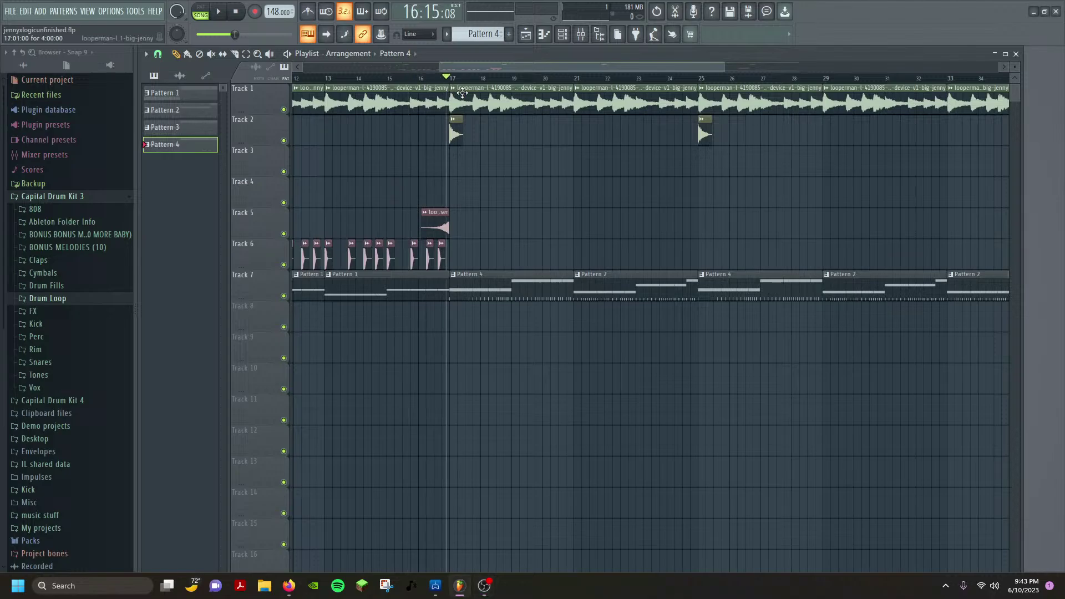
Play back the section around bar 17 and review Pattern 4's Kick - E and Clean 808 notes in the piano roll.
{"action": "key", "text": "space"}
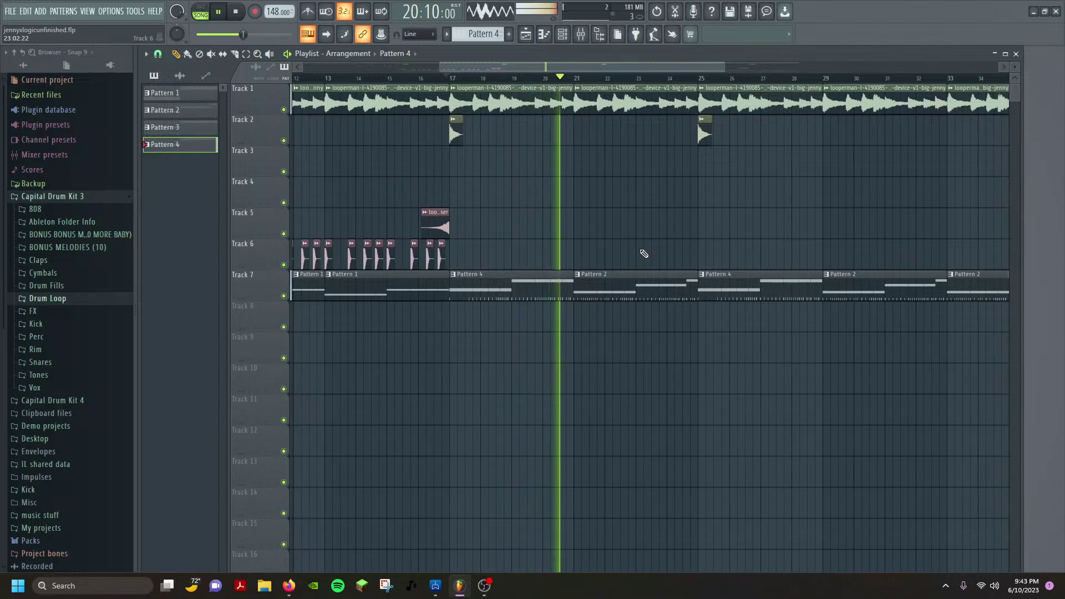
{"action": "key", "text": "space"}
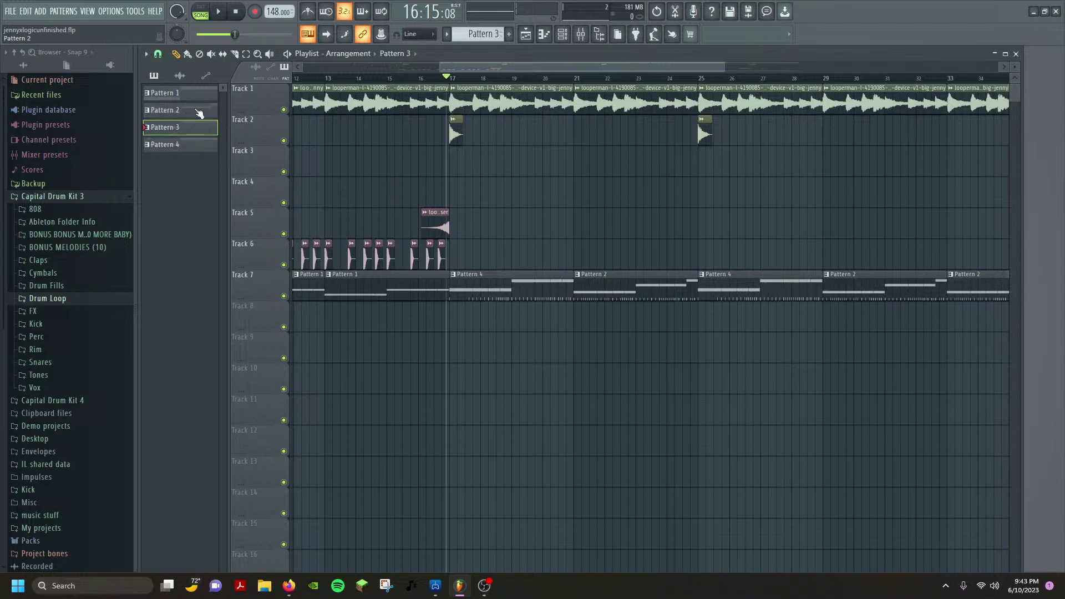
{"action": "double_click", "coordinate": [207, 145]}
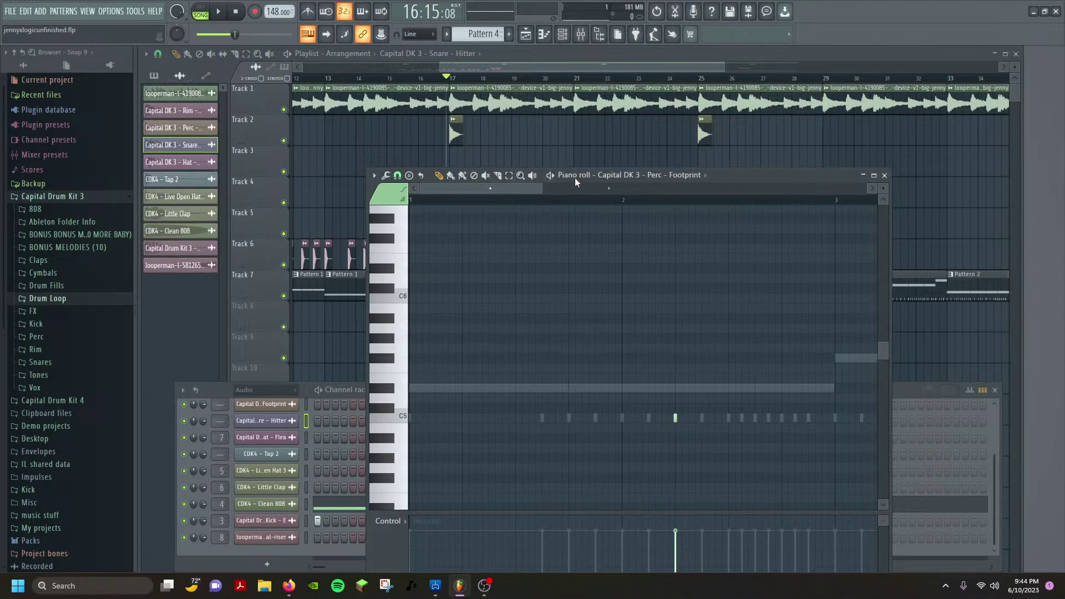
{"action": "left_click", "coordinate": [602, 180]}
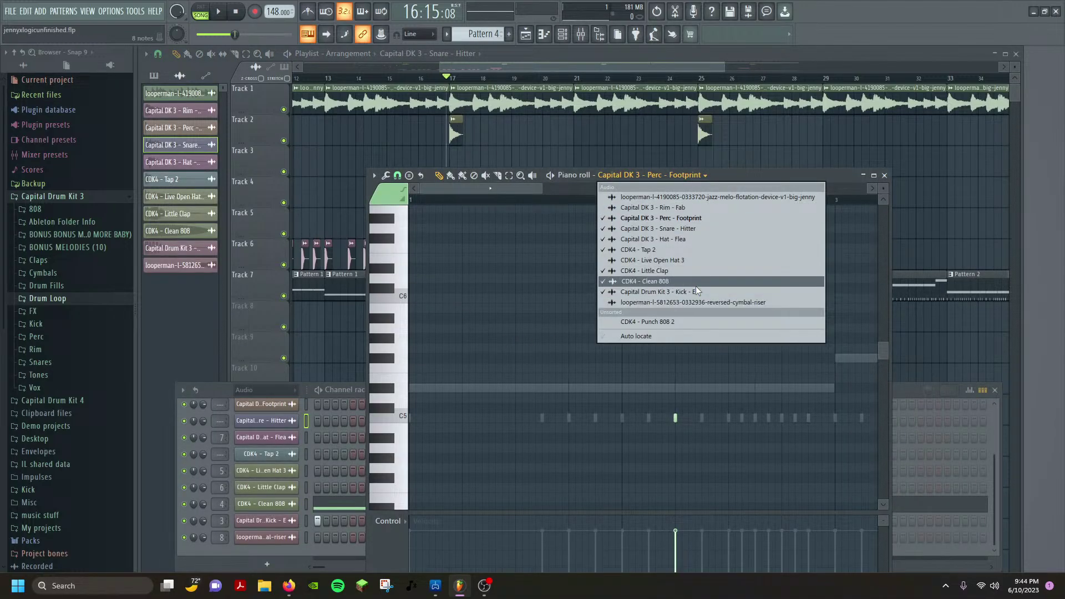
{"action": "left_click", "coordinate": [695, 291]}
{"action": "left_click", "coordinate": [671, 181]}
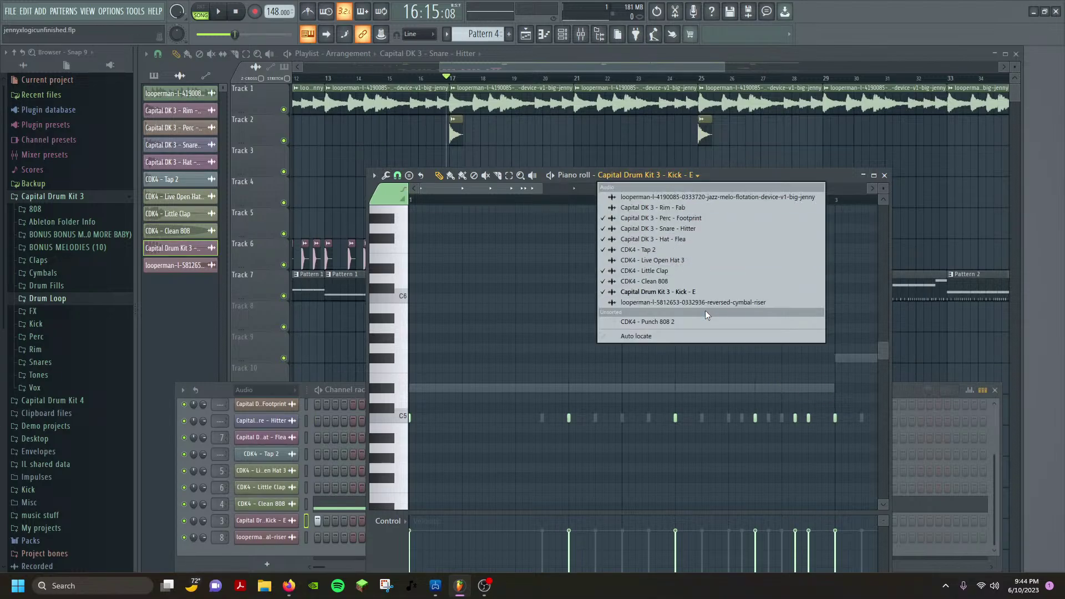
{"action": "left_click", "coordinate": [700, 282]}
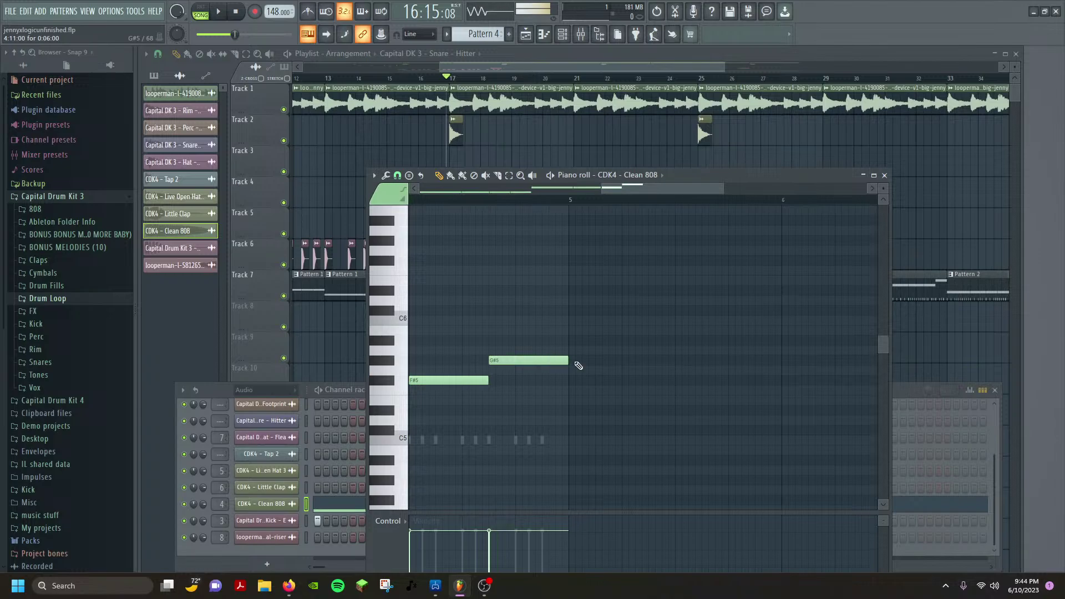
{"action": "left_click", "coordinate": [884, 175]}
Reposition the channel rack over the playlist and play the arrangement from about bar 17 to bar 33.
{"action": "left_click_drag", "start_coordinate": [544, 391], "coordinate": [536, 362]}
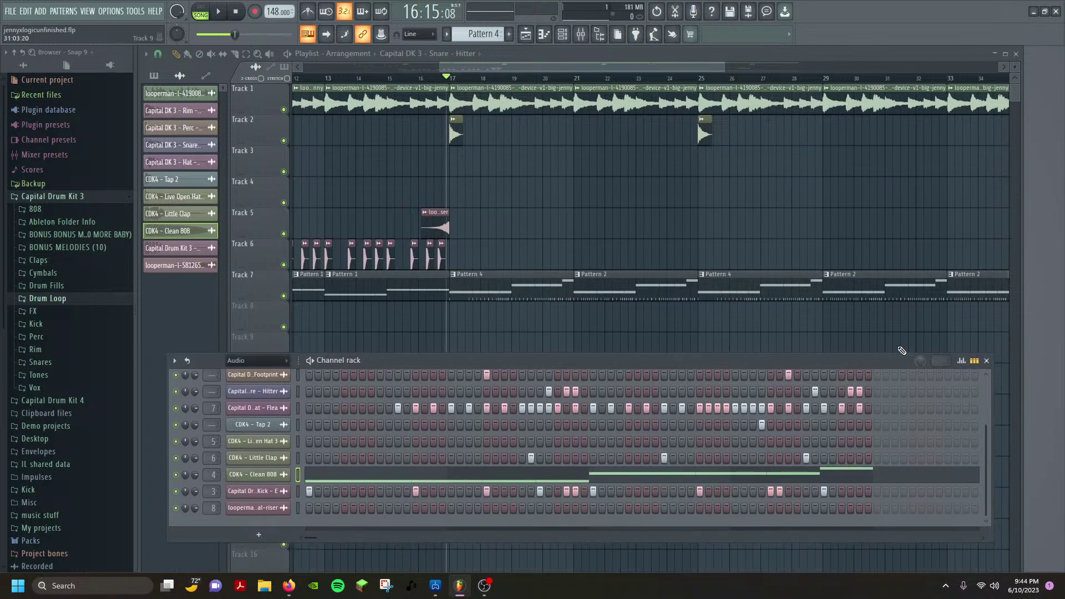
{"action": "key", "text": "space"}
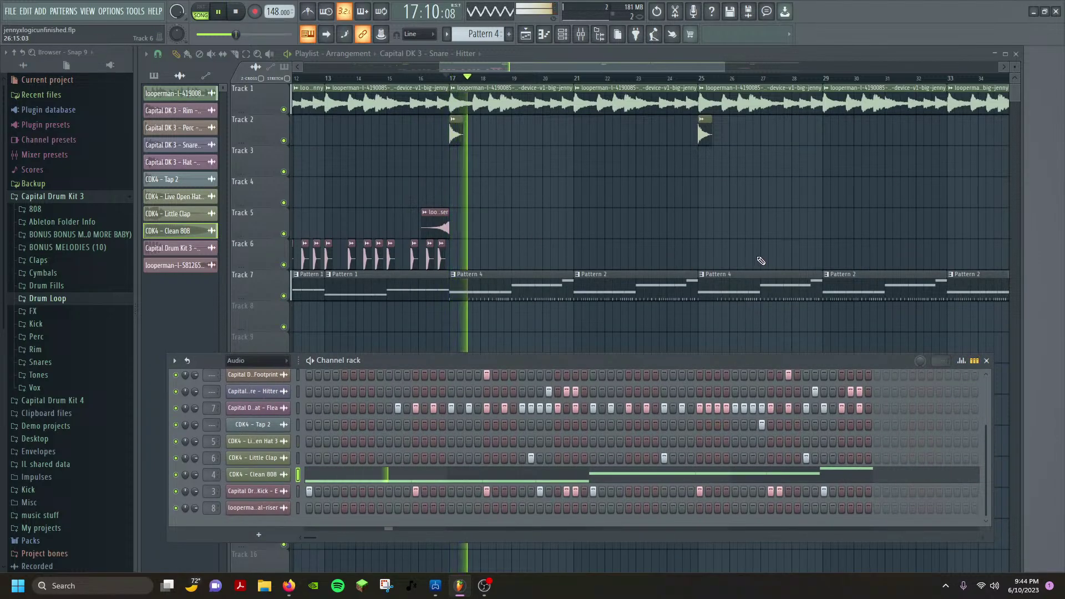
{"action": "left_click_drag", "start_coordinate": [819, 321], "coordinate": [570, 359]}
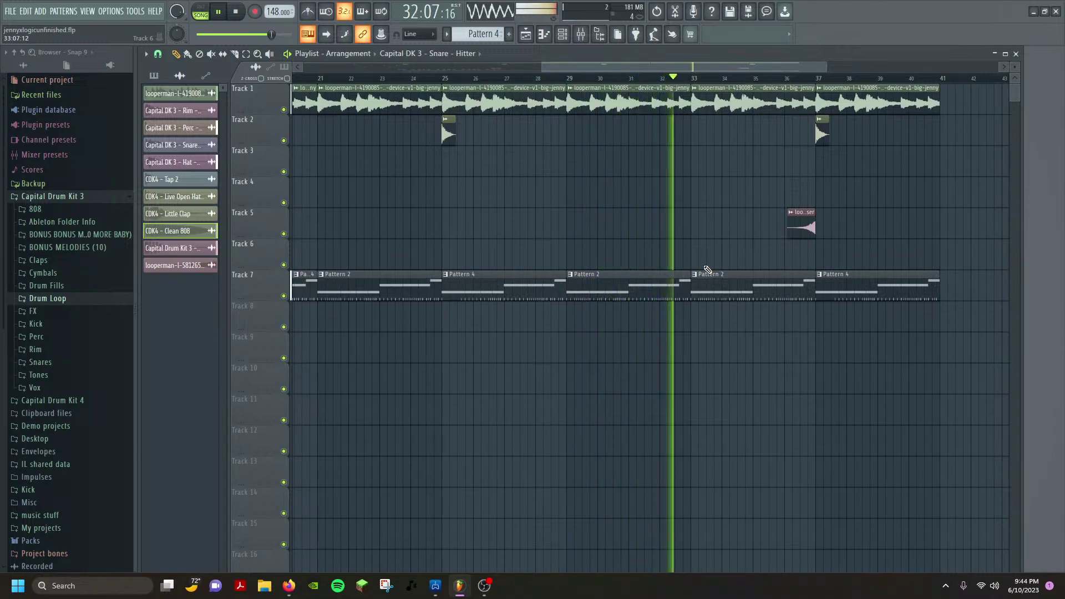
{"action": "key", "text": "space"}
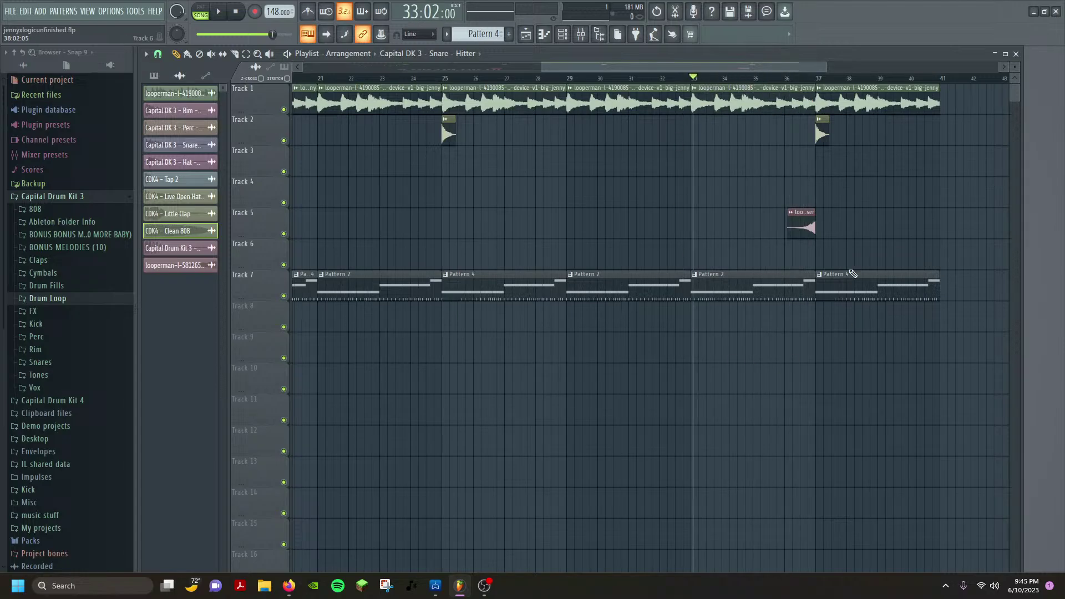
Play the arrangement from about bar 9 through to bar 39, following the clips in the playlist.
{"action": "scroll", "coordinate": [825, 366], "scroll_direction": "left", "scroll_amount": 10}
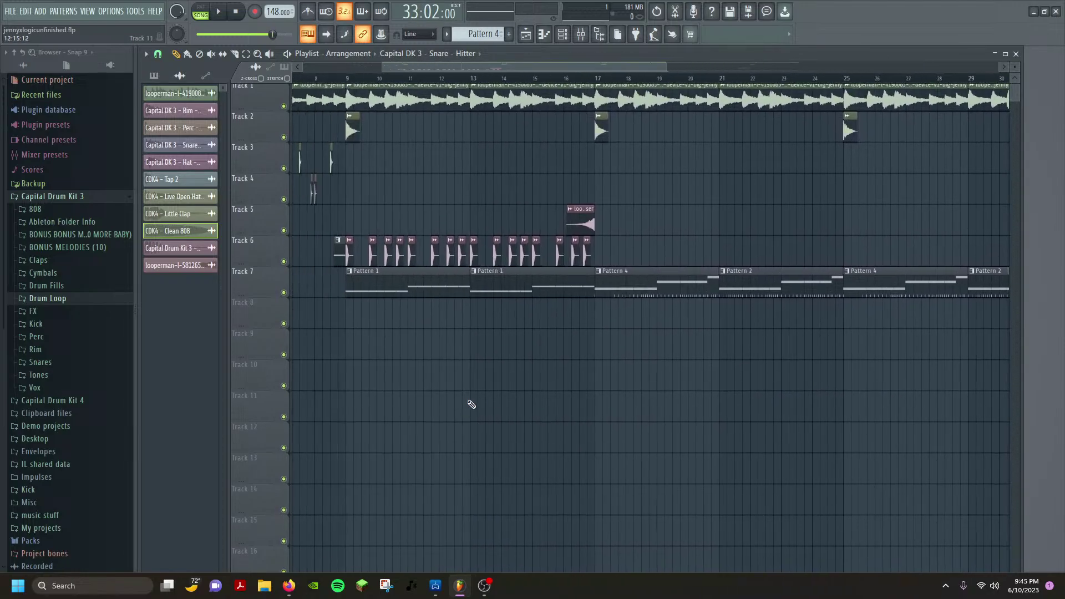
{"action": "scroll", "coordinate": [471, 404], "scroll_direction": "left", "scroll_amount": 3}
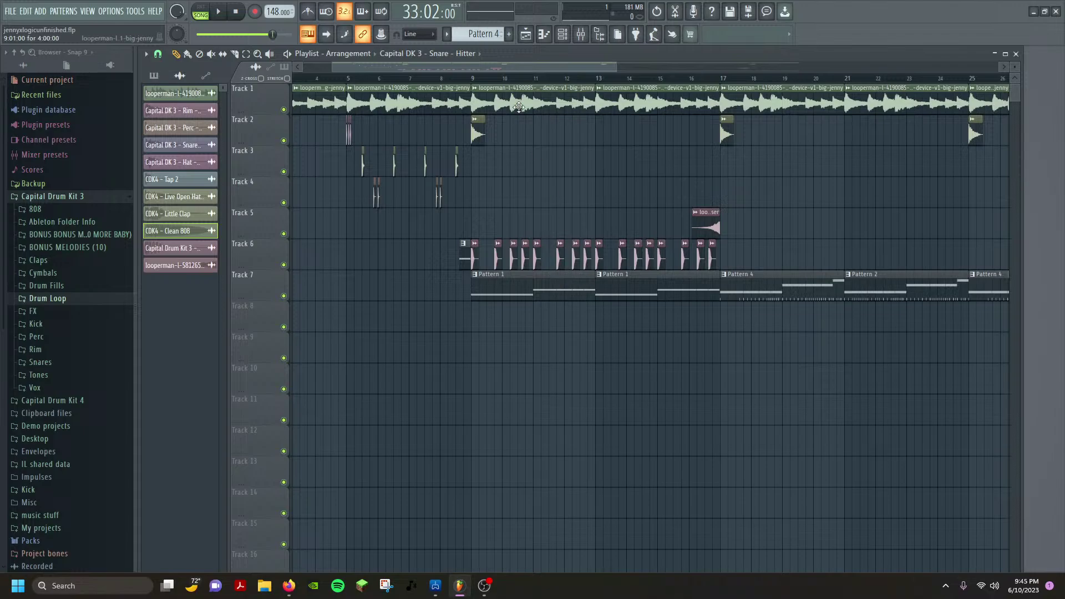
{"action": "key", "text": "space"}
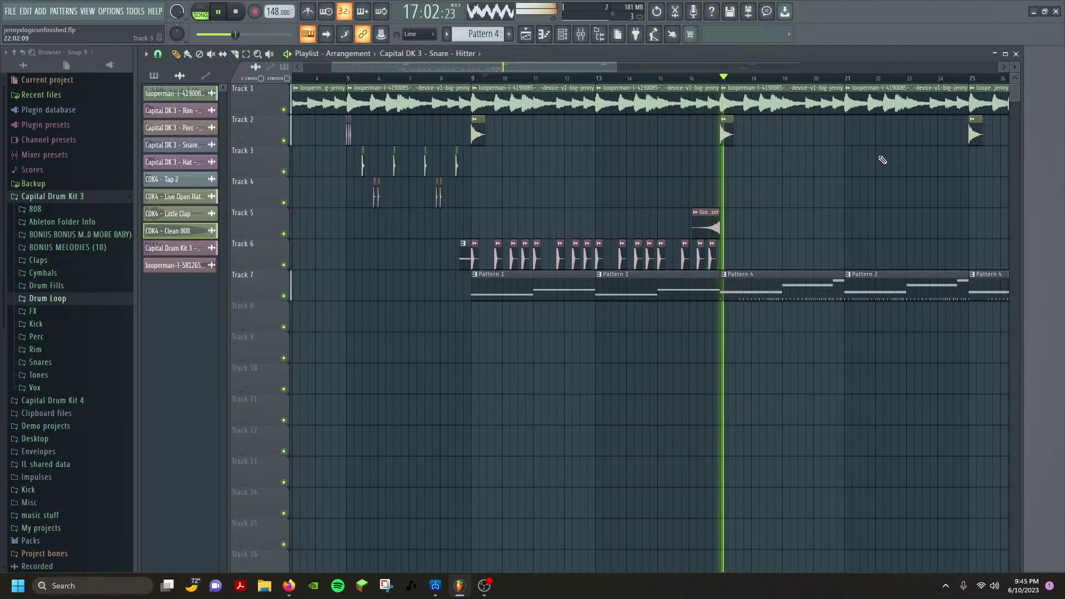
{"action": "scroll", "coordinate": [624, 485], "scroll_direction": "right", "scroll_amount": 5}
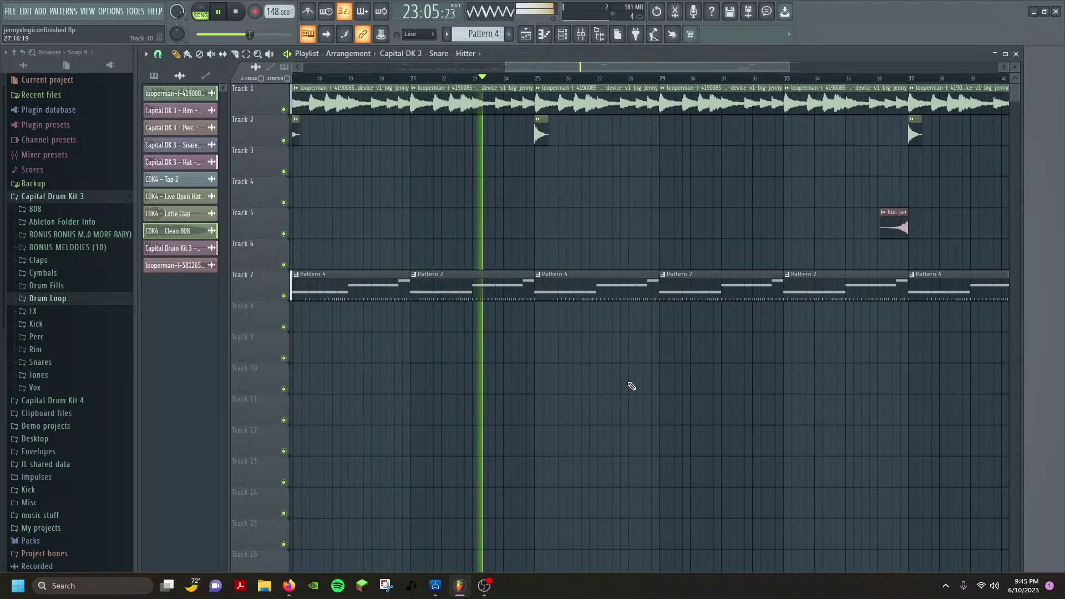
{"action": "scroll", "coordinate": [610, 392], "scroll_direction": "right", "scroll_amount": 4}
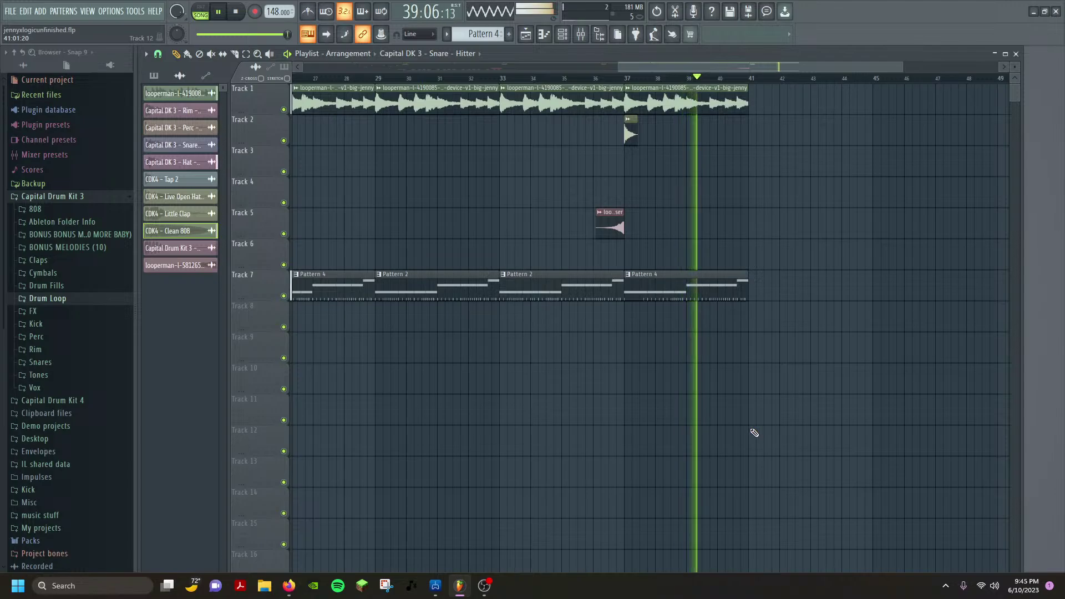
{"action": "key", "text": "space"}
{"action": "scroll", "coordinate": [391, 473], "scroll_direction": "left", "scroll_amount": 10}
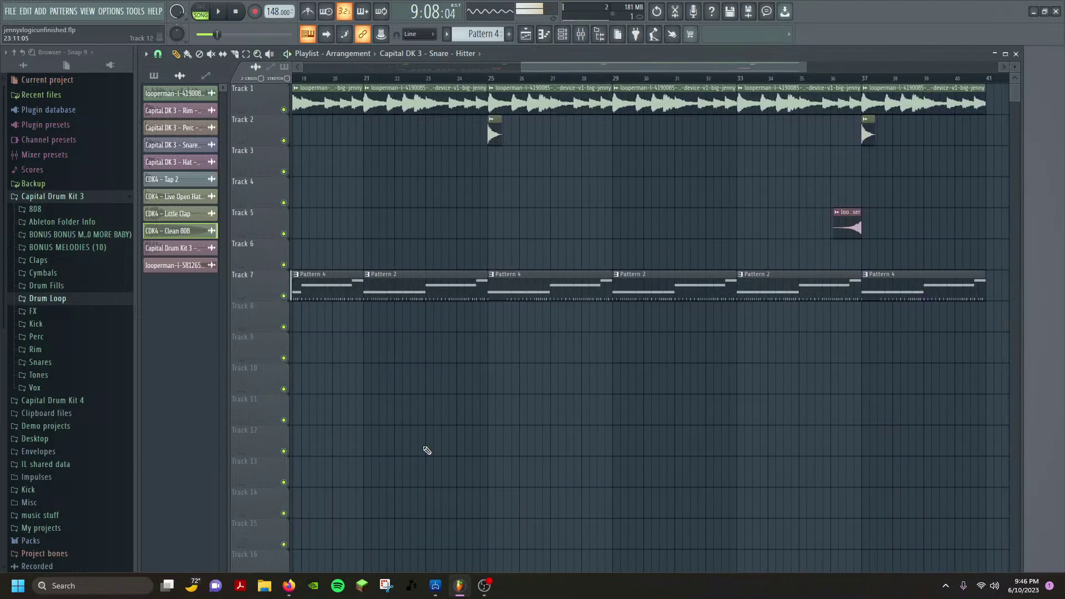
Open the mixer and place it over the playlist.
{"action": "left_click", "coordinate": [87, 11]}
{"action": "left_click", "coordinate": [105, 66]}
{"action": "left_click_drag", "start_coordinate": [473, 364], "coordinate": [497, 156]}
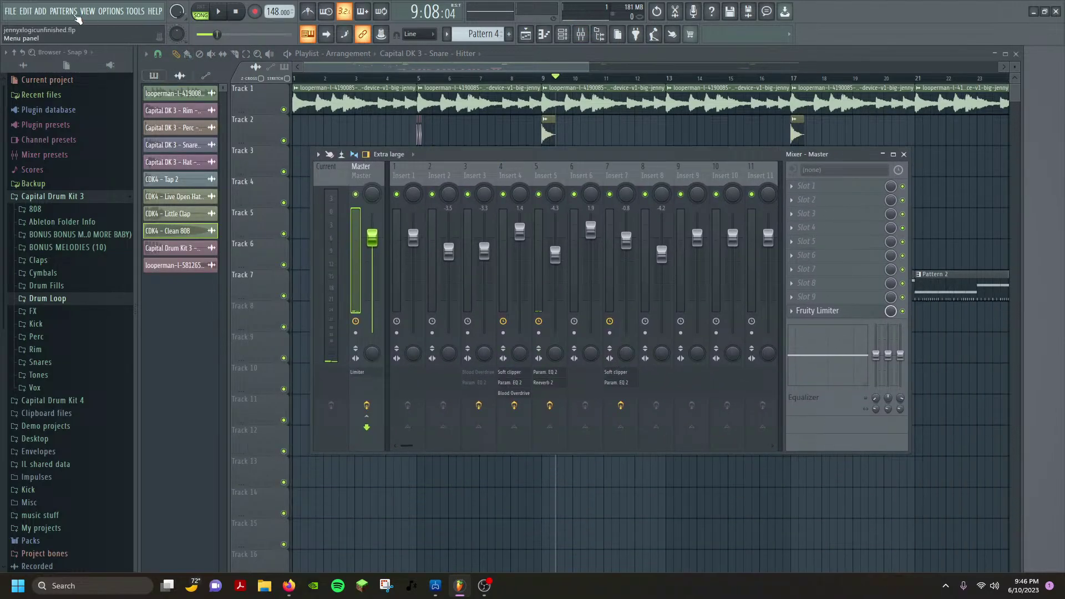
Open the channel rack and widen its channel buttons to show the longer sample names.
{"action": "left_click", "coordinate": [88, 11]}
{"action": "left_click", "coordinate": [106, 57]}
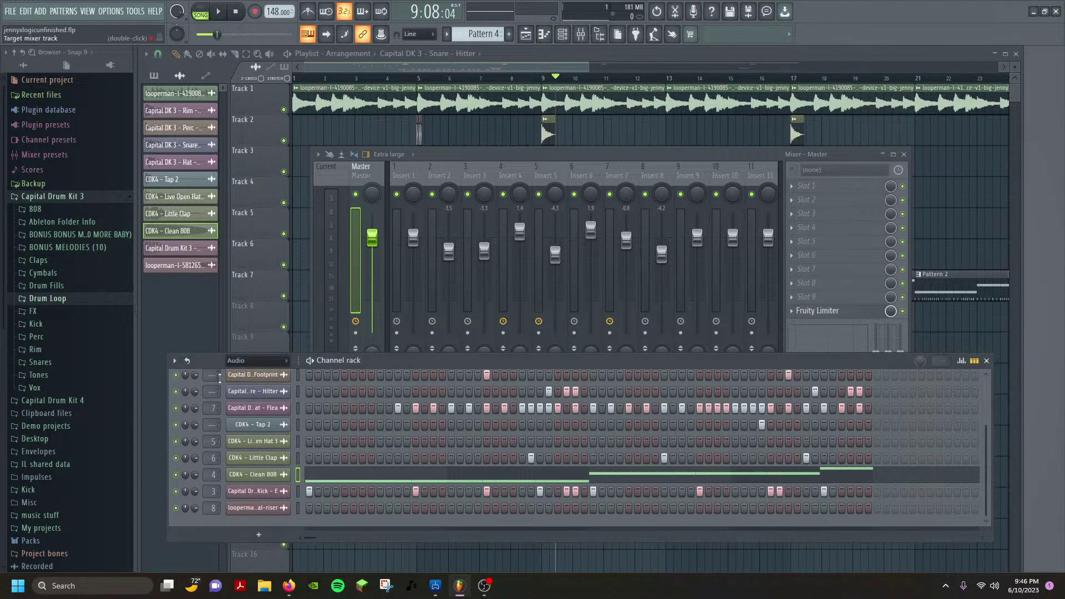
{"action": "left_click", "coordinate": [292, 376]}
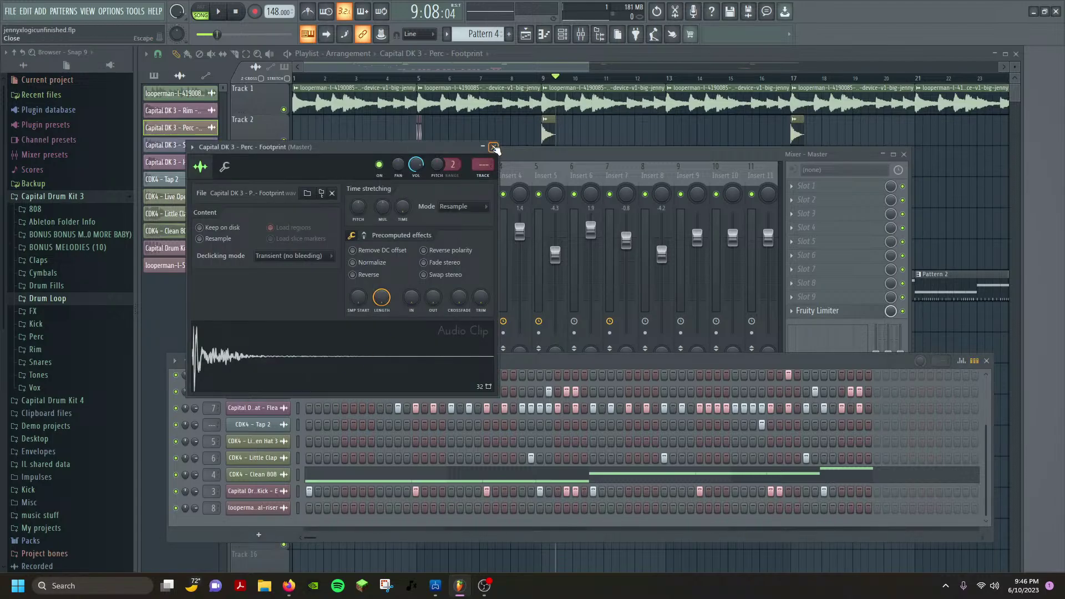
{"action": "left_click", "coordinate": [493, 147]}
{"action": "scroll", "coordinate": [304, 364], "scroll_direction": "up", "scroll_amount": 3}
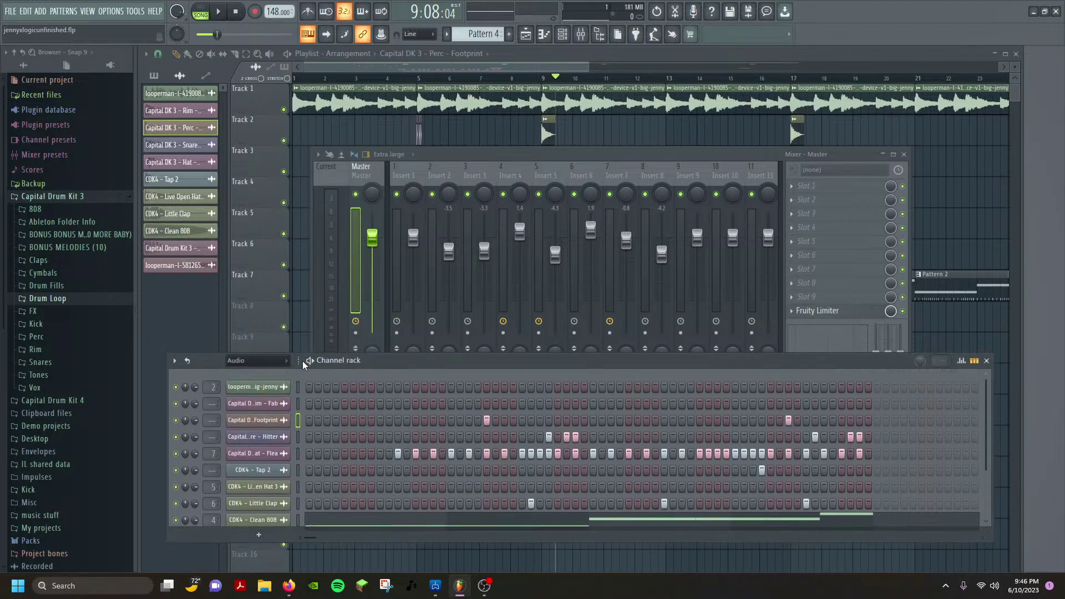
{"action": "left_click_drag", "start_coordinate": [300, 362], "coordinate": [342, 361]}
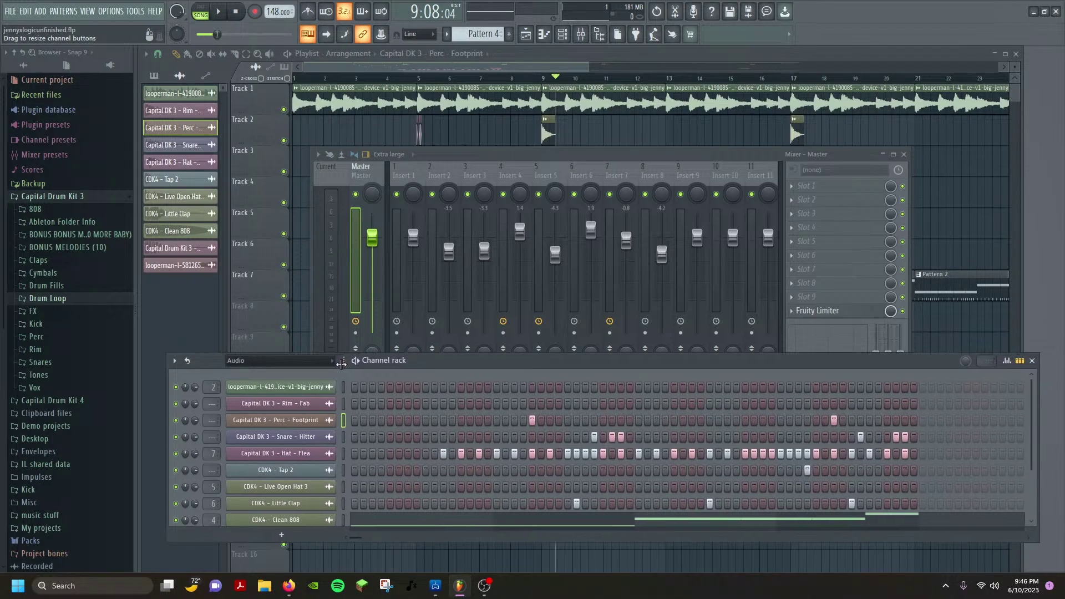
{"action": "scroll", "coordinate": [396, 433], "scroll_direction": "down", "scroll_amount": 1}
{"action": "scroll", "coordinate": [405, 432], "scroll_direction": "down", "scroll_amount": 2}
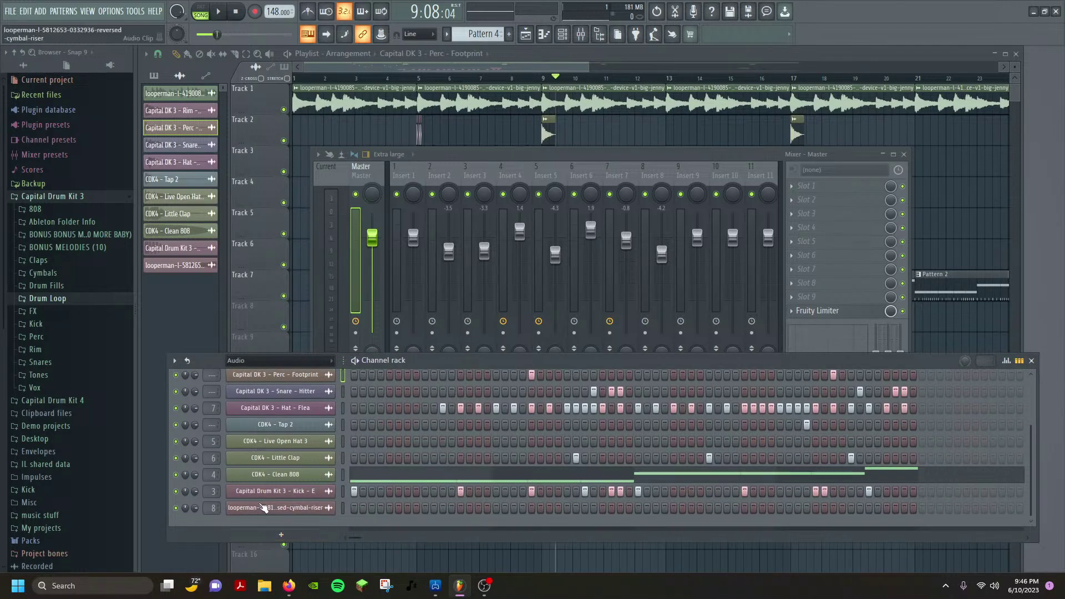
Bring the mixer in front of the channel rack and open the Fruity parametric EQ 2 on Insert 3.
{"action": "left_click", "coordinate": [88, 11]}
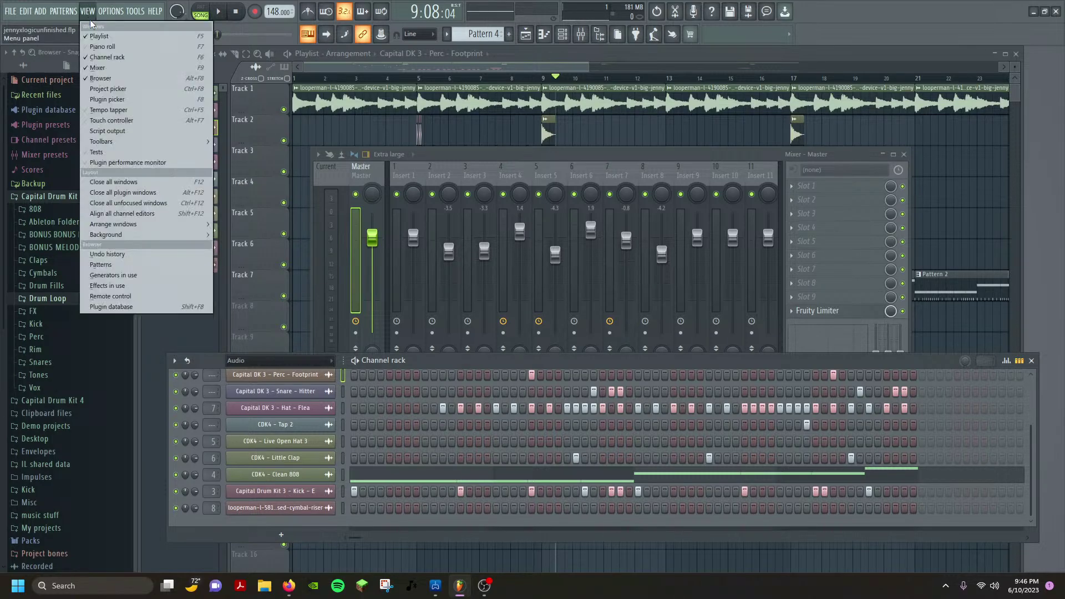
{"action": "left_click", "coordinate": [117, 69]}
{"action": "left_click_drag", "start_coordinate": [454, 155], "coordinate": [544, 121]}
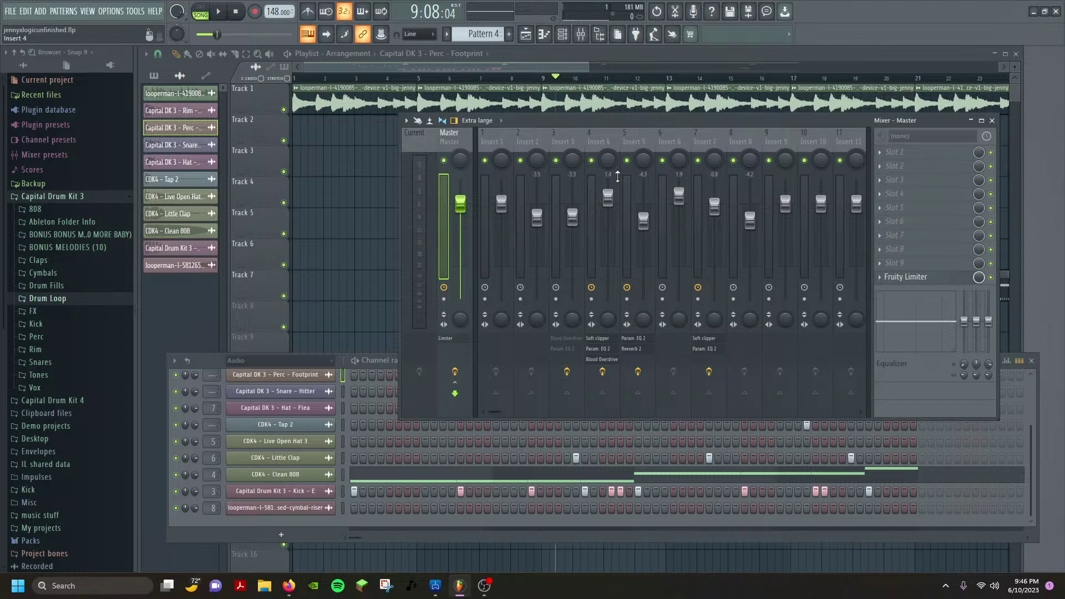
{"action": "left_click", "coordinate": [567, 136]}
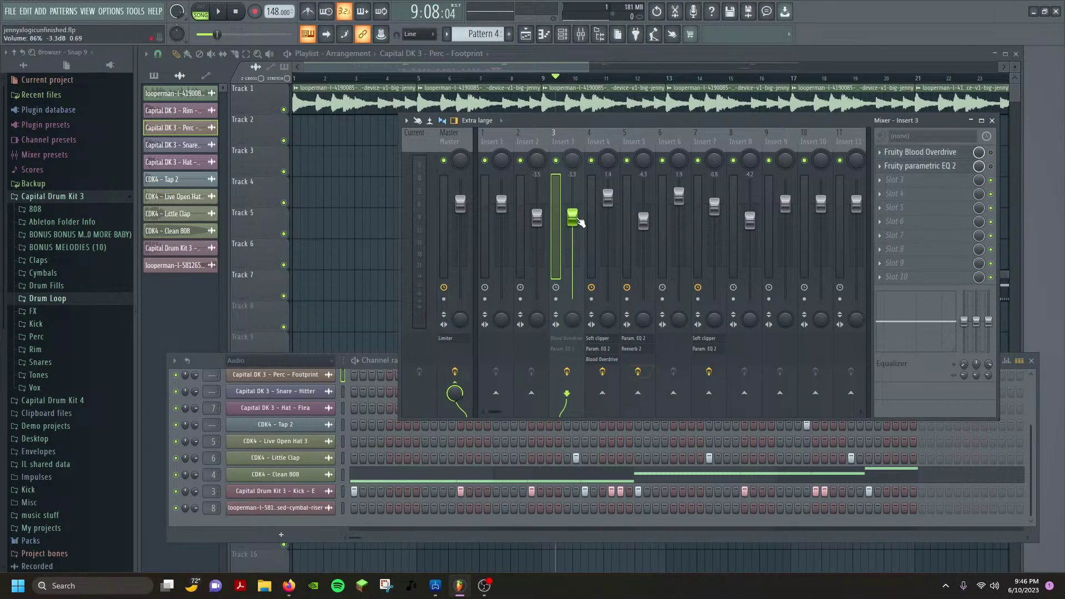
{"action": "left_click", "coordinate": [936, 165]}
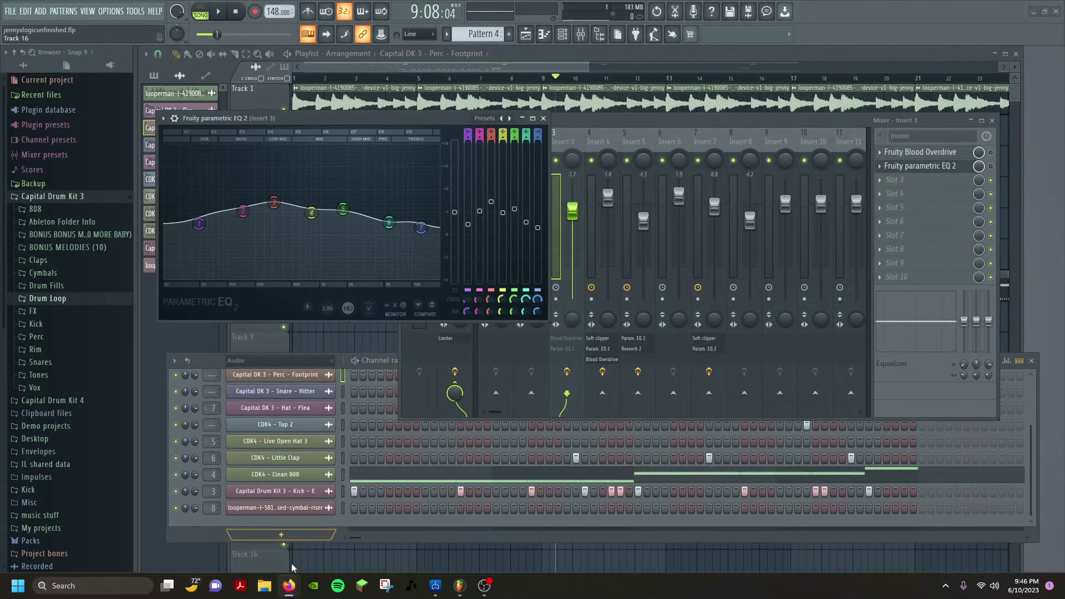
Switch to Firefox, search Google Images for "kick eq settings" and preview the Drum Helper and Production Expert EQ curves.
{"action": "mouse_move", "coordinate": [286, 587]}
{"action": "left_click", "coordinate": [242, 521]}
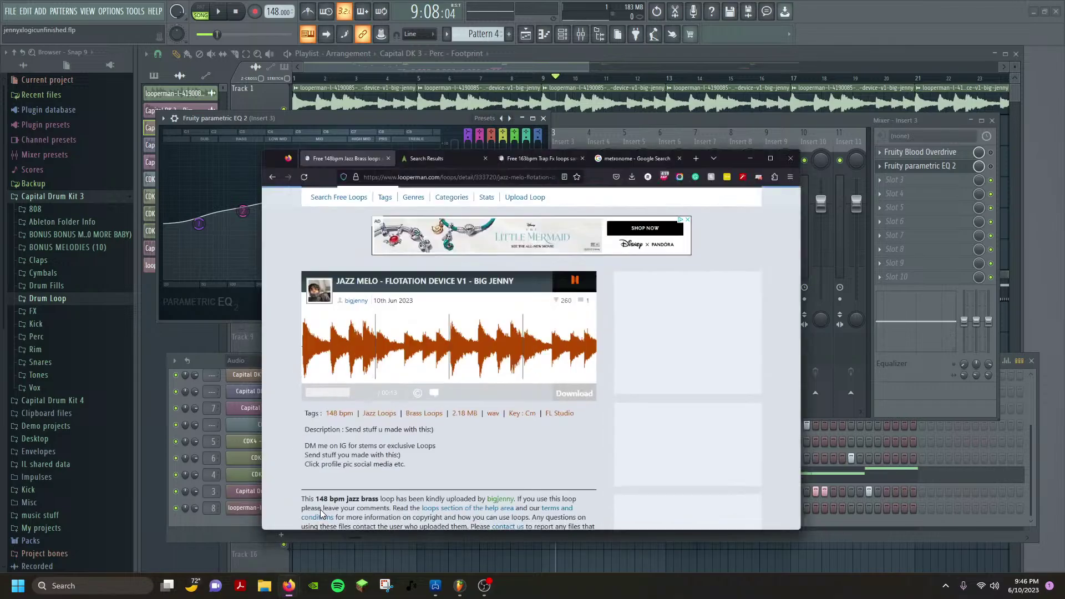
{"action": "left_click", "coordinate": [805, 50]}
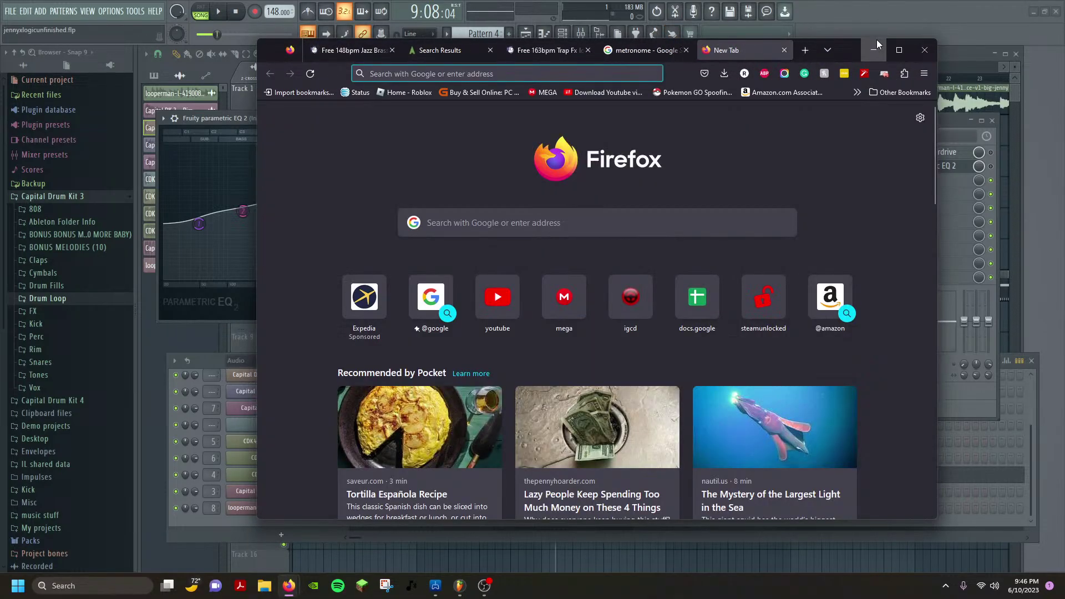
{"action": "type", "text": "kick eq"}
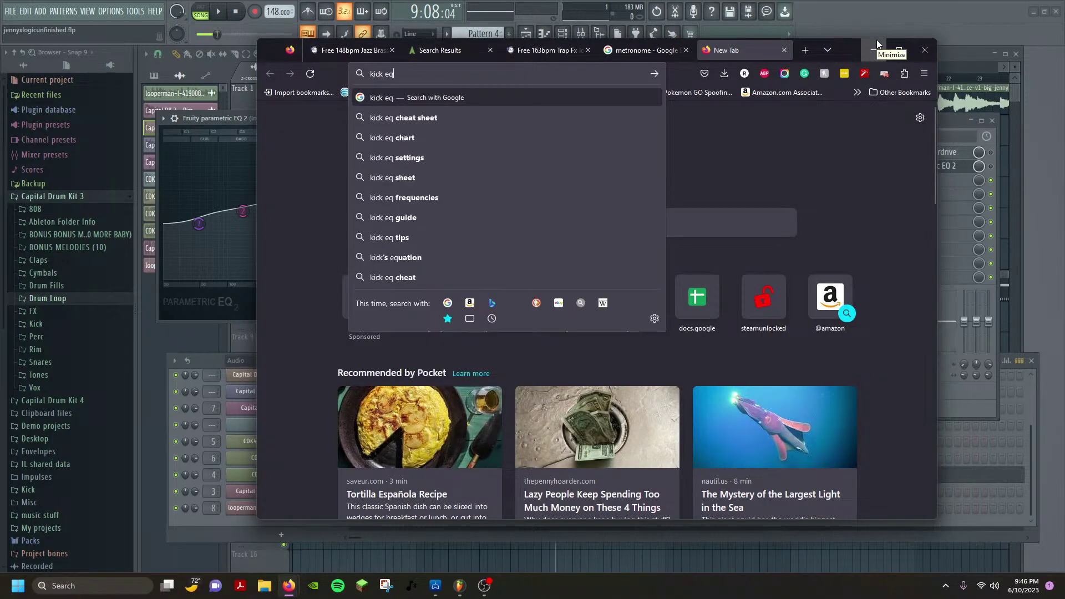
{"action": "type", "text": " settings"}
{"action": "key", "text": "Return"}
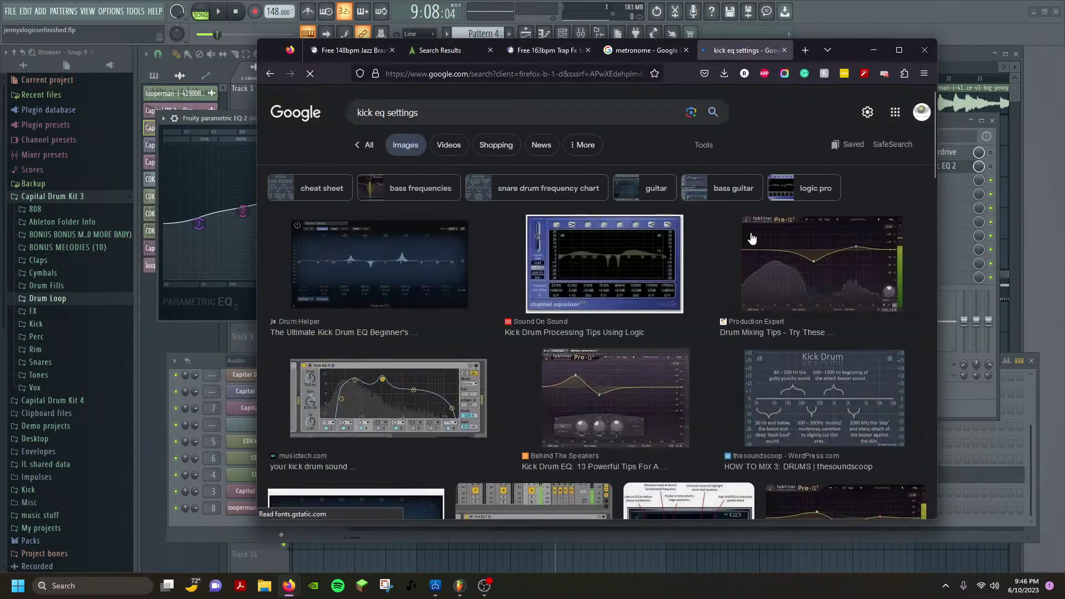
{"action": "left_click", "coordinate": [395, 280]}
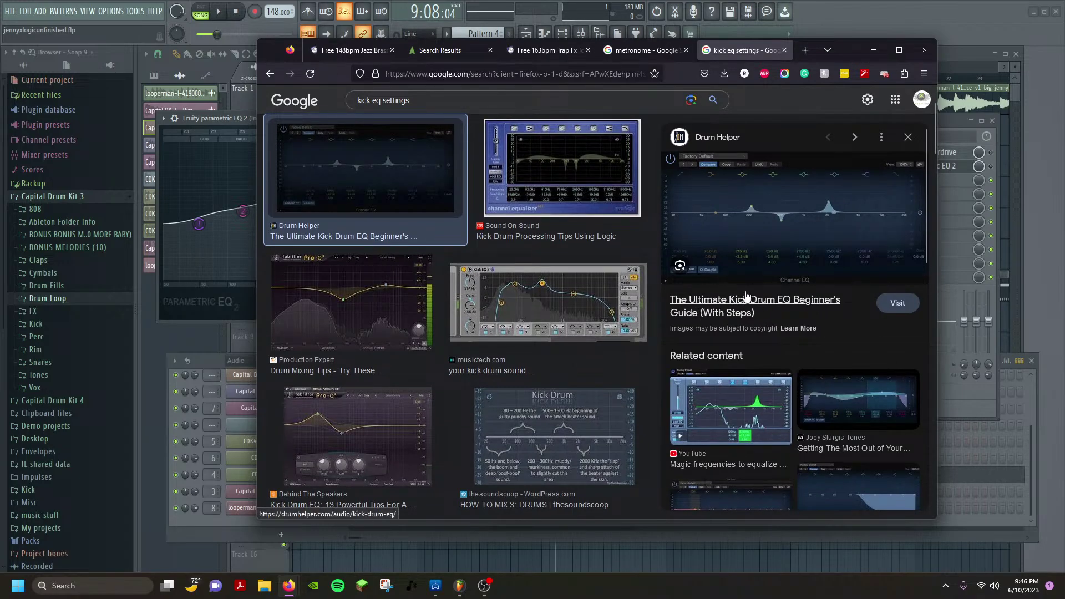
{"action": "left_click", "coordinate": [333, 325]}
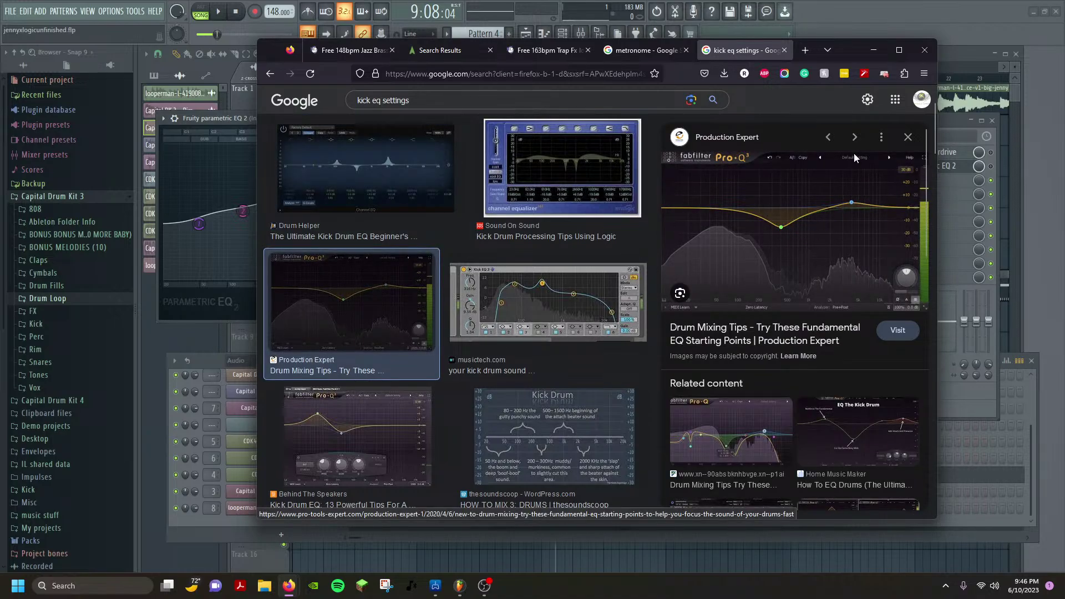
Arrange the browser's reference EQ image and the Fruity parametric EQ 2 window side by side.
{"action": "left_click_drag", "start_coordinate": [858, 39], "coordinate": [591, 97]}
{"action": "left_click_drag", "start_coordinate": [552, 358], "coordinate": [455, 113]}
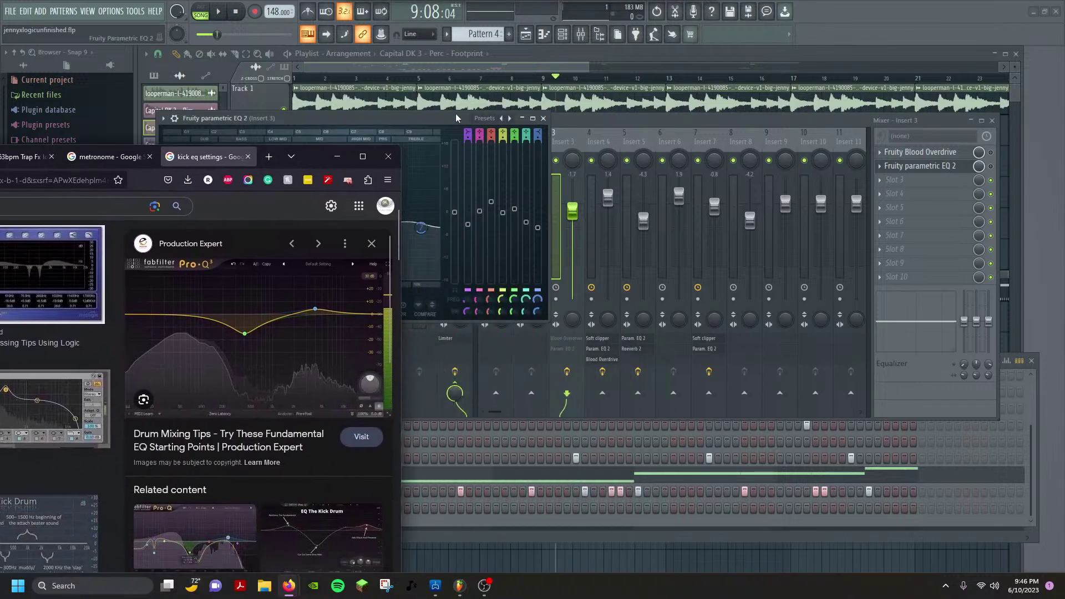
{"action": "left_click", "coordinate": [414, 125]}
{"action": "left_click_drag", "start_coordinate": [381, 118], "coordinate": [680, 102]}
{"action": "mouse_move", "coordinate": [289, 586]}
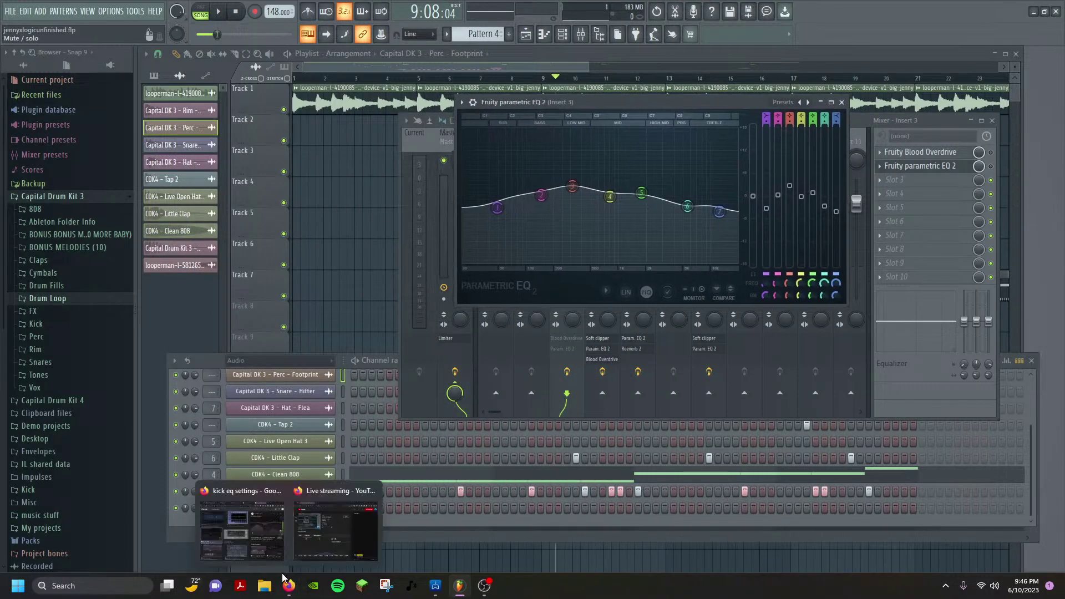
{"action": "left_click", "coordinate": [249, 539]}
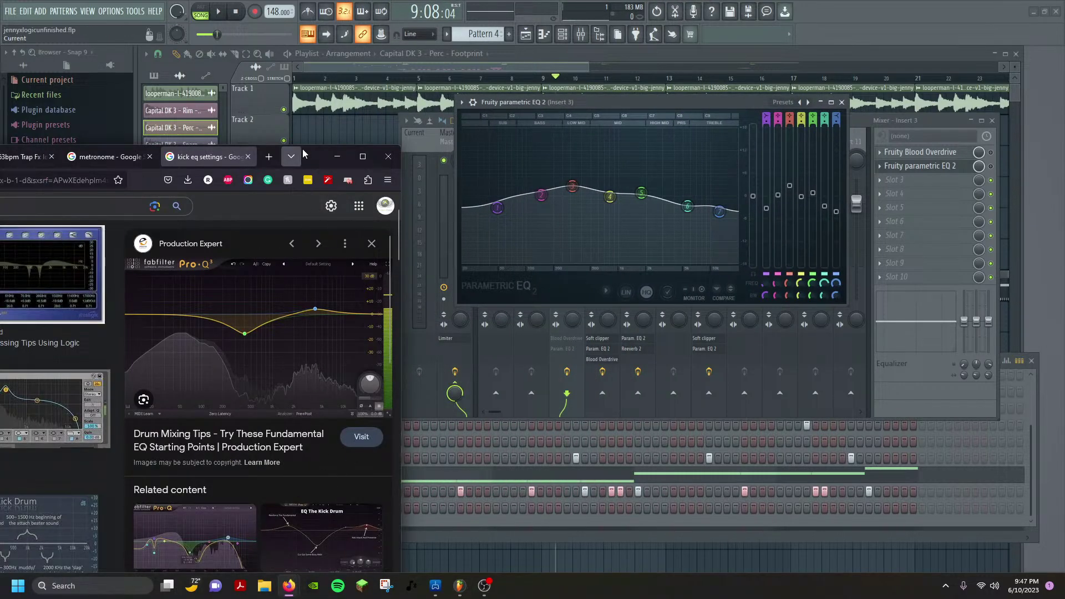
Reshape the Insert 3 parametric EQ by raising band 1, flattening band 3 and boosting band 5, and audition it.
{"action": "left_click_drag", "start_coordinate": [312, 160], "coordinate": [345, 62]}
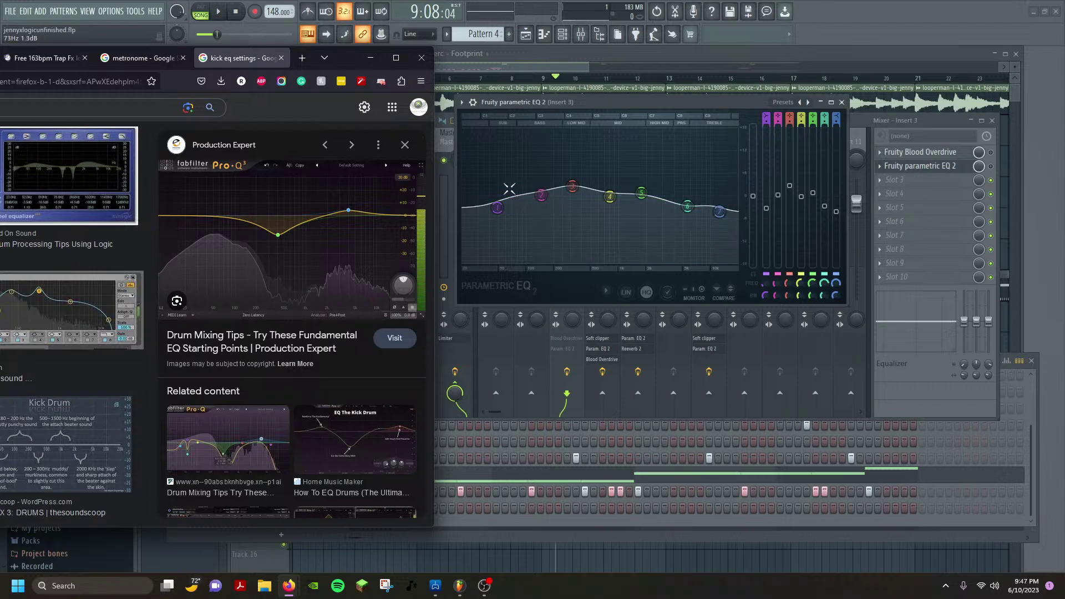
{"action": "left_click_drag", "start_coordinate": [502, 218], "coordinate": [497, 202]}
{"action": "left_click_drag", "start_coordinate": [571, 186], "coordinate": [647, 185]}
{"action": "key", "text": "space"}
{"action": "key", "text": "space"}
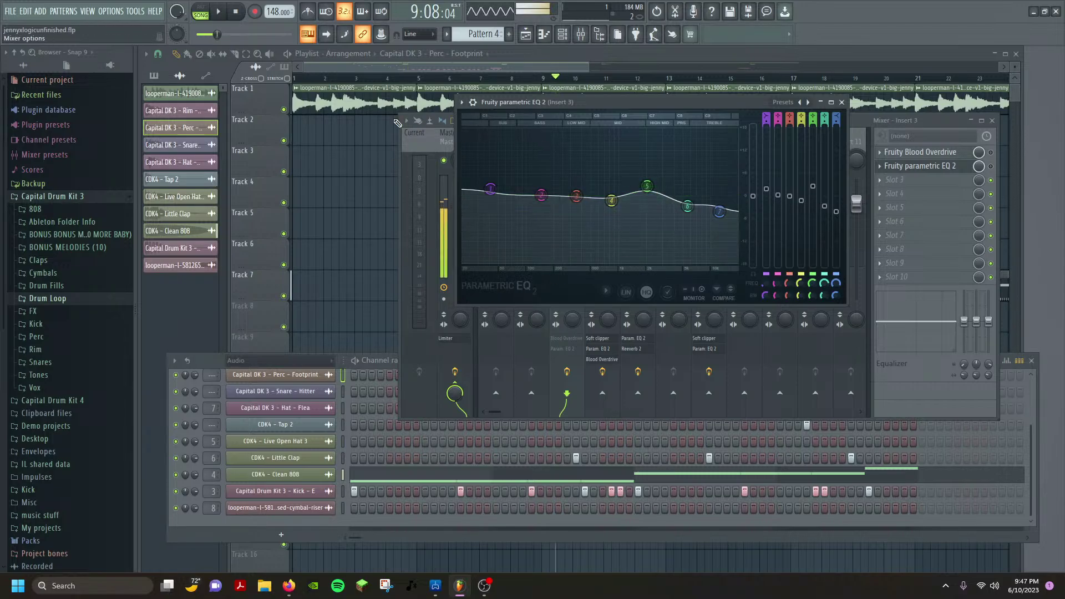
Switch playback to pattern mode, audition Pattern 4 and move the parametric EQ window lower to uncover the mixer tracks.
{"action": "left_click", "coordinate": [210, 15]}
{"action": "key", "text": "space"}
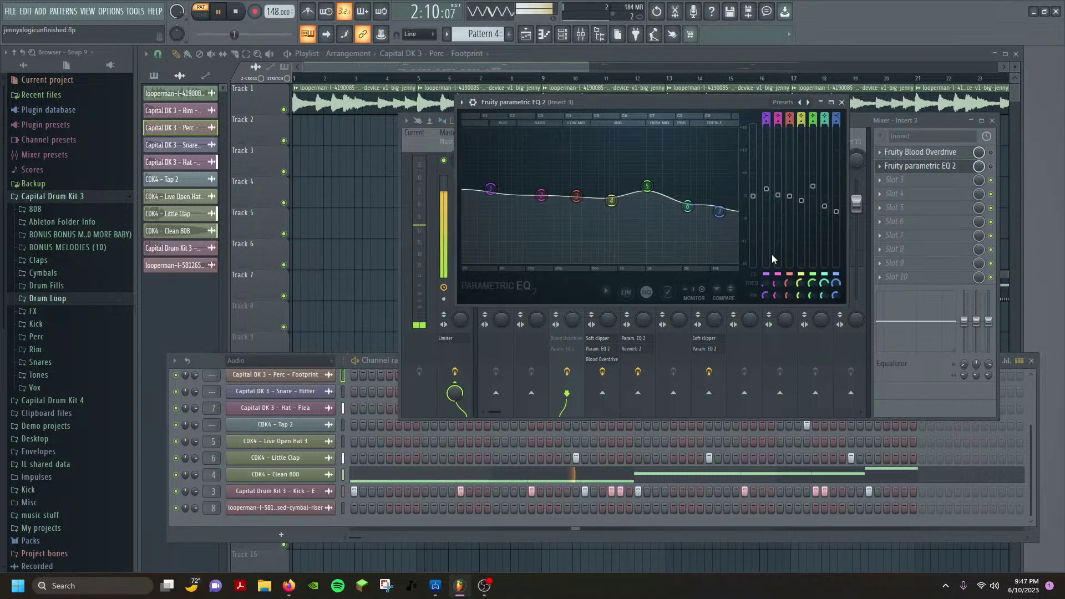
{"action": "key", "text": "space"}
{"action": "left_click_drag", "start_coordinate": [596, 102], "coordinate": [621, 209]}
{"action": "key", "text": "space"}
{"action": "key", "text": "space"}
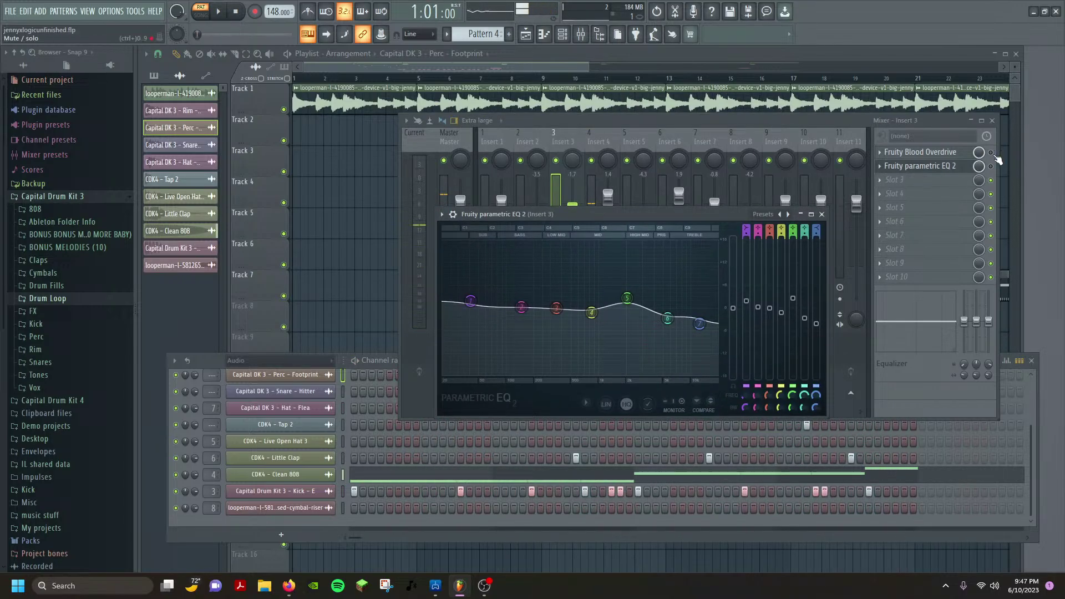
Close the parametric EQ window and play Pattern 4 with both Insert 3 effects enabled.
{"action": "key", "text": "Escape"}
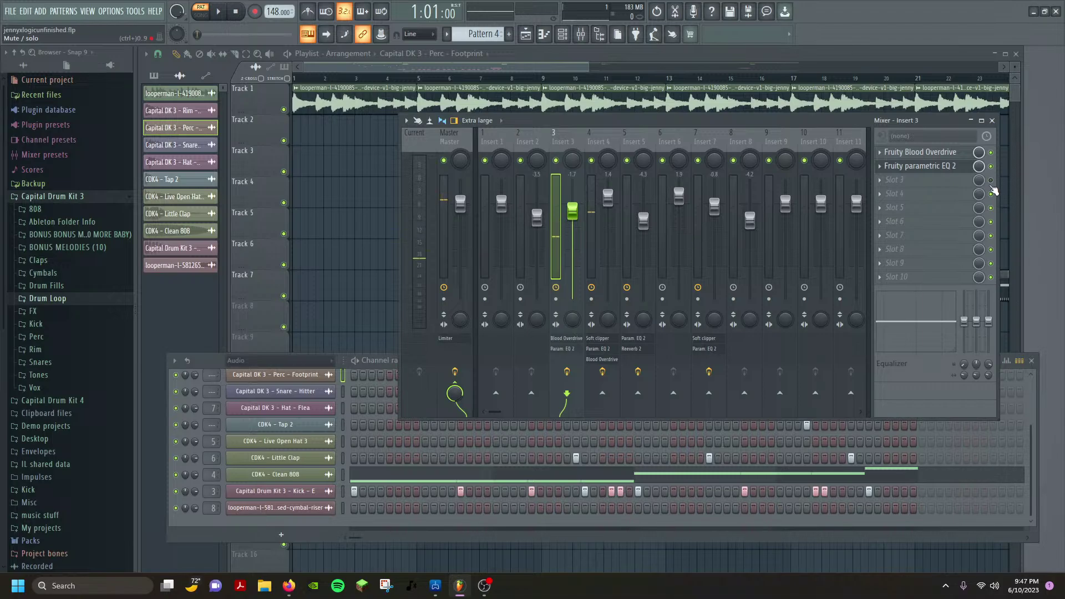
{"action": "key", "text": "space"}
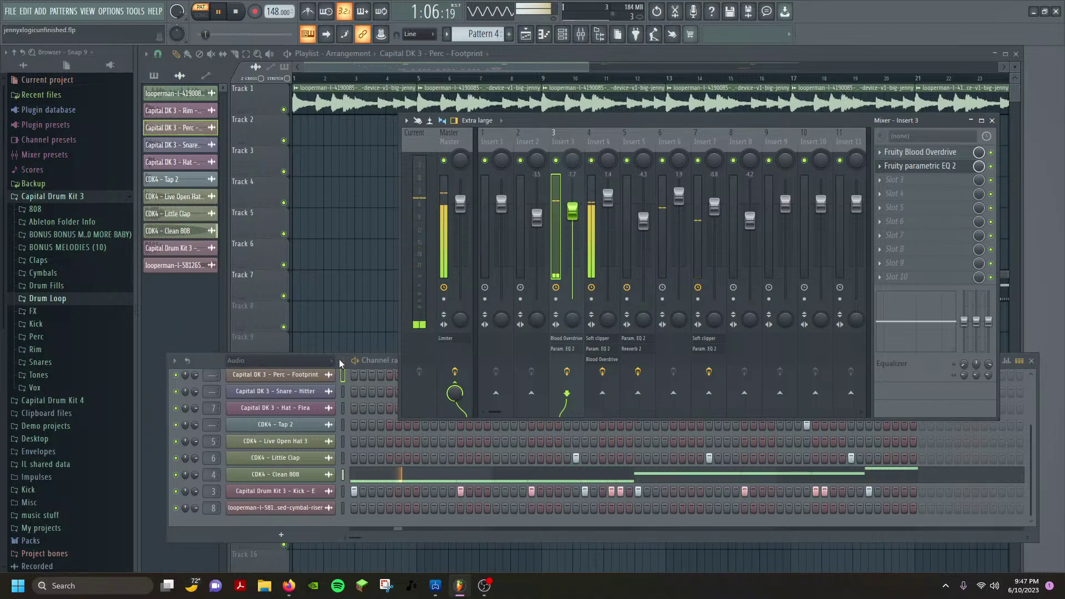
{"action": "key", "text": "space"}
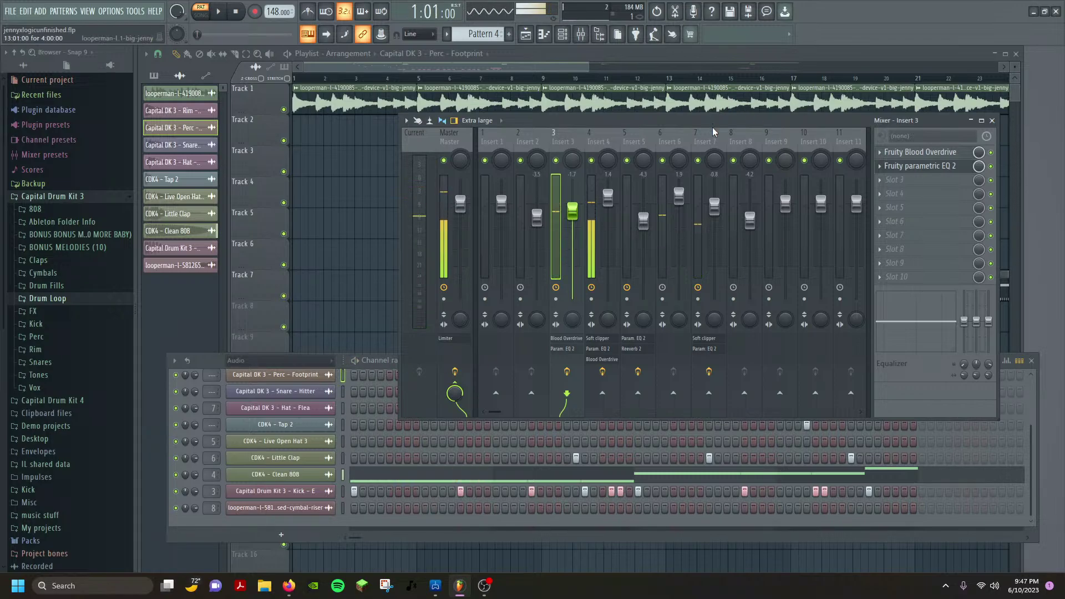
Show the pattern list in the playlist picker and open Pattern 2 with its channel rack and piano roll.
{"action": "left_click_drag", "start_coordinate": [712, 128], "coordinate": [632, 127]}
{"action": "left_click", "coordinate": [154, 76]}
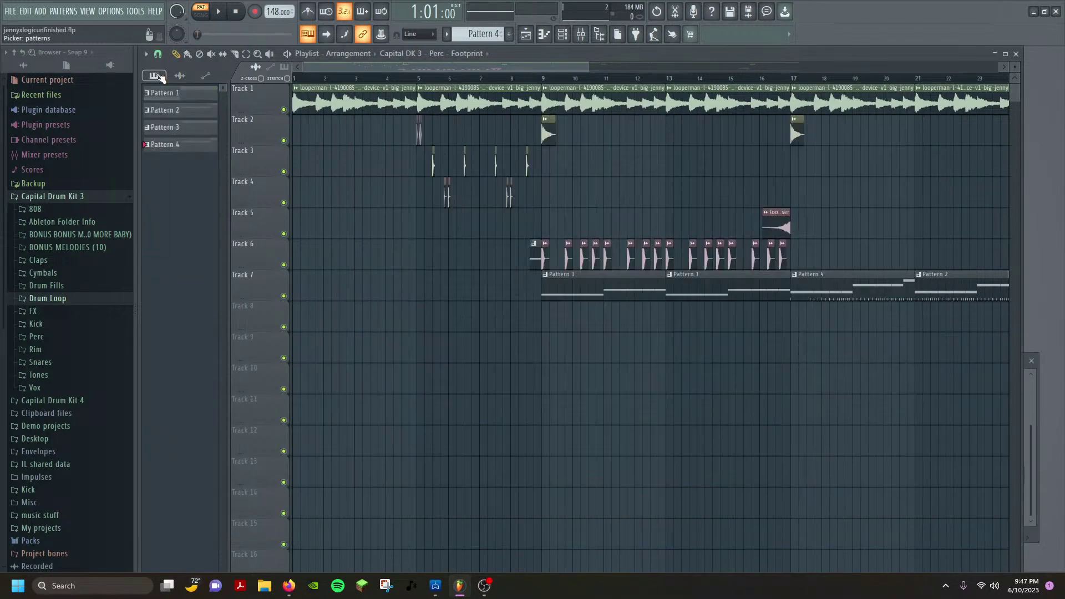
{"action": "left_click", "coordinate": [173, 99]}
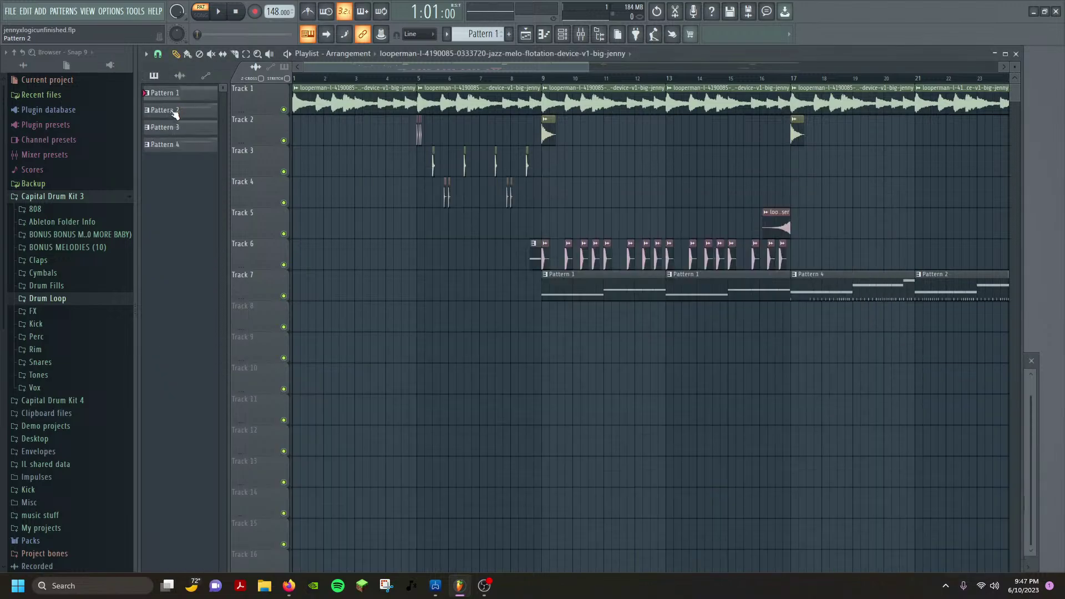
{"action": "left_click", "coordinate": [176, 111]}
{"action": "left_click", "coordinate": [188, 119]}
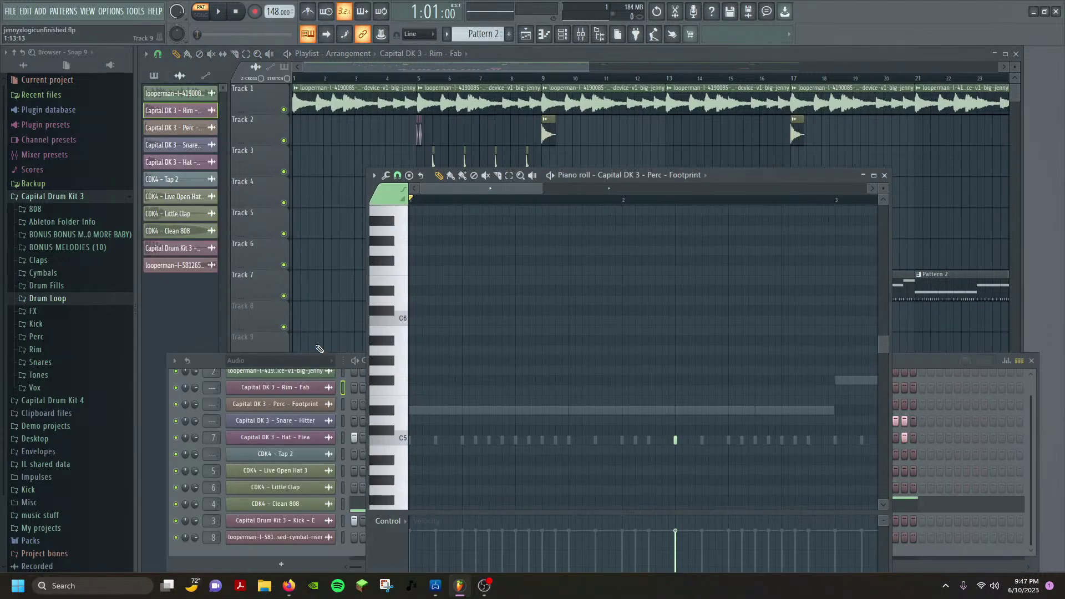
Bring the mixer to the front, play Pattern 2 and inspect the effects chain on Insert 4.
{"action": "left_click", "coordinate": [87, 12]}
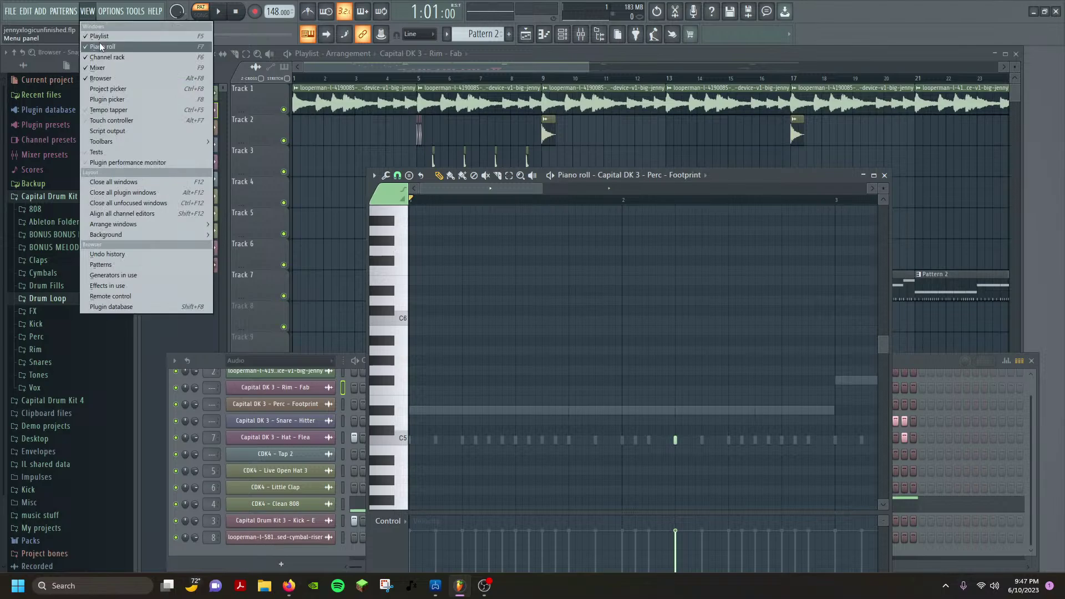
{"action": "left_click", "coordinate": [99, 71]}
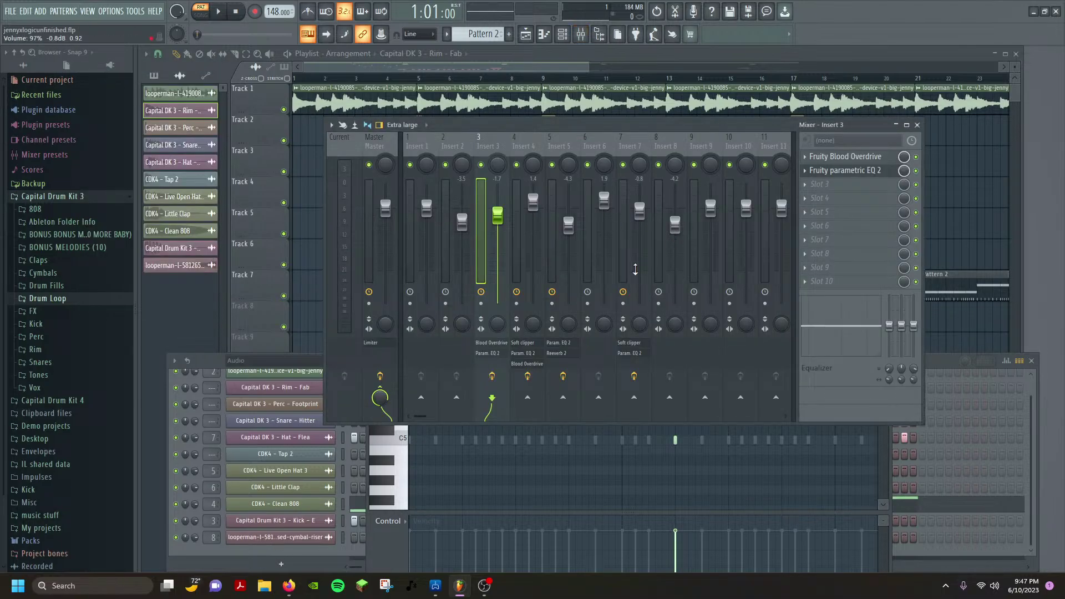
{"action": "key", "text": "space"}
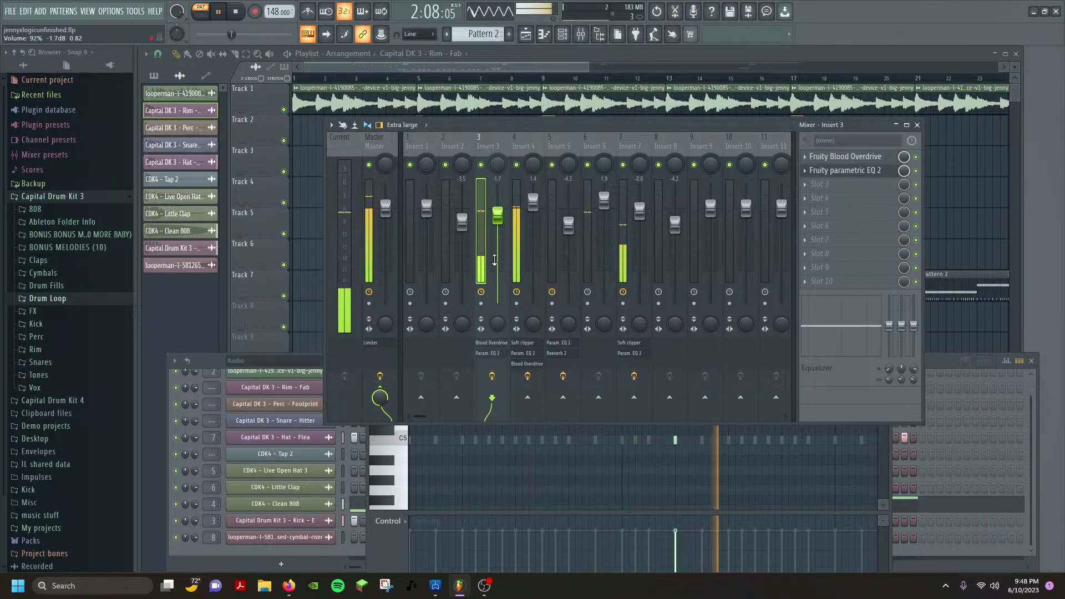
{"action": "left_click", "coordinate": [522, 143]}
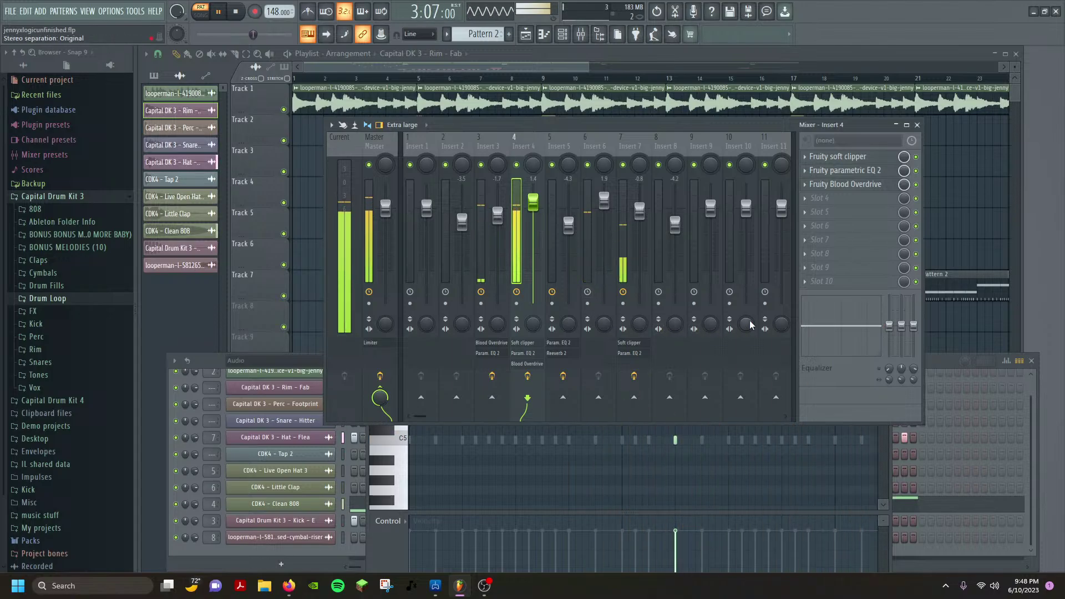
Close the mixer and rearrange the piano roll and channel rack so Pattern 2's steps lie in front.
{"action": "left_click_drag", "start_coordinate": [609, 126], "coordinate": [577, 138]}
{"action": "left_click", "coordinate": [886, 138]}
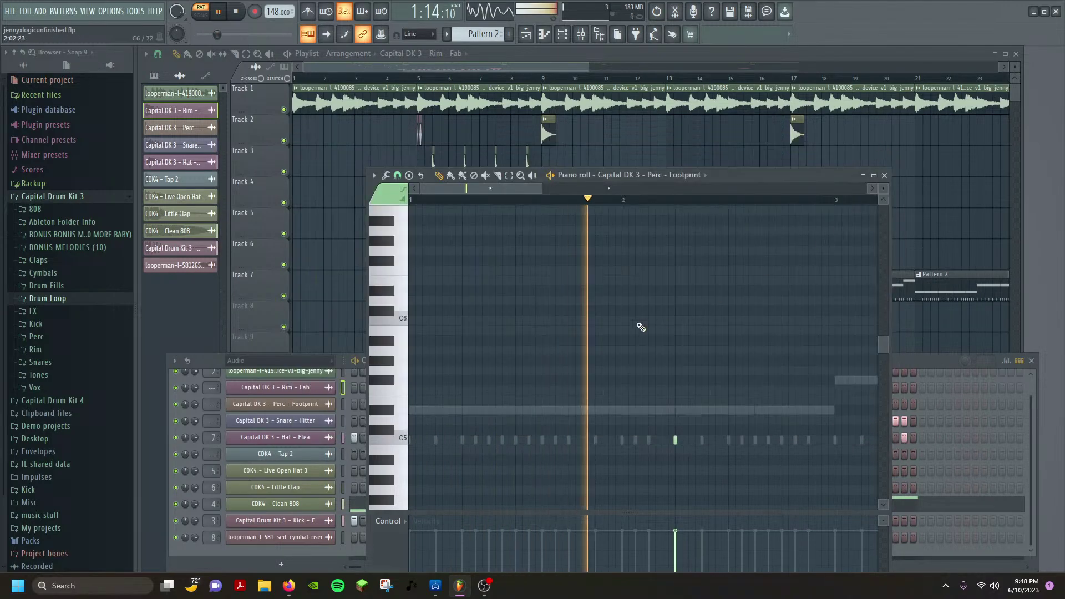
{"action": "left_click_drag", "start_coordinate": [729, 175], "coordinate": [744, 133]}
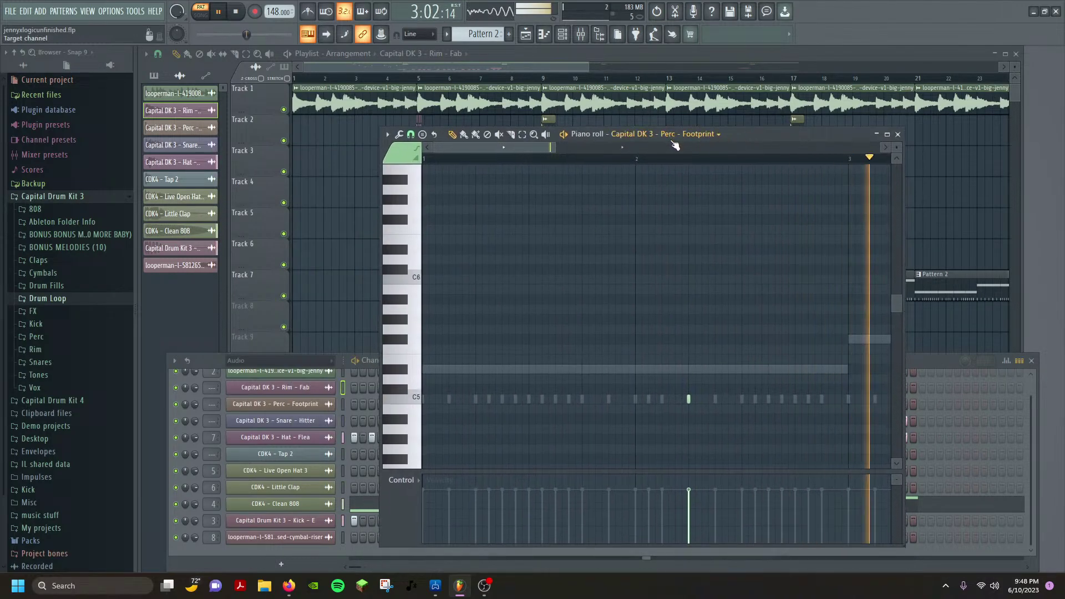
{"action": "left_click", "coordinate": [935, 360]}
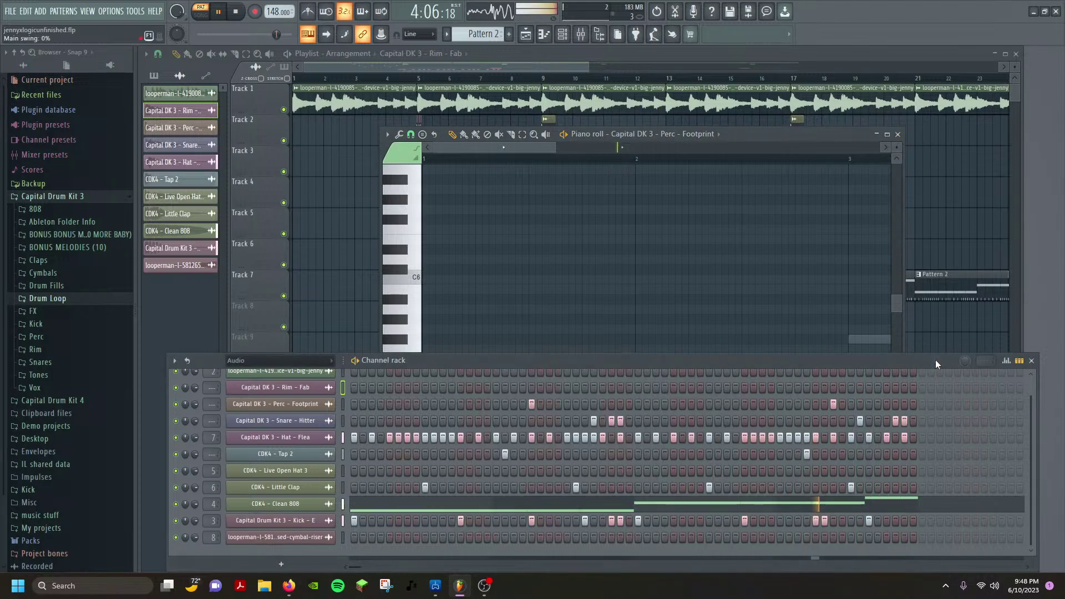
{"action": "left_click_drag", "start_coordinate": [783, 364], "coordinate": [754, 194]}
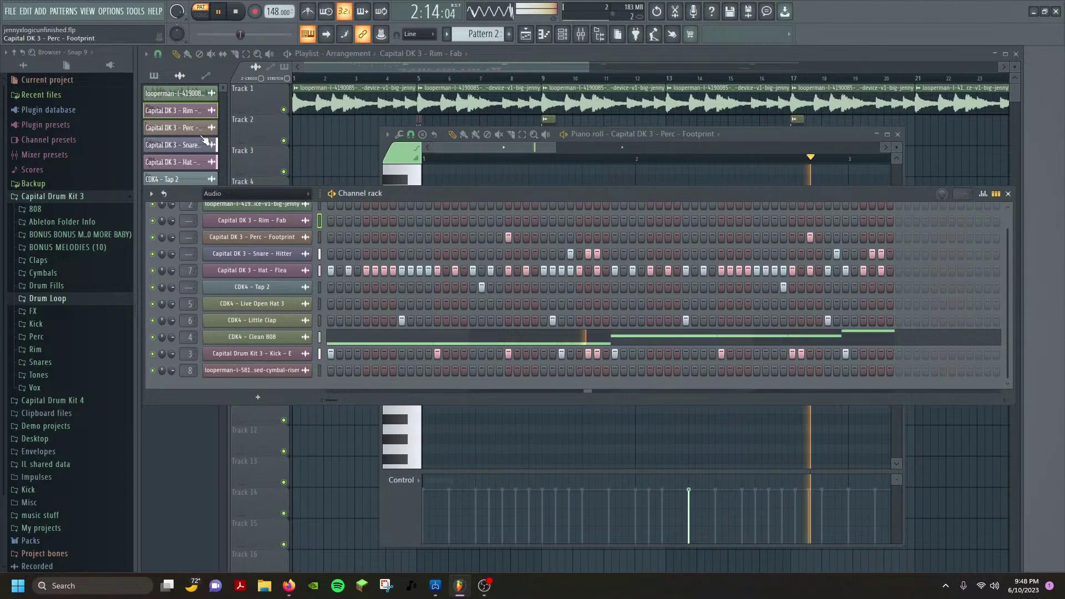
Close the open windows and delete Pattern 4 from the project.
{"action": "key", "text": "F12"}
{"action": "right_click", "coordinate": [180, 149]}
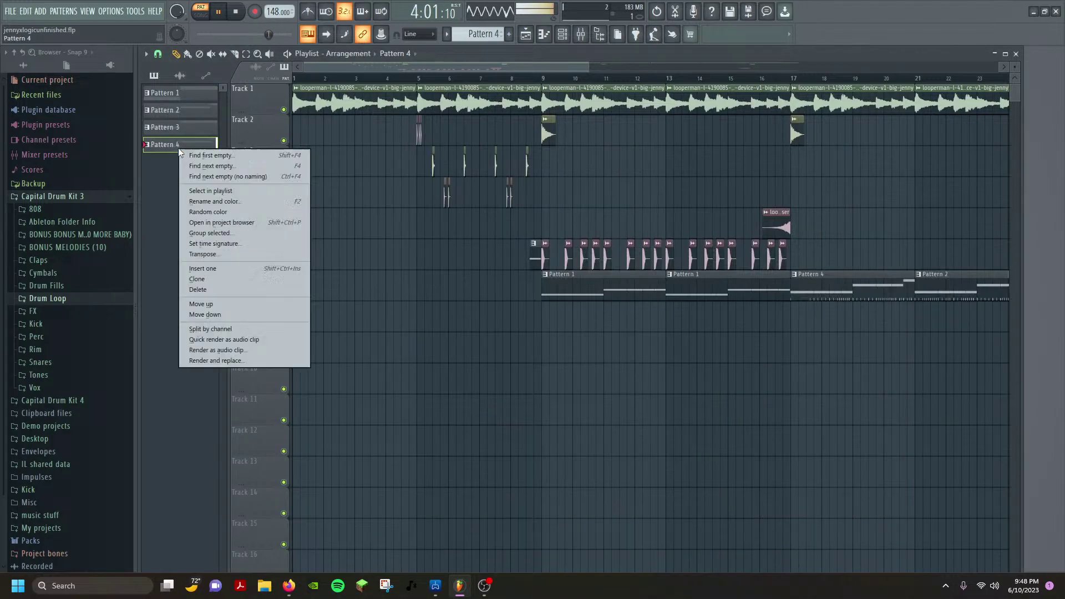
{"action": "left_click", "coordinate": [209, 287]}
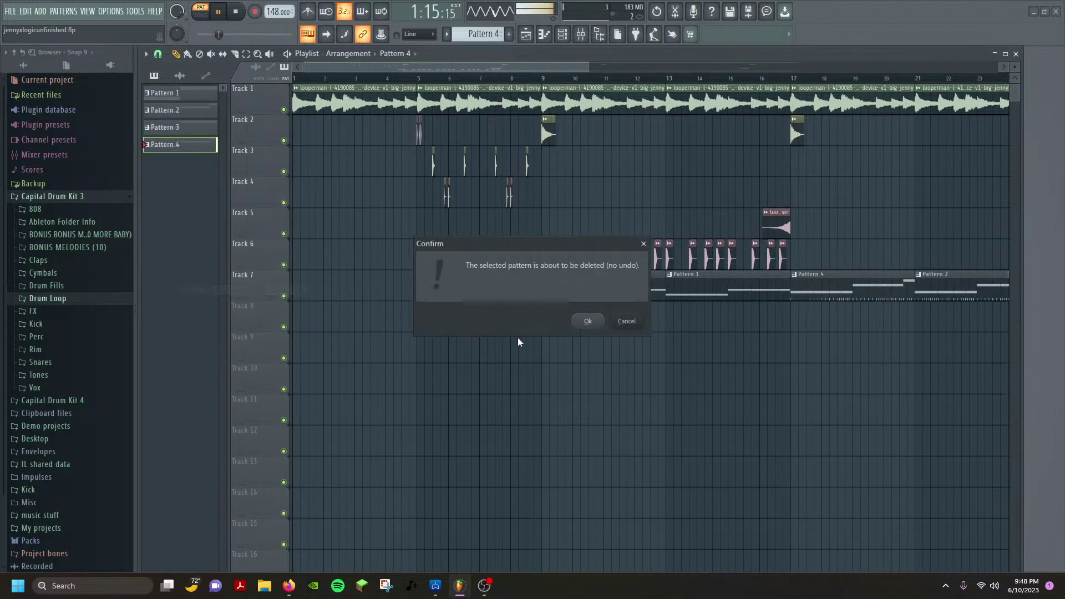
{"action": "left_click", "coordinate": [588, 323]}
Select Pattern 2, stop playback and close the piano roll to leave its channel rack in view.
{"action": "scroll", "coordinate": [742, 362], "scroll_direction": "right", "scroll_amount": 8}
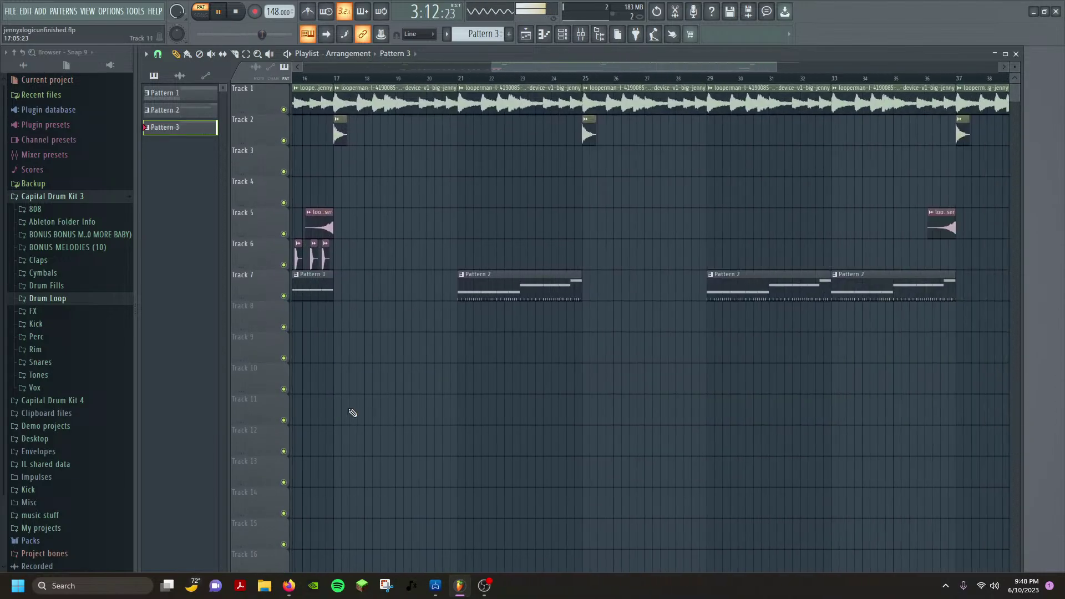
{"action": "scroll", "coordinate": [312, 427], "scroll_direction": "left", "scroll_amount": 4}
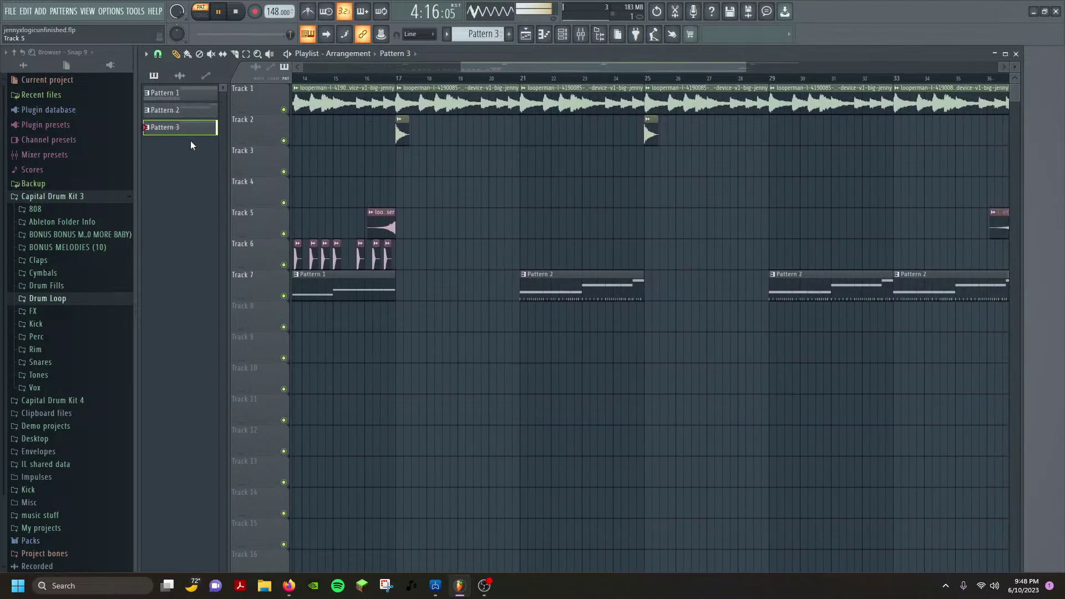
{"action": "left_click", "coordinate": [189, 113]}
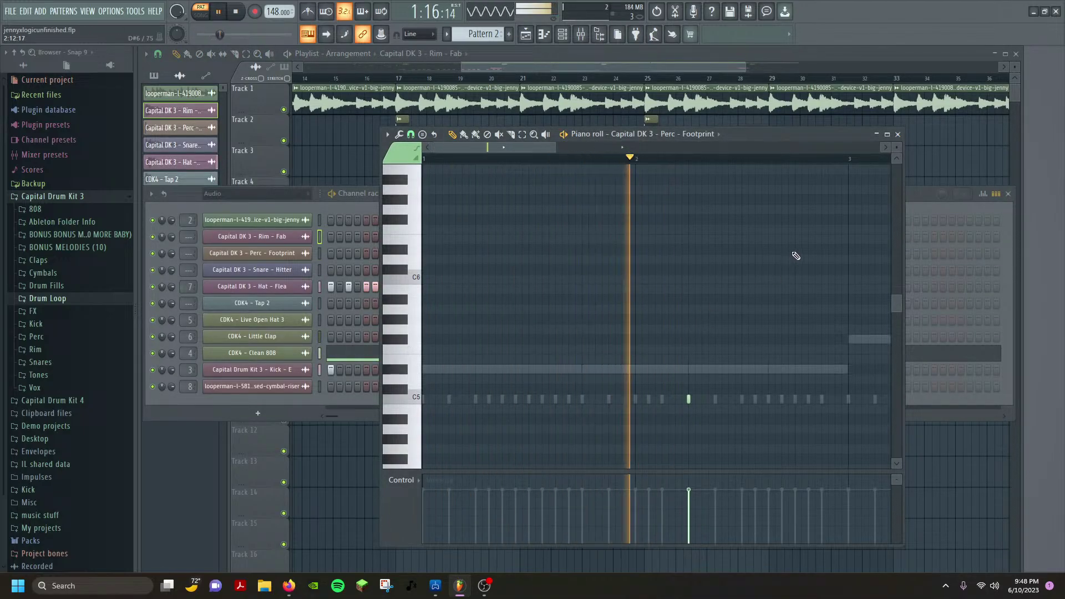
{"action": "key", "text": "space"}
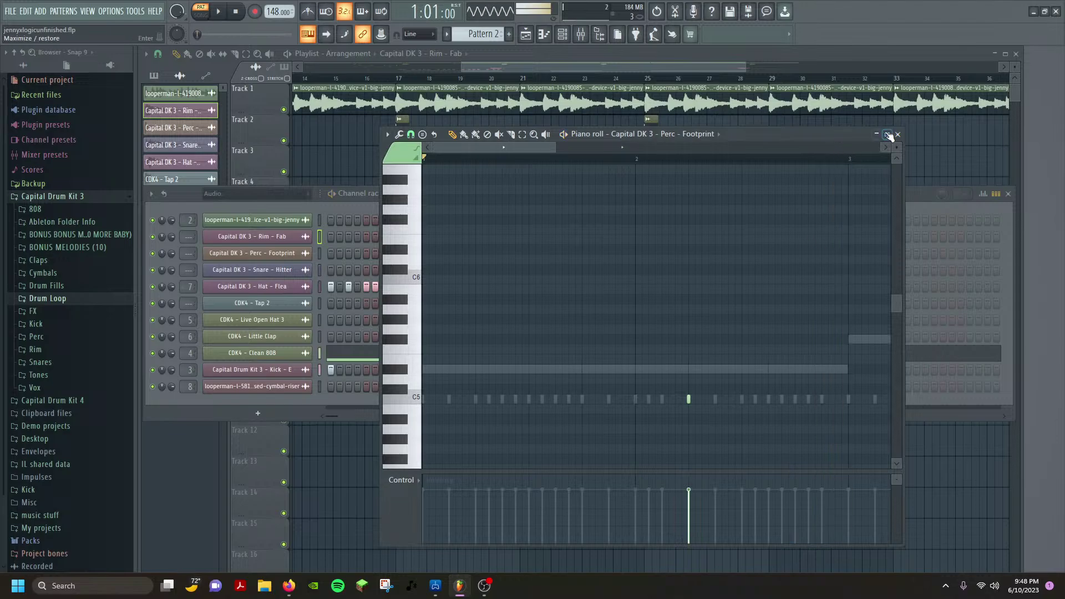
{"action": "left_click", "coordinate": [897, 135]}
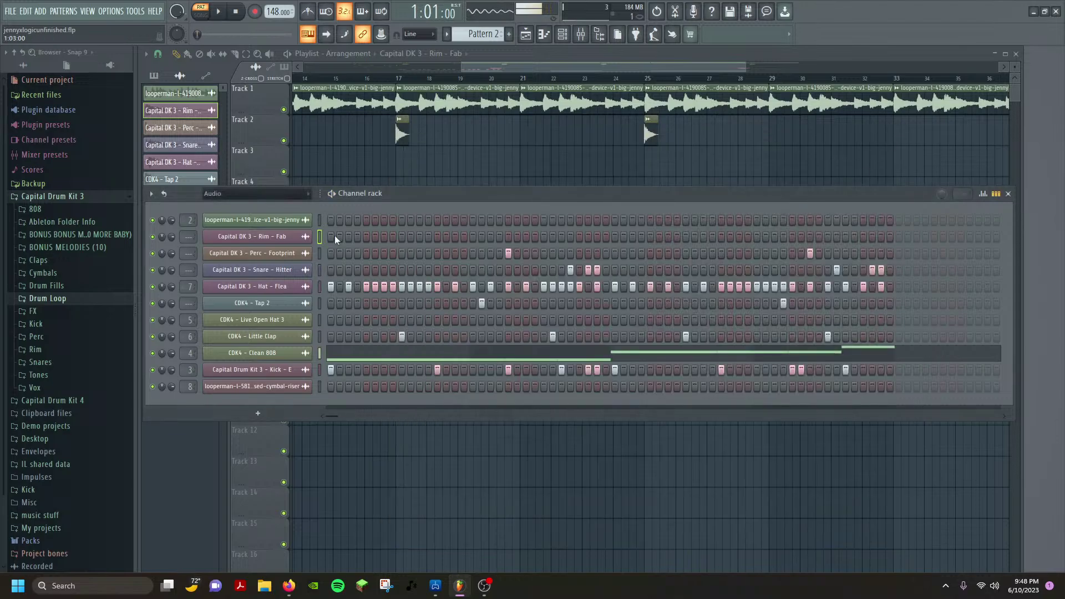
Lower the velocity of the first Little Clap step in Pattern 2 with the graph editor, audition it and close the editor.
{"action": "left_click", "coordinate": [261, 336]}
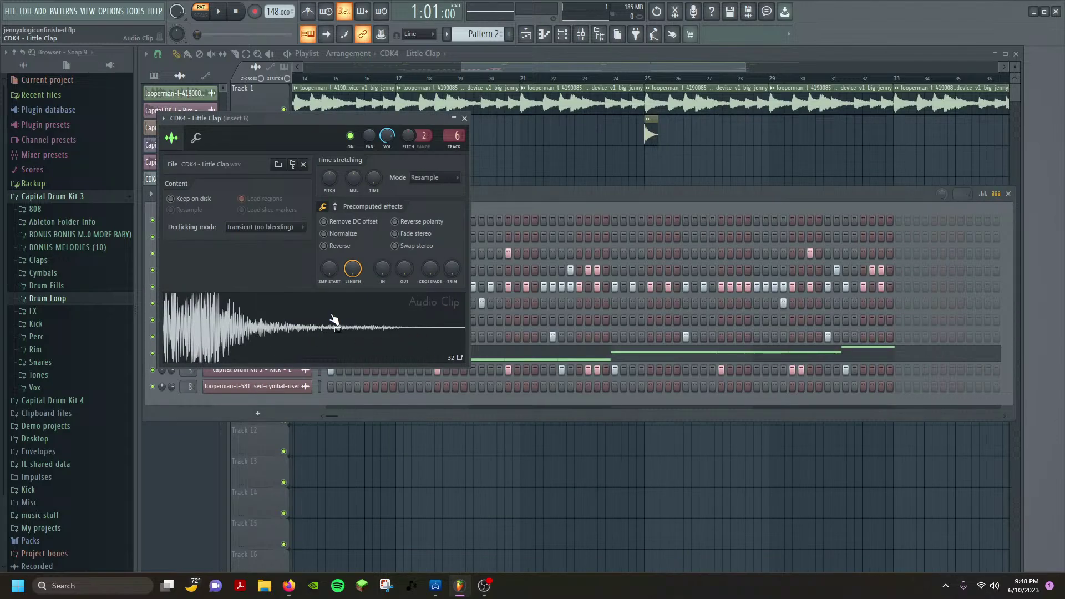
{"action": "left_click", "coordinate": [466, 119]}
{"action": "right_click", "coordinate": [276, 342]}
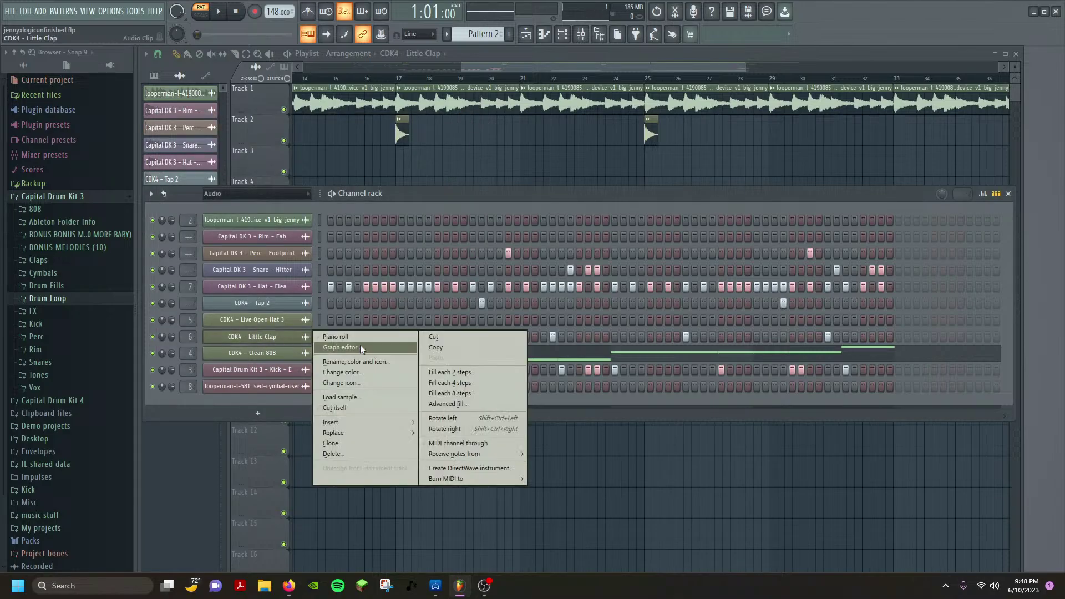
{"action": "left_click", "coordinate": [387, 347]}
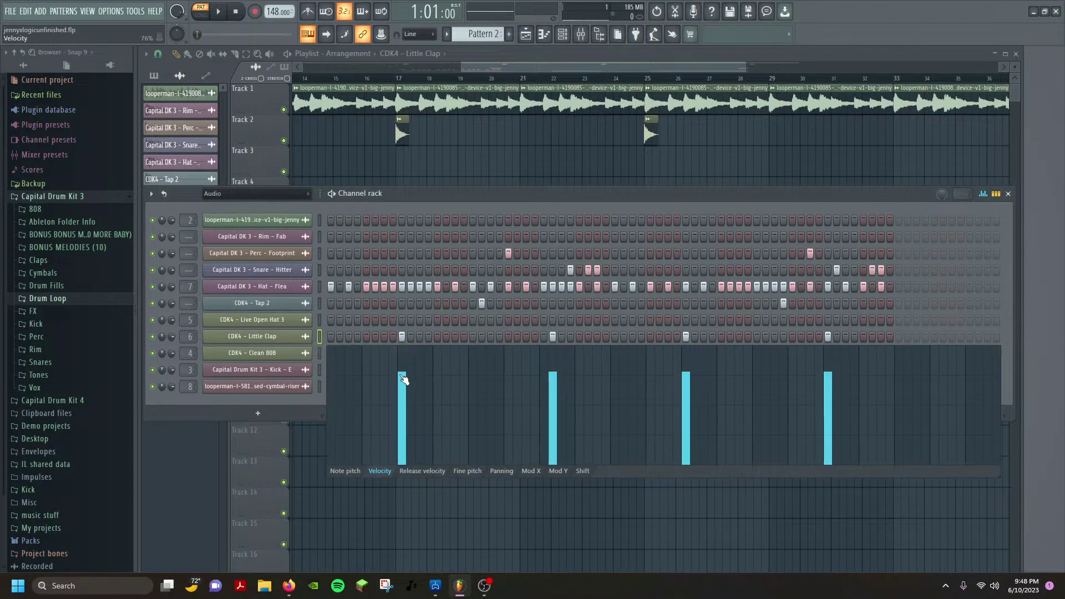
{"action": "left_click_drag", "start_coordinate": [402, 379], "coordinate": [404, 392]}
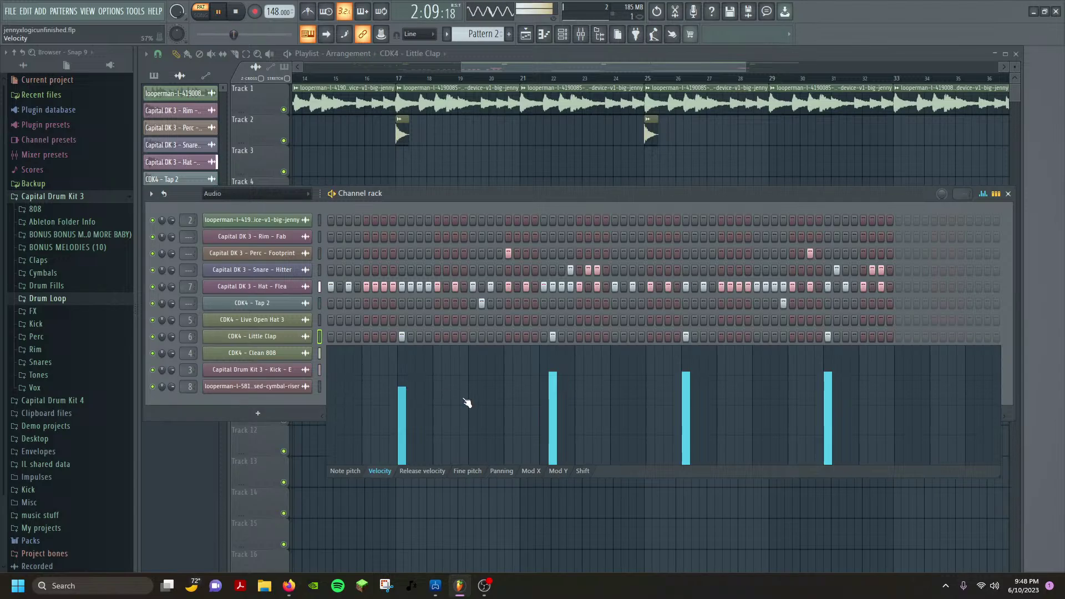
{"action": "mouse_move", "coordinate": [400, 398]}
{"action": "left_mouse_down"}
{"action": "mouse_move", "coordinate": [404, 409]}
{"action": "mouse_move", "coordinate": [403, 394]}
{"action": "left_mouse_up"}
{"action": "key", "text": "space"}
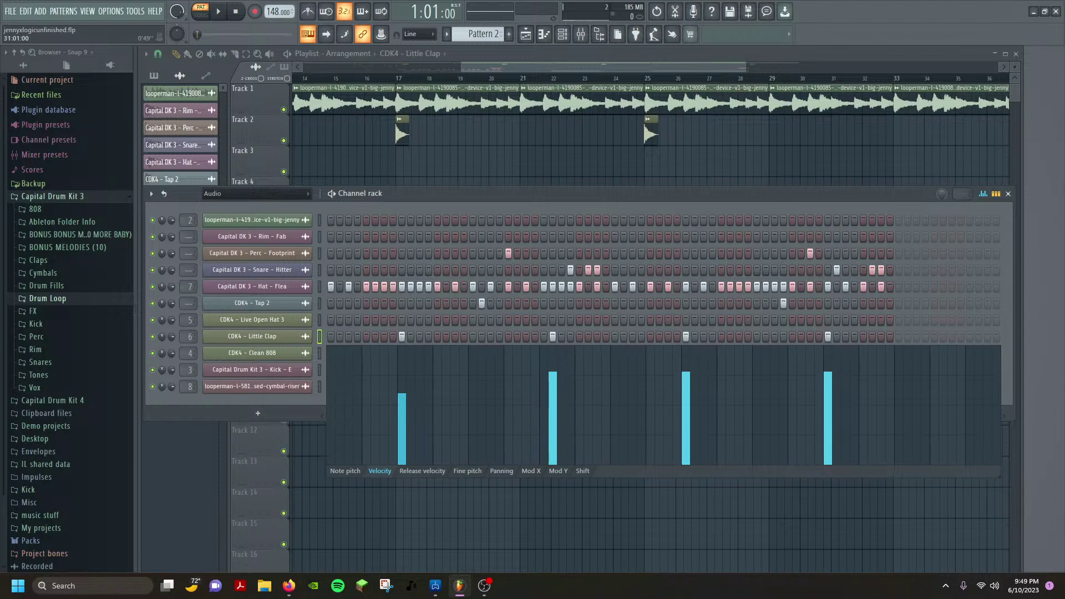
{"action": "key", "text": "alt+g"}
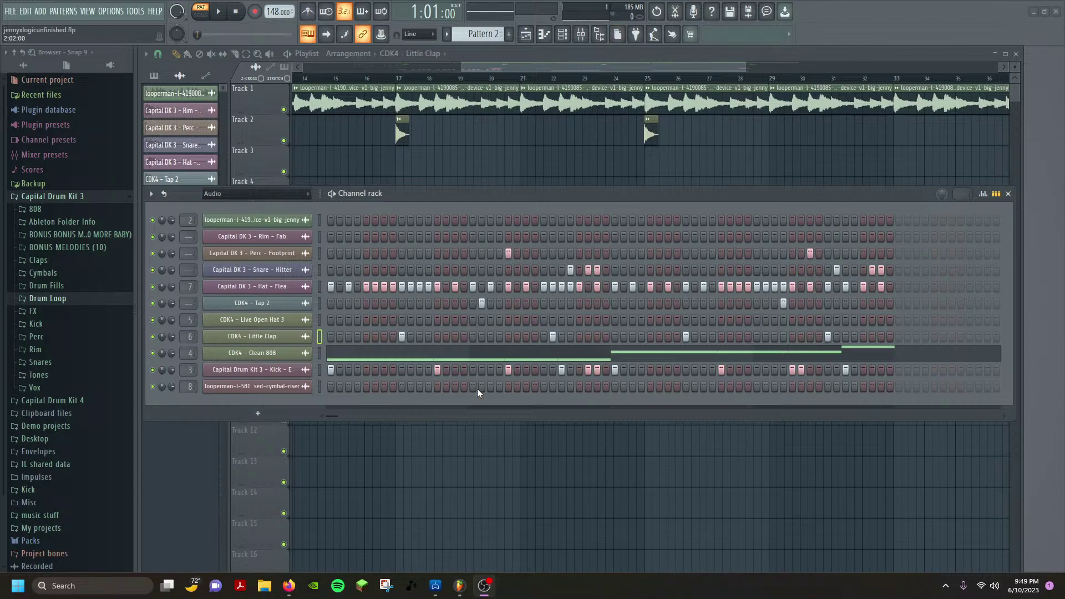
Move the channel rack slightly higher over the playlist and play Pattern 2.
{"action": "left_click", "coordinate": [443, 405]}
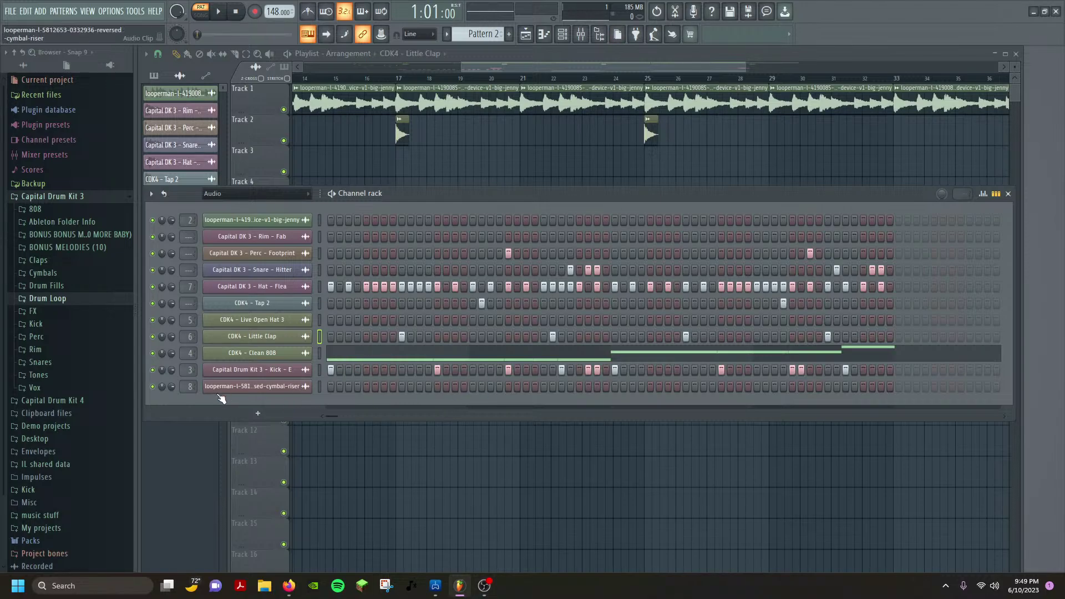
{"action": "key", "text": "F6"}
{"action": "key", "text": "F6"}
{"action": "key", "text": "space"}
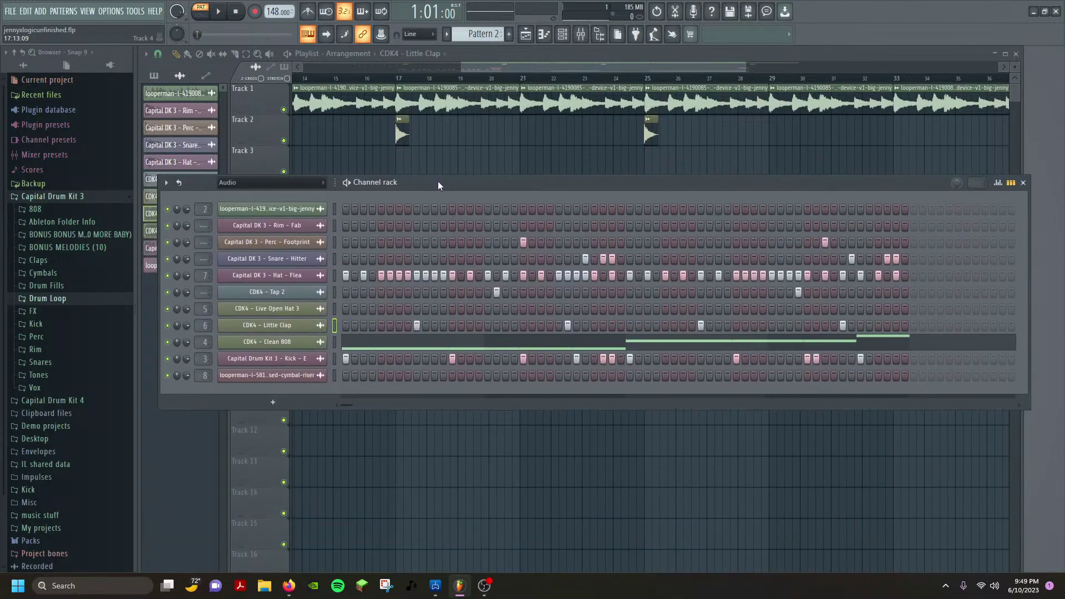
{"action": "left_click_drag", "start_coordinate": [437, 181], "coordinate": [451, 175]}
{"action": "key", "text": "space"}
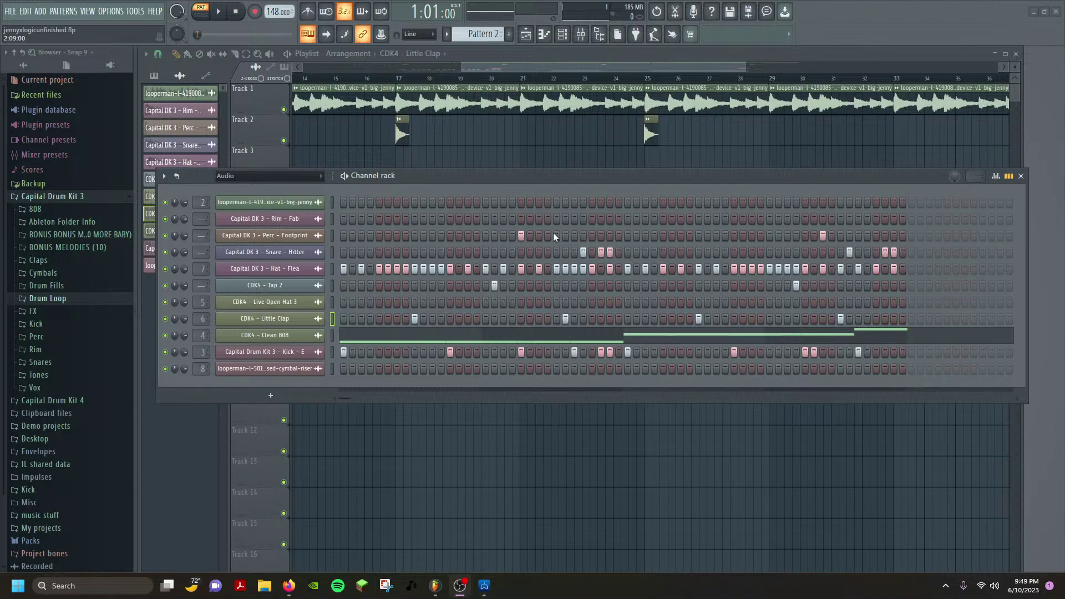
{"action": "left_click", "coordinate": [387, 387]}
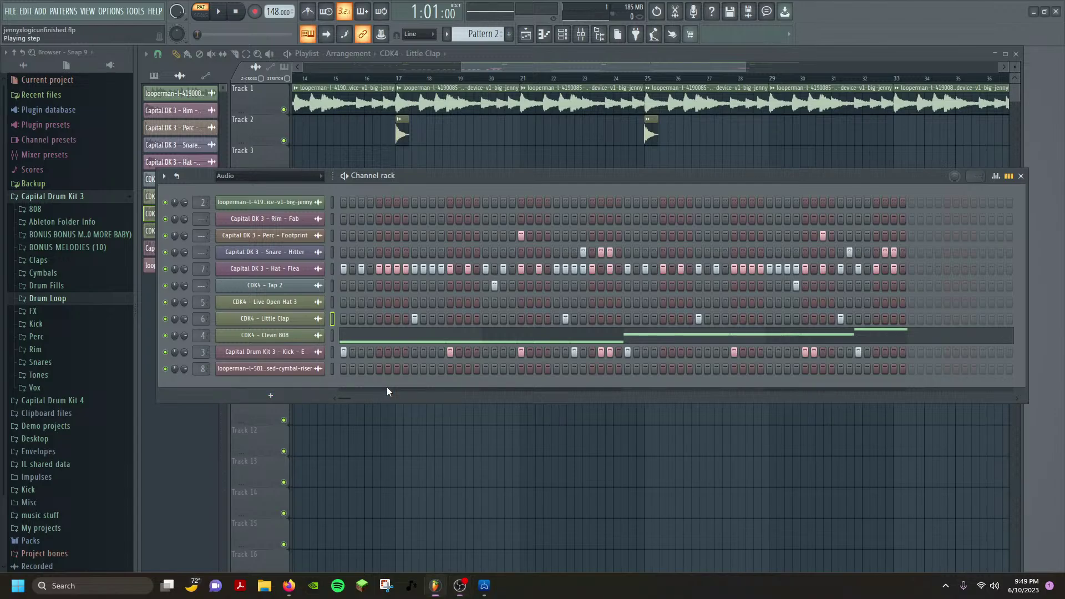
Lower the velocity of the last three Little Clap steps in the graph editor to match the first one.
{"action": "right_click", "coordinate": [305, 320]}
{"action": "left_click", "coordinate": [357, 329]}
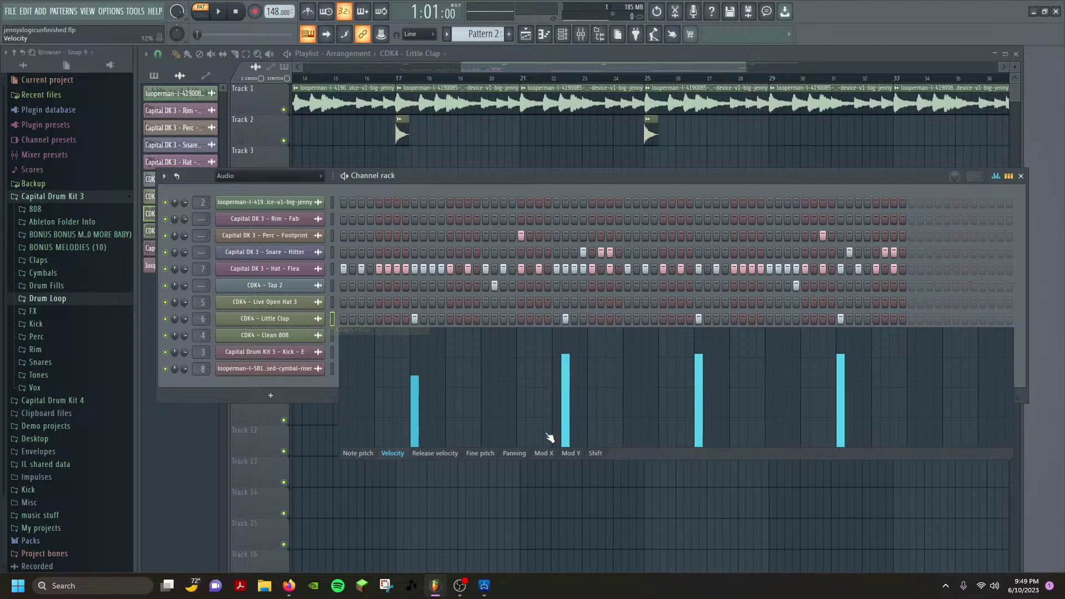
{"action": "left_click", "coordinate": [567, 352]}
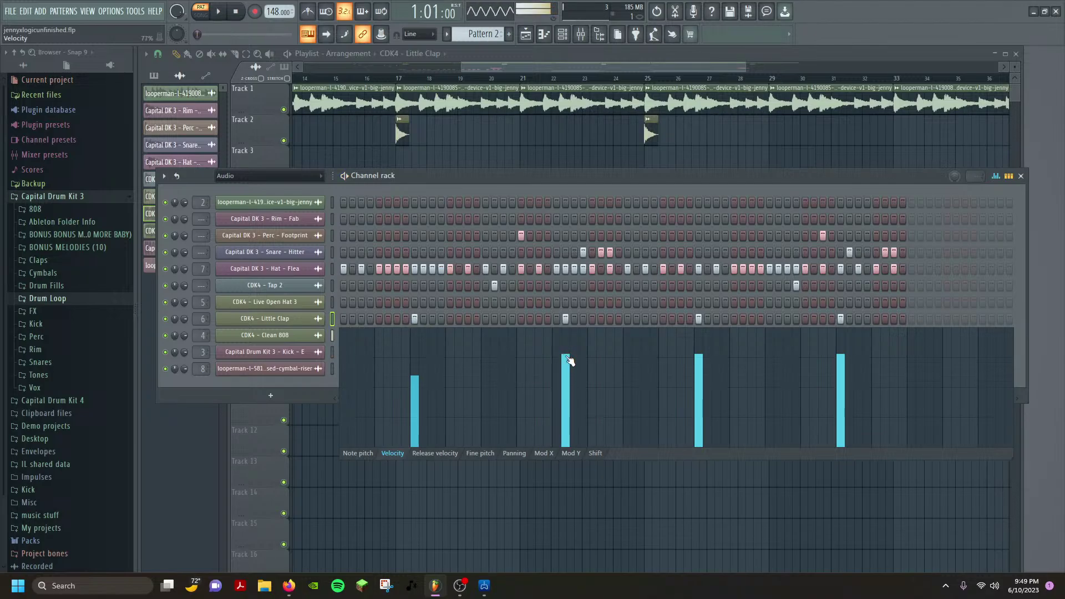
{"action": "left_click_drag", "start_coordinate": [567, 358], "coordinate": [570, 373]}
{"action": "left_click_drag", "start_coordinate": [715, 357], "coordinate": [711, 381]}
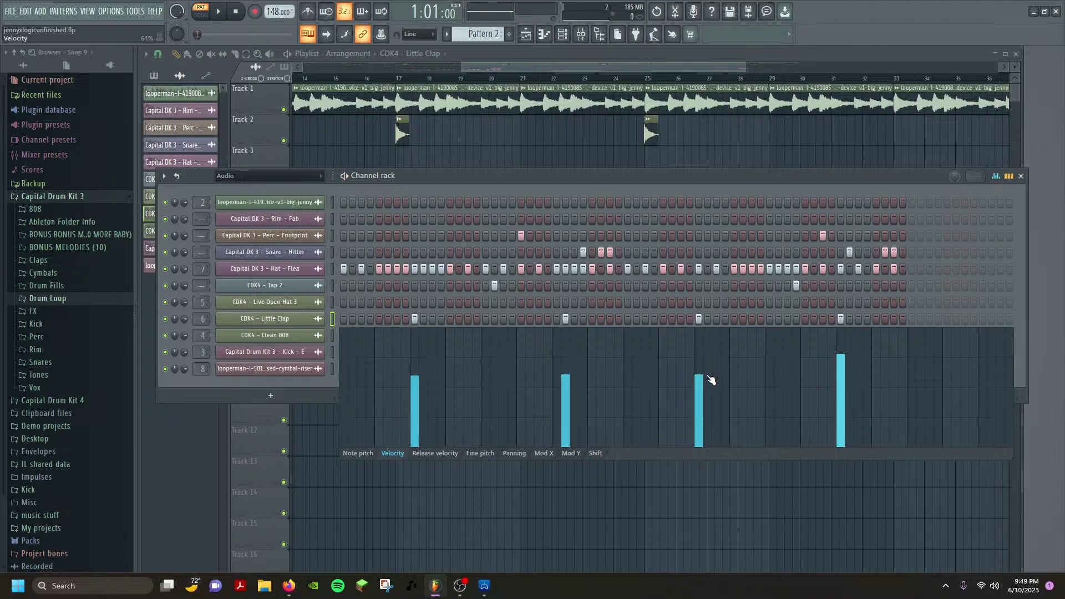
{"action": "left_click_drag", "start_coordinate": [842, 361], "coordinate": [850, 382]}
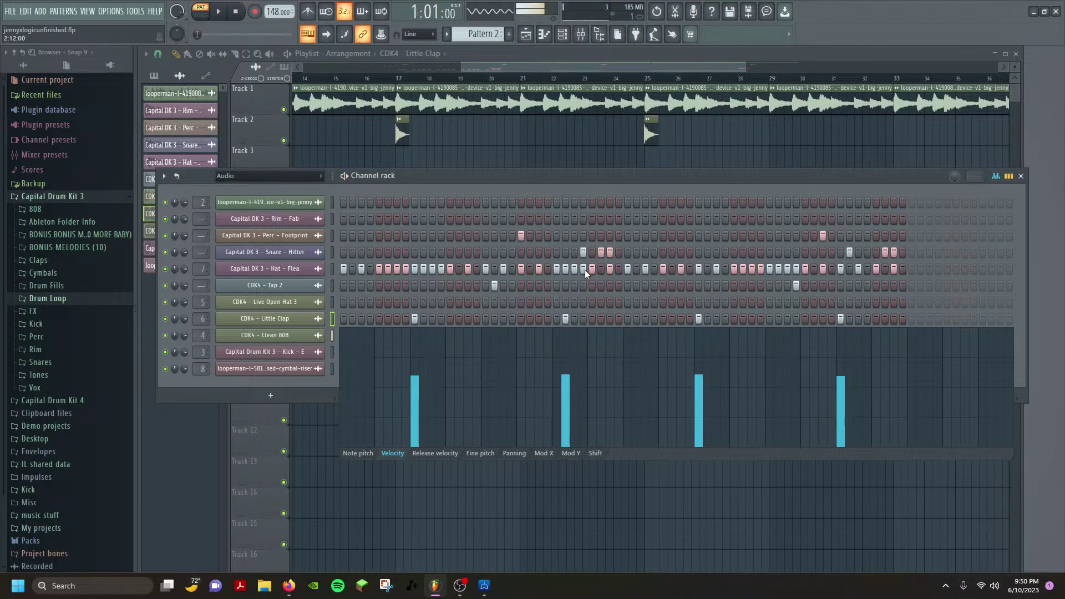
Try removing steps 28 and 29 from the Hat - Flea channel and audition Pattern 2.
{"action": "left_click_drag", "start_coordinate": [585, 269], "coordinate": [613, 268]}
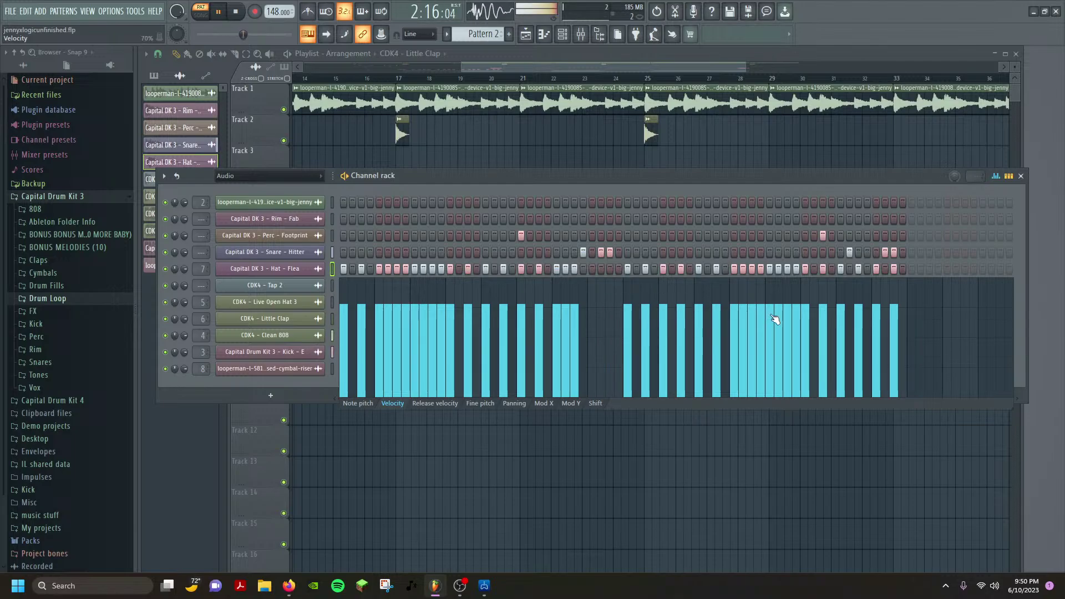
{"action": "left_click", "coordinate": [610, 269]}
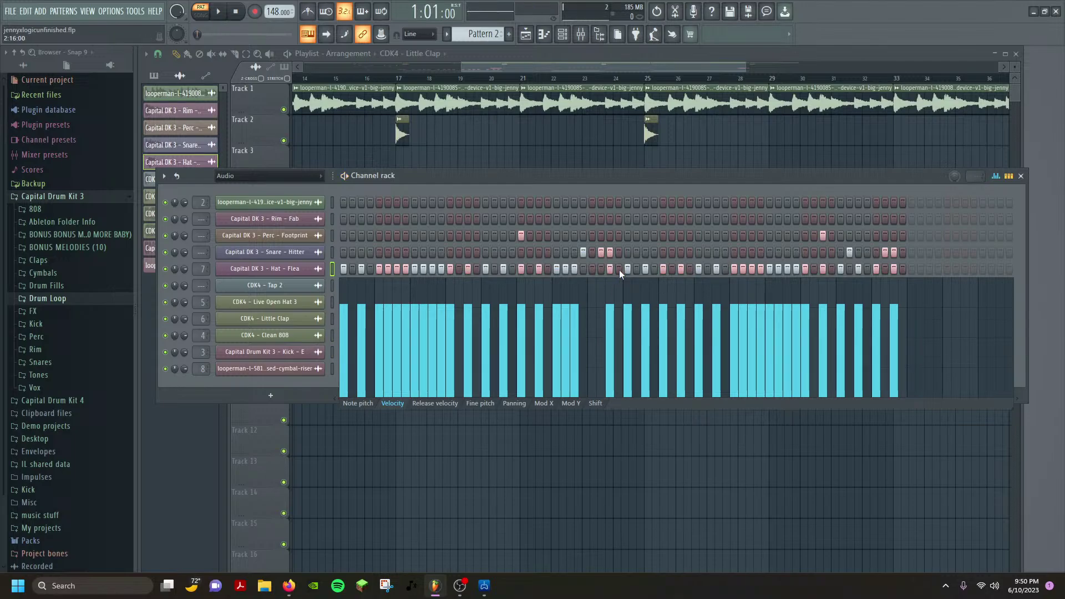
{"action": "key", "text": "space"}
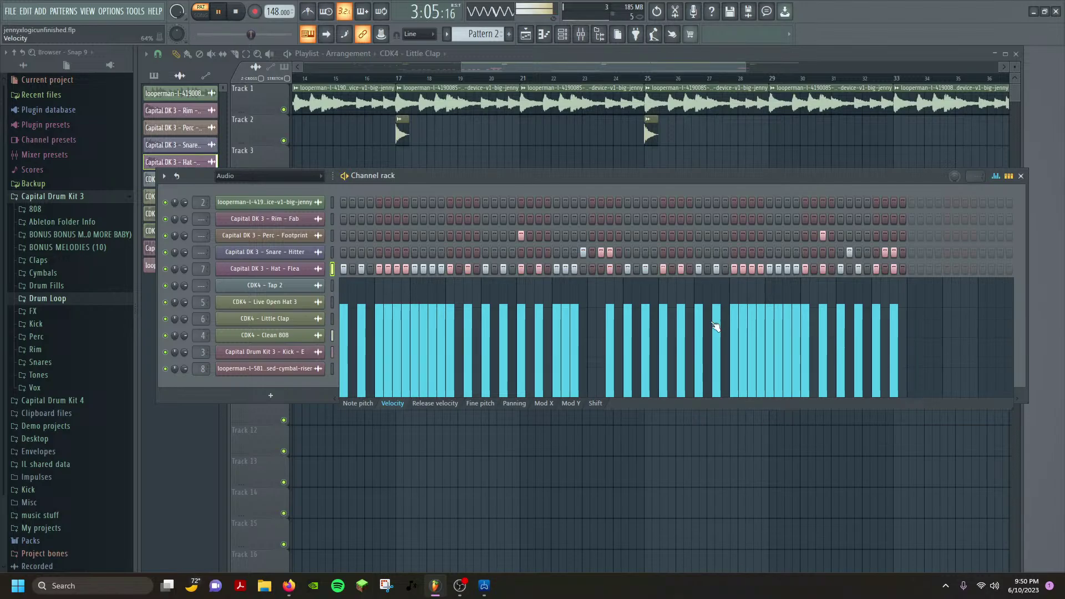
{"action": "key", "text": "space"}
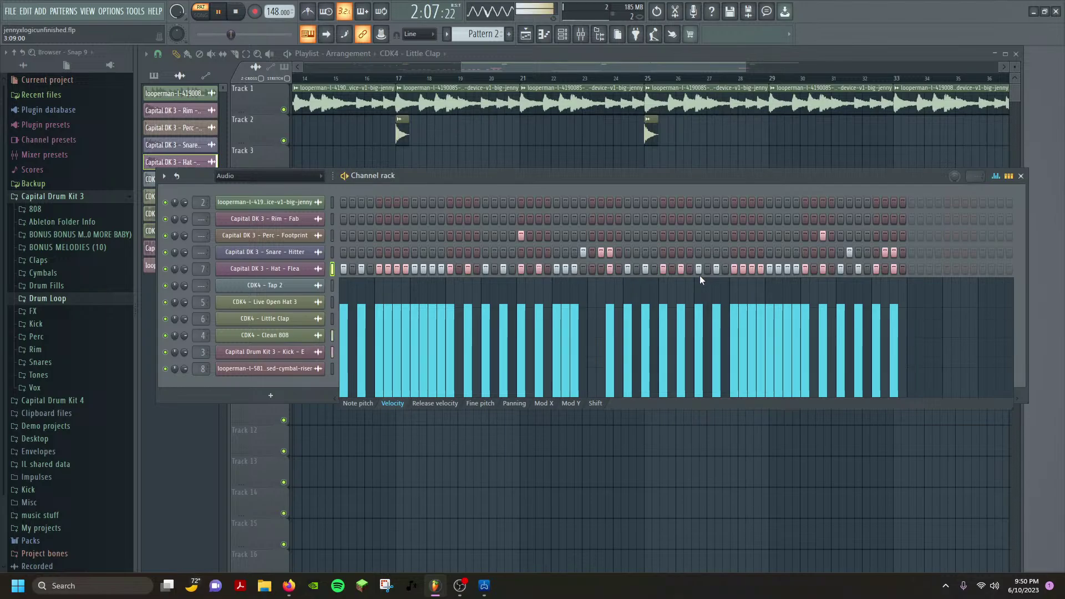
{"action": "key", "text": "space"}
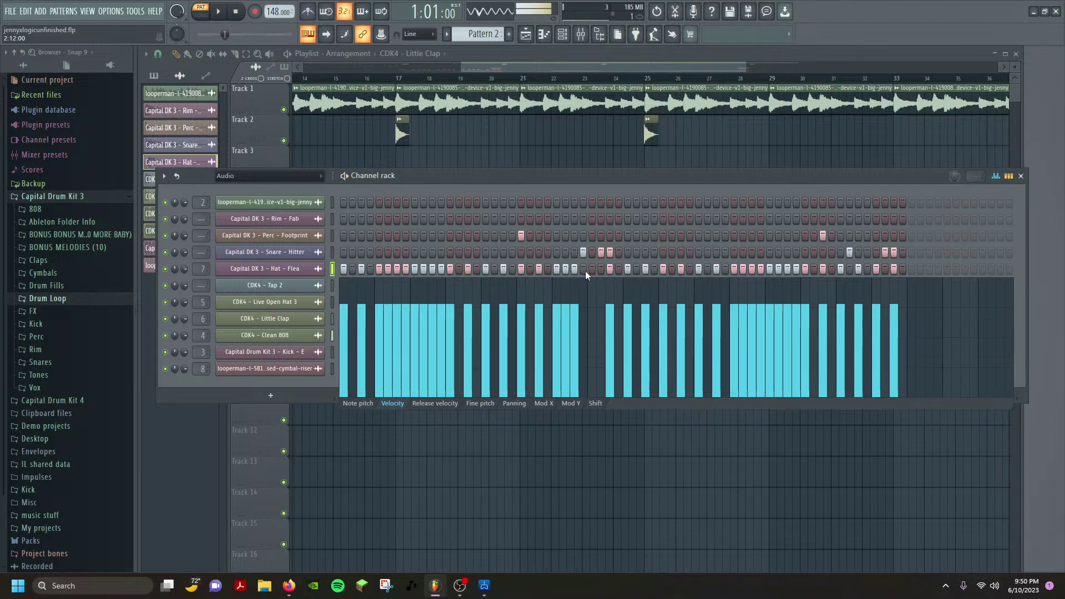
Restore Hat - Flea steps 28 and 29, trying out an extra hit on step 30 and auditioning the pattern.
{"action": "left_click", "coordinate": [583, 268]}
{"action": "key", "text": "space"}
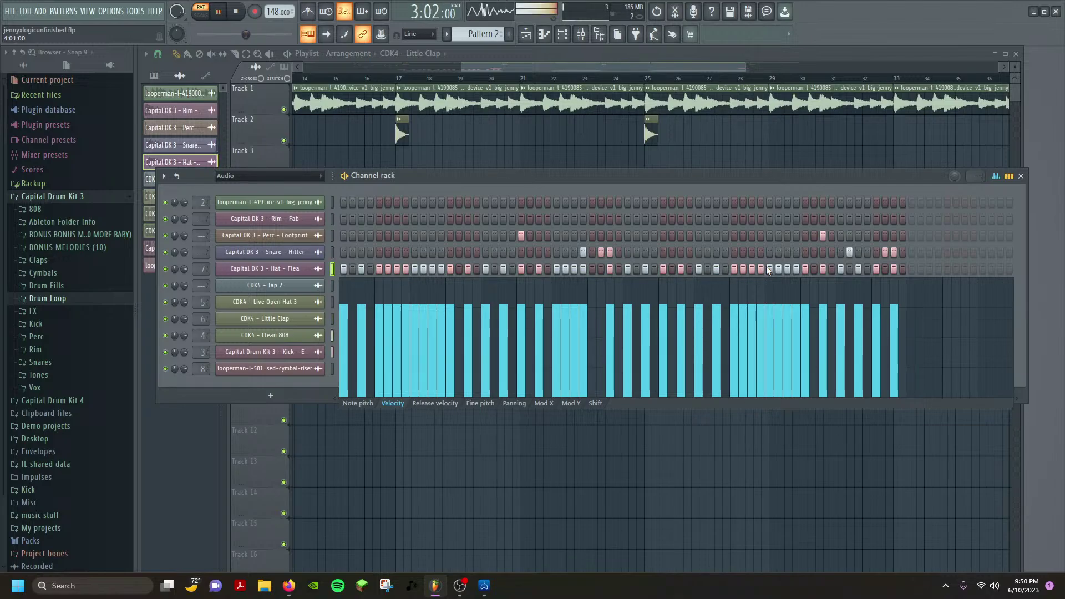
{"action": "left_click", "coordinate": [600, 268]}
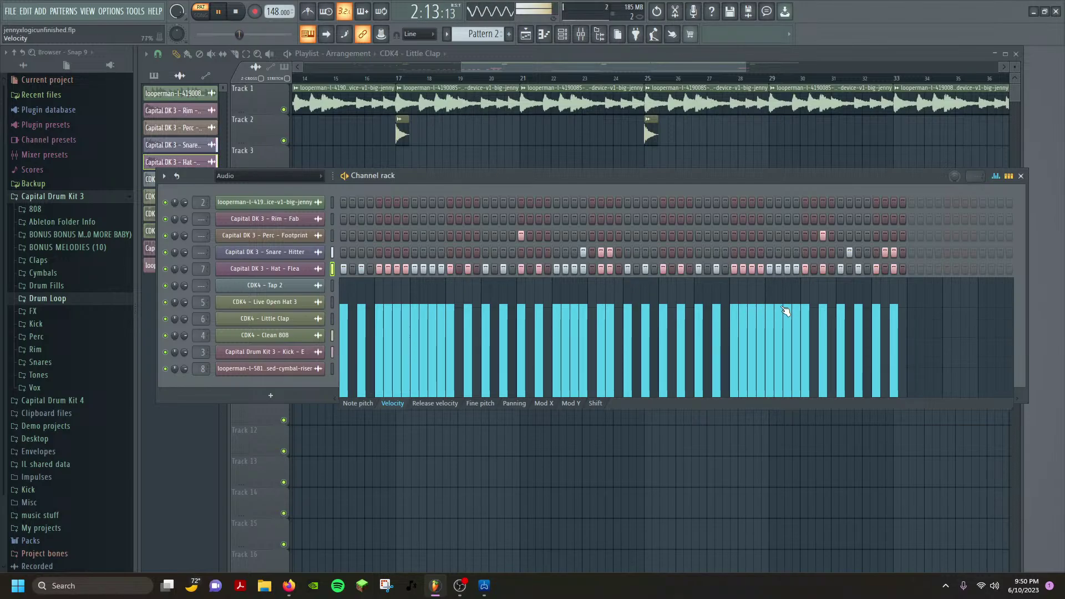
{"action": "key", "text": "space"}
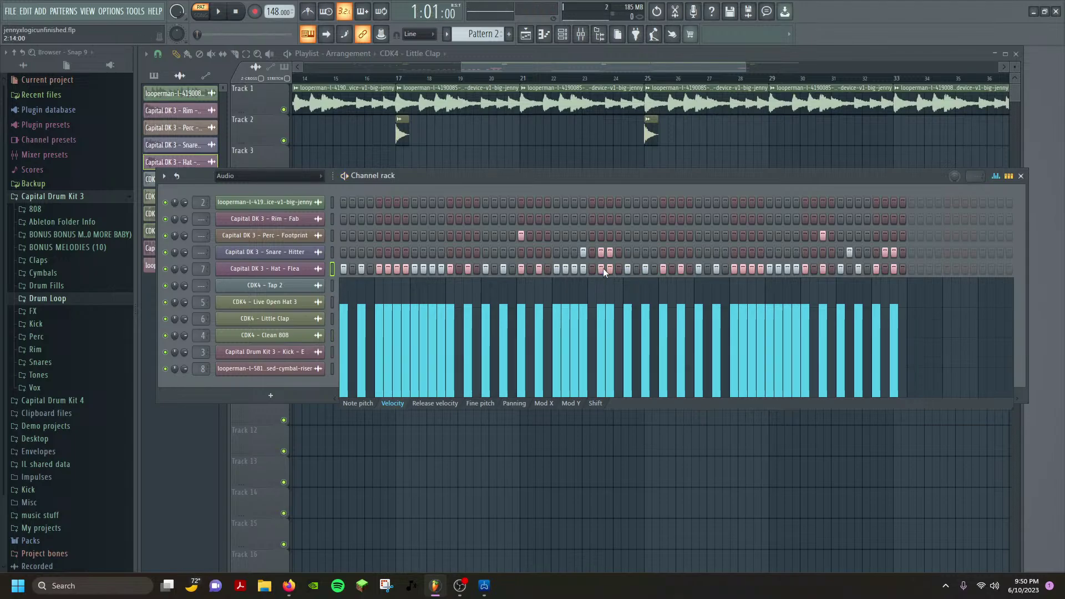
{"action": "left_click", "coordinate": [602, 269]}
{"action": "left_click", "coordinate": [591, 269]}
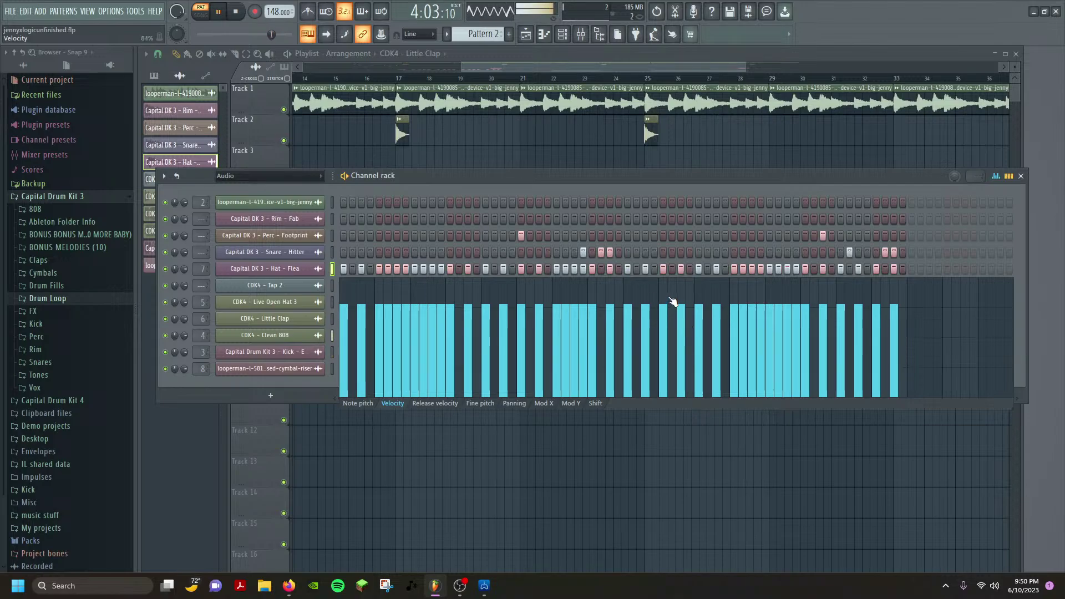
Slightly lower the velocity of Hat - Flea steps 26 and 28 and audition the pattern.
{"action": "key", "text": "space"}
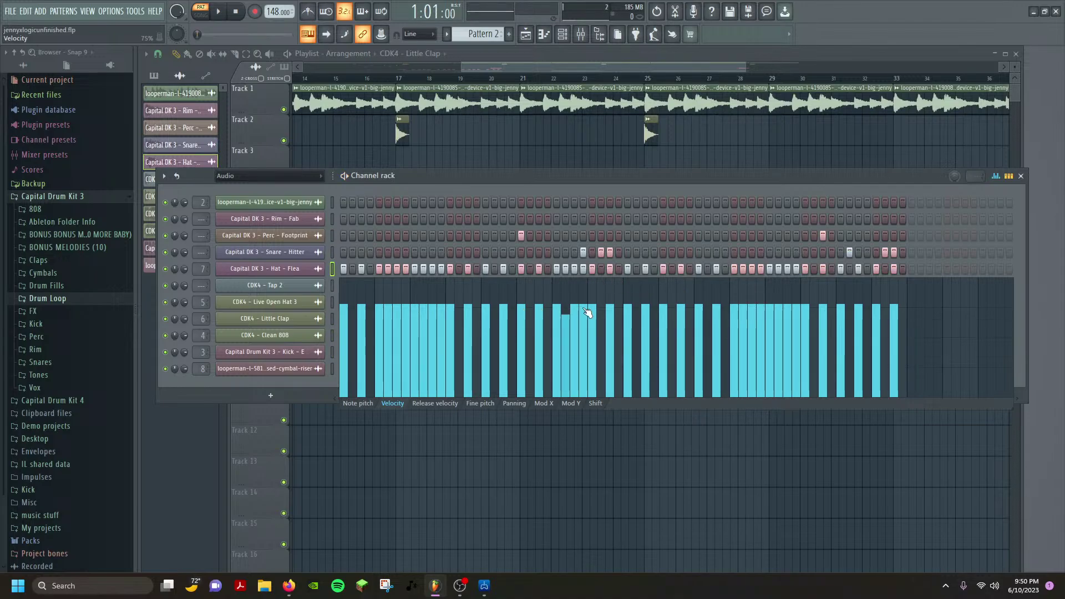
{"action": "key", "text": "space"}
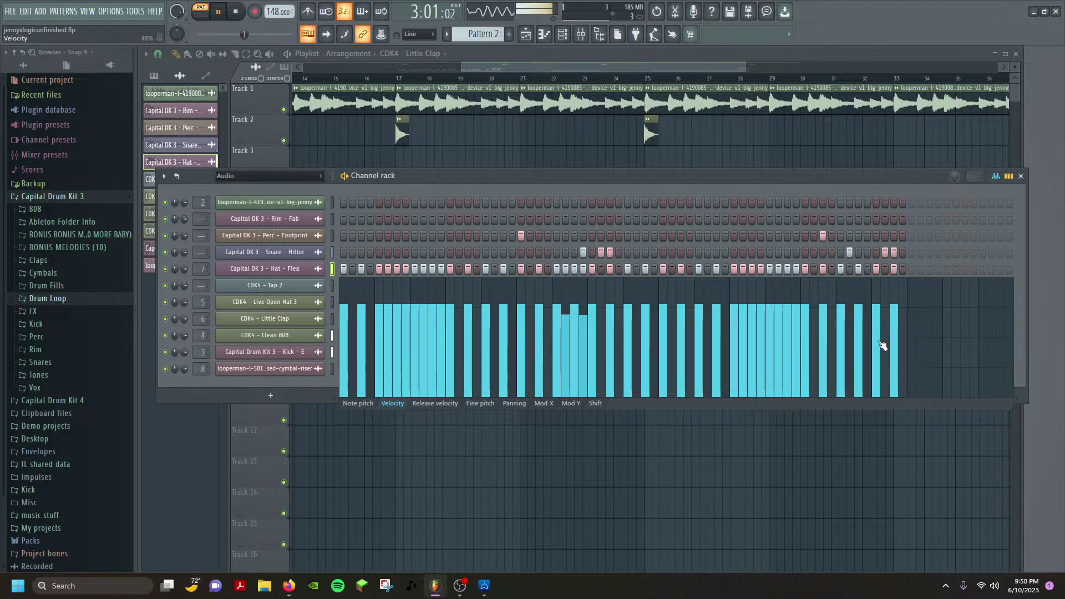
{"action": "key", "text": "space"}
Mute every channel except Hat - Flea and audition the hat on its own.
{"action": "left_click", "coordinate": [165, 285]}
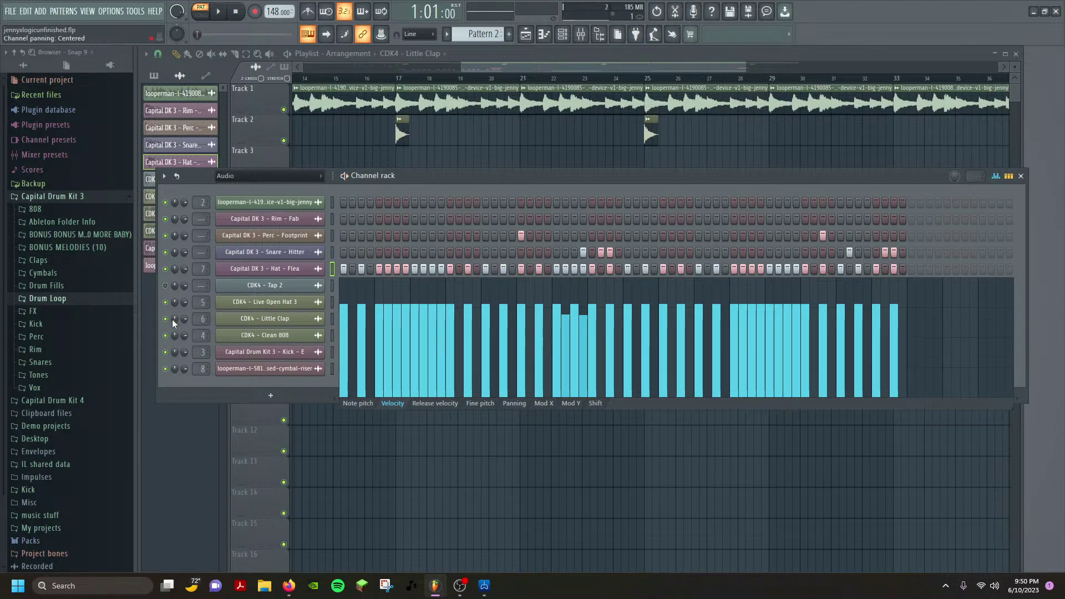
{"action": "left_click", "coordinate": [163, 176]}
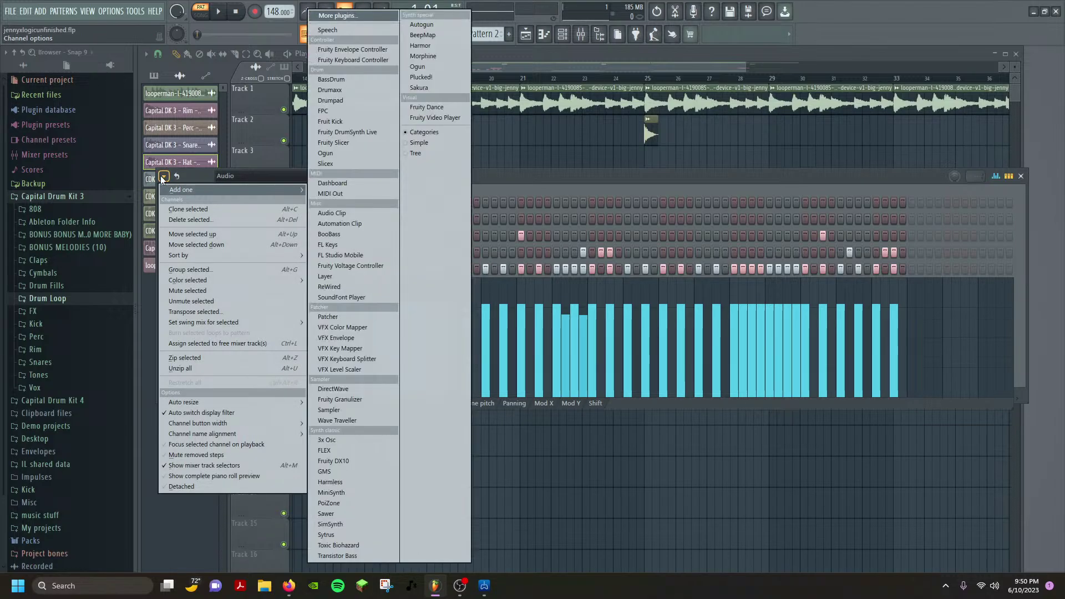
{"action": "left_click", "coordinate": [161, 175]}
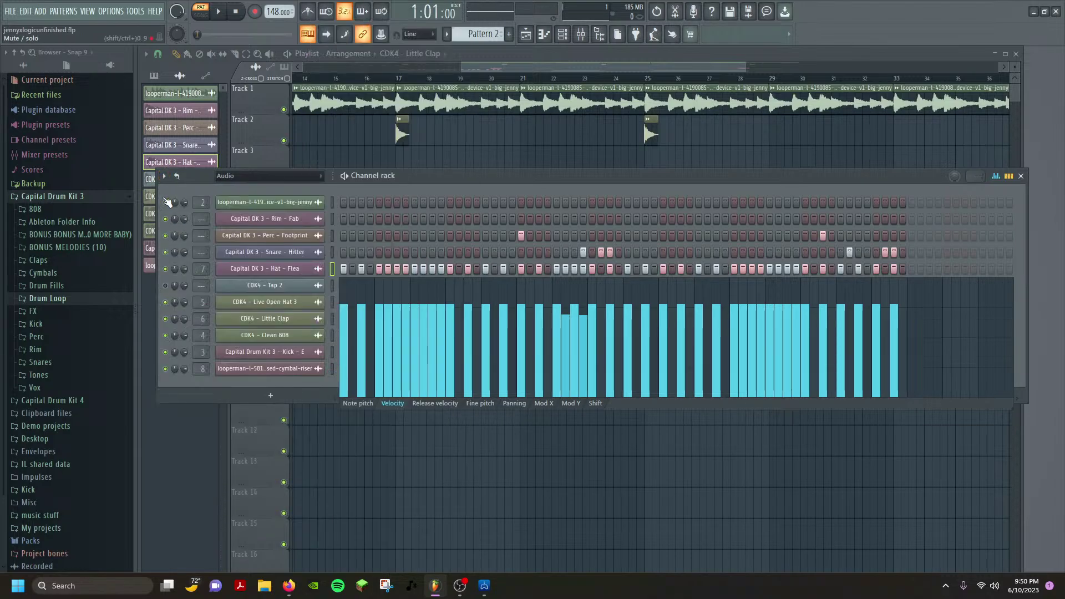
{"action": "left_click", "coordinate": [165, 269]}
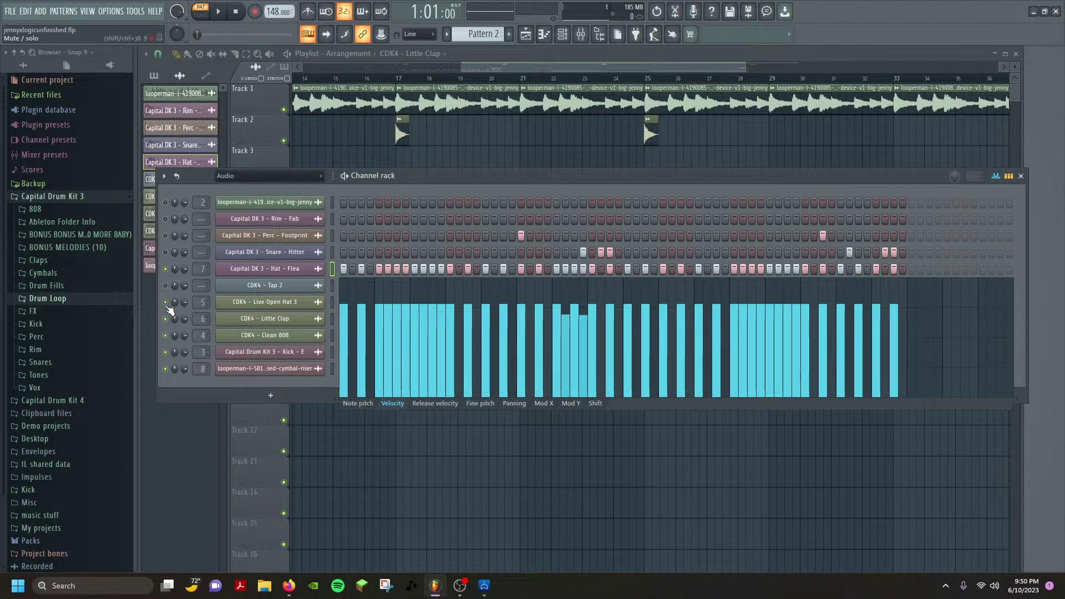
{"action": "key", "text": "space"}
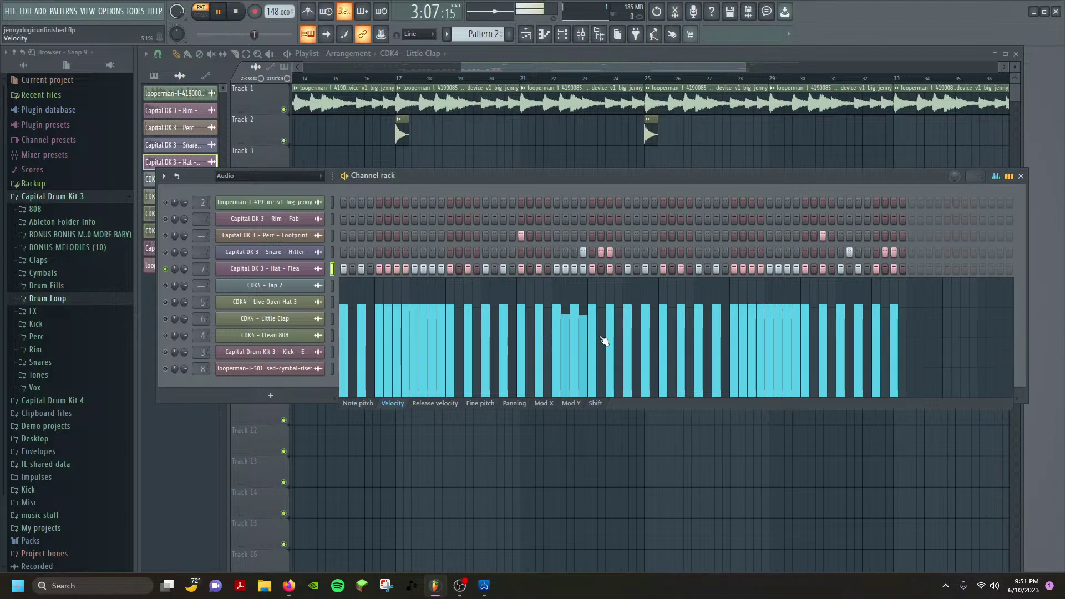
{"action": "key", "text": "space"}
Try a much lower velocity on Hat - Flea steps 26 and 28 and audition the soloed hat.
{"action": "left_click", "coordinate": [566, 348]}
{"action": "left_click", "coordinate": [582, 348]}
{"action": "key", "text": "space"}
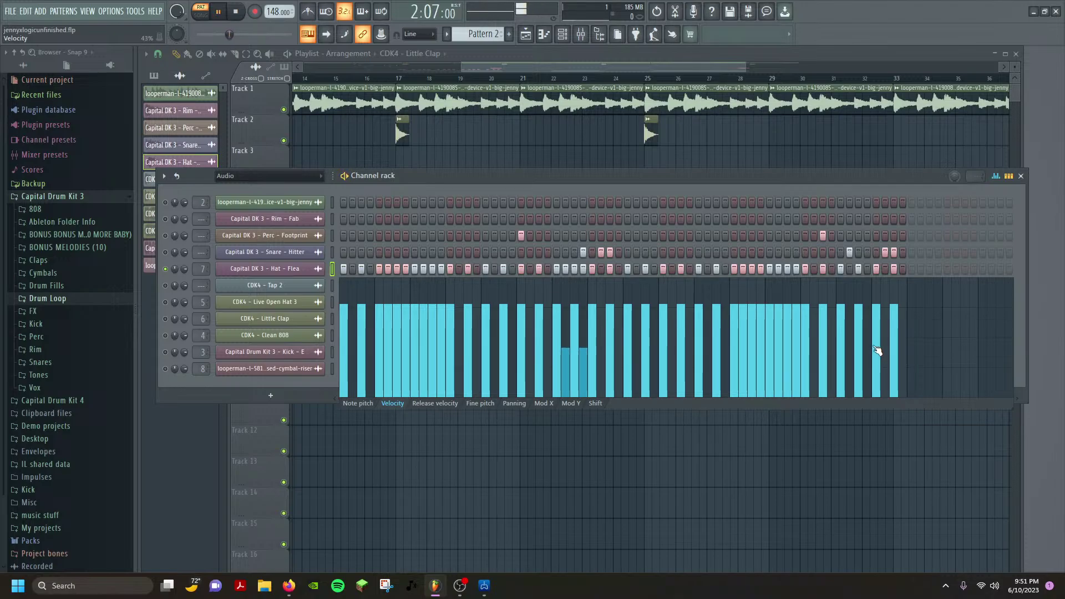
{"action": "key", "text": "space"}
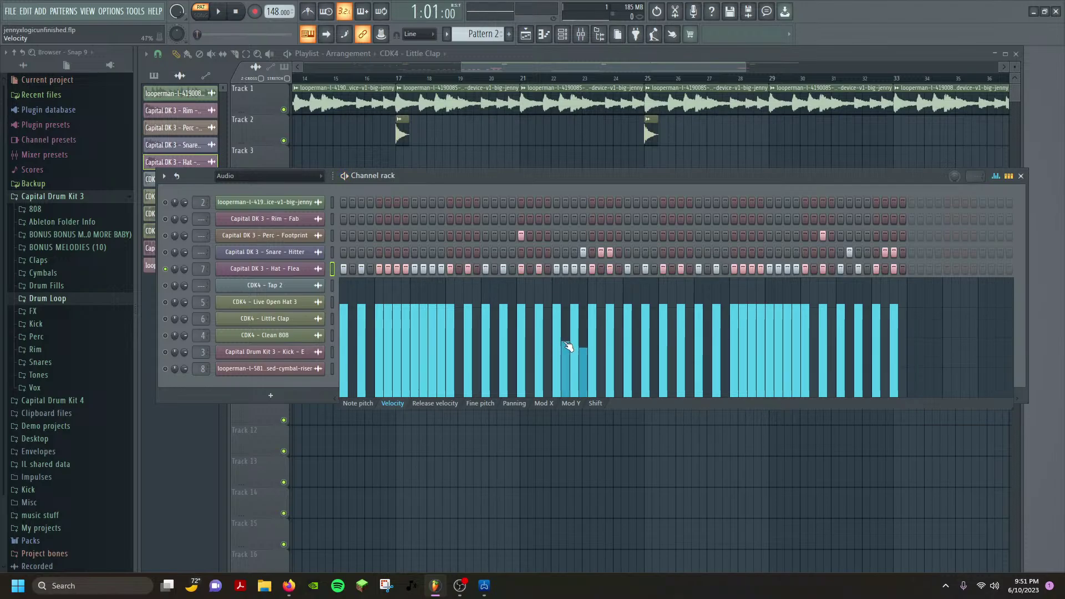
Raise the velocity of Hat - Flea steps 26 to 28 back level with the neighbouring steps.
{"action": "left_click_drag", "start_coordinate": [568, 346], "coordinate": [580, 310]}
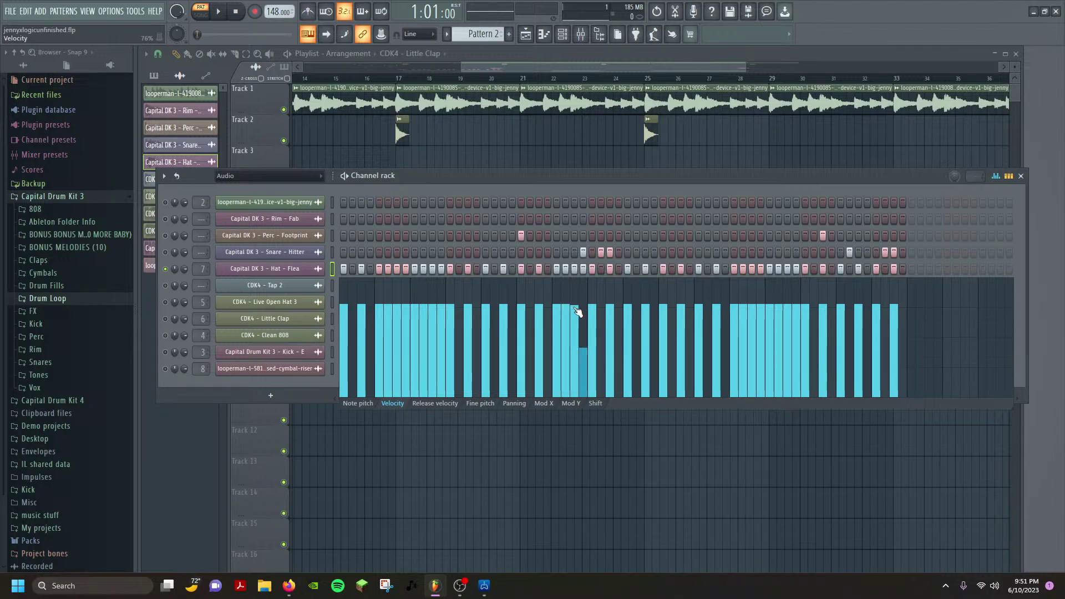
{"action": "mouse_move", "coordinate": [577, 309]}
{"action": "left_mouse_down"}
{"action": "mouse_move", "coordinate": [584, 353]}
{"action": "mouse_move", "coordinate": [589, 312]}
{"action": "left_mouse_up"}
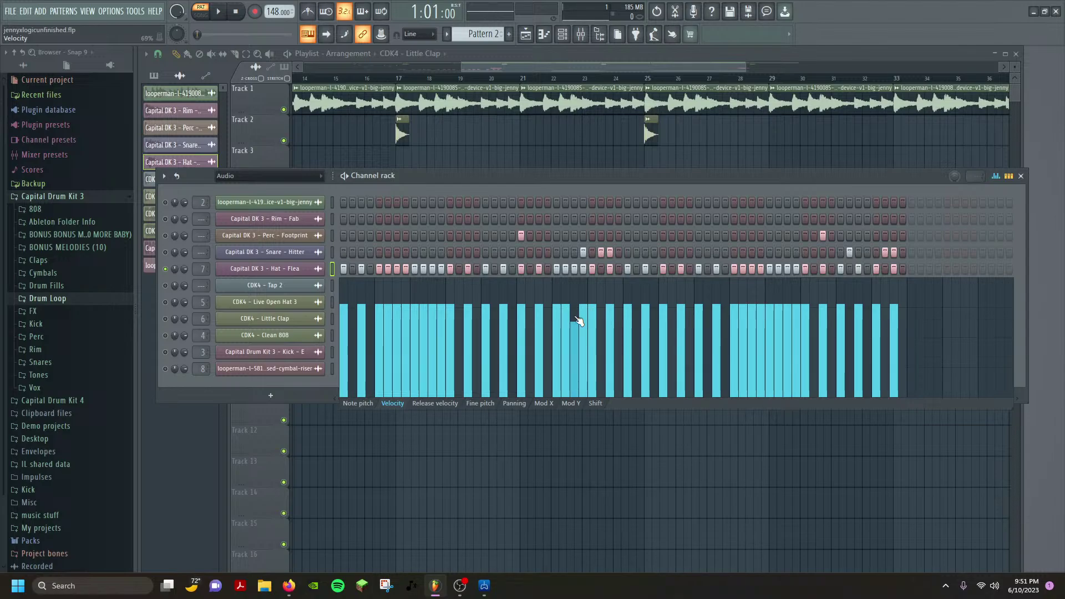
{"action": "left_click_drag", "start_coordinate": [579, 329], "coordinate": [582, 309]}
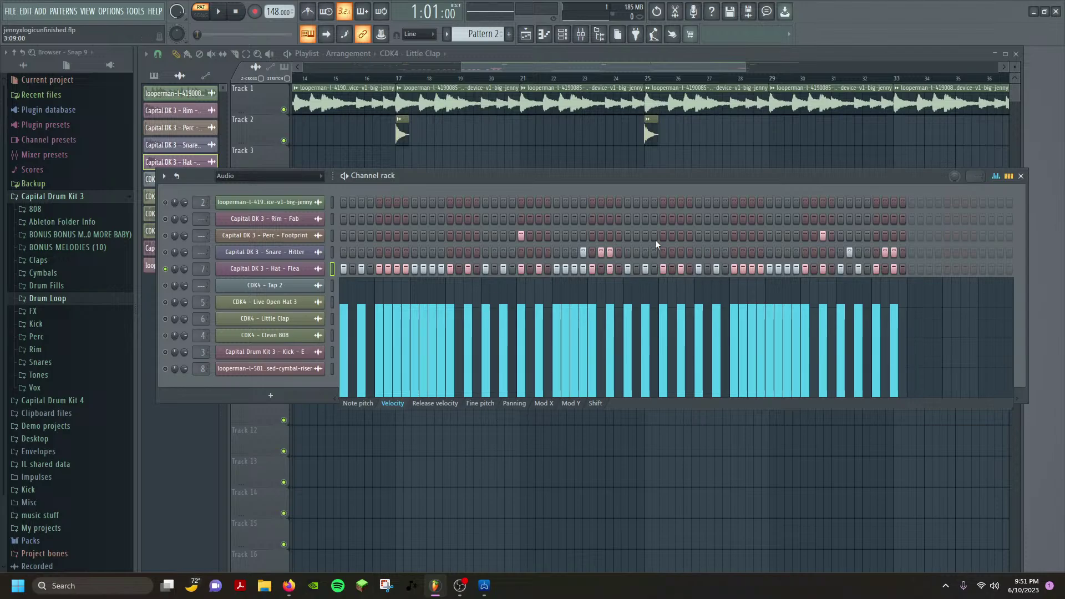
Open the Hat - Flea channel in the piano roll, move its window higher and audition the pattern.
{"action": "left_click", "coordinate": [277, 272]}
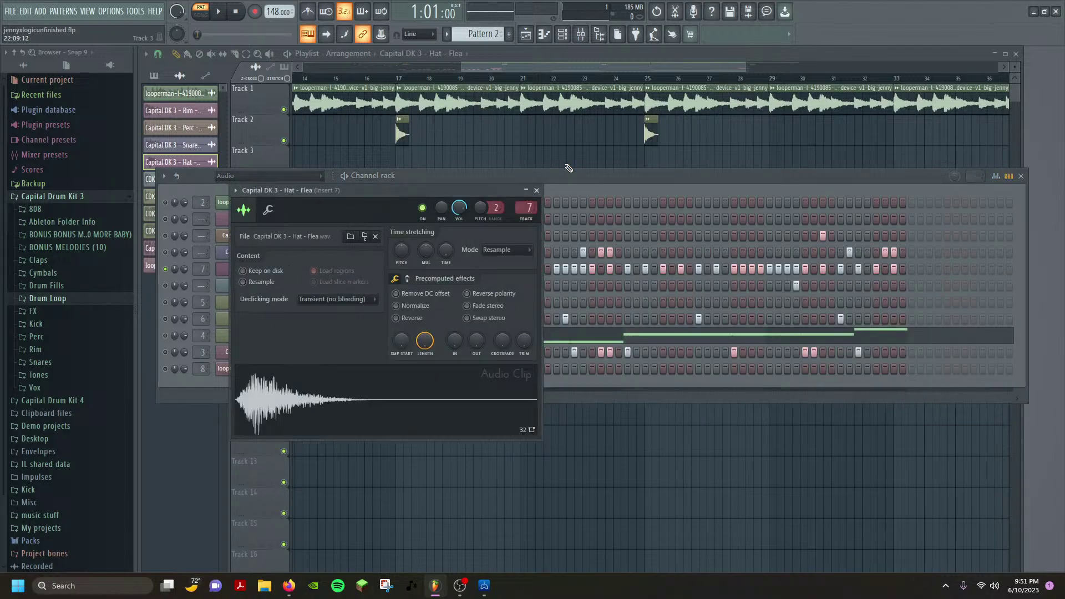
{"action": "left_click", "coordinate": [535, 191]}
{"action": "right_click", "coordinate": [266, 271]}
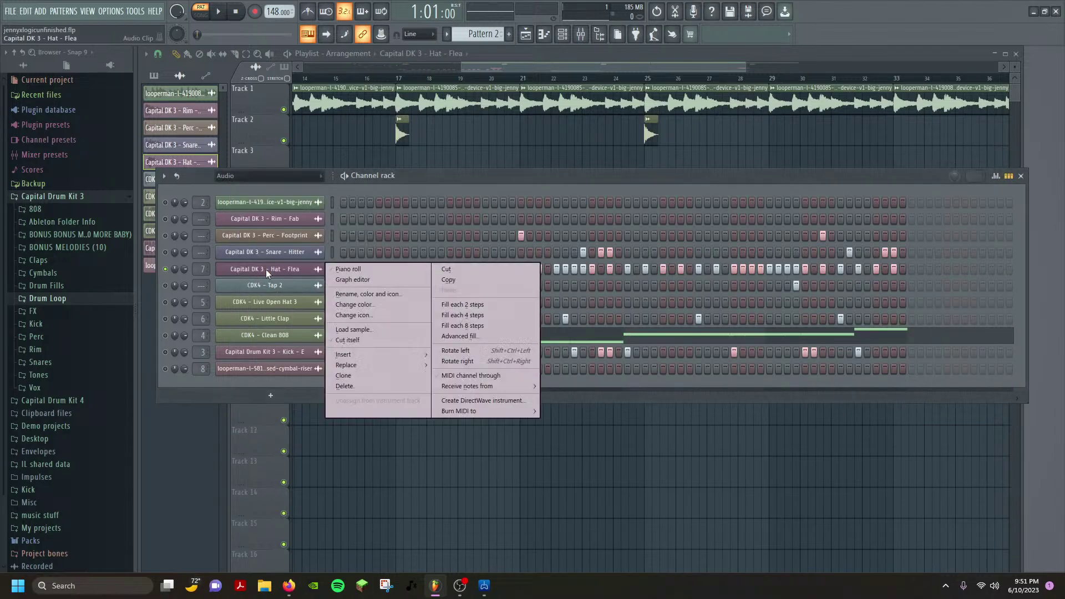
{"action": "left_click", "coordinate": [374, 270]}
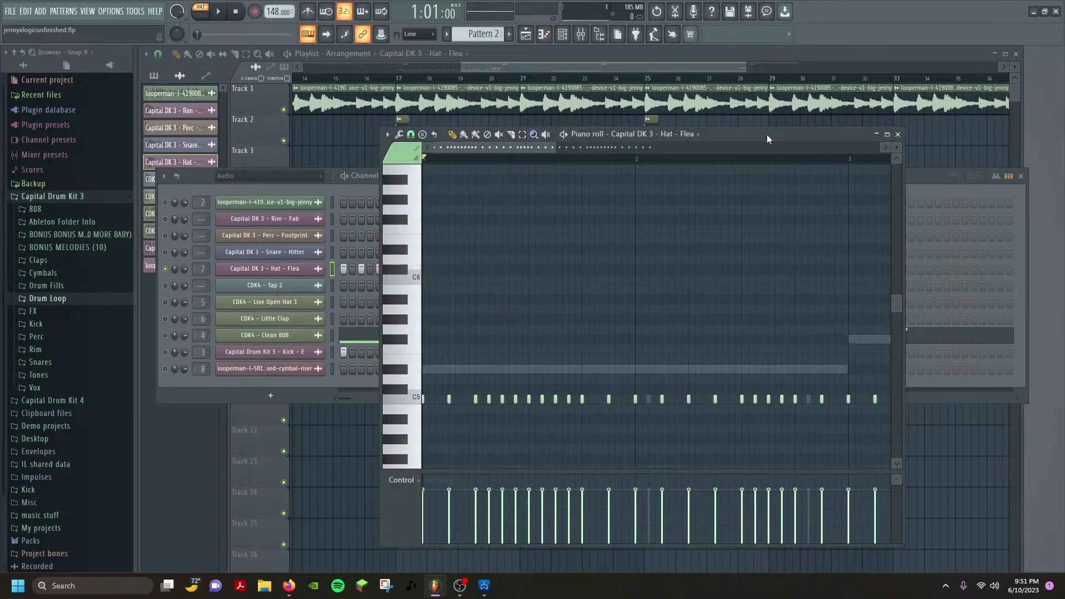
{"action": "left_click_drag", "start_coordinate": [766, 134], "coordinate": [776, 79]}
{"action": "key", "text": "space"}
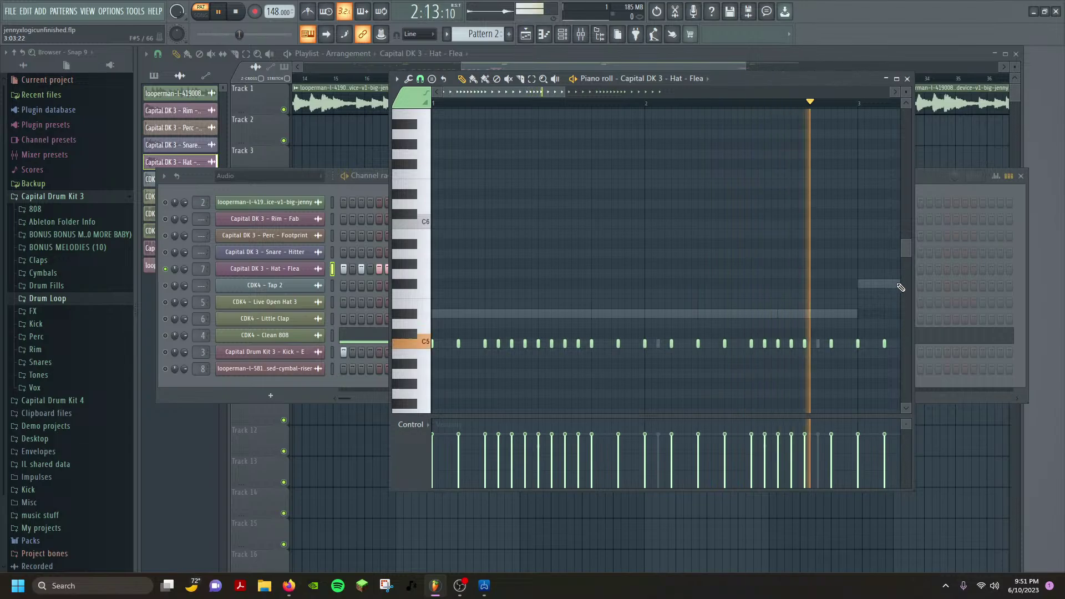
{"action": "key", "text": "space"}
Fill each gap between the five C5 hat notes in the second half of bar 2 with an extra short note.
{"action": "left_click", "coordinate": [758, 344]}
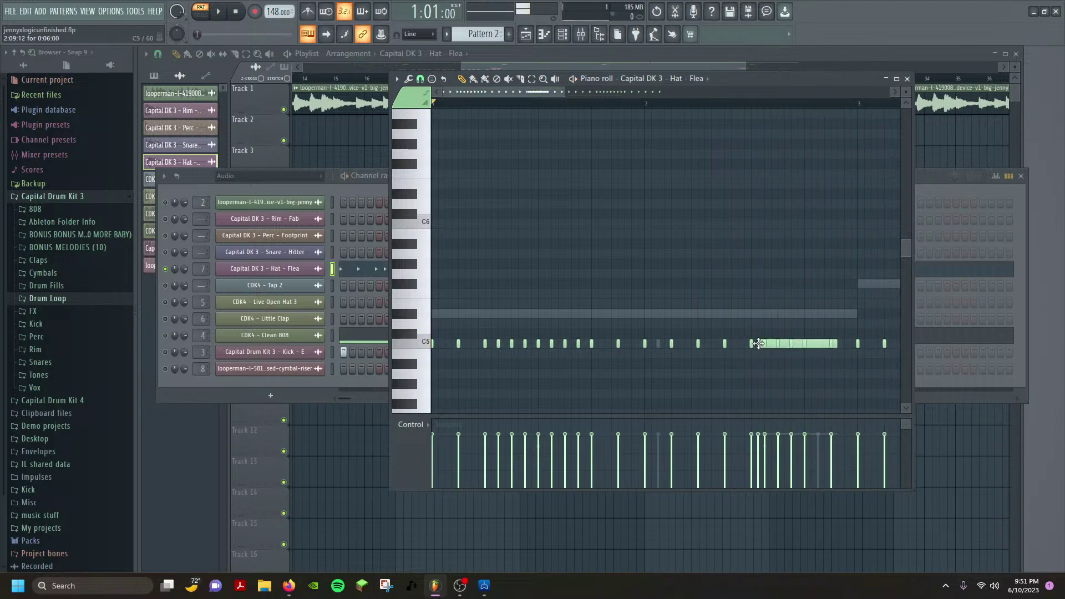
{"action": "right_click", "coordinate": [809, 343]}
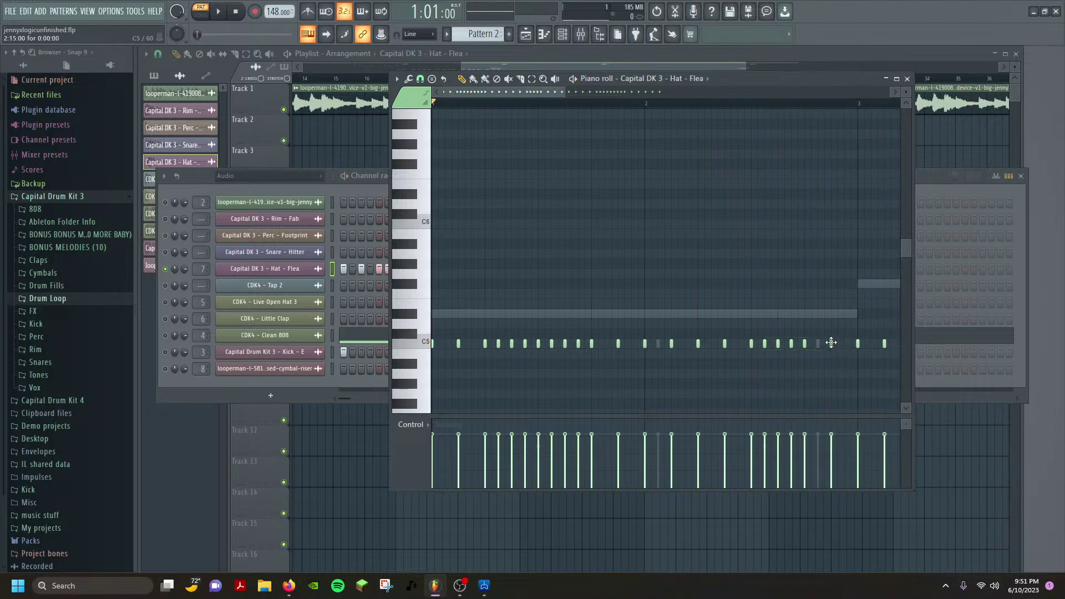
{"action": "left_click", "coordinate": [832, 344]}
{"action": "left_click", "coordinate": [819, 343]}
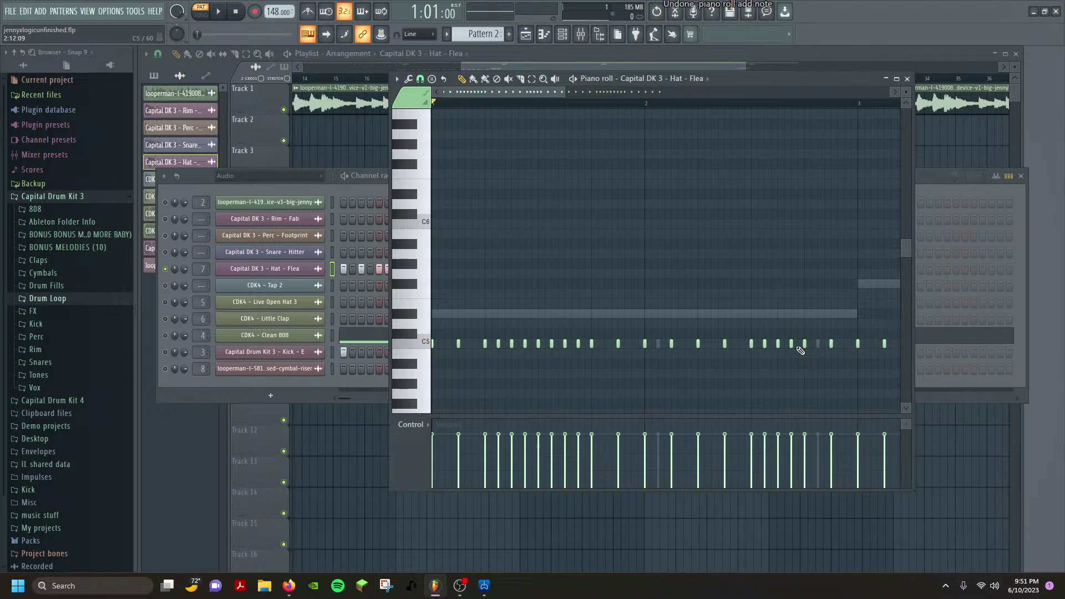
{"action": "left_click", "coordinate": [799, 344]}
{"action": "left_click", "coordinate": [785, 344]}
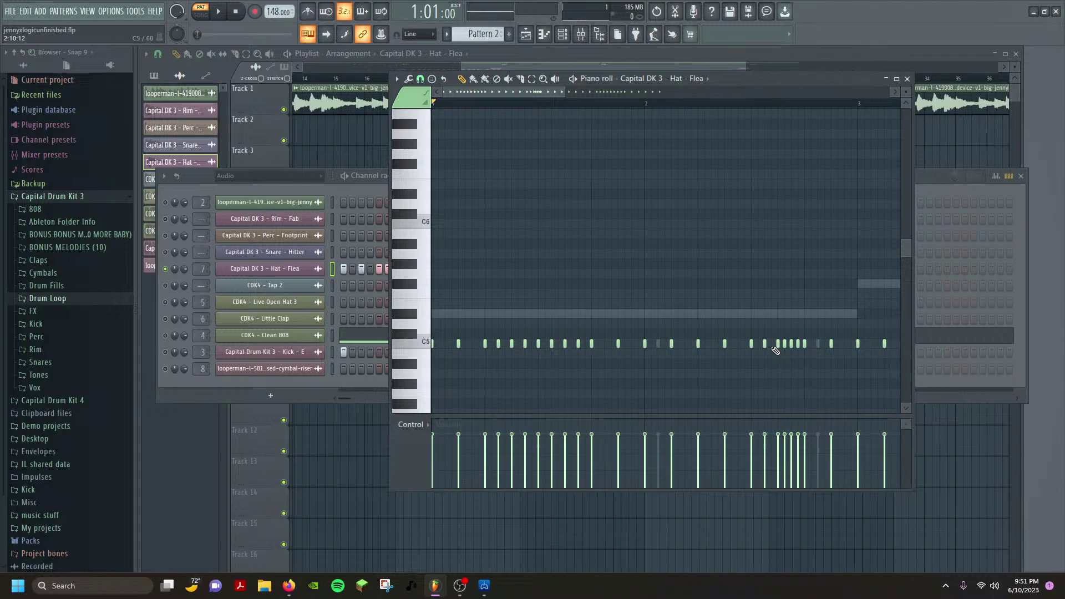
{"action": "left_click", "coordinate": [772, 344]}
{"action": "left_click", "coordinate": [758, 345]}
Audition the new hat roll and shift the piano roll aside to expose the later steps in the channel rack.
{"action": "key", "text": "space"}
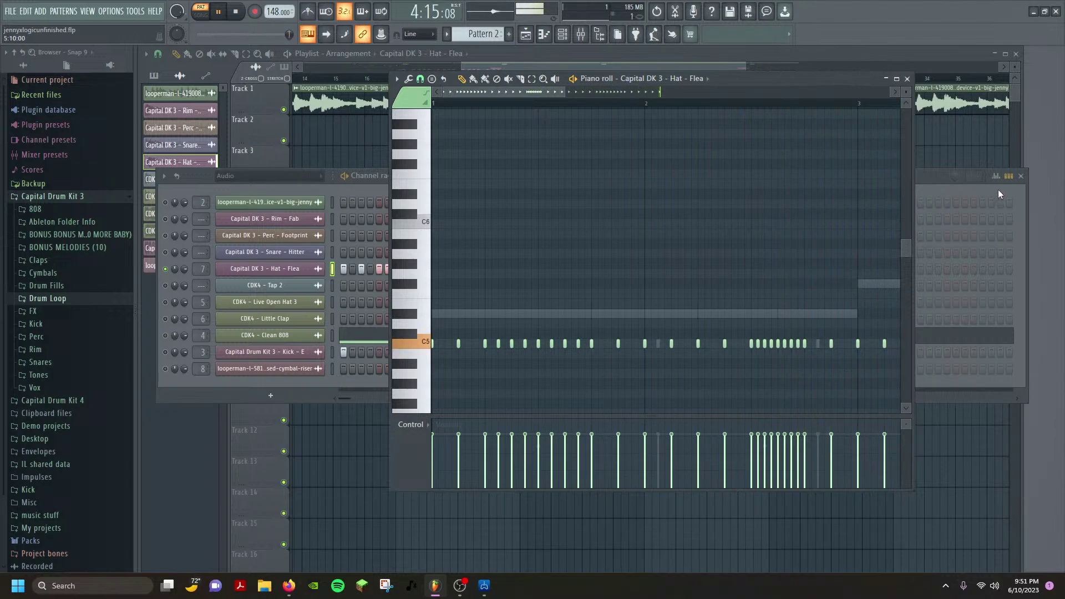
{"action": "key", "text": "space"}
{"action": "left_click_drag", "start_coordinate": [834, 83], "coordinate": [653, 91]}
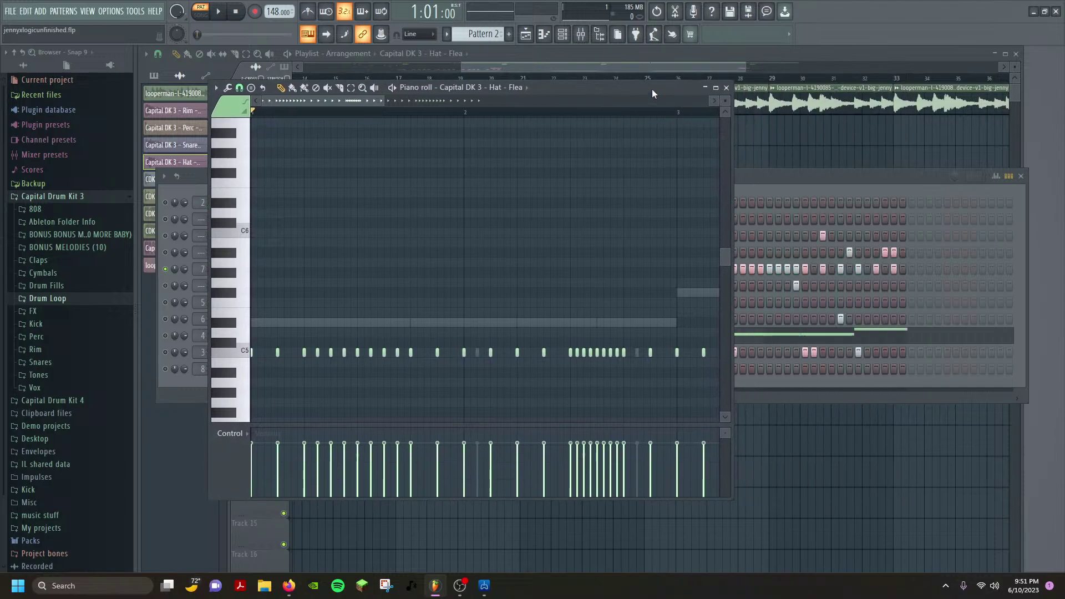
Audition the hat roll, bring the channel rack forward with all channels unmuted and play back the full Pattern 2.
{"action": "key", "text": "space"}
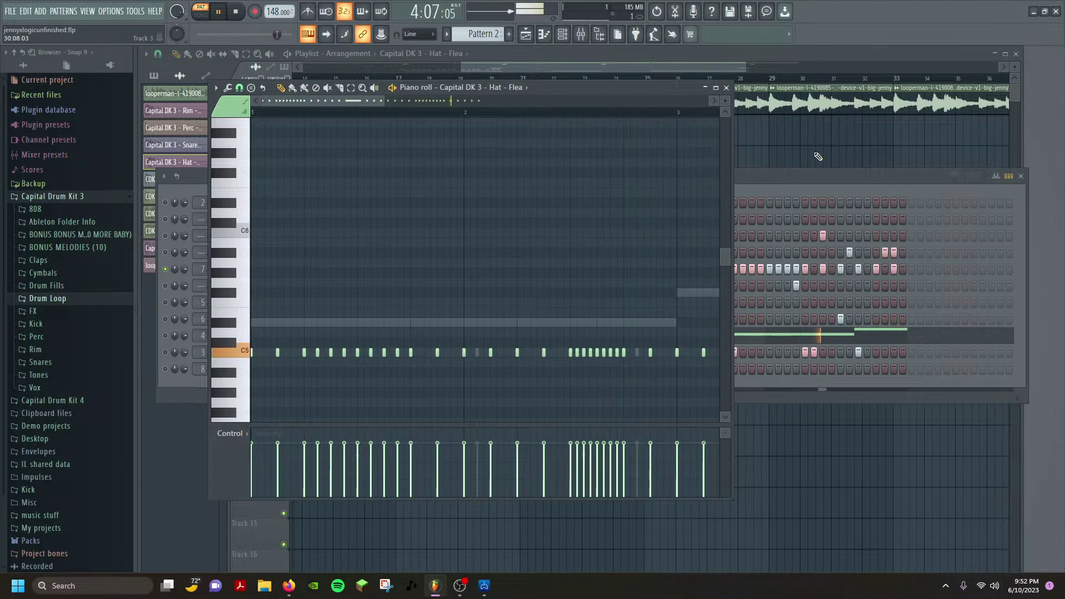
{"action": "key", "text": "space"}
{"action": "left_click", "coordinate": [869, 176]}
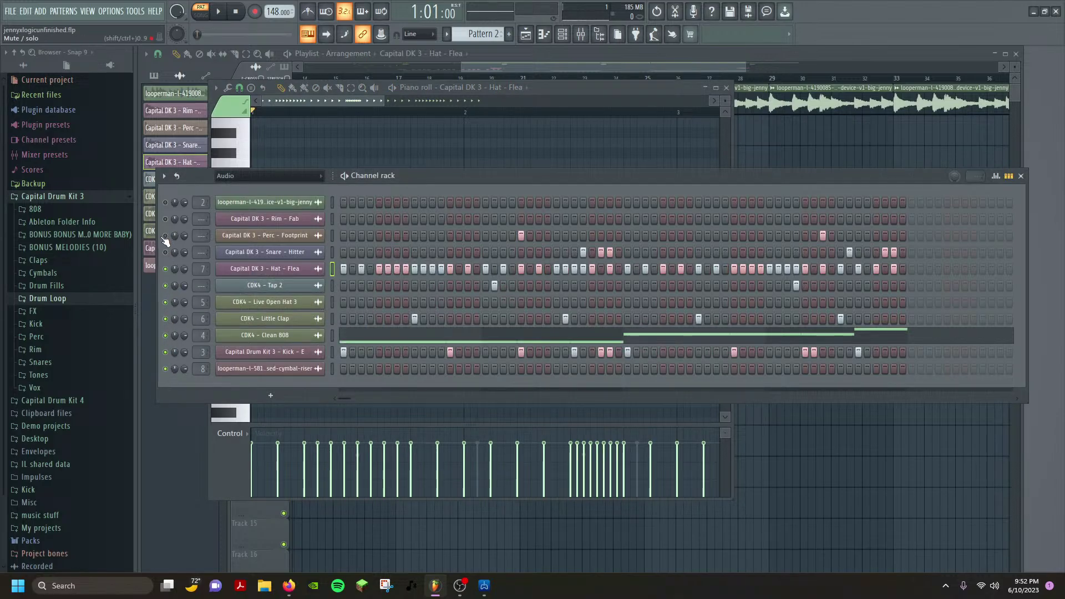
{"action": "key", "text": "space"}
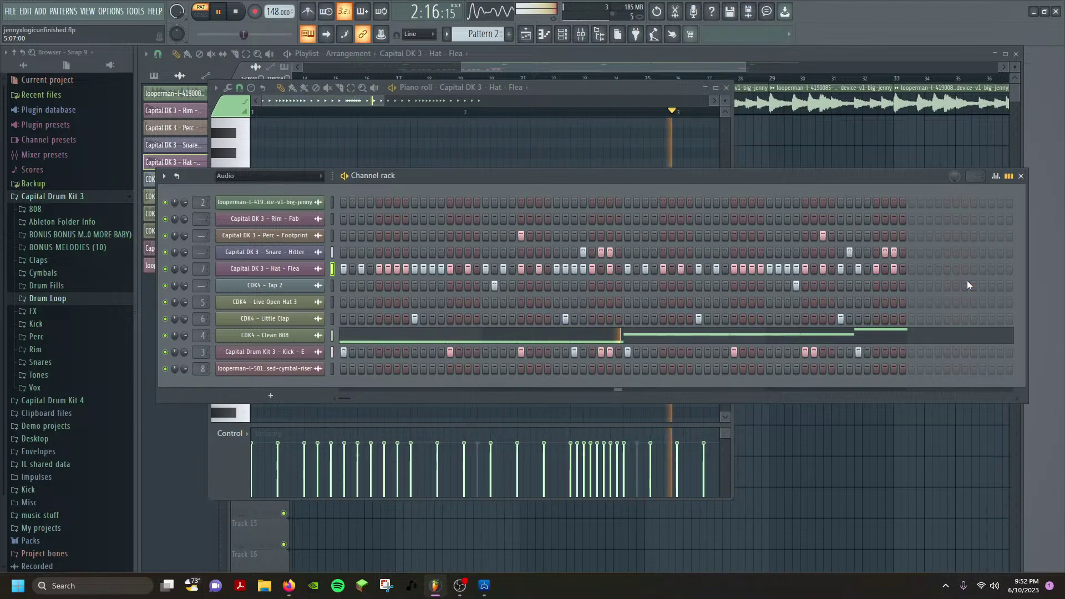
{"action": "key", "text": "space"}
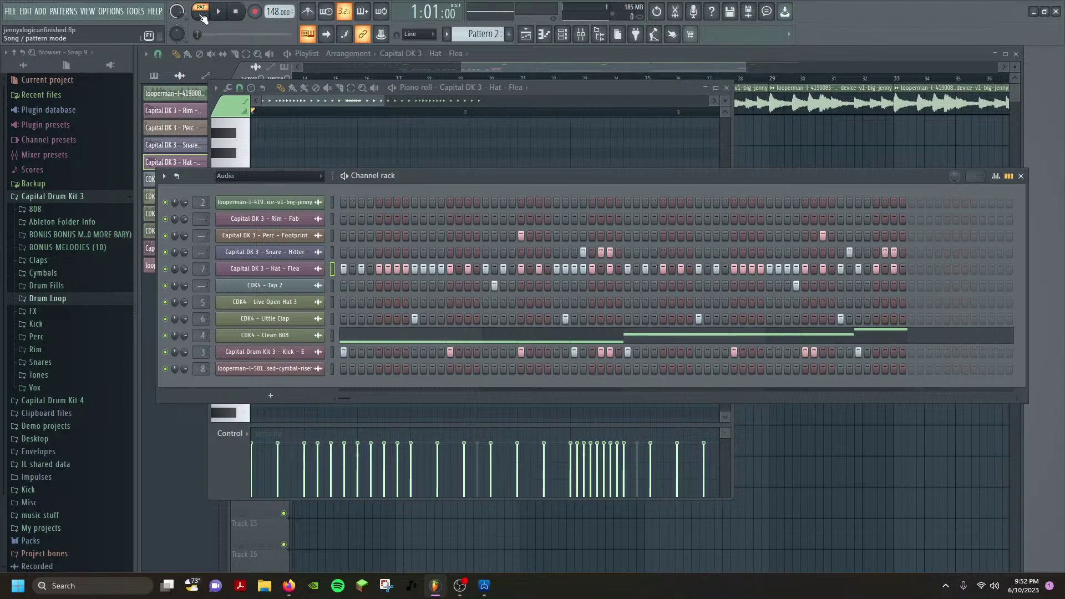
Switch playback to song mode and expose the playlist by minimizing the piano roll and lowering the channel rack.
{"action": "key", "text": "l"}
{"action": "left_click", "coordinate": [704, 87]}
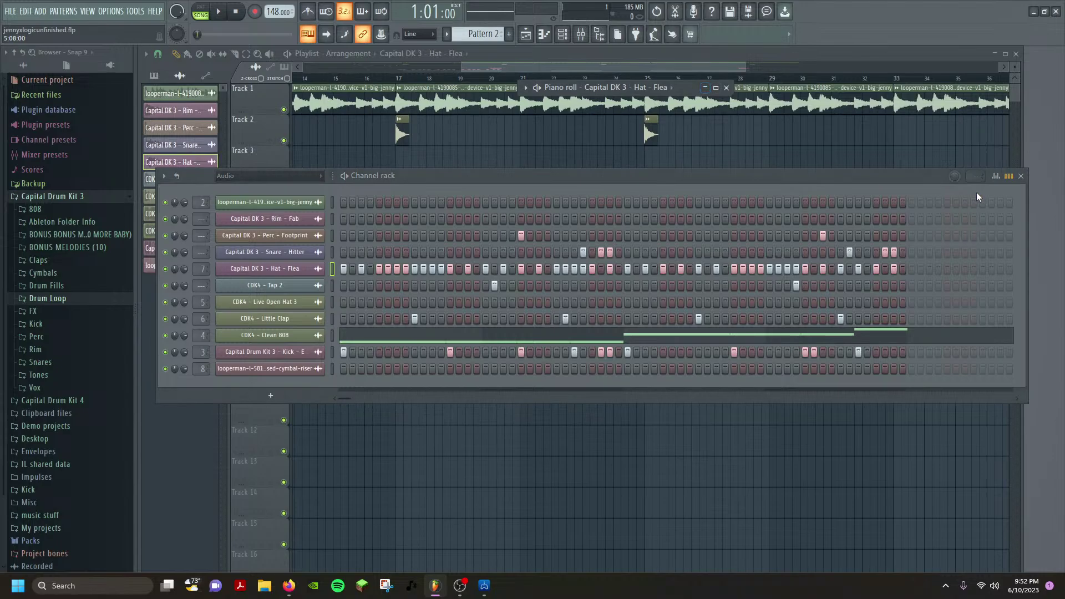
{"action": "left_click_drag", "start_coordinate": [837, 178], "coordinate": [887, 415]}
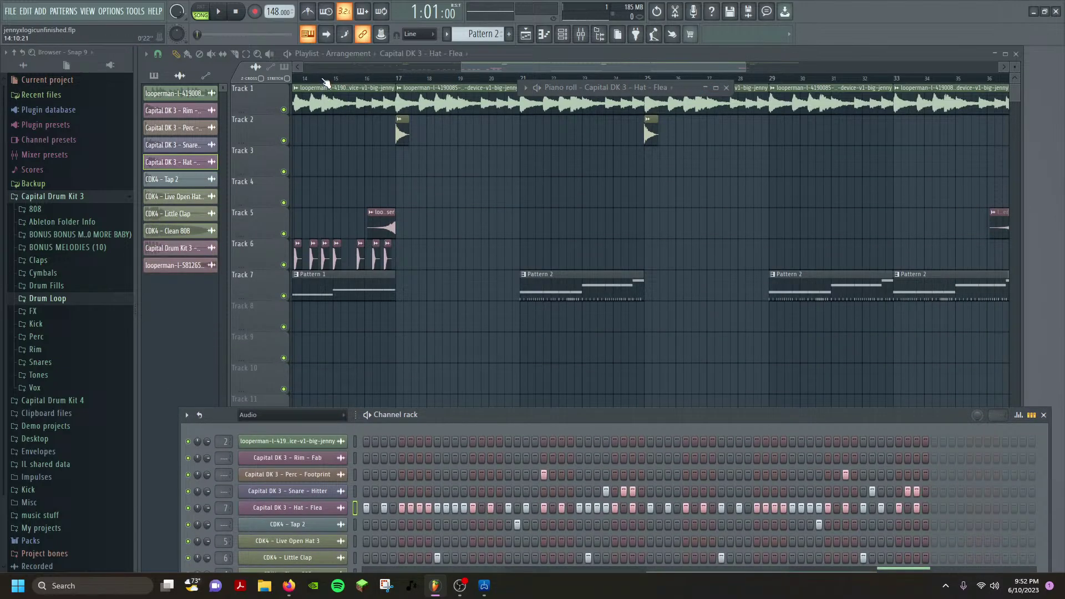
Play the song from just before bar 21, then loop the four bars from bar 21 and audition them.
{"action": "left_click", "coordinate": [498, 80]}
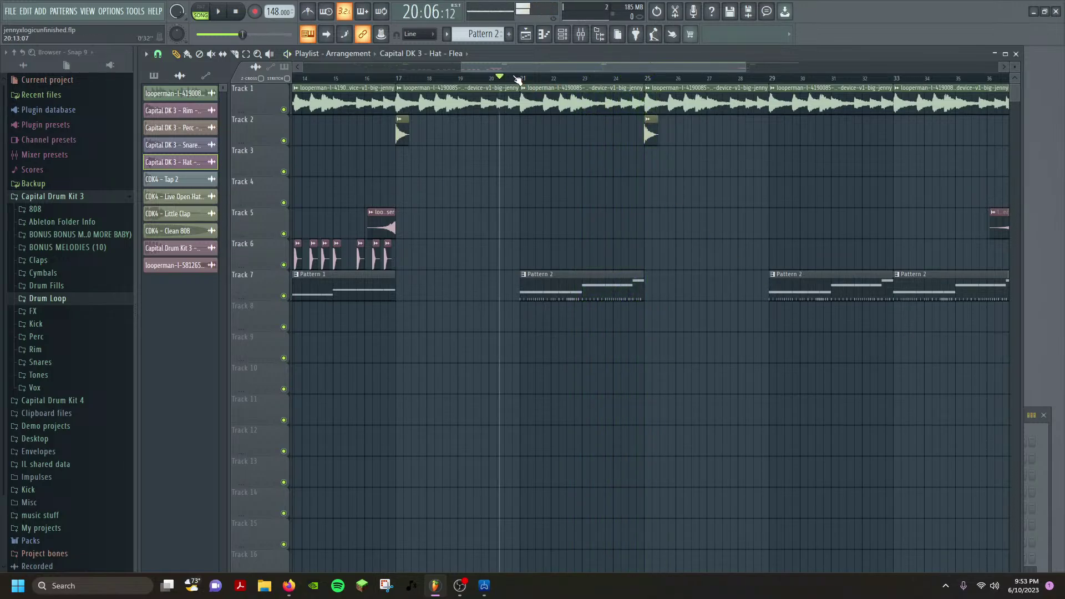
{"action": "key", "text": "space"}
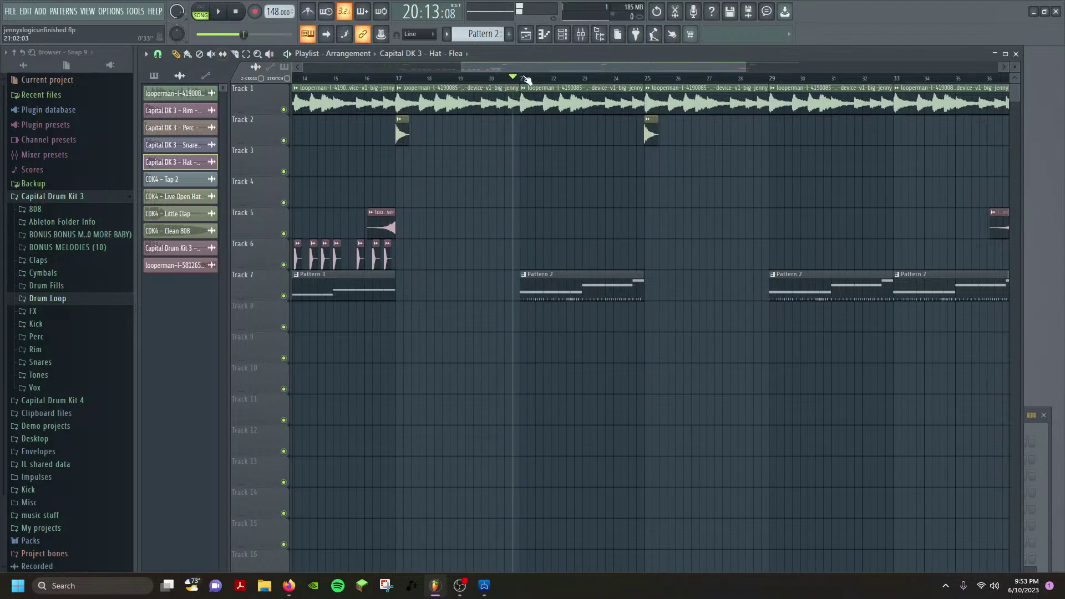
{"action": "left_click_drag", "start_coordinate": [523, 81], "coordinate": [644, 90]}
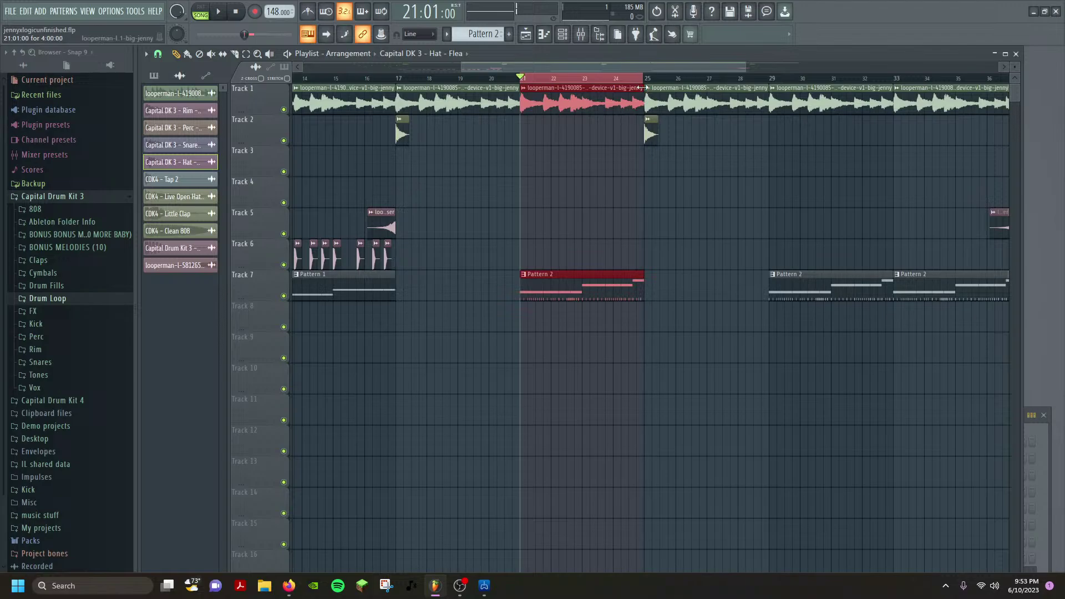
{"action": "key", "text": "space"}
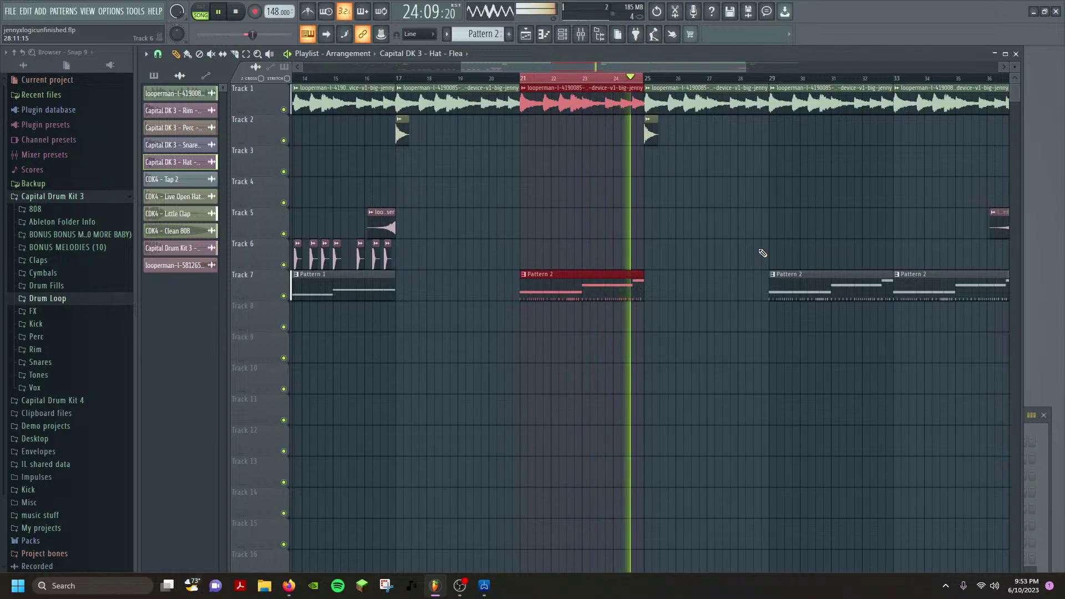
{"action": "key", "text": "space"}
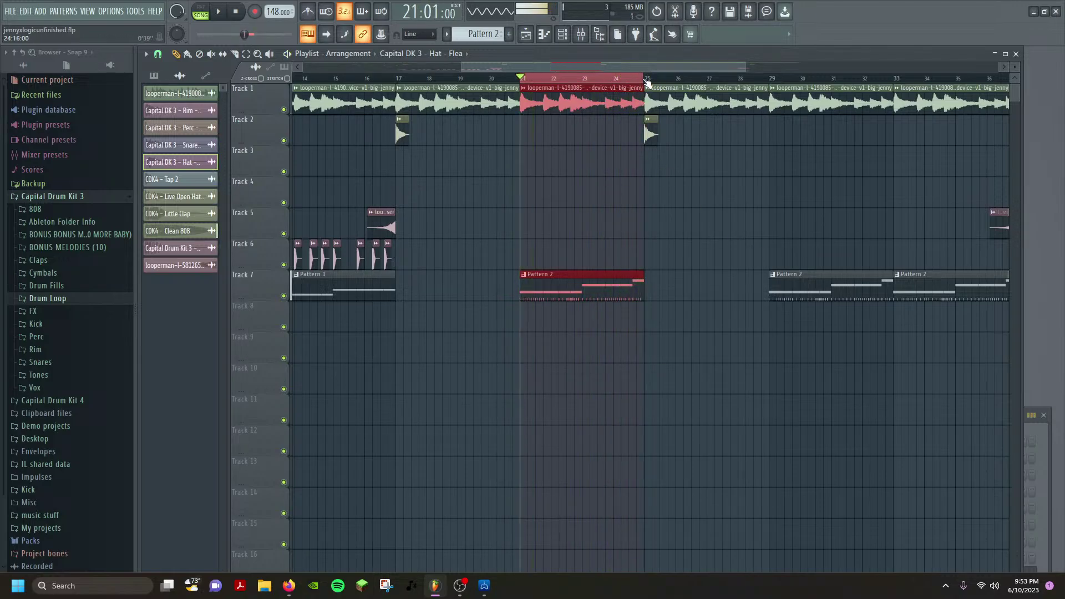
Clear the time selection, reselect the four bars over the Pattern 2 clip at bar 21 and audition that loop.
{"action": "left_click", "coordinate": [639, 80]}
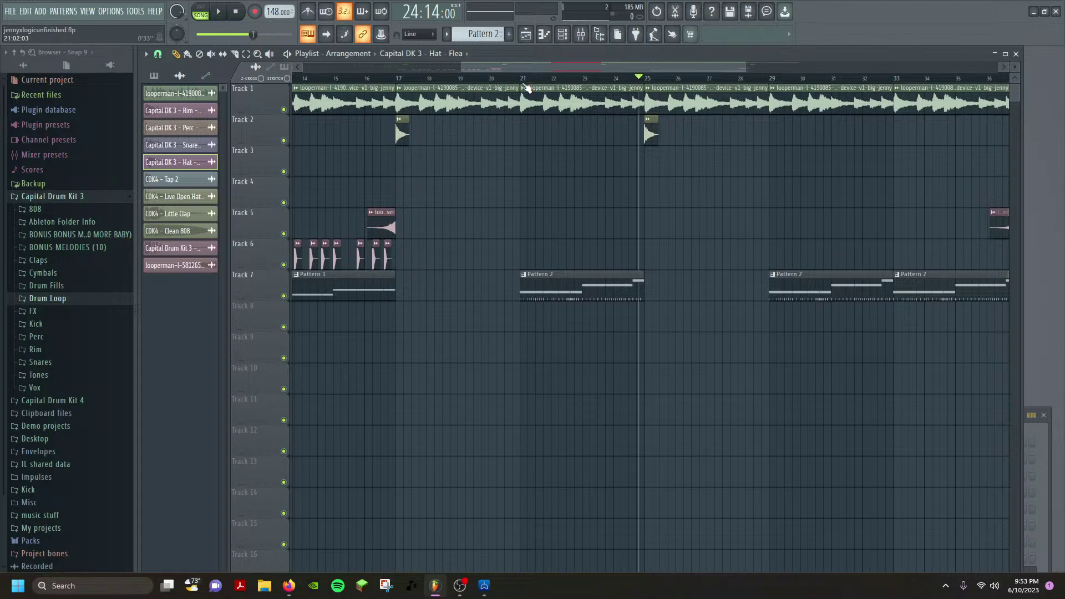
{"action": "left_click_drag", "start_coordinate": [646, 69], "coordinate": [655, 71]}
{"action": "left_click", "coordinate": [698, 77]}
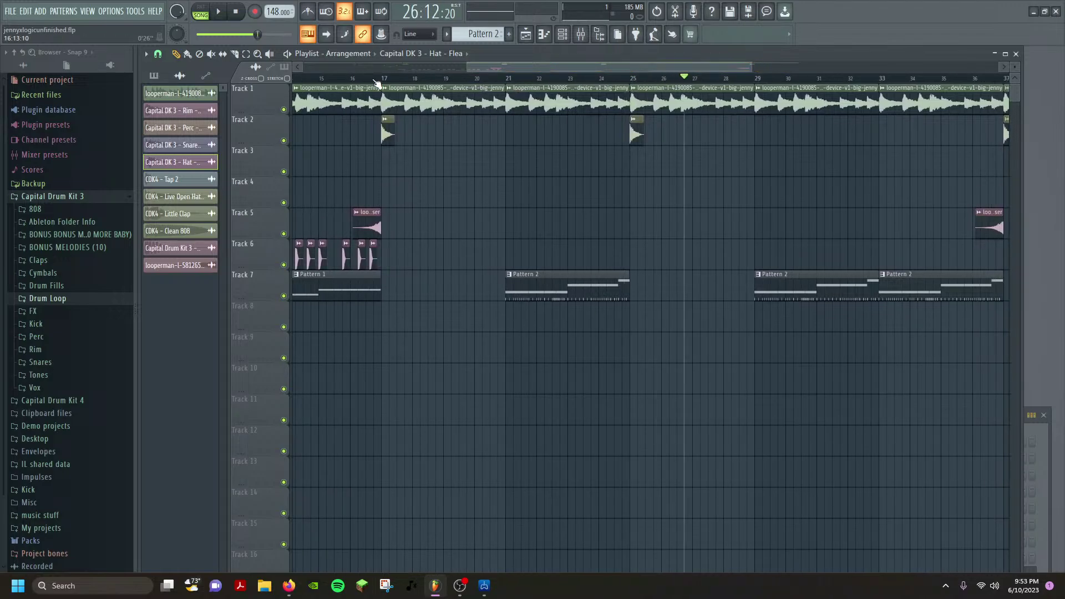
{"action": "left_click_drag", "start_coordinate": [508, 81], "coordinate": [632, 100]}
{"action": "key", "text": "space"}
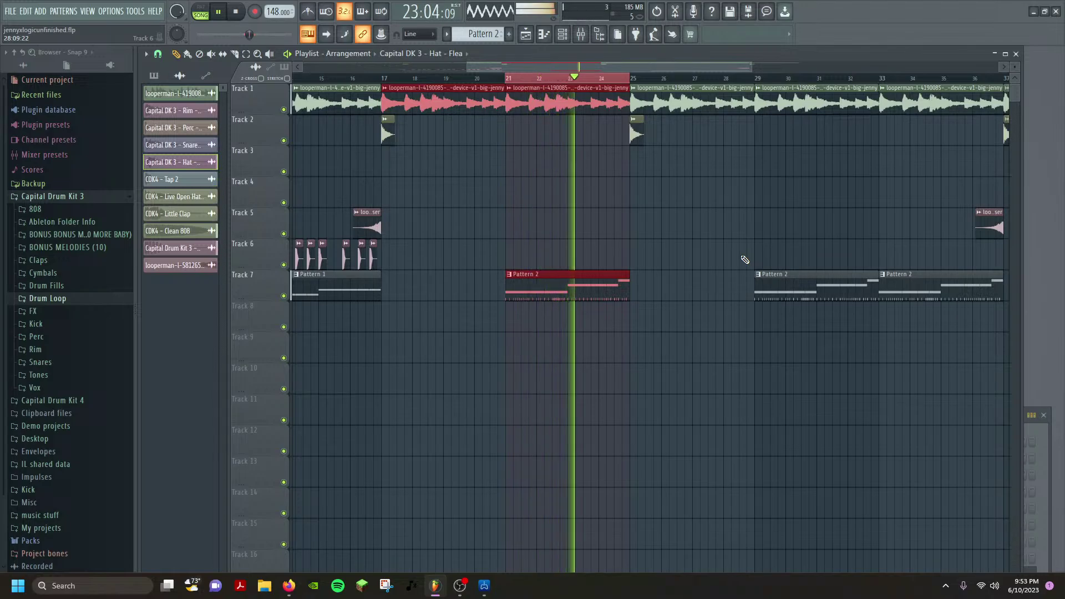
{"action": "key", "text": "space"}
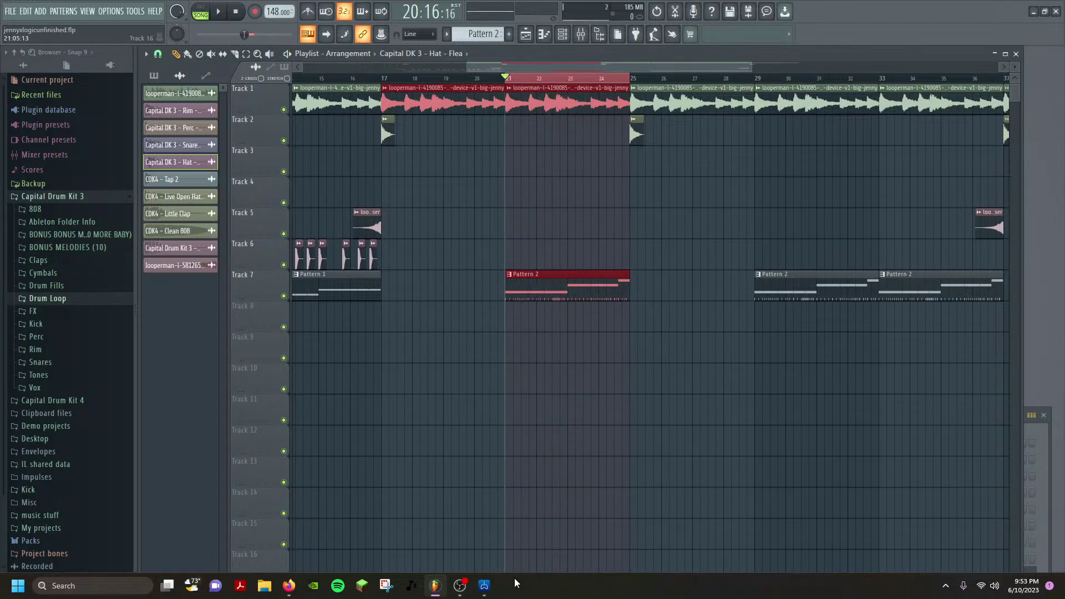
Bring up Pattern 2's channel rack over the playlist and remove steps 26 and 28 from Hat - Flea.
{"action": "mouse_move", "coordinate": [298, 587]}
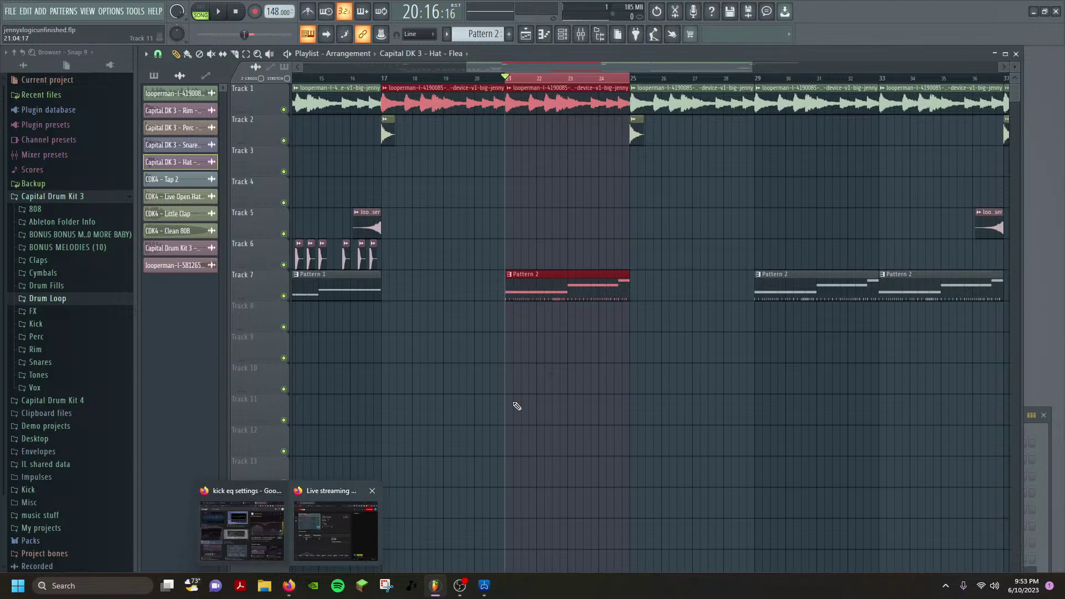
{"action": "left_click", "coordinate": [154, 75]}
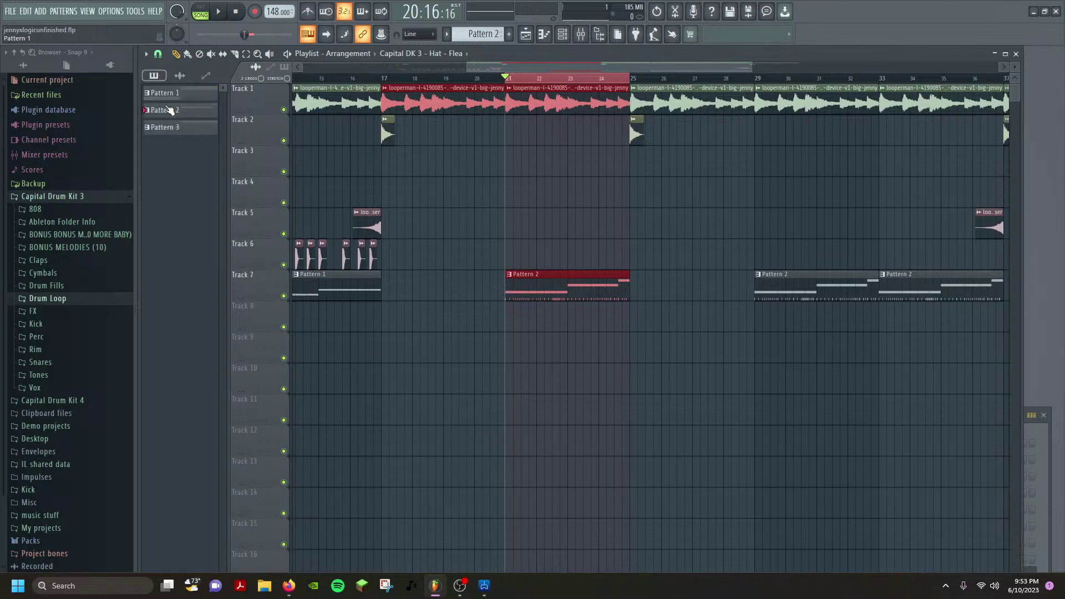
{"action": "double_click", "coordinate": [180, 115]}
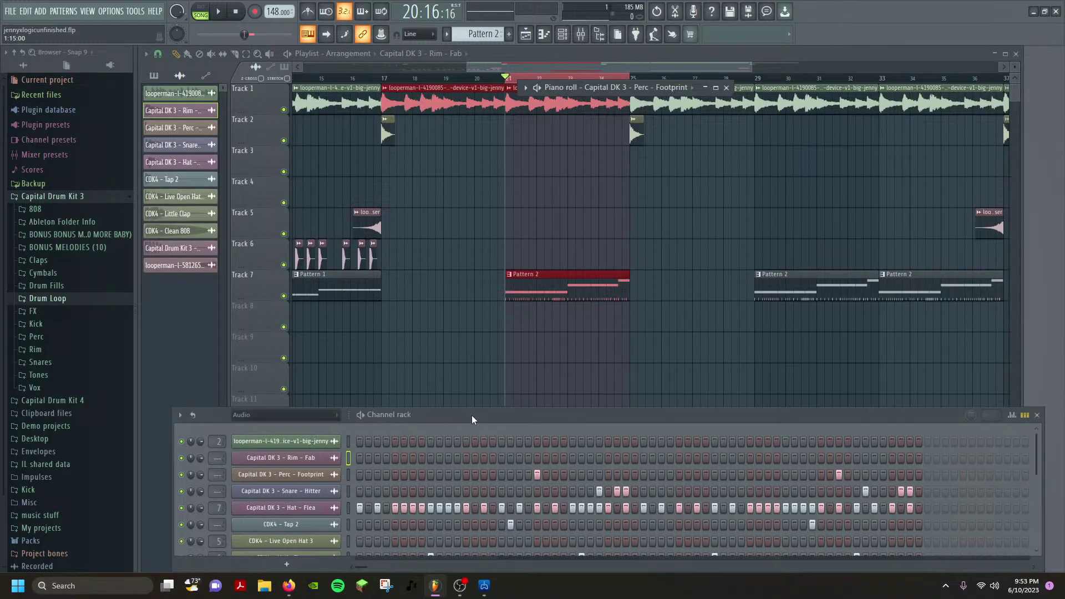
{"action": "left_click_drag", "start_coordinate": [471, 415], "coordinate": [434, 249]}
{"action": "left_click", "coordinate": [515, 315]}
{"action": "left_click", "coordinate": [533, 315]}
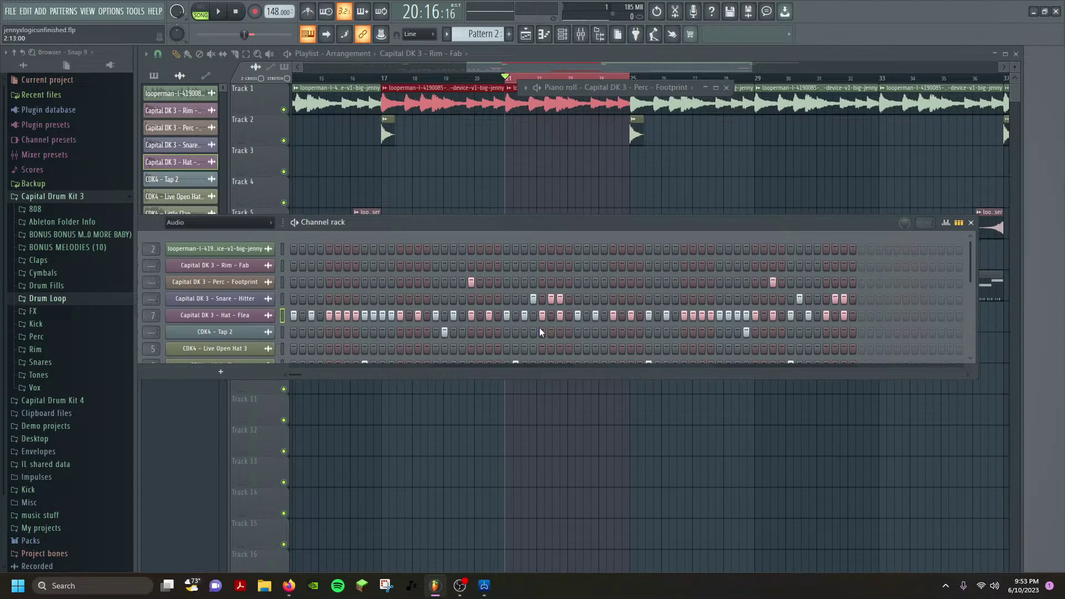
Audition the looped section with the thinned hats while looking through all the channel rows of Pattern 2.
{"action": "key", "text": "space"}
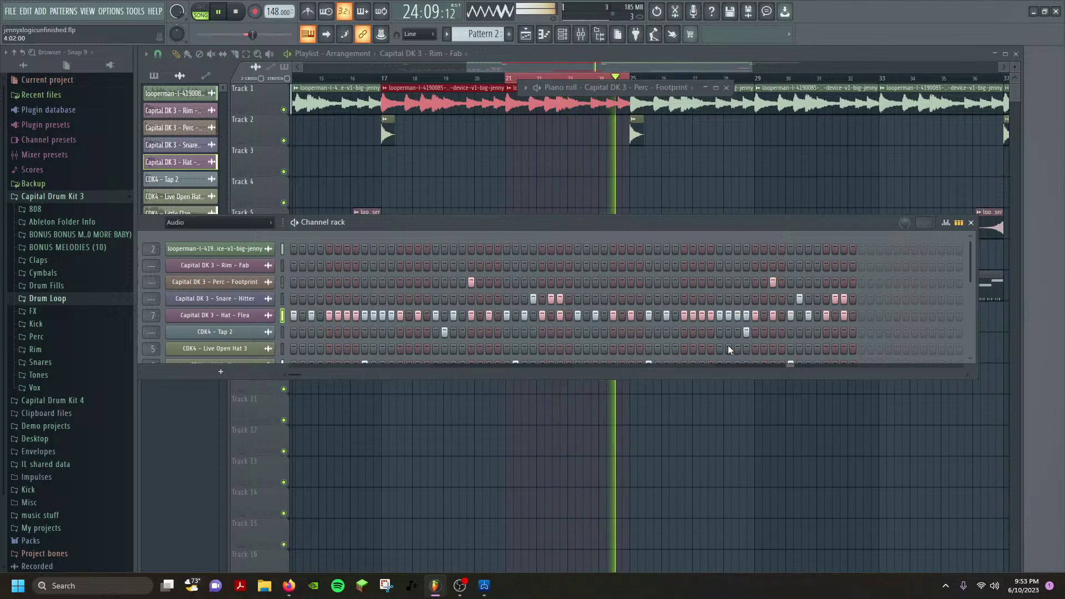
{"action": "scroll", "coordinate": [723, 332], "scroll_direction": "down", "scroll_amount": 4}
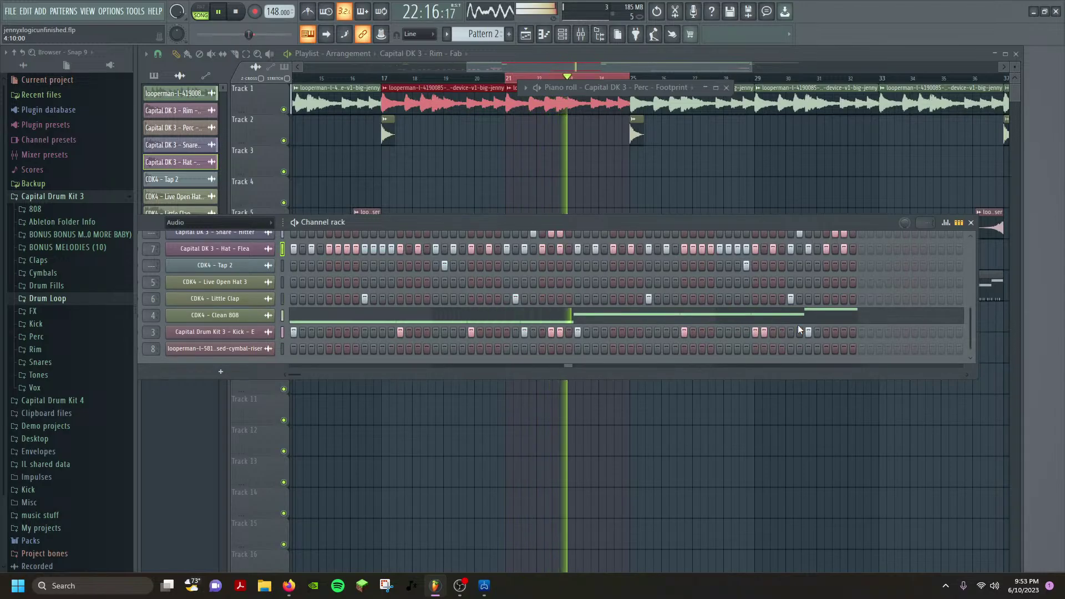
{"action": "key", "text": "space"}
{"action": "scroll", "coordinate": [521, 320], "scroll_direction": "up", "scroll_amount": 2}
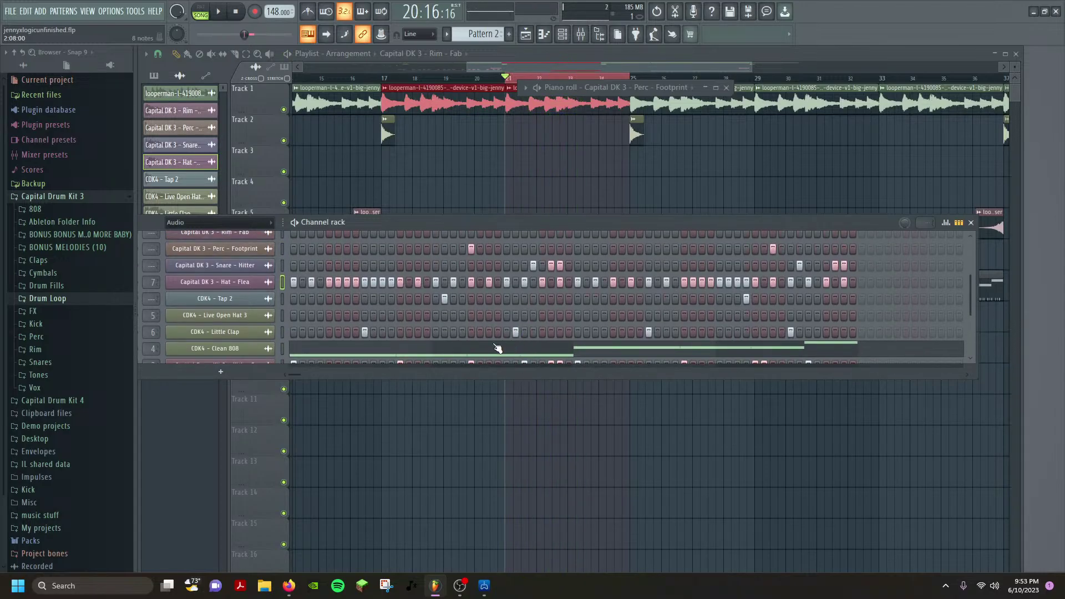
{"action": "scroll", "coordinate": [552, 335], "scroll_direction": "down", "scroll_amount": 3}
{"action": "key", "text": "space"}
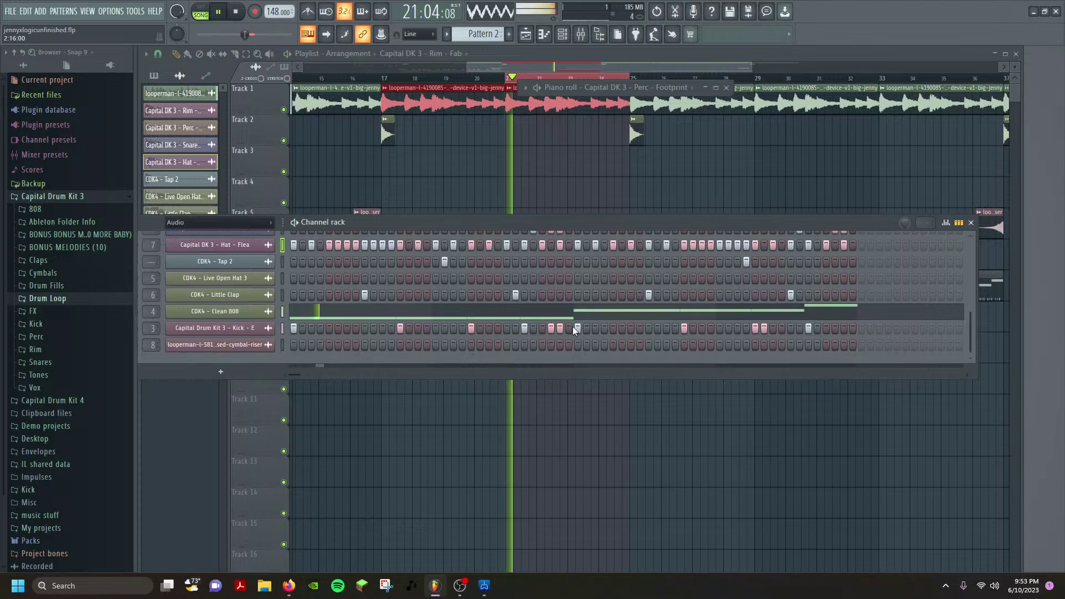
{"action": "scroll", "coordinate": [610, 327], "scroll_direction": "up", "scroll_amount": 3}
{"action": "scroll", "coordinate": [623, 328], "scroll_direction": "down", "scroll_amount": 2}
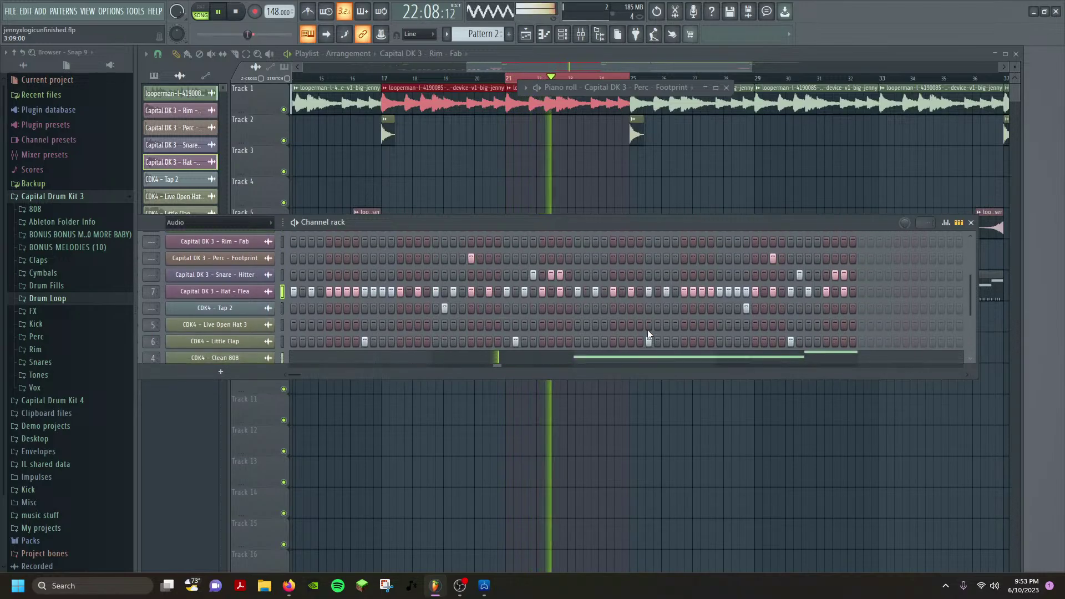
{"action": "scroll", "coordinate": [647, 329], "scroll_direction": "up", "scroll_amount": 2}
{"action": "scroll", "coordinate": [665, 327], "scroll_direction": "down", "scroll_amount": 1}
{"action": "key", "text": "space"}
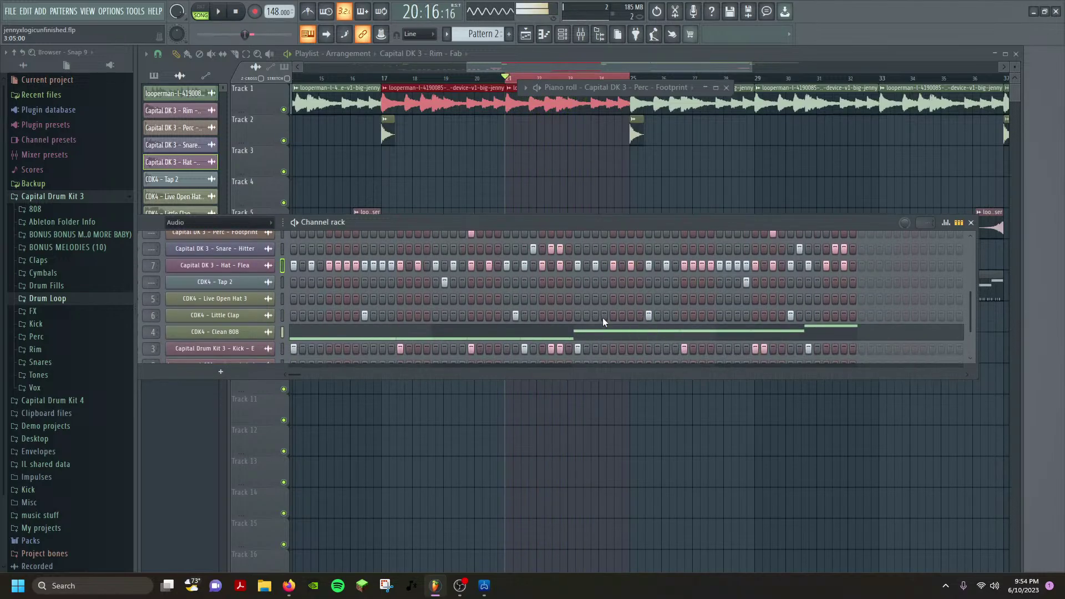
Replay the looped section several times, checking the Little Clap, Clean 808 and Snare - Hitter parts.
{"action": "key", "text": "space"}
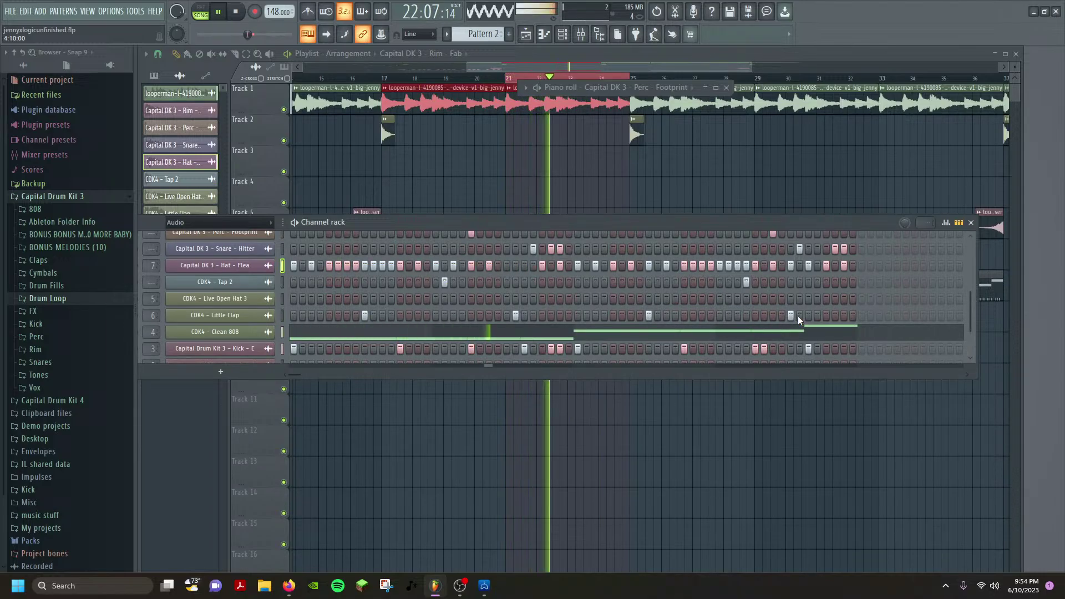
{"action": "key", "text": "space"}
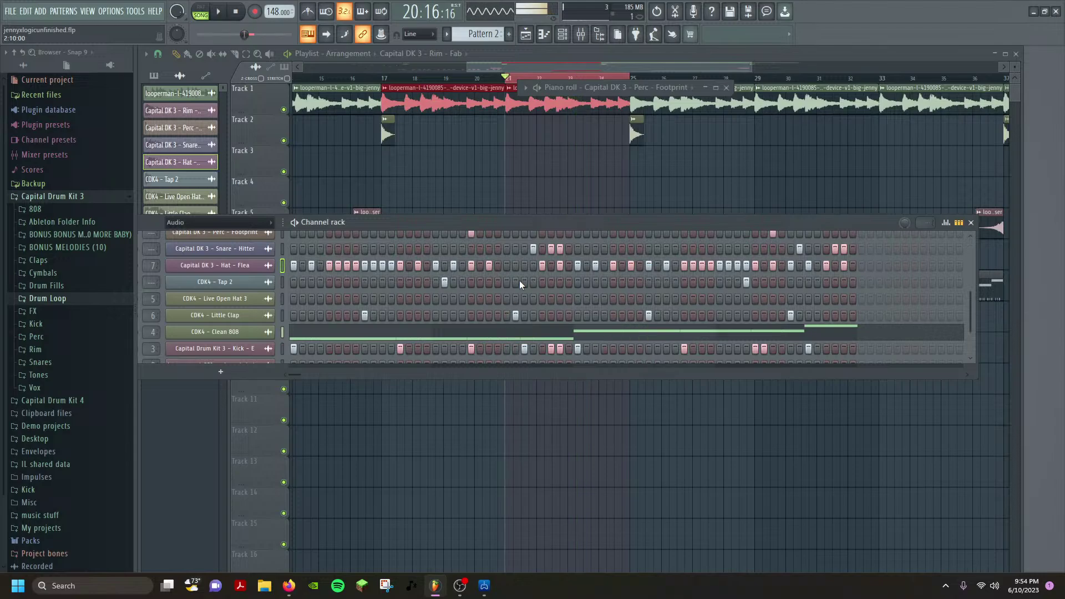
{"action": "key", "text": "space"}
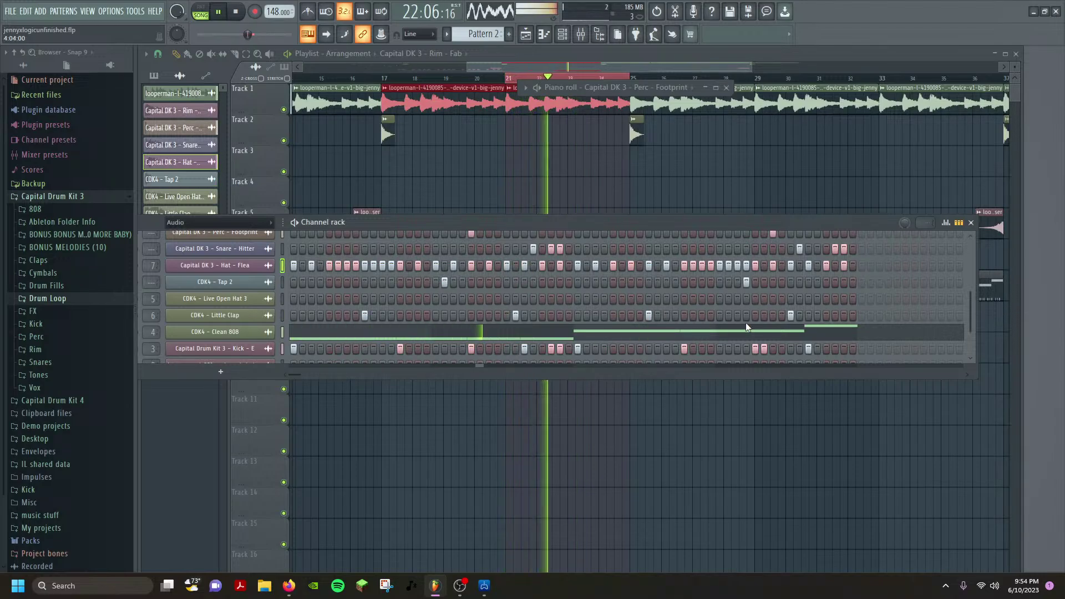
{"action": "key", "text": "space"}
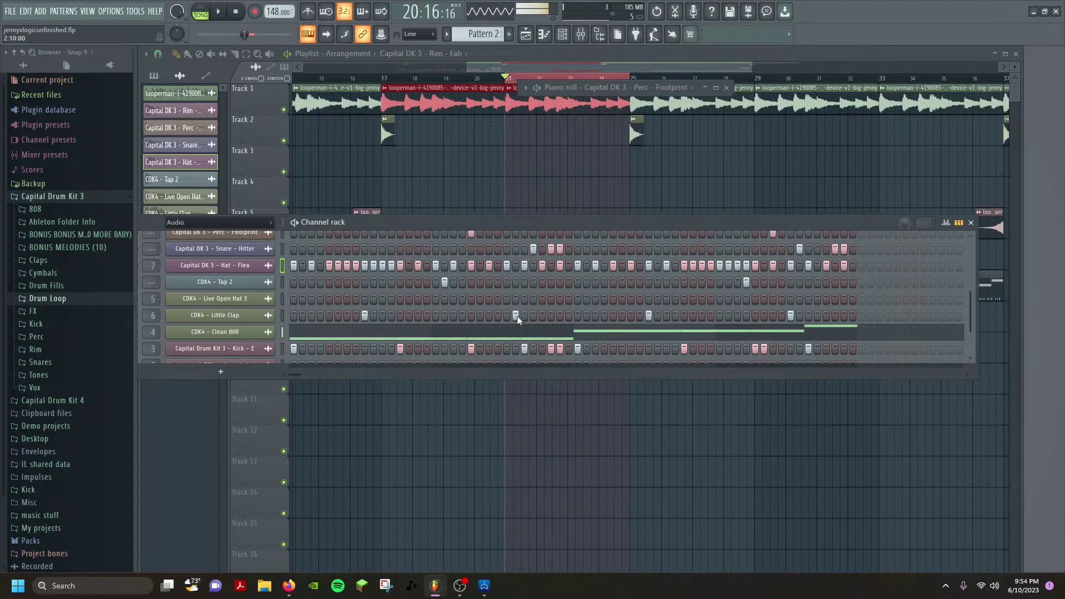
{"action": "scroll", "coordinate": [517, 315], "scroll_direction": "down", "scroll_amount": 2}
{"action": "key", "text": "space"}
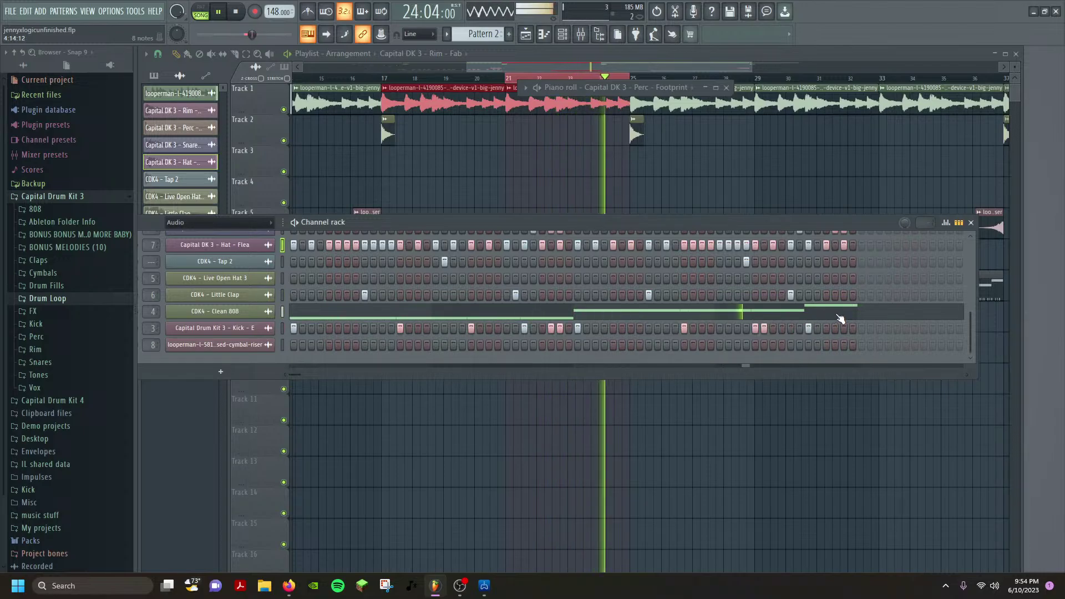
{"action": "scroll", "coordinate": [850, 312], "scroll_direction": "up", "scroll_amount": 3}
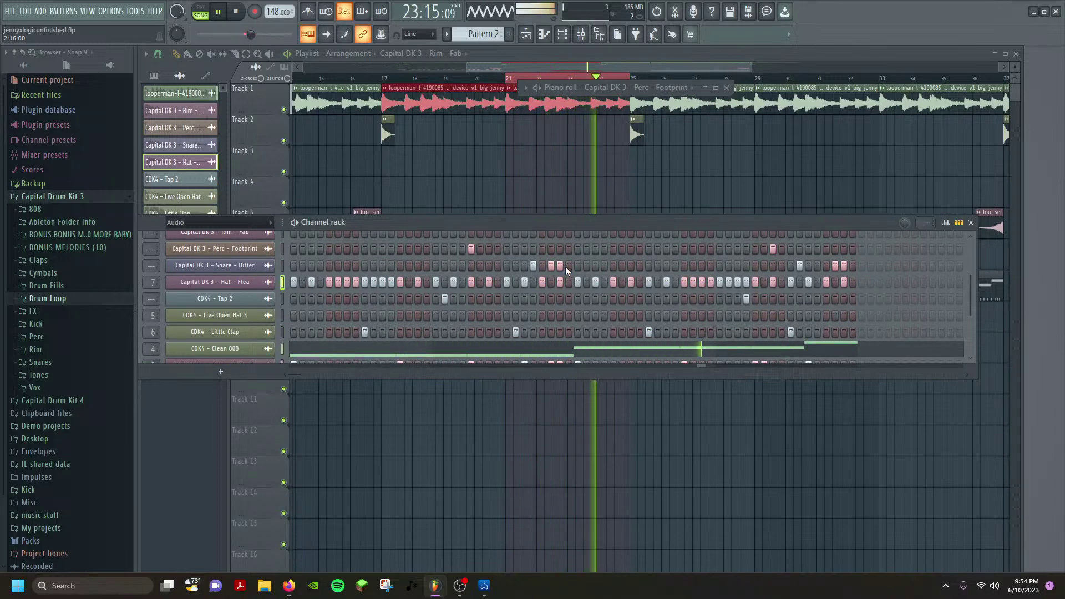
{"action": "key", "text": "space"}
Set the velocity of all six Snare - Hitter steps to about 71% in the graph editor and audition the loop.
{"action": "right_click", "coordinate": [243, 267]}
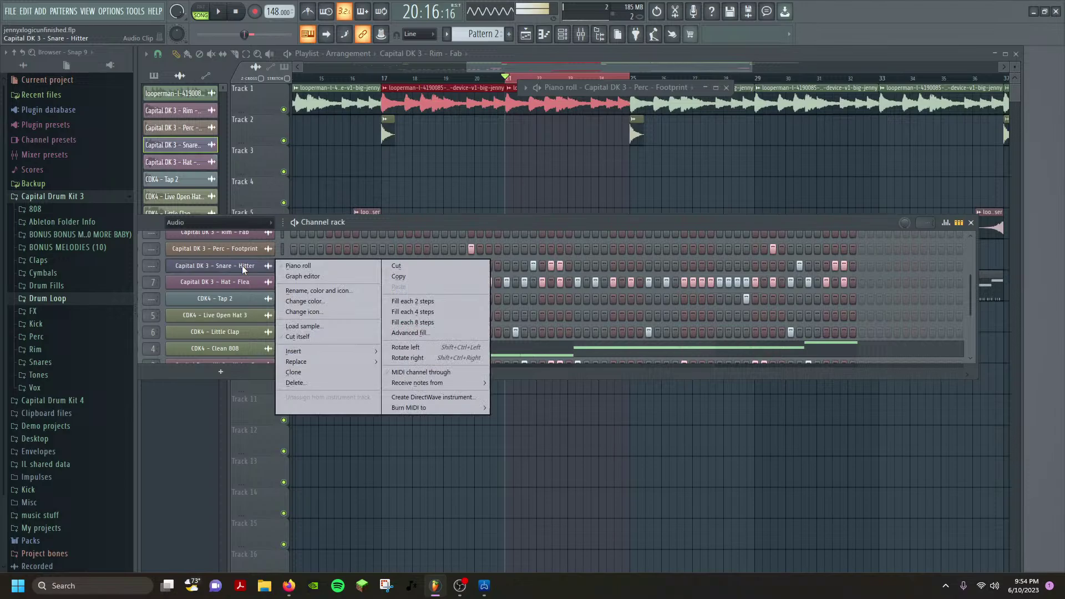
{"action": "left_click", "coordinate": [314, 276]}
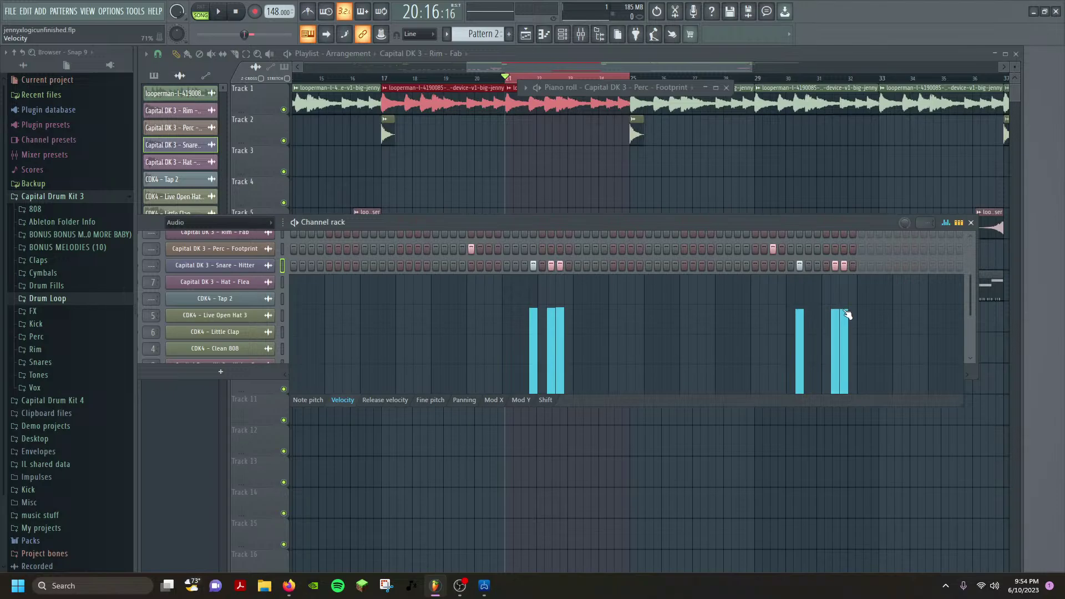
{"action": "key", "text": "space"}
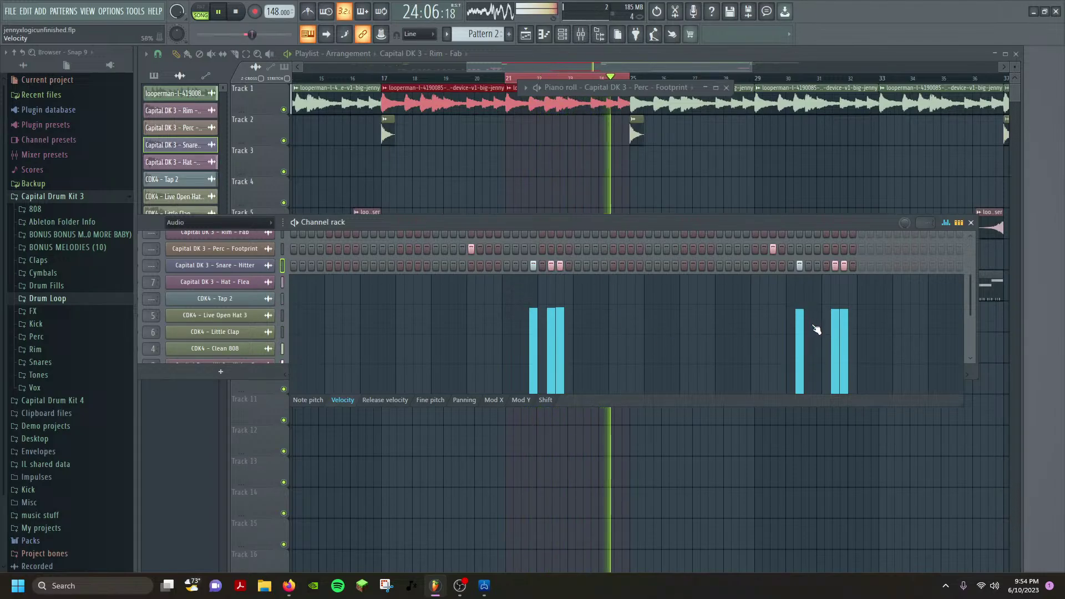
{"action": "key", "text": "space"}
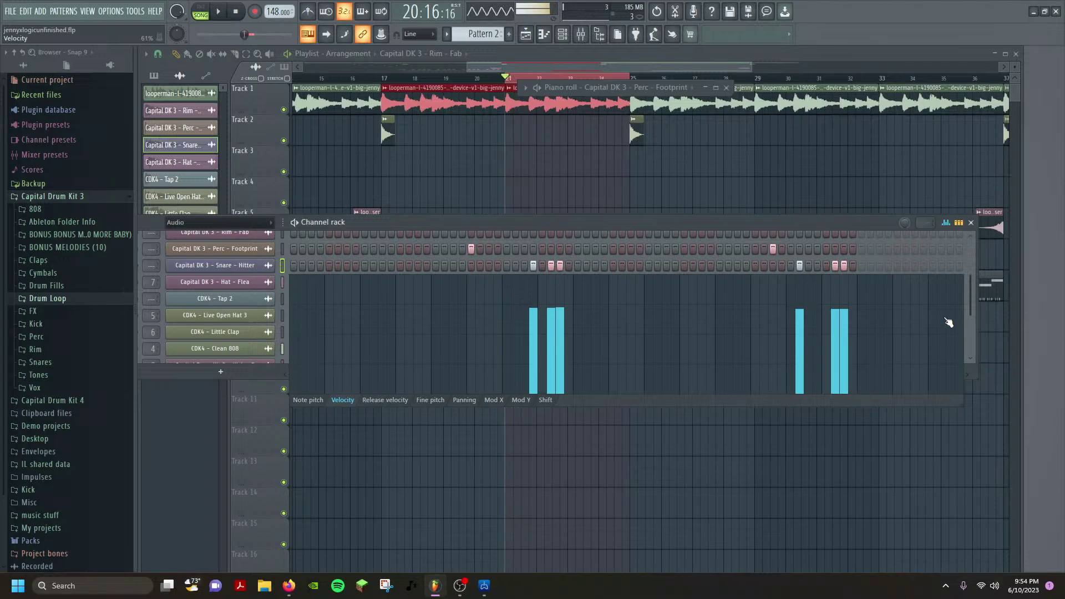
Even out the Little Clap velocities in the graph editor by raising the fourth step to match the others, and audition the loop.
{"action": "left_click", "coordinate": [255, 266]}
{"action": "left_click", "coordinate": [198, 267]}
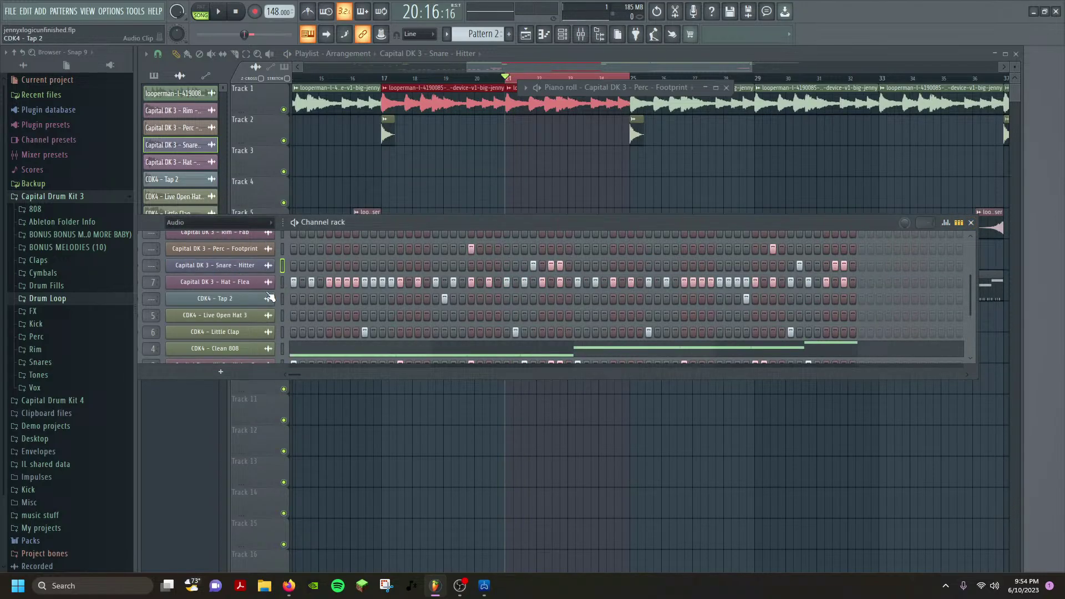
{"action": "left_click", "coordinate": [238, 335]}
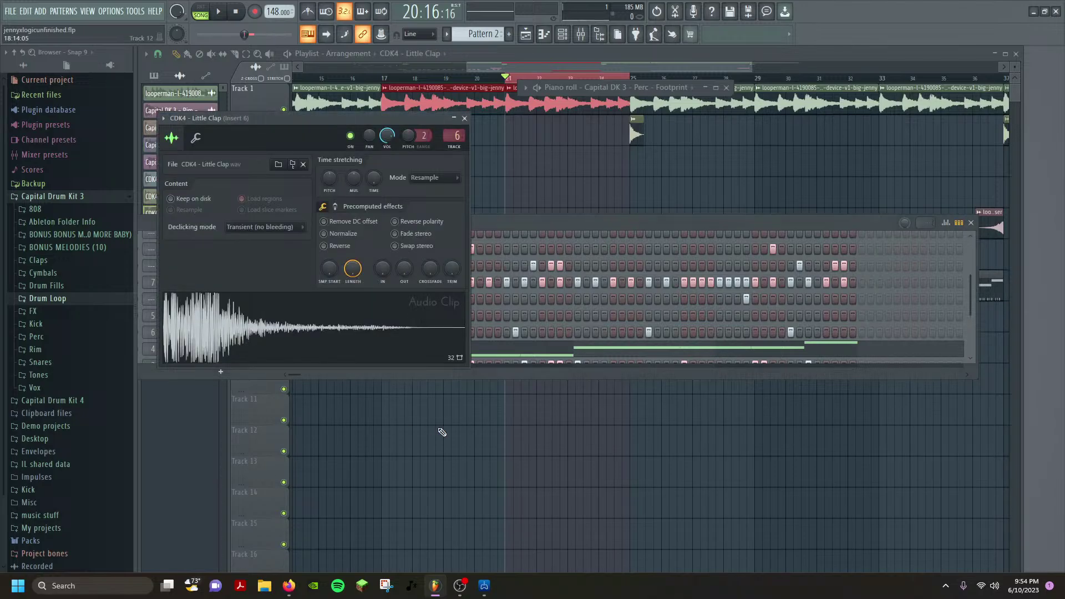
{"action": "left_click", "coordinate": [465, 118]}
{"action": "right_click", "coordinate": [239, 335]}
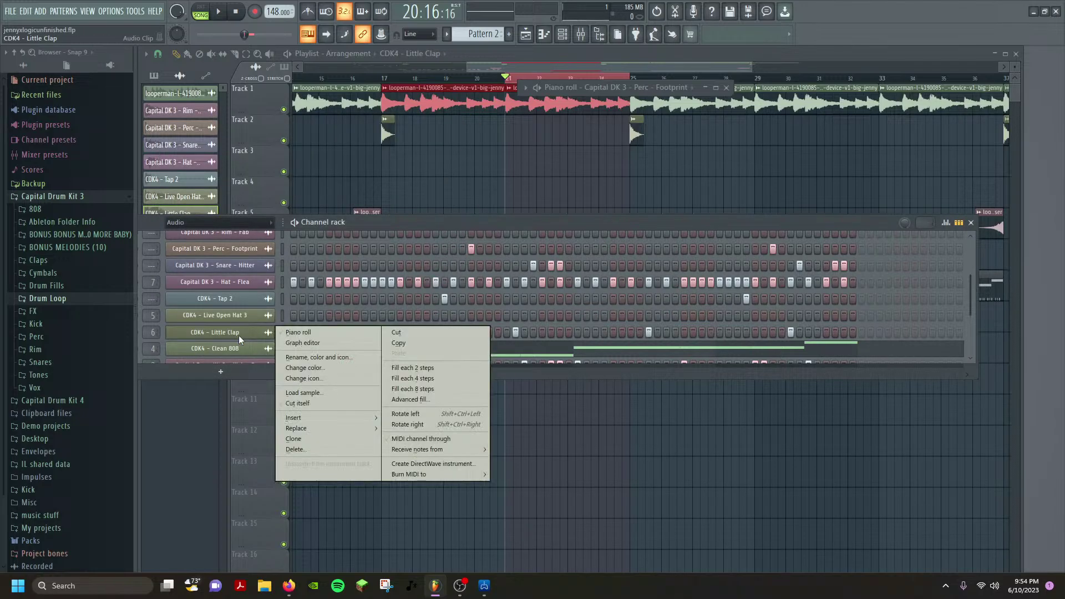
{"action": "left_click", "coordinate": [308, 341]}
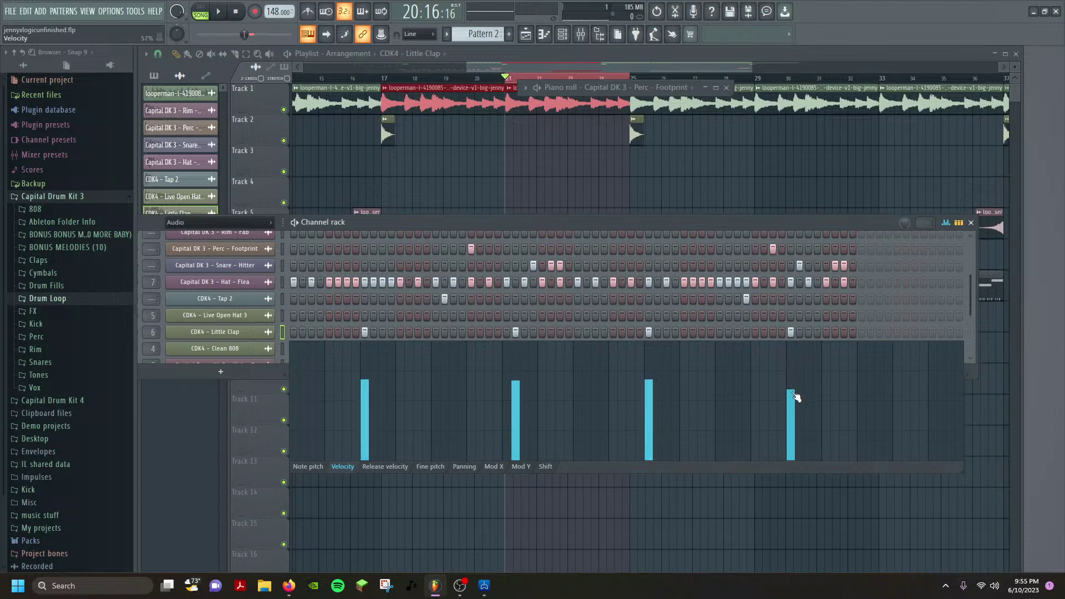
{"action": "key", "text": "space"}
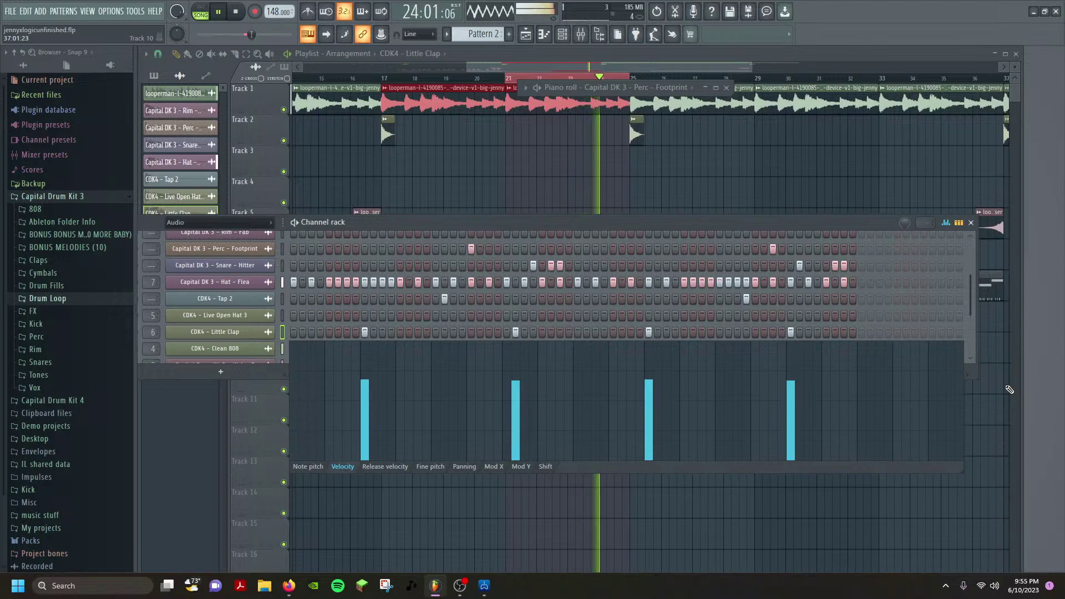
{"action": "key", "text": "space"}
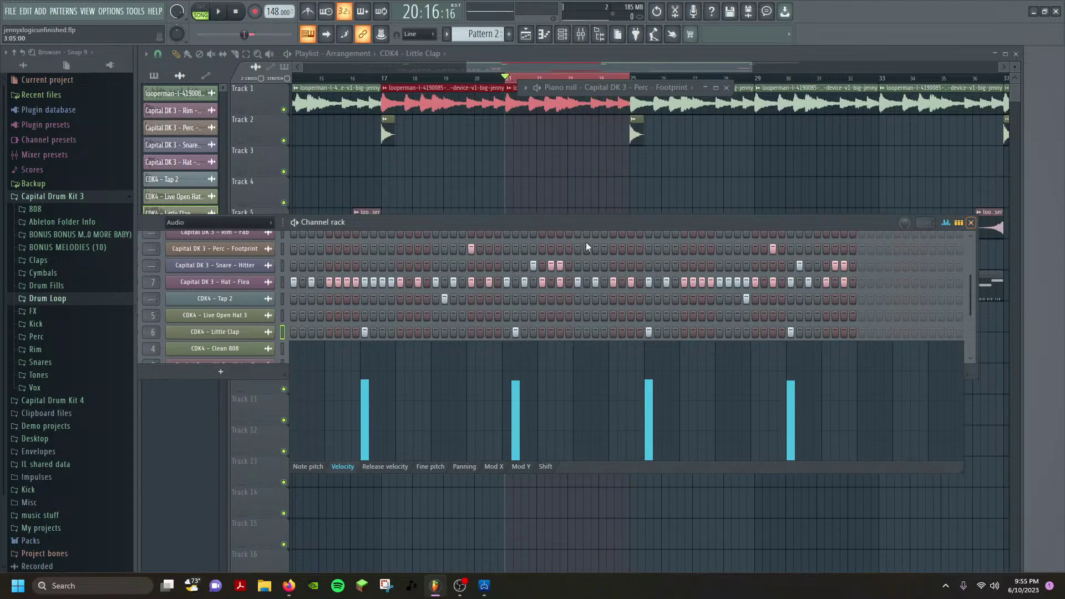
Bring up the mixer and channel rack and check which mixer inserts Pattern 2's channels are routed to.
{"action": "left_click", "coordinate": [971, 235]}
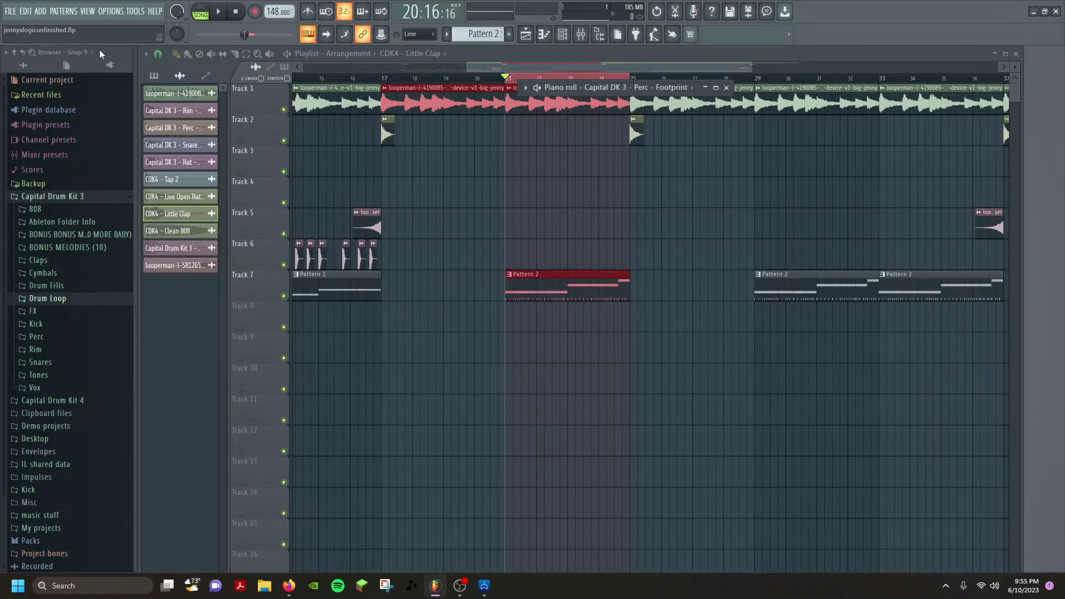
{"action": "mouse_move", "coordinate": [171, 76]}
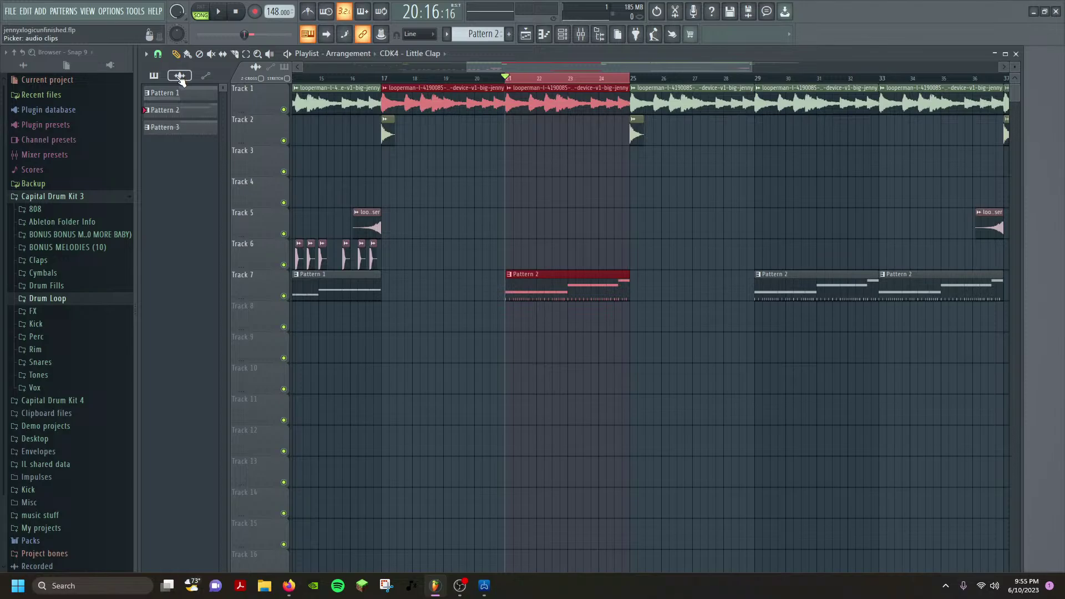
{"action": "left_click", "coordinate": [87, 12]}
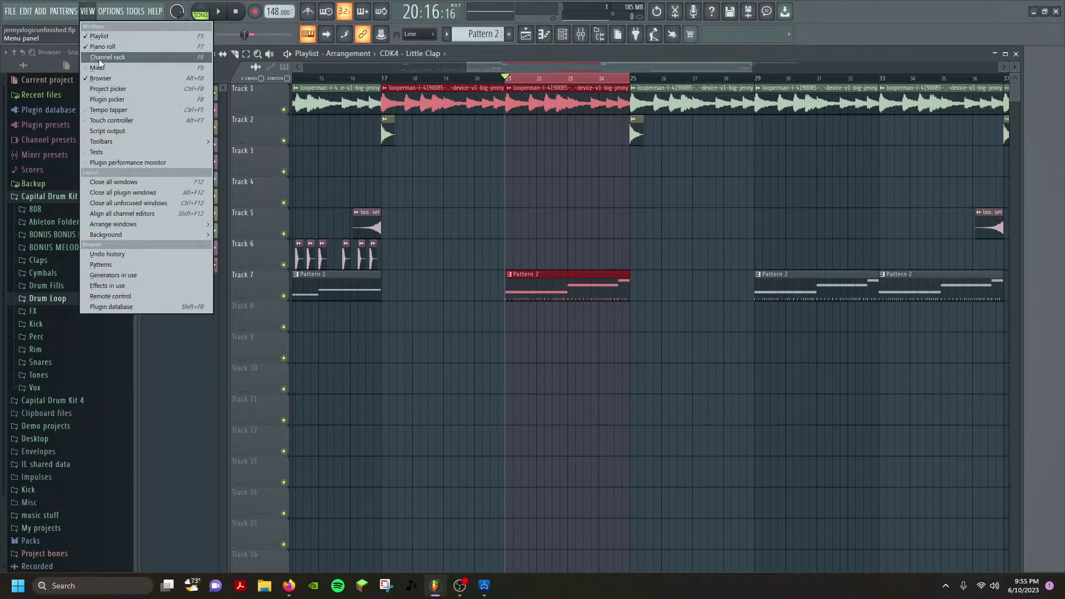
{"action": "left_click", "coordinate": [103, 67]}
{"action": "left_click", "coordinate": [88, 12]}
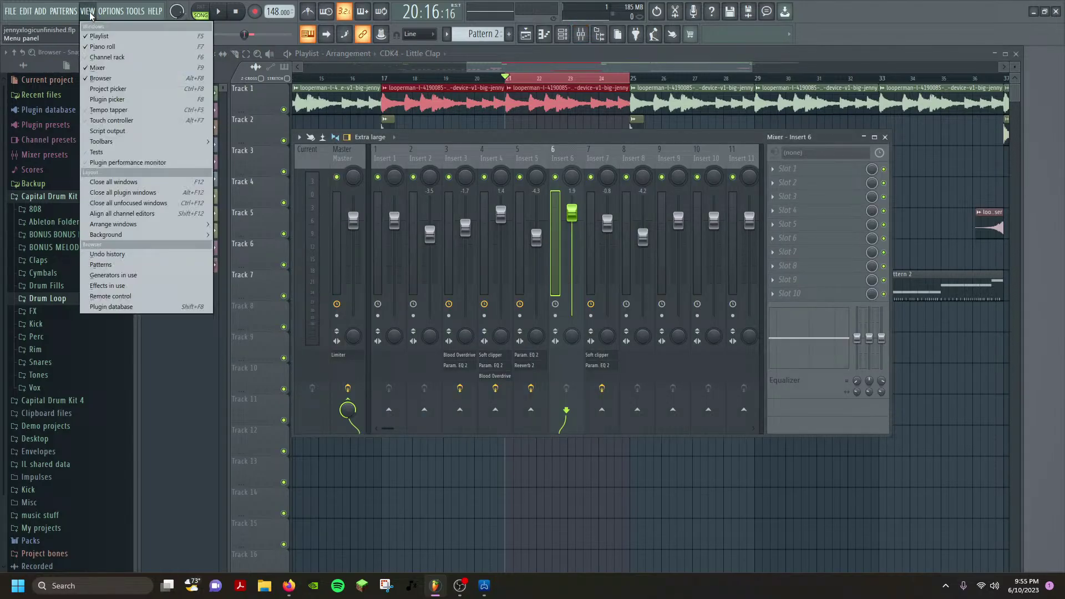
{"action": "left_click", "coordinate": [107, 57]}
{"action": "scroll", "coordinate": [243, 302], "scroll_direction": "up", "scroll_amount": 2}
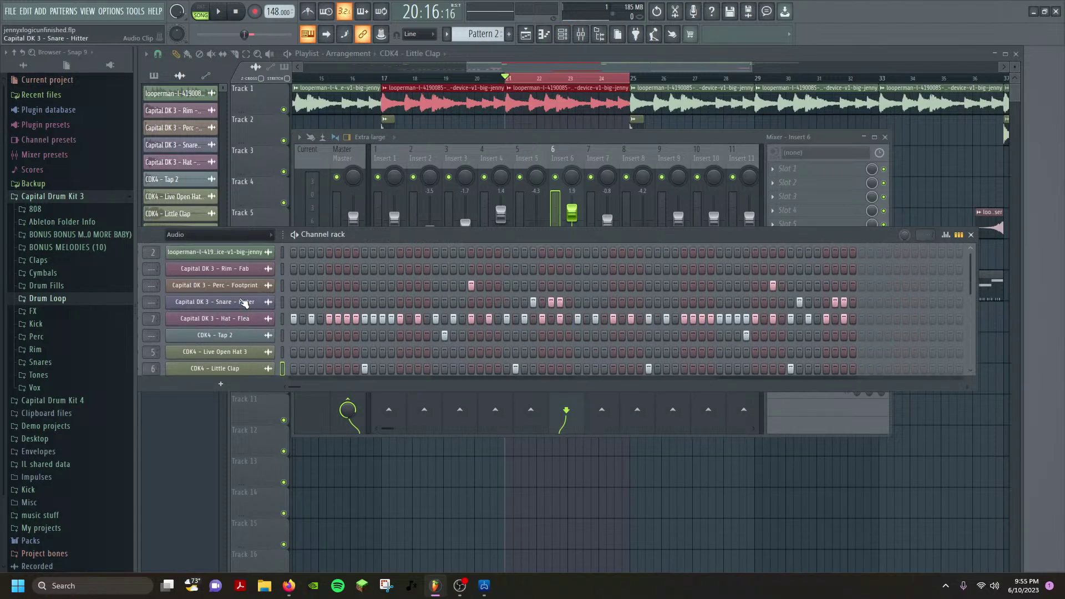
{"action": "scroll", "coordinate": [254, 282], "scroll_direction": "down", "scroll_amount": 4}
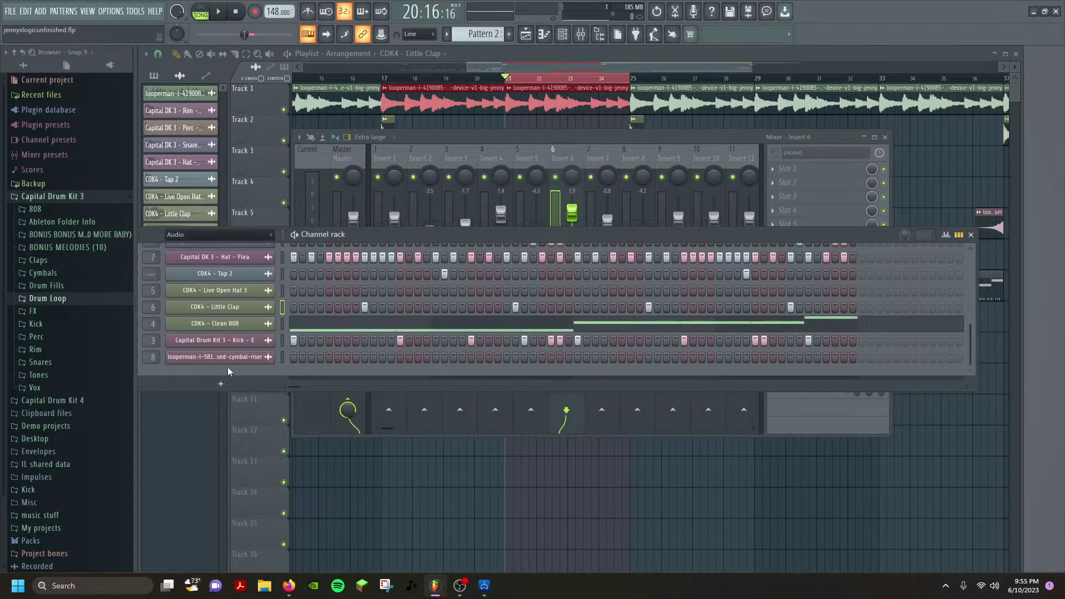
{"action": "scroll", "coordinate": [228, 363], "scroll_direction": "up", "scroll_amount": 4}
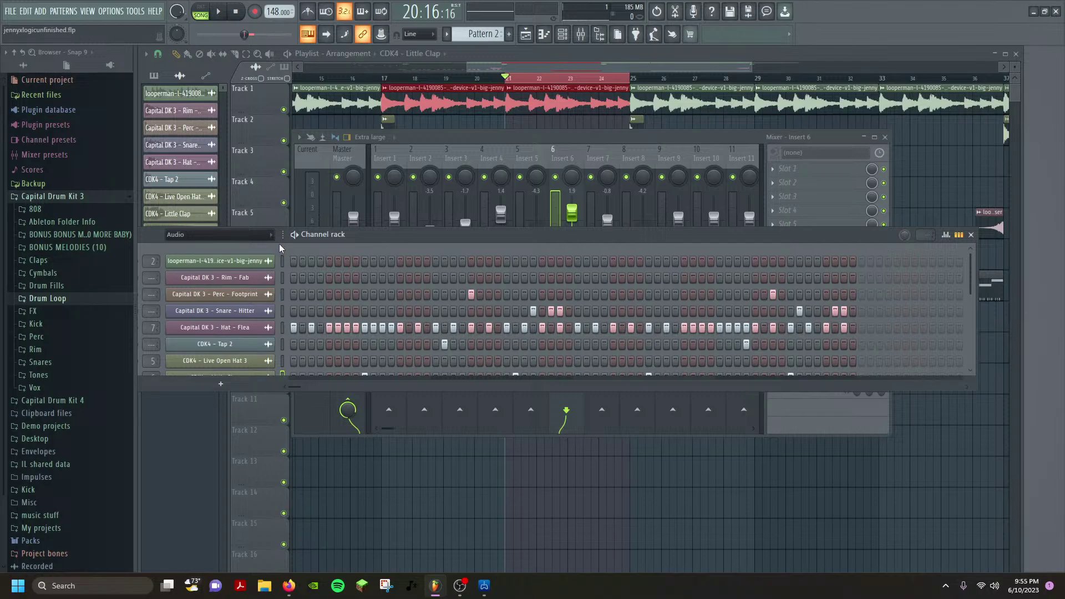
{"action": "scroll", "coordinate": [244, 300], "scroll_direction": "down", "scroll_amount": 2}
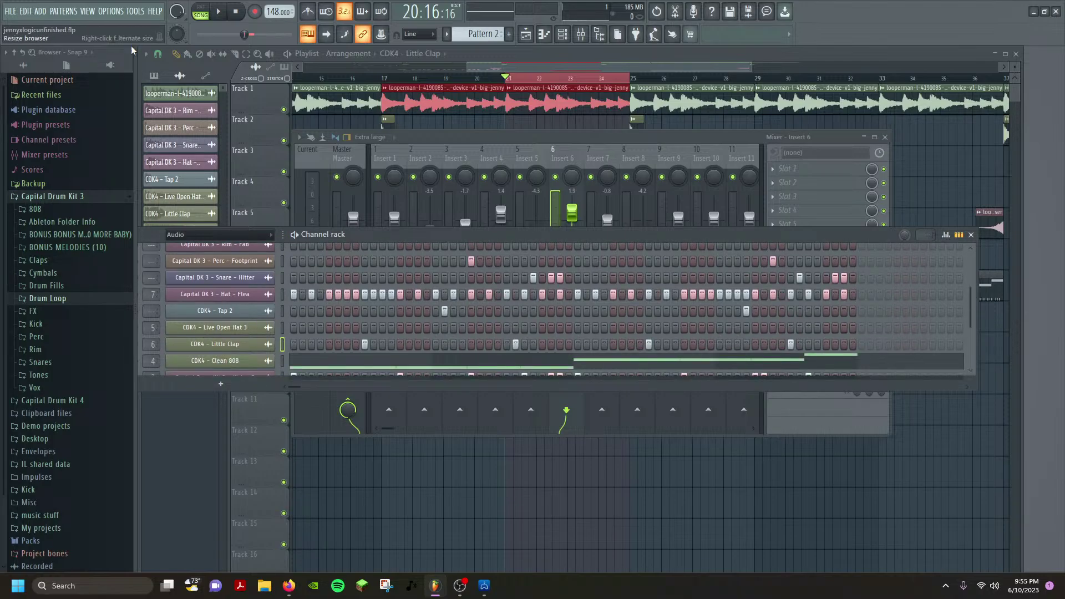
Lower the Insert 5 and Insert 8 faders to about -6.1 dB each and move the mixer aside.
{"action": "left_click", "coordinate": [88, 13]}
{"action": "left_click", "coordinate": [97, 67]}
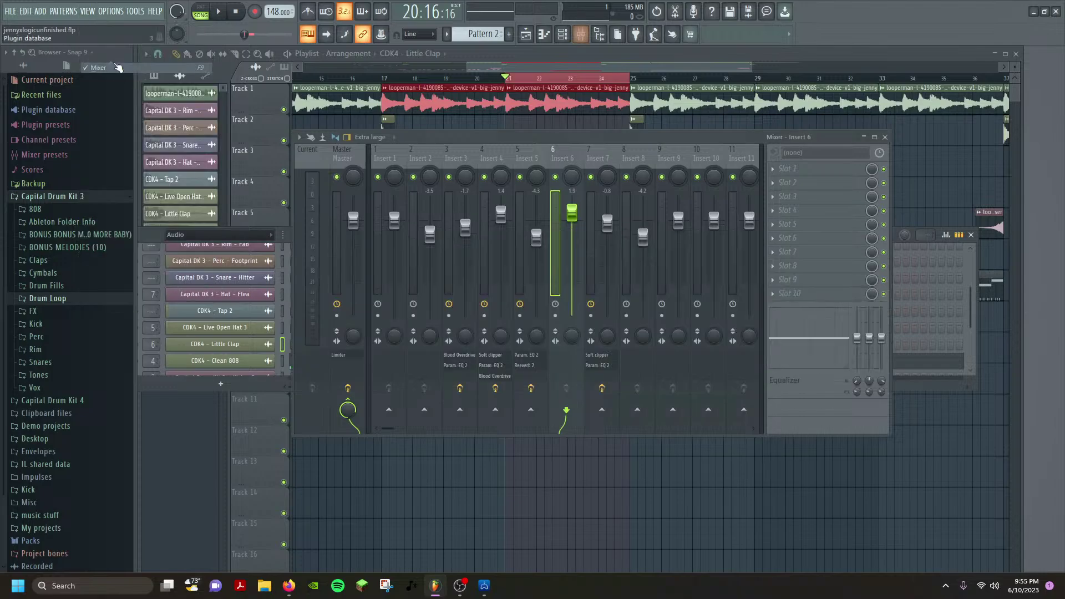
{"action": "left_click", "coordinate": [516, 153]}
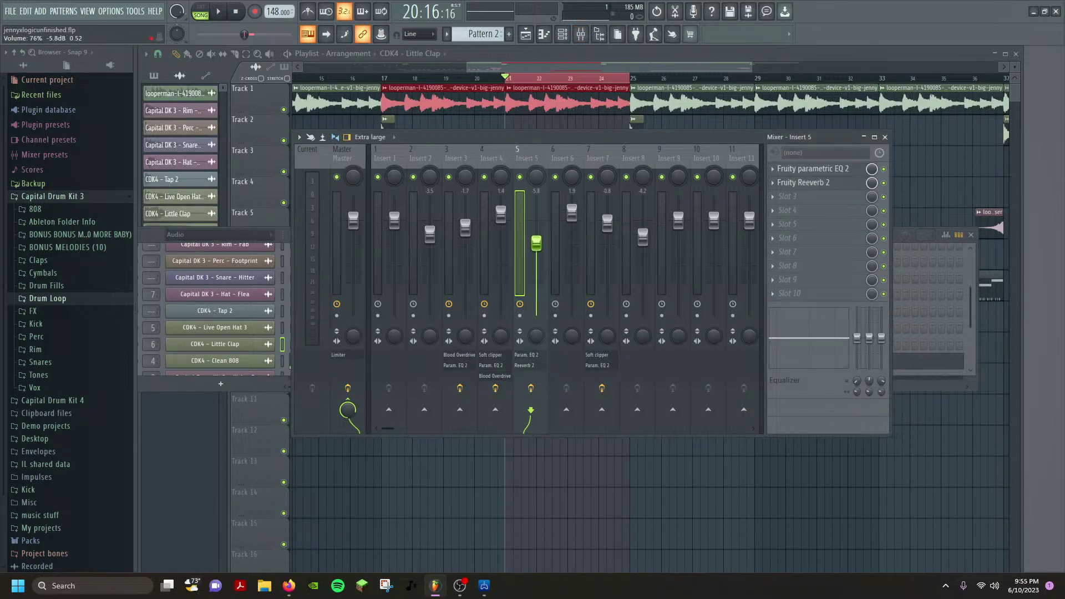
{"action": "left_click", "coordinate": [650, 177]}
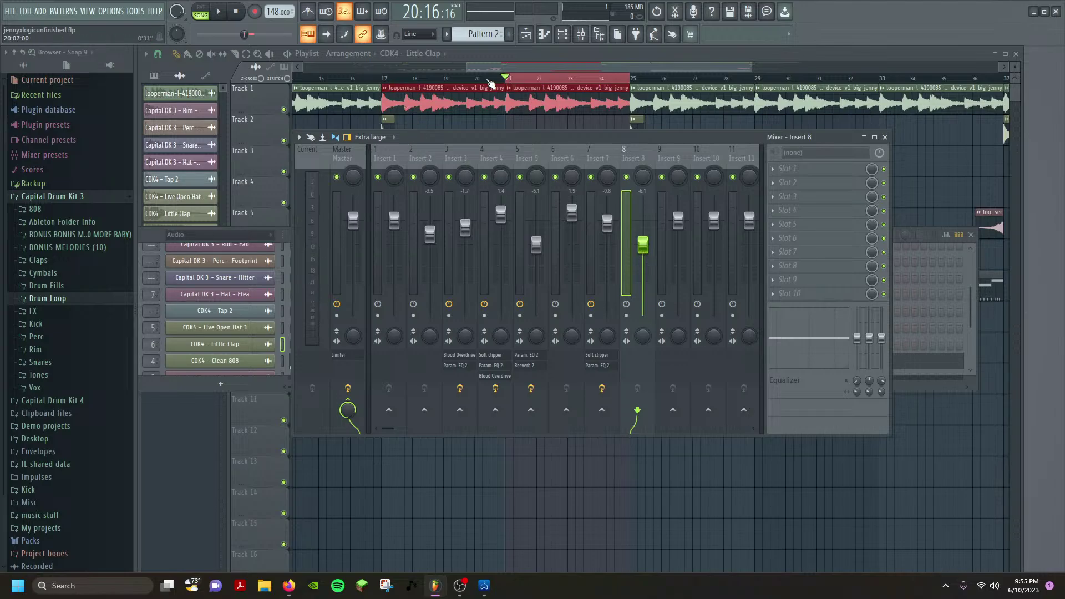
{"action": "left_click_drag", "start_coordinate": [488, 128], "coordinate": [532, 128]}
{"action": "left_click", "coordinate": [908, 138]}
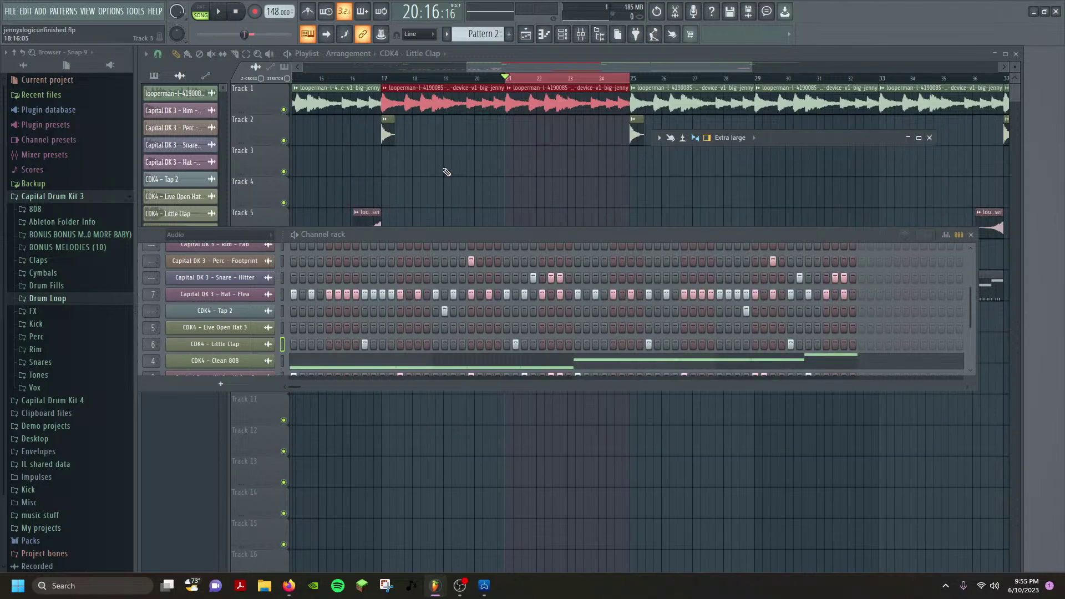
Hide the channel rack and audition the looped section, moving playback back to the part leading into bar 9.
{"action": "key", "text": "F6"}
{"action": "scroll", "coordinate": [565, 183], "scroll_direction": "left", "scroll_amount": 4}
{"action": "key", "text": "space"}
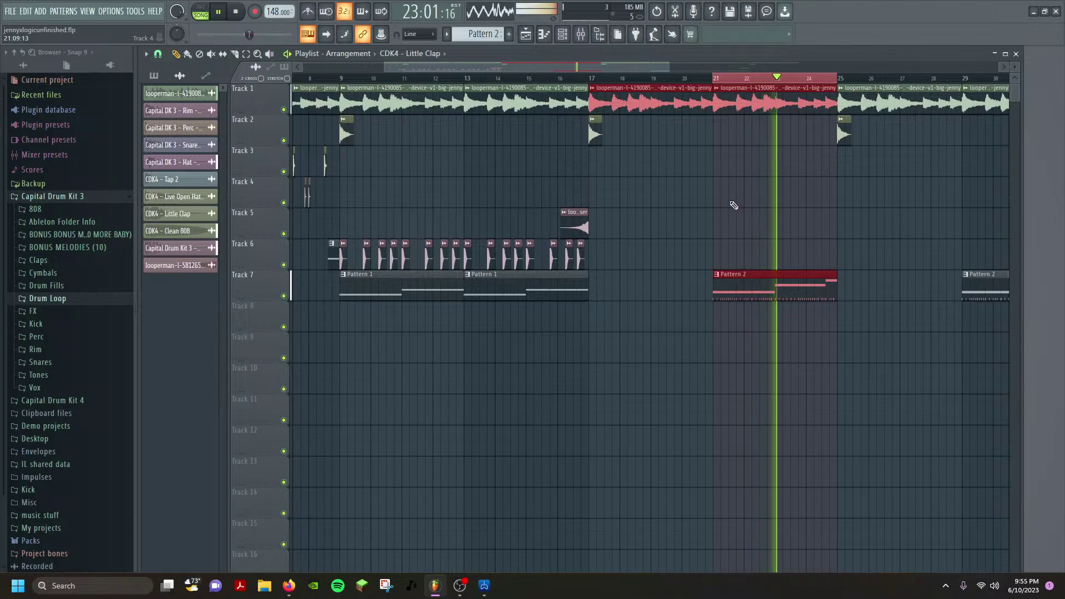
{"action": "left_click_drag", "start_coordinate": [777, 78], "coordinate": [274, 95]}
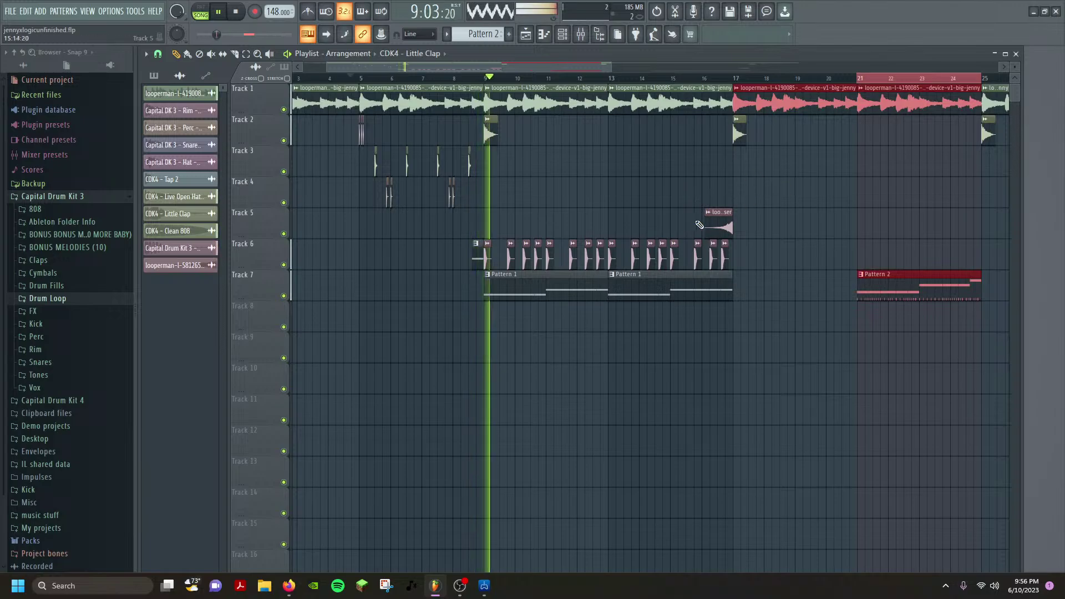
Extend the start of Track 6's short Pattern 1 clip back to 8:09:00, aligned with the last Little Clap, and audition the lead-in to bar 9.
{"action": "scroll", "coordinate": [373, 140], "scroll_direction": "up", "scroll_amount": 4}
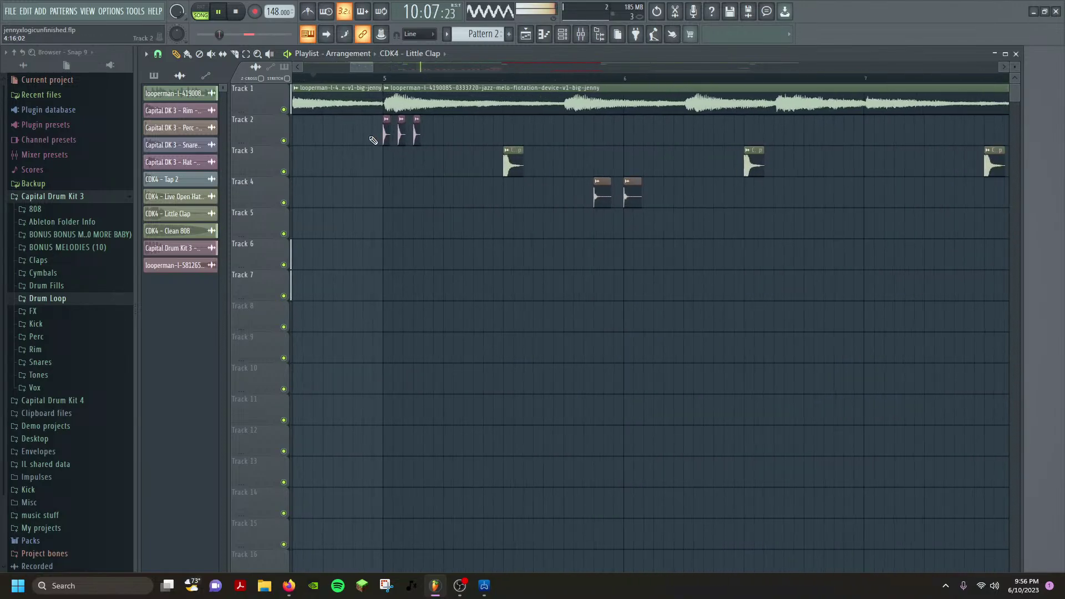
{"action": "scroll", "coordinate": [377, 140], "scroll_direction": "down", "scroll_amount": 5}
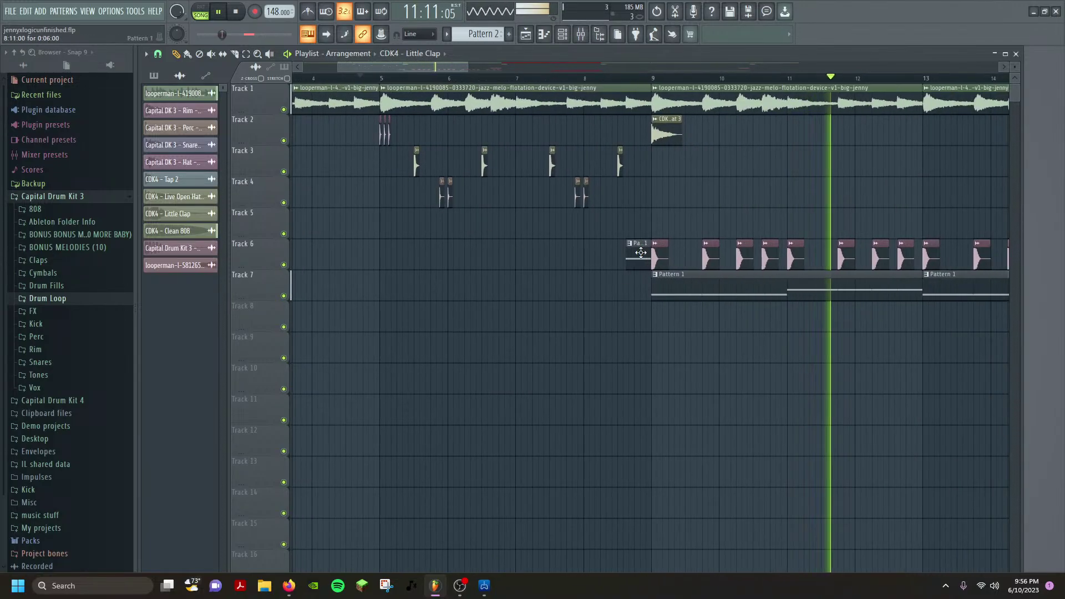
{"action": "left_click_drag", "start_coordinate": [626, 261], "coordinate": [619, 268]}
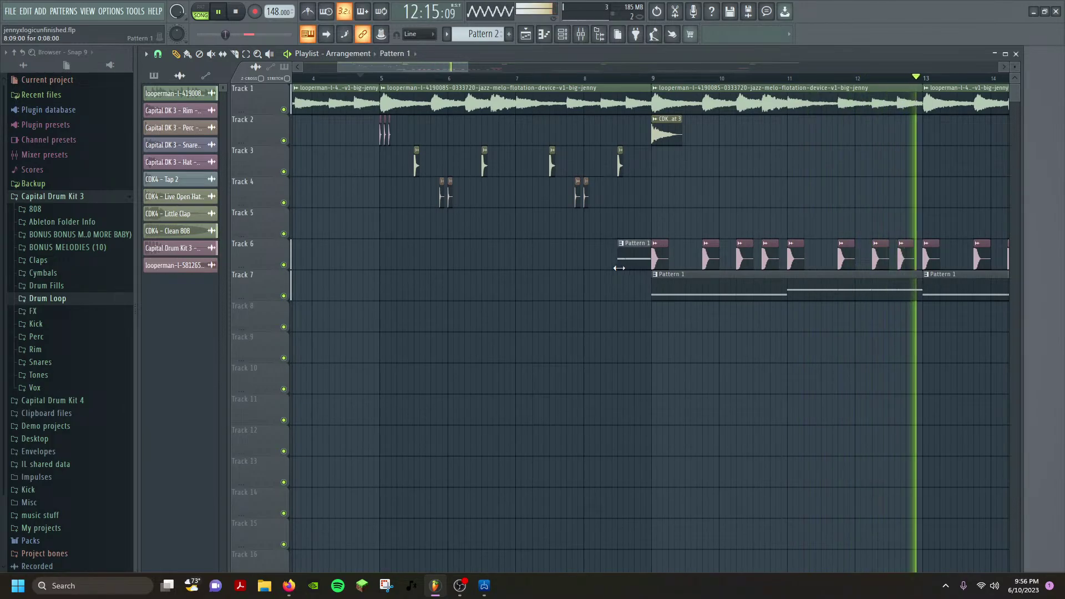
{"action": "left_click", "coordinate": [574, 82]}
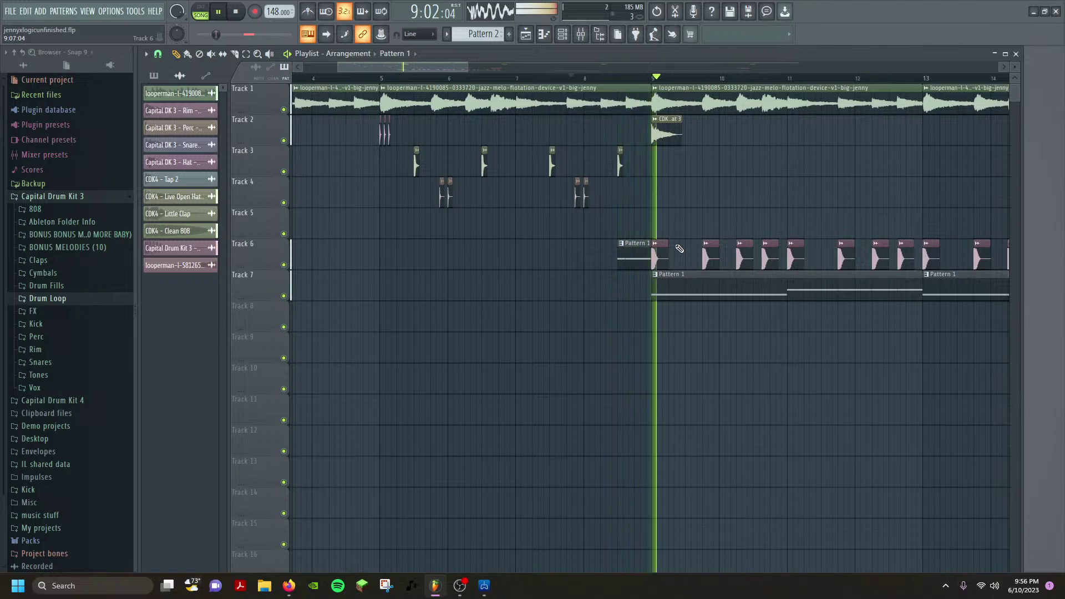
{"action": "key", "text": "space"}
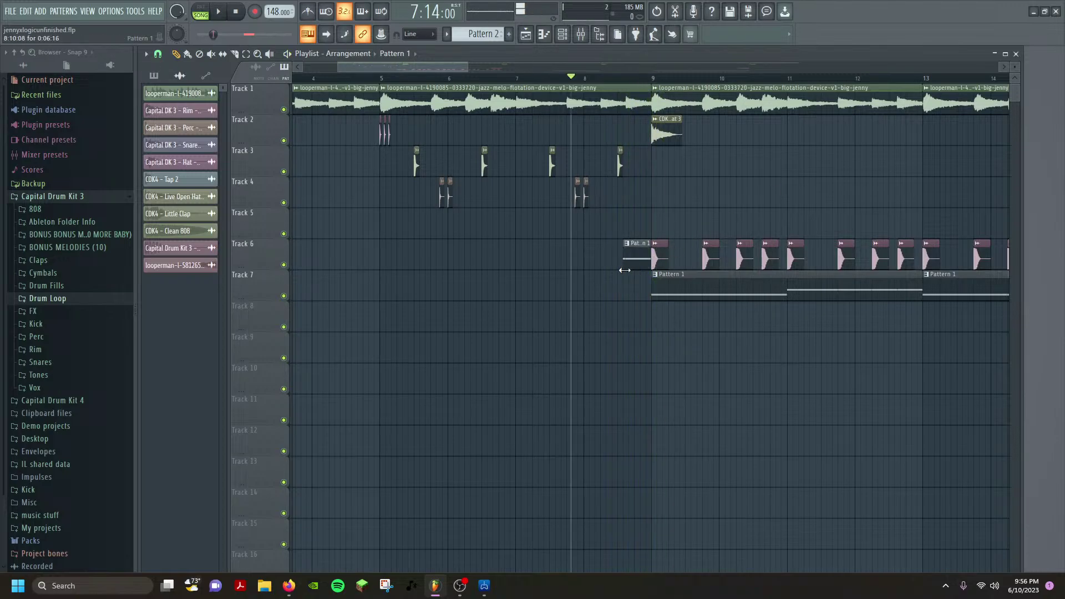
{"action": "scroll", "coordinate": [630, 243], "scroll_direction": "up", "scroll_amount": 8}
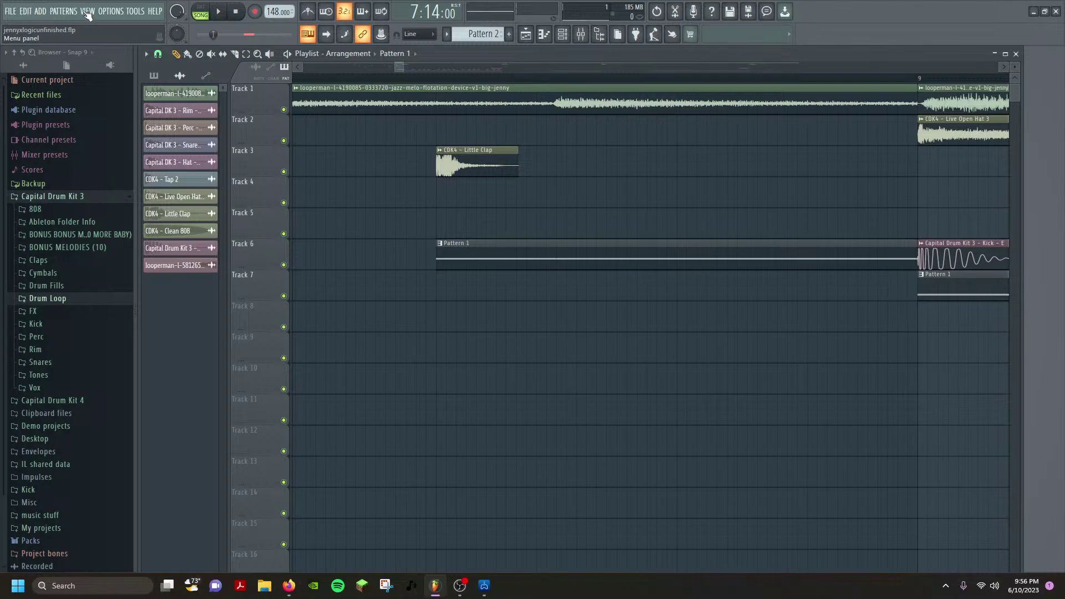
Add an Automation Clip channel to the project and view the whole arrangement.
{"action": "left_click", "coordinate": [39, 11]}
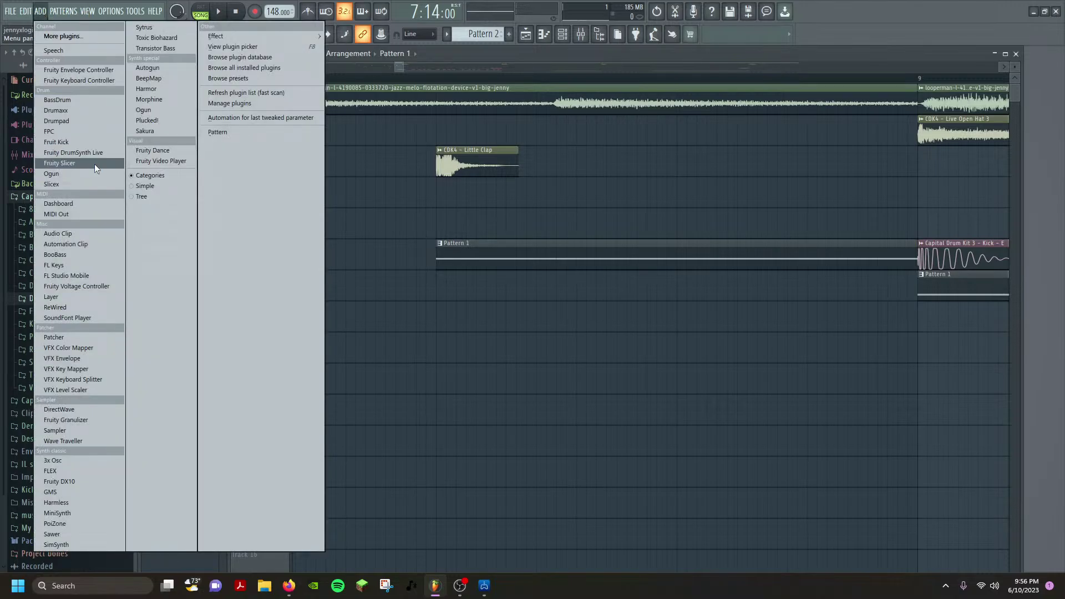
{"action": "left_click", "coordinate": [95, 244]}
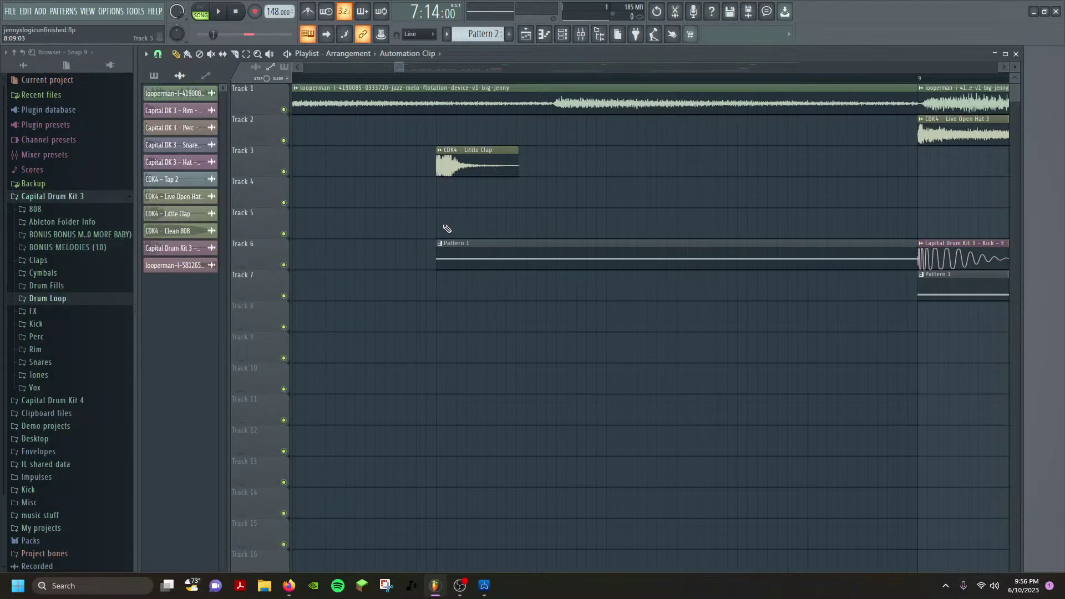
{"action": "scroll", "coordinate": [493, 235], "scroll_direction": "down", "scroll_amount": 10}
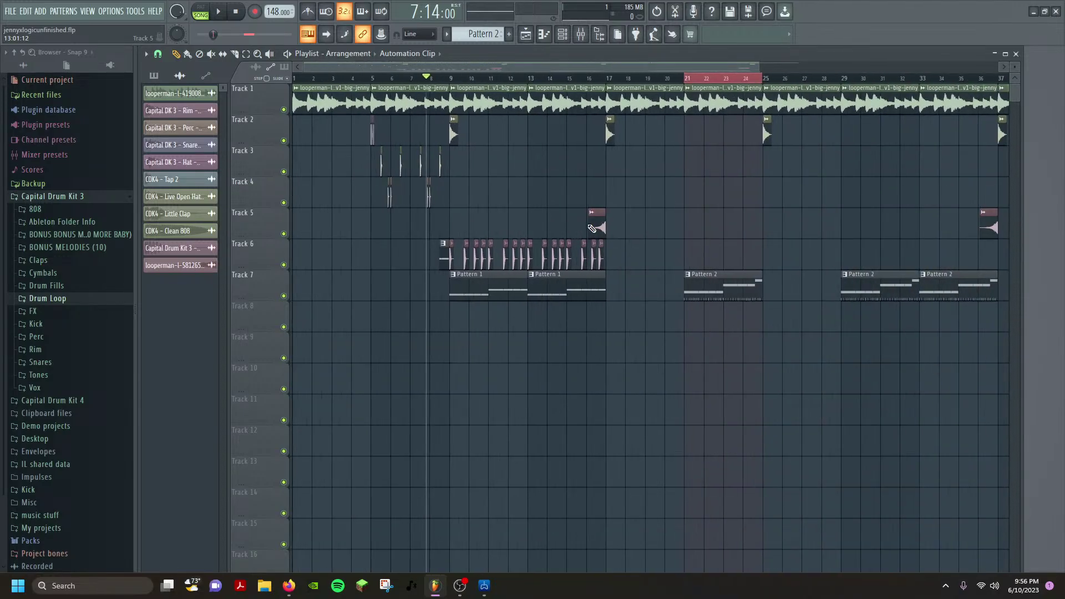
Clear the loop selection over bars 21 to 24 and briefly play Pattern 2 from 22:08.
{"action": "scroll", "coordinate": [591, 229], "scroll_direction": "up", "scroll_amount": 10}
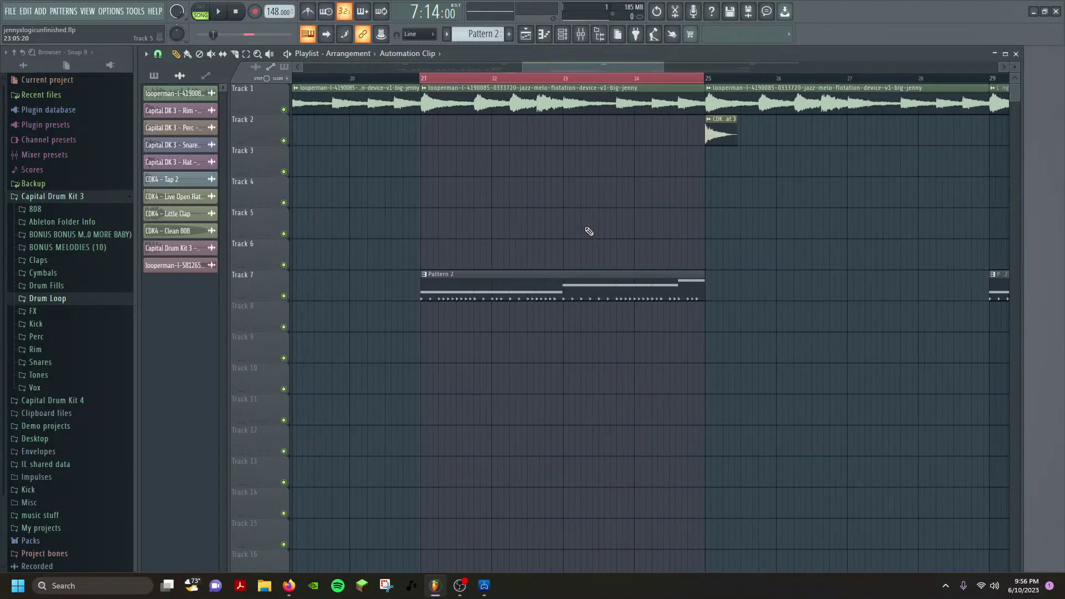
{"action": "left_click", "coordinate": [531, 79]}
{"action": "scroll", "coordinate": [513, 299], "scroll_direction": "down", "scroll_amount": 6}
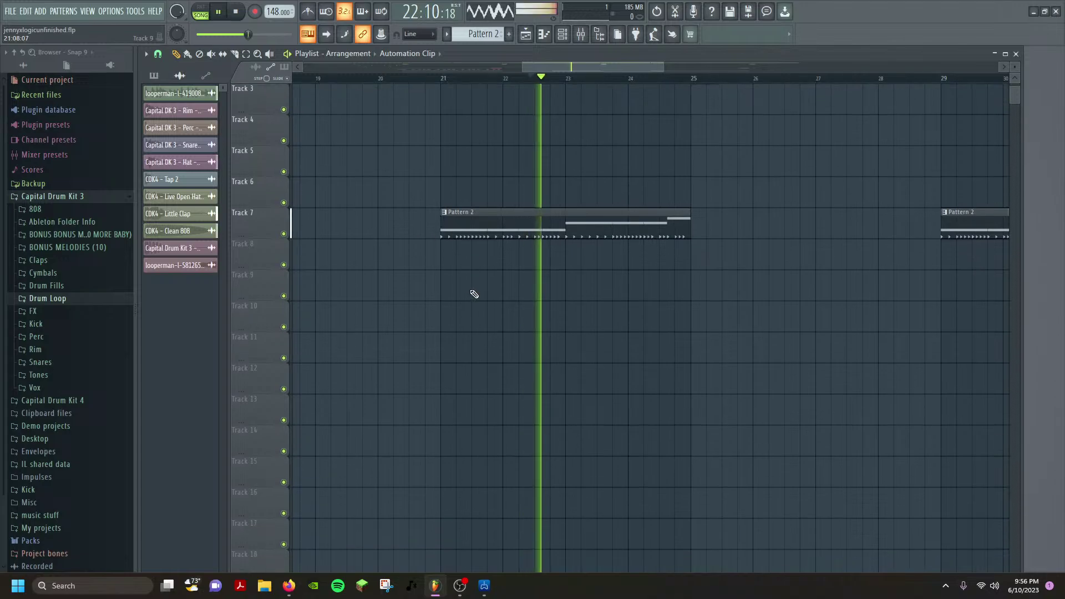
{"action": "scroll", "coordinate": [419, 221], "scroll_direction": "down", "scroll_amount": 6}
{"action": "scroll", "coordinate": [539, 316], "scroll_direction": "up", "scroll_amount": 6}
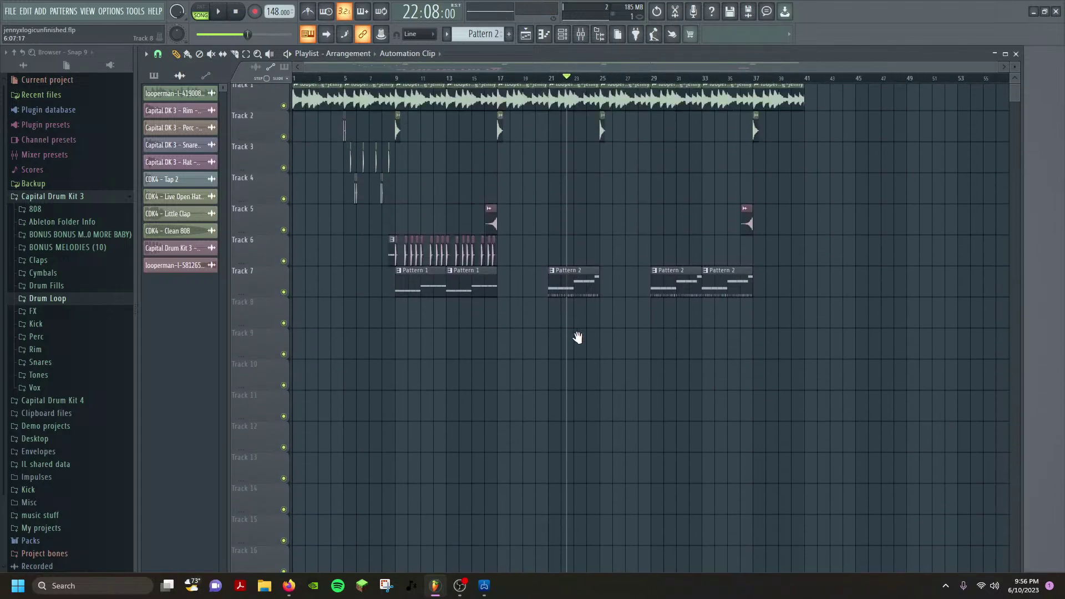
{"action": "scroll", "coordinate": [414, 231], "scroll_direction": "up", "scroll_amount": 6}
{"action": "scroll", "coordinate": [268, 215], "scroll_direction": "up", "scroll_amount": 5}
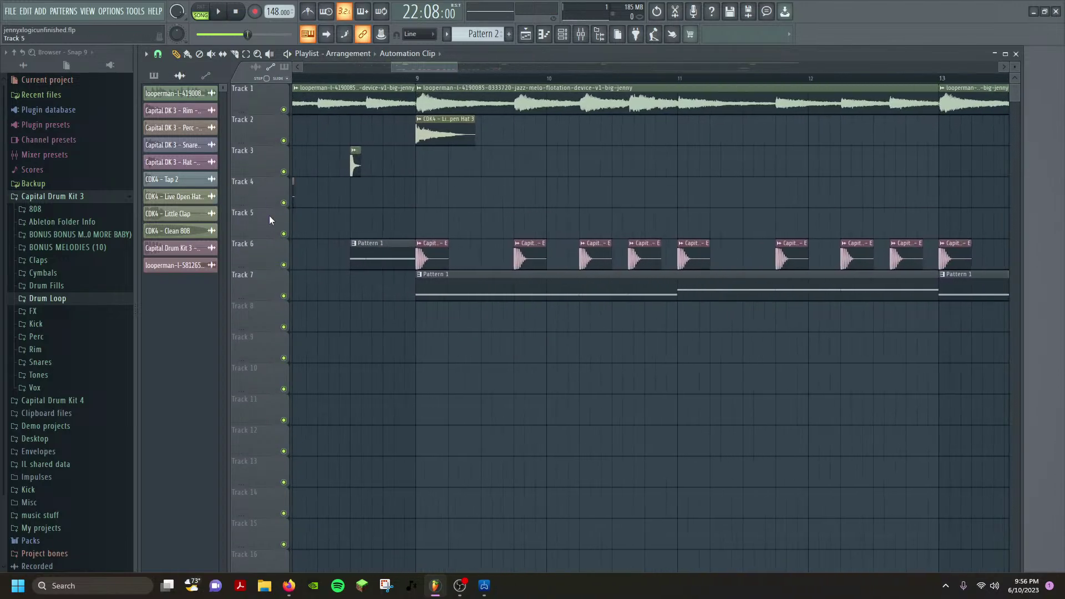
{"action": "scroll", "coordinate": [467, 218], "scroll_direction": "down", "scroll_amount": 1}
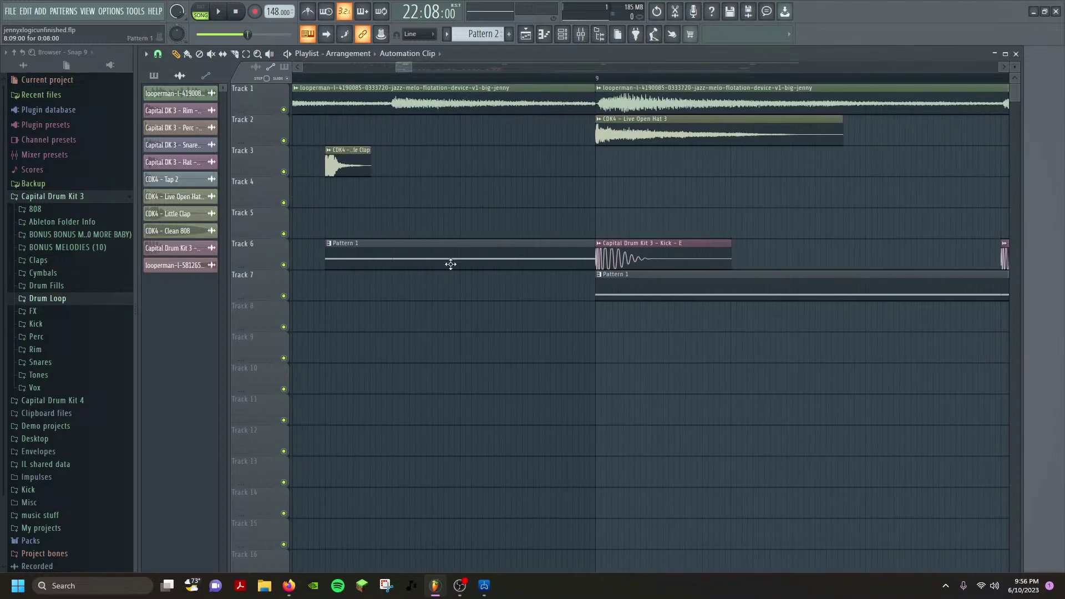
{"action": "left_click", "coordinate": [358, 261]}
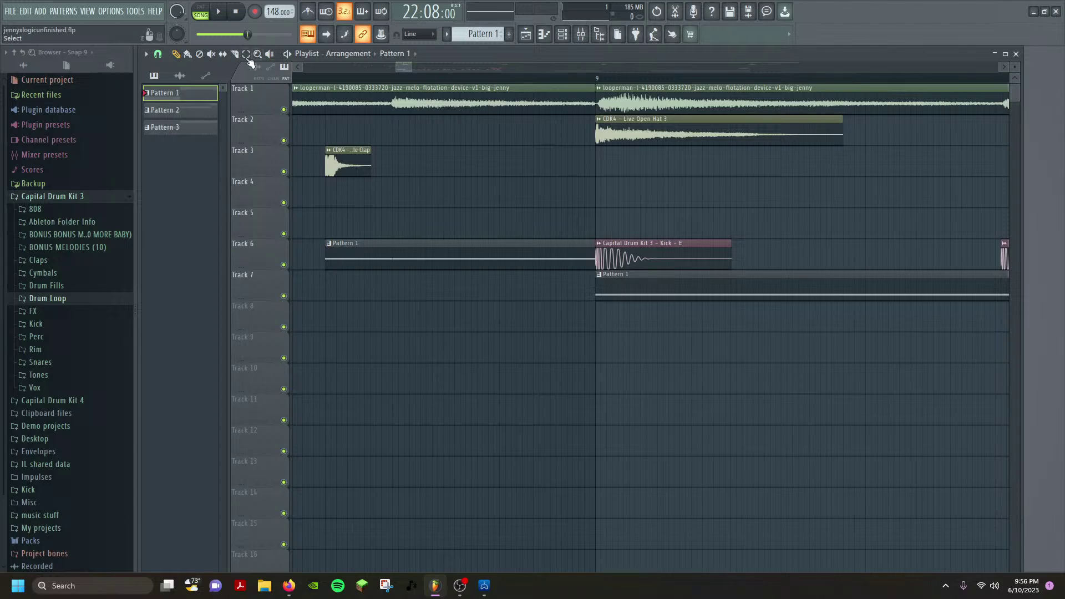
{"action": "right_click", "coordinate": [363, 265]}
{"action": "key", "text": "ctrl+z"}
{"action": "left_click", "coordinate": [22, 11]}
{"action": "mouse_move", "coordinate": [43, 12]}
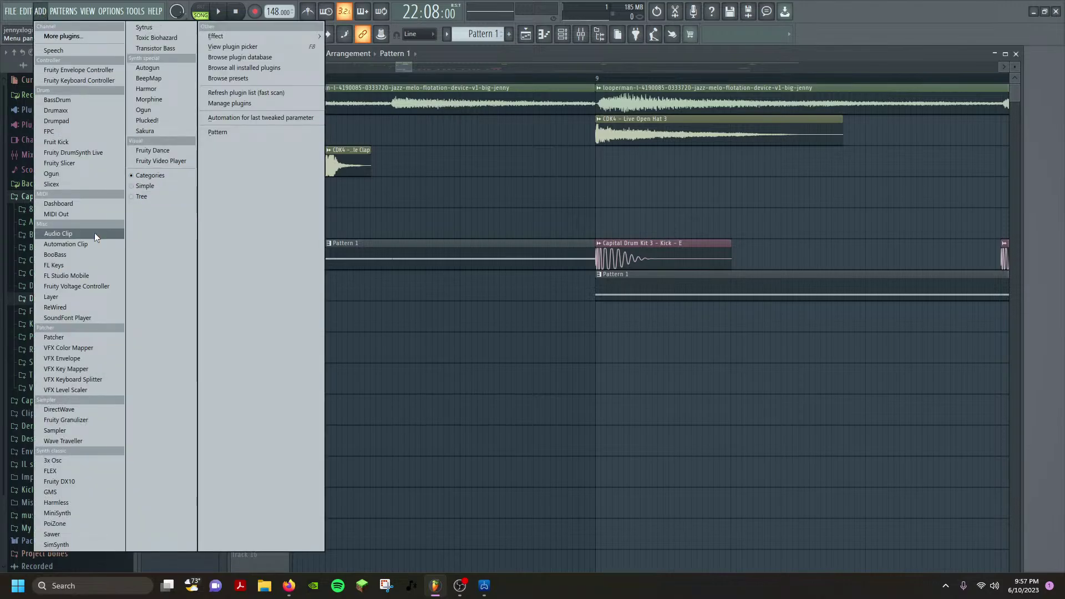
{"action": "left_click", "coordinate": [333, 207]}
{"action": "right_click", "coordinate": [361, 198]}
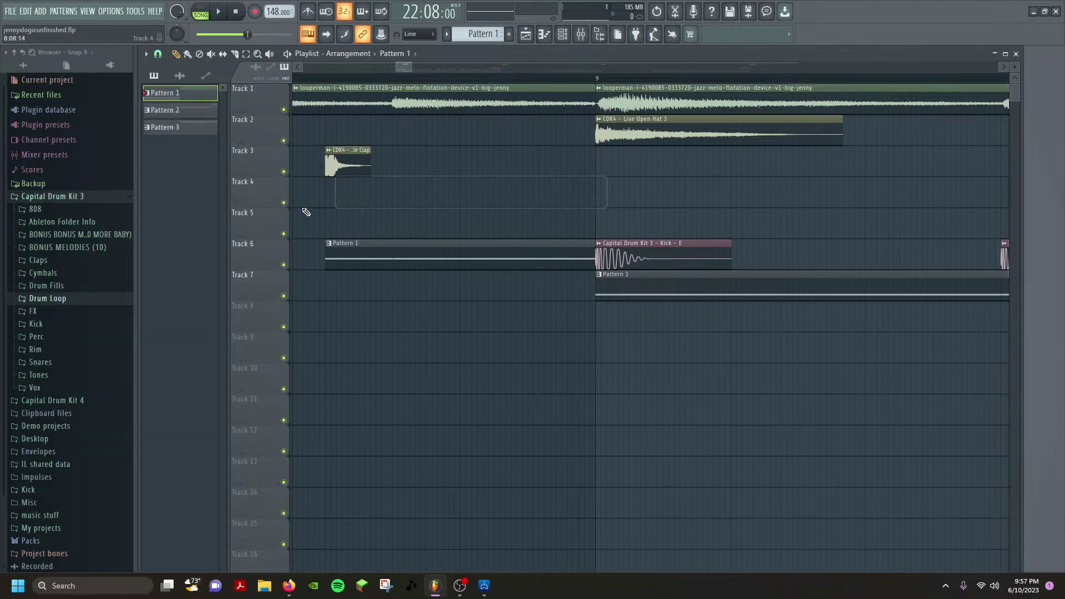
Add a second Automation Clip, place it on Track 5 at 8:09:00 and trim its end to the start of bar 9.
{"action": "left_click", "coordinate": [40, 11]}
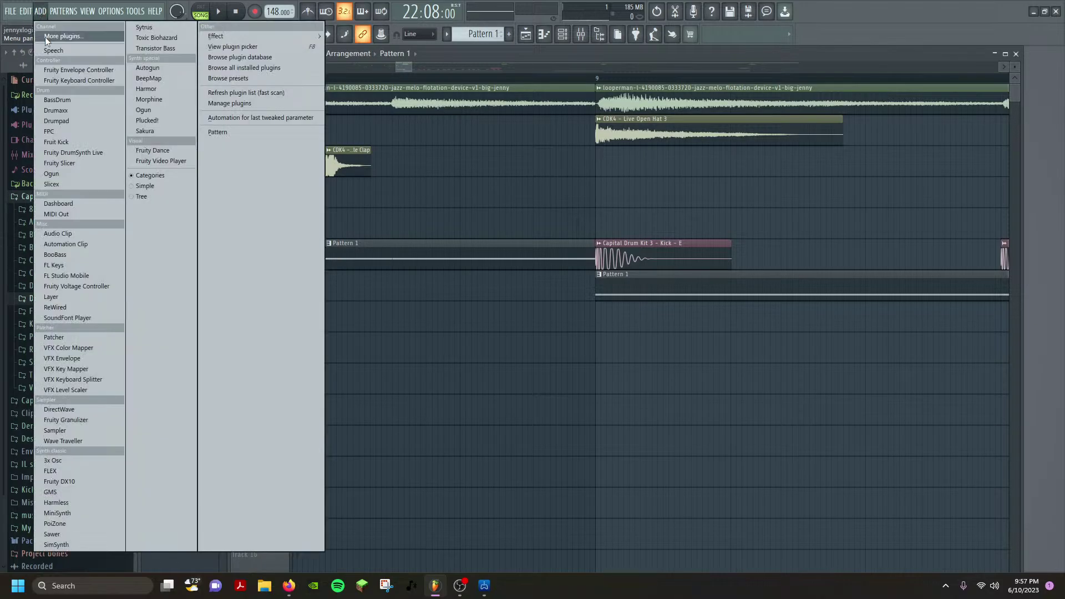
{"action": "left_click", "coordinate": [86, 245]}
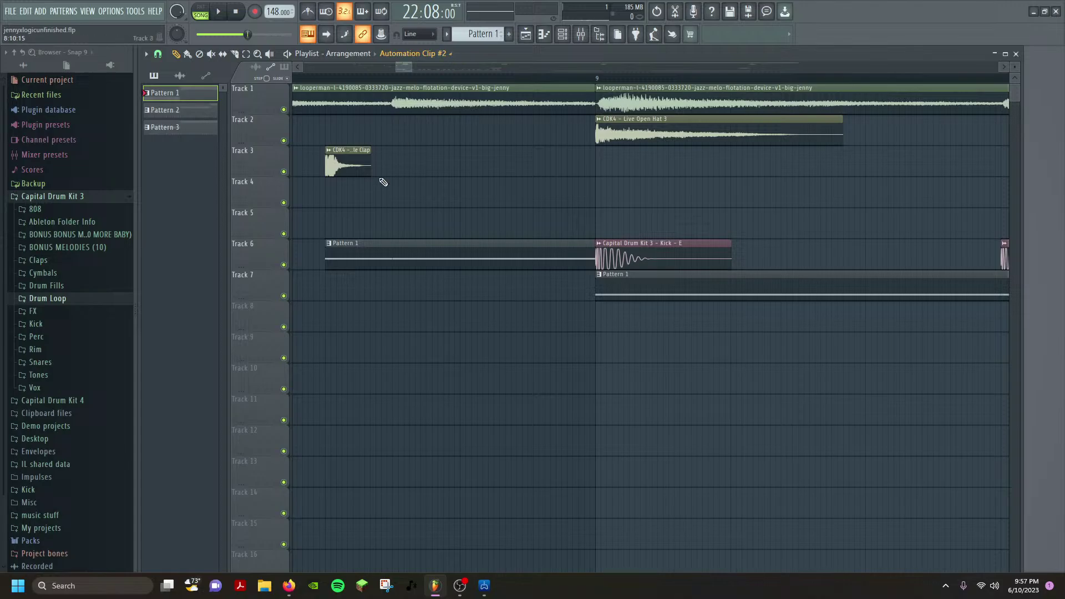
{"action": "left_click", "coordinate": [332, 230]}
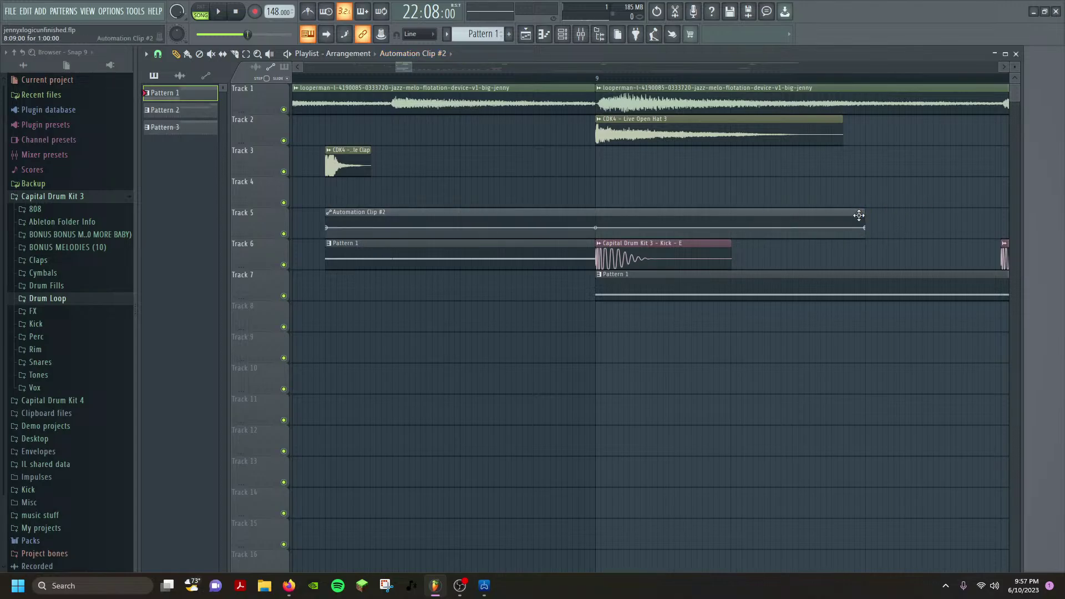
{"action": "left_click_drag", "start_coordinate": [865, 214], "coordinate": [596, 215]}
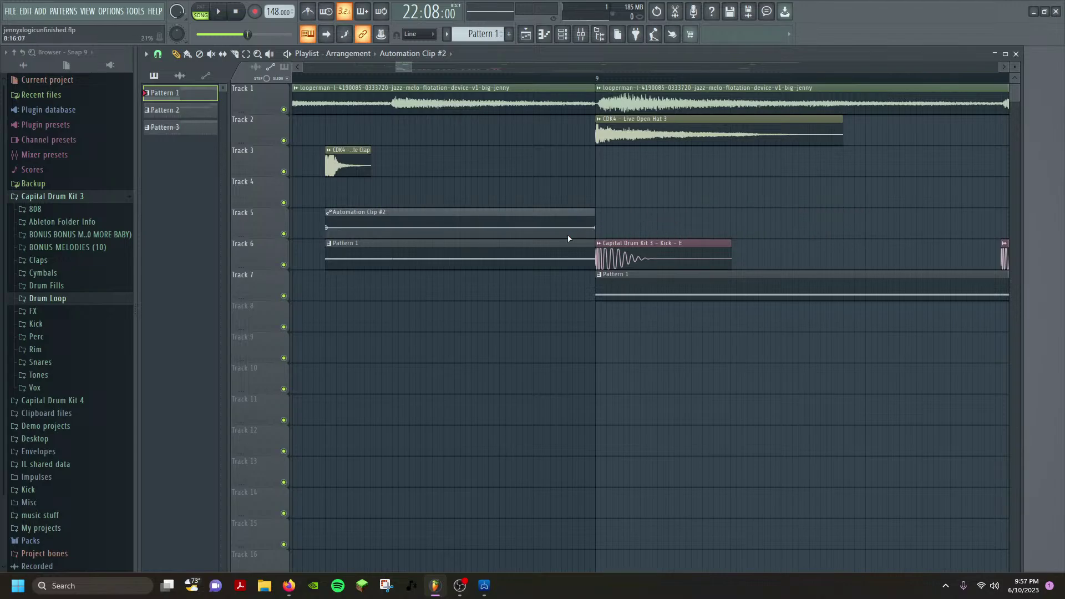
Lower the start of Track 5's automation clip, curve its line into a gentle rise, and audition the lead-in and first drop.
{"action": "left_click_drag", "start_coordinate": [327, 232], "coordinate": [348, 237]}
{"action": "left_click_drag", "start_coordinate": [461, 234], "coordinate": [460, 218]}
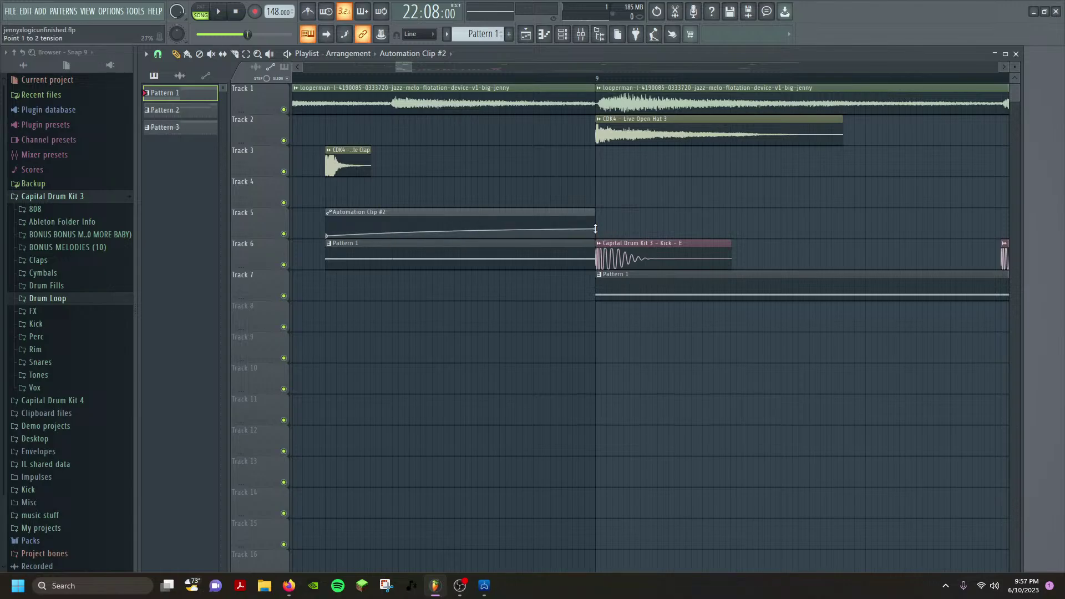
{"action": "key", "text": "space"}
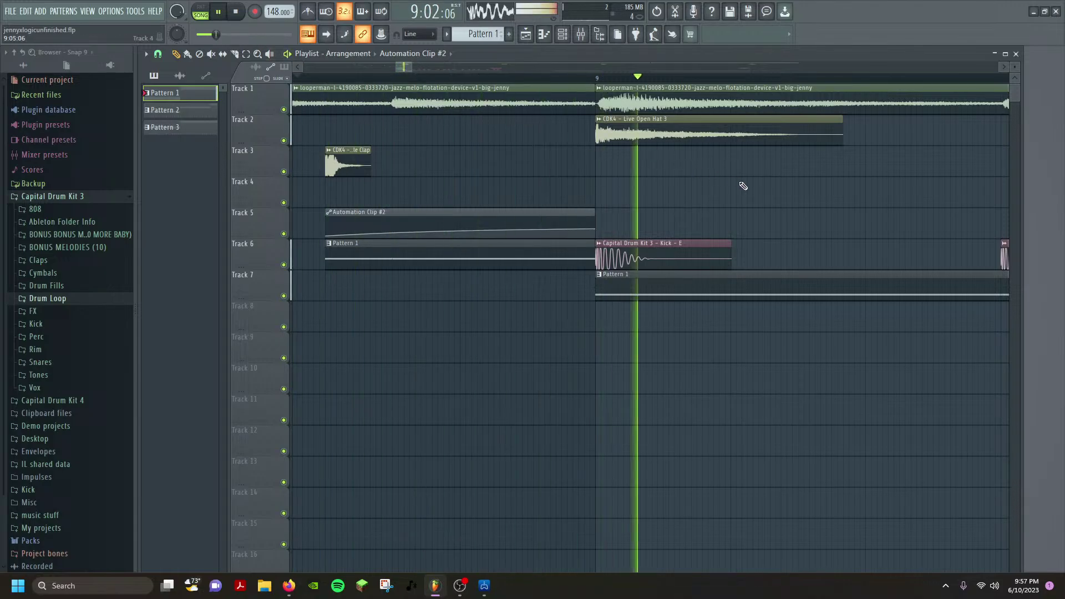
{"action": "key", "text": "space"}
{"action": "scroll", "coordinate": [504, 226], "scroll_direction": "down", "scroll_amount": 3}
{"action": "scroll", "coordinate": [504, 226], "scroll_direction": "down", "scroll_amount": 3}
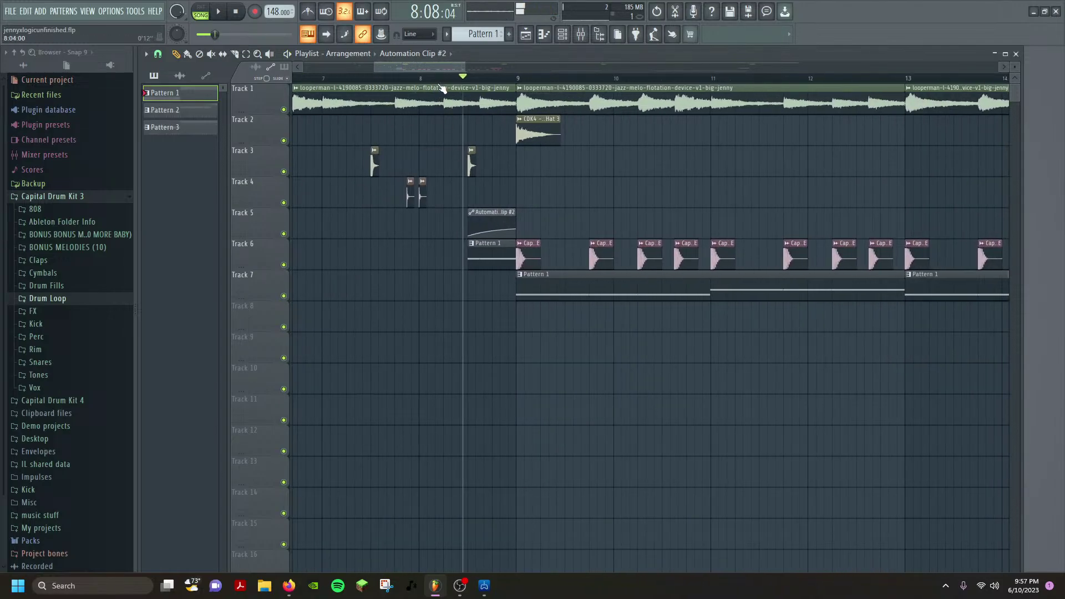
{"action": "key", "text": "space"}
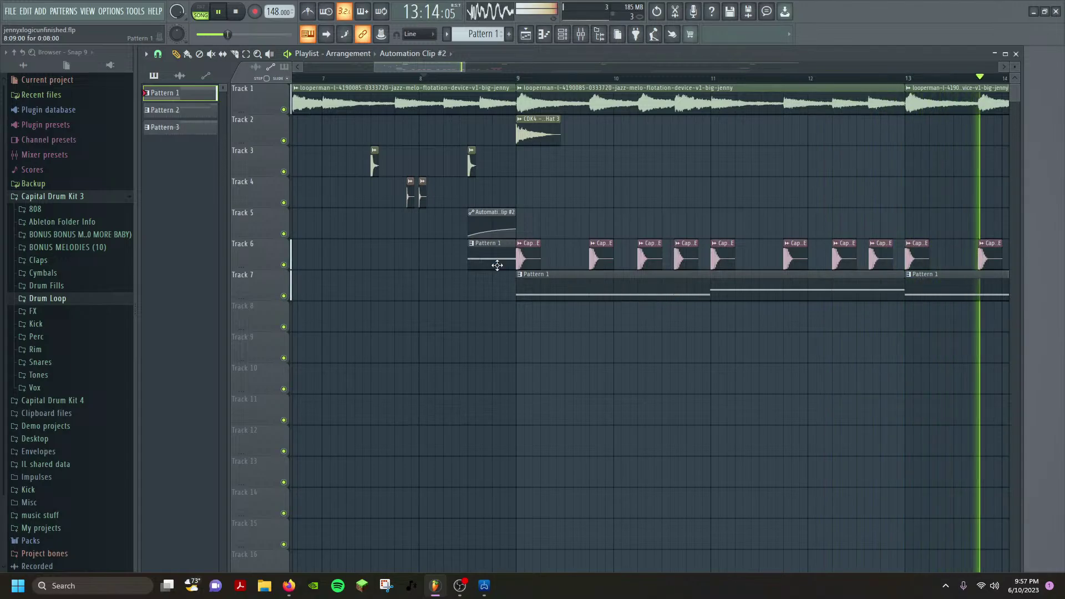
{"action": "key", "text": "space"}
Extend the start of Track 6's short Pattern 1 clip back to 8:05:12 and fit the automation clip above it to the same span.
{"action": "left_click_drag", "start_coordinate": [468, 259], "coordinate": [446, 263]}
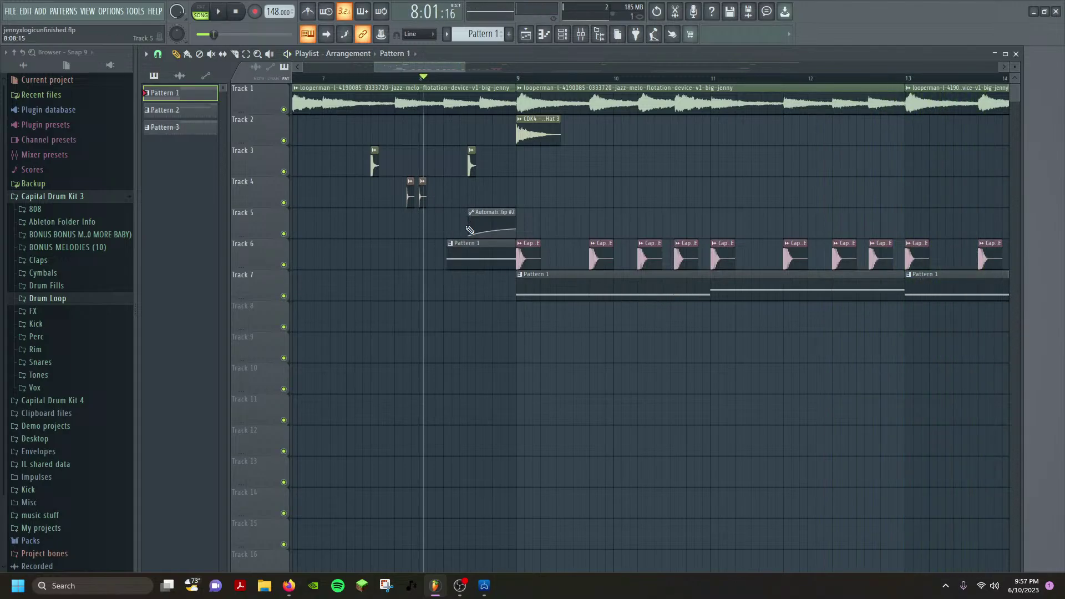
{"action": "scroll", "coordinate": [472, 228], "scroll_direction": "up", "scroll_amount": 5}
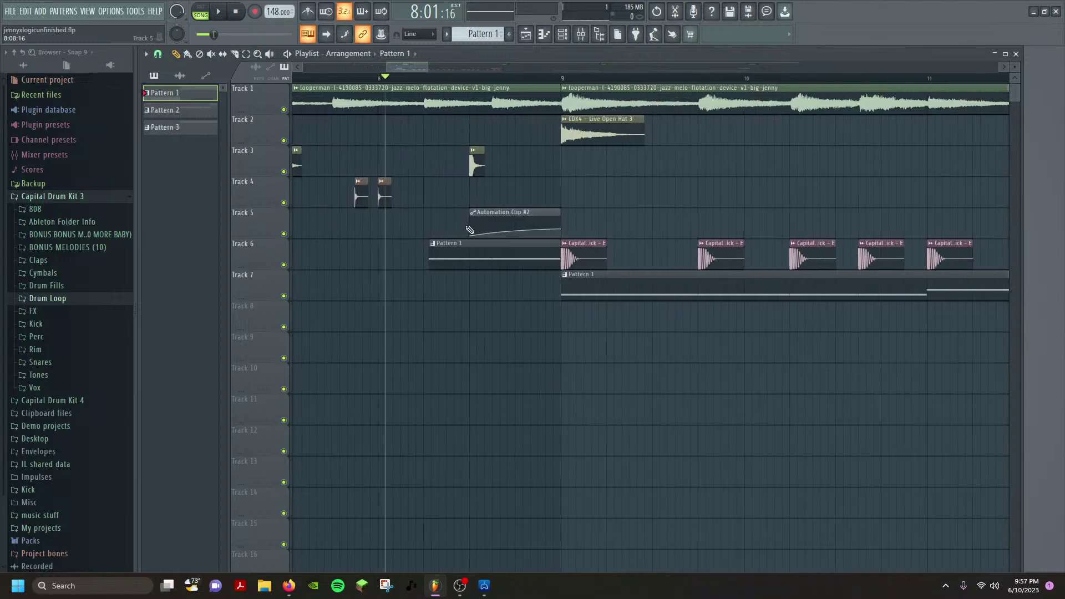
{"action": "left_click_drag", "start_coordinate": [497, 221], "coordinate": [393, 221]}
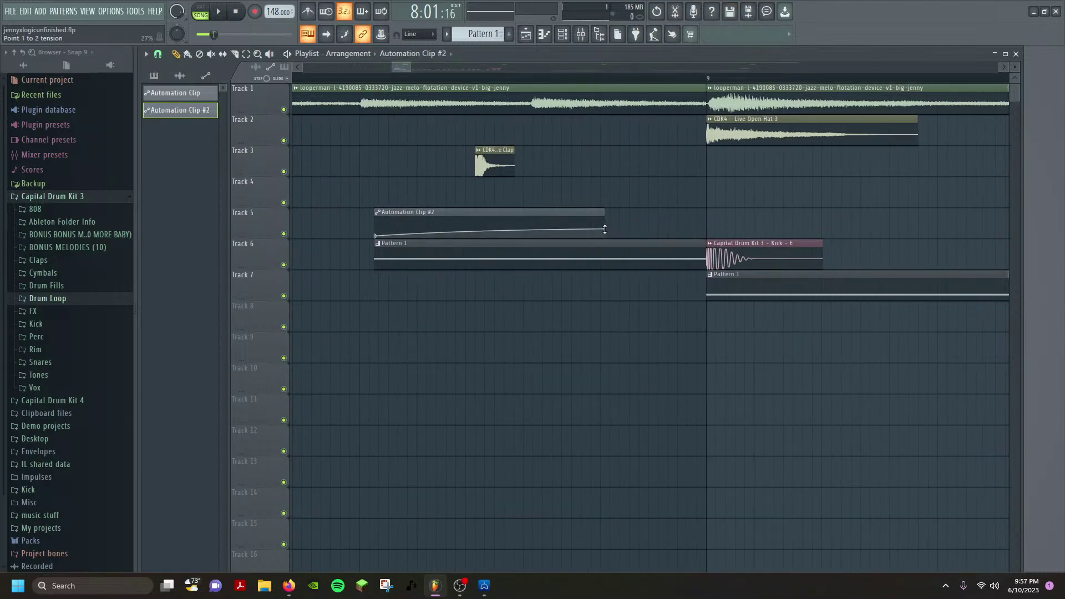
{"action": "left_click_drag", "start_coordinate": [611, 221], "coordinate": [706, 220]}
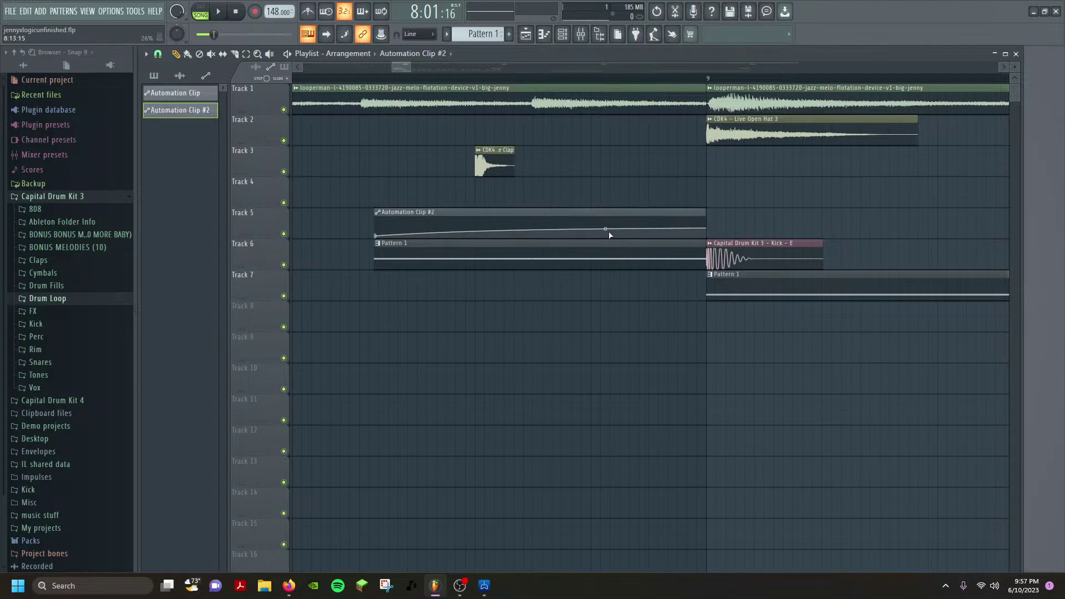
Adjust the automation clip's curve so it rises faster at the start and fine-tune its middle point.
{"action": "left_click_drag", "start_coordinate": [489, 232], "coordinate": [490, 223]}
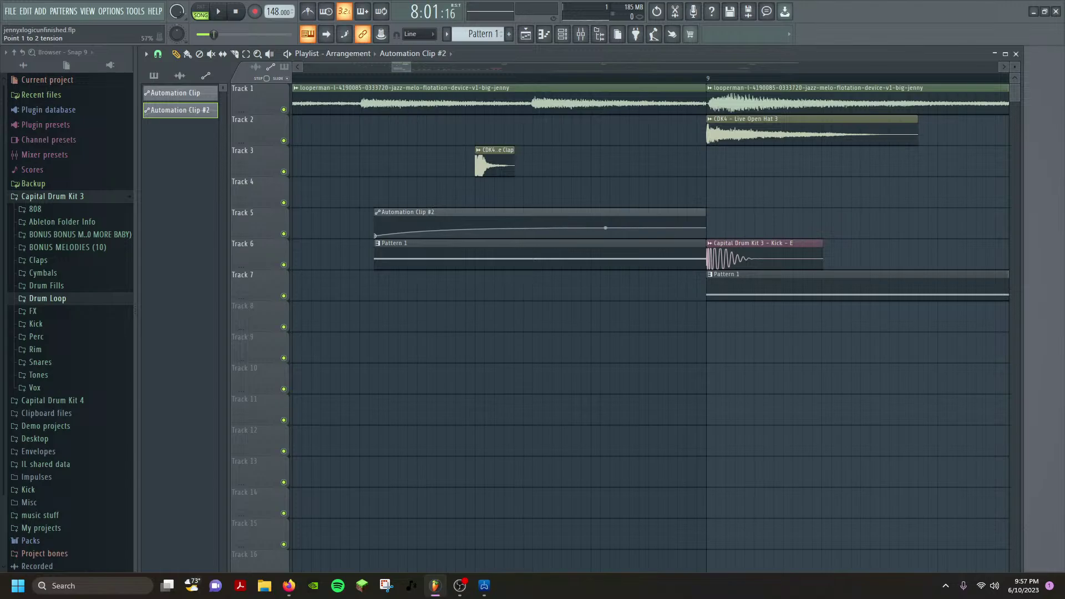
{"action": "left_click_drag", "start_coordinate": [606, 228], "coordinate": [606, 227]}
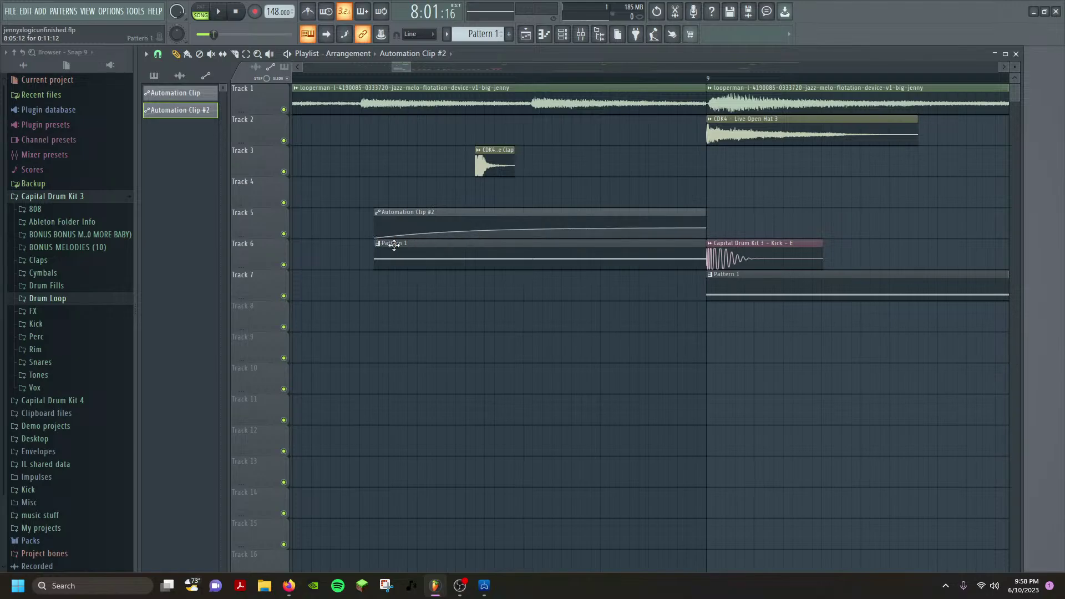
{"action": "left_click_drag", "start_coordinate": [606, 231], "coordinate": [606, 228]}
Open Pattern 1's Clean 808 notes in the piano roll, redraw the last F#5 note, and close the editors.
{"action": "double_click", "coordinate": [406, 264]}
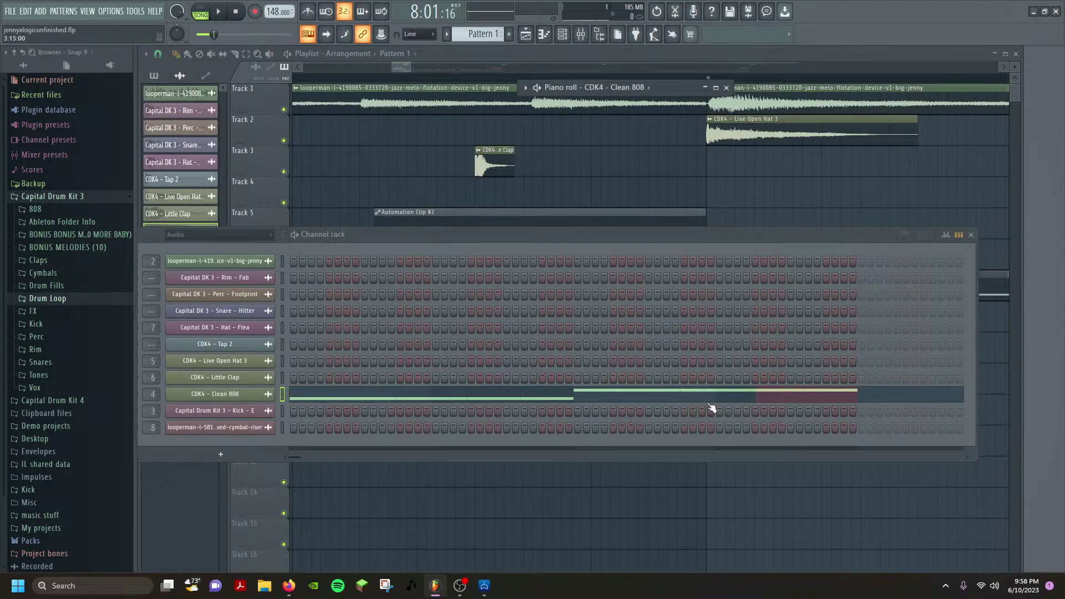
{"action": "left_click", "coordinate": [768, 399]}
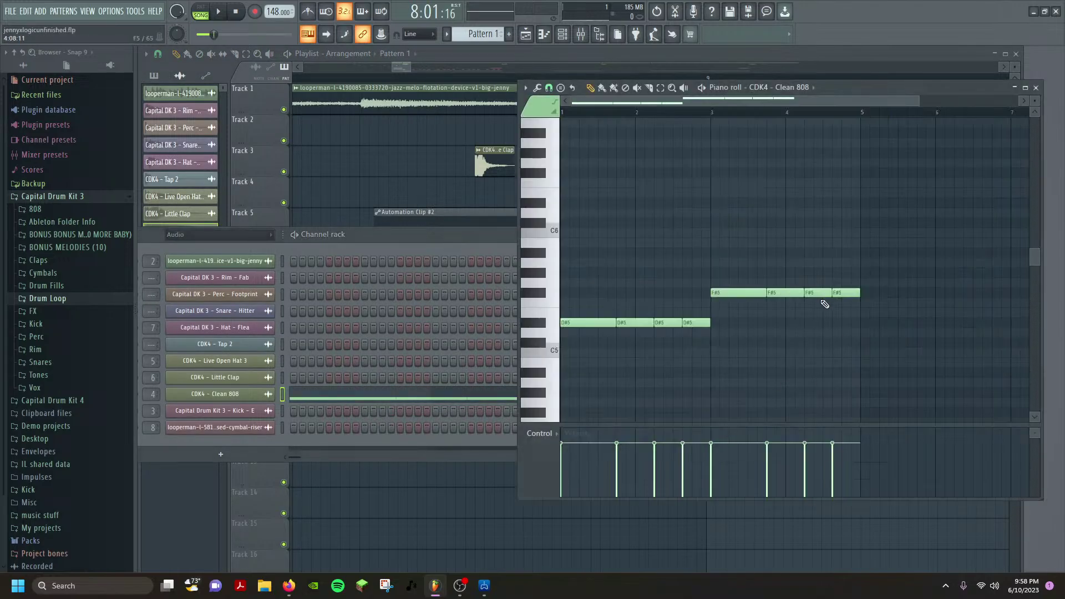
{"action": "right_click", "coordinate": [846, 293]}
{"action": "left_click_drag", "start_coordinate": [831, 293], "coordinate": [846, 293]}
{"action": "left_click", "coordinate": [1037, 89]}
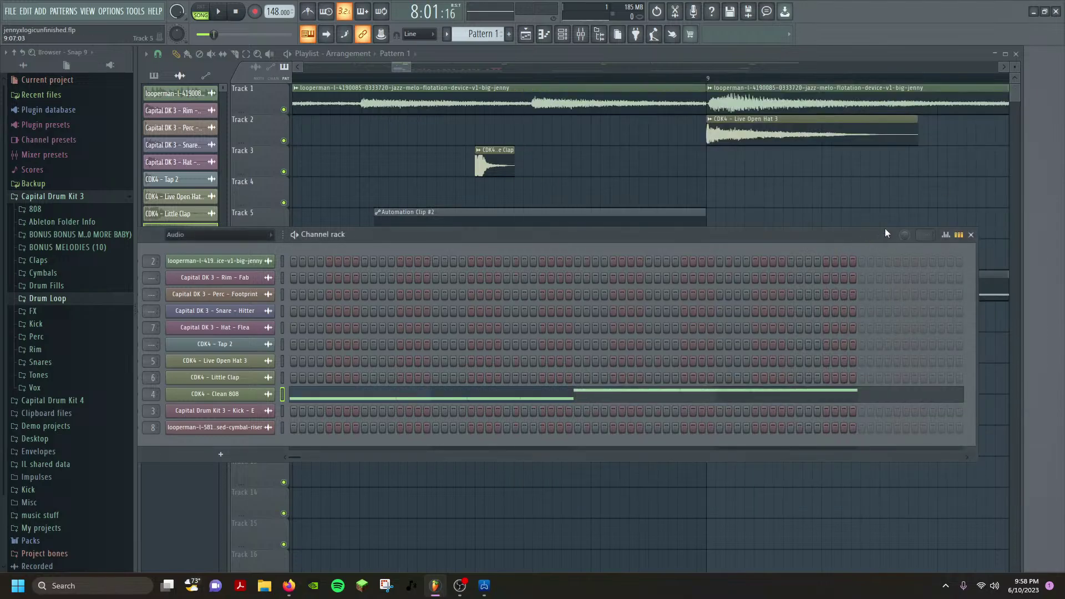
{"action": "left_click", "coordinate": [971, 234]}
Audition the automated 808 lead-in and the start of the drop at bar 9.
{"action": "scroll", "coordinate": [544, 271], "scroll_direction": "down", "scroll_amount": 5}
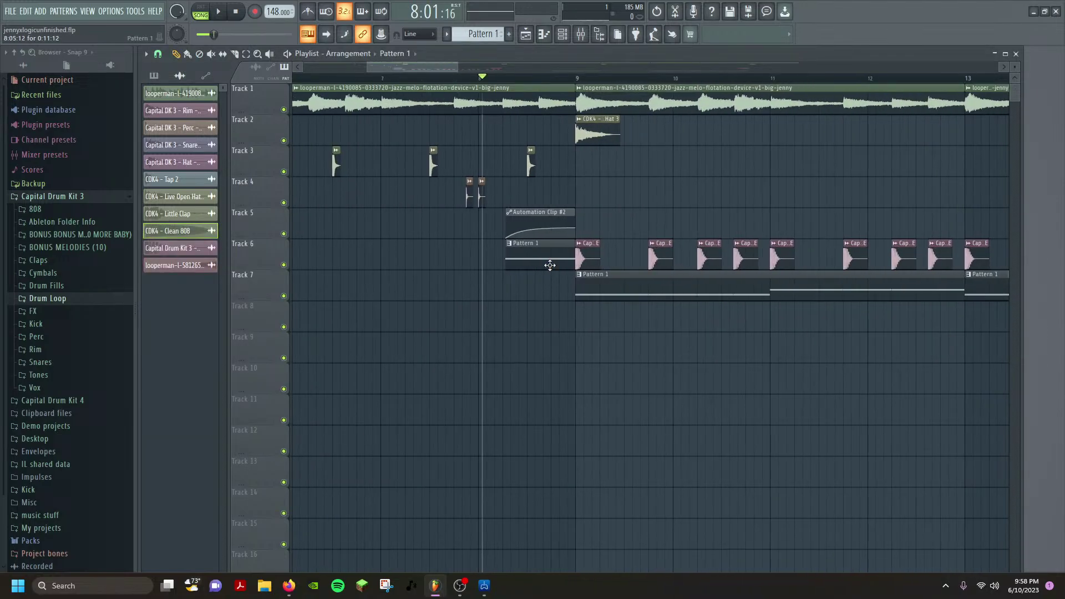
{"action": "key", "text": "space"}
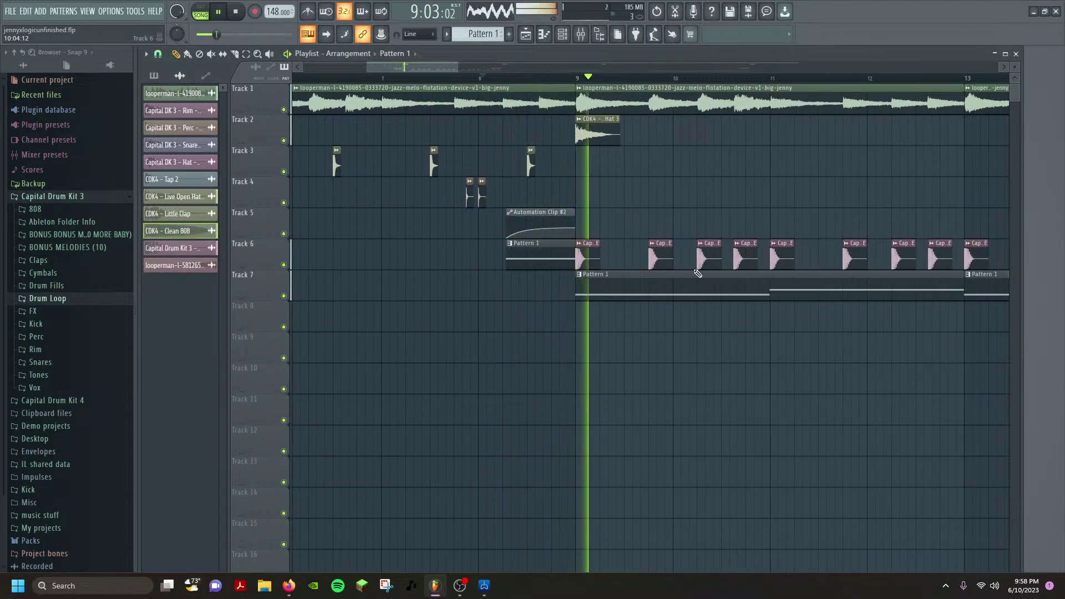
{"action": "key", "text": "space"}
{"action": "left_click", "coordinate": [529, 229]}
{"action": "key", "text": "space"}
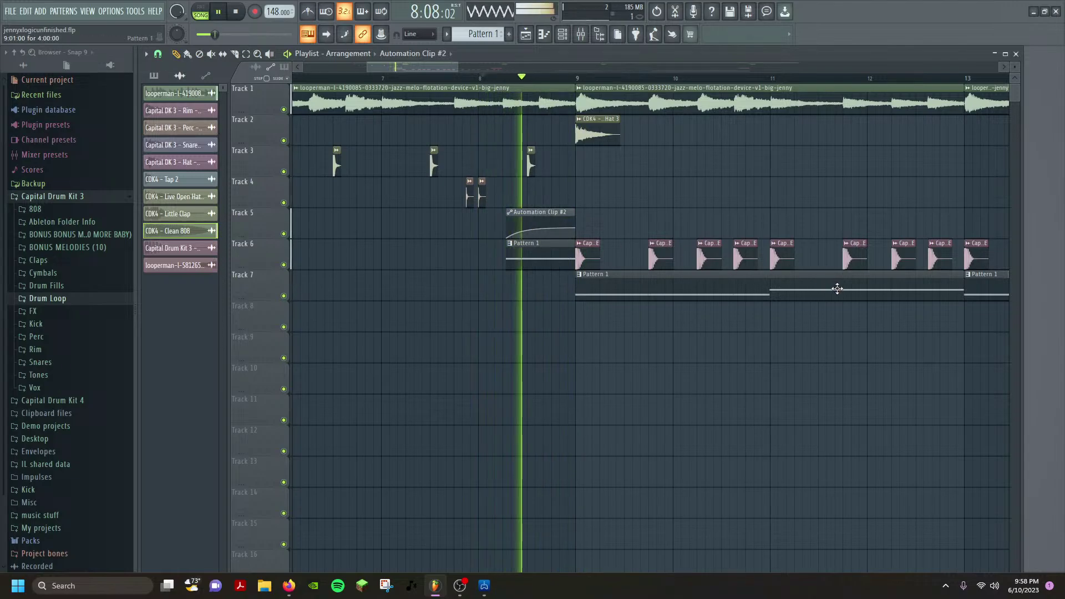
{"action": "key", "text": "space"}
{"action": "left_click", "coordinate": [544, 212]}
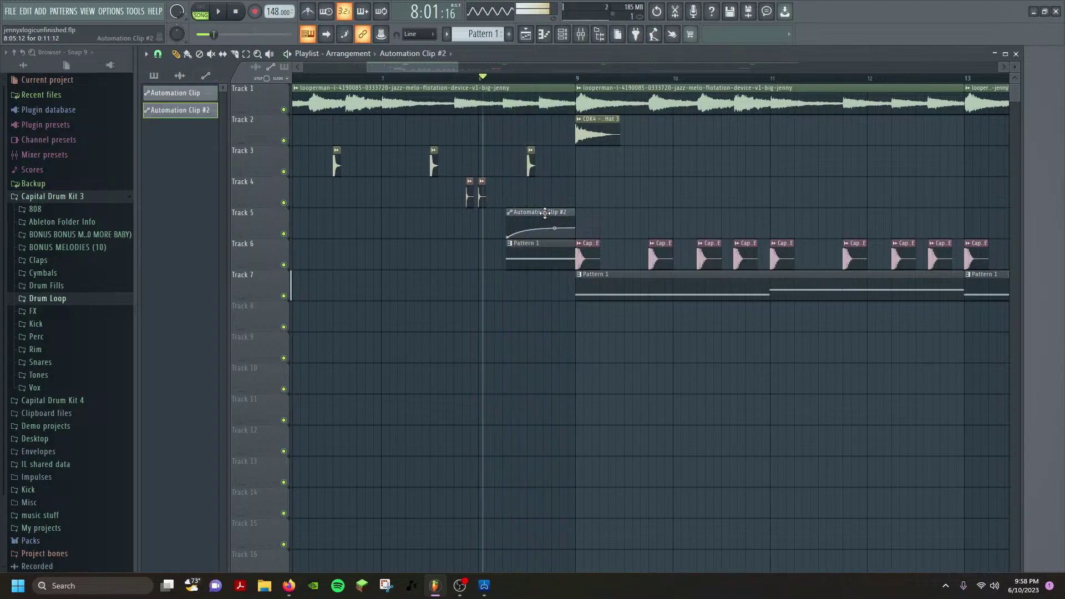
{"action": "right_click", "coordinate": [548, 216]}
{"action": "left_click", "coordinate": [549, 217]}
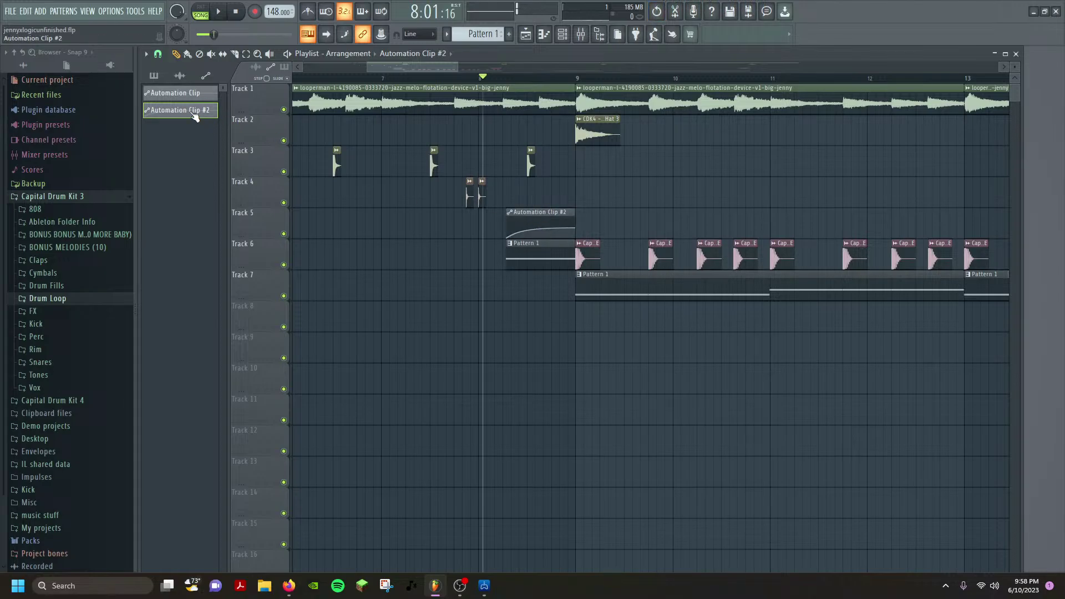
{"action": "left_click_drag", "start_coordinate": [194, 114], "coordinate": [405, 255]}
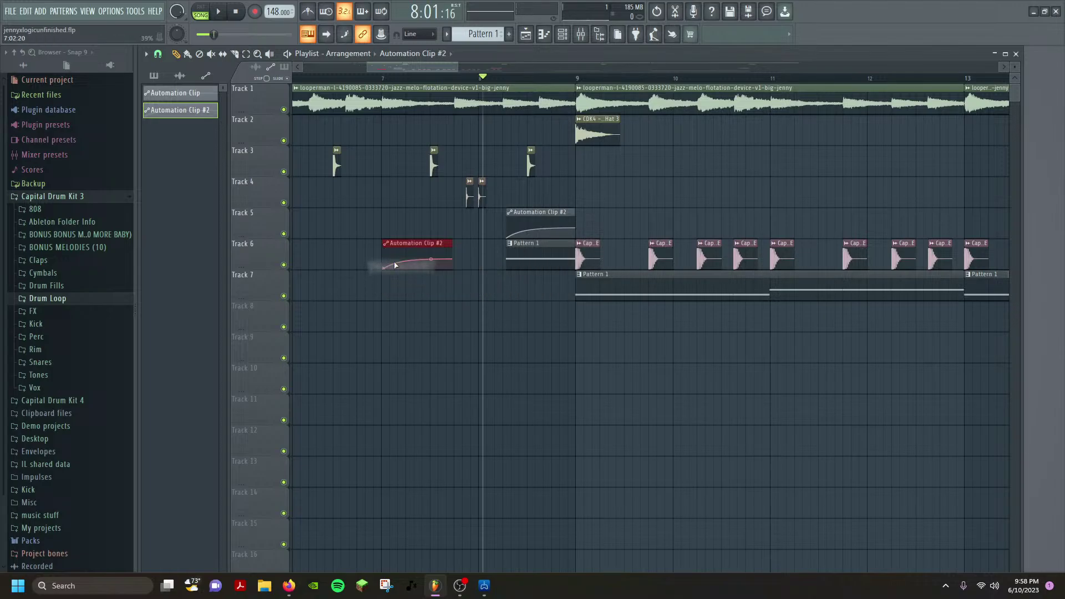
Check the options and channel settings of Automation Clip #2 and close its settings window.
{"action": "scroll", "coordinate": [579, 262], "scroll_direction": "up", "scroll_amount": 3}
{"action": "scroll", "coordinate": [579, 262], "scroll_direction": "up", "scroll_amount": 2}
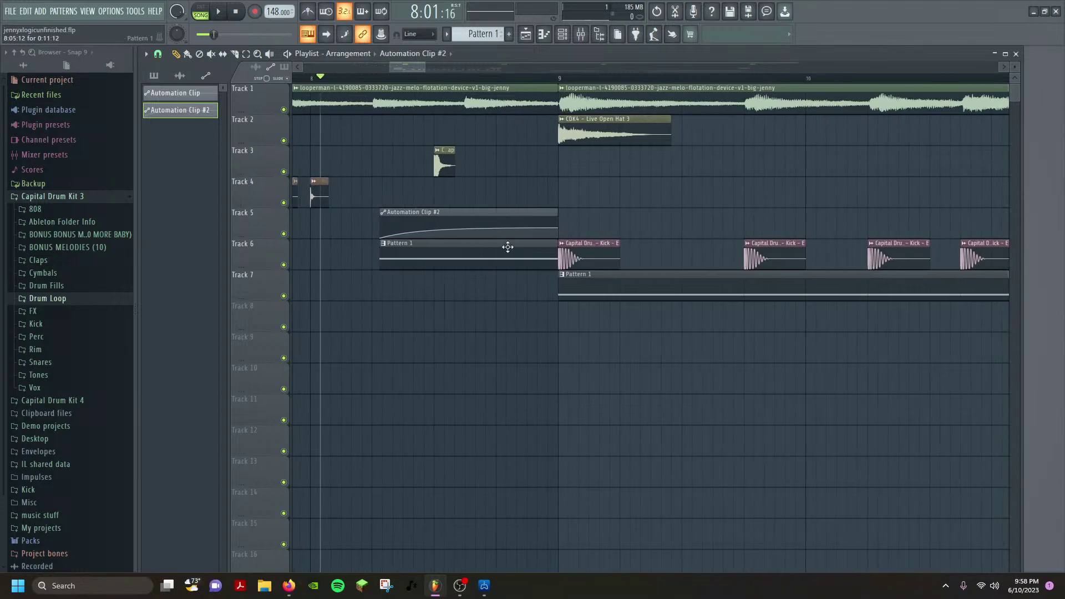
{"action": "right_click", "coordinate": [196, 112]}
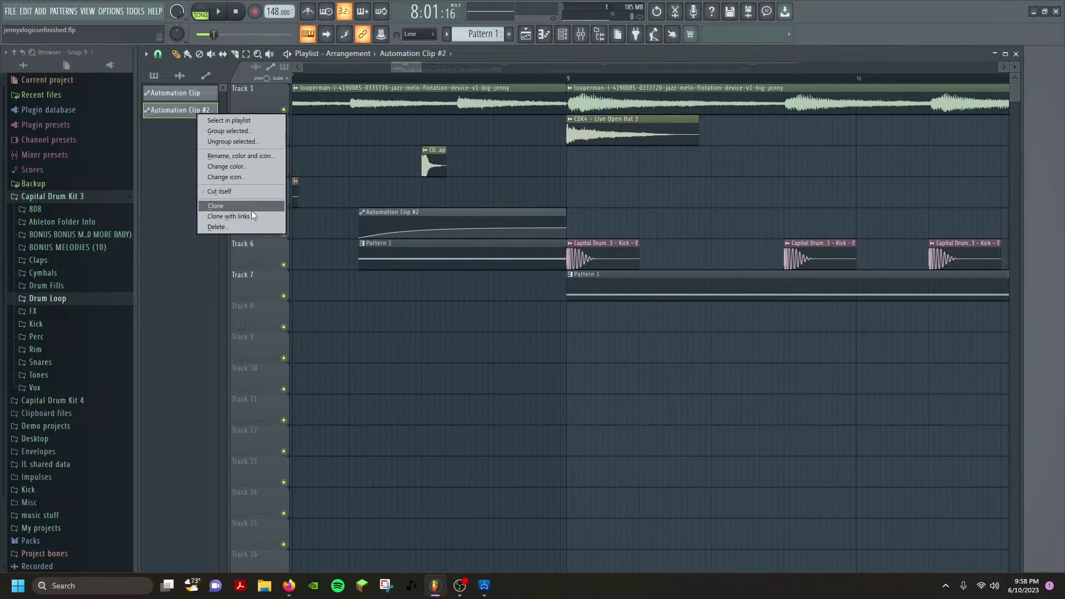
{"action": "left_click", "coordinate": [151, 110]}
{"action": "left_click", "coordinate": [151, 111]}
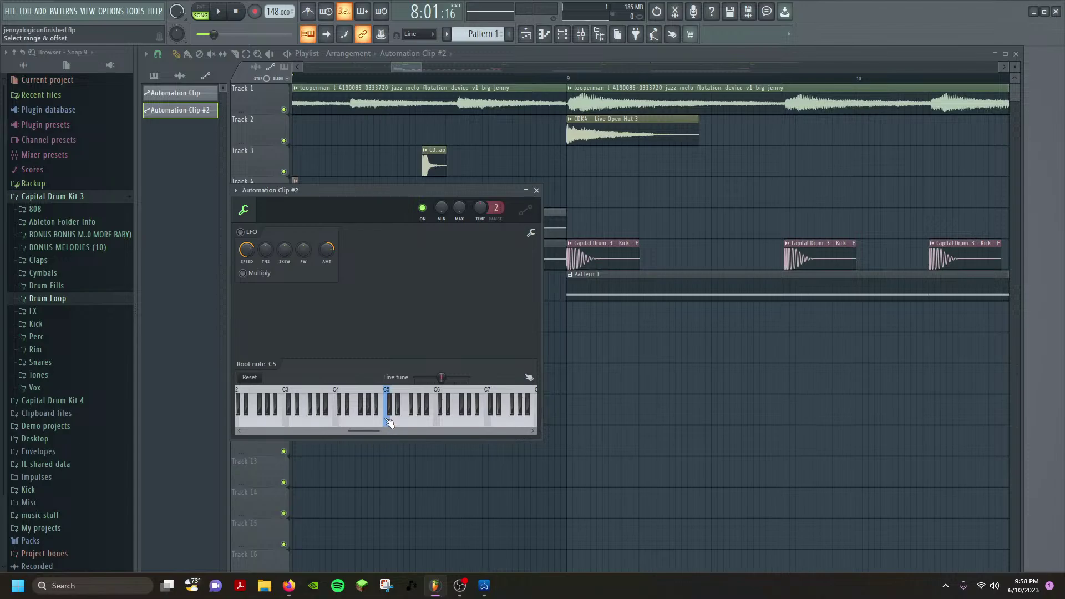
{"action": "left_click", "coordinate": [536, 190]}
Move the automation clip from Track 5 to Track 7, directly below the lead-in Pattern 1 clip, and audition the passage into bar 9.
{"action": "left_click", "coordinate": [359, 78]}
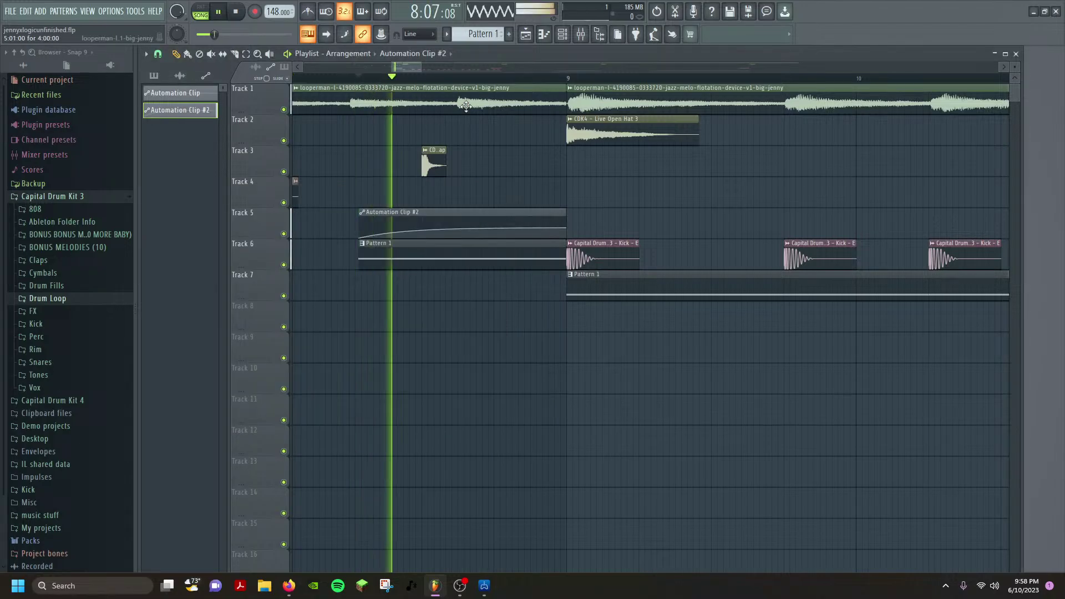
{"action": "key", "text": "space"}
{"action": "scroll", "coordinate": [438, 233], "scroll_direction": "down", "scroll_amount": 3}
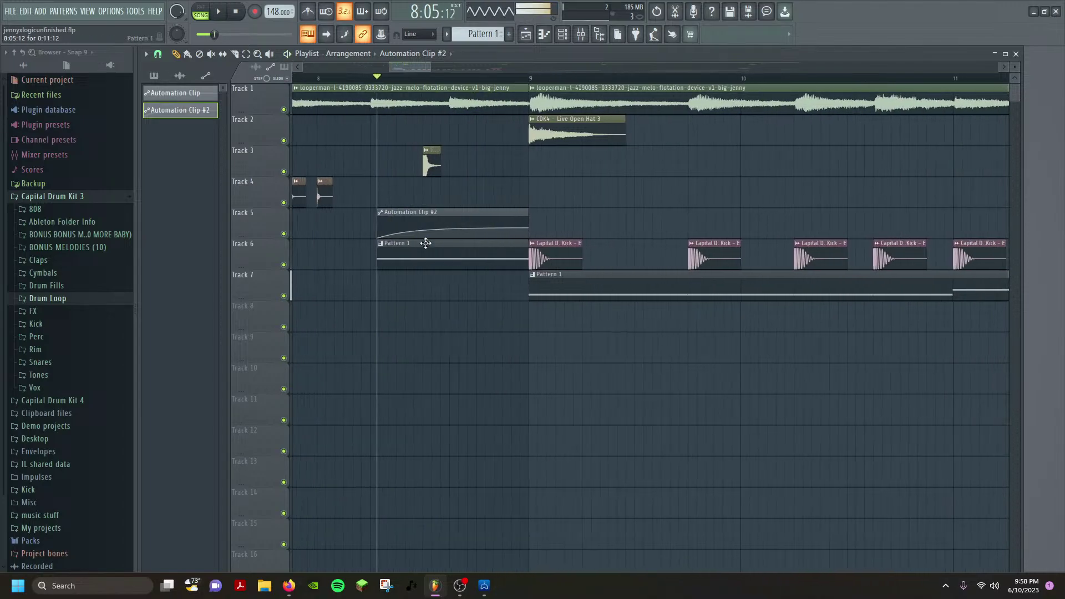
{"action": "left_click_drag", "start_coordinate": [436, 220], "coordinate": [435, 285]}
{"action": "key", "text": "space"}
{"action": "key", "text": "space"}
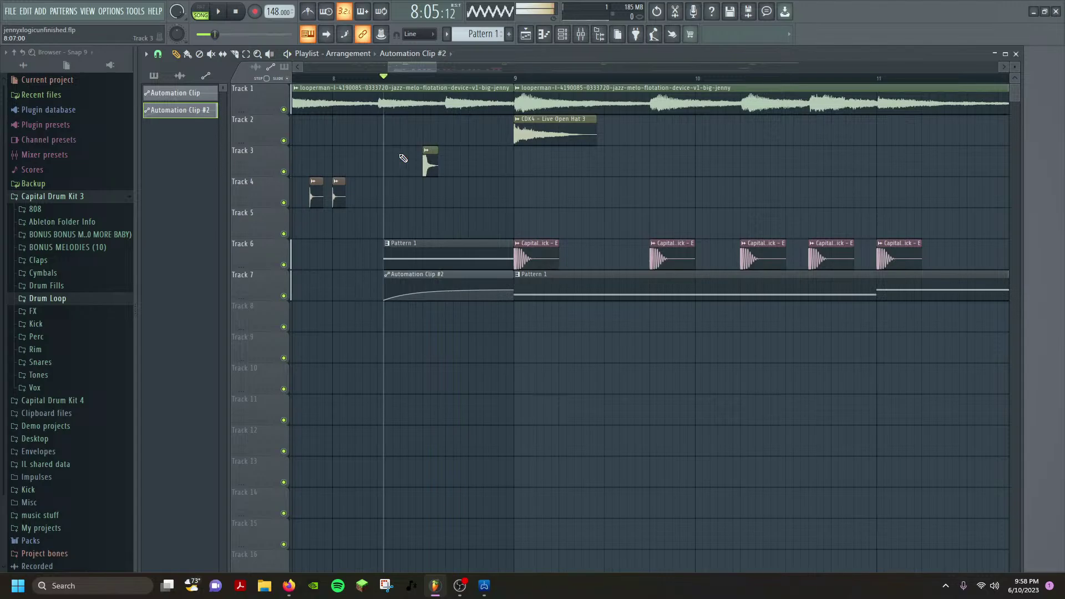
{"action": "left_click", "coordinate": [328, 78]}
{"action": "key", "text": "space"}
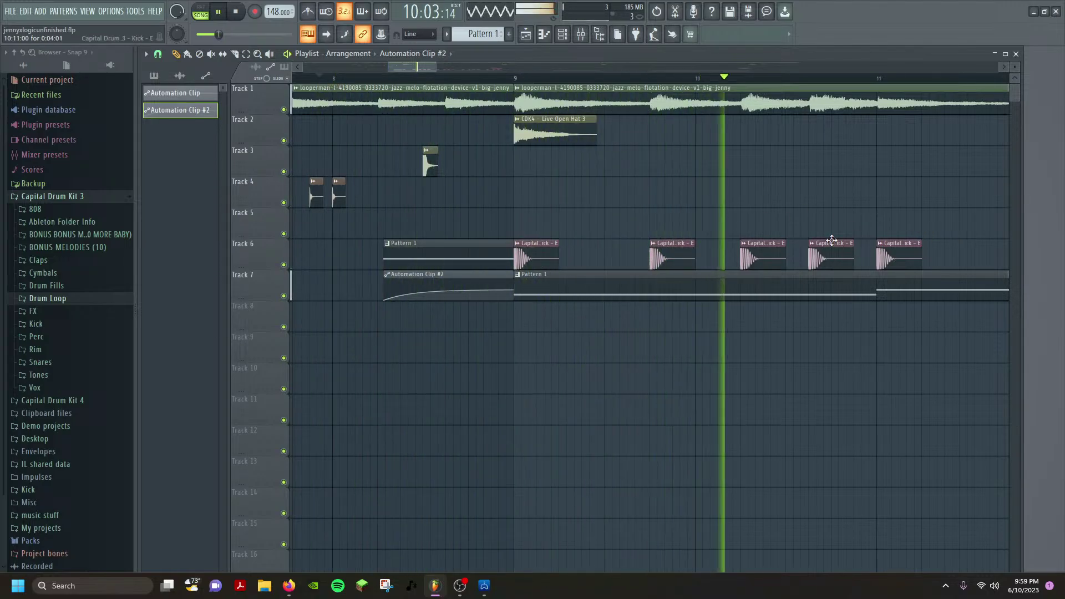
Extend the start of the lead-in Pattern 1 clip on Track 6 slightly earlier and audition the passage.
{"action": "key", "text": "space"}
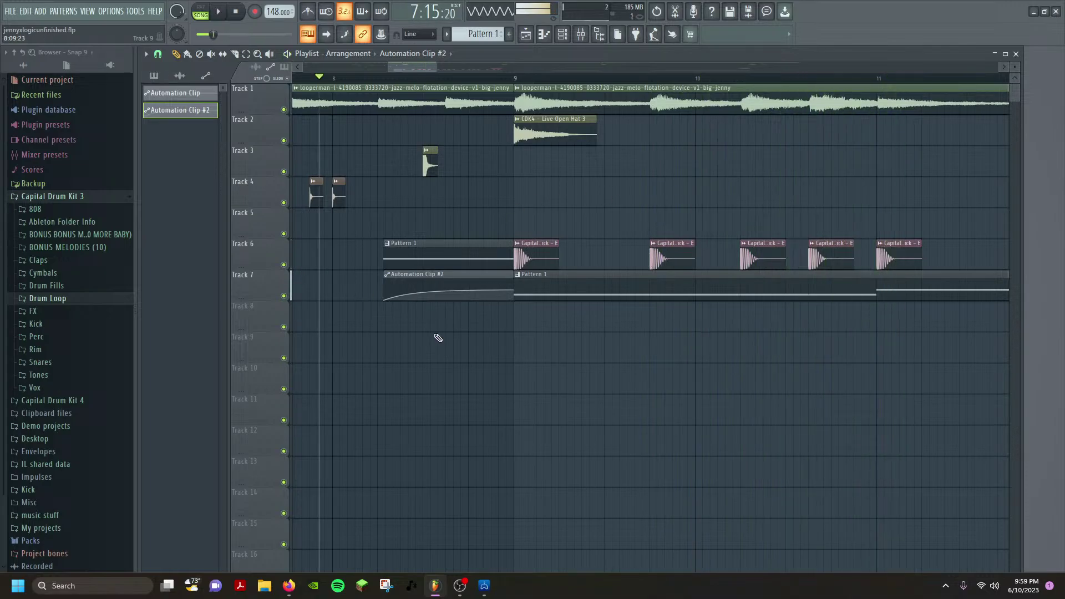
{"action": "scroll", "coordinate": [438, 337], "scroll_direction": "down", "scroll_amount": 2}
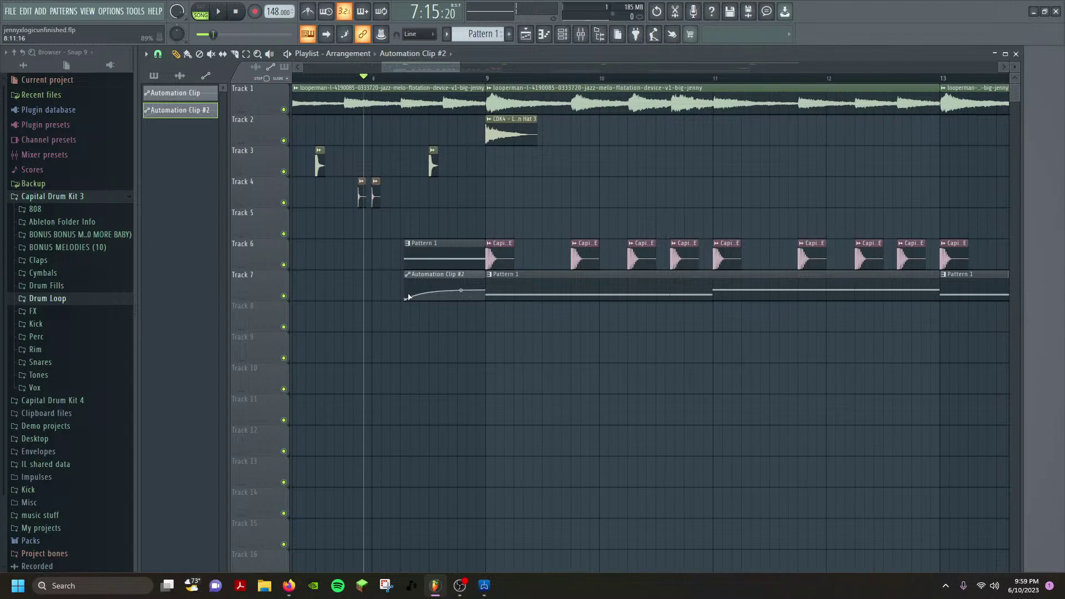
{"action": "scroll", "coordinate": [420, 270], "scroll_direction": "up", "scroll_amount": 3}
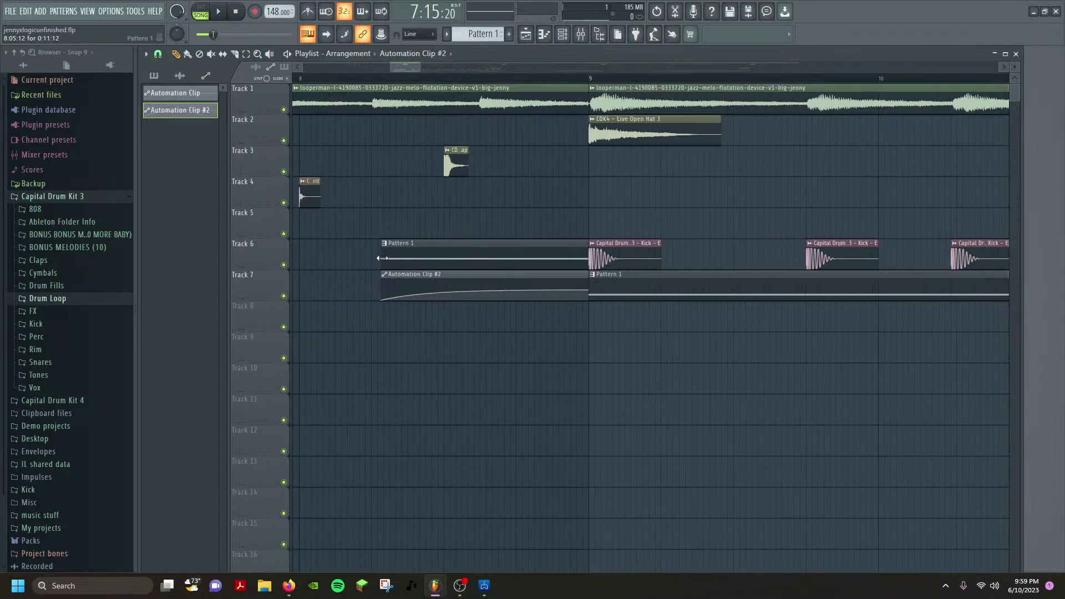
{"action": "left_click_drag", "start_coordinate": [382, 258], "coordinate": [371, 258]}
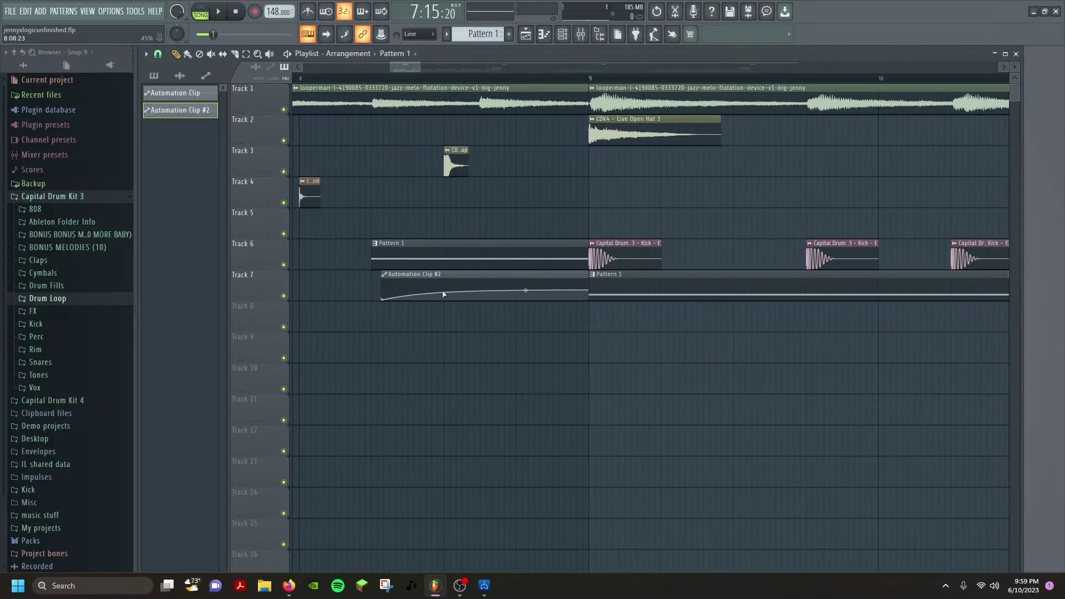
{"action": "scroll", "coordinate": [355, 240], "scroll_direction": "down", "scroll_amount": 2}
{"action": "scroll", "coordinate": [366, 222], "scroll_direction": "down", "scroll_amount": 3}
{"action": "key", "text": "space"}
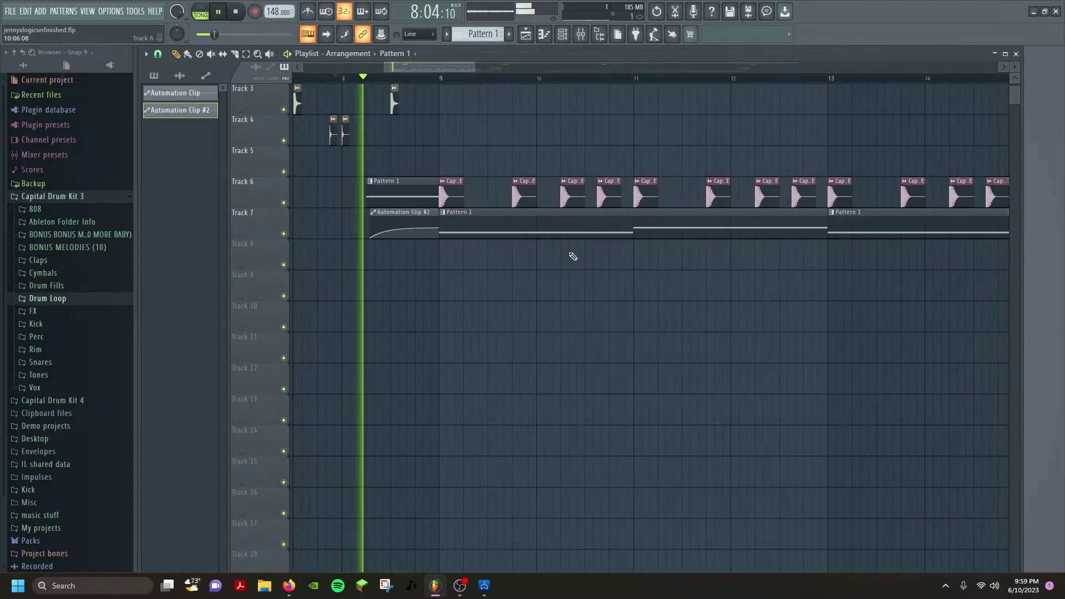
{"action": "key", "text": "space"}
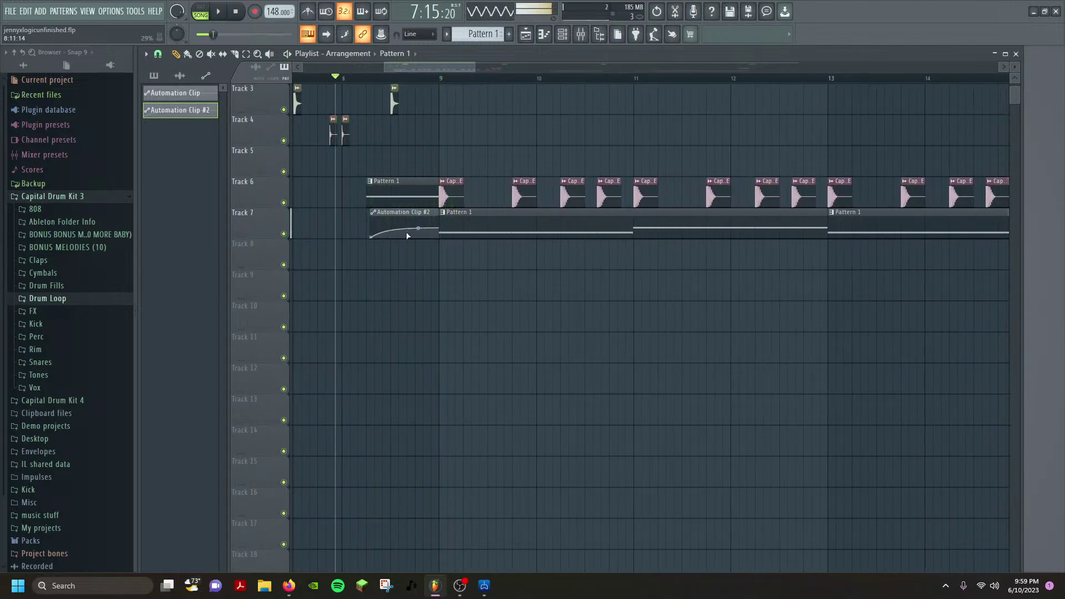
Adjust the starting point and curve tension of Automation Clip #2 on Track 7 for a more gradual rise.
{"action": "left_click", "coordinate": [374, 239]}
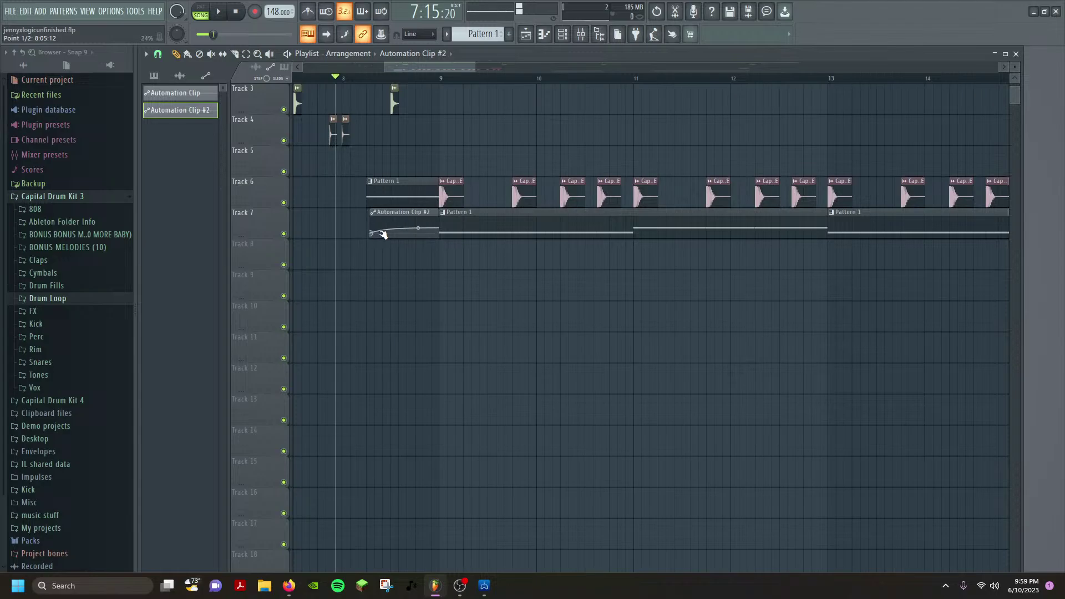
{"action": "left_click_drag", "start_coordinate": [382, 234], "coordinate": [408, 240]}
{"action": "left_click", "coordinate": [365, 37]}
{"action": "scroll", "coordinate": [433, 217], "scroll_direction": "up", "scroll_amount": 5}
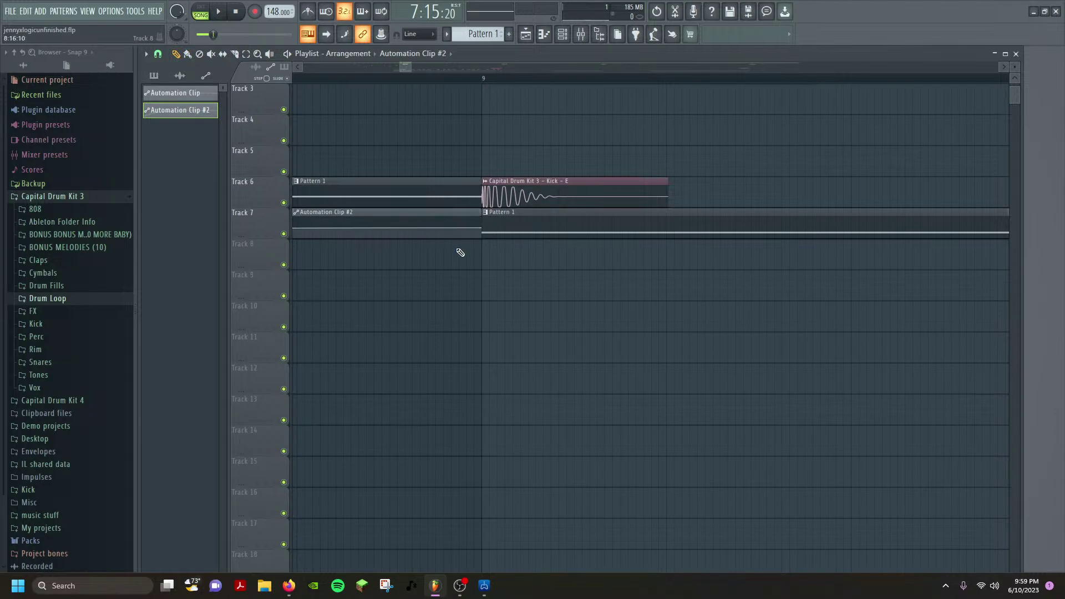
{"action": "scroll", "coordinate": [456, 248], "scroll_direction": "down", "scroll_amount": 2}
{"action": "scroll", "coordinate": [427, 235], "scroll_direction": "down", "scroll_amount": 1}
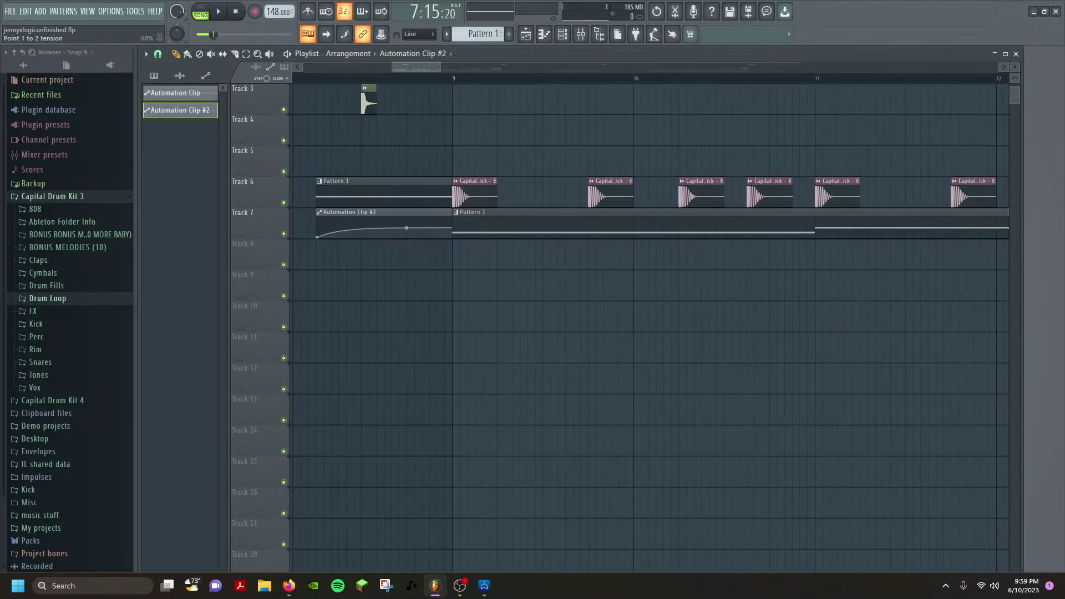
{"action": "left_click_drag", "start_coordinate": [406, 228], "coordinate": [407, 244]}
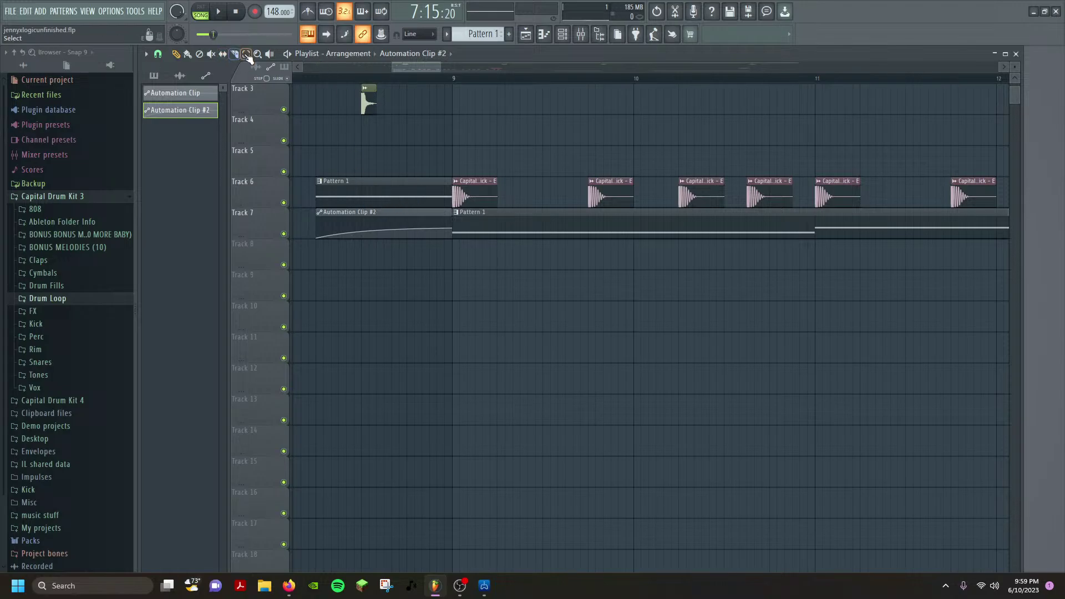
Select the lead-in Pattern 1 clip and Automation Clip #2 together and audition the passage.
{"action": "left_click_drag", "start_coordinate": [350, 245], "coordinate": [324, 109]}
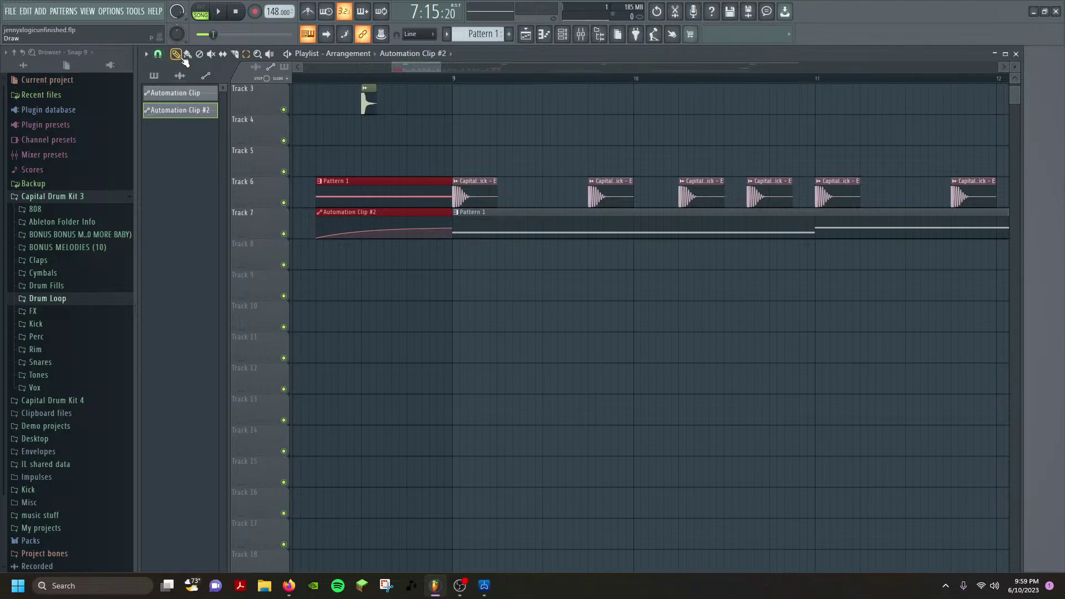
{"action": "left_click", "coordinate": [364, 35]}
{"action": "key", "text": "space"}
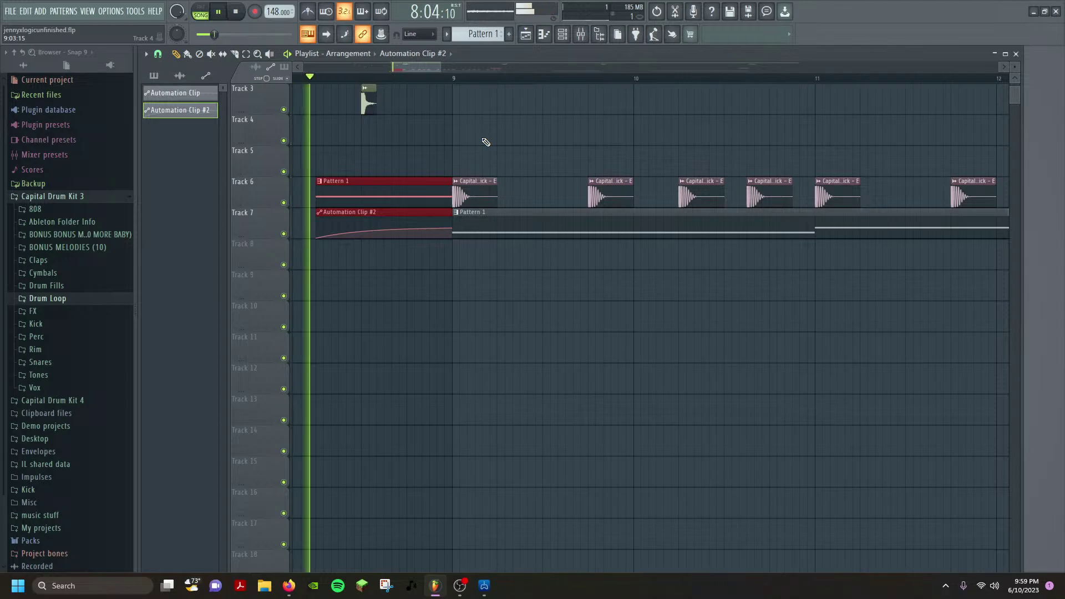
{"action": "key", "text": "space"}
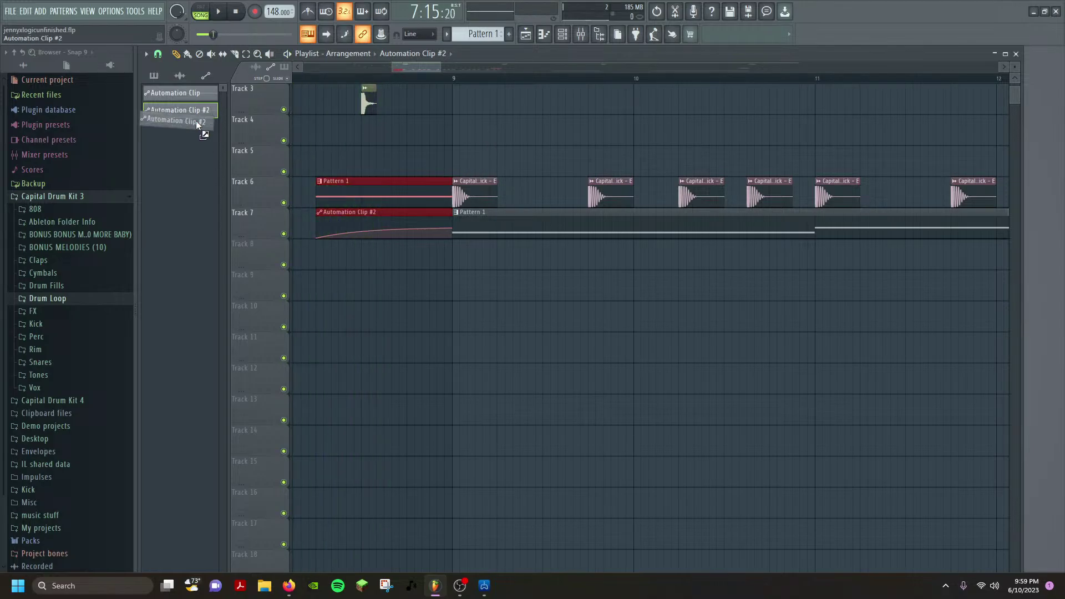
Overlay a copy of Automation Clip #2 on the lead-in Pattern 1 clip on Track 6 and shape its curve with a midpoint at 8:09:00.
{"action": "left_click_drag", "start_coordinate": [195, 121], "coordinate": [471, 175]}
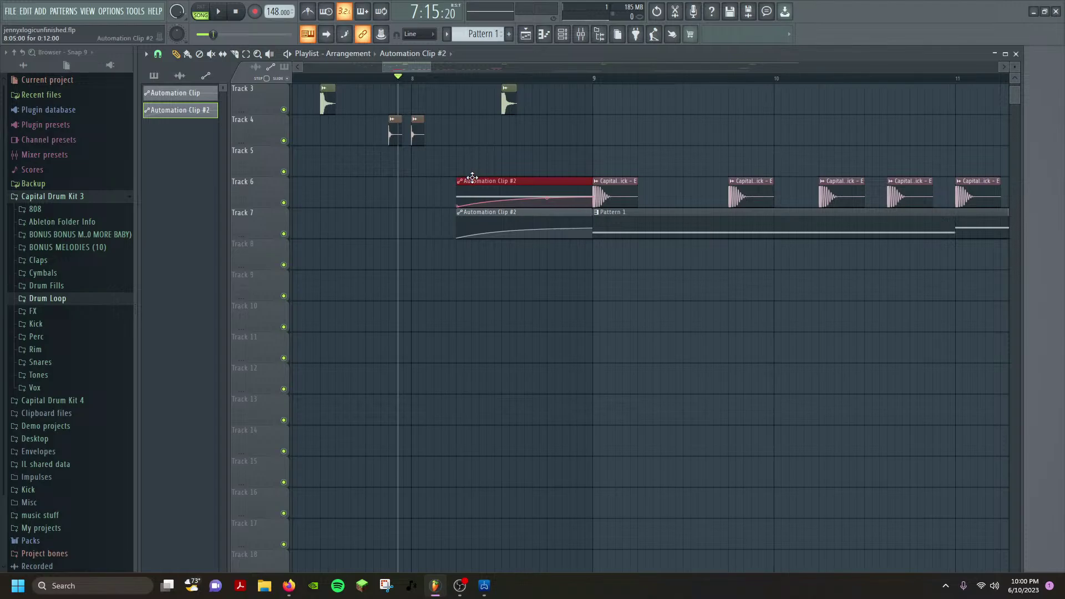
{"action": "left_click_drag", "start_coordinate": [502, 229], "coordinate": [515, 233]}
{"action": "key", "text": "ctrl+z"}
{"action": "key", "text": "ctrl+z"}
{"action": "key", "text": "ctrl+z"}
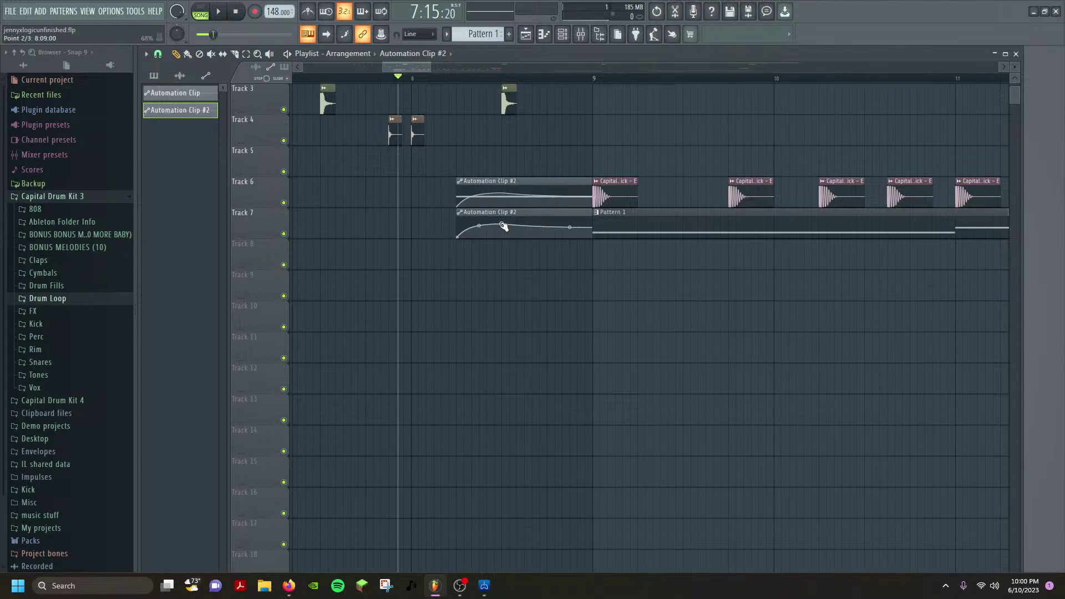
{"action": "left_click_drag", "start_coordinate": [504, 224], "coordinate": [507, 230]}
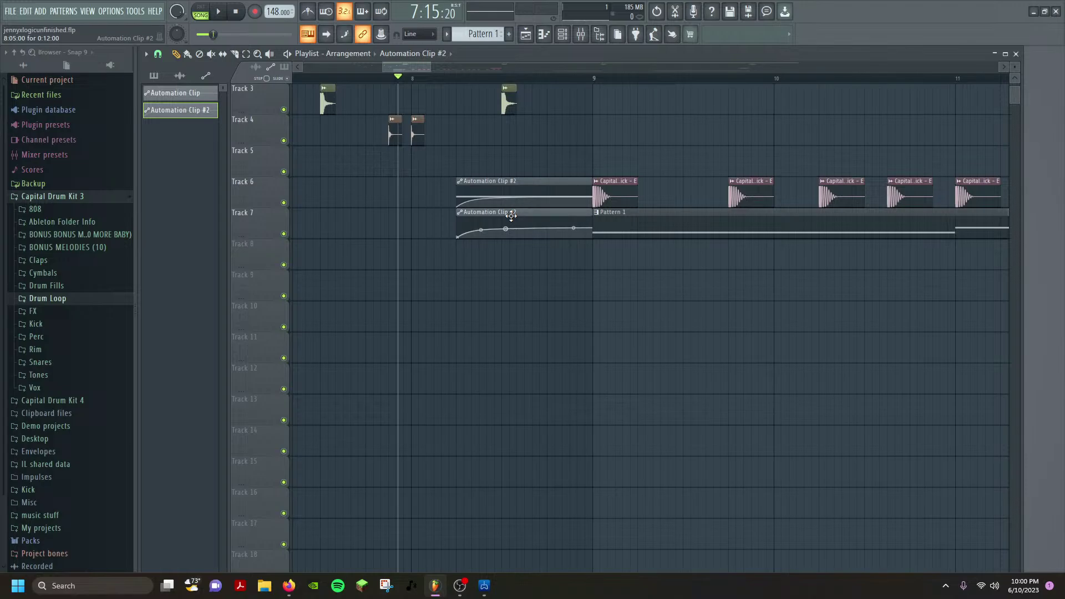
Delete the Automation Clip #2 instances from Tracks 7 and 6, auditioning the lead-in between the two deletions.
{"action": "right_click", "coordinate": [522, 213]}
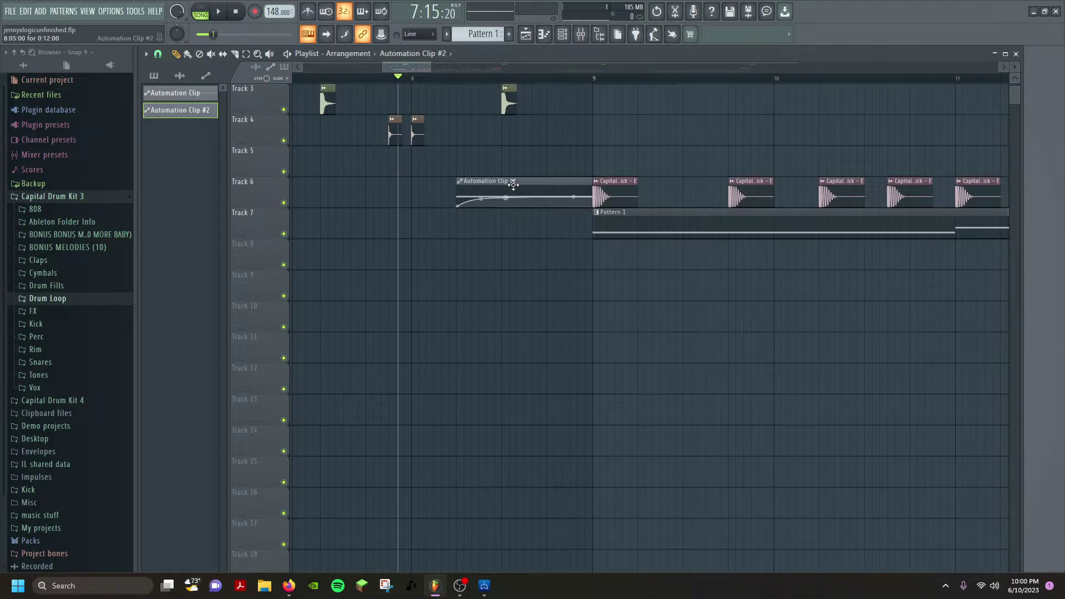
{"action": "key", "text": "space"}
{"action": "key", "text": "space"}
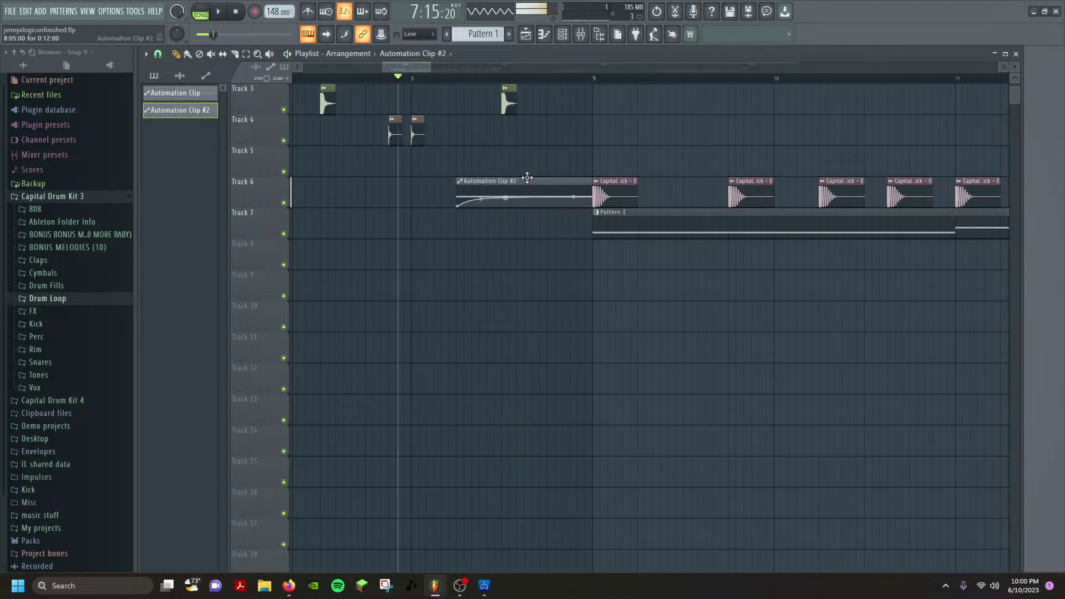
{"action": "right_click", "coordinate": [525, 179]}
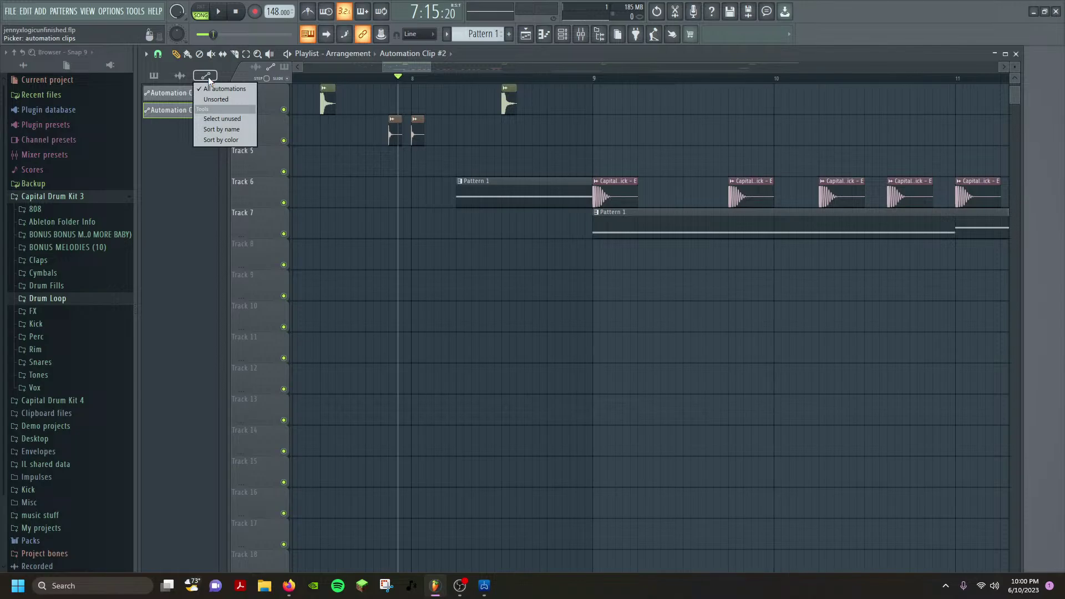
{"action": "left_click", "coordinate": [213, 80]}
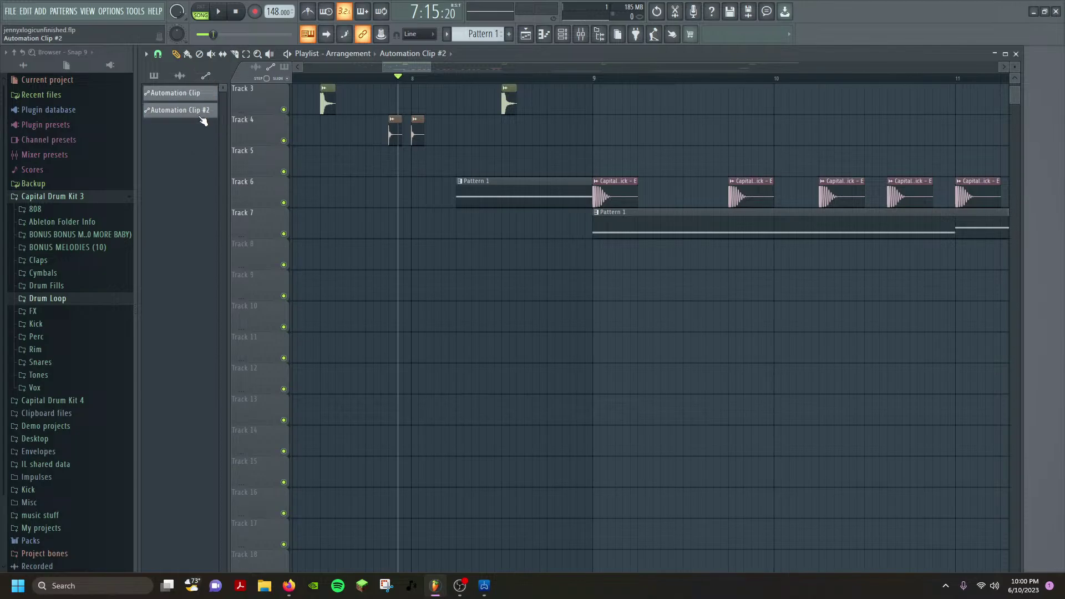
{"action": "left_click", "coordinate": [206, 111]}
{"action": "left_click", "coordinate": [204, 95]}
{"action": "right_click", "coordinate": [196, 93]}
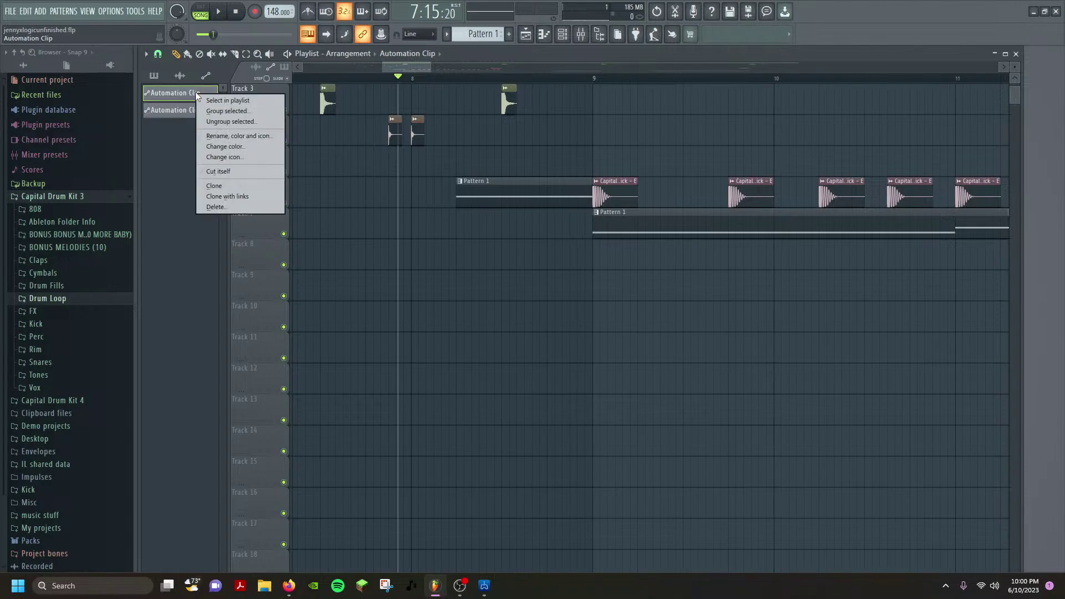
{"action": "left_click", "coordinate": [189, 97]}
{"action": "left_click", "coordinate": [194, 111]}
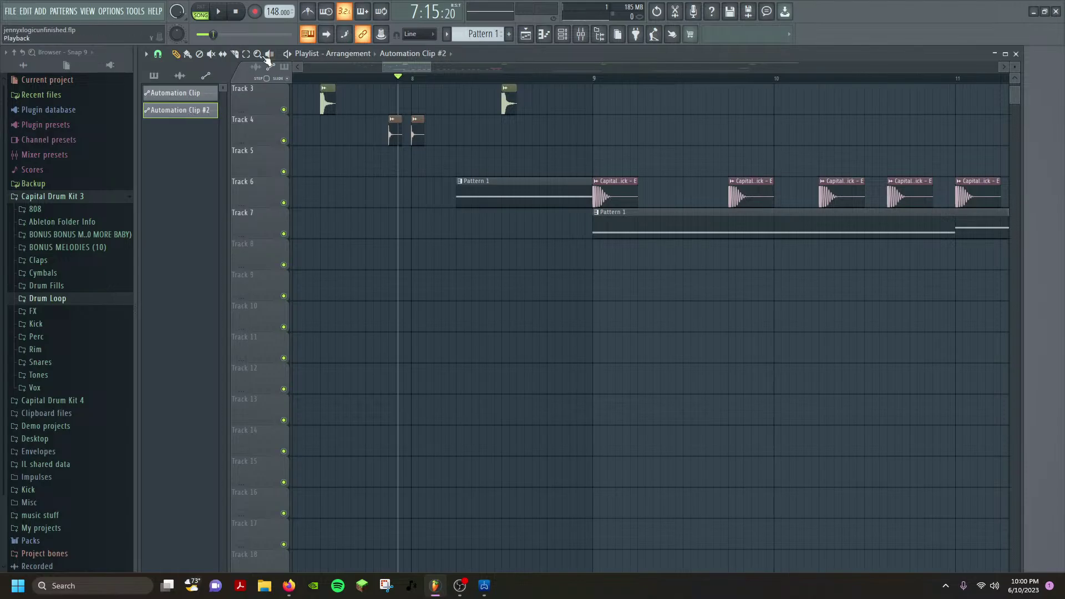
Select the lead-in Pattern 1 clip on Track 6 and put Automation Clip #2 into a new picker group named "open".
{"action": "left_click", "coordinate": [247, 55]}
{"action": "left_click", "coordinate": [472, 206]}
{"action": "right_click", "coordinate": [194, 112]}
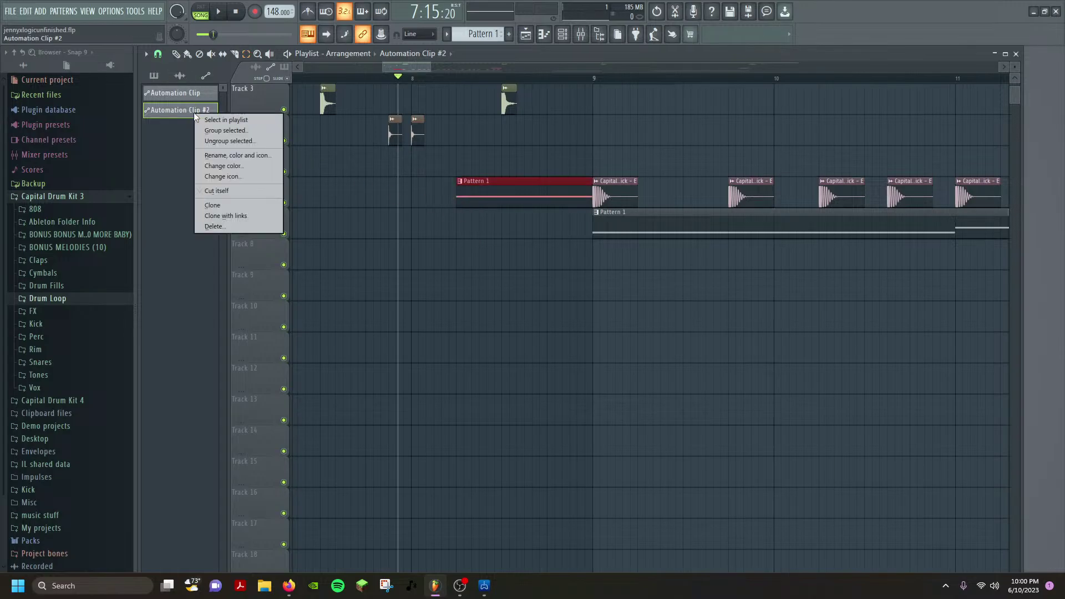
{"action": "left_click", "coordinate": [216, 130]}
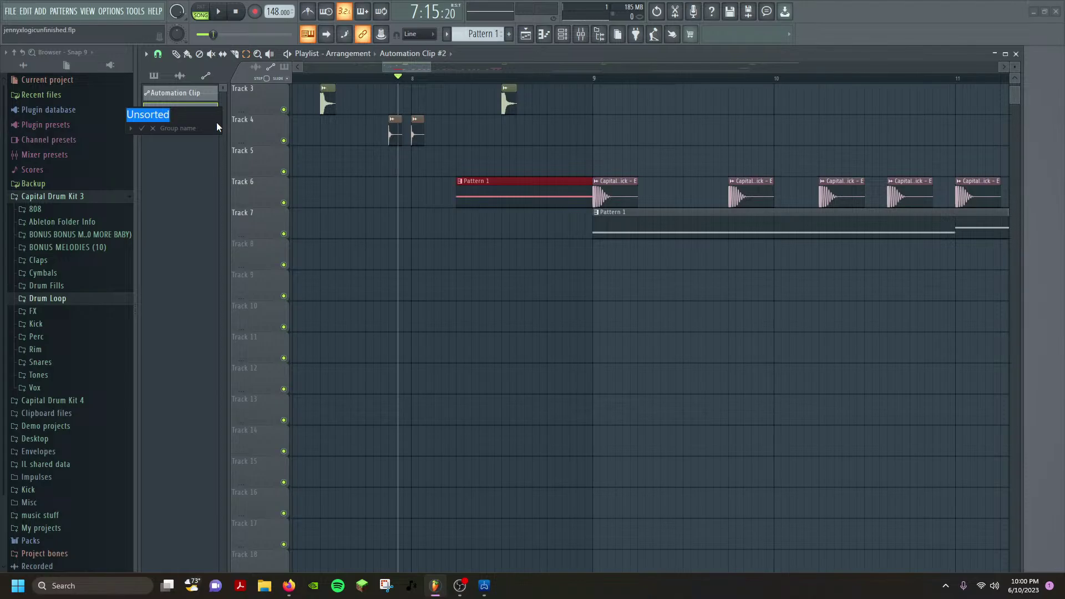
{"action": "type", "text": "auto"}
{"action": "key", "text": "Return"}
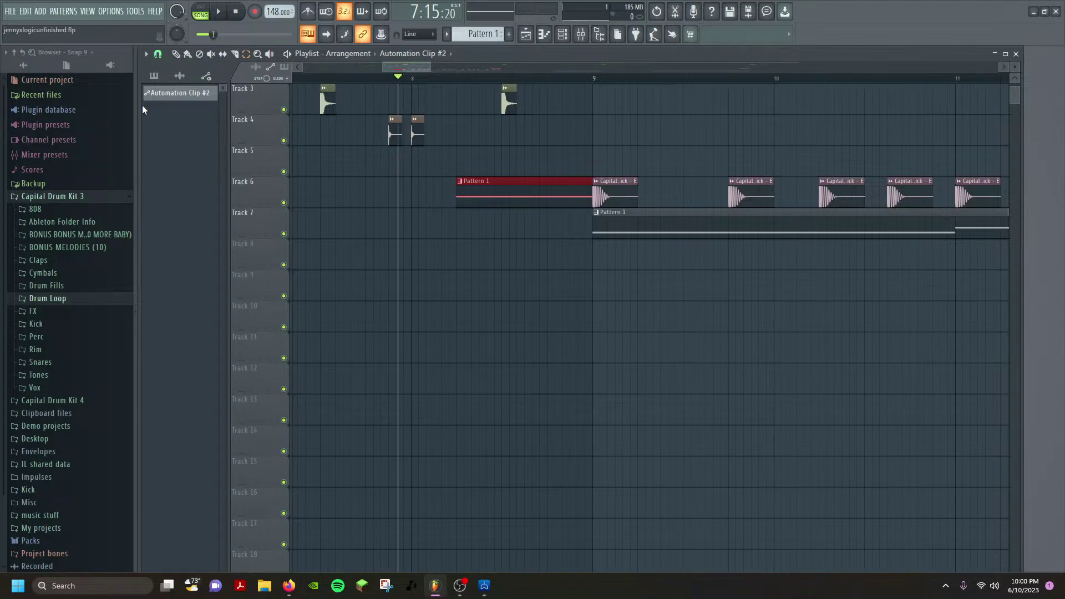
Show all automations in the picker again and deselect the lead-in Pattern 1 clip.
{"action": "left_click", "coordinate": [206, 76]}
{"action": "left_click", "coordinate": [224, 90]}
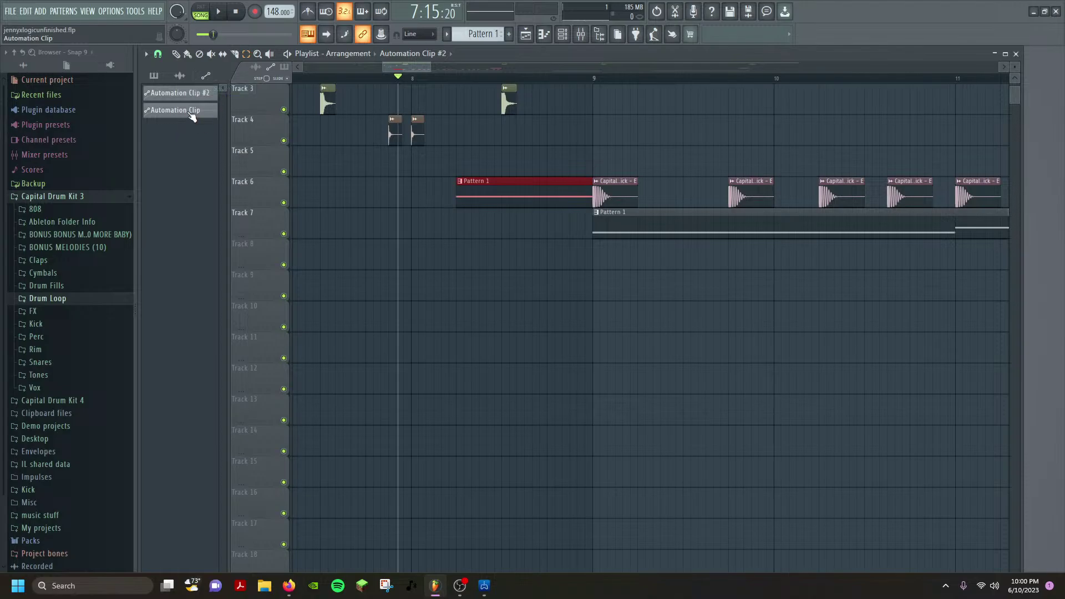
{"action": "left_click", "coordinate": [207, 77]}
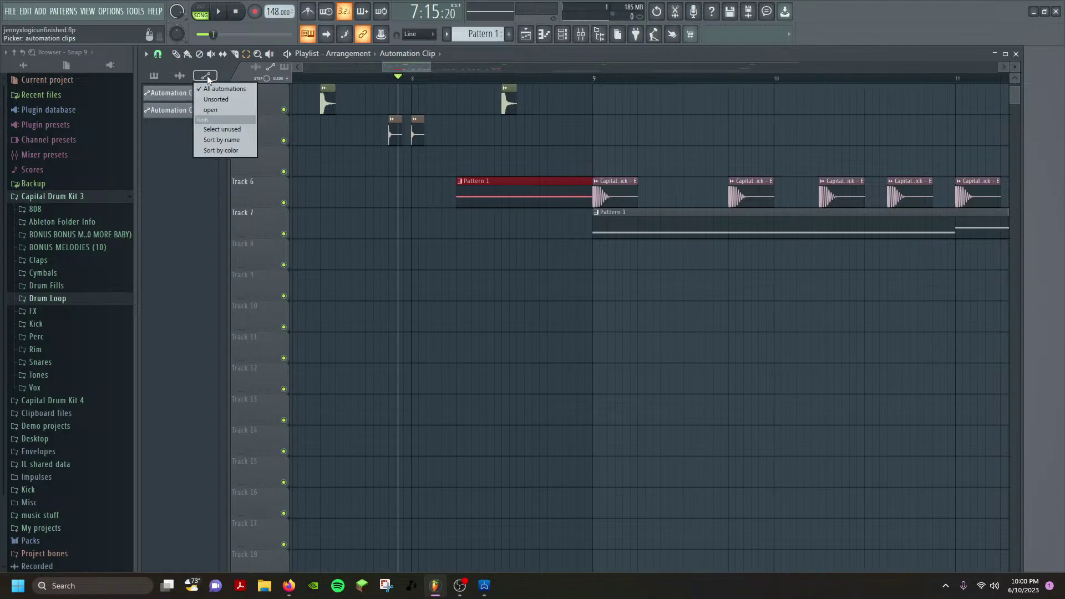
{"action": "left_click", "coordinate": [207, 78]}
{"action": "left_click", "coordinate": [504, 173]}
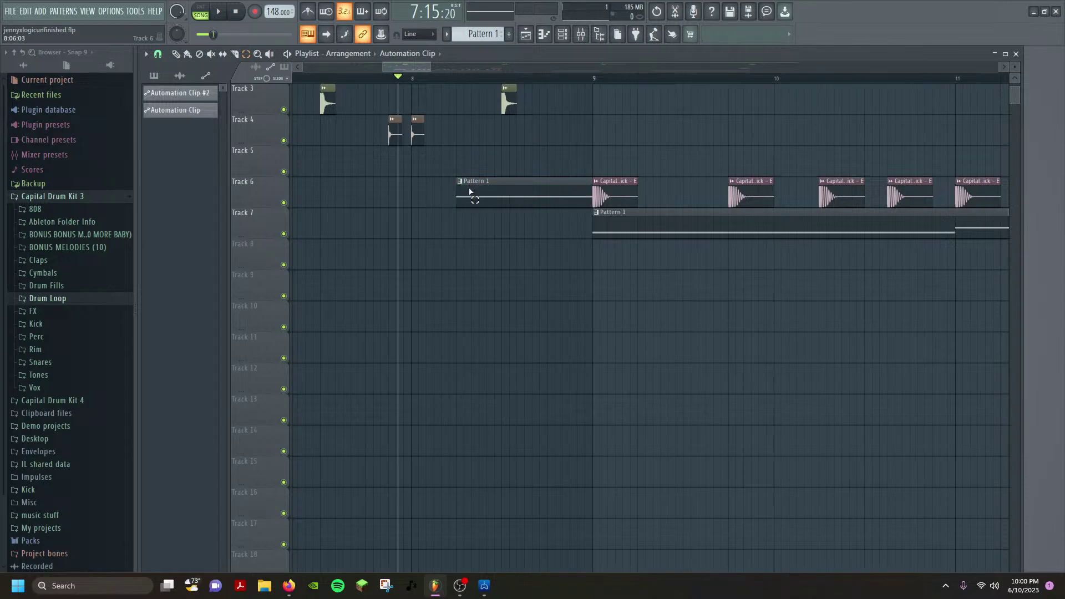
Switch to Firefox, search Google for "how to create a fade in effect on fl studio", and move the browser window fully into view.
{"action": "mouse_move", "coordinate": [289, 585]}
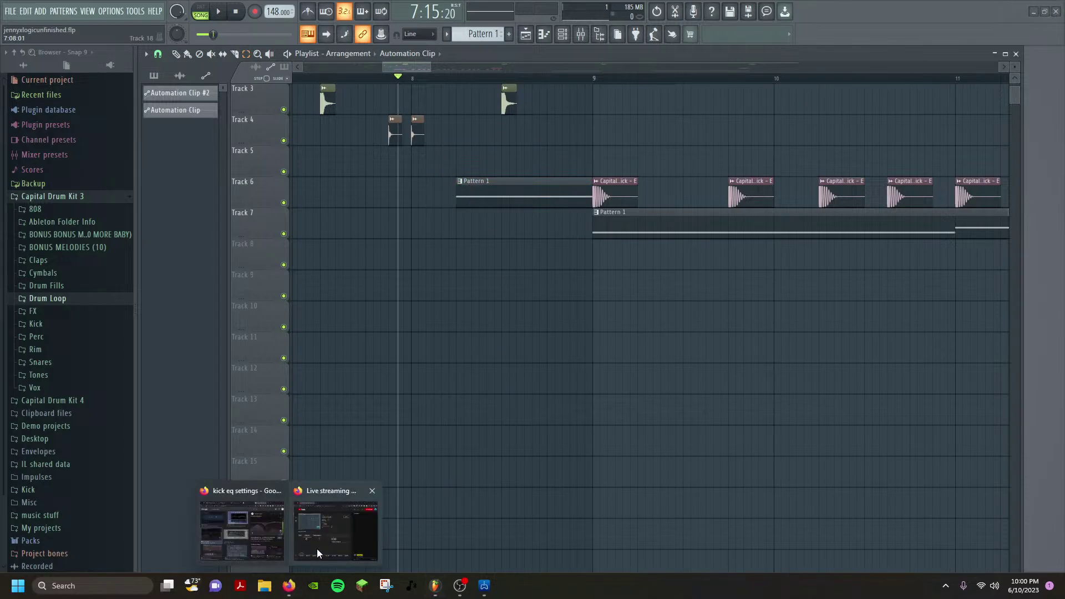
{"action": "left_click", "coordinate": [242, 531]}
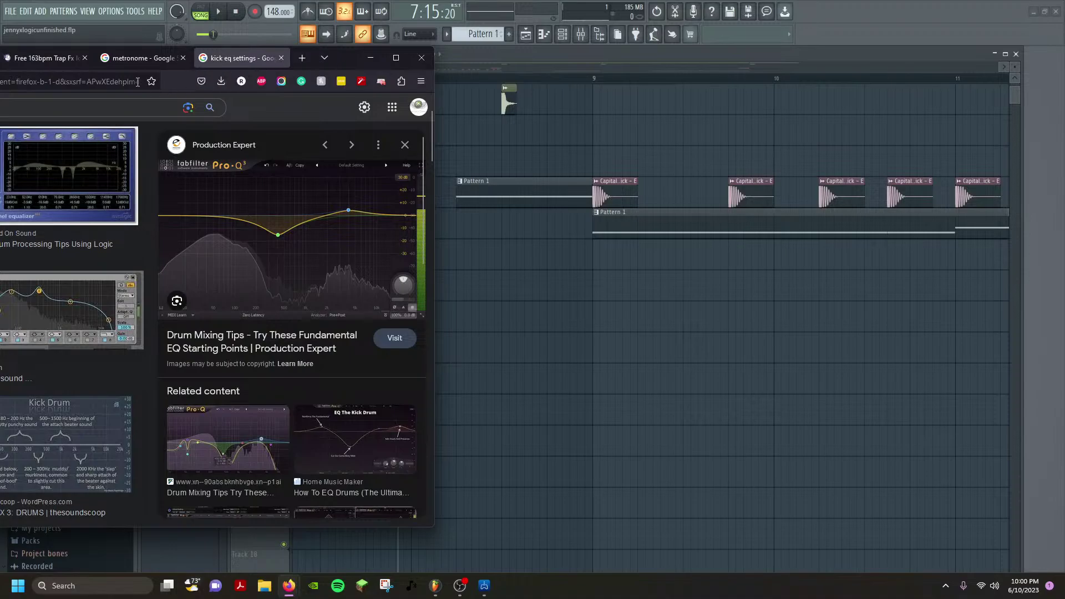
{"action": "left_click", "coordinate": [137, 82]}
{"action": "key", "text": "BackSpace"}
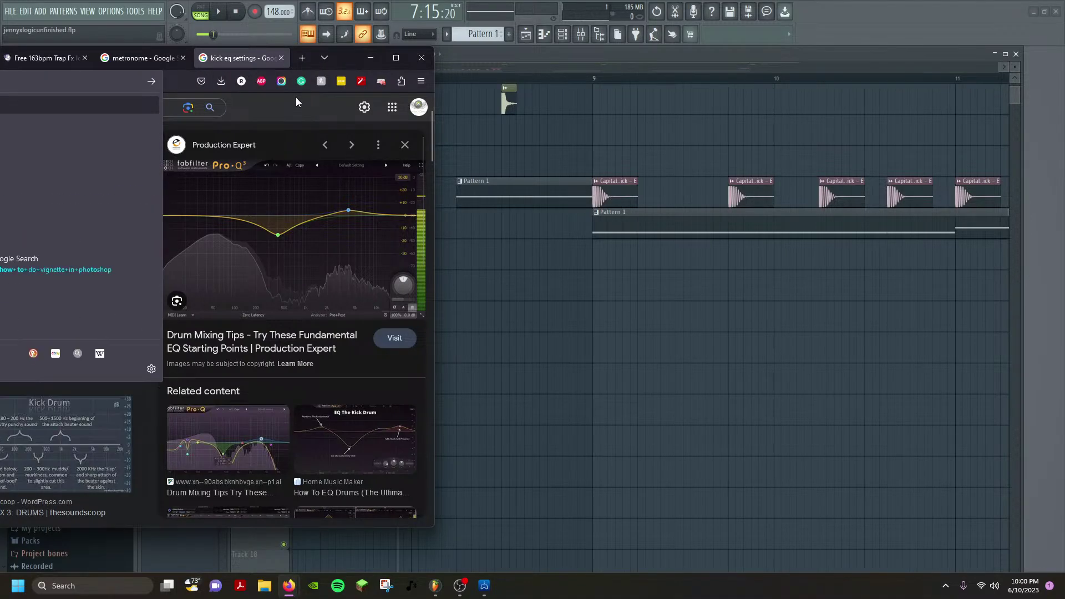
{"action": "type", "text": "google"}
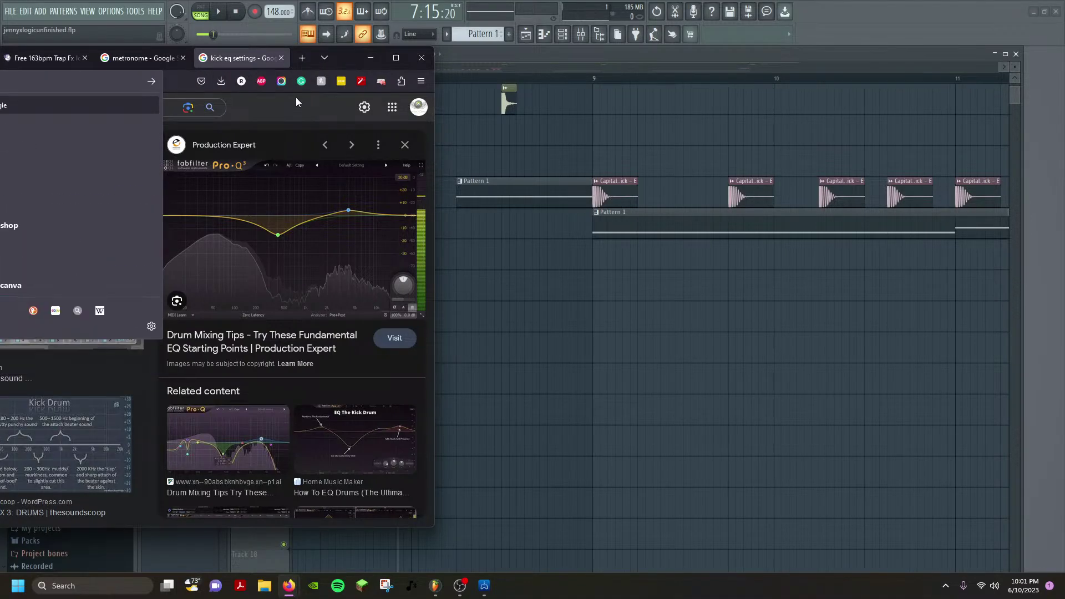
{"action": "type", "text": " drive logic"}
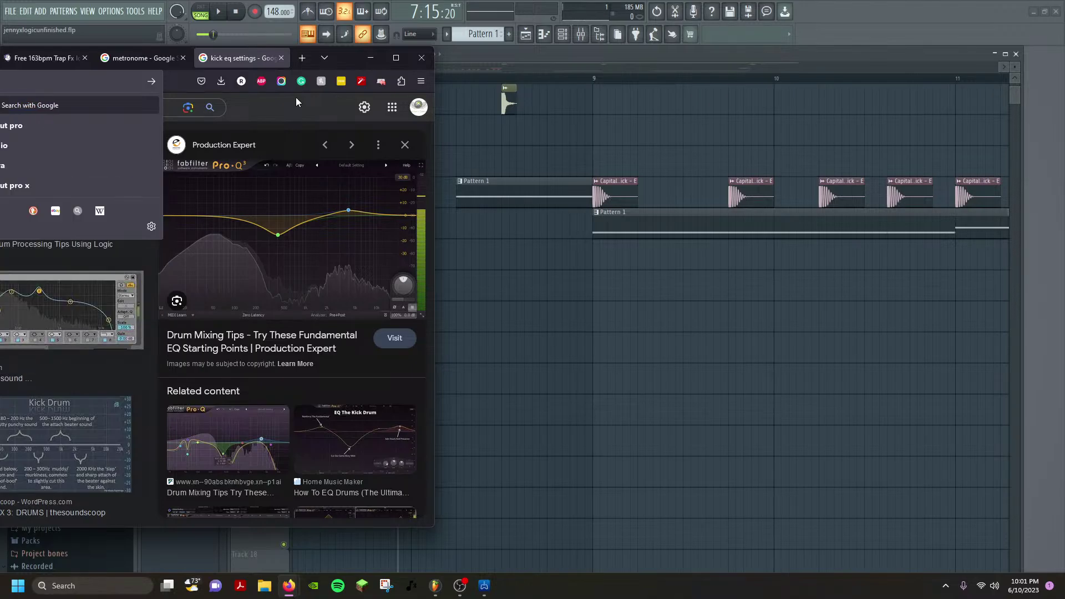
{"action": "type", "text": " studio"}
{"action": "key", "text": "Return"}
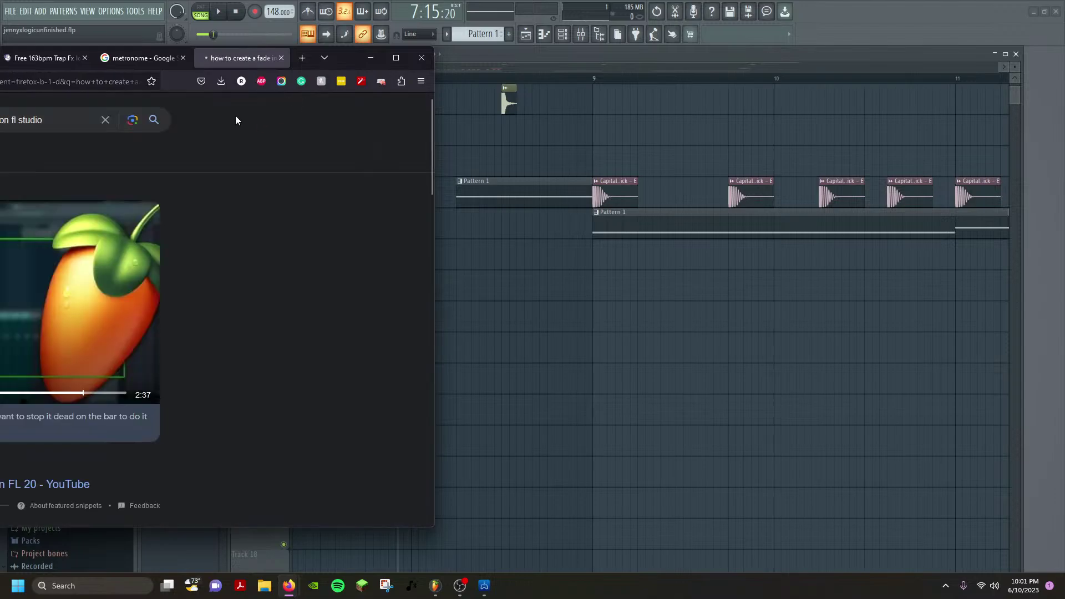
{"action": "left_click_drag", "start_coordinate": [348, 59], "coordinate": [656, 50]}
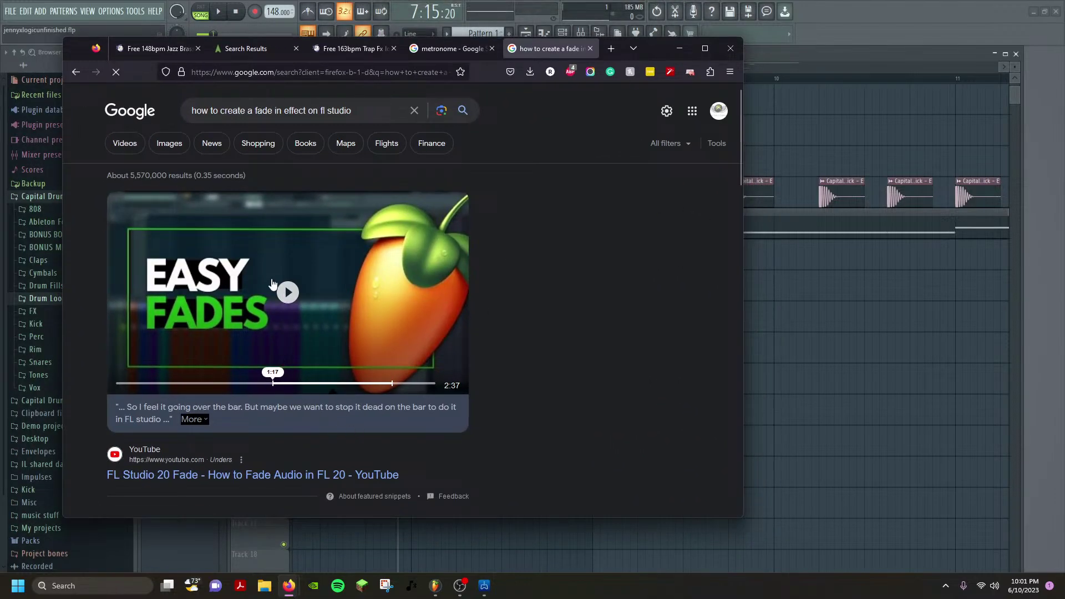
Play the FL Studio 20 fade tutorial and compare its clip menu with the lead-in Pattern 1 clip on Track 6 in FL Studio.
{"action": "left_click", "coordinate": [273, 285]}
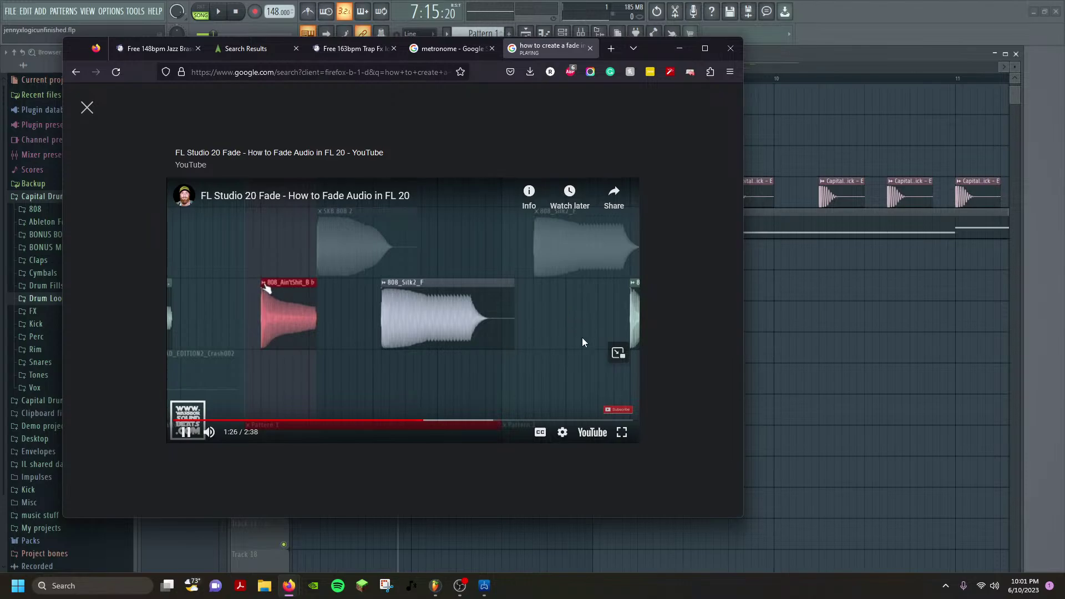
{"action": "left_click", "coordinate": [679, 48]}
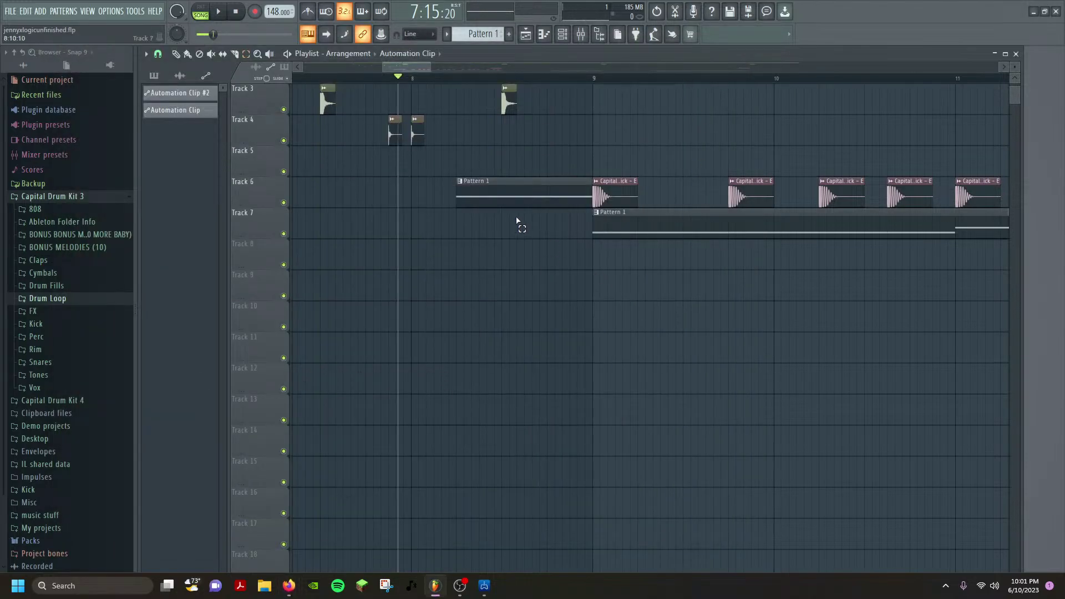
{"action": "left_click", "coordinate": [460, 182]}
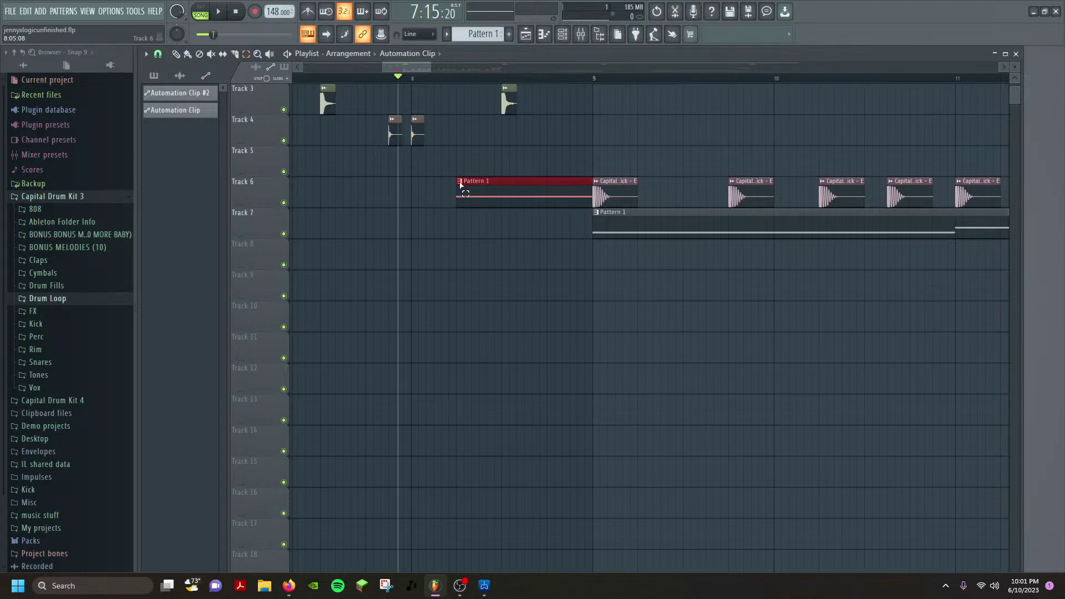
{"action": "left_click_drag", "start_coordinate": [459, 181], "coordinate": [460, 184]}
{"action": "mouse_move", "coordinate": [287, 583]}
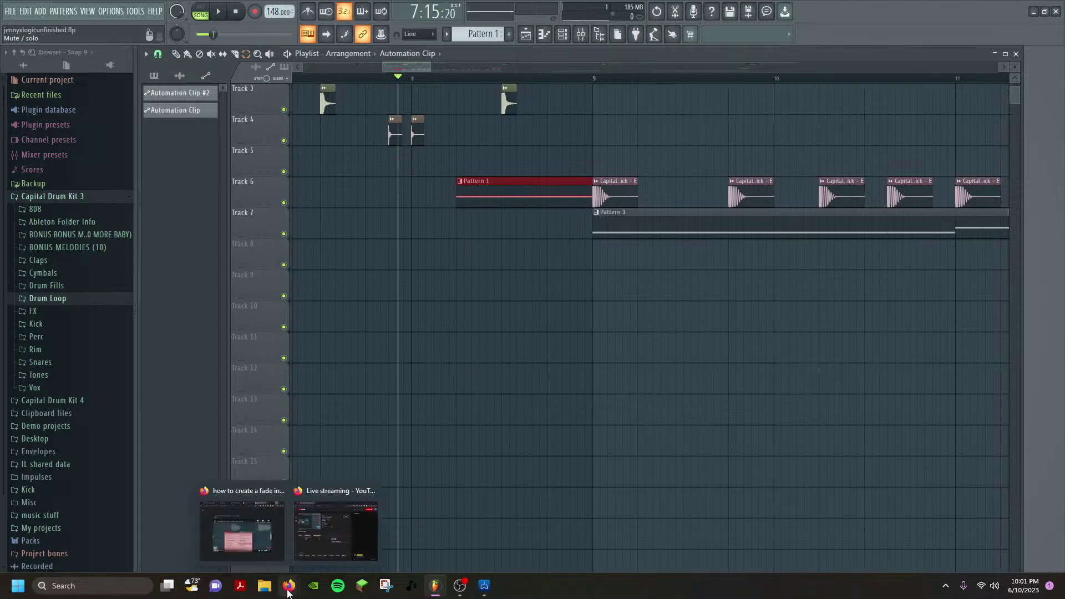
{"action": "left_click", "coordinate": [344, 527]}
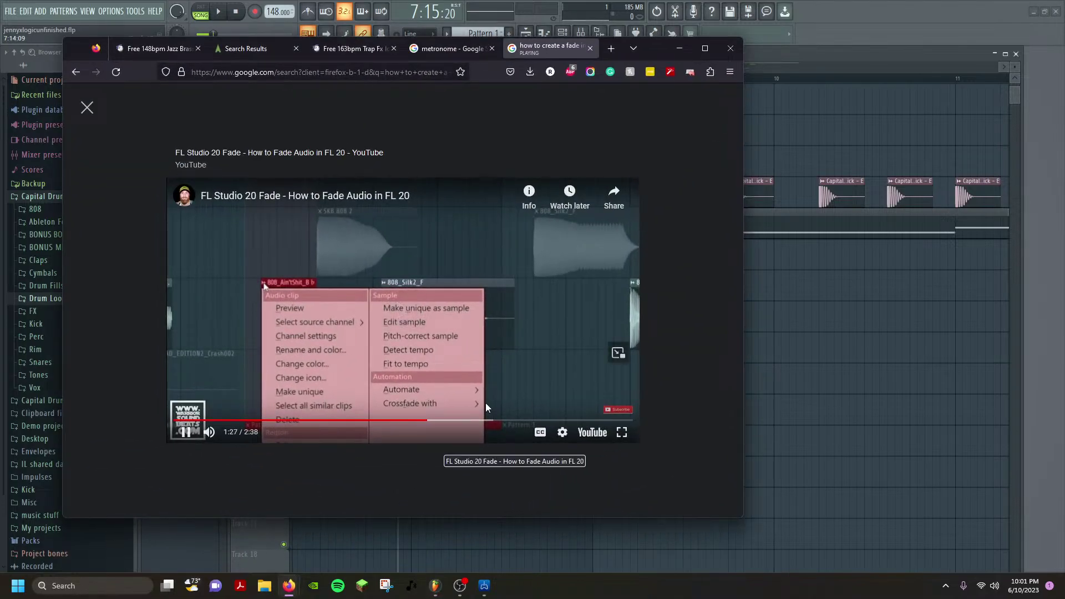
{"action": "key", "text": "alt+Tab"}
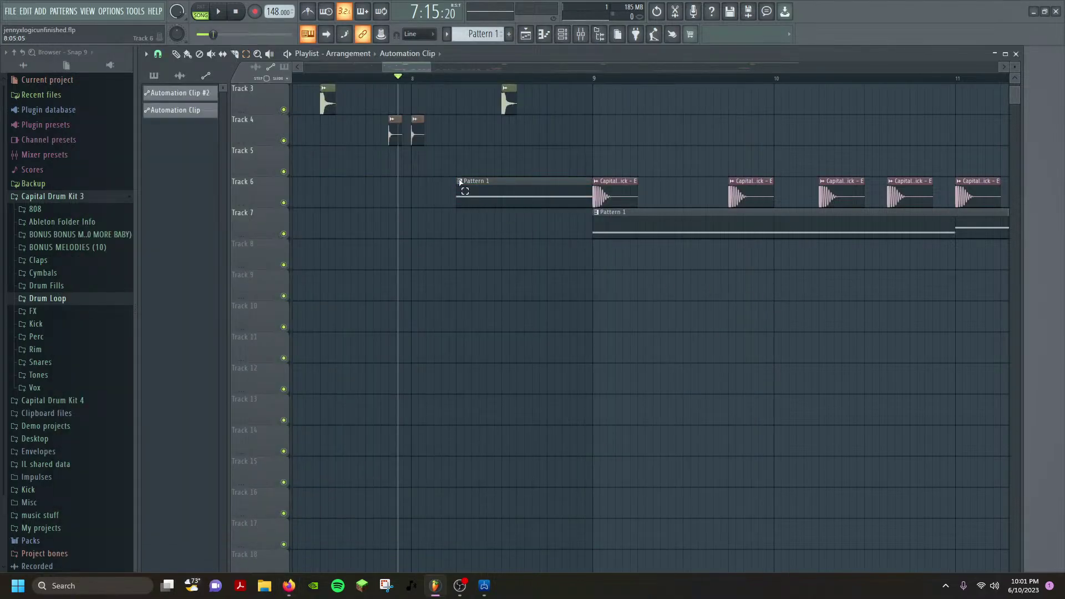
{"action": "left_click_drag", "start_coordinate": [458, 184], "coordinate": [459, 183]}
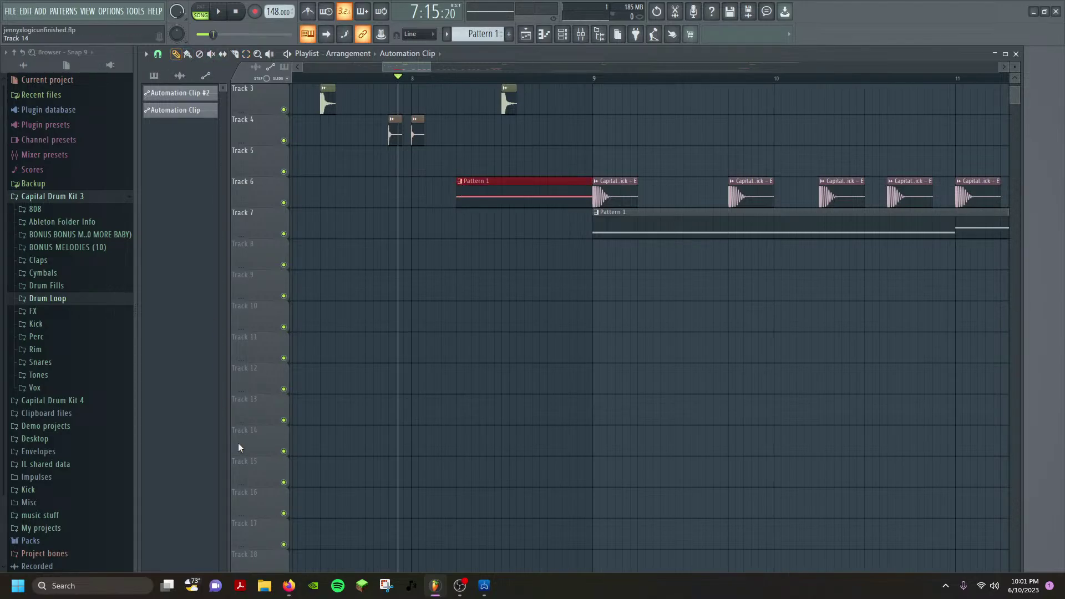
Switch back to Firefox and rewatch the fade tutorial from an earlier point through the 808 clip demonstration.
{"action": "left_click", "coordinate": [288, 589]}
{"action": "left_click", "coordinate": [267, 533]}
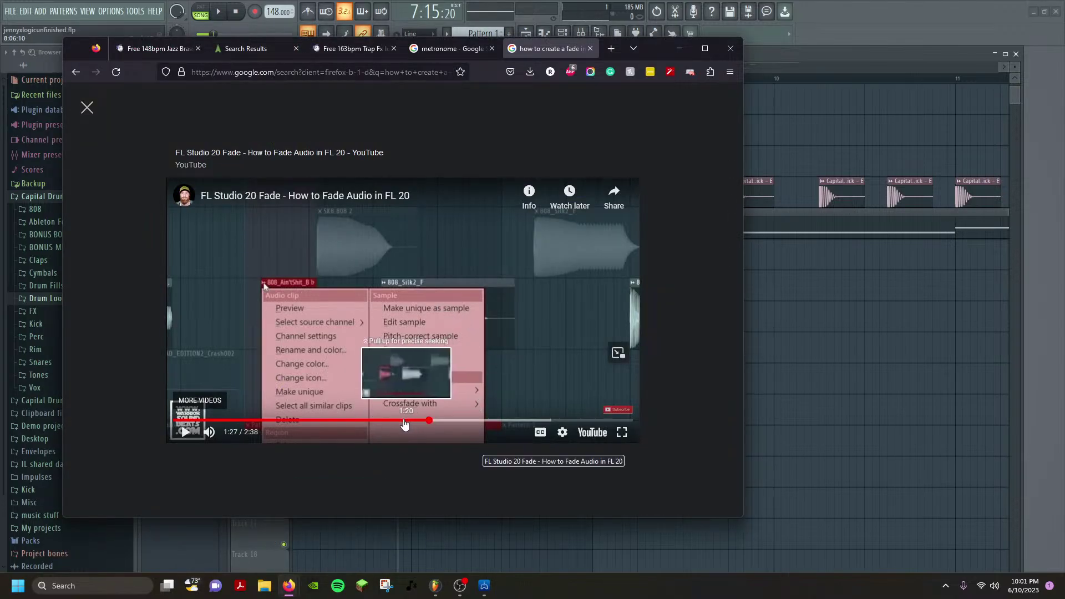
{"action": "left_click", "coordinate": [556, 314]}
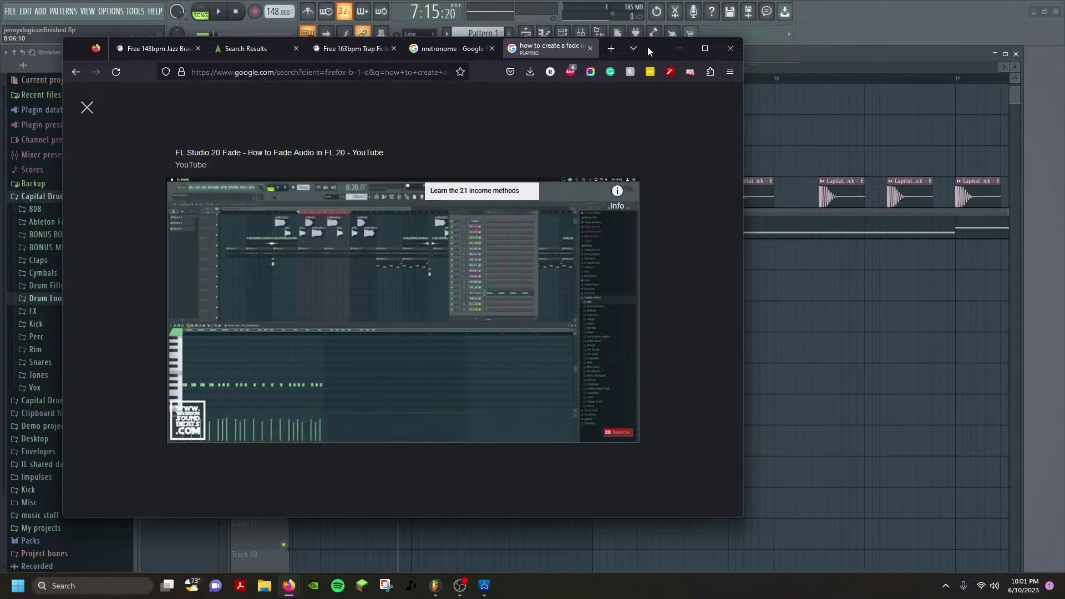
{"action": "left_click_drag", "start_coordinate": [651, 49], "coordinate": [734, 76]}
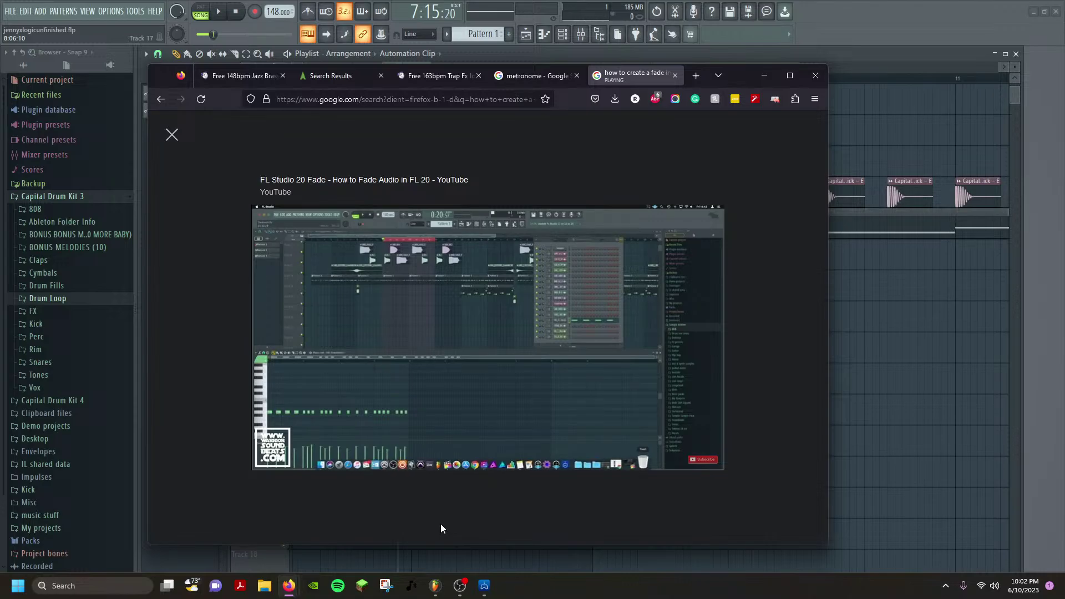
{"action": "mouse_move", "coordinate": [438, 451]}
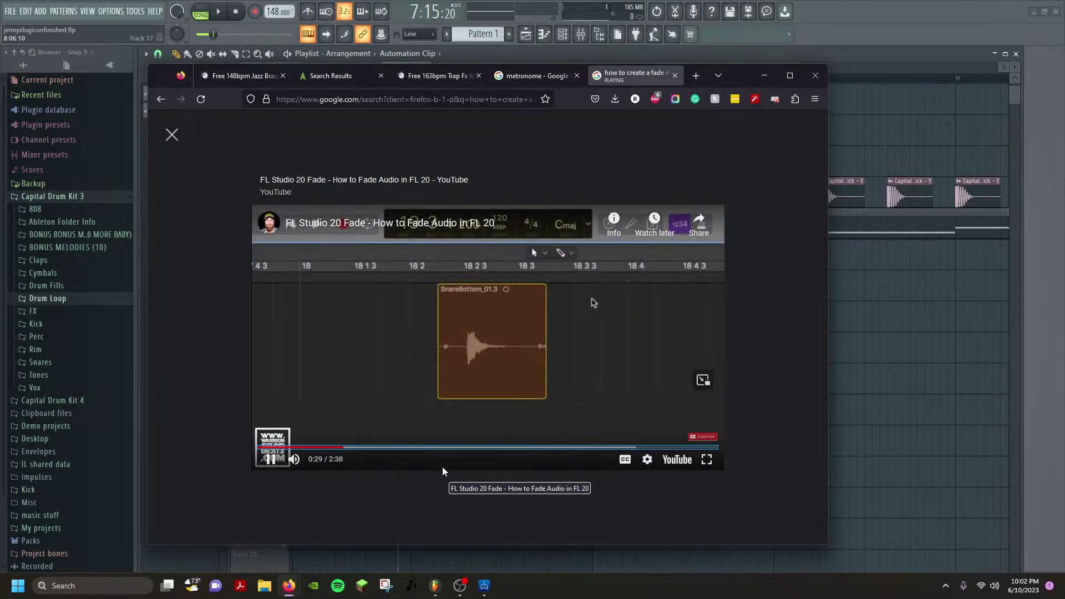
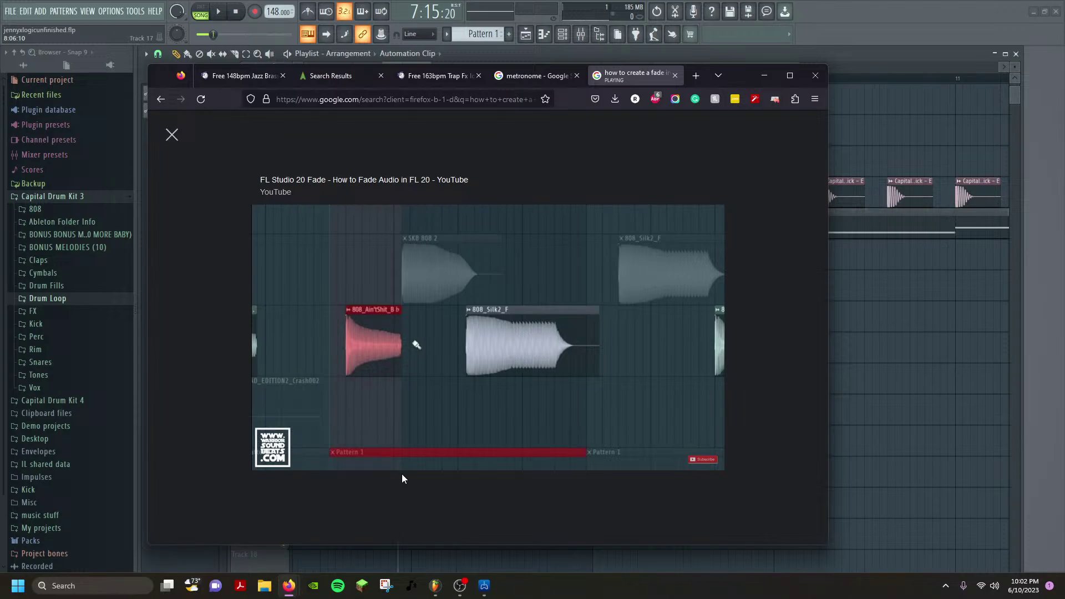
{"action": "left_click", "coordinate": [527, 328]}
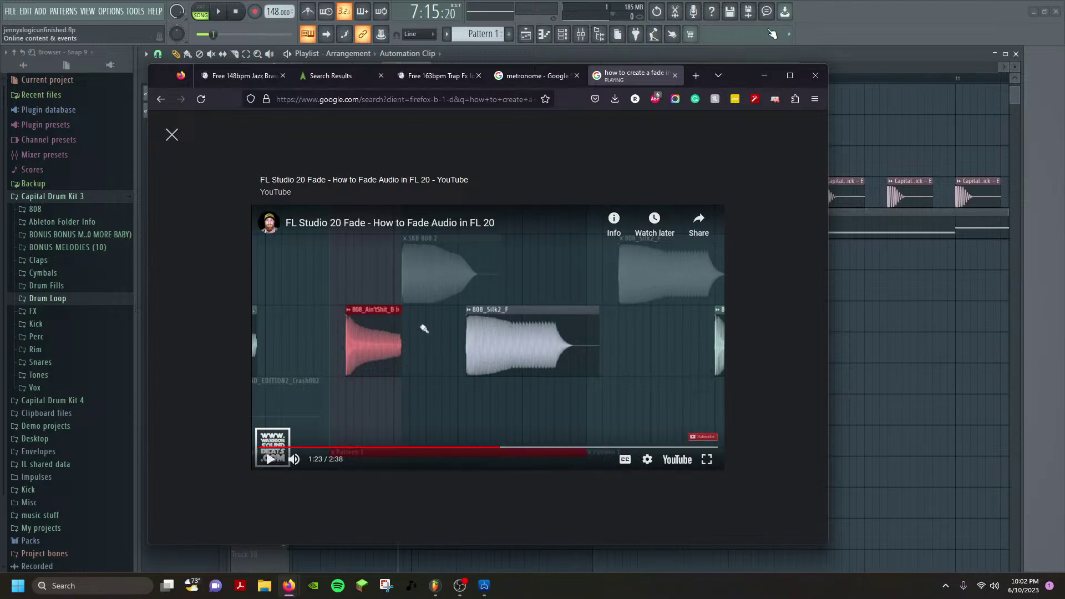
{"action": "mouse_move", "coordinate": [737, 77]}
{"action": "left_mouse_down"}
{"action": "mouse_move", "coordinate": [643, 82]}
{"action": "mouse_move", "coordinate": [719, 75]}
{"action": "left_mouse_up"}
{"action": "left_click", "coordinate": [472, 358]}
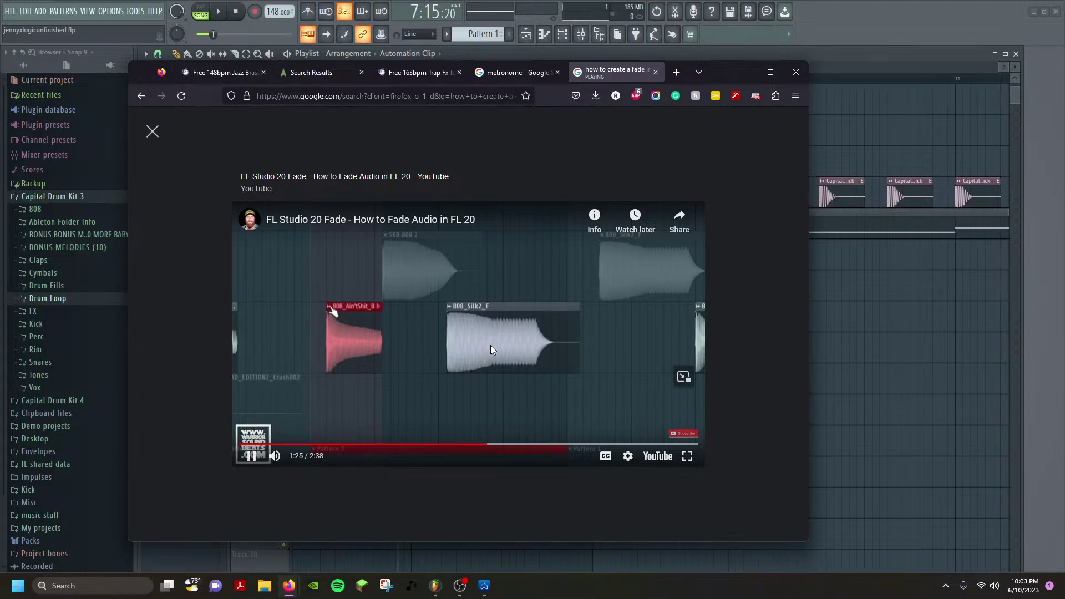
Return to FL Studio, remove the stray Automation Clip from Track 10, and delete the lead-in Pattern 1 clip on Track 6.
{"action": "left_click", "coordinate": [865, 320]}
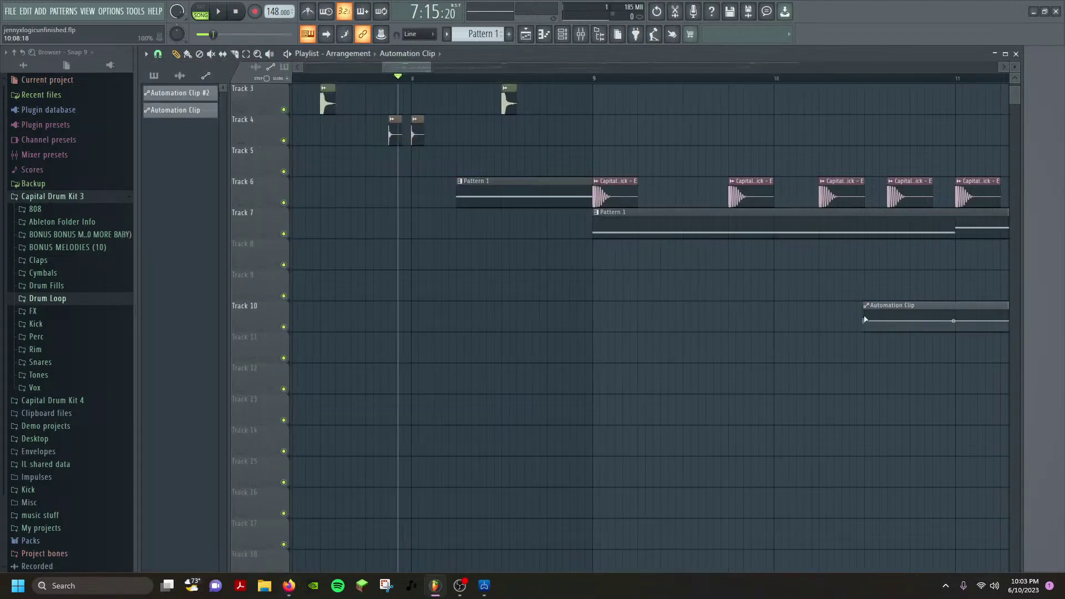
{"action": "right_click", "coordinate": [915, 309]}
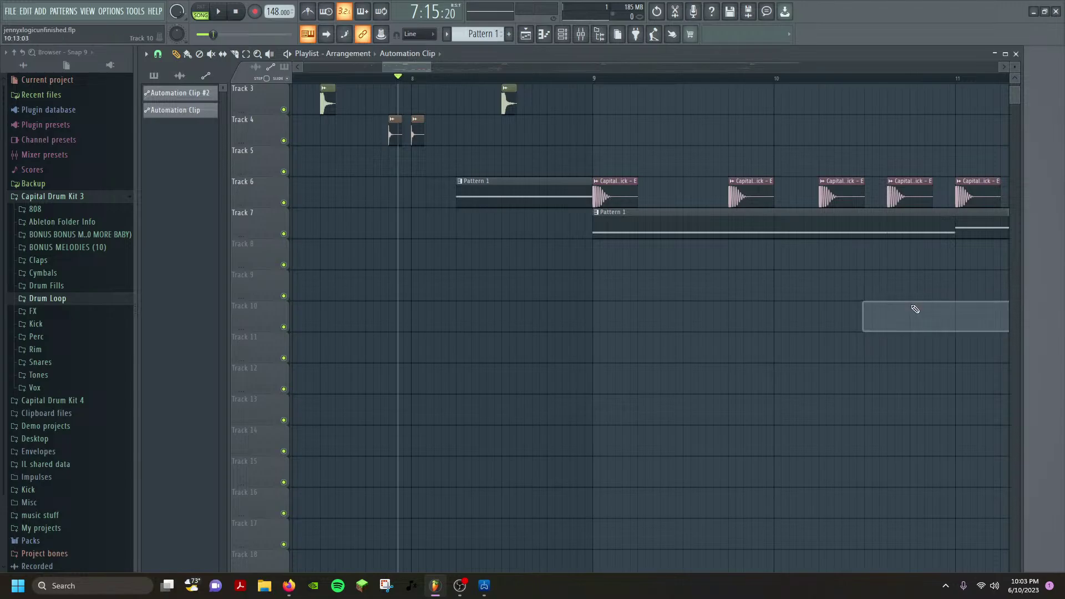
{"action": "left_click", "coordinate": [154, 75]}
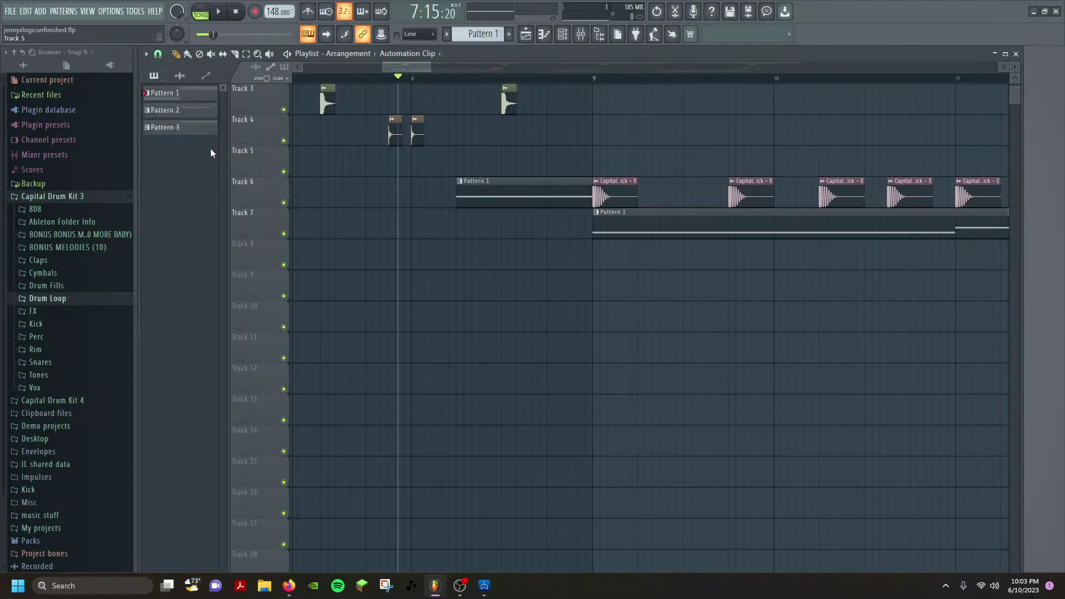
{"action": "right_click", "coordinate": [494, 196]}
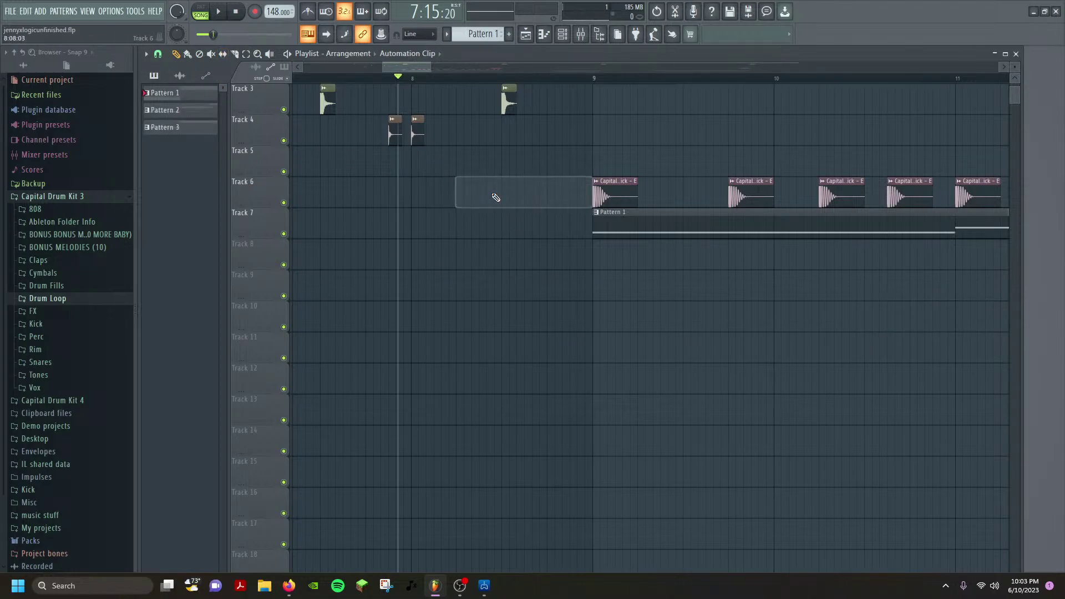
Place the CDK4 - Clean 808 sample on Track 7 starting shortly before bar 8, and audition it.
{"action": "left_click", "coordinate": [179, 76]}
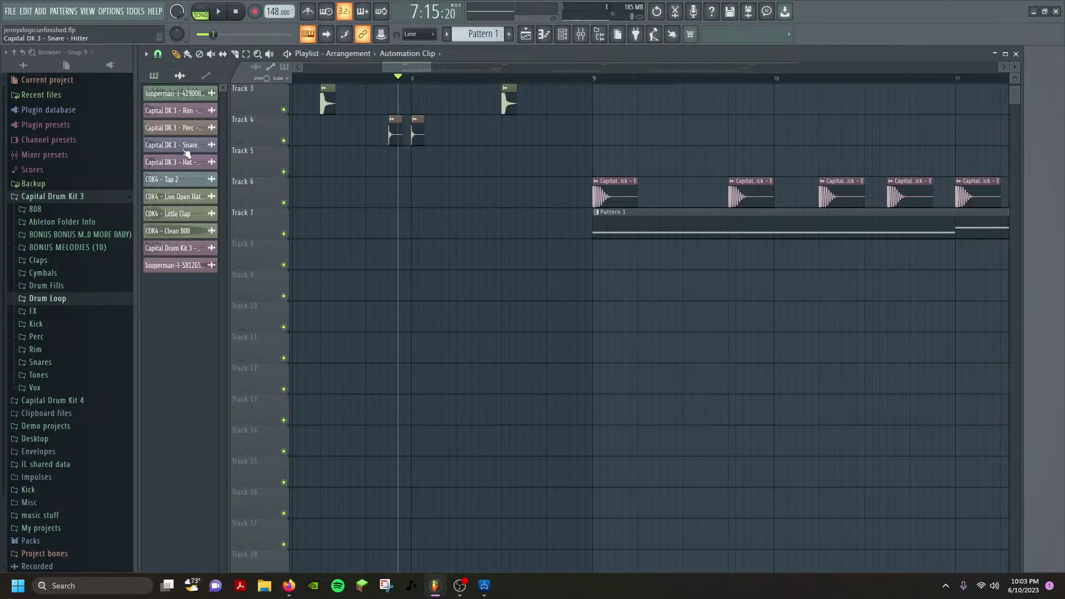
{"action": "left_click", "coordinate": [178, 232]}
{"action": "left_click", "coordinate": [448, 230]}
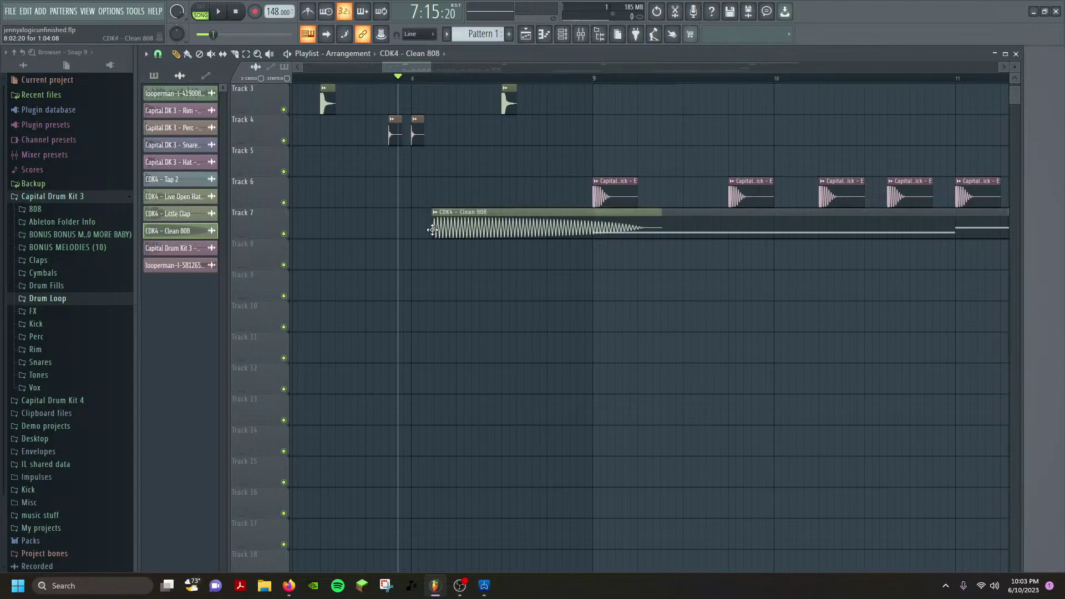
{"action": "mouse_move", "coordinate": [448, 231]}
{"action": "left_mouse_down"}
{"action": "mouse_move", "coordinate": [399, 237]}
{"action": "mouse_move", "coordinate": [422, 253]}
{"action": "left_mouse_up"}
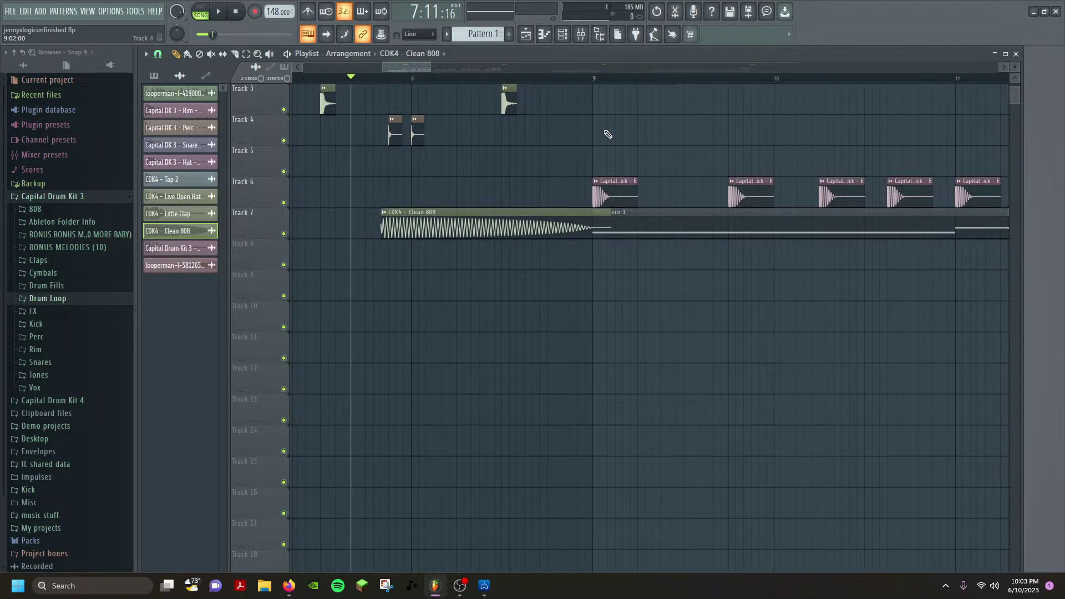
{"action": "key", "text": "space"}
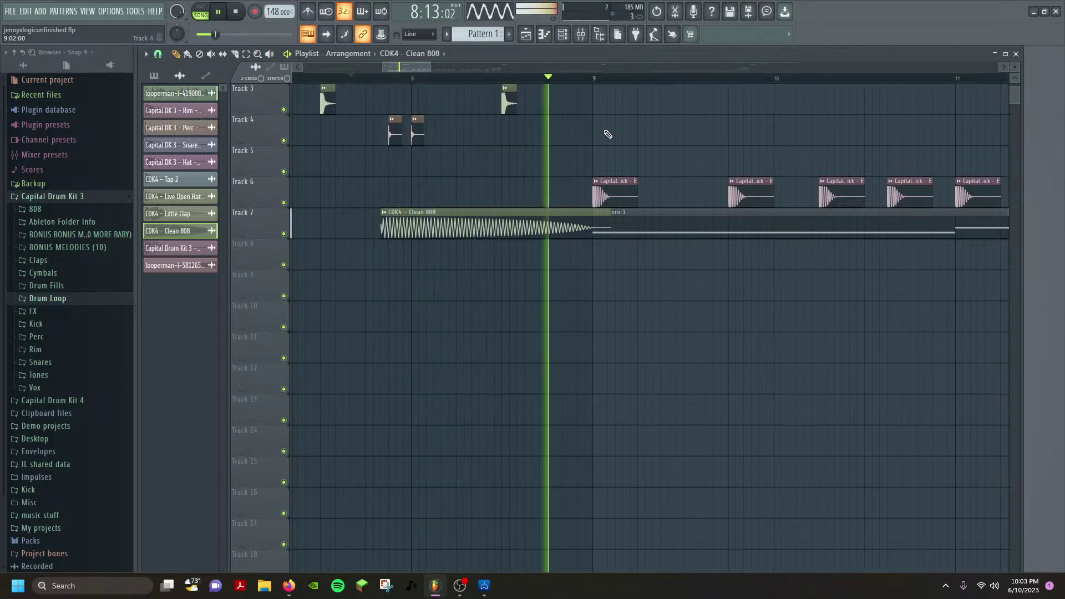
{"action": "key", "text": "space"}
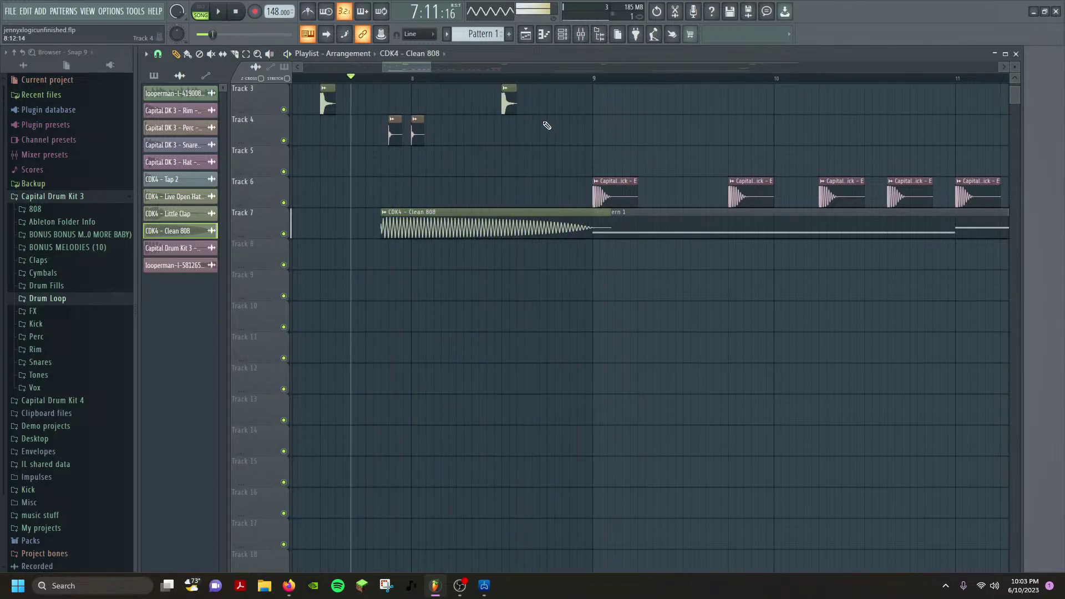
Create a volume automation clip for the CDK4 - Clean 808 clip on Track 7.
{"action": "right_click", "coordinate": [384, 214]}
{"action": "mouse_move", "coordinate": [435, 244]}
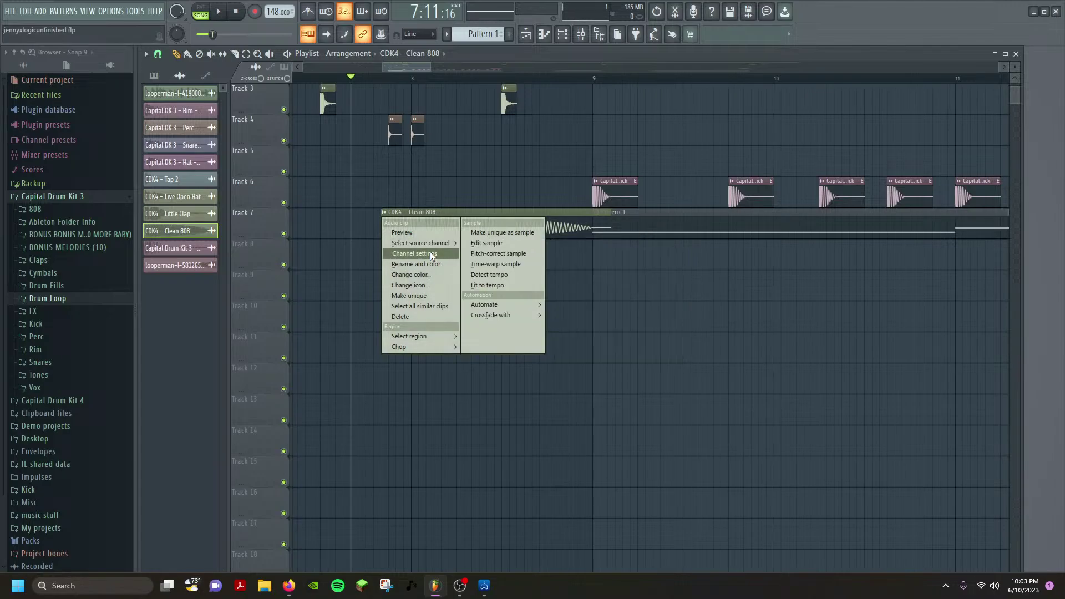
{"action": "mouse_move", "coordinate": [434, 345]}
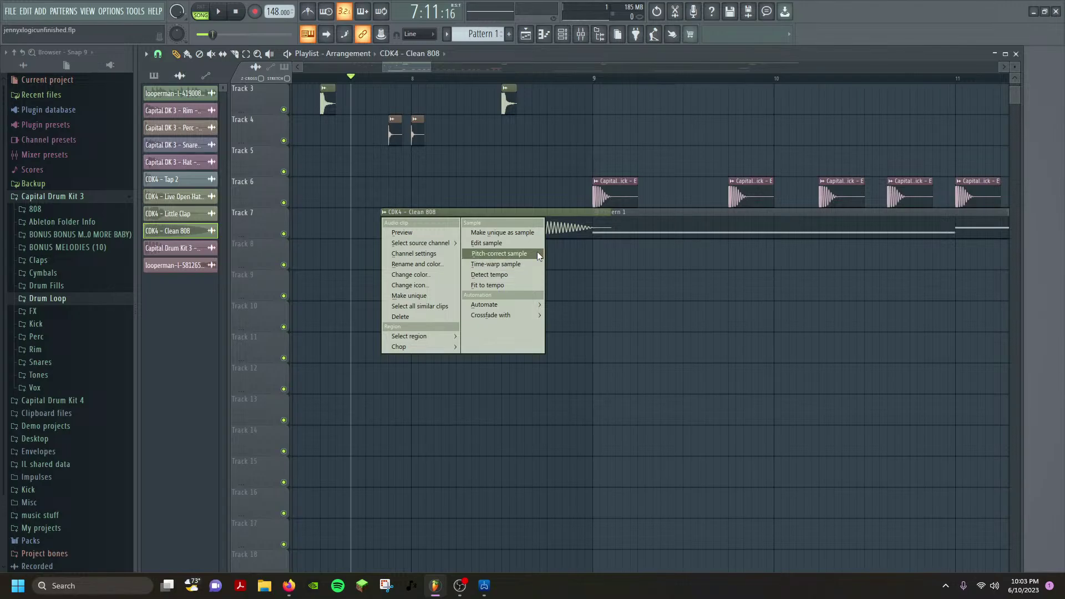
{"action": "mouse_move", "coordinate": [521, 304]}
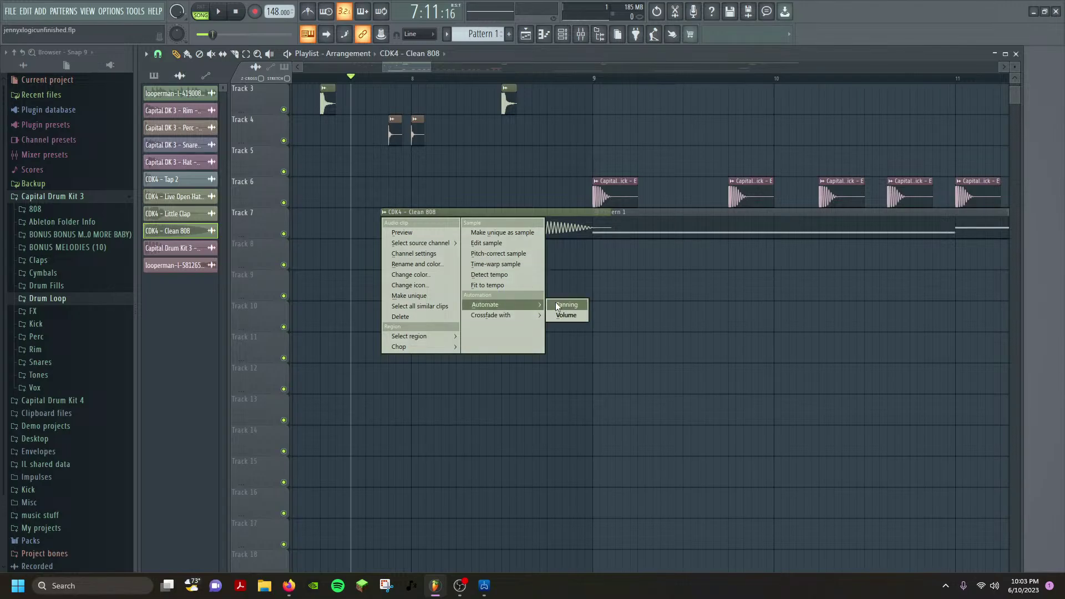
{"action": "left_click", "coordinate": [566, 315]}
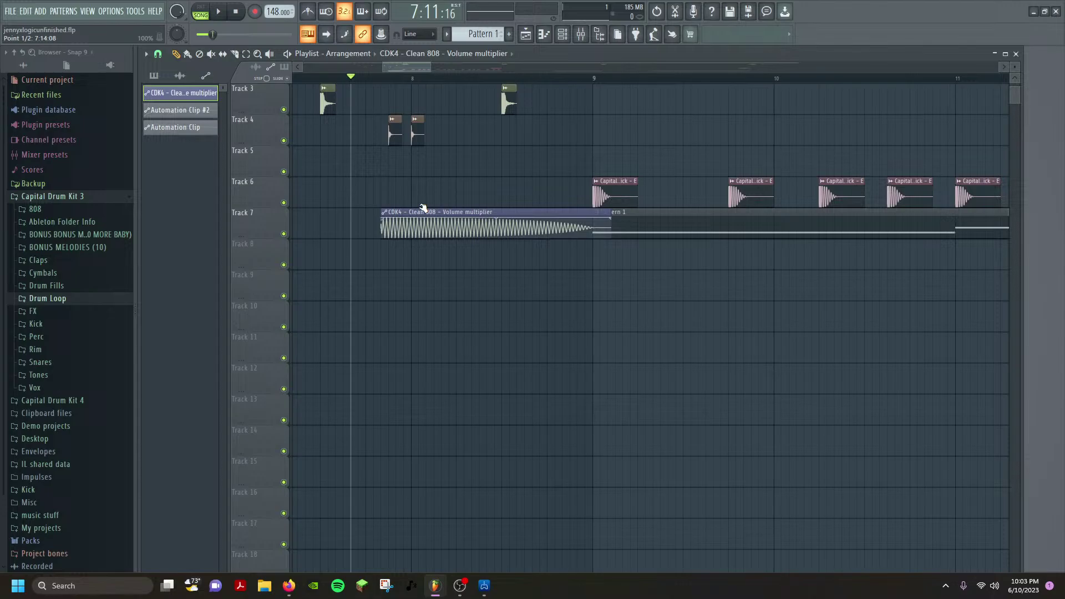
Delete the volume automation clip from Track 7 and re-place the CDK4 - Clean 808 clip at 7:12:16, ending at bar 9.
{"action": "mouse_move", "coordinate": [563, 216]}
{"action": "left_mouse_down"}
{"action": "mouse_move", "coordinate": [540, 215]}
{"action": "mouse_move", "coordinate": [562, 215]}
{"action": "left_mouse_up"}
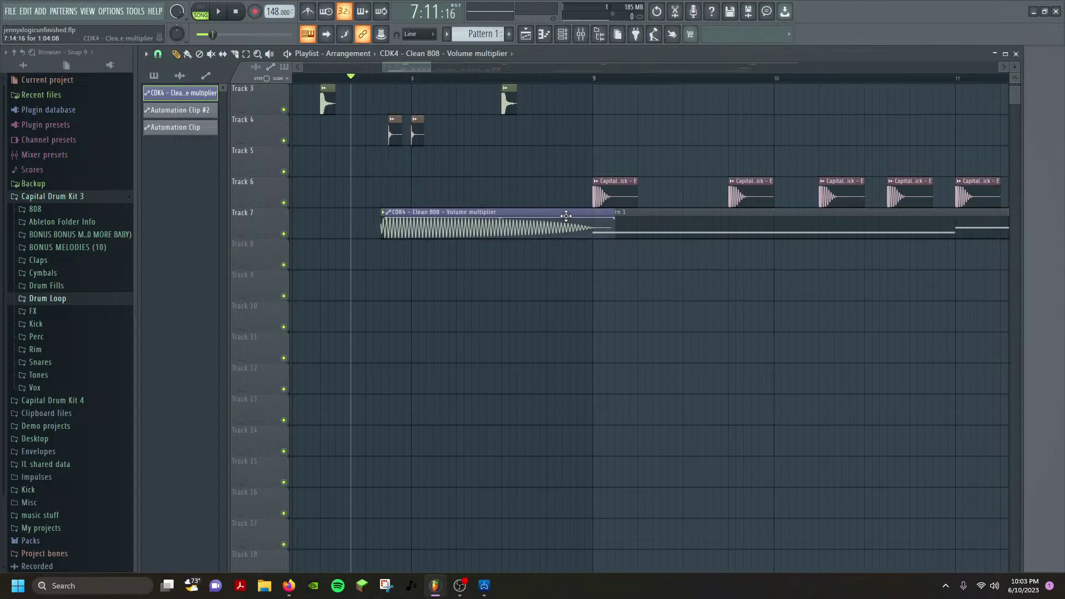
{"action": "right_click", "coordinate": [469, 212]}
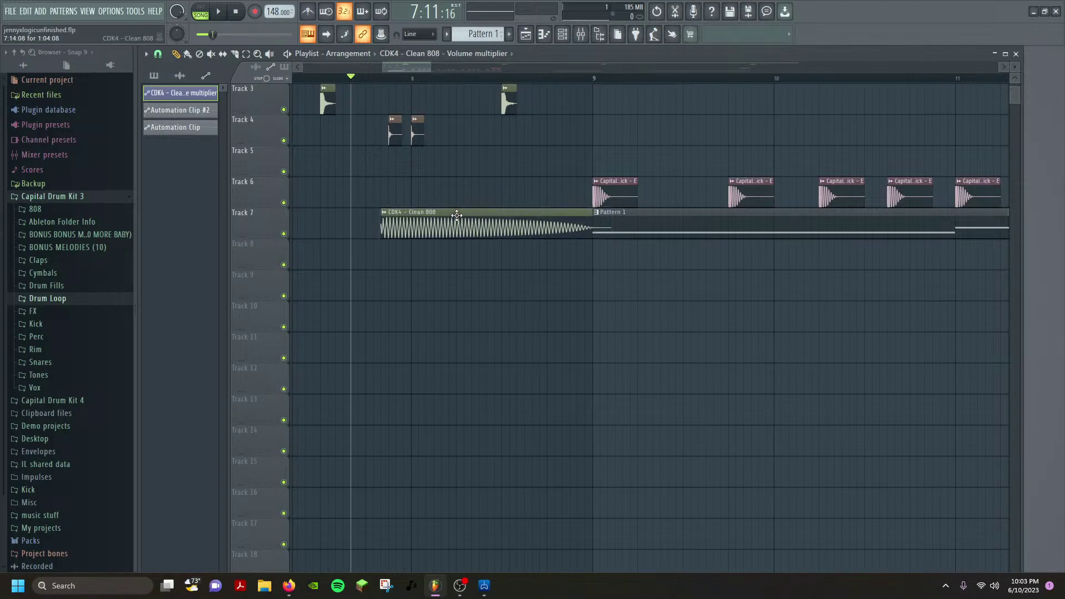
{"action": "left_click_drag", "start_coordinate": [456, 216], "coordinate": [427, 215]}
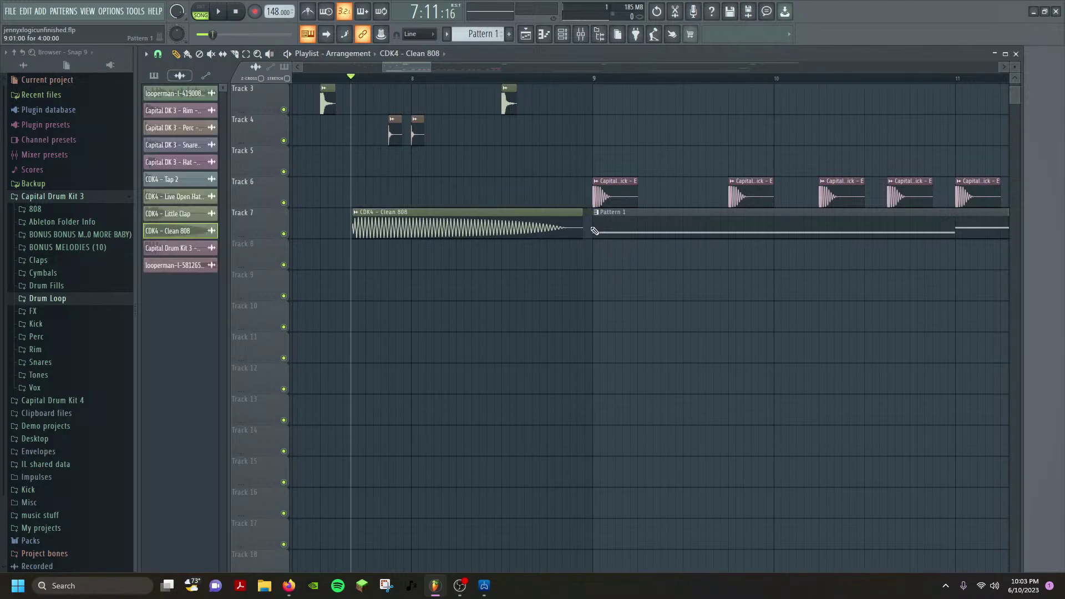
{"action": "right_click", "coordinate": [530, 225]}
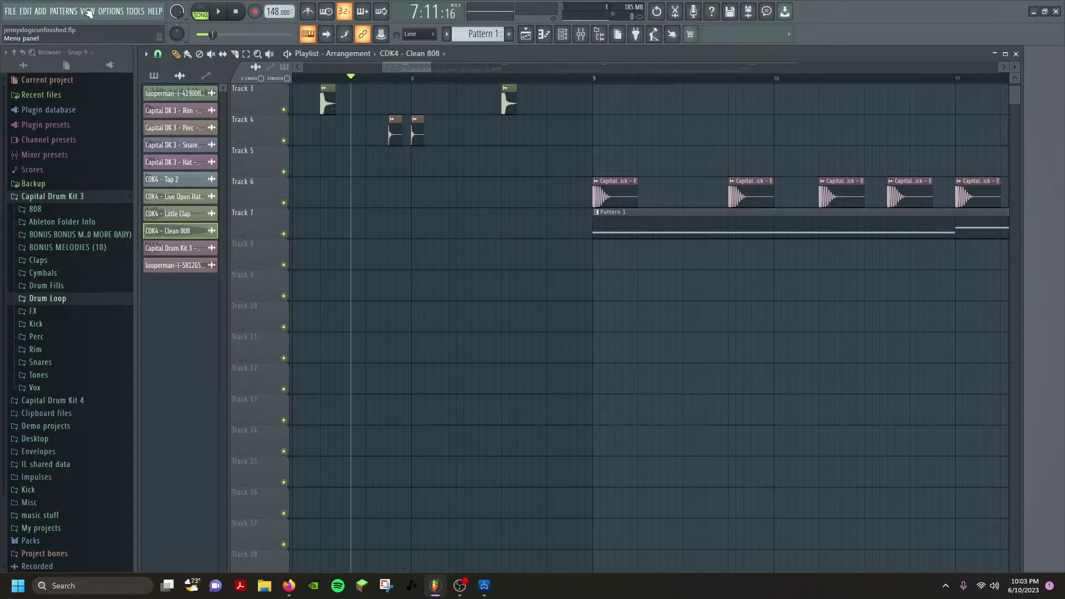
{"action": "mouse_move", "coordinate": [424, 232]}
{"action": "left_mouse_down"}
{"action": "mouse_move", "coordinate": [371, 232]}
{"action": "mouse_move", "coordinate": [412, 233]}
{"action": "left_mouse_up"}
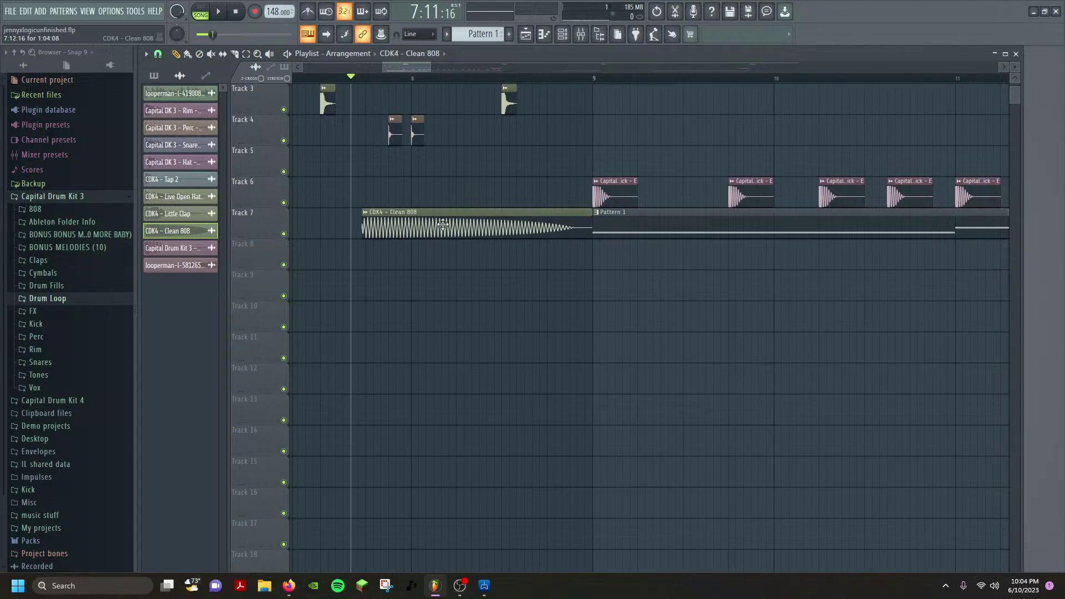
Check the CDK4 - Clean 808 notes and the channel list in the piano roll, and close it.
{"action": "left_click", "coordinate": [88, 12]}
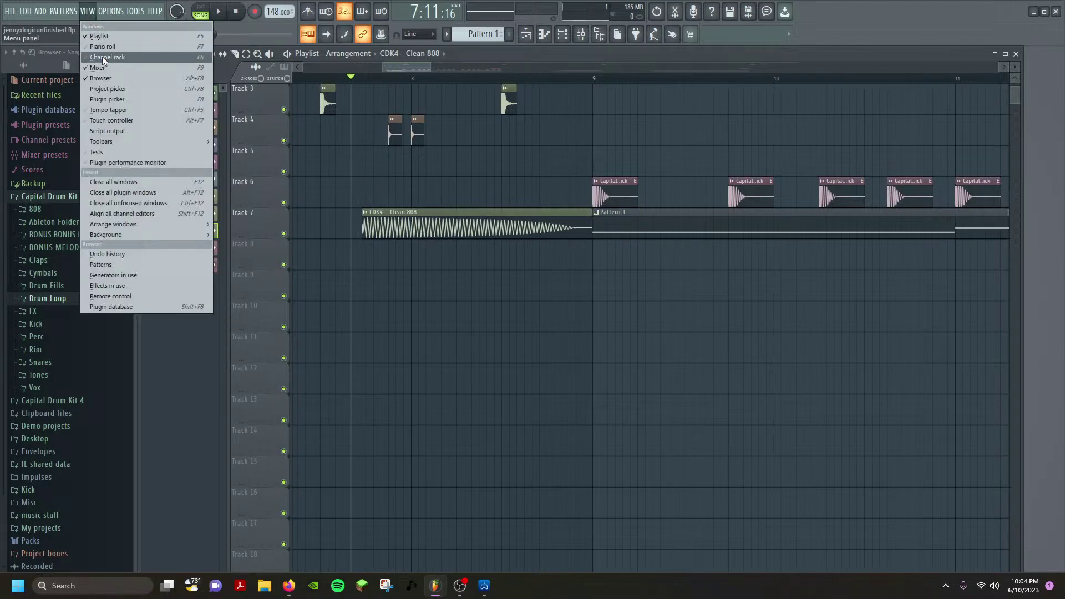
{"action": "left_click", "coordinate": [105, 47]}
{"action": "left_click", "coordinate": [807, 88]}
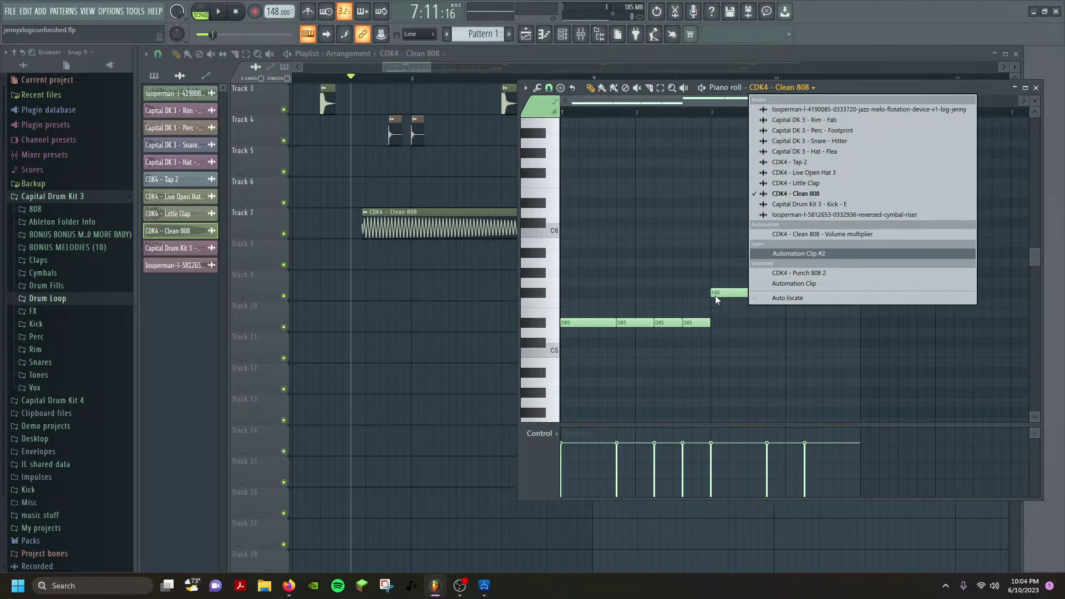
{"action": "left_click", "coordinate": [1035, 90]}
{"action": "left_click", "coordinate": [1035, 90]}
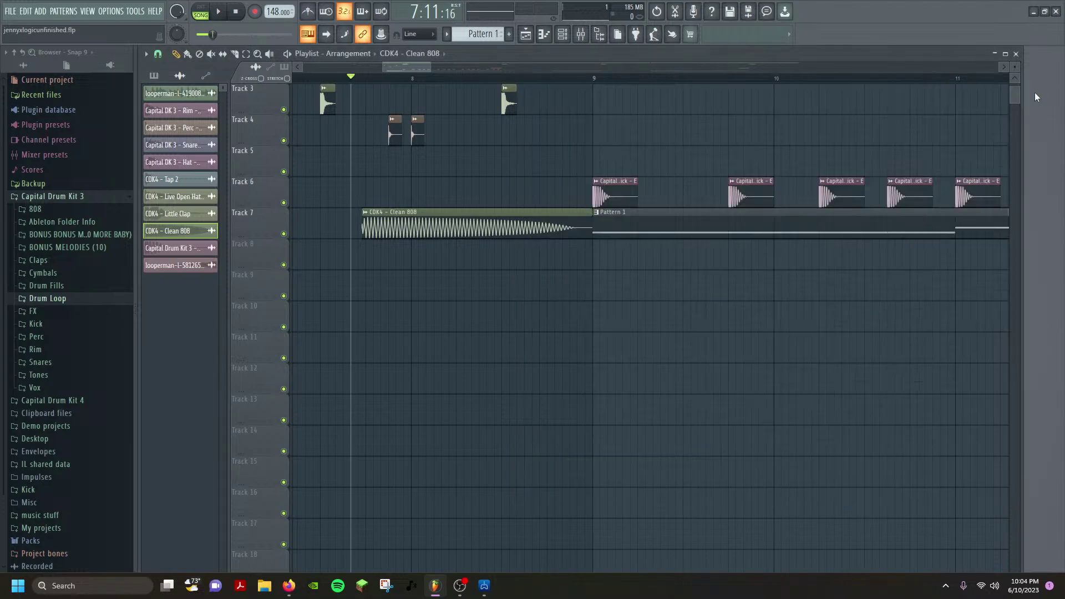
Open the miscellaneous functions of the CDK4 - Clean 808 channel and enable its main pitch.
{"action": "double_click", "coordinate": [397, 230]}
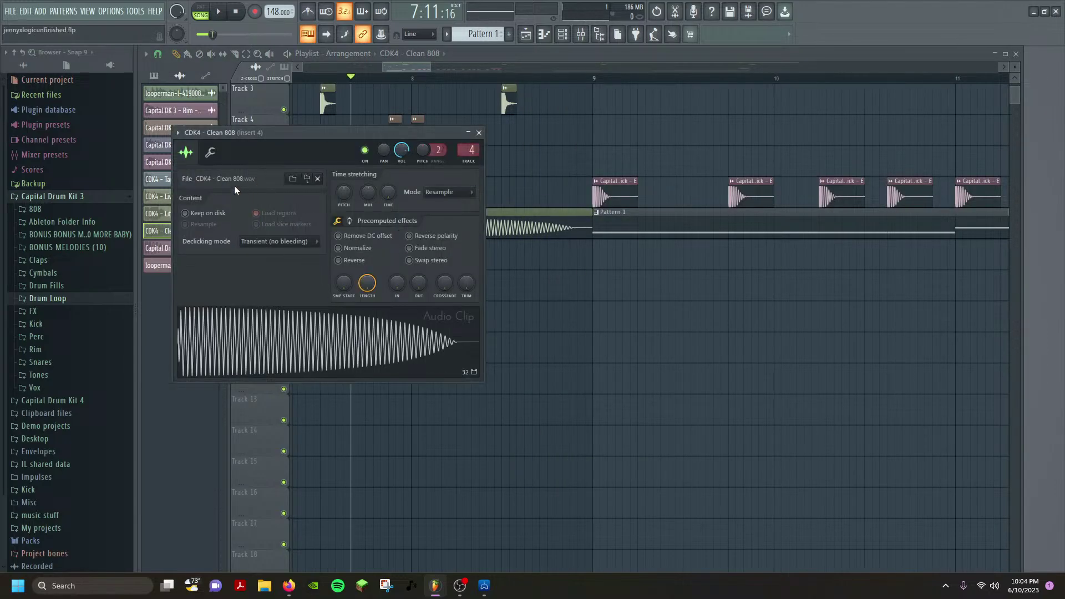
{"action": "left_click", "coordinate": [210, 152]}
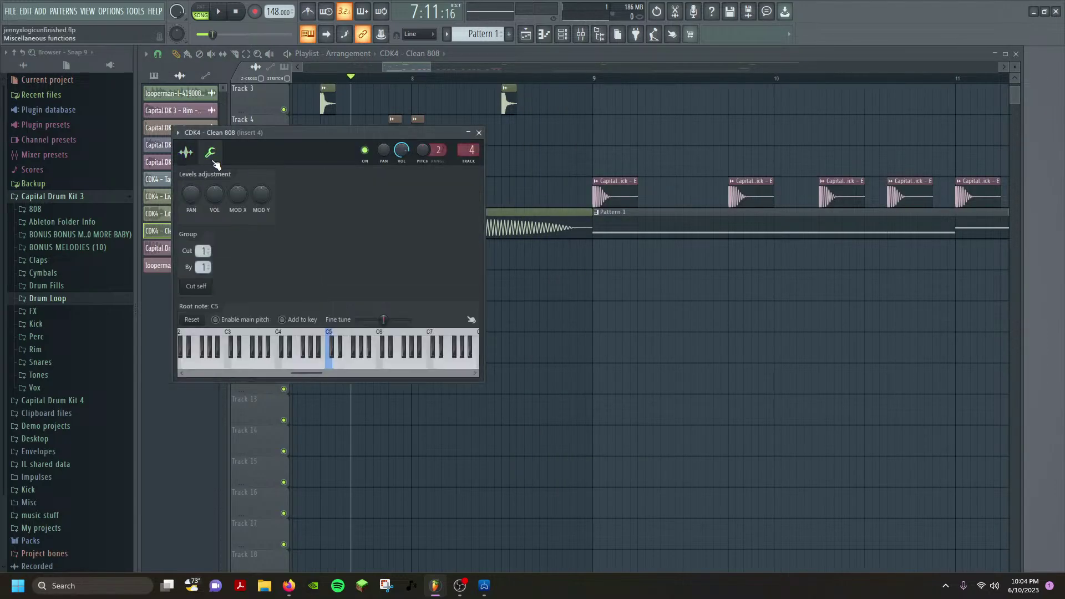
{"action": "left_click", "coordinate": [247, 322]}
Audition the Clean 808 at different pitches on its preview keyboard, including F5, G5 and B5.
{"action": "left_click", "coordinate": [372, 365]}
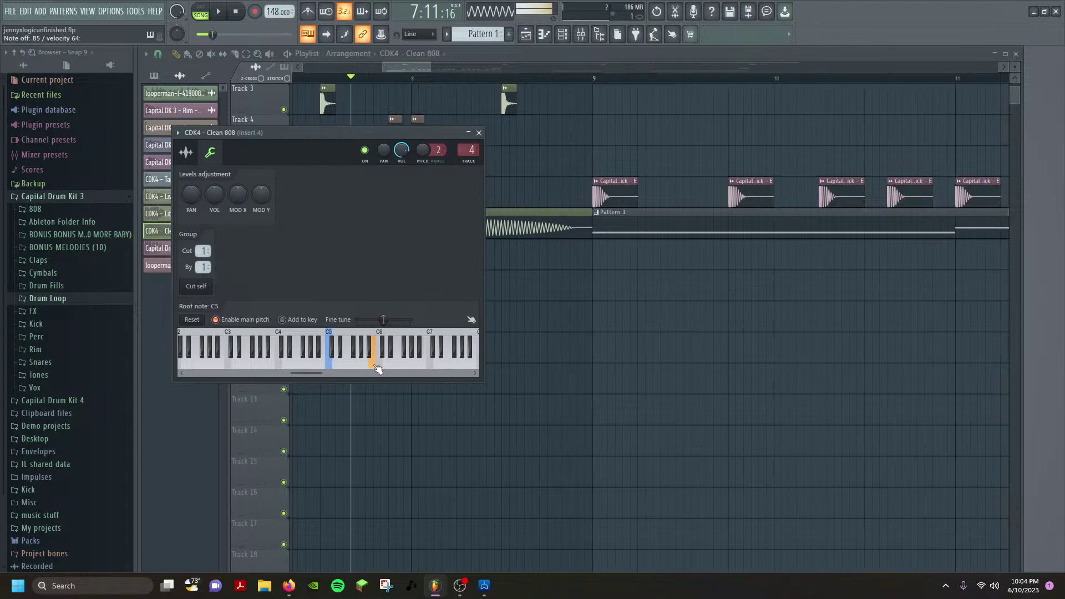
{"action": "left_click", "coordinate": [365, 366]}
{"action": "left_click", "coordinate": [351, 368]}
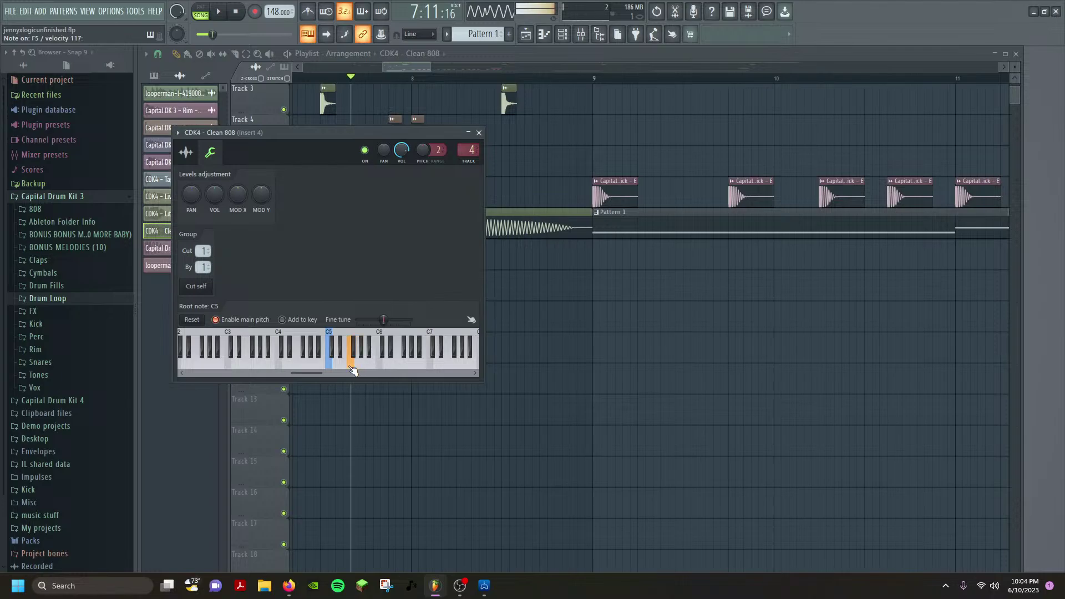
{"action": "left_click", "coordinate": [344, 368]}
{"action": "left_click", "coordinate": [336, 369]}
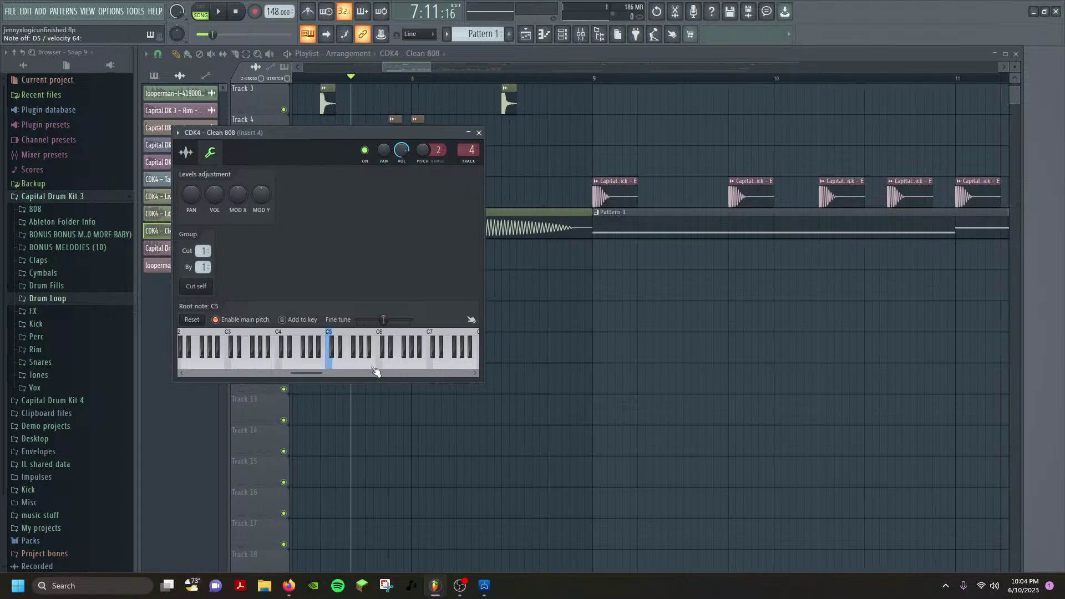
{"action": "left_click", "coordinate": [375, 369]}
{"action": "left_click", "coordinate": [363, 369]}
{"action": "left_click", "coordinate": [357, 369]}
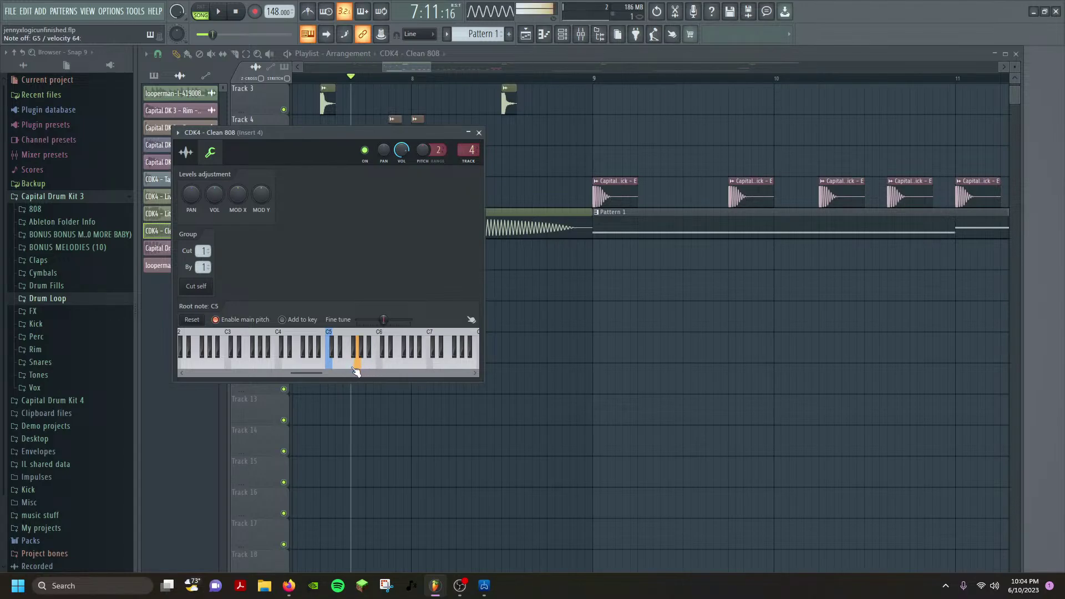
{"action": "left_click", "coordinate": [374, 368]}
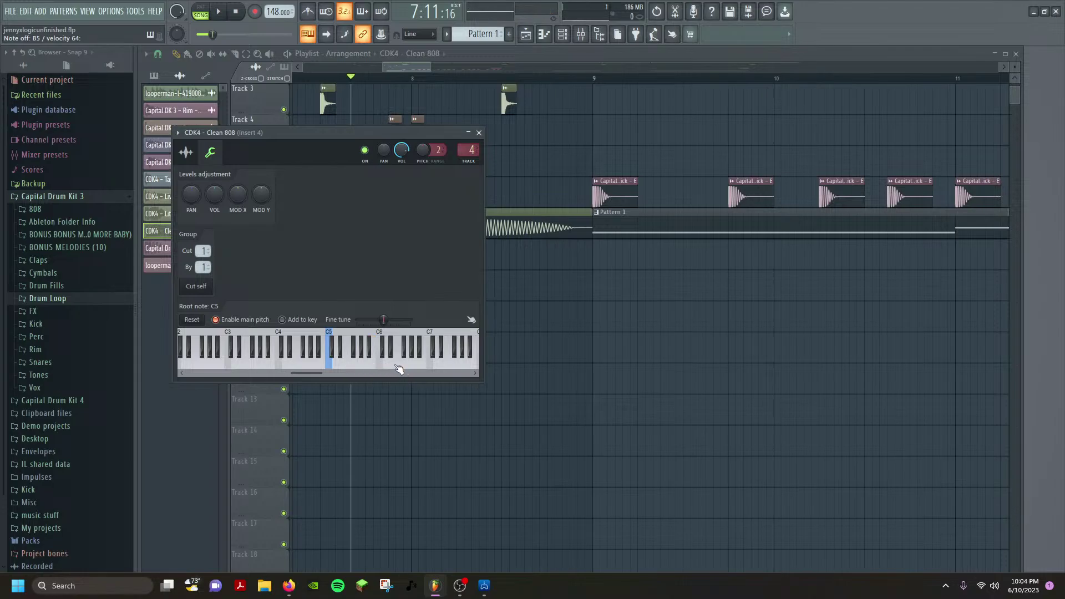
{"action": "scroll", "coordinate": [357, 367], "scroll_direction": "down", "scroll_amount": 3}
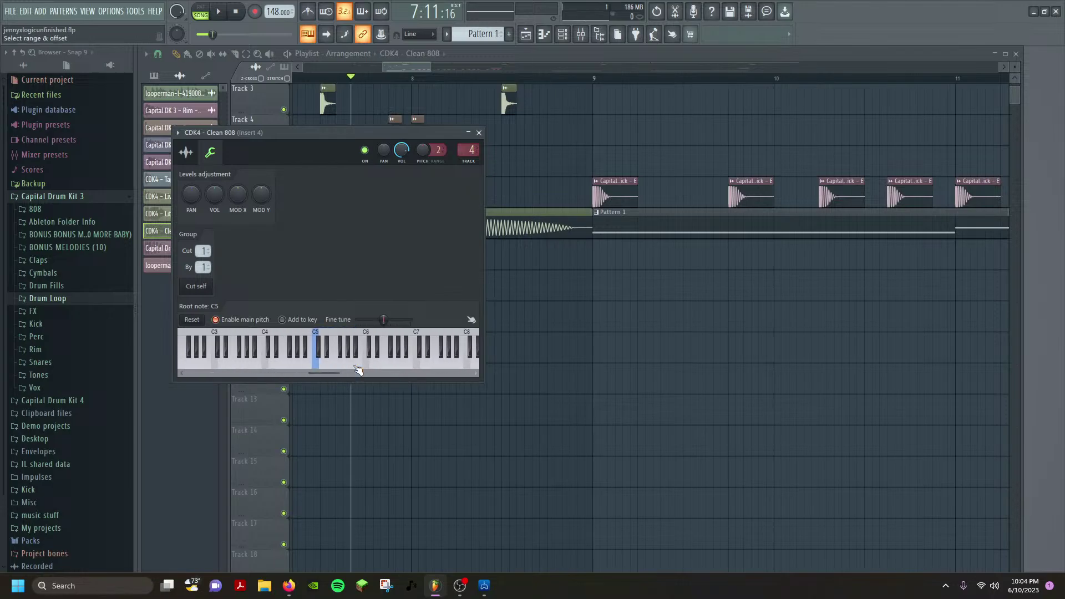
{"action": "scroll", "coordinate": [356, 367], "scroll_direction": "down", "scroll_amount": 1}
{"action": "left_click", "coordinate": [308, 349]}
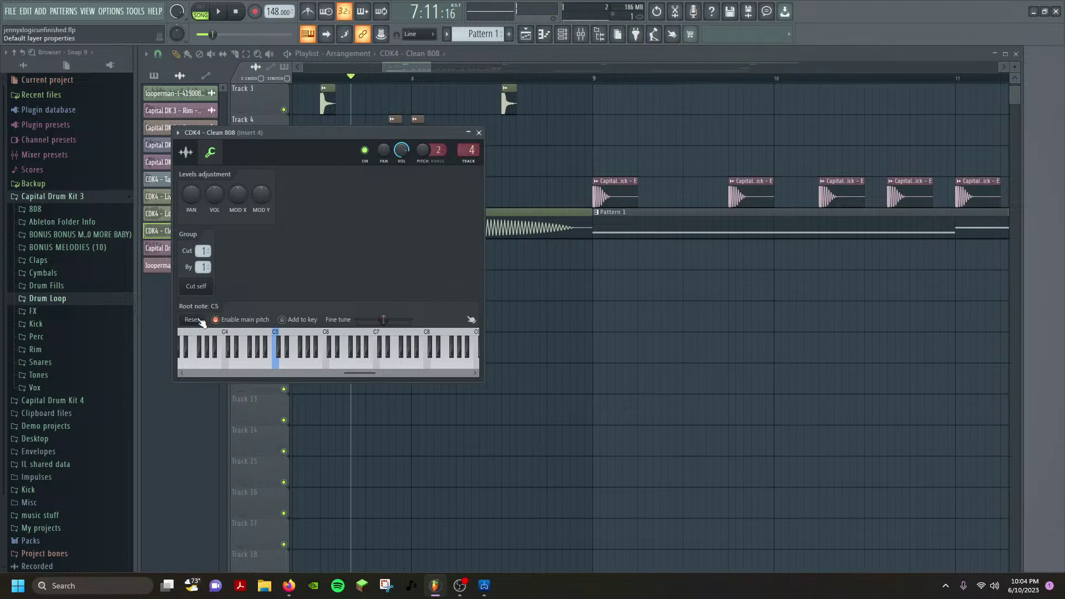
Try a C5 to F#5 key zone with root note A#5 on the Clean 808, and reset the keyboard range.
{"action": "left_click", "coordinate": [289, 360]}
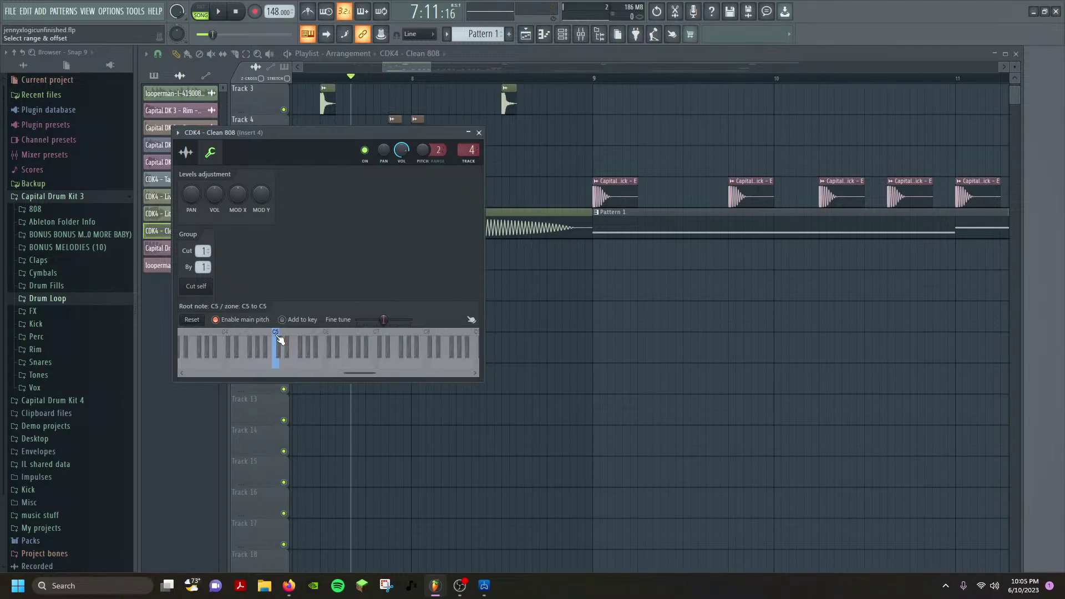
{"action": "mouse_move", "coordinate": [280, 352]}
{"action": "left_mouse_down"}
{"action": "mouse_move", "coordinate": [357, 359]}
{"action": "mouse_move", "coordinate": [293, 365]}
{"action": "left_mouse_up"}
{"action": "left_click", "coordinate": [304, 352]}
{"action": "left_click", "coordinate": [279, 346]}
{"action": "left_click", "coordinate": [288, 349]}
{"action": "left_click", "coordinate": [304, 352]}
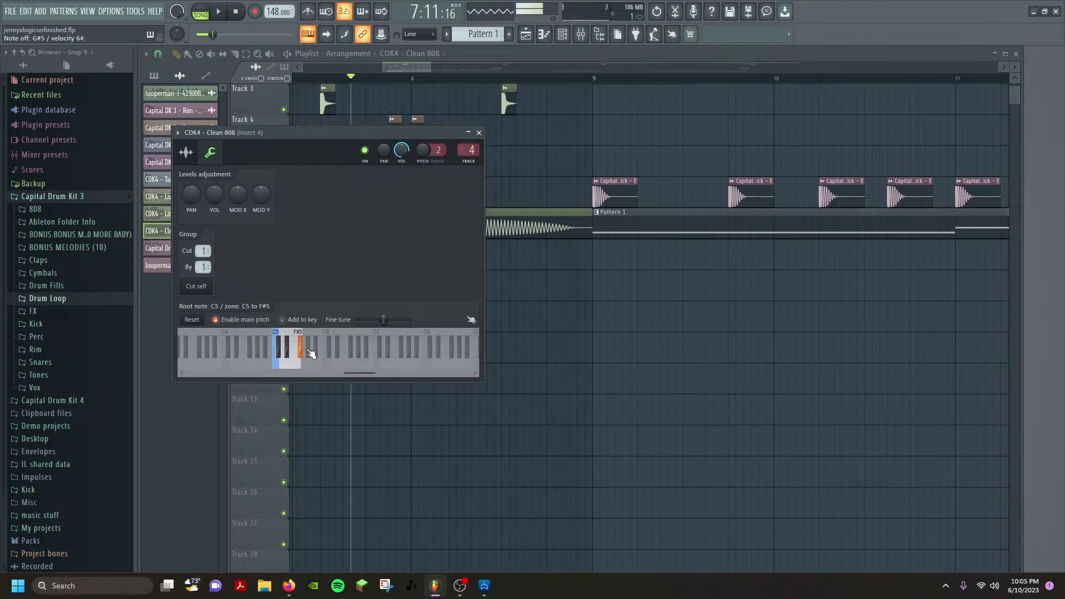
{"action": "right_click", "coordinate": [323, 352]}
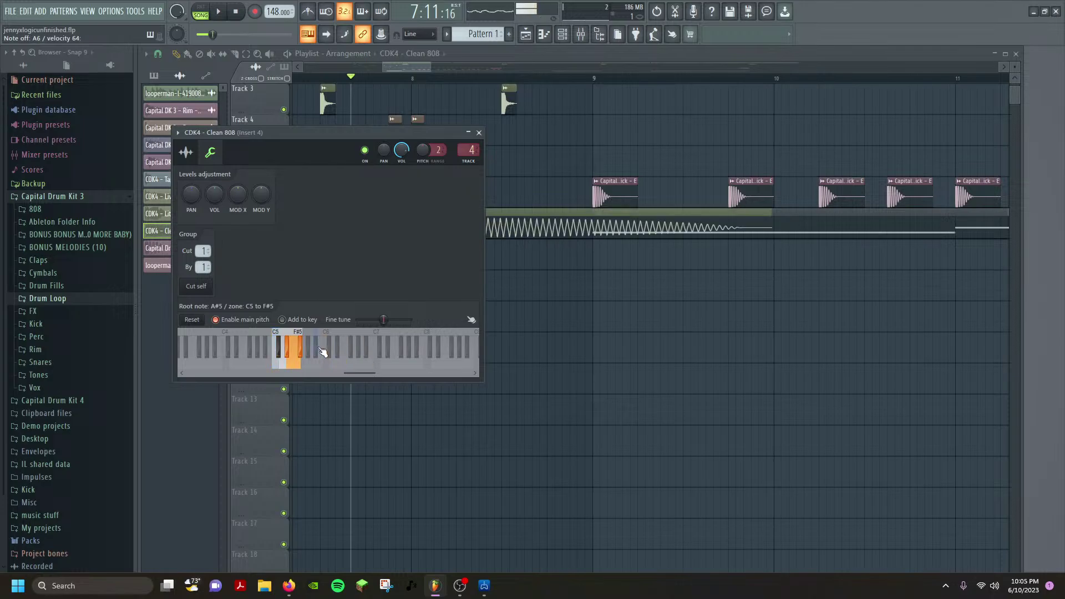
{"action": "left_click", "coordinate": [193, 321]}
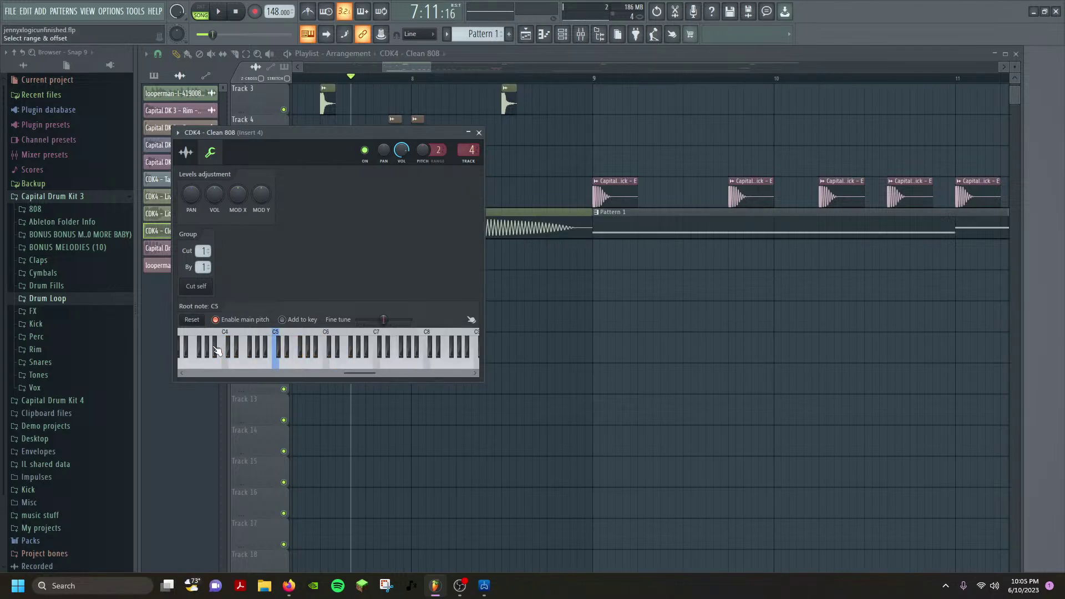
Enable Add to key for the Clean 808 channel and audition notes around F#5 and G5.
{"action": "left_click", "coordinate": [288, 356]}
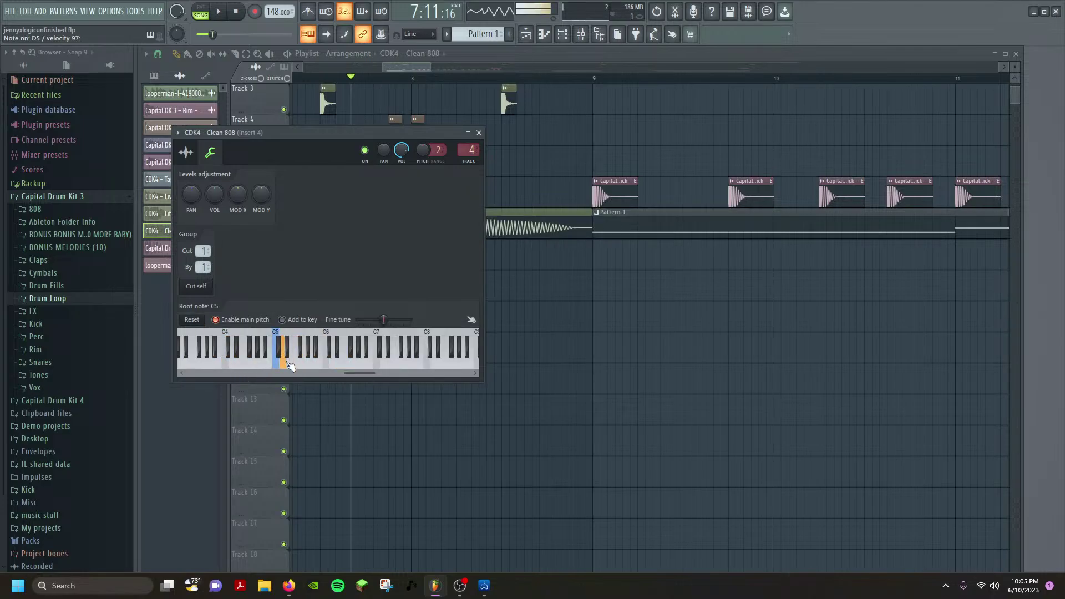
{"action": "left_click", "coordinate": [304, 354]}
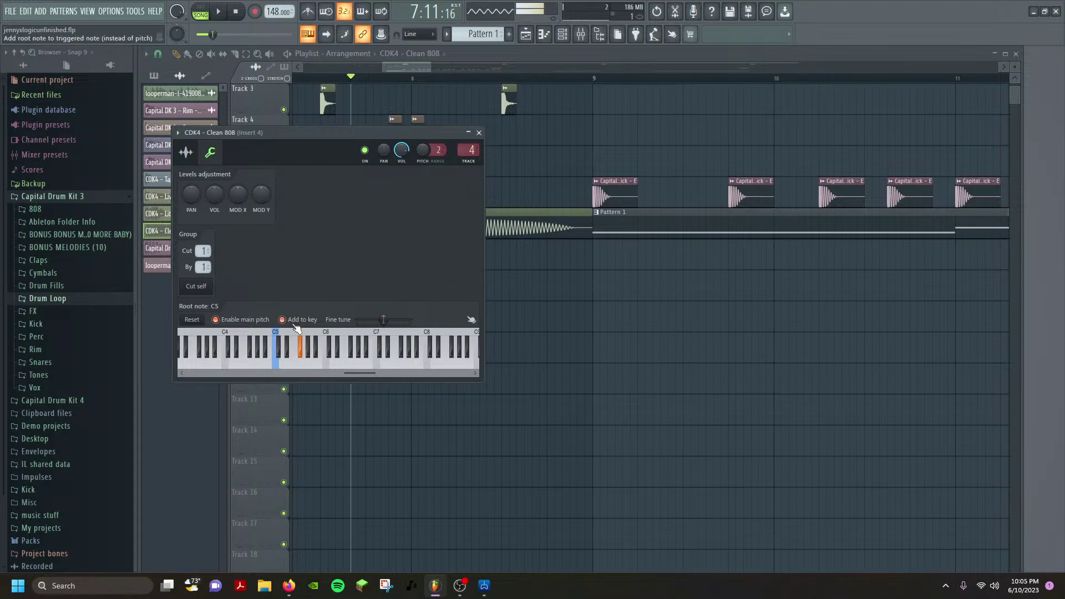
{"action": "left_click", "coordinate": [304, 353]}
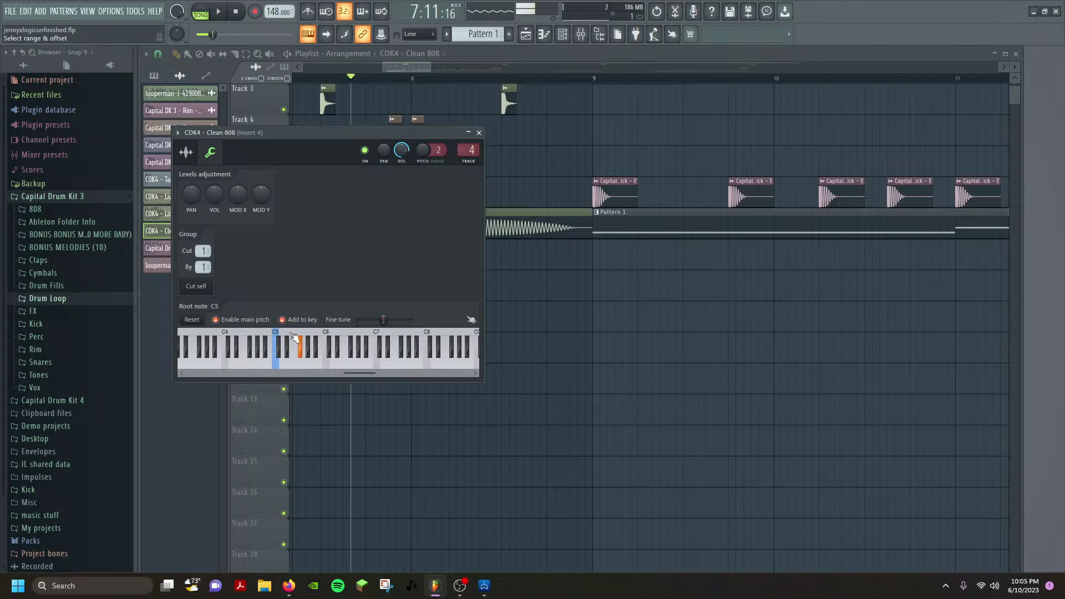
{"action": "left_click", "coordinate": [298, 366]}
{"action": "left_click", "coordinate": [301, 350]}
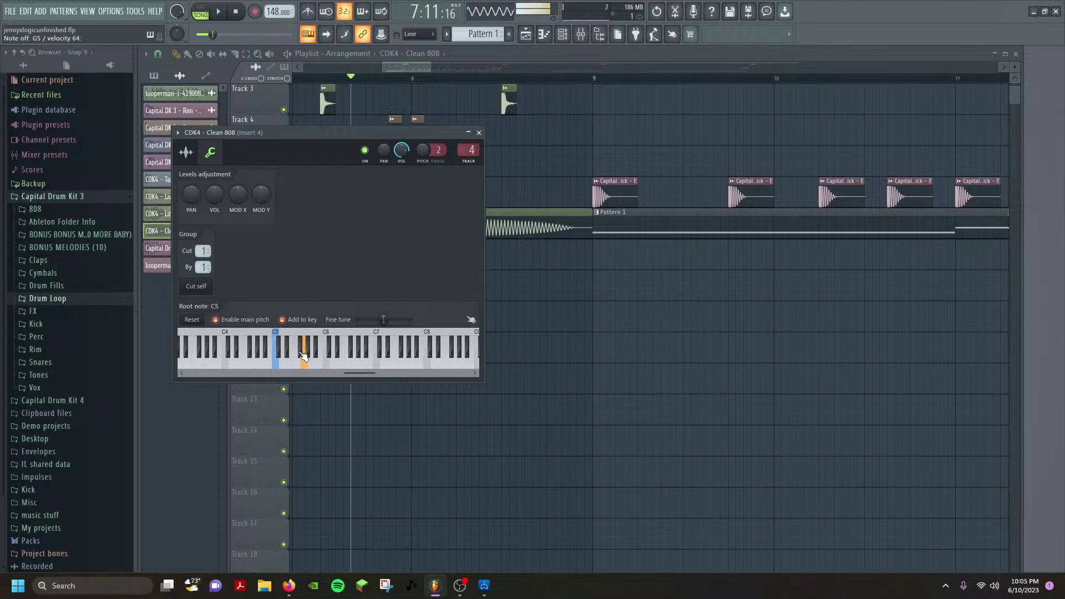
{"action": "left_click_drag", "start_coordinate": [382, 319], "coordinate": [384, 319]}
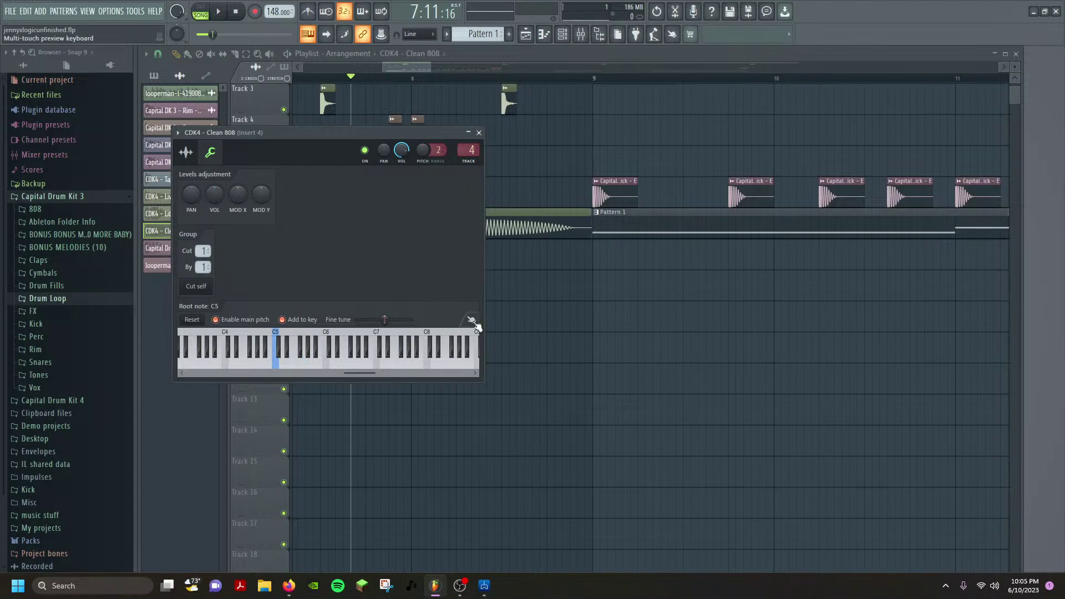
Switch the Clean 808 channel to the multi-touch preview keyboard and set its root note to F#5.
{"action": "left_click", "coordinate": [471, 320]}
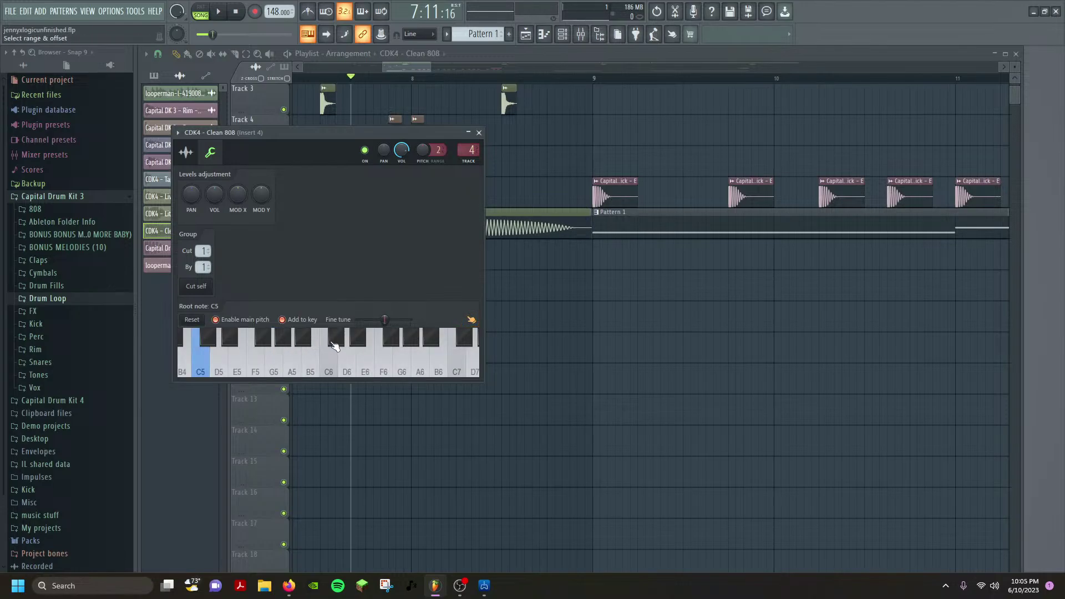
{"action": "left_click", "coordinate": [265, 341]}
{"action": "right_click", "coordinate": [265, 339]}
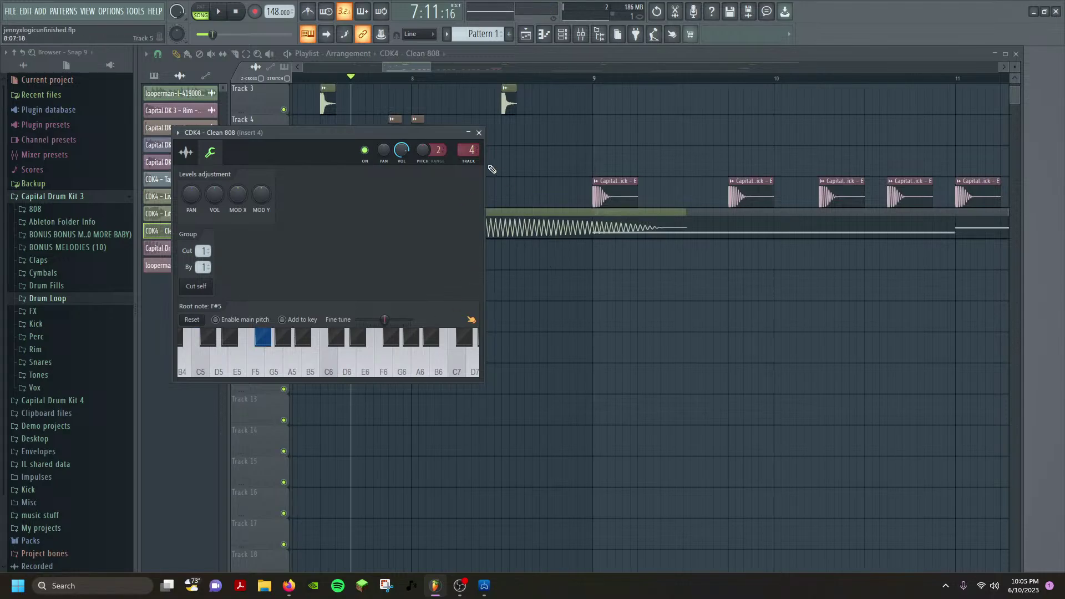
Audition the CDK4 - Clean 808 clip at a later start on Track 7, and move it earlier to start near 7:11:16.
{"action": "left_click_drag", "start_coordinate": [388, 137], "coordinate": [346, 361]}
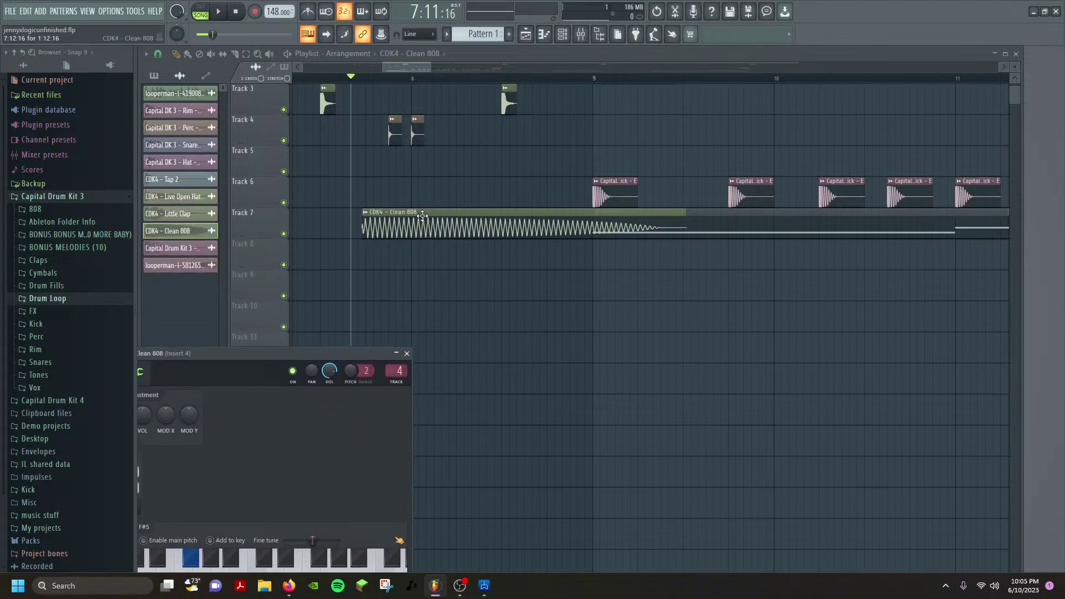
{"action": "left_click", "coordinate": [436, 355]}
{"action": "key", "text": "space"}
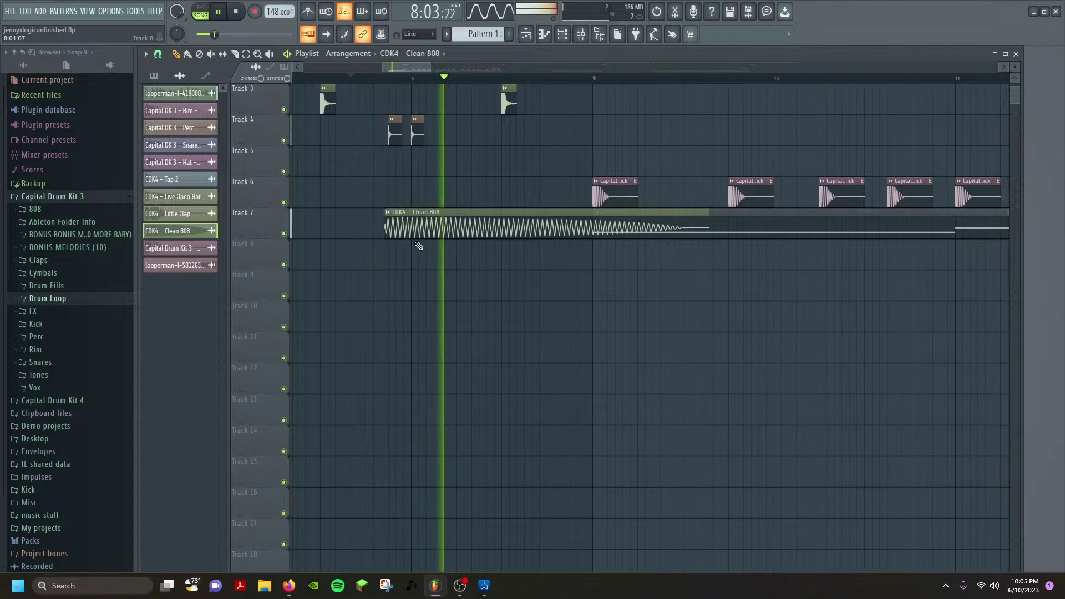
{"action": "key", "text": "space"}
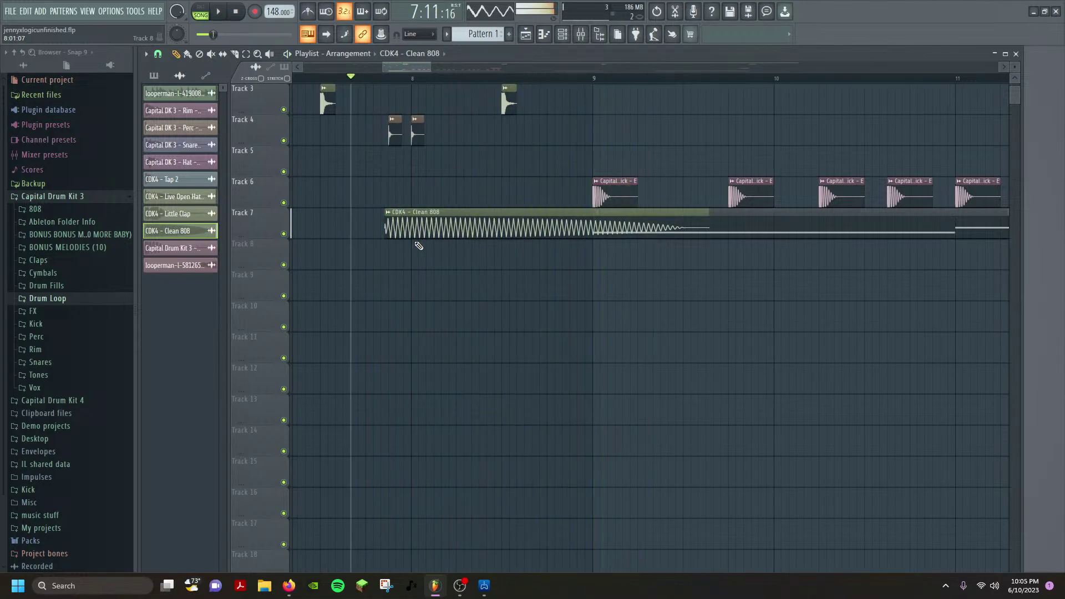
{"action": "left_click_drag", "start_coordinate": [463, 221], "coordinate": [425, 221]}
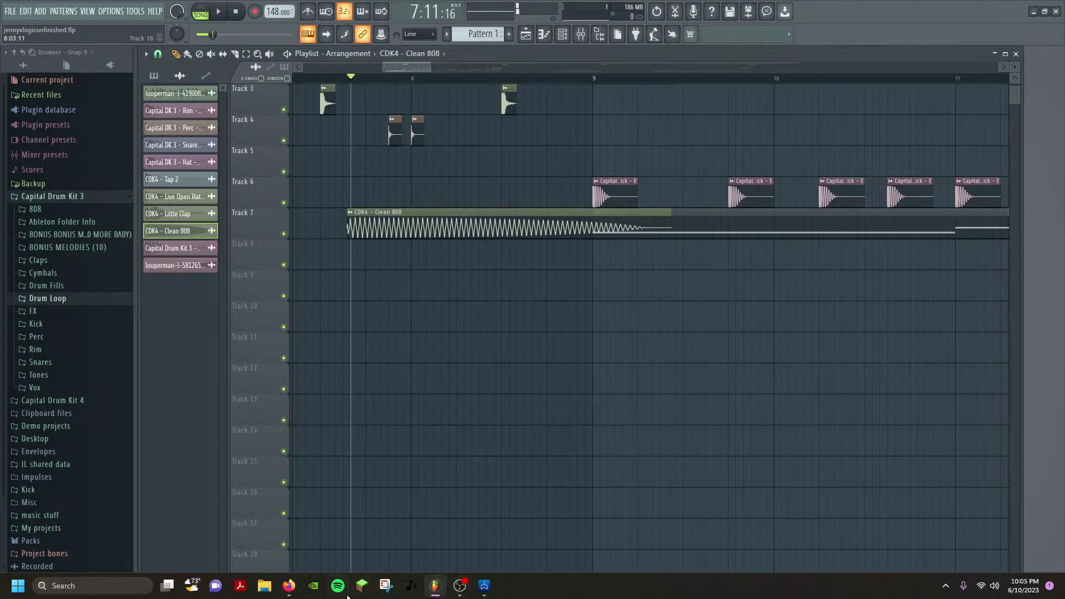
Reopen the Clean 808 channel's miscellaneous functions and set the root note back to C5.
{"action": "double_click", "coordinate": [354, 219]}
{"action": "left_click_drag", "start_coordinate": [264, 361], "coordinate": [368, 254]}
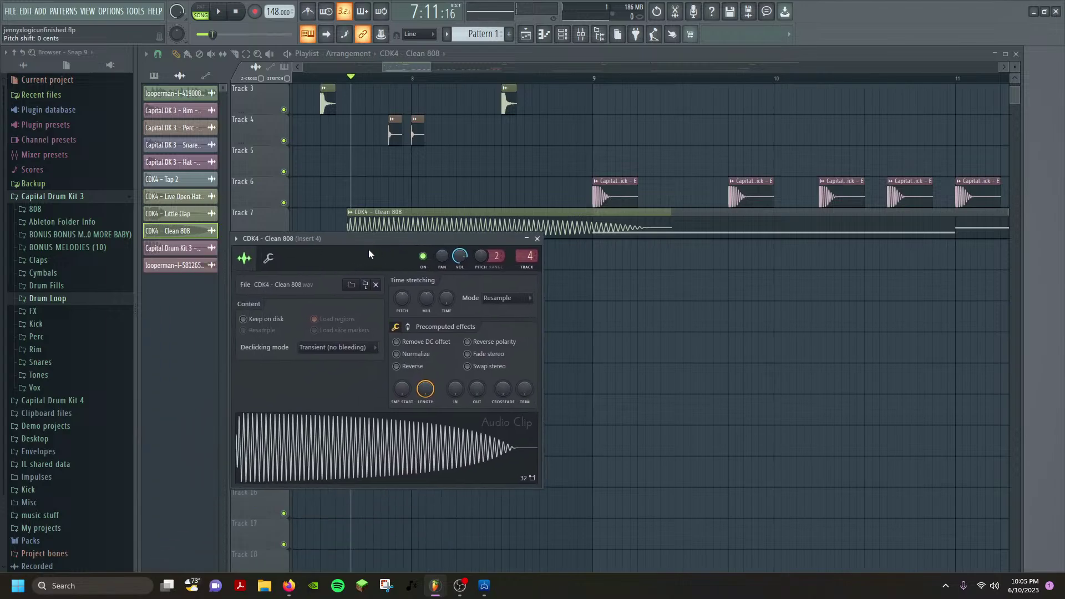
{"action": "left_click", "coordinate": [268, 258]}
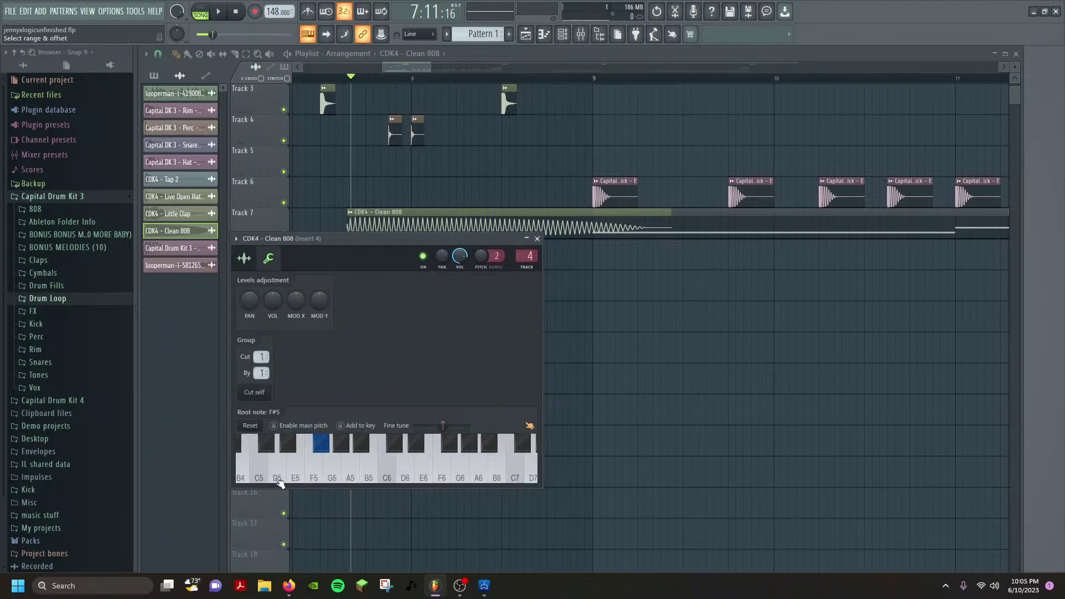
{"action": "right_click", "coordinate": [255, 474]}
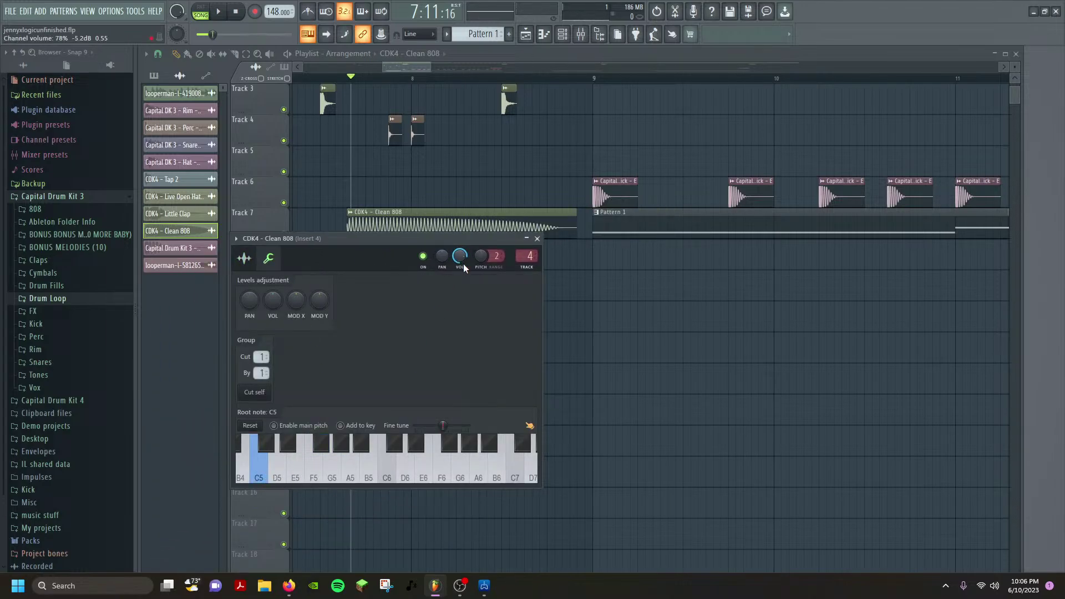
Audition the Clean 808 lead-in before bar 9 and try a pitch knob range of 3 semitones.
{"action": "key", "text": "space"}
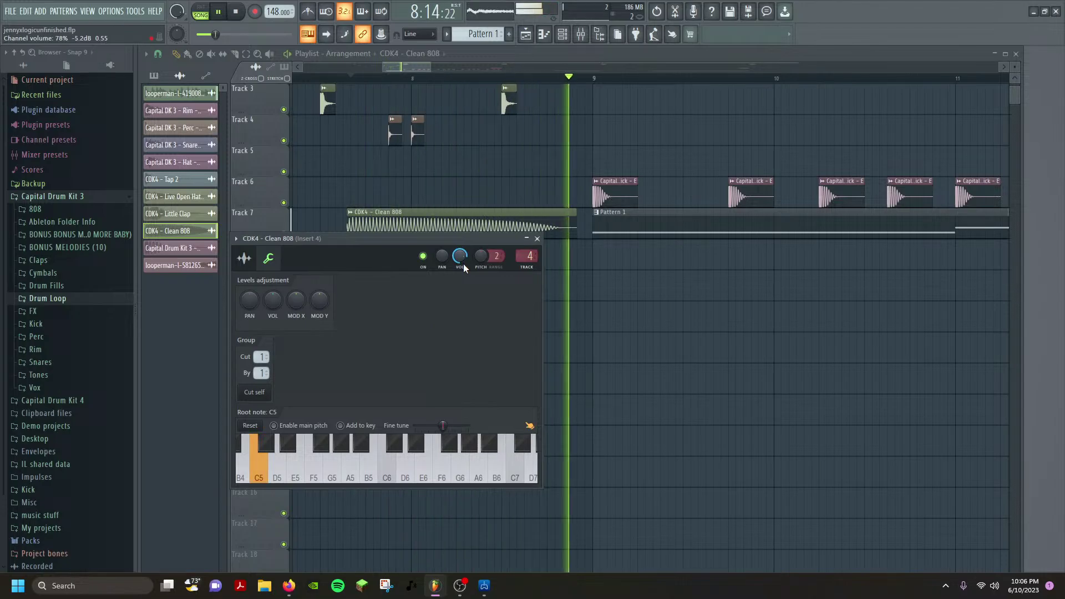
{"action": "key", "text": "space"}
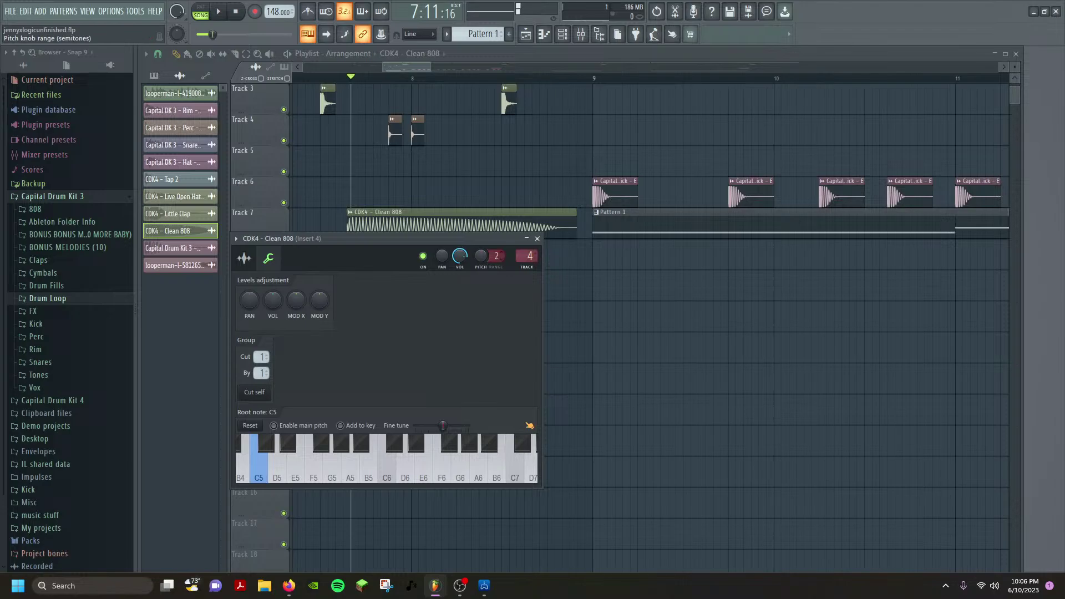
{"action": "key", "text": "space"}
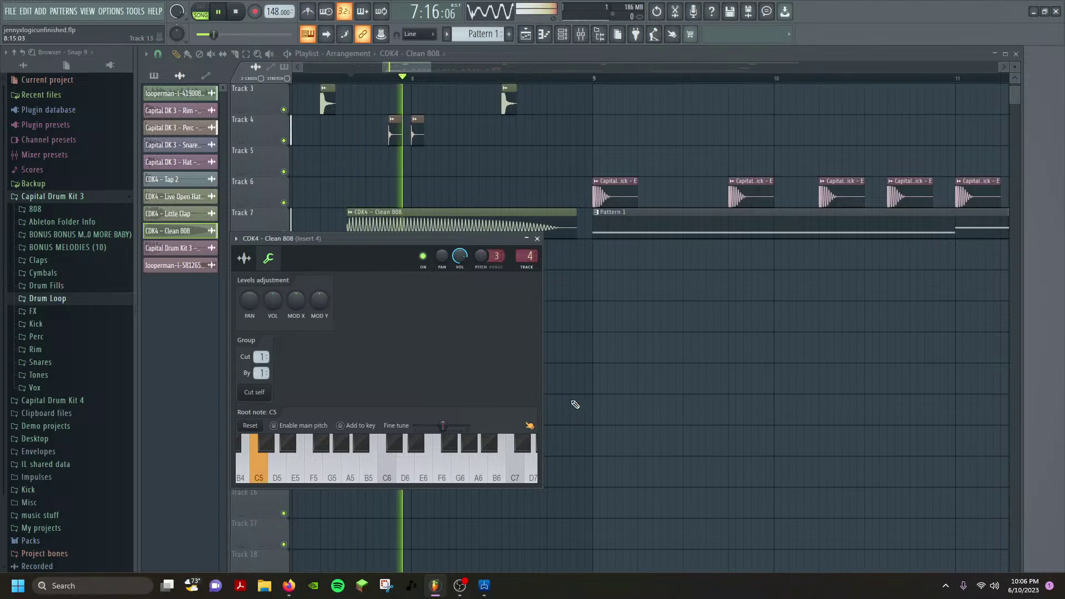
{"action": "key", "text": "space"}
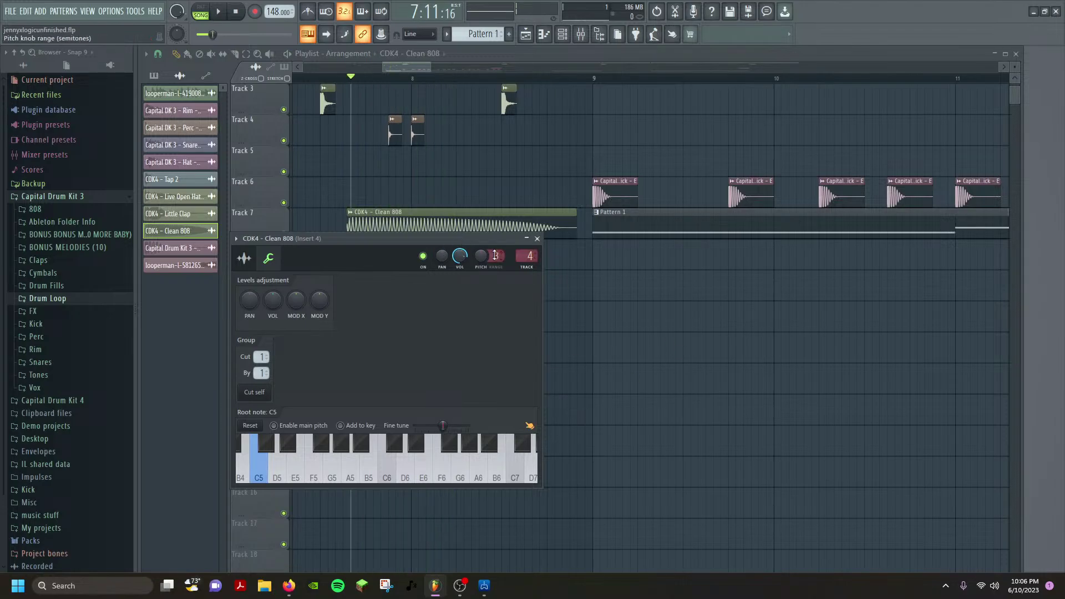
Try the Clean 808 channel pitch at +200 cents with playback, and return it to 0 cents.
{"action": "left_click_drag", "start_coordinate": [481, 255], "coordinate": [481, 221]}
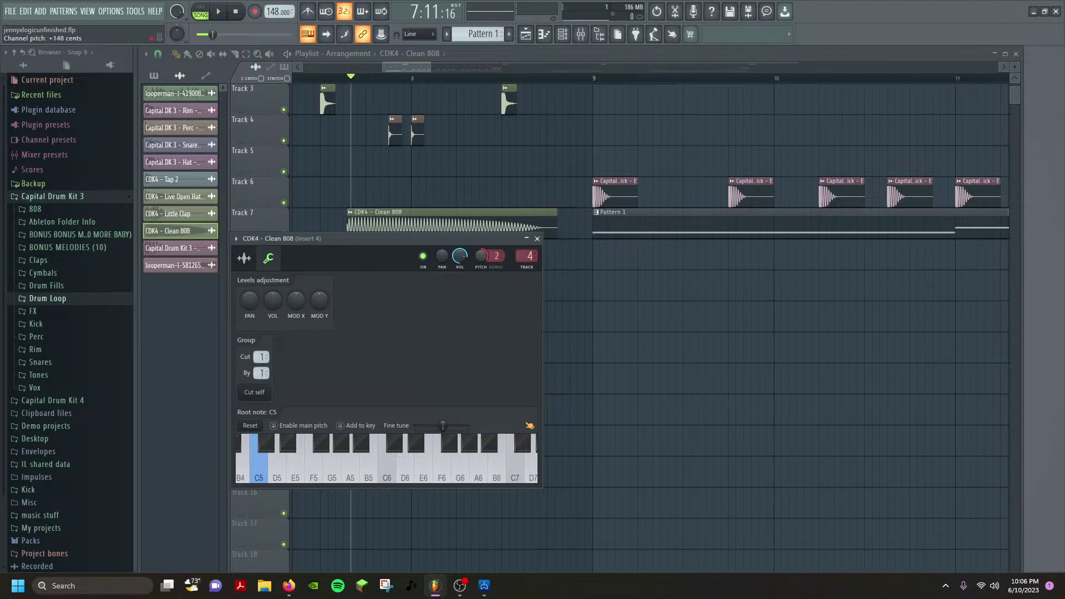
{"action": "key", "text": "space"}
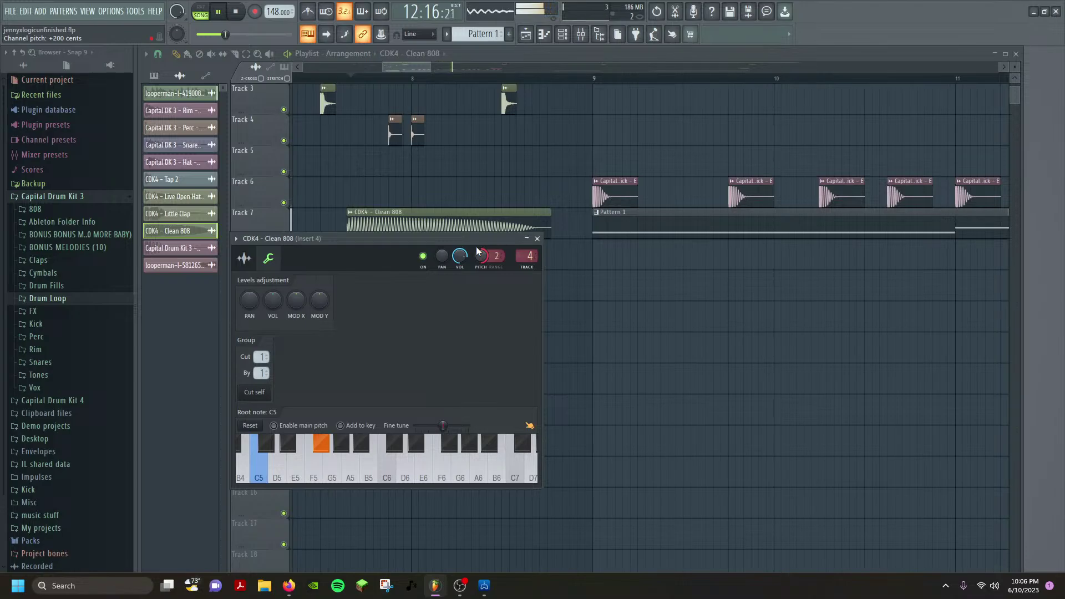
{"action": "key", "text": "space"}
{"action": "left_click_drag", "start_coordinate": [481, 255], "coordinate": [480, 283]}
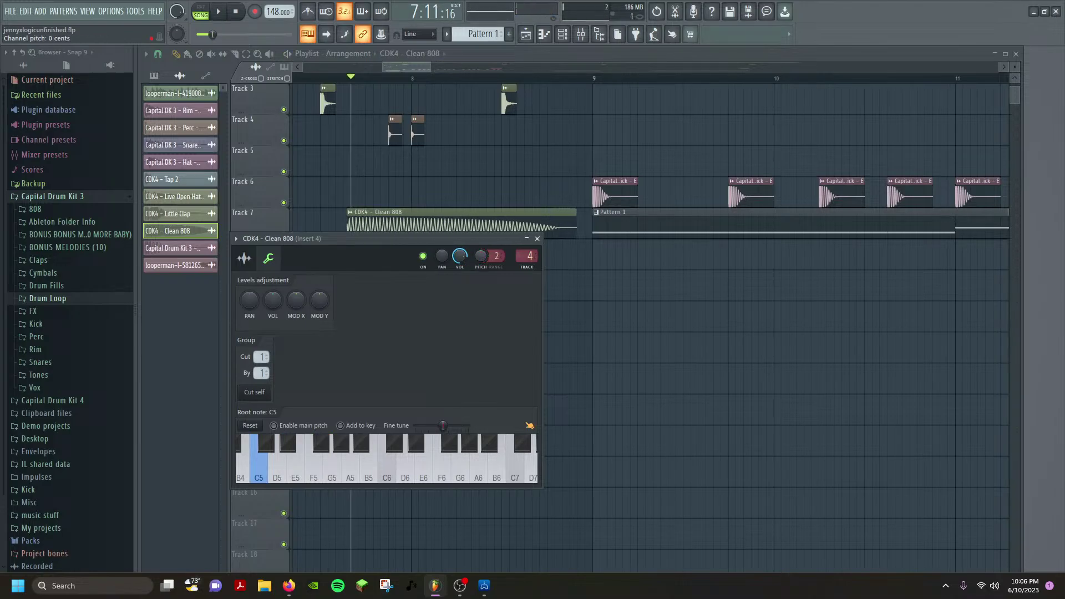
Close the Clean 808 channel settings and delete the CDK4 - Clean 808 clip from Track 7.
{"action": "left_click", "coordinate": [536, 238]}
{"action": "right_click", "coordinate": [423, 222]}
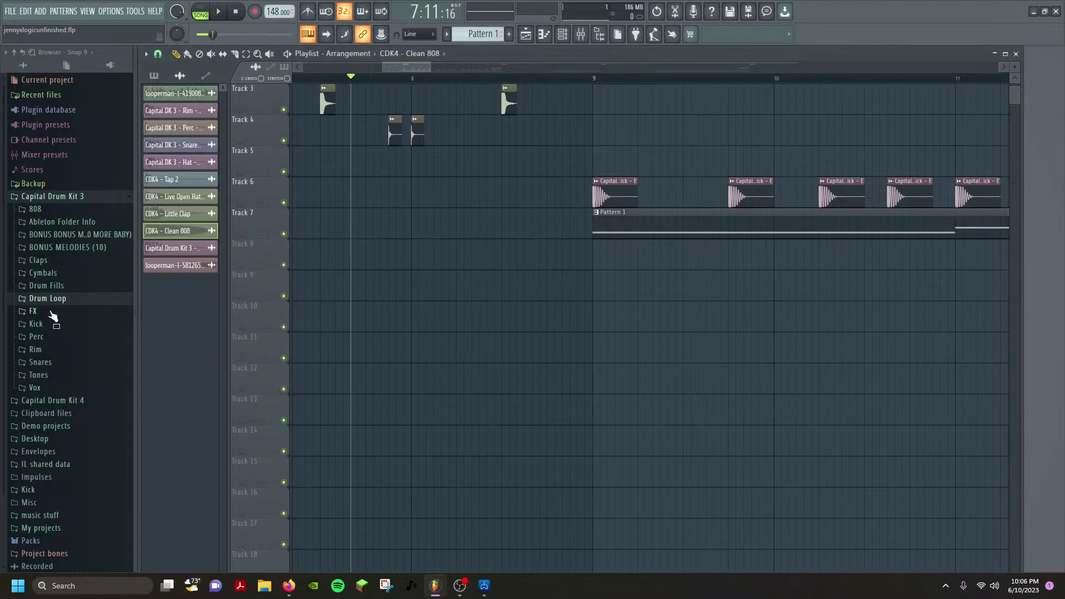
Browse the 808 samples of Capital Drum Kit 3 and Capital Drum Kit 4, and preview CDK4 - Clean 808.
{"action": "left_click", "coordinate": [69, 209]}
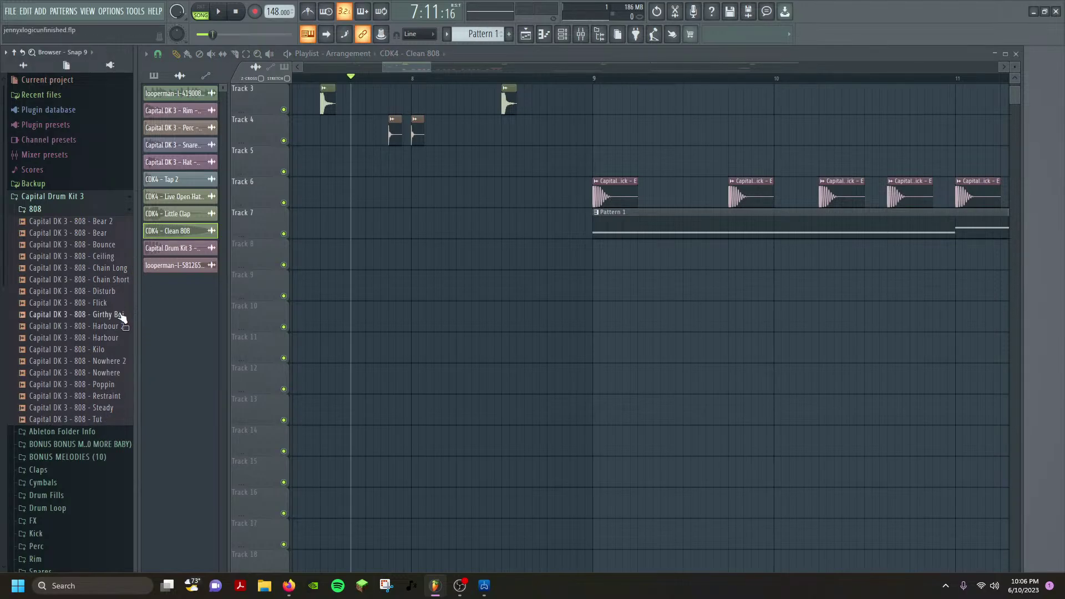
{"action": "left_click", "coordinate": [61, 196]}
{"action": "left_click", "coordinate": [61, 209]}
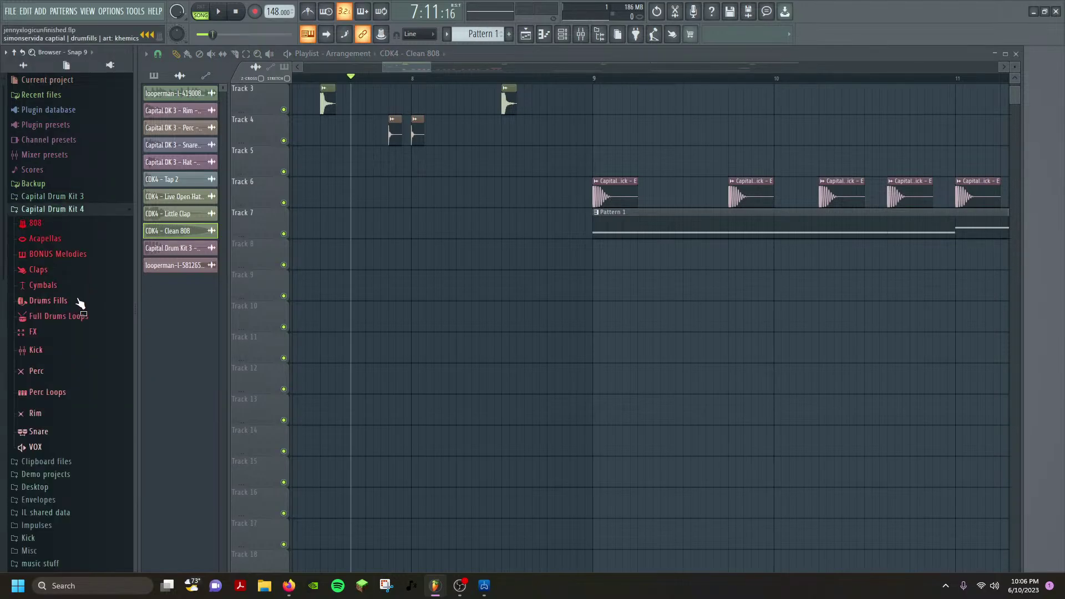
{"action": "left_click", "coordinate": [65, 223]}
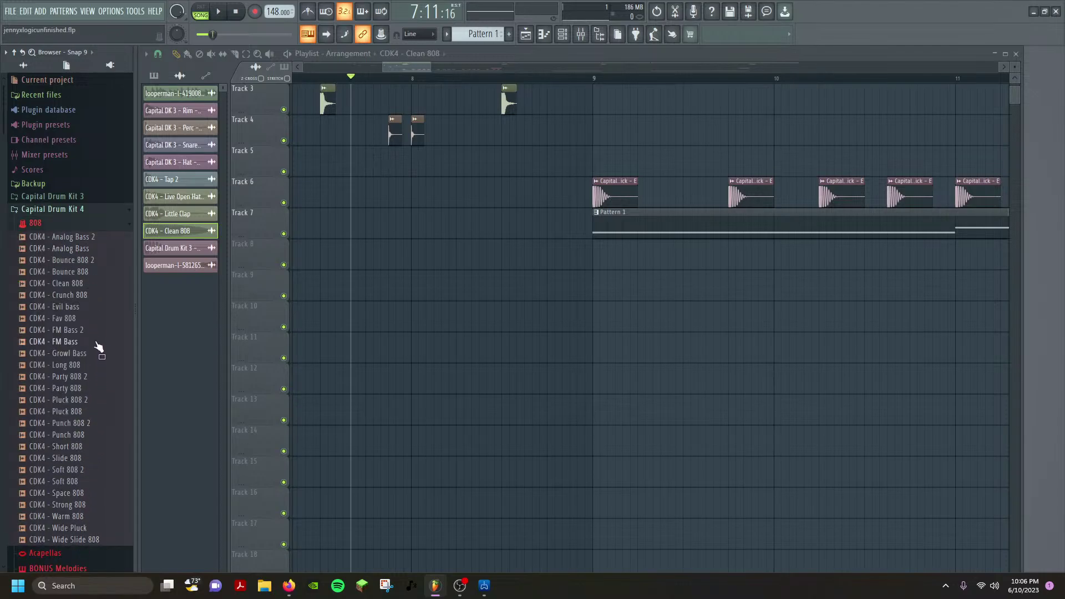
{"action": "mouse_move", "coordinate": [56, 284]}
{"action": "left_mouse_down"}
{"action": "mouse_move", "coordinate": [184, 296]}
{"action": "mouse_move", "coordinate": [161, 280]}
{"action": "mouse_move", "coordinate": [58, 289]}
{"action": "left_mouse_up"}
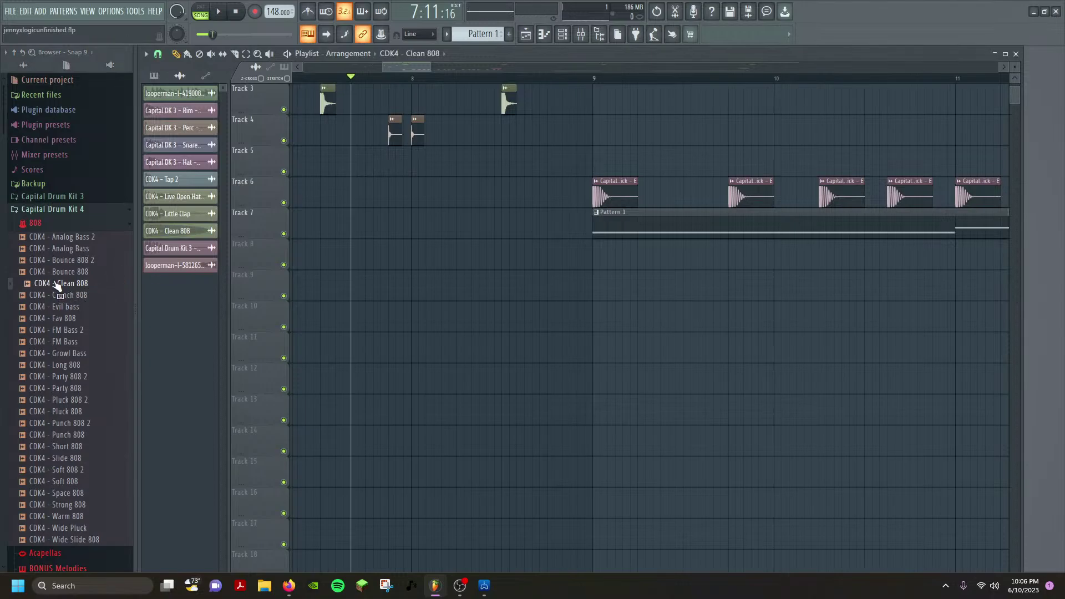
Clone the CDK4 - Clean 808 audio clip and collapse the 808 sample folder.
{"action": "right_click", "coordinate": [183, 233]}
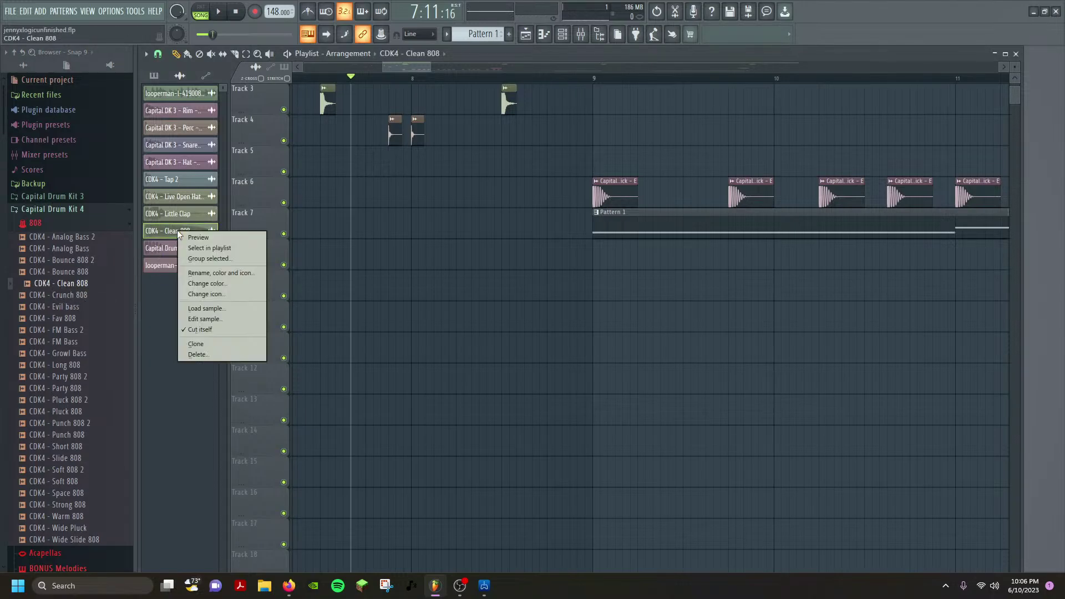
{"action": "left_click", "coordinate": [211, 345]}
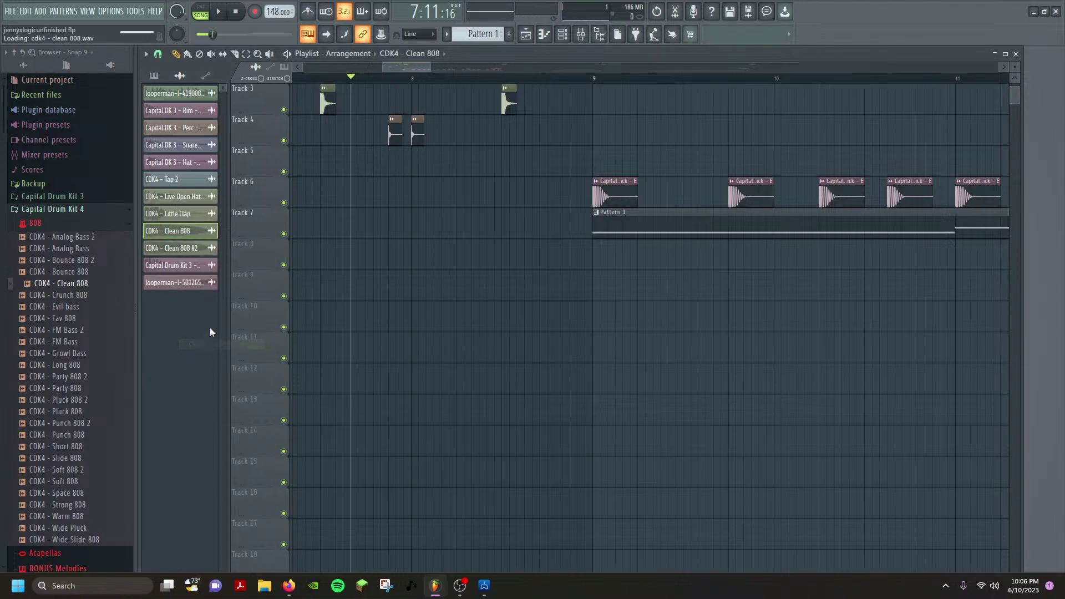
{"action": "left_click", "coordinate": [109, 209]}
Place the cloned CDK4 - Clean 808 #2 clip on Track 7 so that it ends just before bar 9.
{"action": "left_click", "coordinate": [179, 253]}
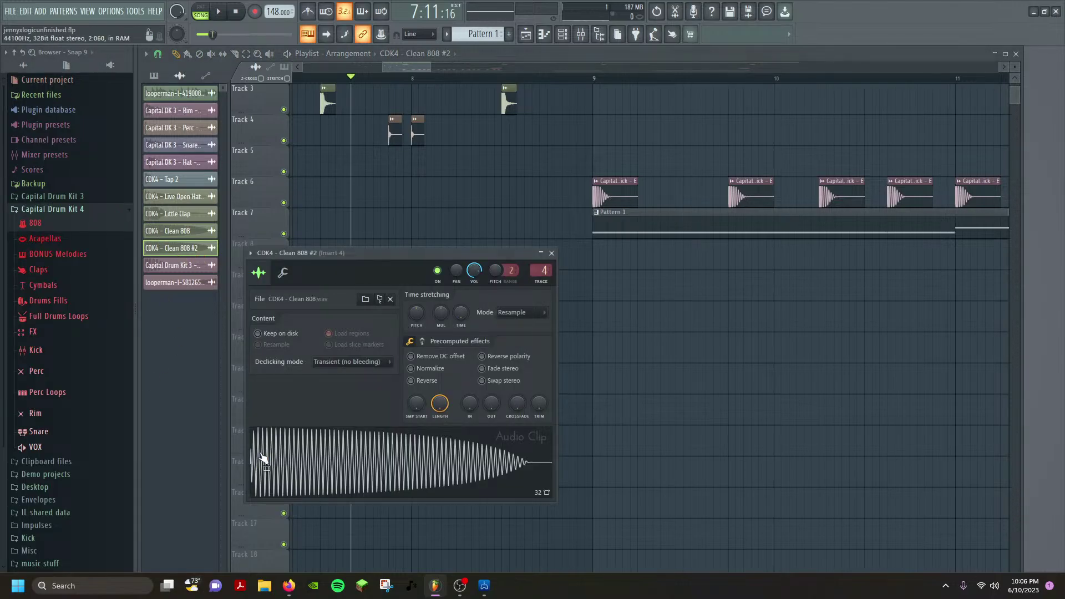
{"action": "left_click_drag", "start_coordinate": [304, 450], "coordinate": [397, 221]}
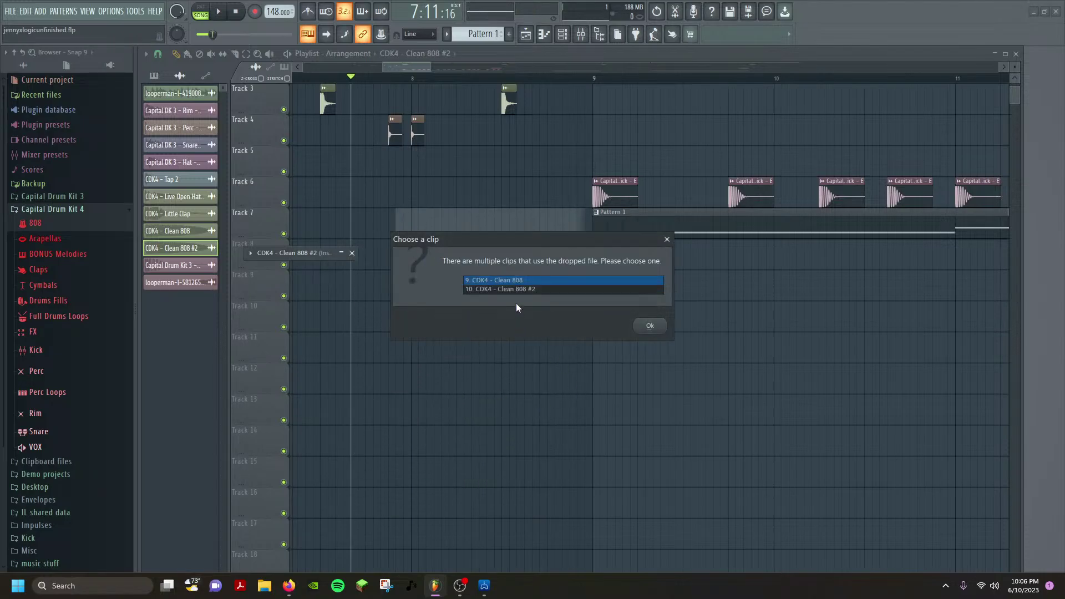
{"action": "left_click", "coordinate": [534, 290]}
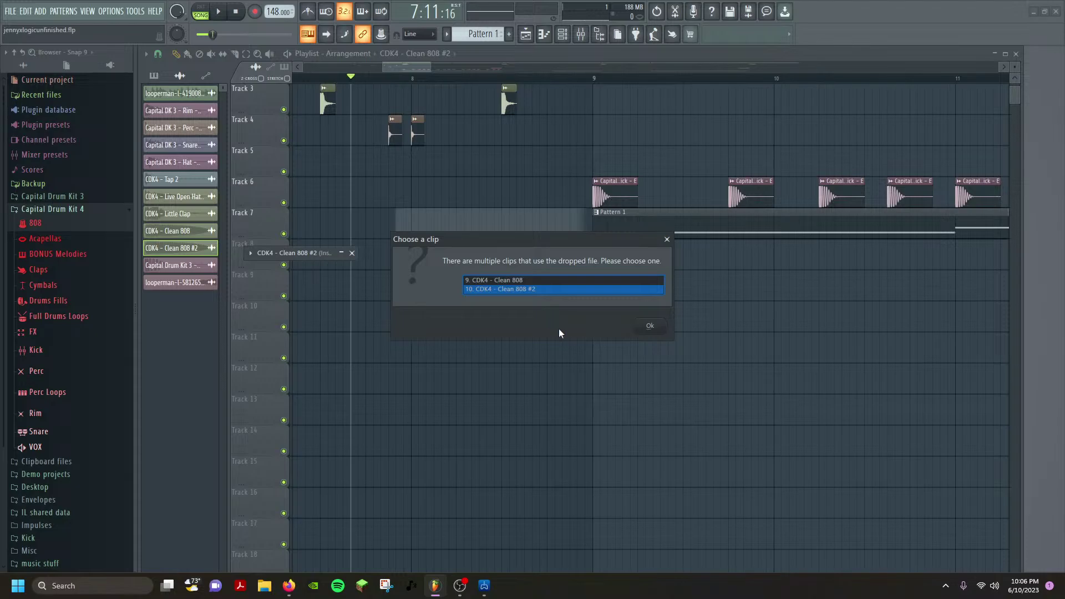
{"action": "left_click", "coordinate": [649, 327]}
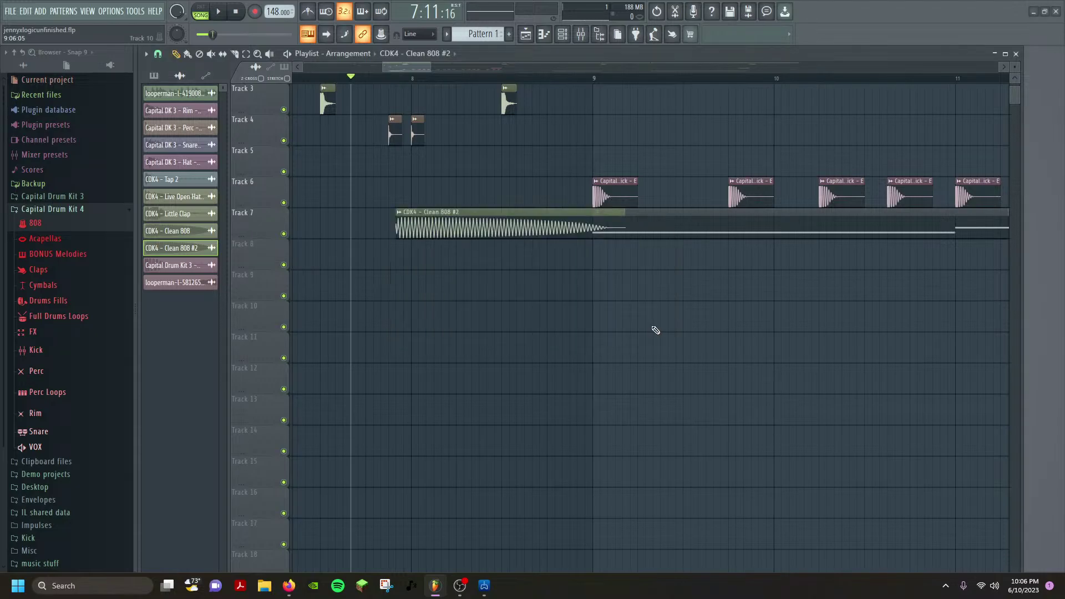
{"action": "left_click_drag", "start_coordinate": [541, 225], "coordinate": [478, 212]}
{"action": "scroll", "coordinate": [670, 316], "scroll_direction": "down", "scroll_amount": 1}
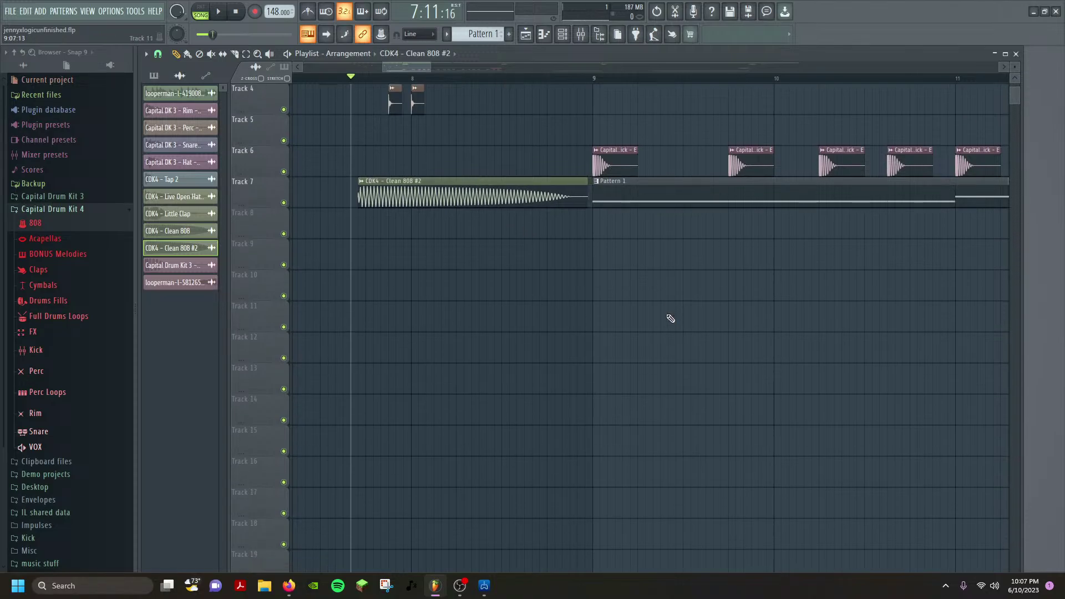
{"action": "scroll", "coordinate": [501, 335], "scroll_direction": "up", "scroll_amount": 3}
Try the Clean 808 #2 channel pitch at +200 cents with playback.
{"action": "double_click", "coordinate": [423, 287]}
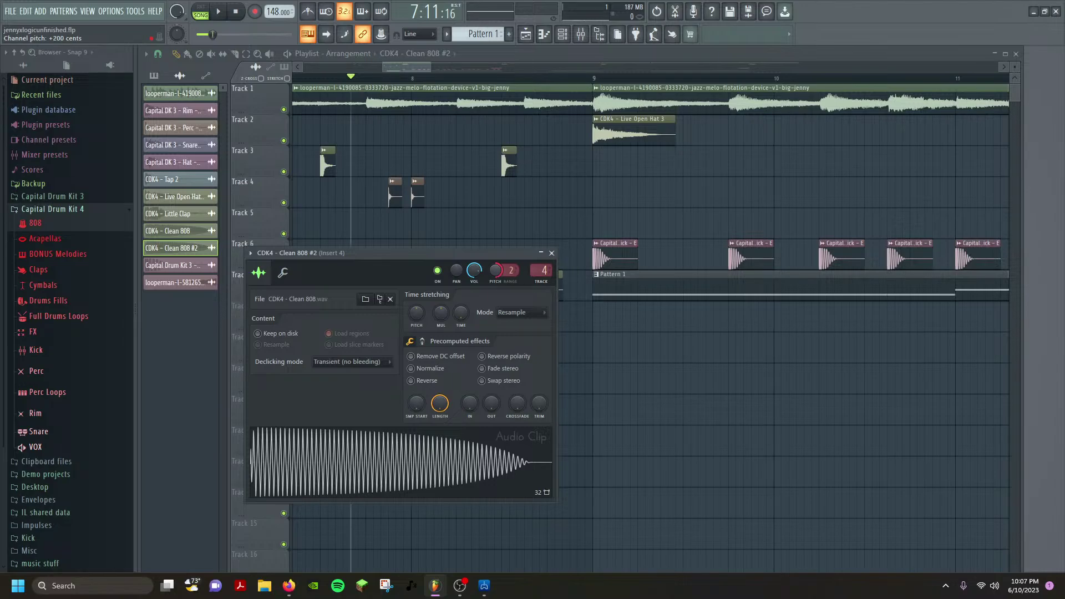
{"action": "key", "text": "space"}
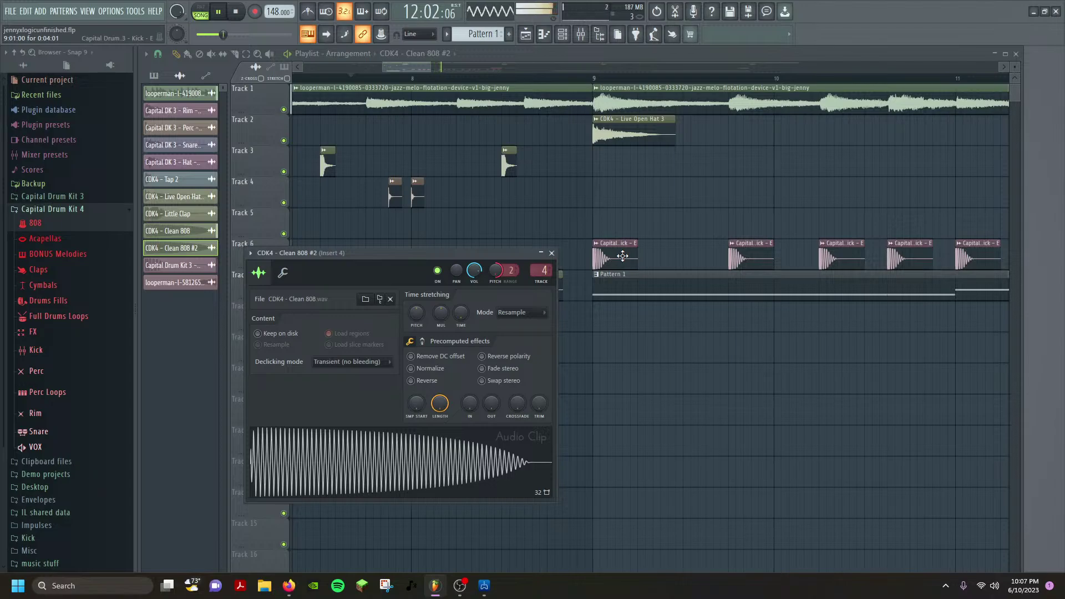
{"action": "key", "text": "space"}
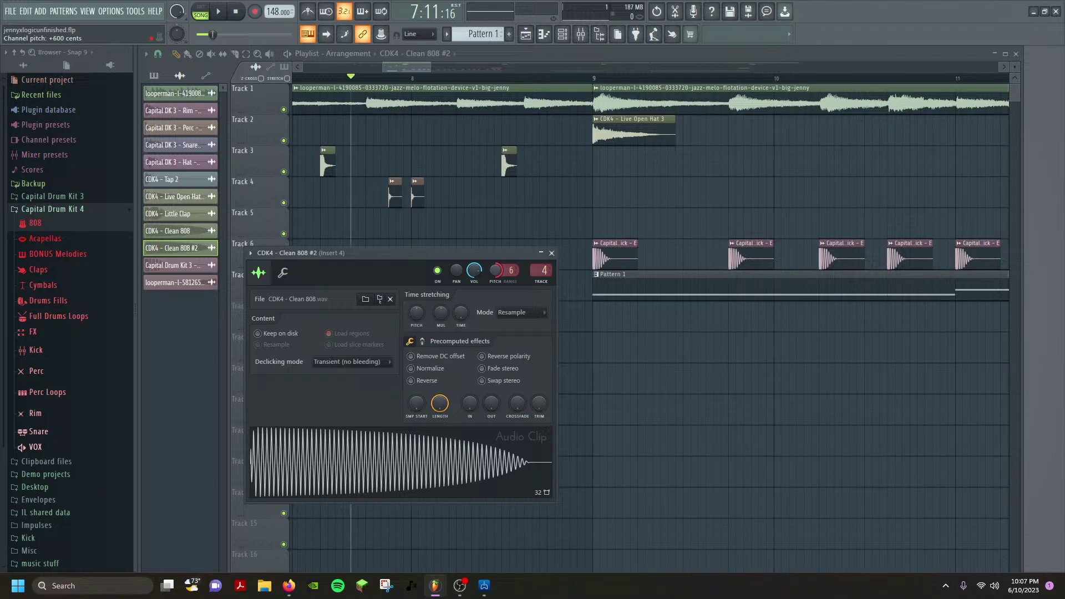
Audition the Clean 808 #2 clip at raised pitches such as +600 and +440 cents with a 6-semitone range, and close its settings.
{"action": "key", "text": "space"}
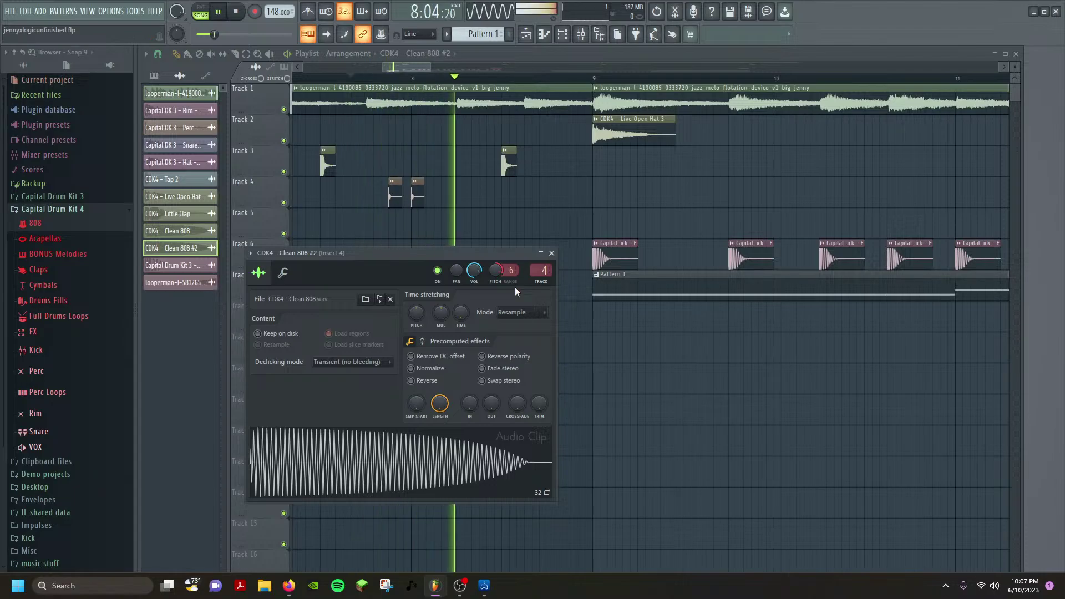
{"action": "key", "text": "space"}
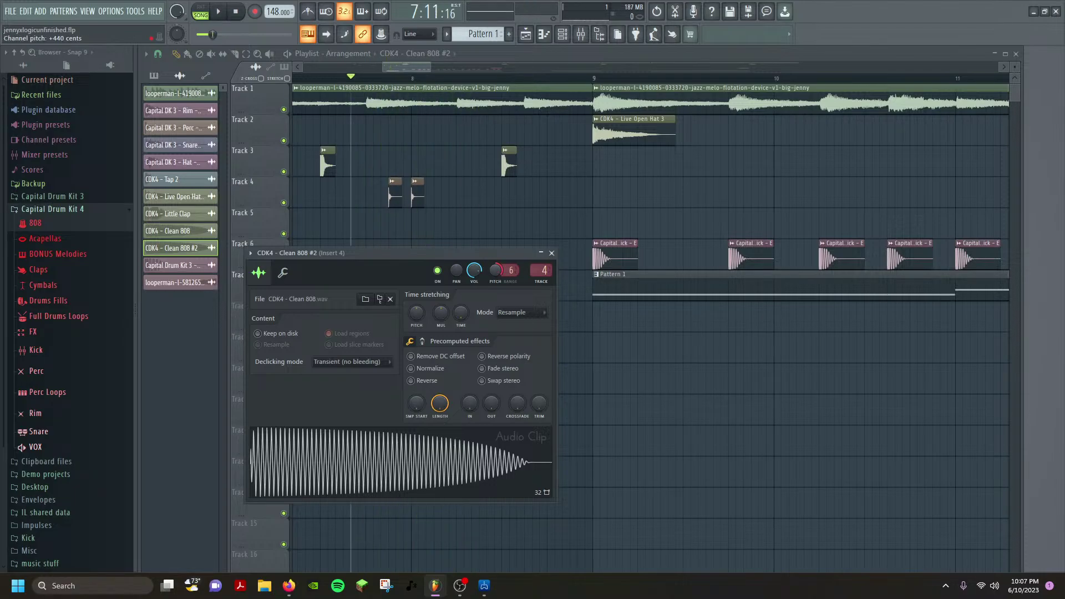
{"action": "key", "text": "space"}
{"action": "key", "text": "space"}
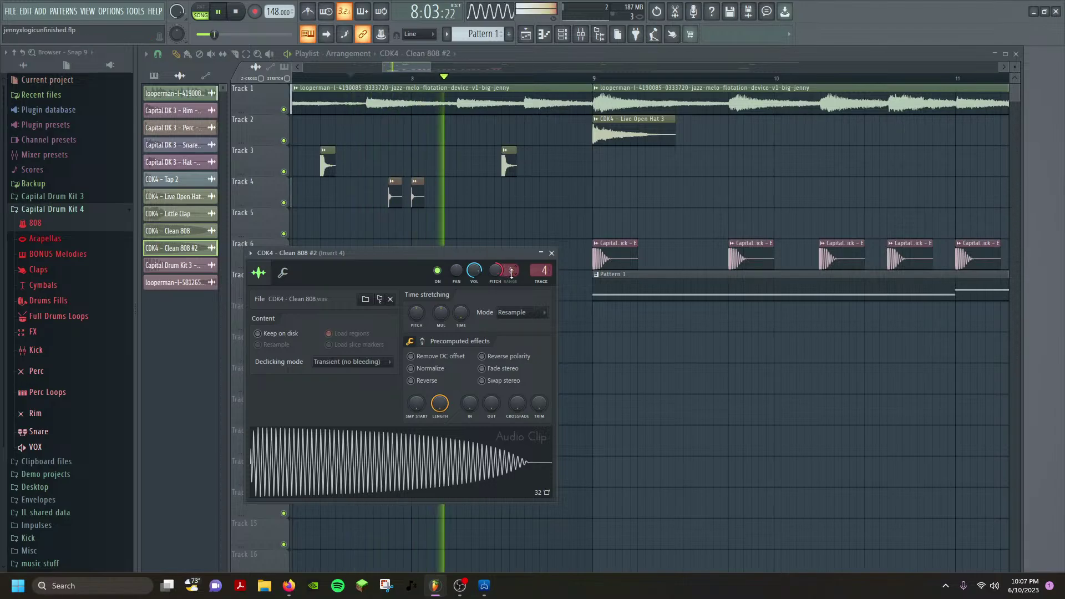
{"action": "key", "text": "space"}
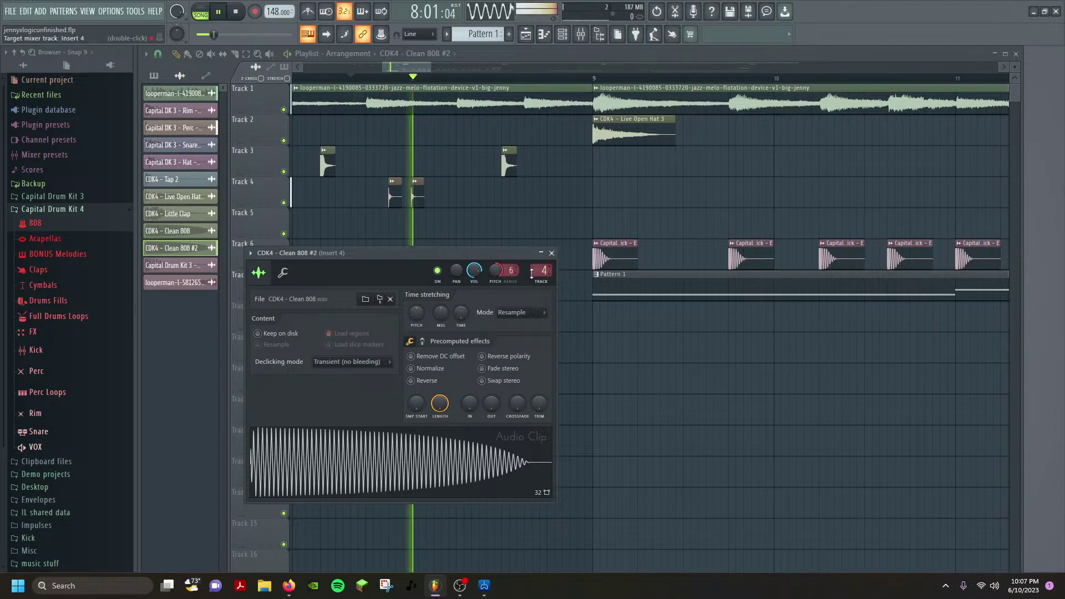
{"action": "key", "text": "space"}
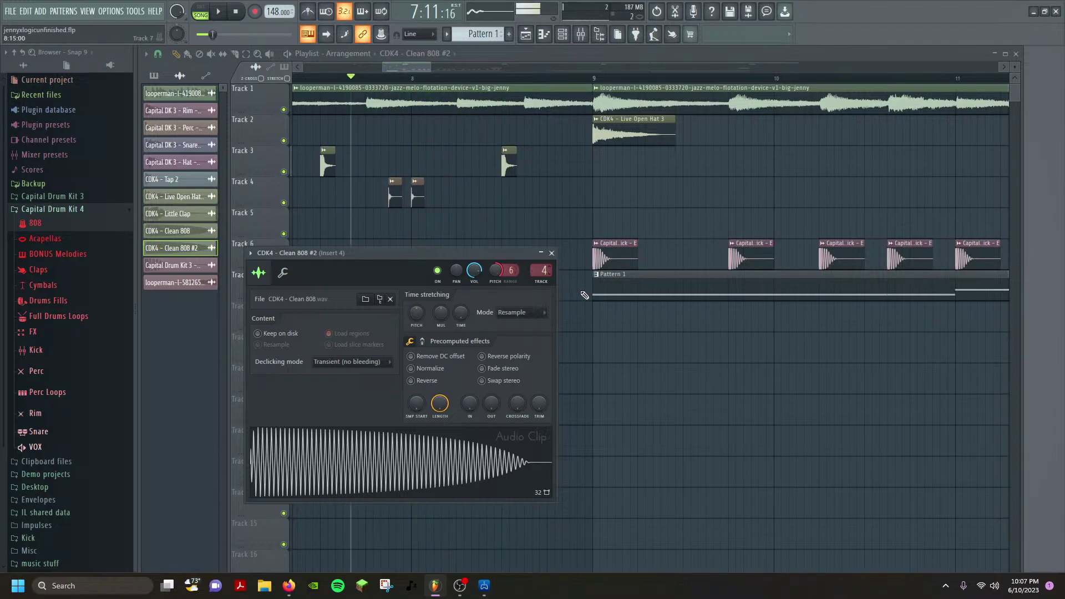
{"action": "left_click", "coordinate": [551, 253]}
Move the Clean 808 #2 clip on Track 7 to end at bar 9 and create volume automation for it.
{"action": "left_click_drag", "start_coordinate": [491, 292], "coordinate": [541, 302]}
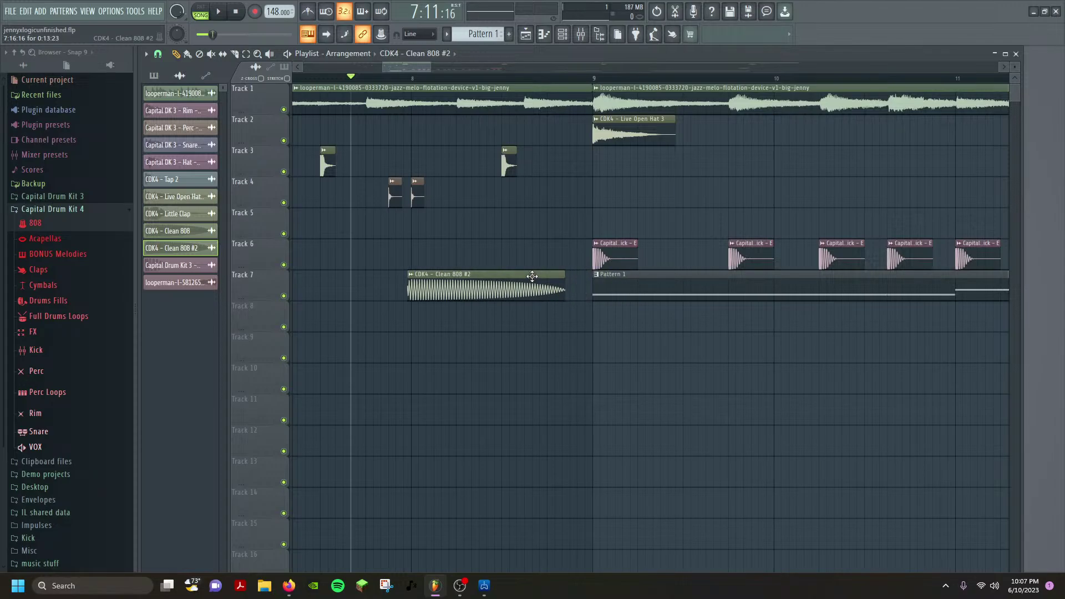
{"action": "left_click_drag", "start_coordinate": [532, 276], "coordinate": [561, 279]}
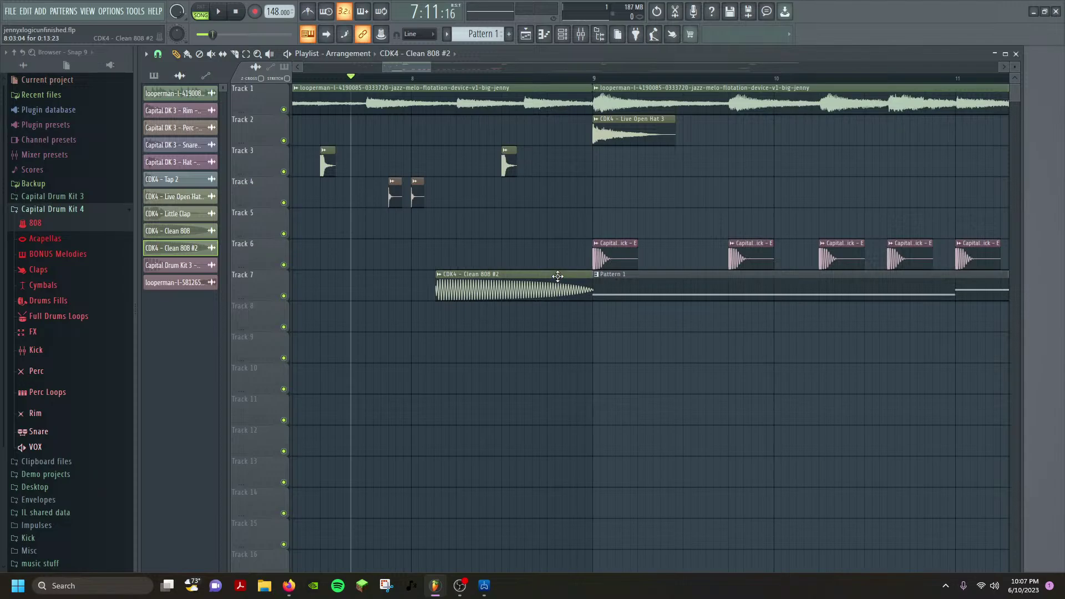
{"action": "right_click", "coordinate": [442, 279]}
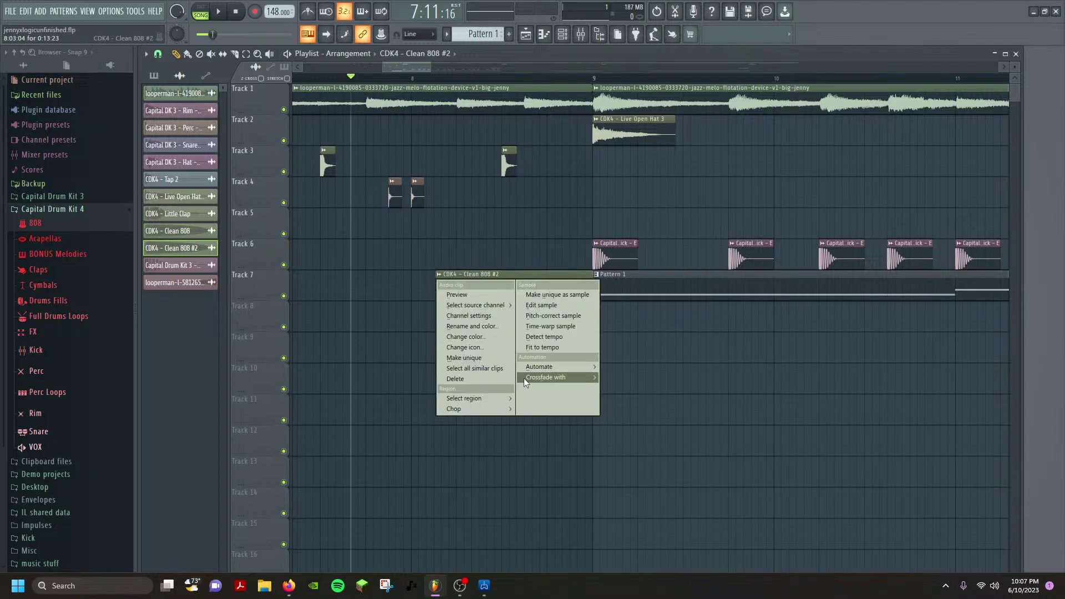
{"action": "mouse_move", "coordinate": [546, 377]}
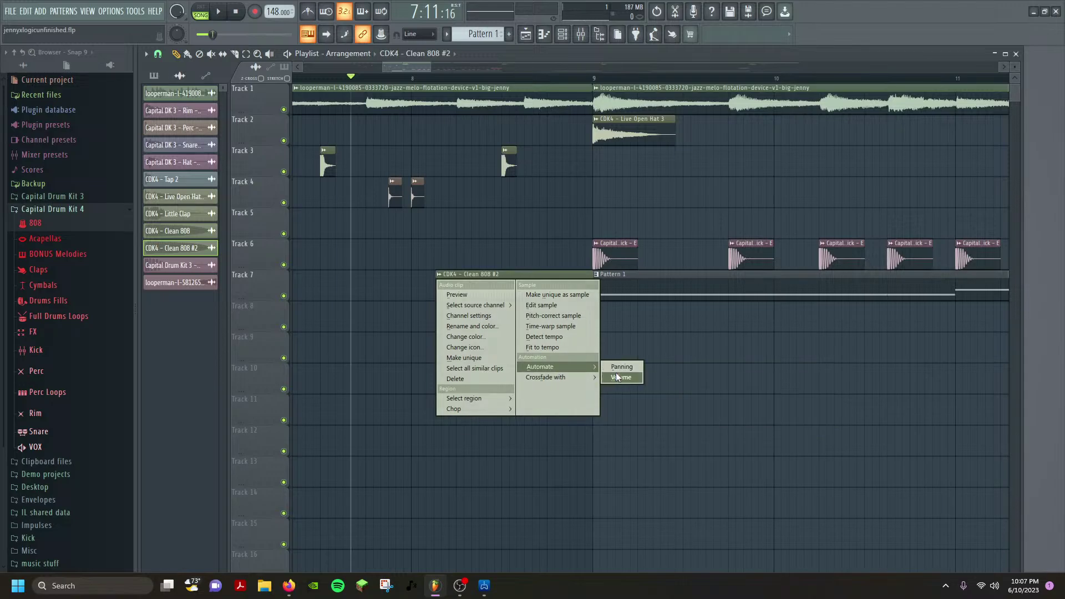
{"action": "left_click", "coordinate": [620, 378]}
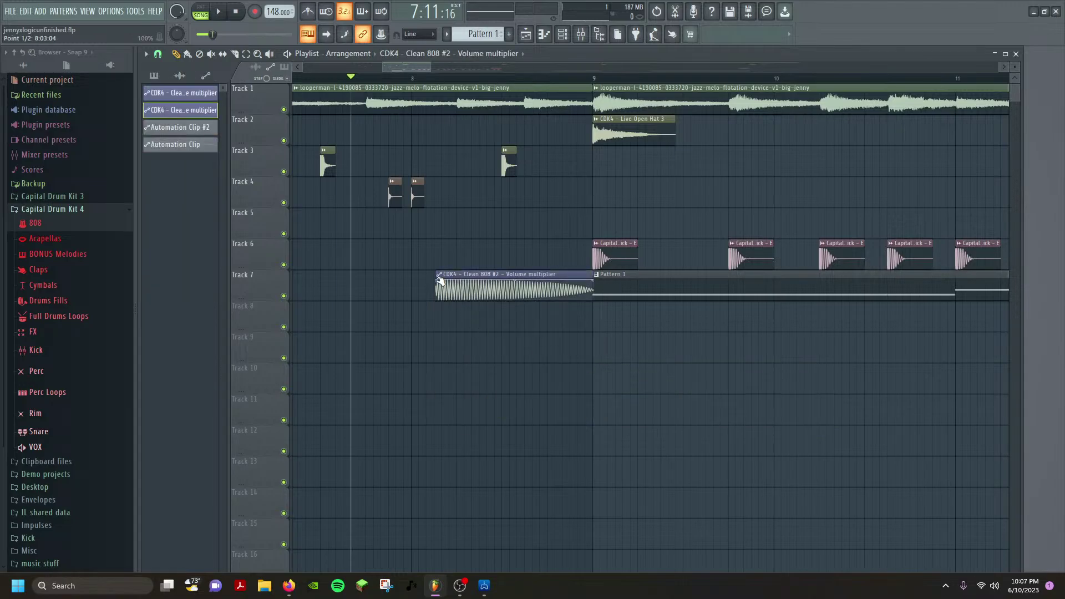
Shape the Clean 808 #2 volume automation into a curved fade-in from 0% to about 71%, and audition the lead-in.
{"action": "left_click_drag", "start_coordinate": [440, 280], "coordinate": [488, 299]}
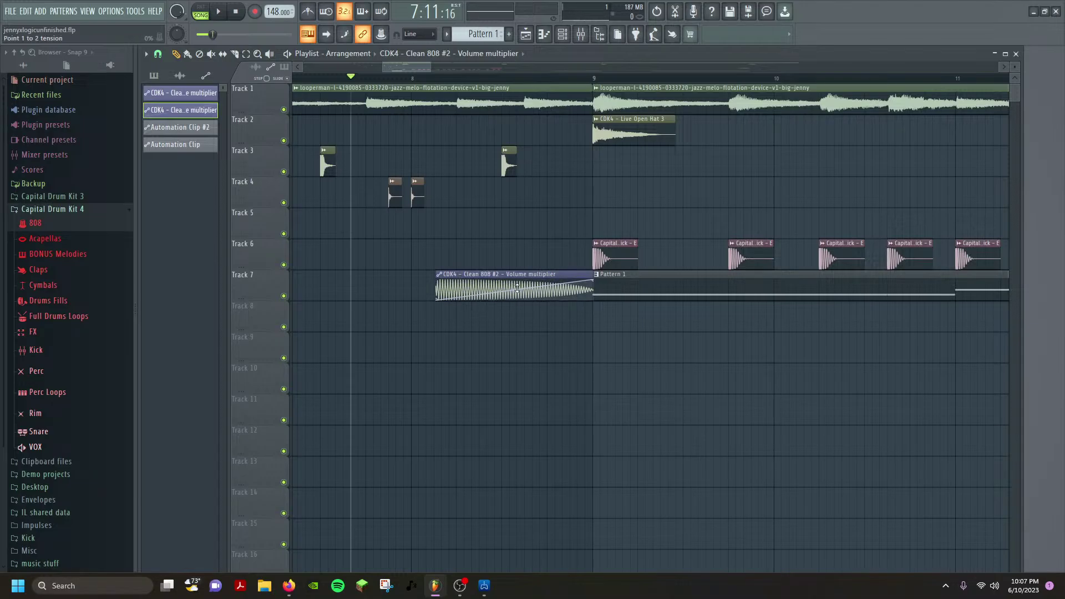
{"action": "key", "text": "space"}
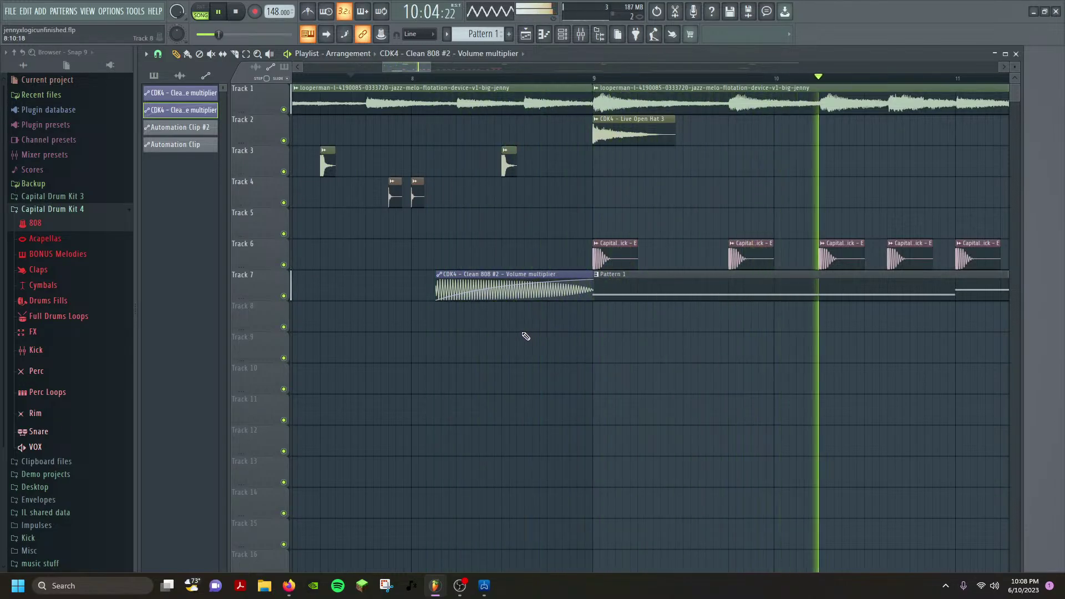
{"action": "key", "text": "space"}
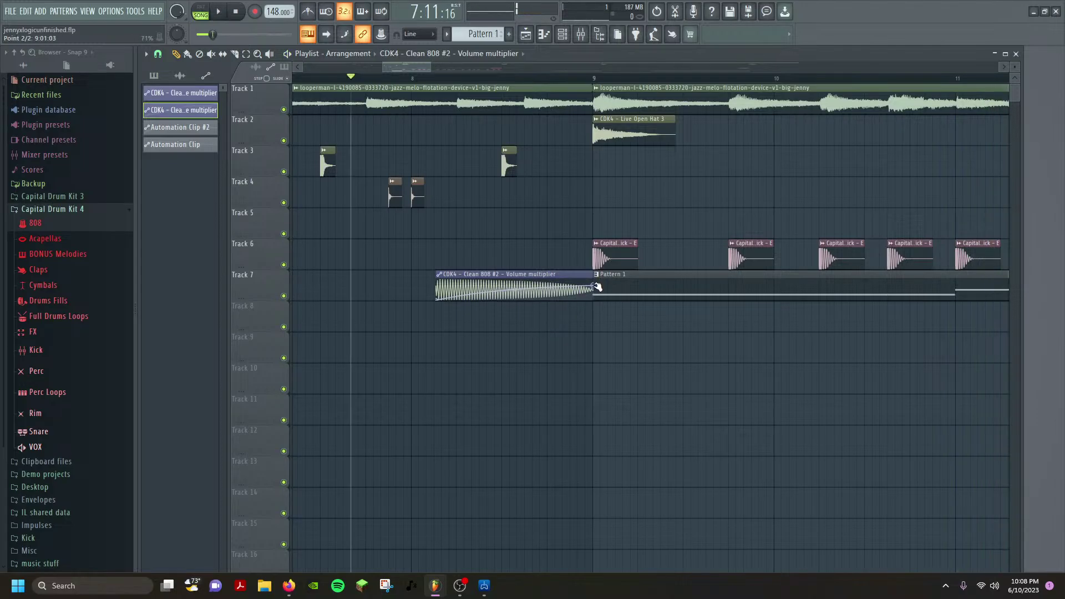
{"action": "key", "text": "space"}
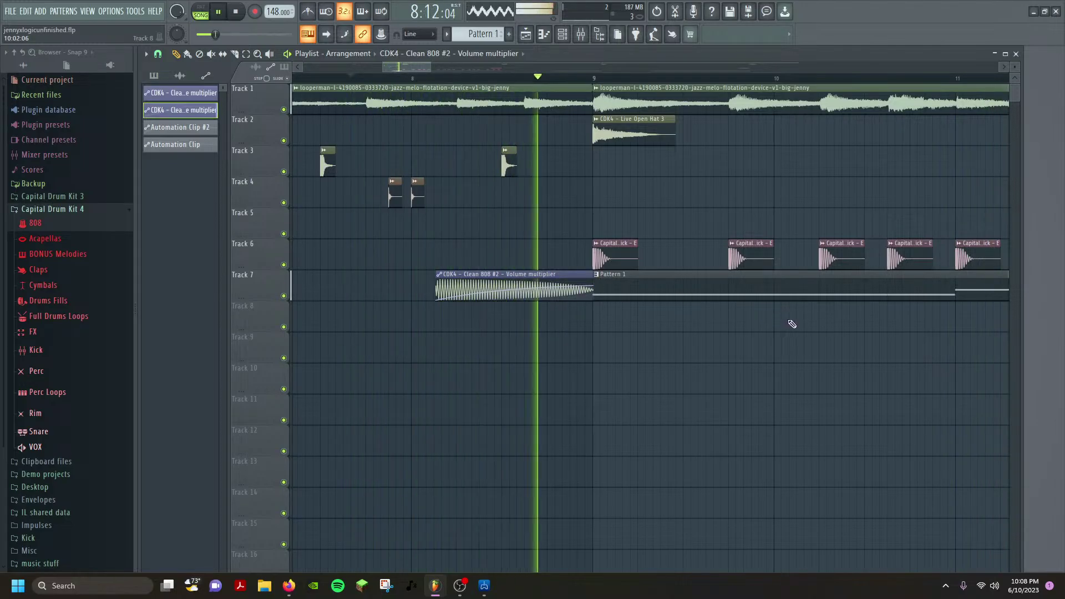
{"action": "key", "text": "space"}
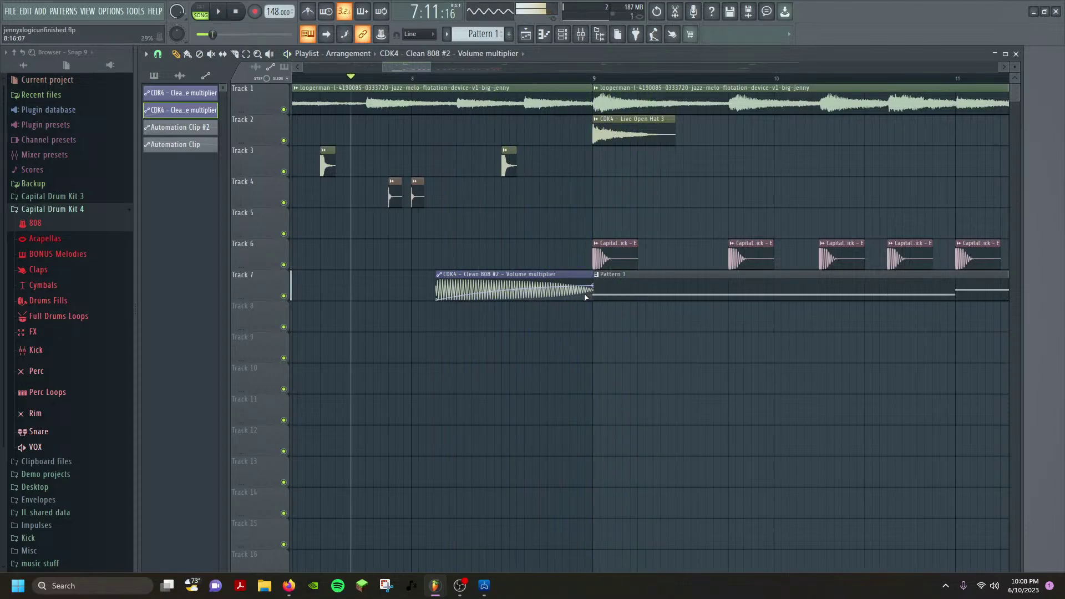
Move the volume automation clip to Track 8, and split the lead-in into two shortened Clean 808 #2 clips of about 5 steps on Track 7.
{"action": "left_click_drag", "start_coordinate": [540, 274], "coordinate": [540, 276]}
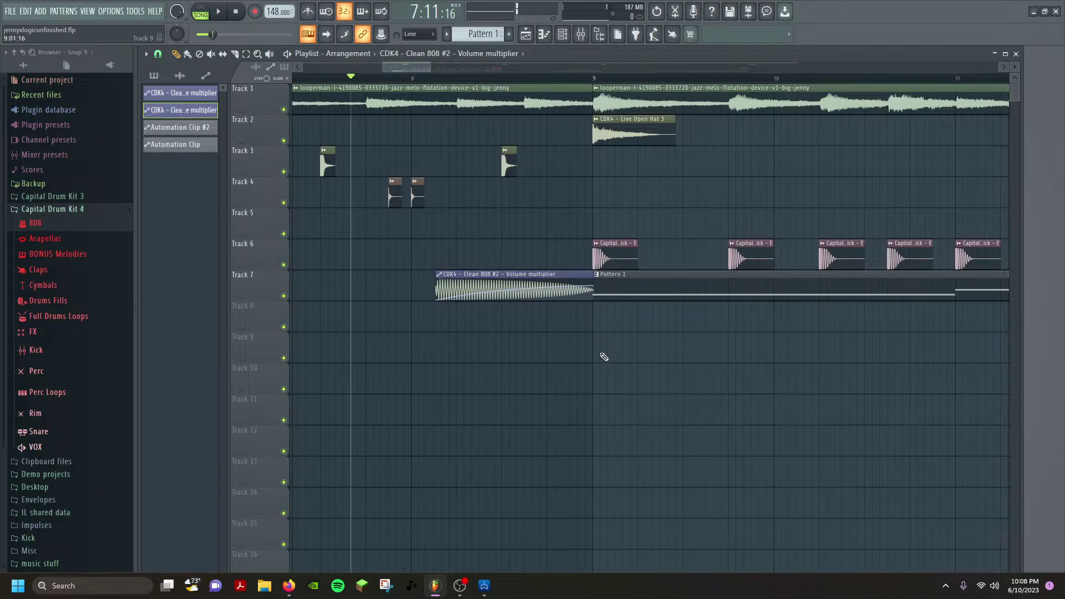
{"action": "left_click_drag", "start_coordinate": [509, 274], "coordinate": [485, 304]}
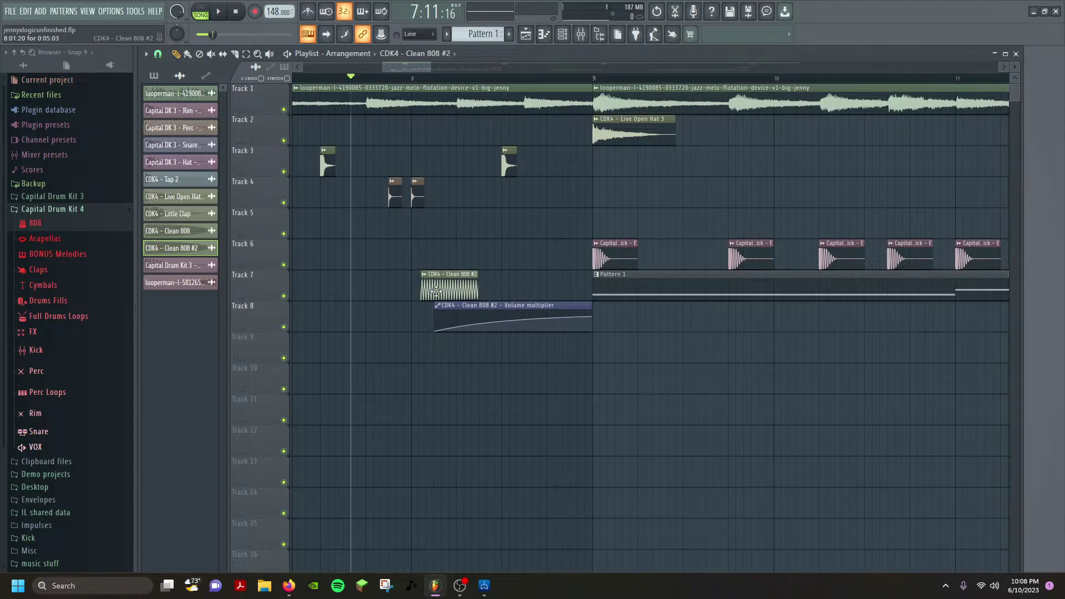
{"action": "left_click", "coordinate": [487, 298]}
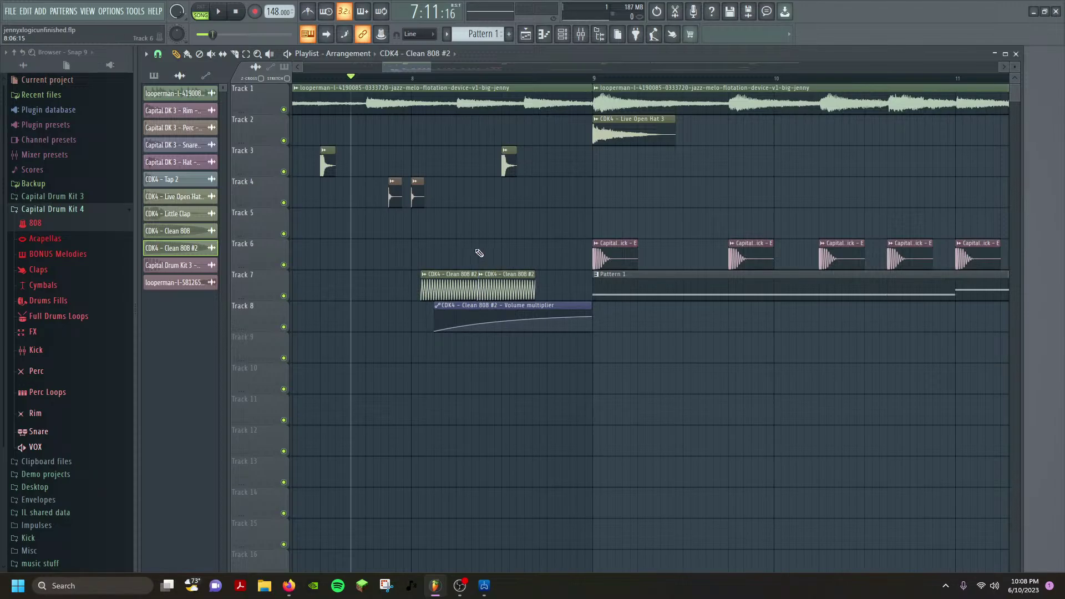
{"action": "key", "text": "space"}
{"action": "key", "text": "space"}
Line up the two short Clean 808 #2 clips back to back up to bar 9, and move the volume automation clip to Track 10.
{"action": "left_click_drag", "start_coordinate": [491, 272], "coordinate": [552, 271]}
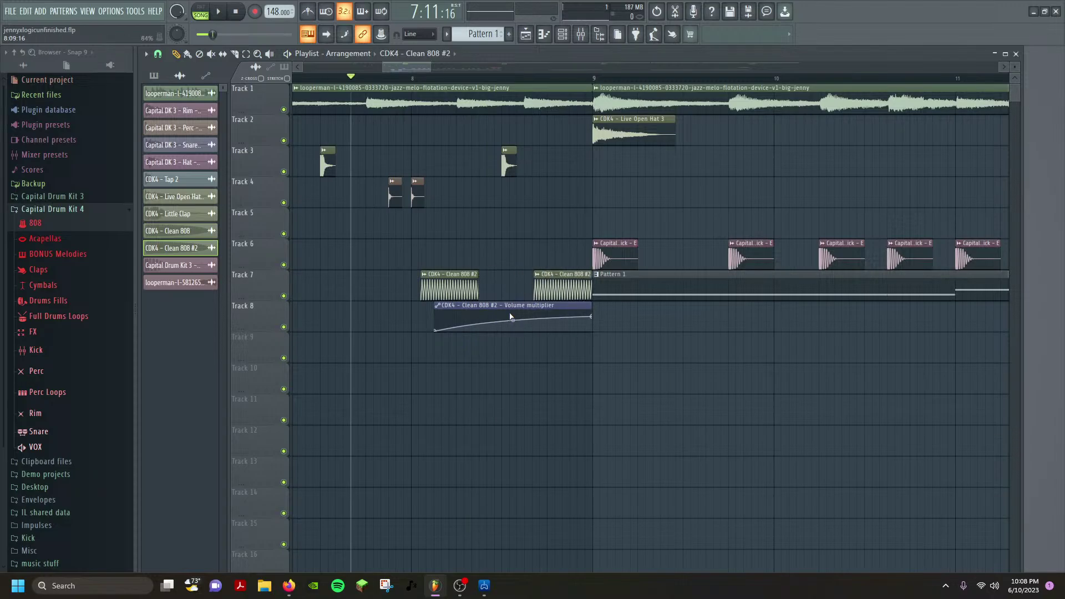
{"action": "left_click_drag", "start_coordinate": [510, 317], "coordinate": [615, 341]}
{"action": "left_click_drag", "start_coordinate": [459, 276], "coordinate": [513, 276]}
{"action": "key", "text": "space"}
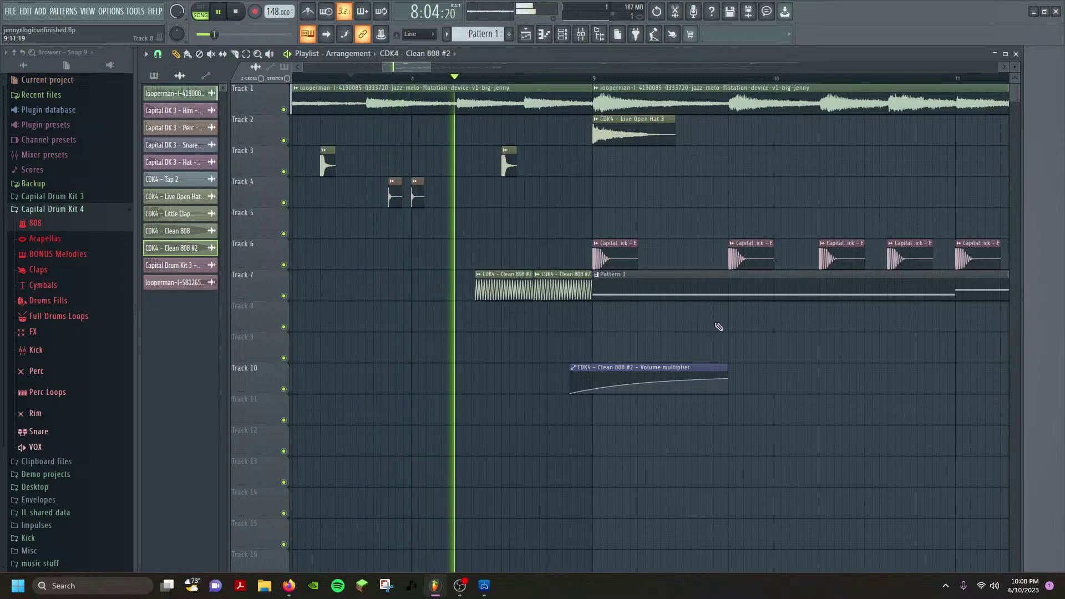
{"action": "key", "text": "space"}
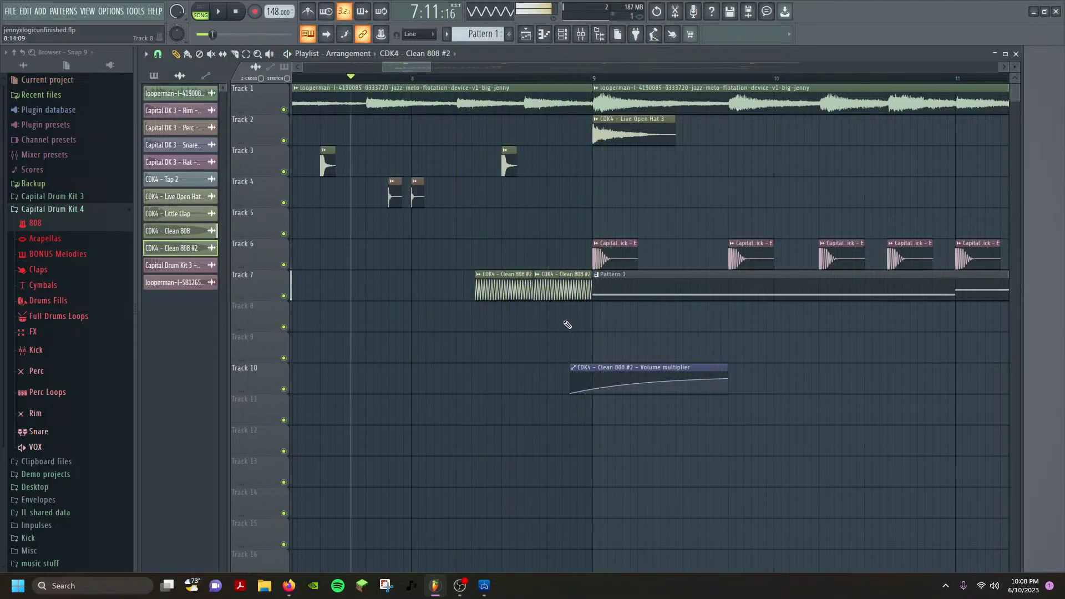
Delete the short Clean 808 #2 clips from Track 7 ahead of bar 9.
{"action": "right_click", "coordinate": [551, 288]}
{"action": "right_click", "coordinate": [502, 286]}
{"action": "left_click", "coordinate": [428, 284]}
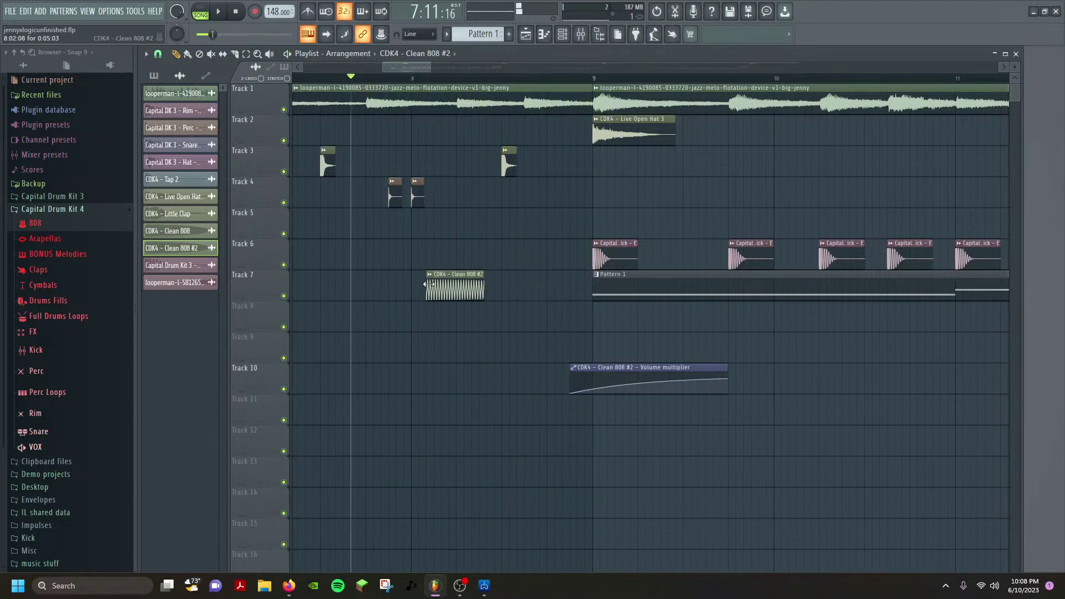
{"action": "right_click", "coordinate": [455, 272]}
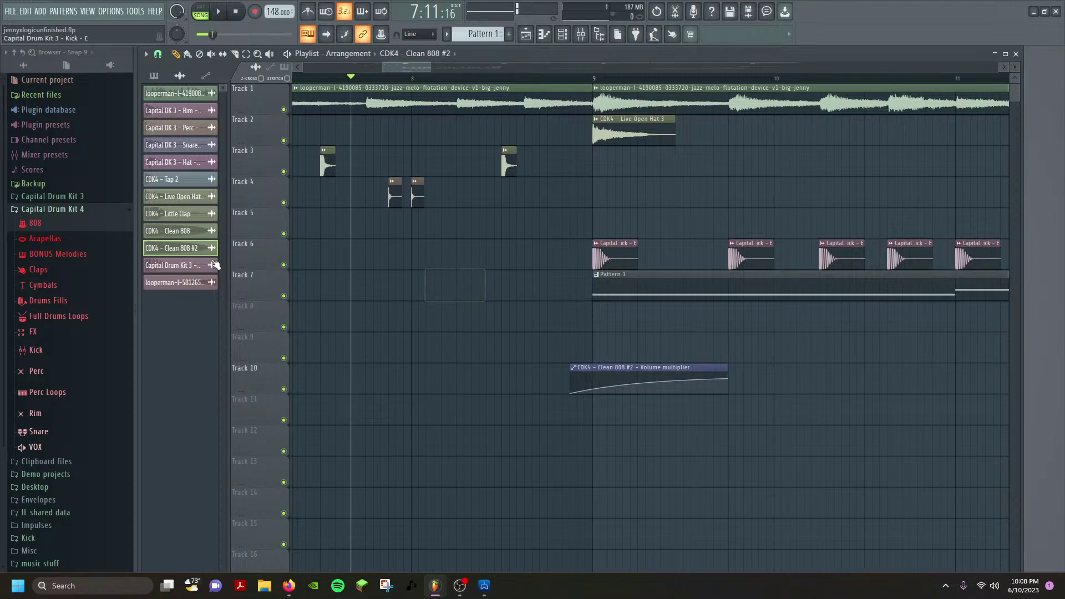
Place the full-length Clean 808 #2 sample again on Track 7, starting about 12 steps before bar 9.
{"action": "left_click", "coordinate": [438, 282]}
{"action": "double_click", "coordinate": [454, 276]}
{"action": "left_click_drag", "start_coordinate": [382, 470], "coordinate": [403, 294]}
{"action": "left_click", "coordinate": [579, 289]}
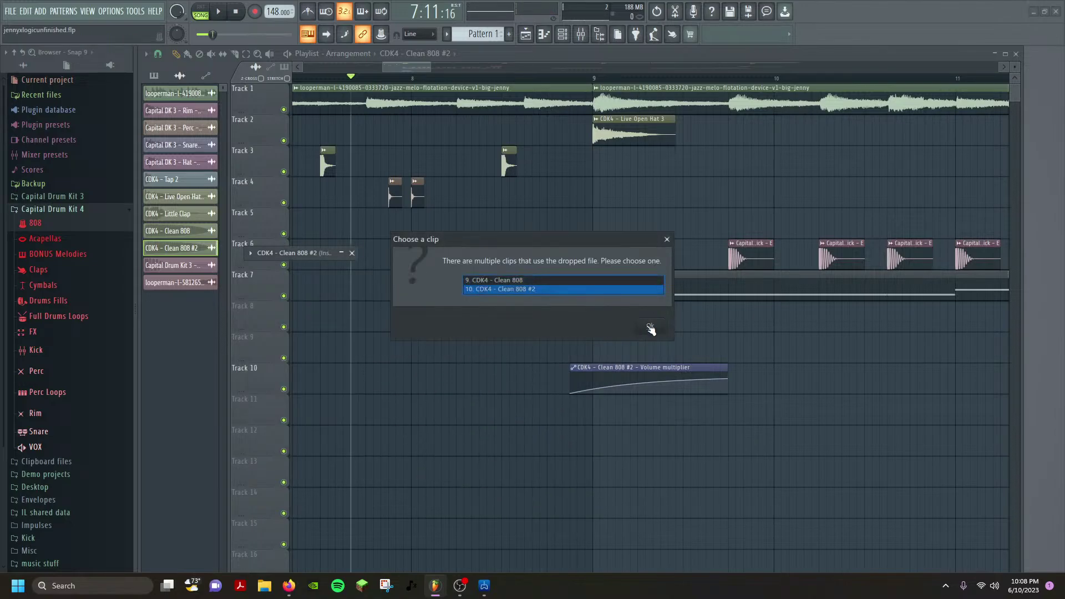
{"action": "left_click", "coordinate": [649, 326]}
{"action": "left_click_drag", "start_coordinate": [505, 285], "coordinate": [553, 287]}
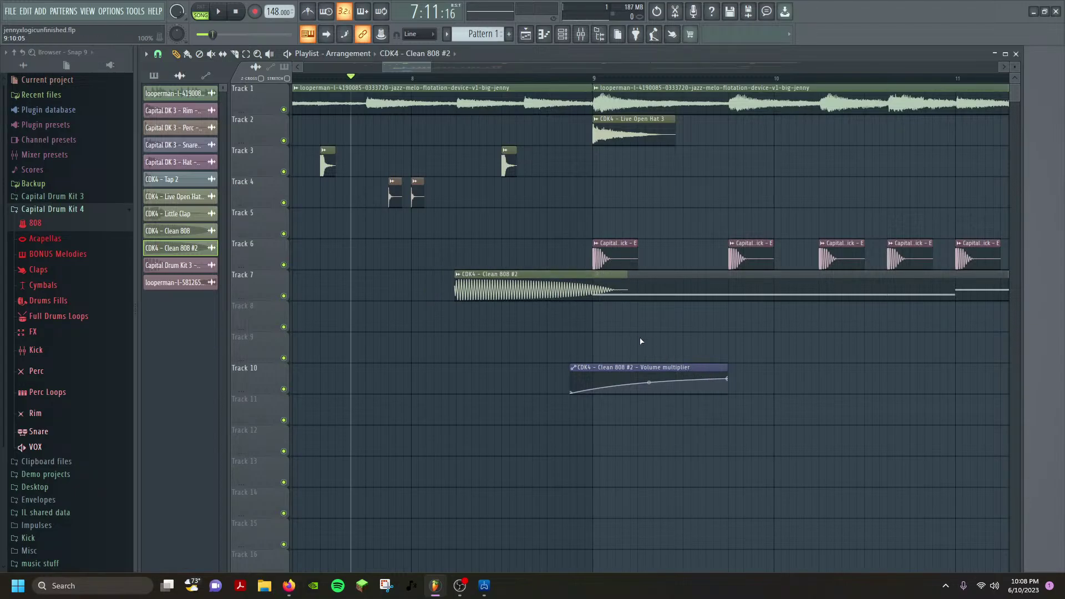
Move the Clean 808 #2 volume automation clip to Track 7 over the start of the 808 clip, and audition the lead-in and drop.
{"action": "left_click_drag", "start_coordinate": [647, 367], "coordinate": [532, 263]}
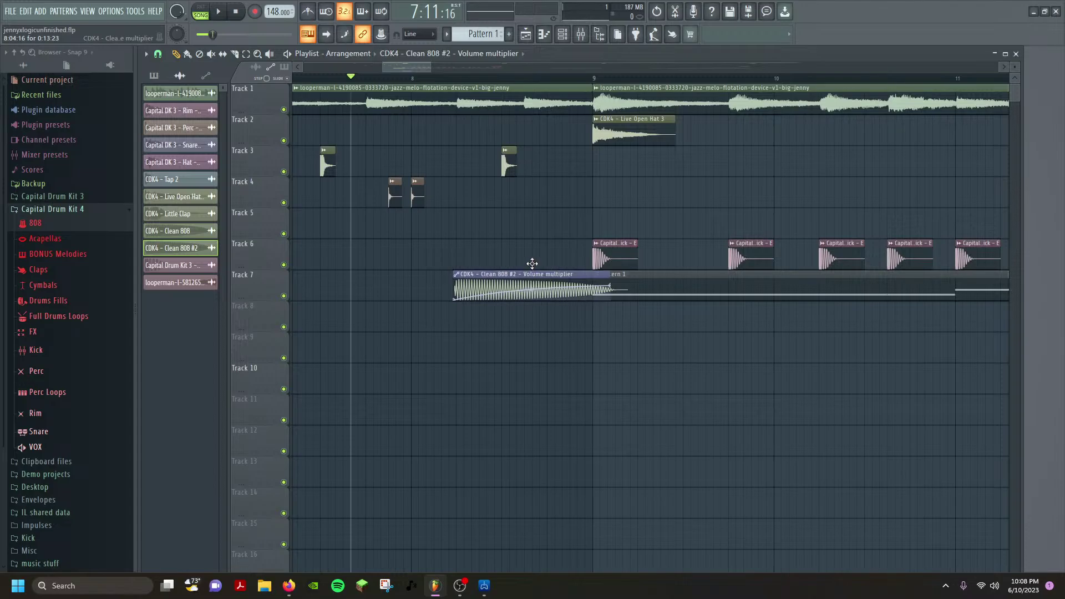
{"action": "key", "text": "space"}
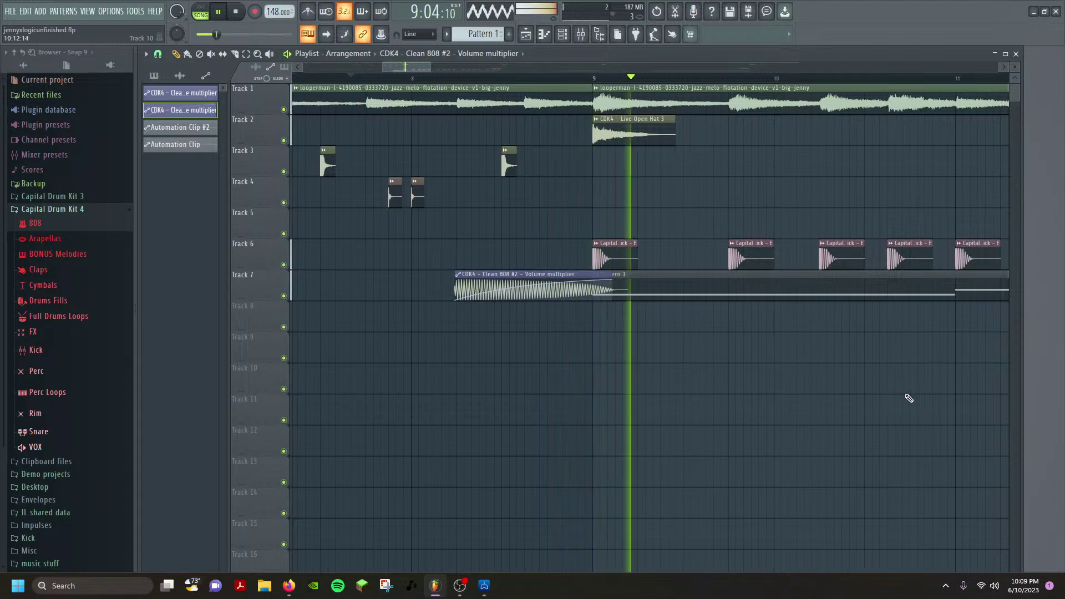
{"action": "key", "text": "space"}
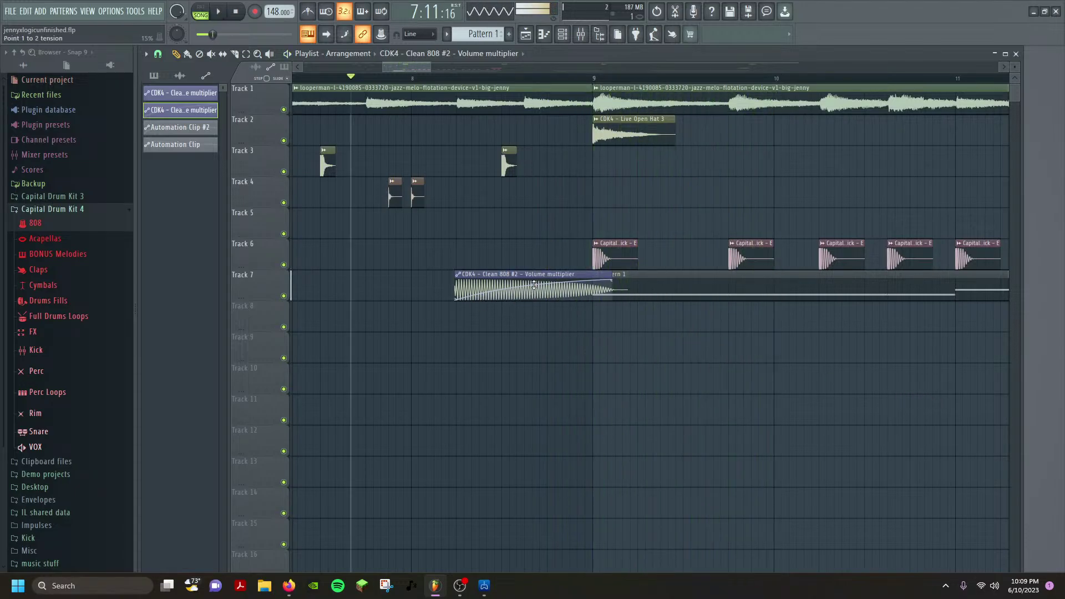
{"action": "key", "text": "space"}
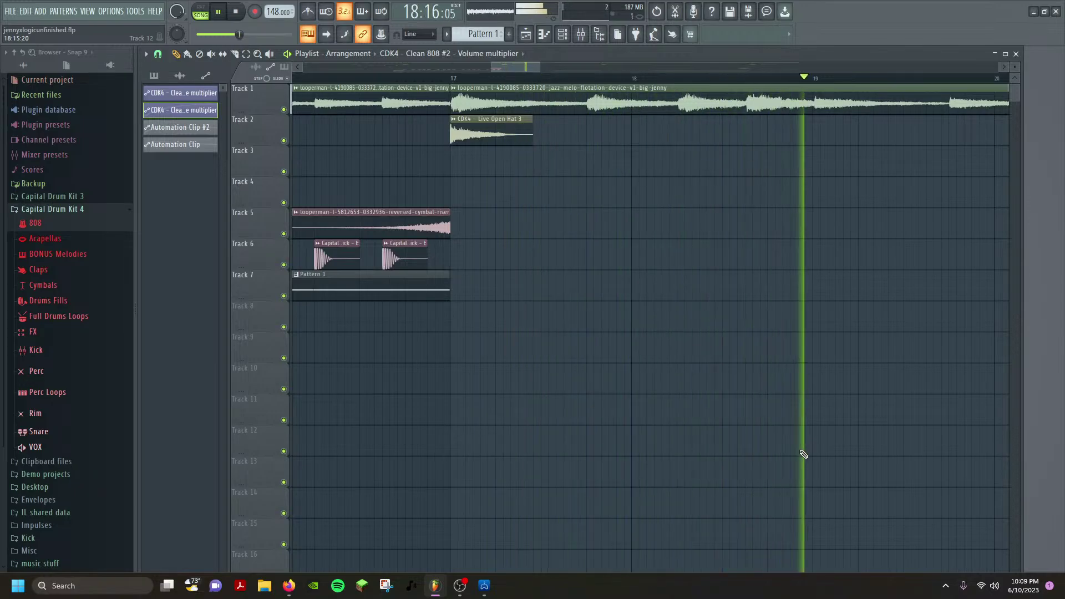
{"action": "key", "text": "space"}
Show the patterns in the picker and clone Pattern 2.
{"action": "scroll", "coordinate": [688, 333], "scroll_direction": "down", "scroll_amount": 5}
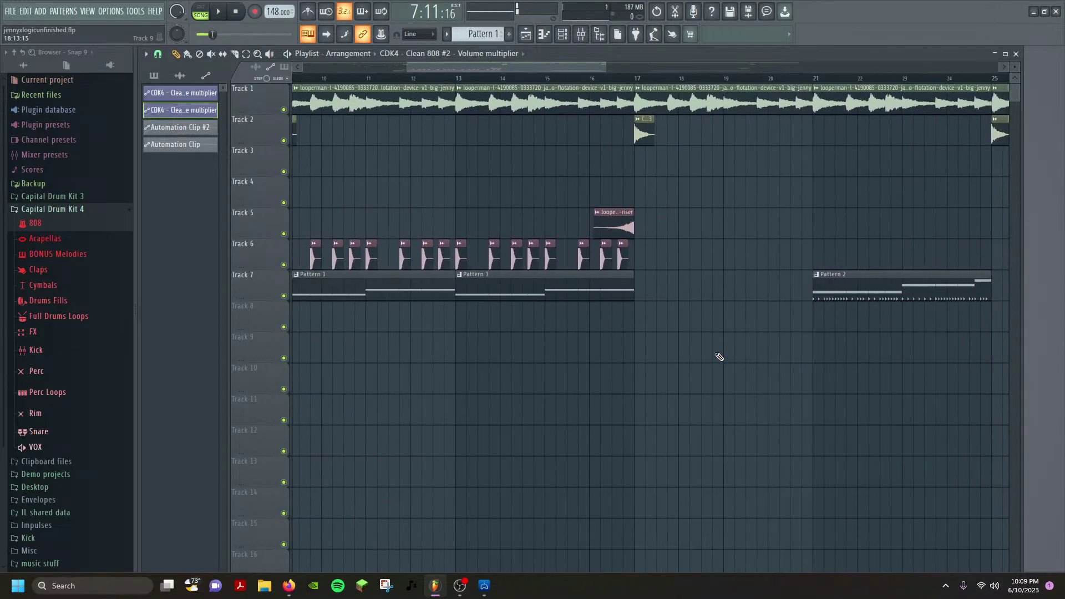
{"action": "left_click", "coordinate": [153, 75]}
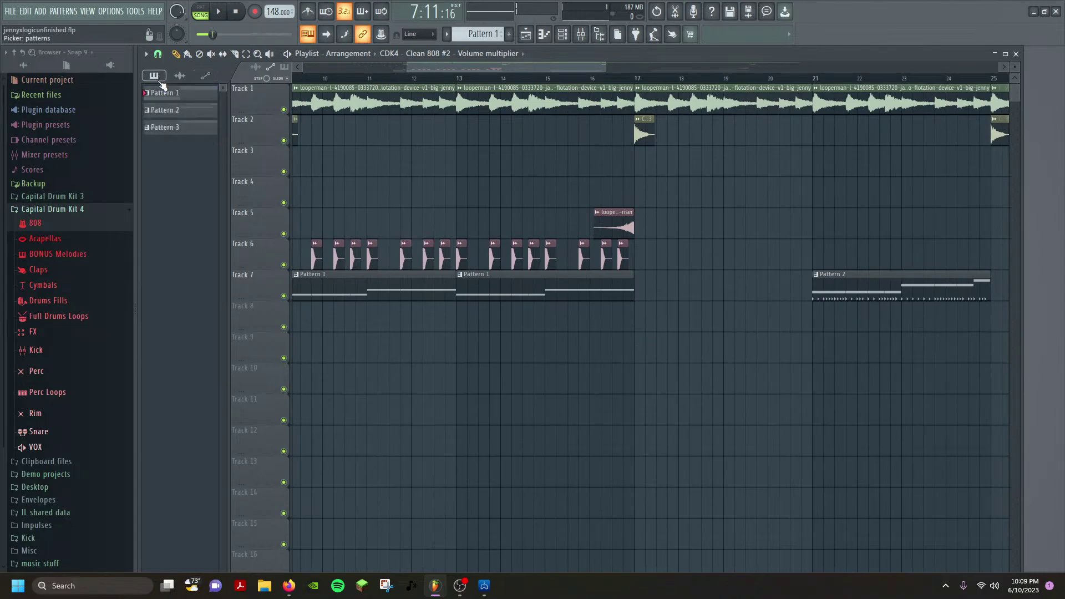
{"action": "left_click", "coordinate": [187, 128]}
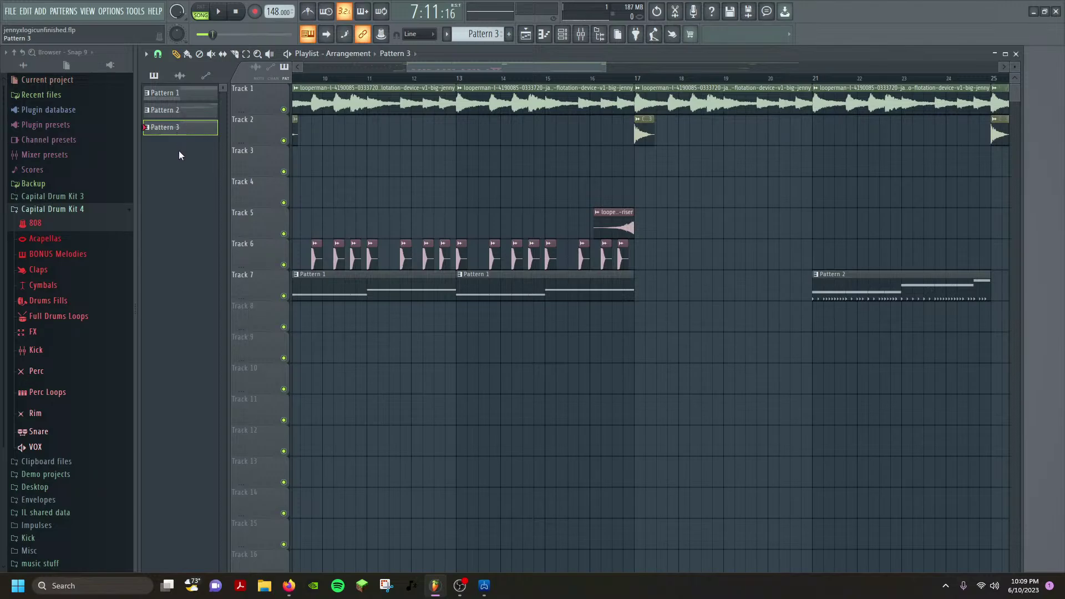
{"action": "right_click", "coordinate": [175, 126]}
{"action": "left_click", "coordinate": [173, 112]}
{"action": "scroll", "coordinate": [605, 372], "scroll_direction": "right", "scroll_amount": 6}
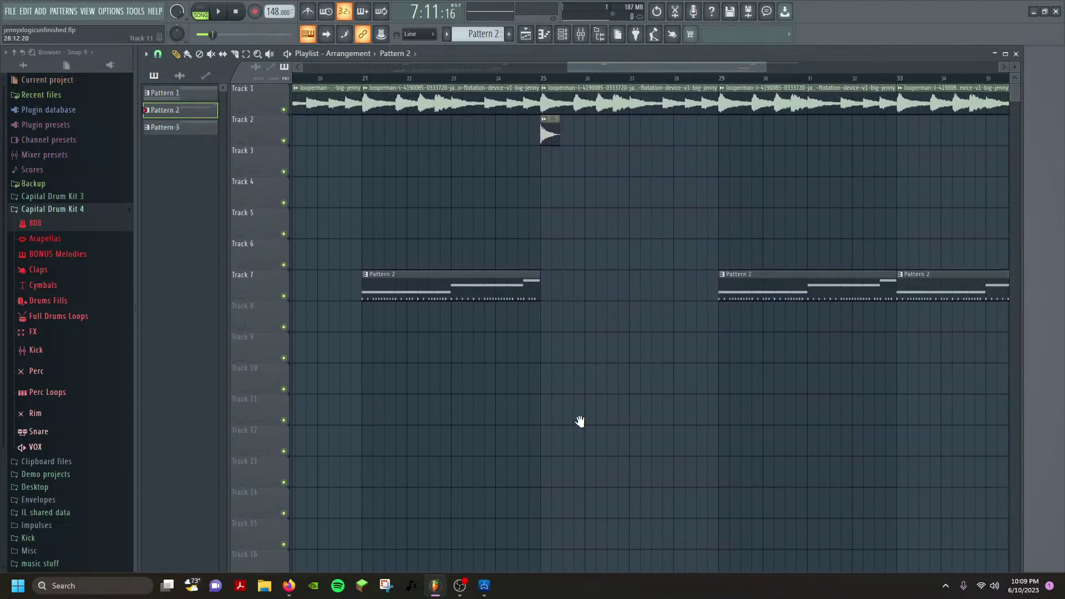
{"action": "scroll", "coordinate": [912, 484], "scroll_direction": "left", "scroll_amount": 3}
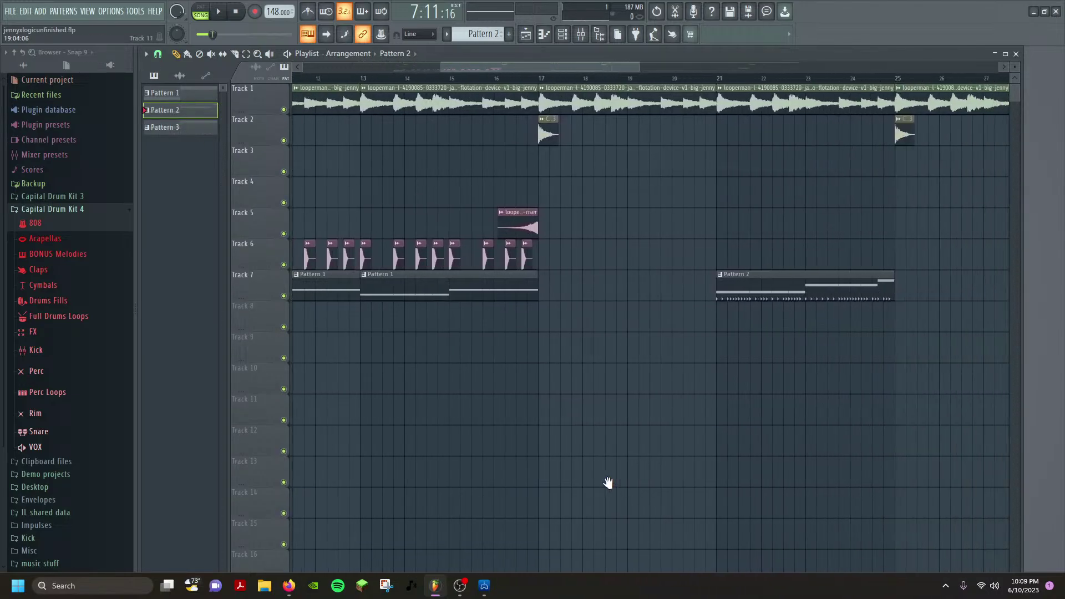
{"action": "right_click", "coordinate": [179, 115]}
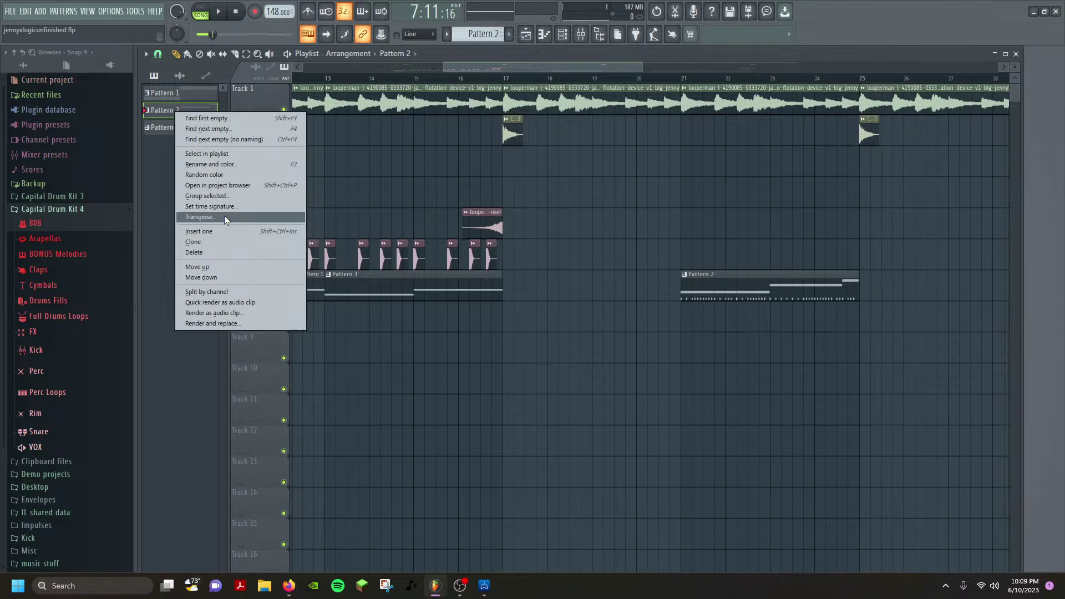
{"action": "left_click", "coordinate": [222, 244]}
Open the cloned Pattern 4 with the channel rack, switch playback to pattern mode and audition it.
{"action": "double_click", "coordinate": [197, 147]}
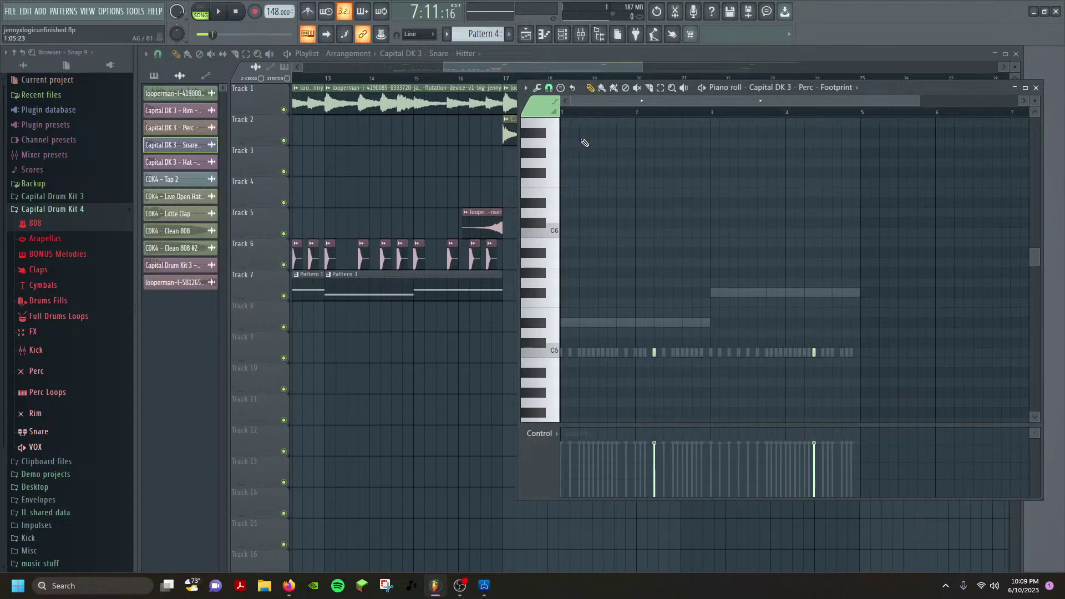
{"action": "left_click", "coordinate": [87, 11]}
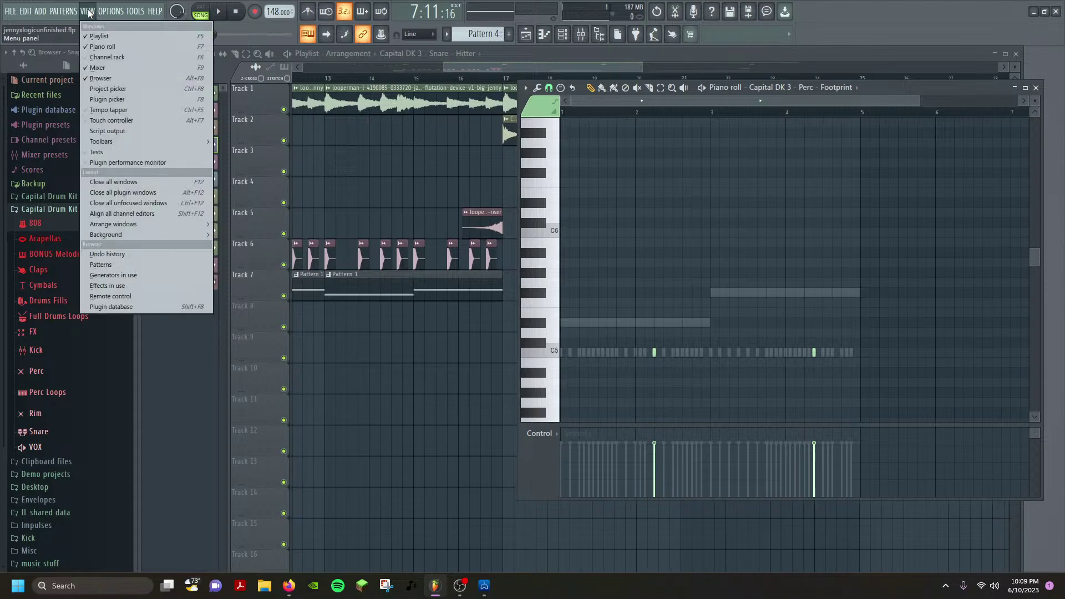
{"action": "left_click", "coordinate": [106, 56]}
{"action": "left_click_drag", "start_coordinate": [336, 241], "coordinate": [286, 283]}
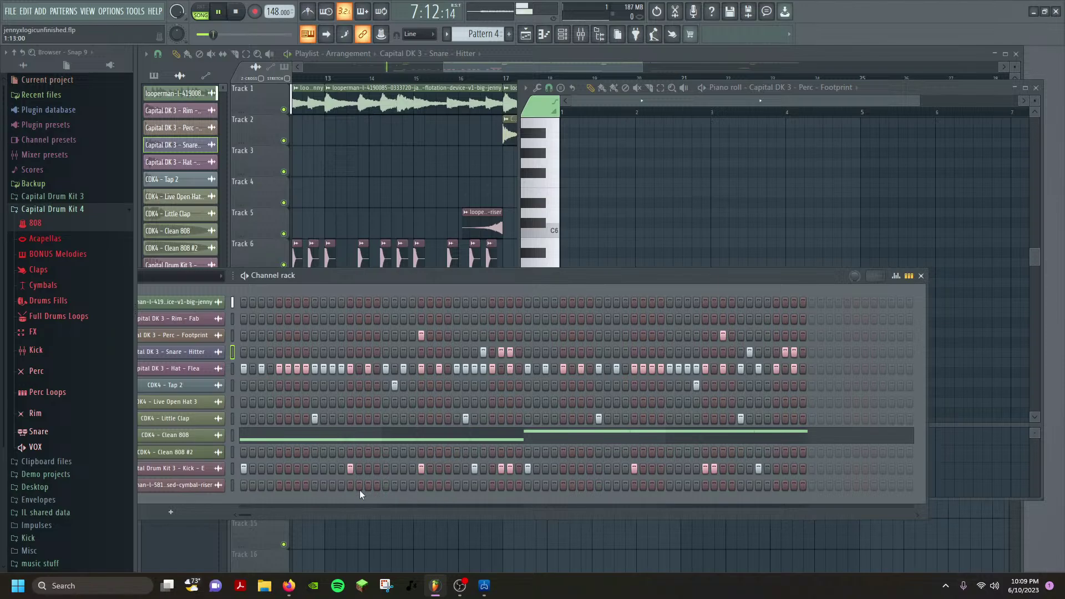
{"action": "left_click", "coordinate": [201, 15]}
{"action": "left_click", "coordinate": [218, 11]}
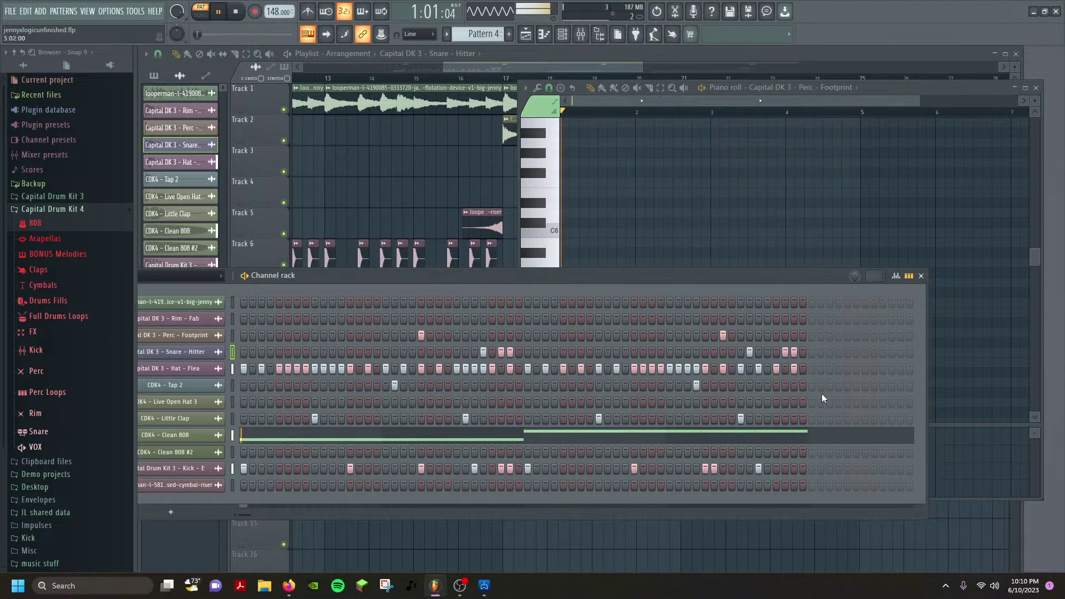
{"action": "key", "text": "space"}
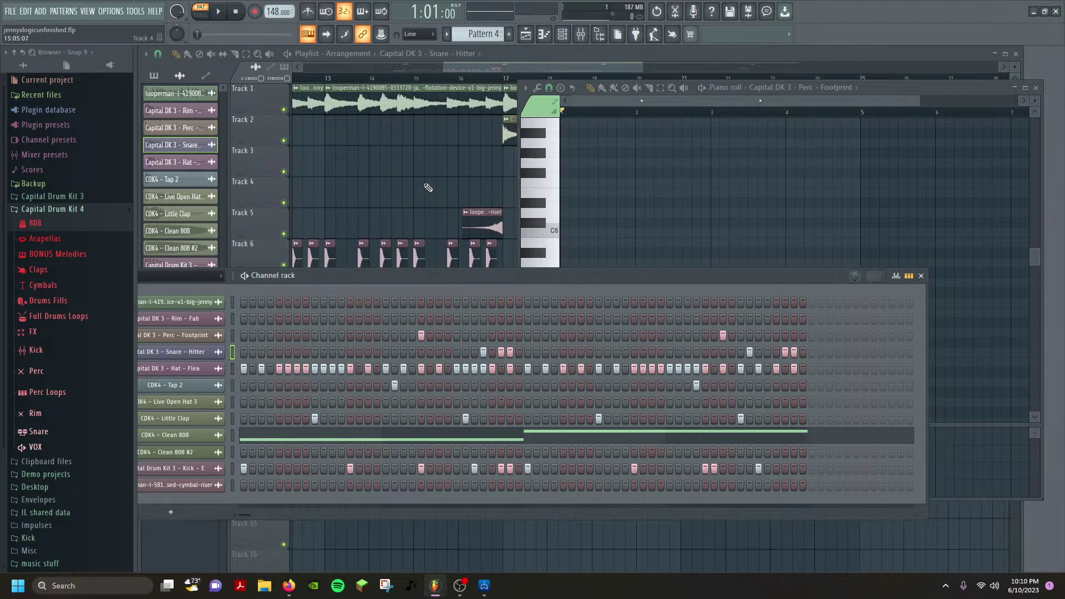
Listen to the song's Pattern 2 section from about bar 21 for comparison, and reopen Pattern 4.
{"action": "left_click", "coordinate": [349, 175]}
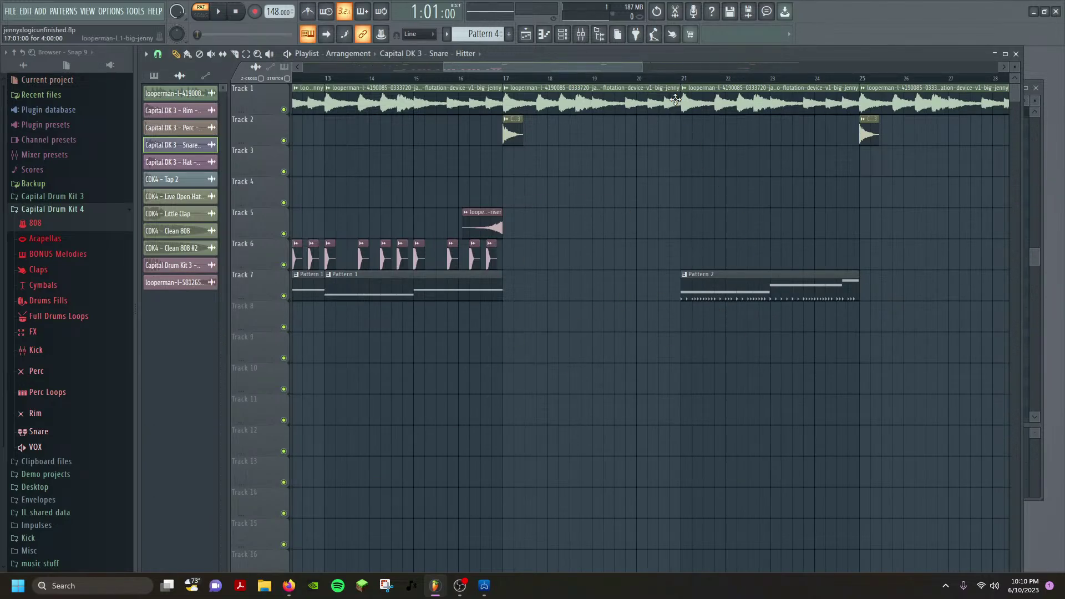
{"action": "key", "text": "space"}
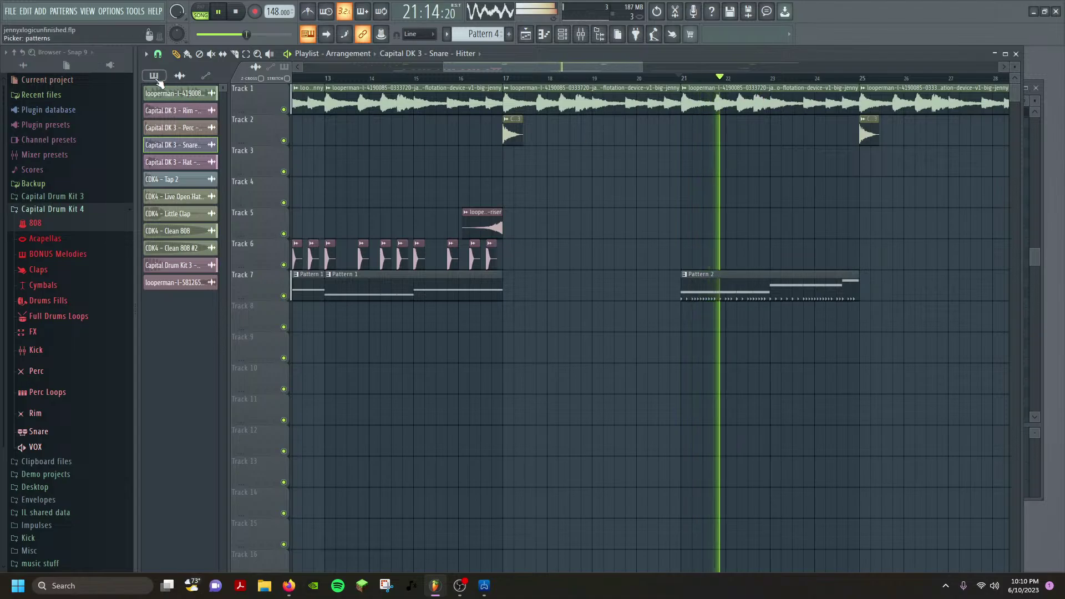
{"action": "left_click", "coordinate": [154, 75]}
{"action": "double_click", "coordinate": [179, 145]}
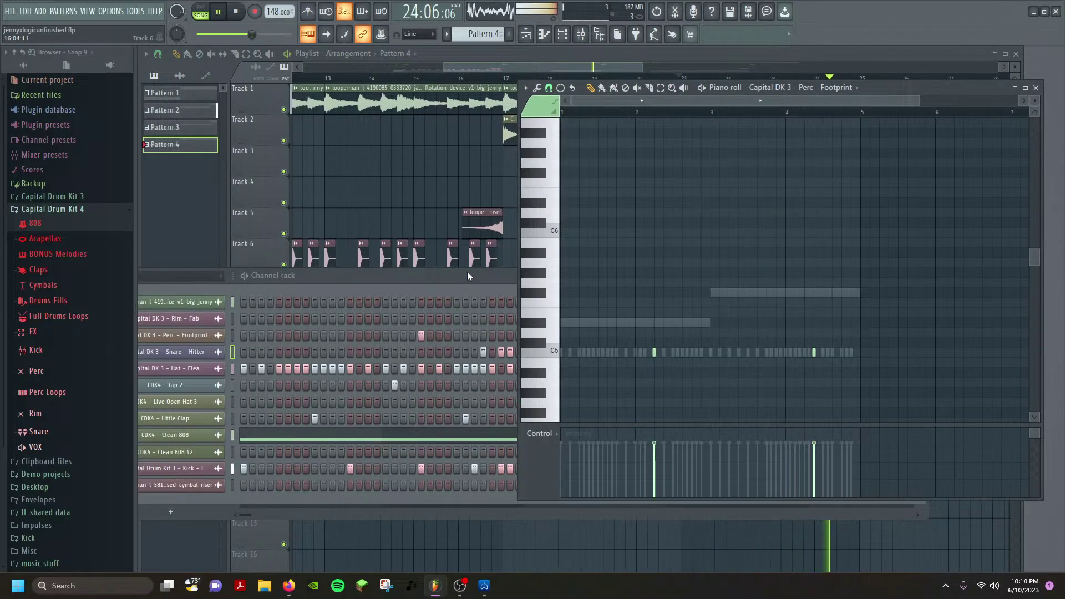
{"action": "key", "text": "space"}
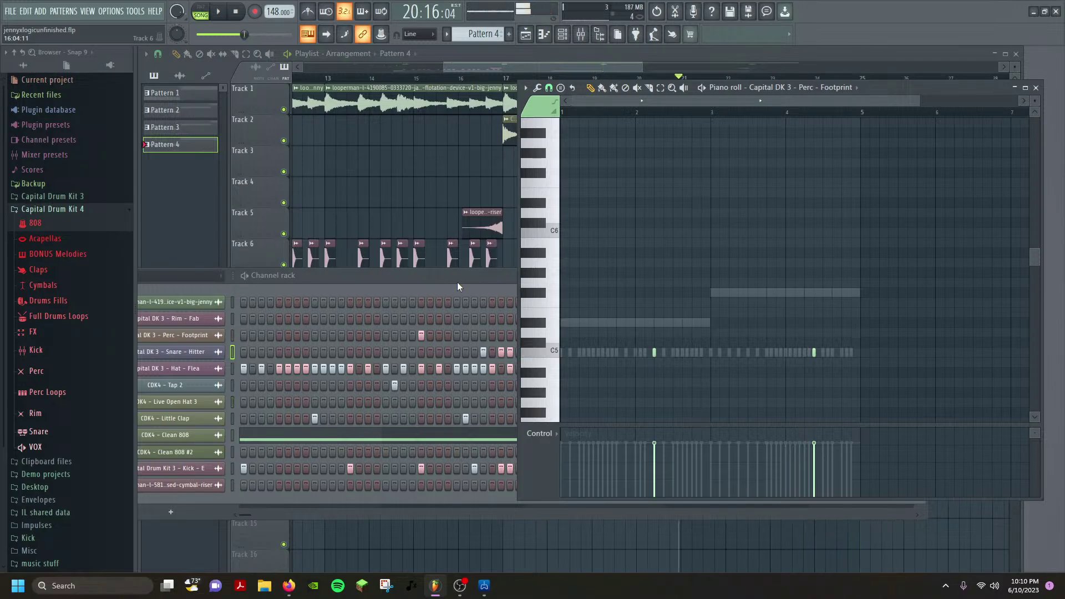
Open the Clean 808 notes of Pattern 4 in the piano roll and raise the final note to G#5.
{"action": "left_click", "coordinate": [457, 282]}
{"action": "left_click", "coordinate": [787, 88]}
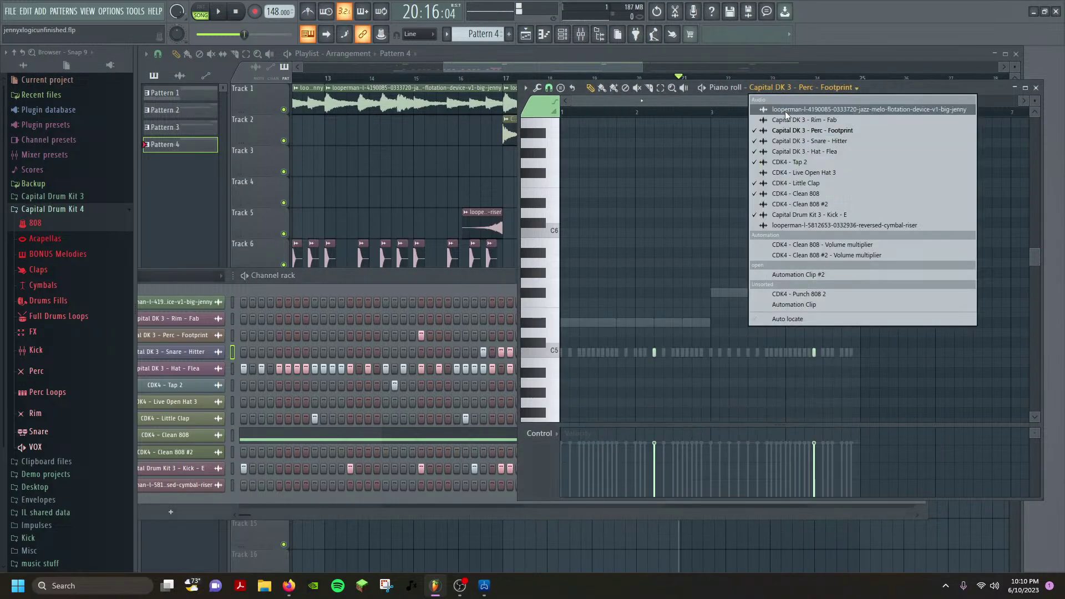
{"action": "left_click", "coordinate": [817, 204]}
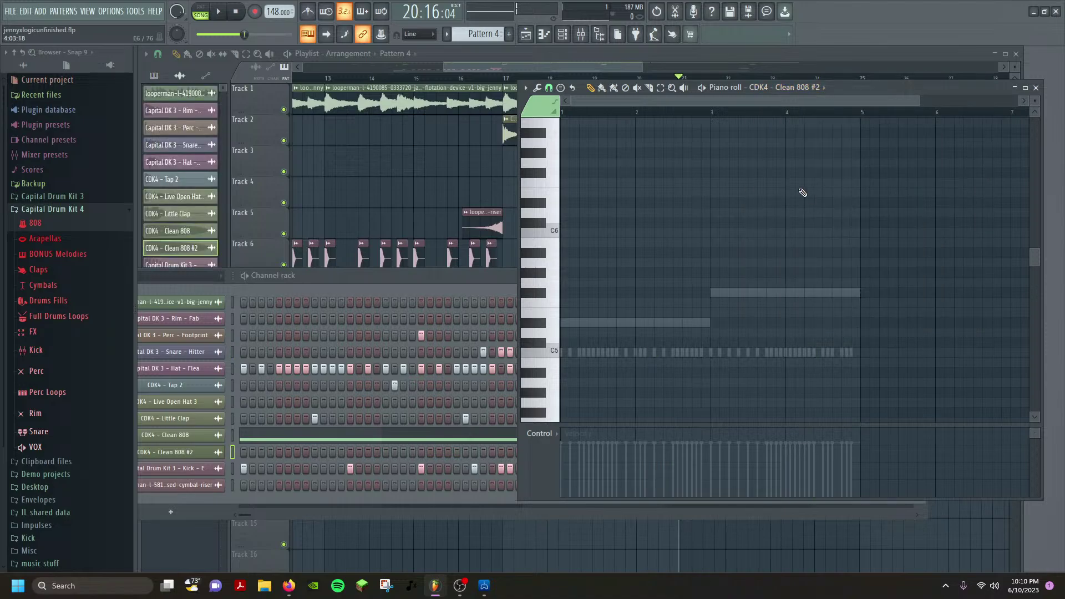
{"action": "left_click", "coordinate": [761, 88]}
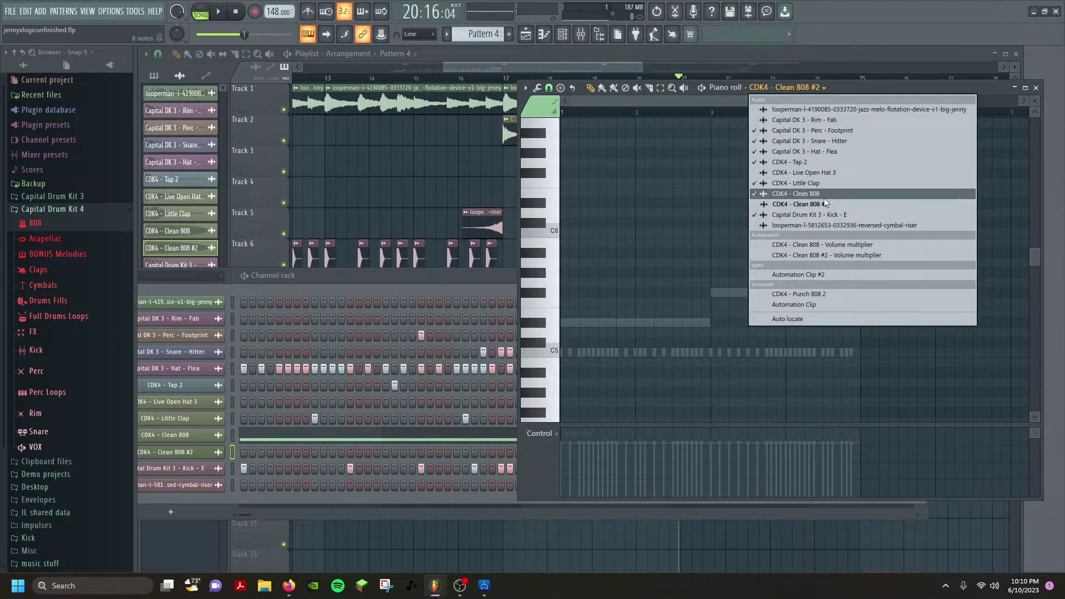
{"action": "left_click", "coordinate": [841, 195]}
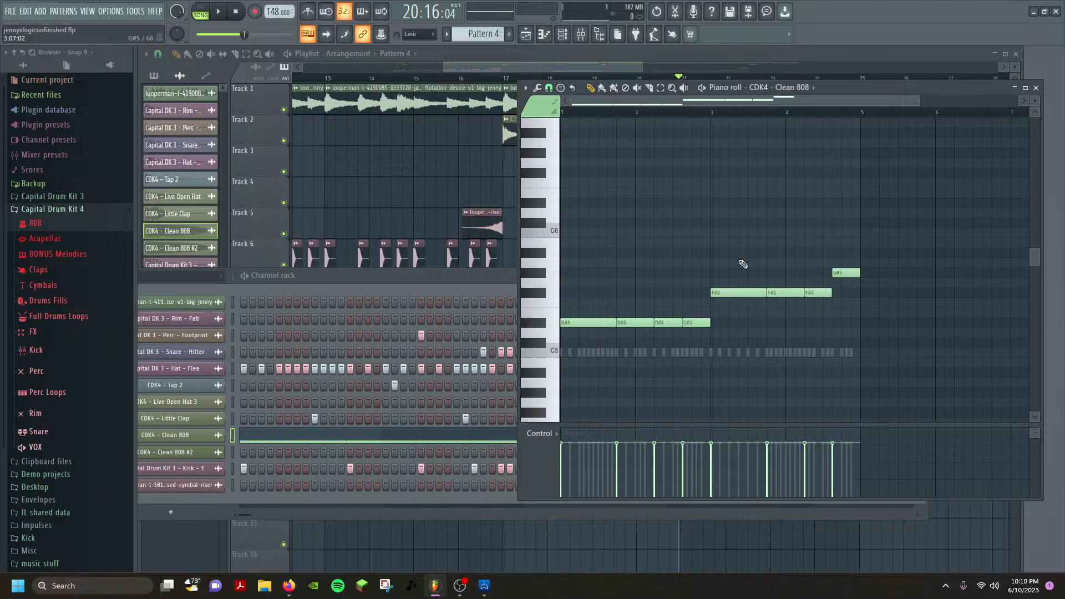
Move the piano roll clear of the playlist and audition Pattern 4 in pattern mode.
{"action": "left_click_drag", "start_coordinate": [840, 84], "coordinate": [634, 159]}
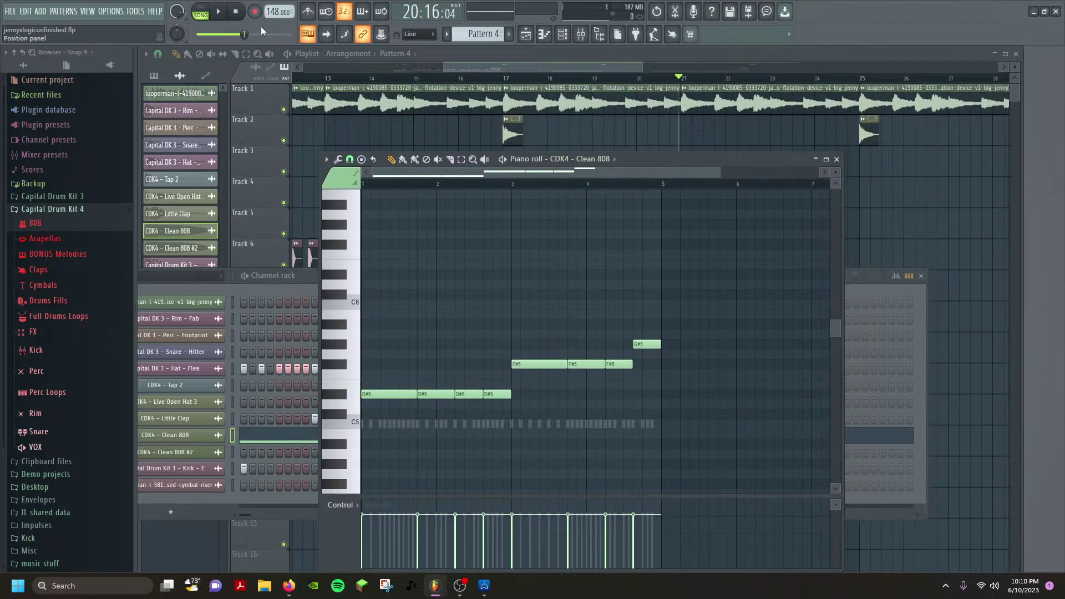
{"action": "left_click", "coordinate": [199, 11]}
{"action": "key", "text": "space"}
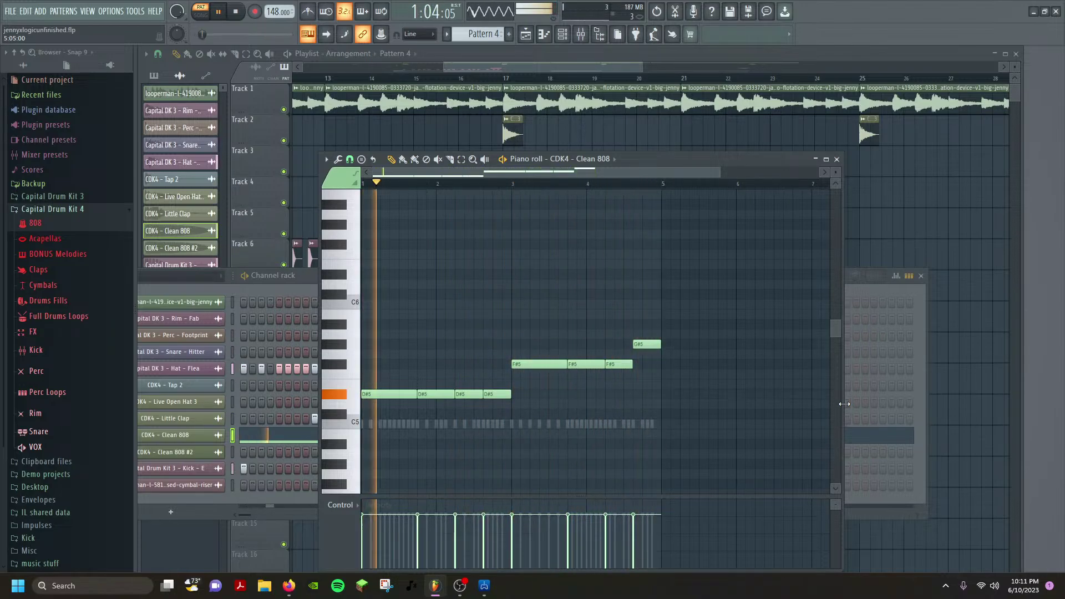
{"action": "key", "text": "space"}
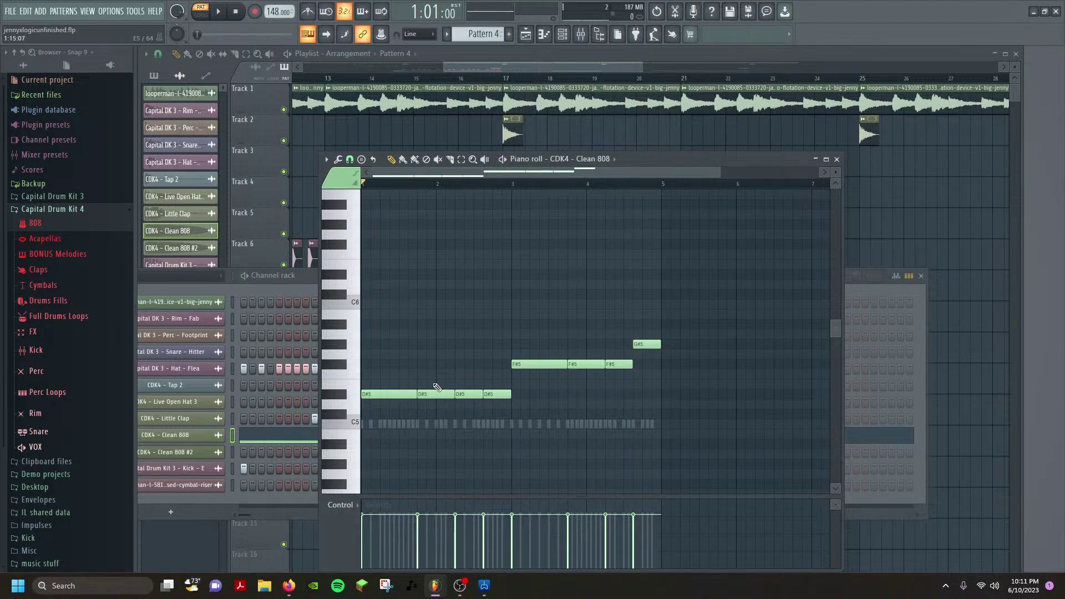
Close the piano roll and remove the kicks on steps 1 and 13 and the Little Clap on step 9 of Pattern 4.
{"action": "mouse_move", "coordinate": [627, 161]}
{"action": "left_mouse_down"}
{"action": "mouse_move", "coordinate": [805, 391]}
{"action": "mouse_move", "coordinate": [767, 270]}
{"action": "mouse_move", "coordinate": [645, 158]}
{"action": "left_mouse_up"}
{"action": "left_click", "coordinate": [855, 159]}
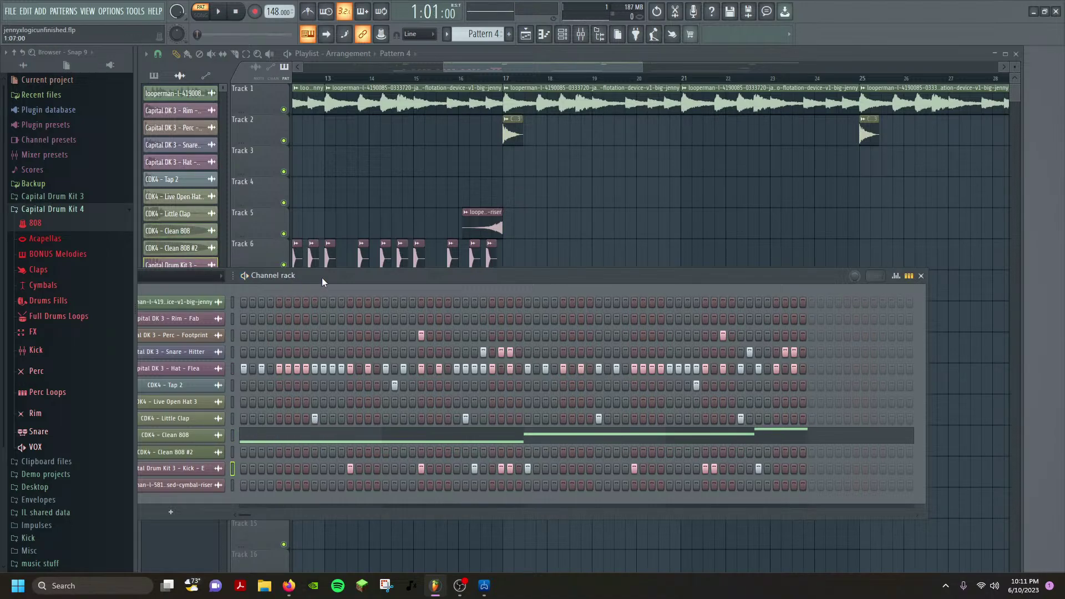
{"action": "left_click_drag", "start_coordinate": [321, 282], "coordinate": [405, 272]}
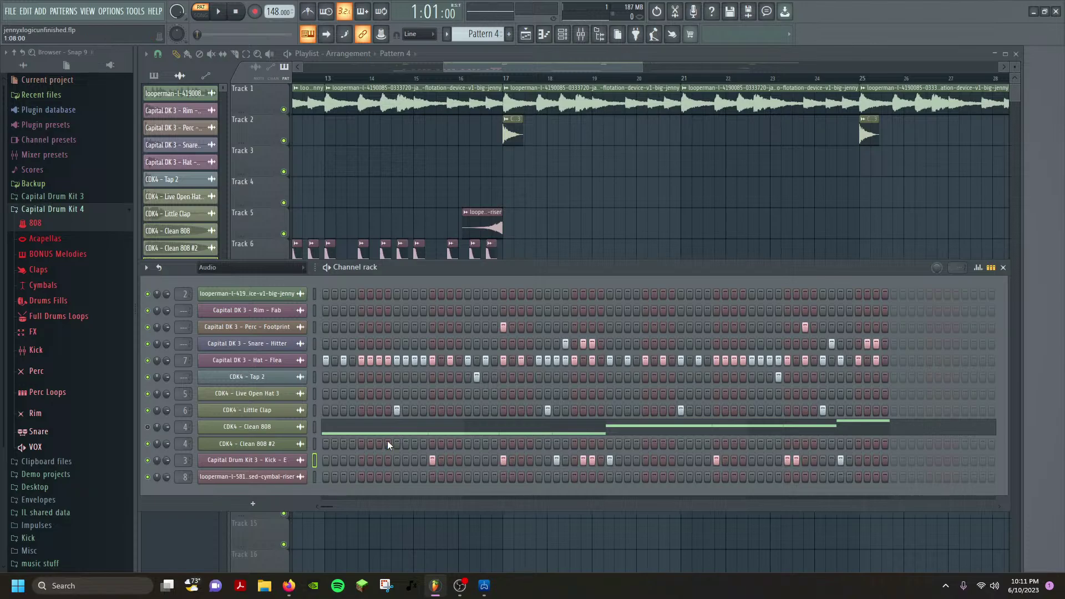
{"action": "left_click", "coordinate": [434, 462]}
Audition the thinned-out Pattern 4, close the channel rack and place the pattern on Track 7 at bar 17.
{"action": "key", "text": "space"}
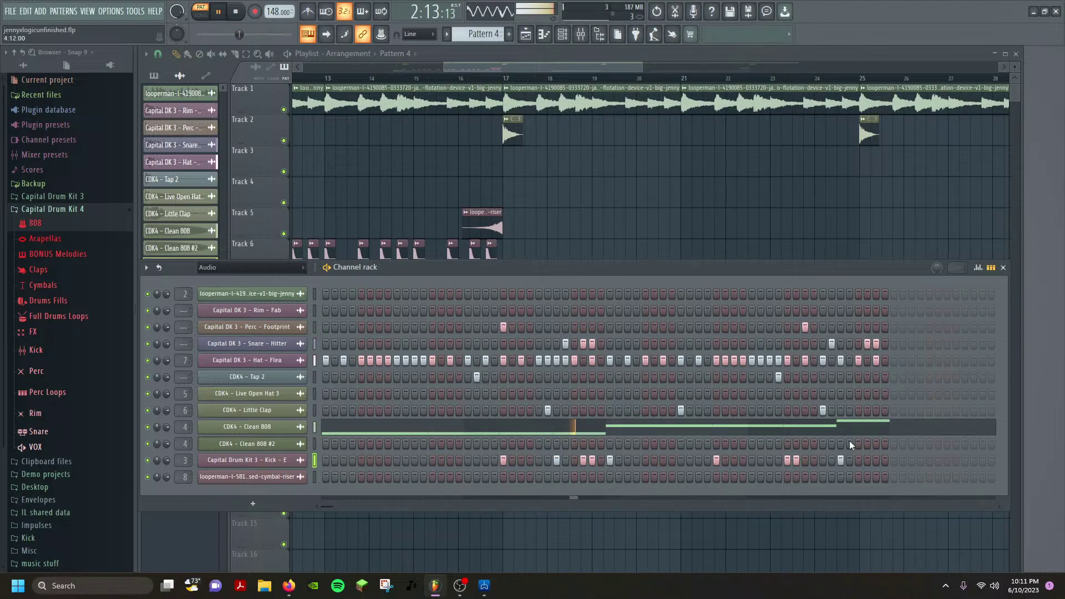
{"action": "key", "text": "F6"}
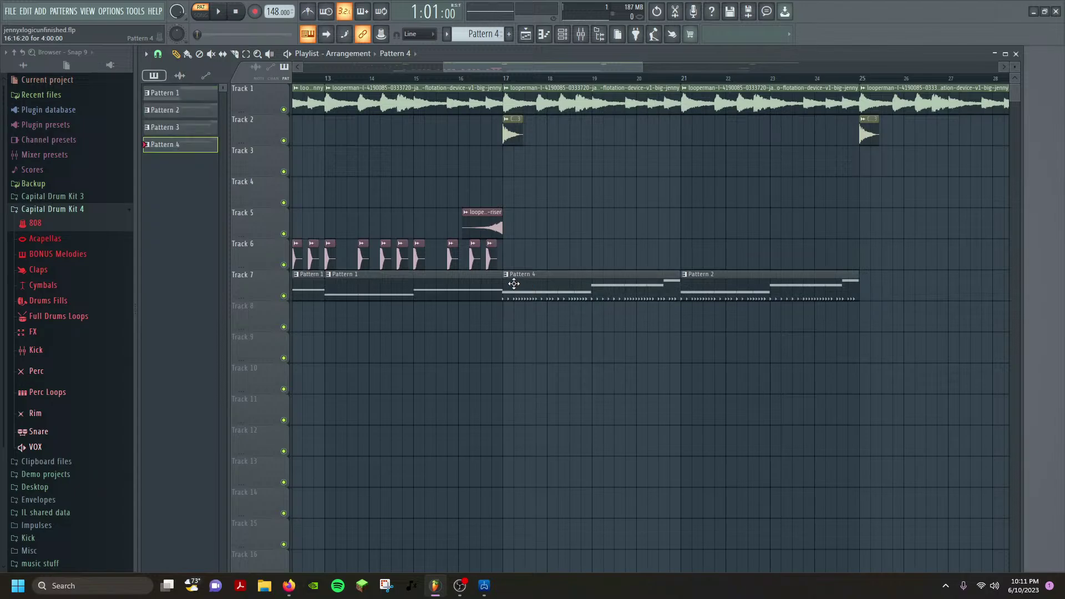
{"action": "scroll", "coordinate": [533, 286], "scroll_direction": "up", "scroll_amount": 8}
{"action": "scroll", "coordinate": [472, 278], "scroll_direction": "down", "scroll_amount": 8}
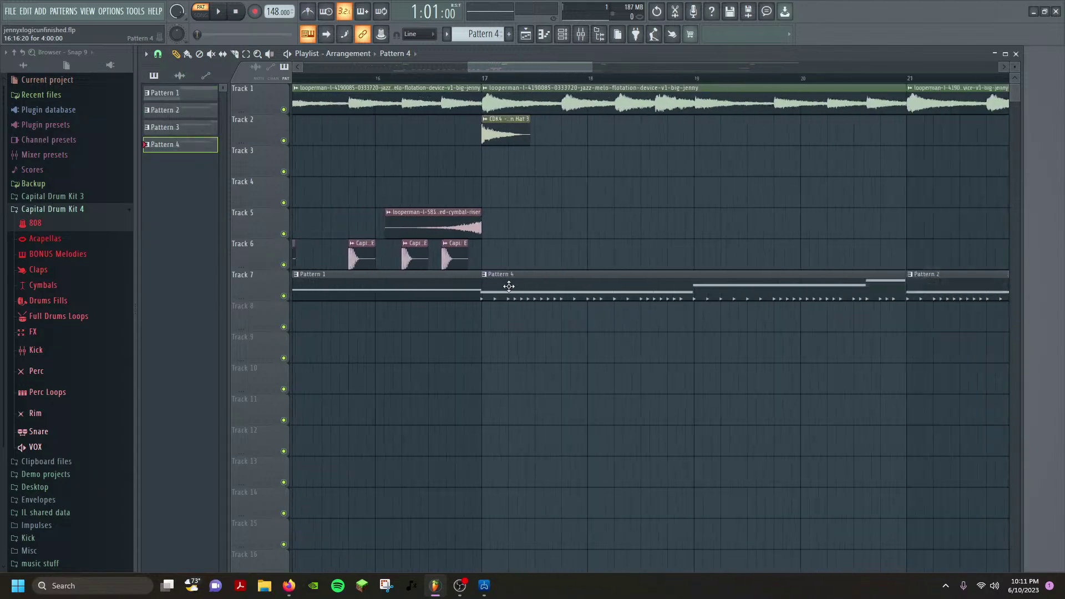
Play the arrangement from about bar 15 to listen to the transition into the Pattern 4 clip.
{"action": "left_click", "coordinate": [443, 87]}
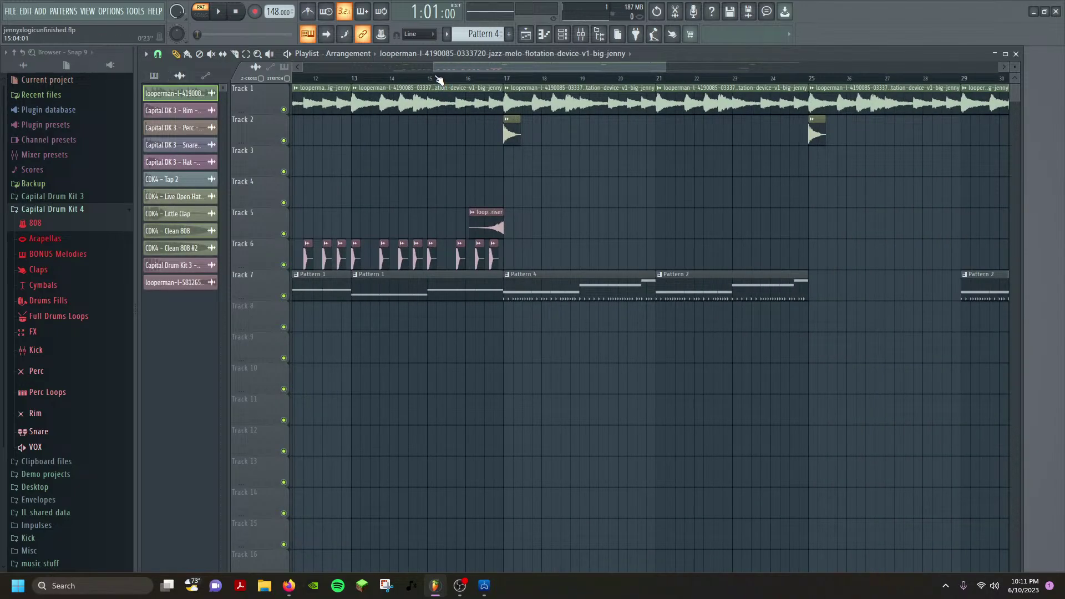
{"action": "left_click", "coordinate": [438, 79]}
{"action": "key", "text": "space"}
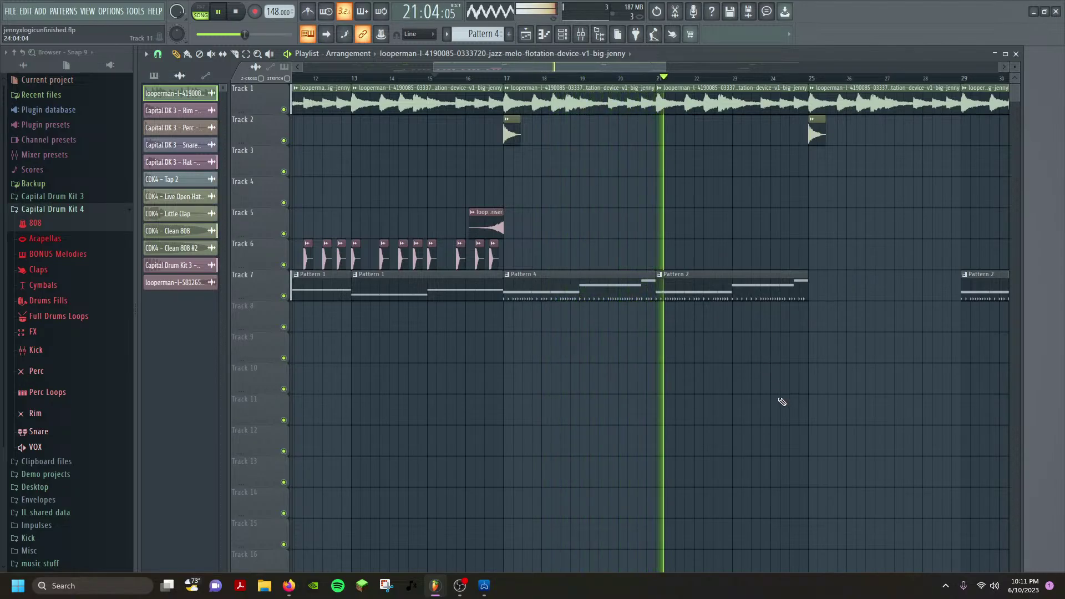
{"action": "key", "text": "space"}
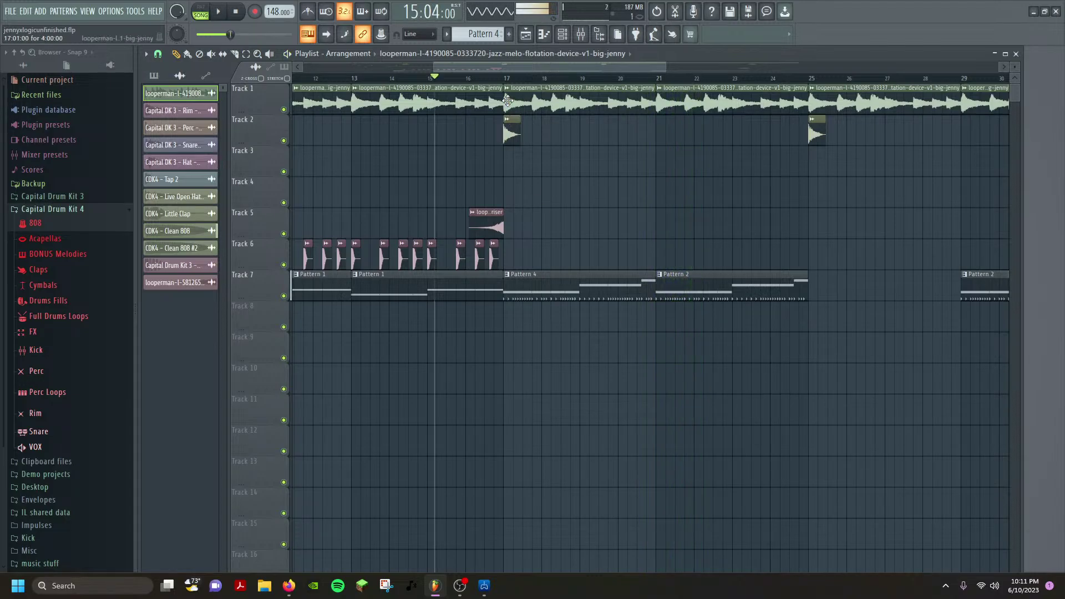
{"action": "key", "text": "space"}
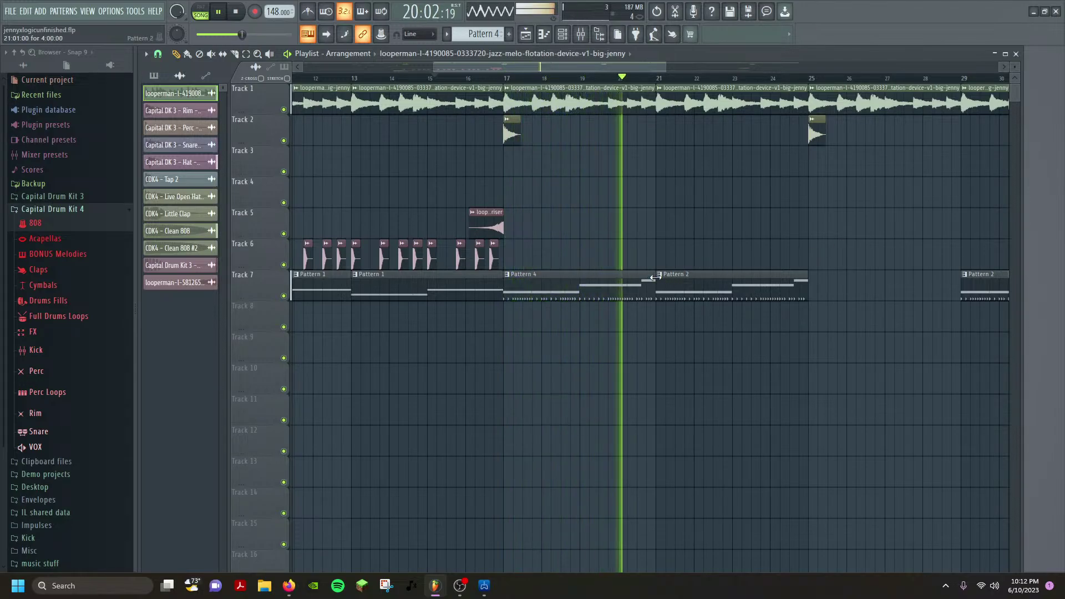
{"action": "key", "text": "space"}
Remove the Pattern 4 clip at bar 17 from Track 7 and delete the opening Clean 808 notes in Pattern 4.
{"action": "right_click", "coordinate": [568, 284]}
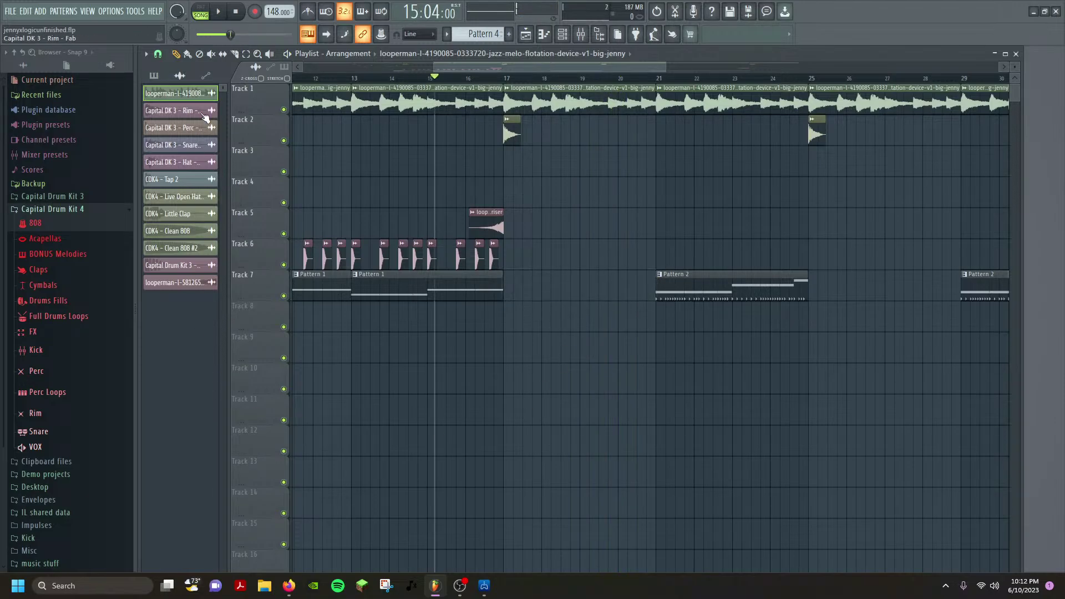
{"action": "left_click", "coordinate": [87, 11]}
{"action": "left_click", "coordinate": [119, 59]}
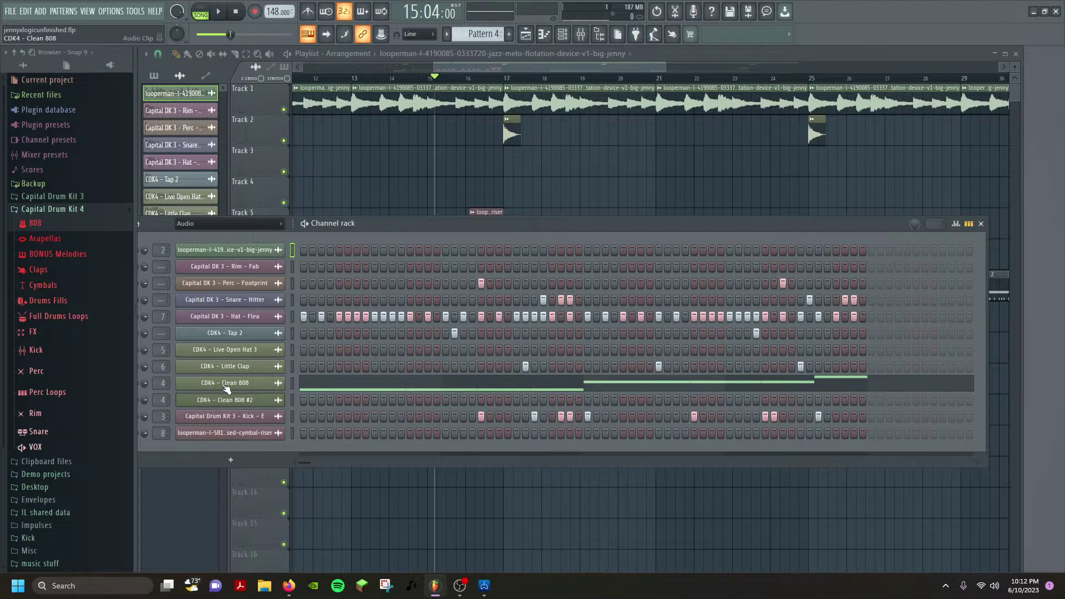
{"action": "left_click", "coordinate": [224, 383]}
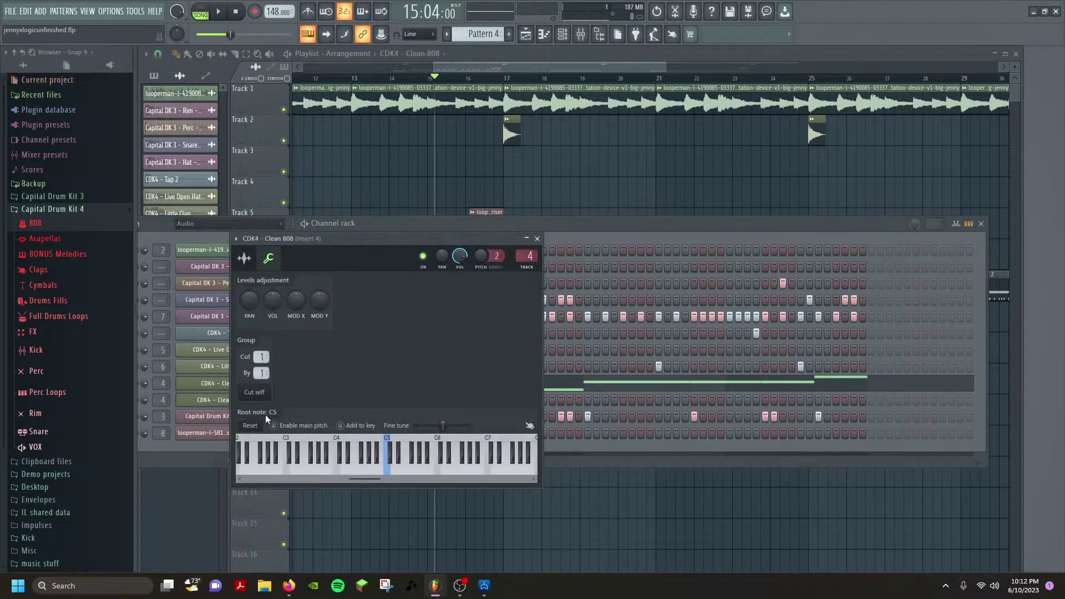
{"action": "left_click", "coordinate": [537, 238]}
{"action": "left_click", "coordinate": [353, 384]}
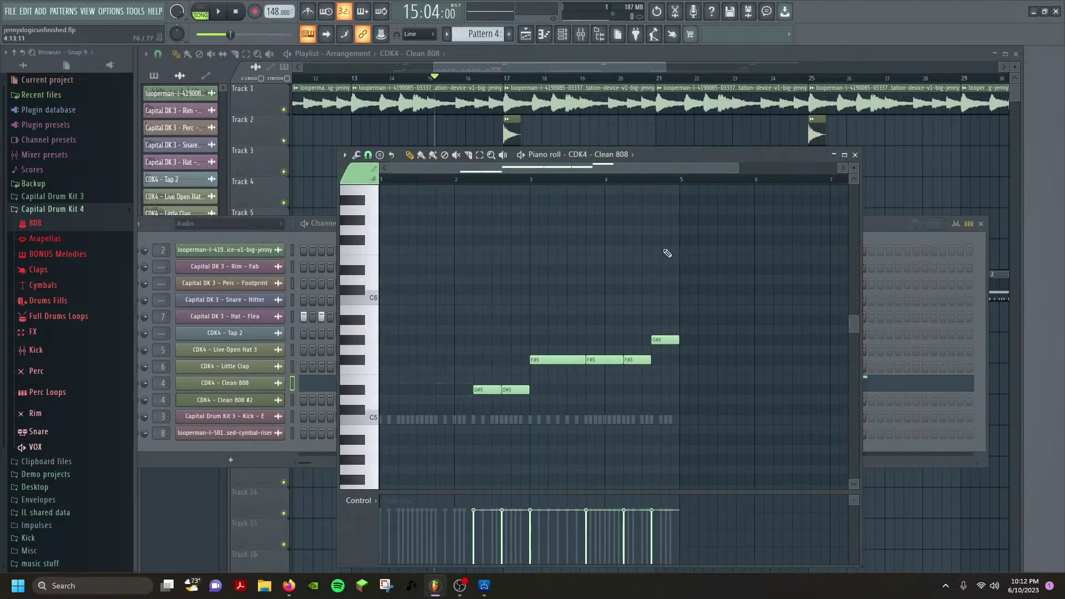
{"action": "left_click", "coordinate": [855, 155]}
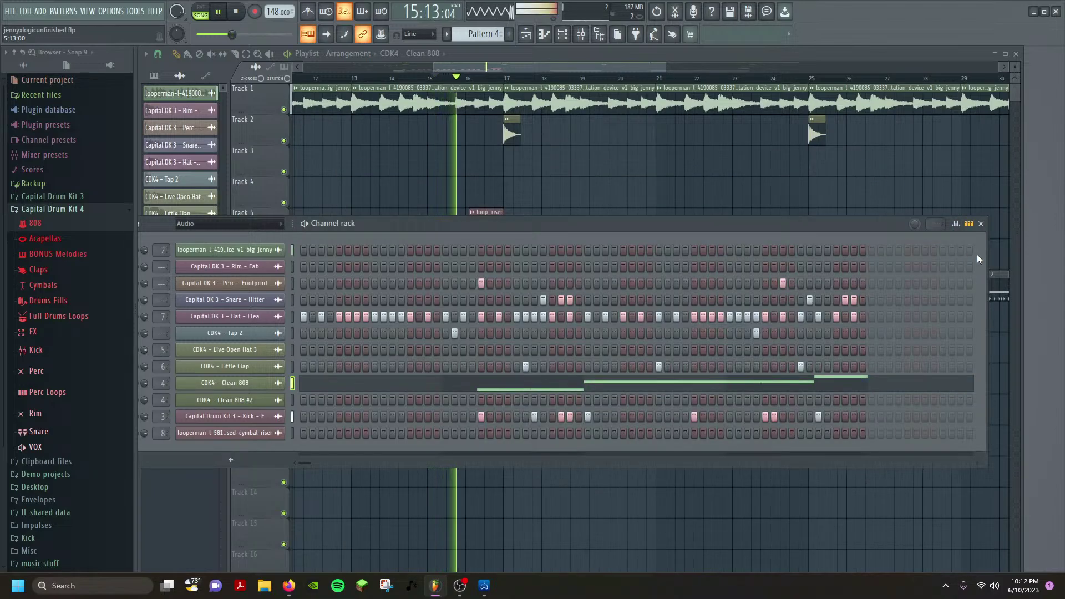
Thin the first dense run of the Hat - Flea channel by removing every second step, and play the pattern to check it.
{"action": "key", "text": "space"}
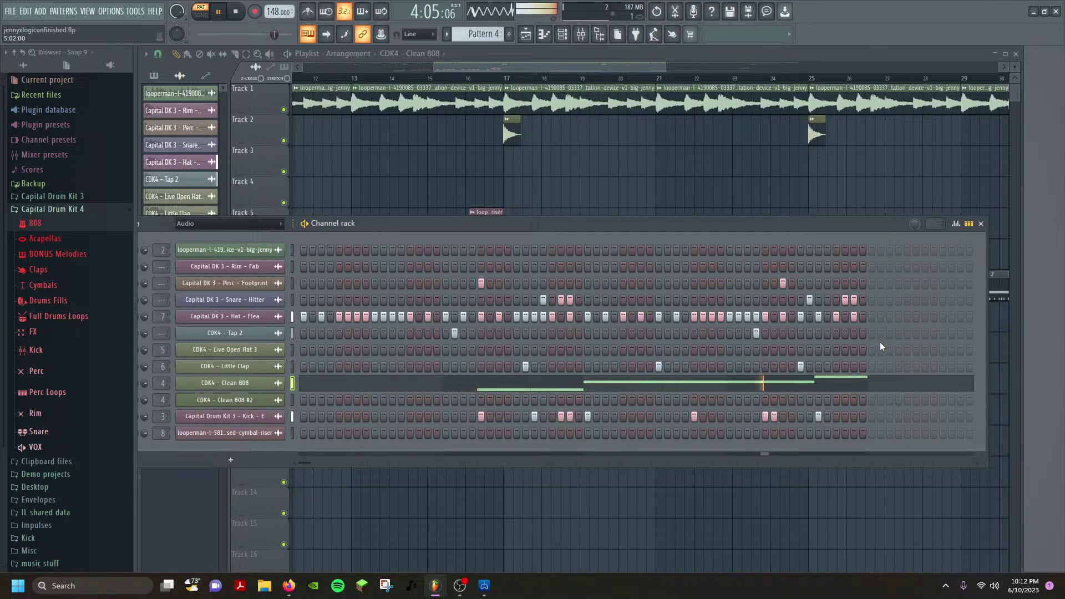
{"action": "left_click", "coordinate": [347, 316]}
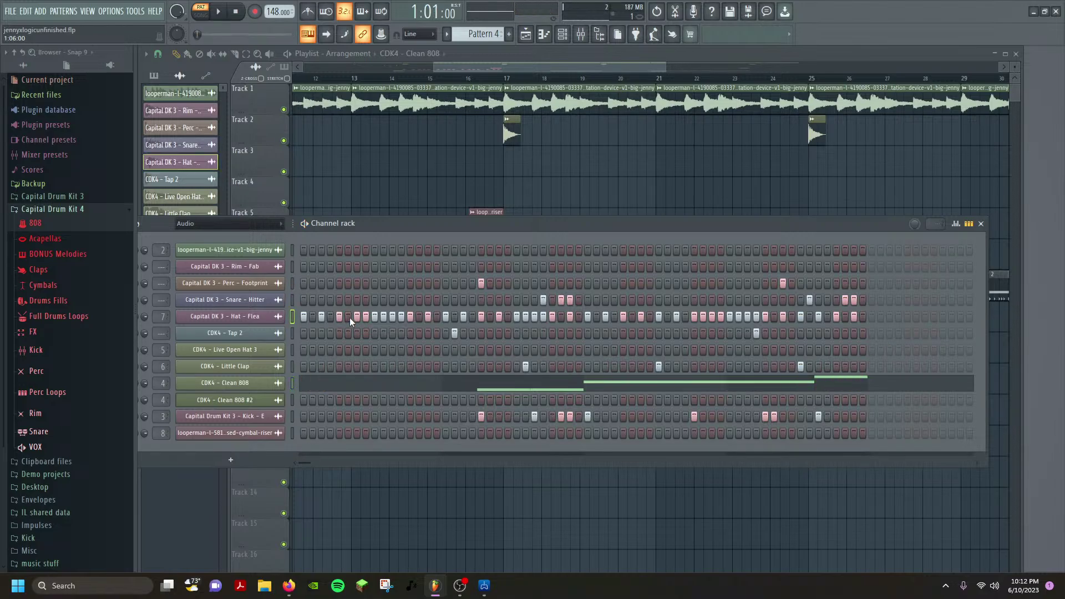
{"action": "left_click", "coordinate": [364, 317]}
{"action": "left_click", "coordinate": [401, 316]}
{"action": "key", "text": "space"}
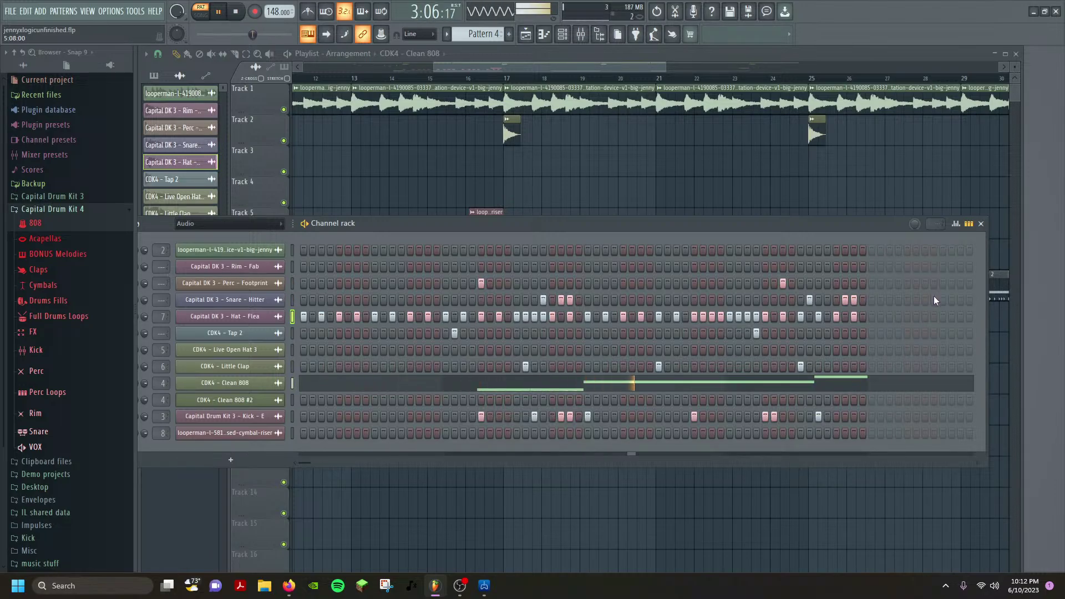
{"action": "left_click", "coordinate": [981, 224]}
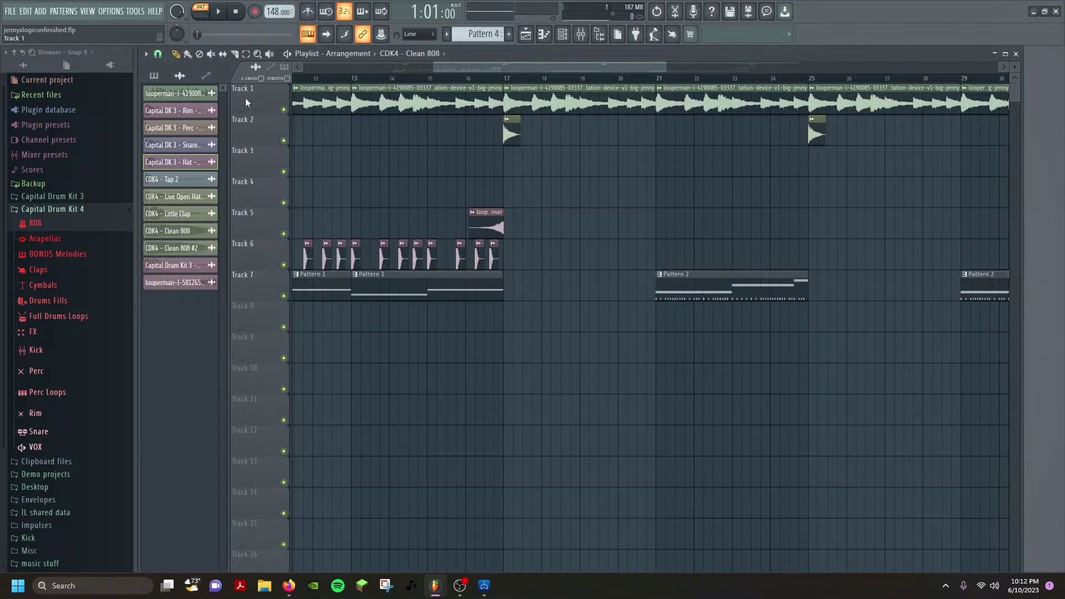
Place Pattern 4 on Track 7 with its start aligned to bar 17.
{"action": "left_click", "coordinate": [158, 79]}
{"action": "left_click", "coordinate": [561, 314]}
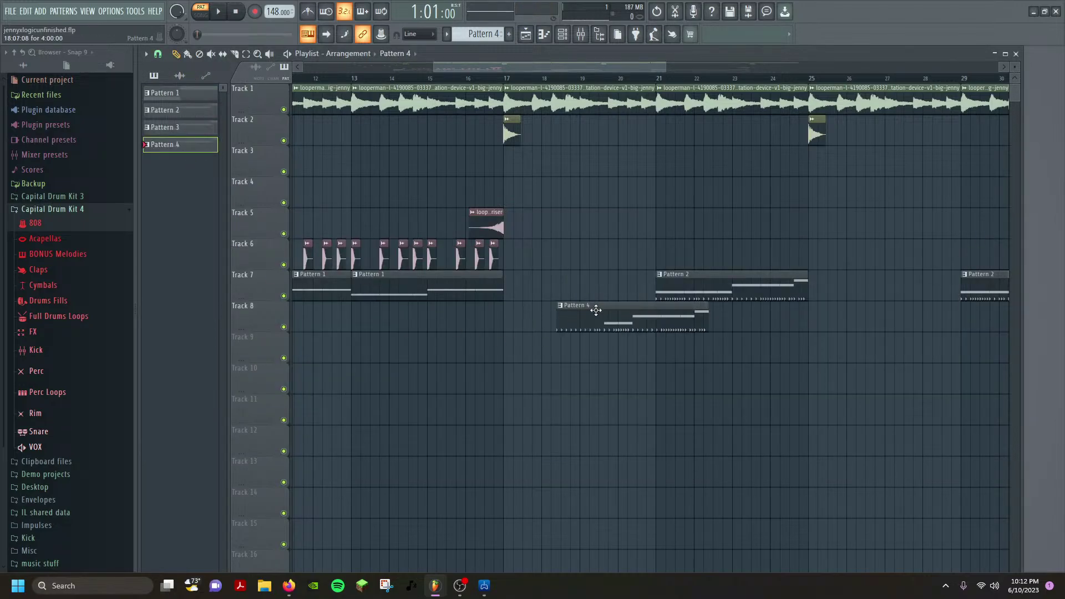
{"action": "left_click_drag", "start_coordinate": [593, 310], "coordinate": [544, 277]}
{"action": "scroll", "coordinate": [499, 274], "scroll_direction": "up", "scroll_amount": 5}
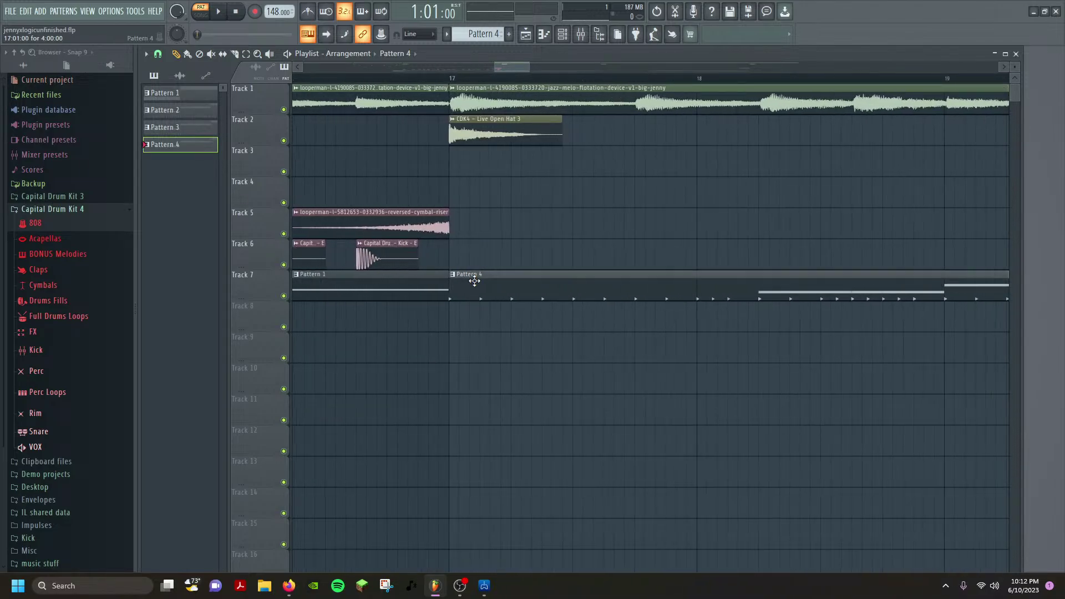
Place further Pattern 4 clips on Track 7 in the gaps starting at bars 25 and 37.
{"action": "scroll", "coordinate": [470, 281], "scroll_direction": "down", "scroll_amount": 5}
{"action": "left_click", "coordinate": [591, 282]}
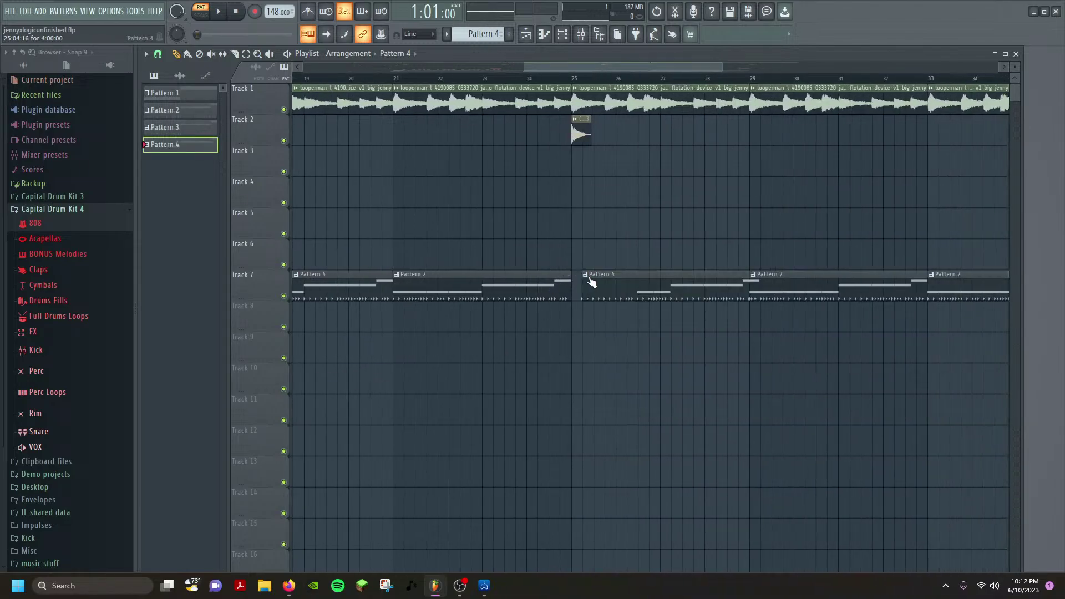
{"action": "scroll", "coordinate": [585, 279], "scroll_direction": "up", "scroll_amount": 5}
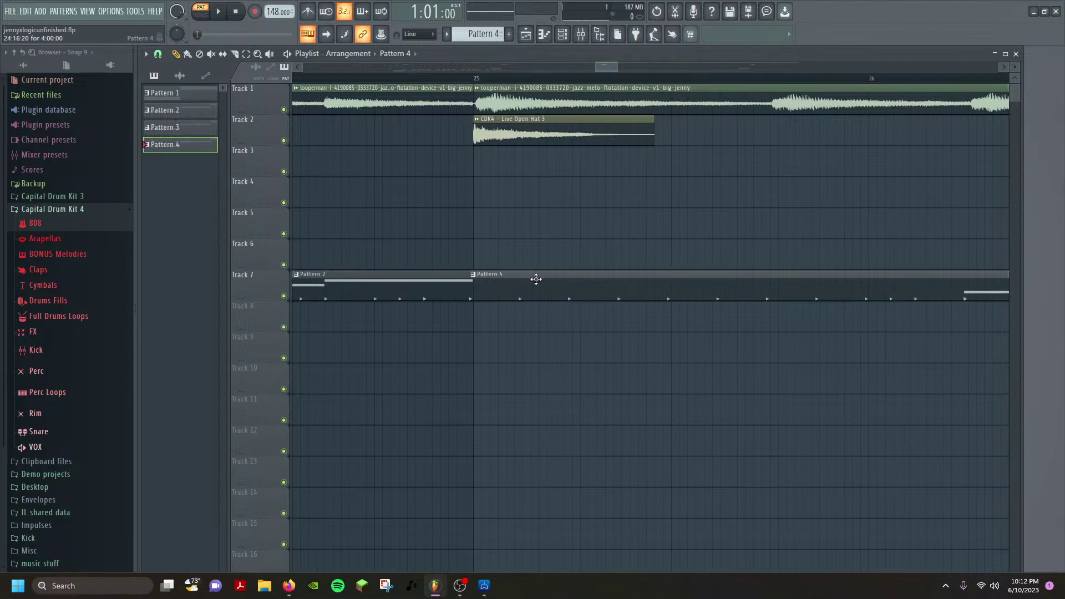
{"action": "scroll", "coordinate": [560, 292], "scroll_direction": "down", "scroll_amount": 5}
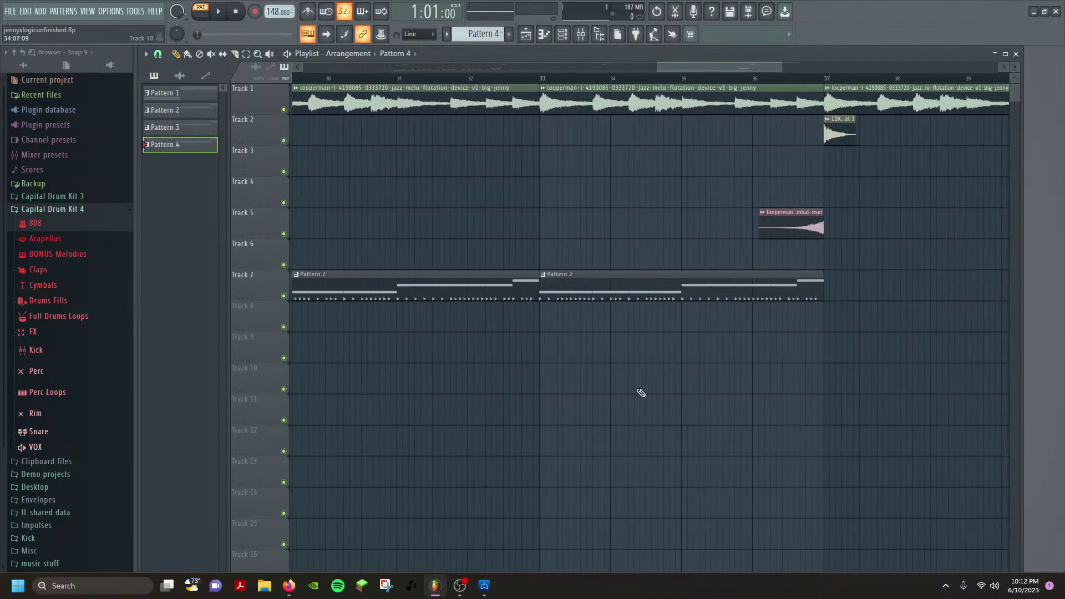
{"action": "scroll", "coordinate": [641, 393], "scroll_direction": "down", "scroll_amount": 4}
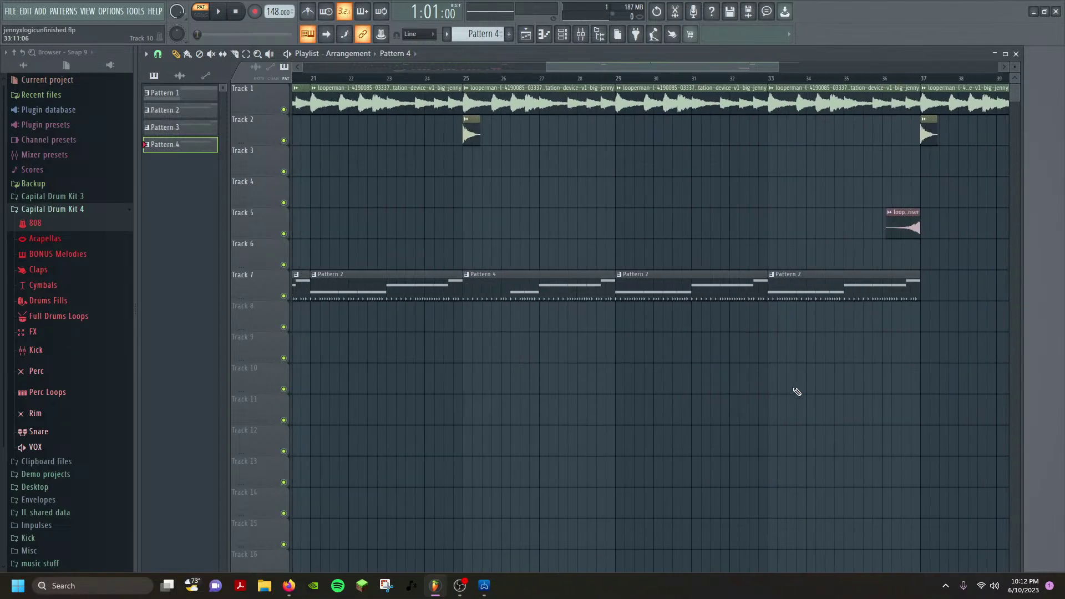
{"action": "scroll", "coordinate": [781, 394], "scroll_direction": "right", "scroll_amount": 6}
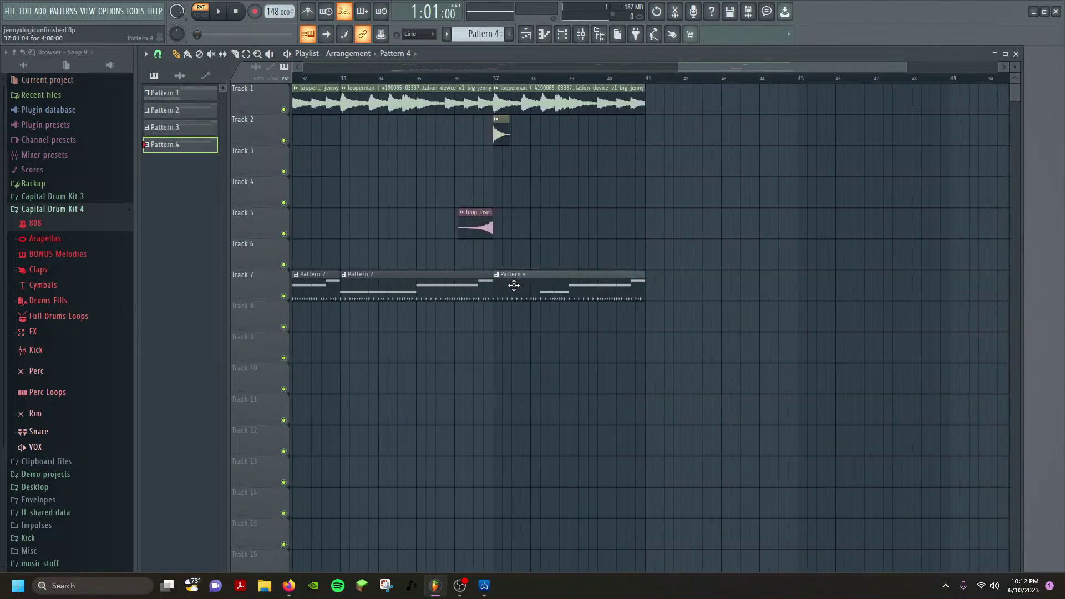
{"action": "scroll", "coordinate": [491, 261], "scroll_direction": "up", "scroll_amount": 5}
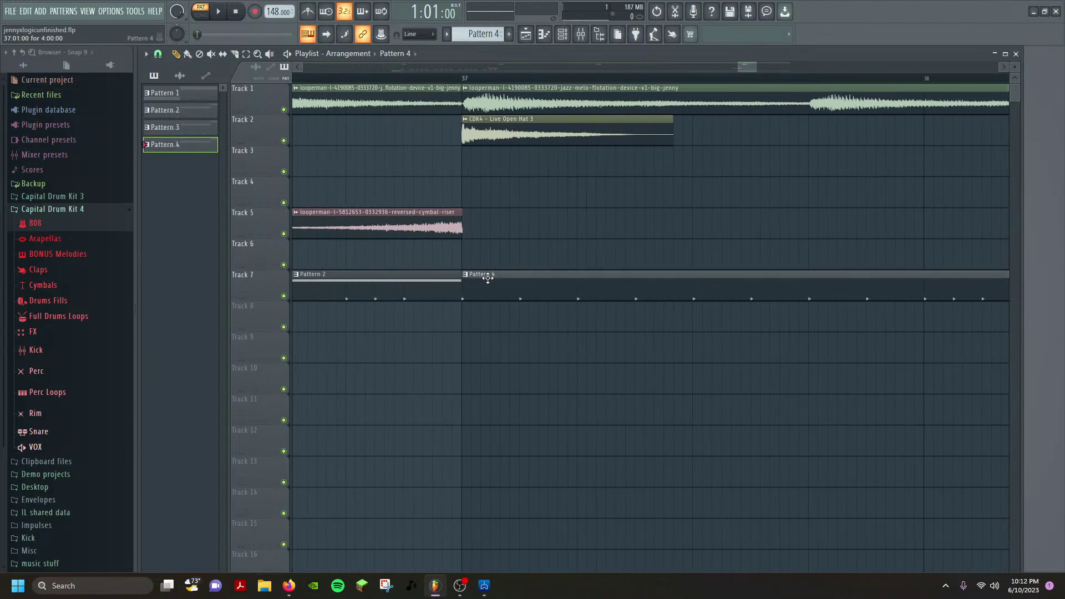
{"action": "scroll", "coordinate": [538, 308], "scroll_direction": "down", "scroll_amount": 10}
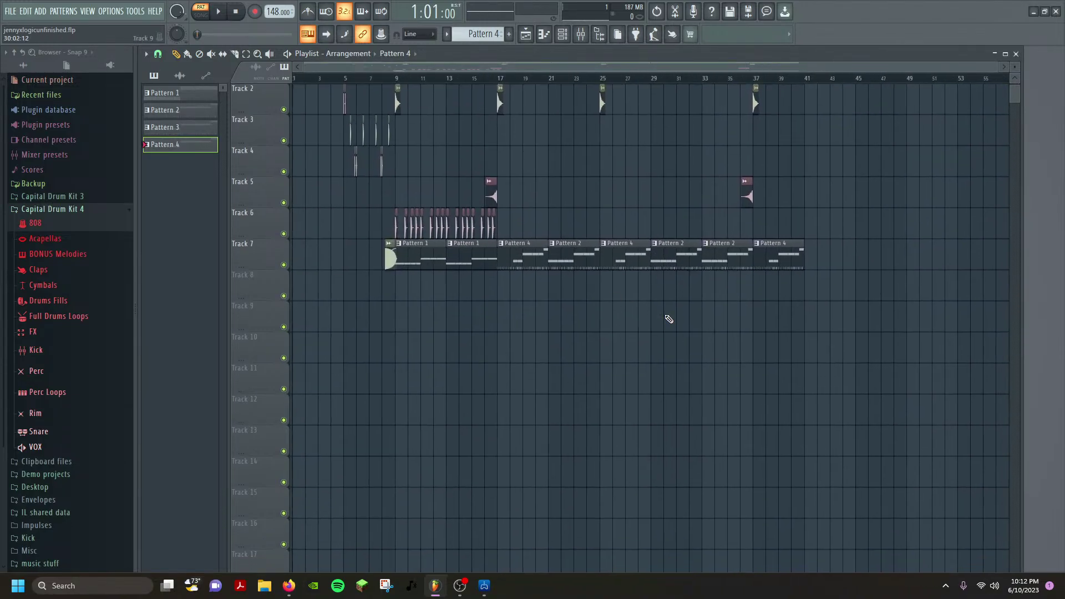
Play the arrangement from the beginning and remove the Pattern 4 clips at bars 25 and 37 from Track 7.
{"action": "key", "text": "space"}
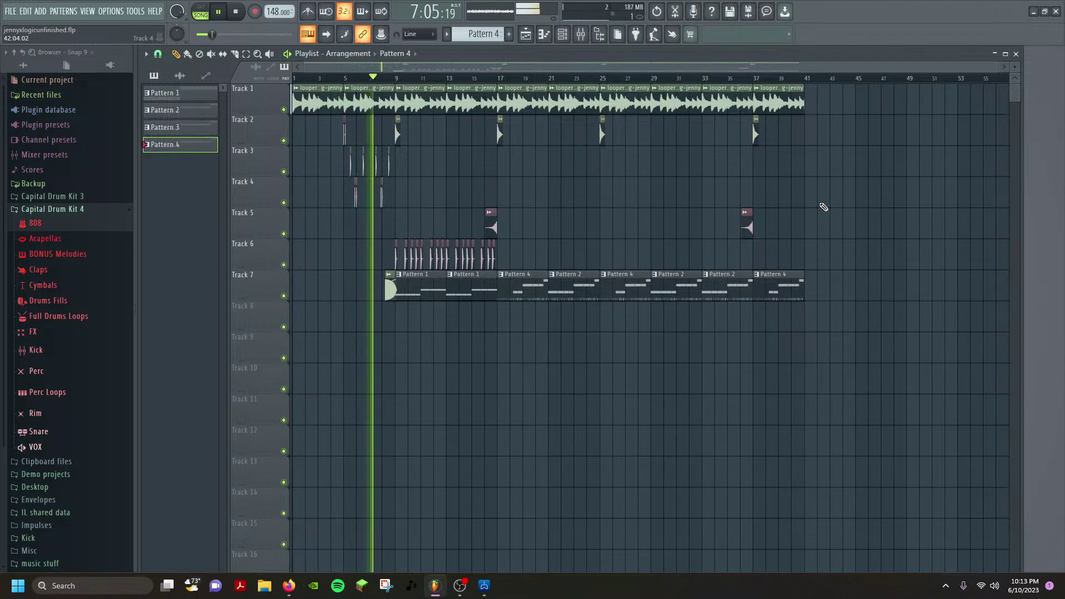
{"action": "key", "text": "space"}
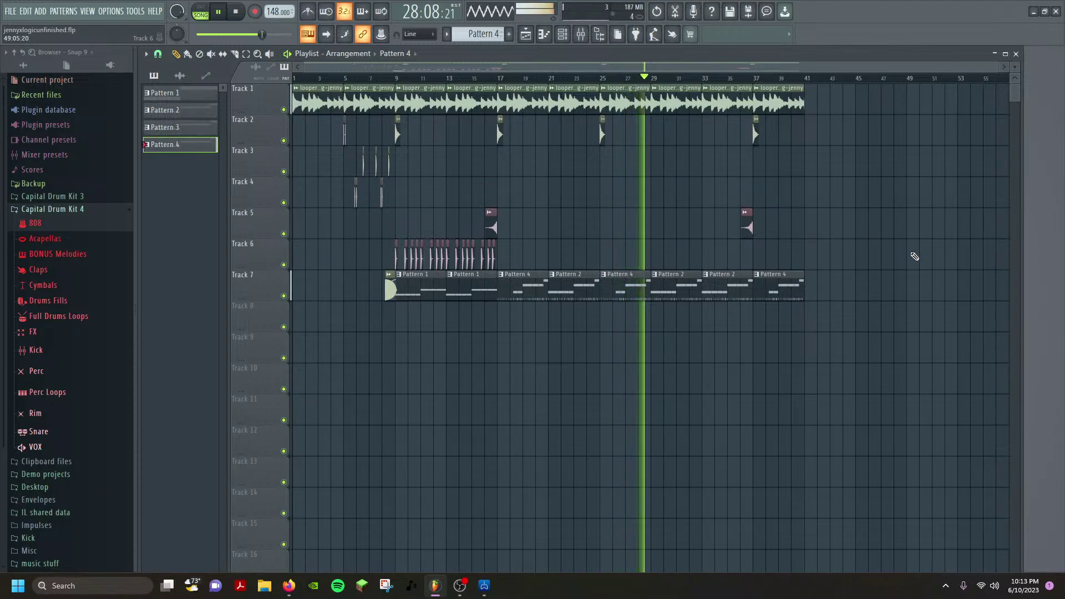
{"action": "key", "text": "space"}
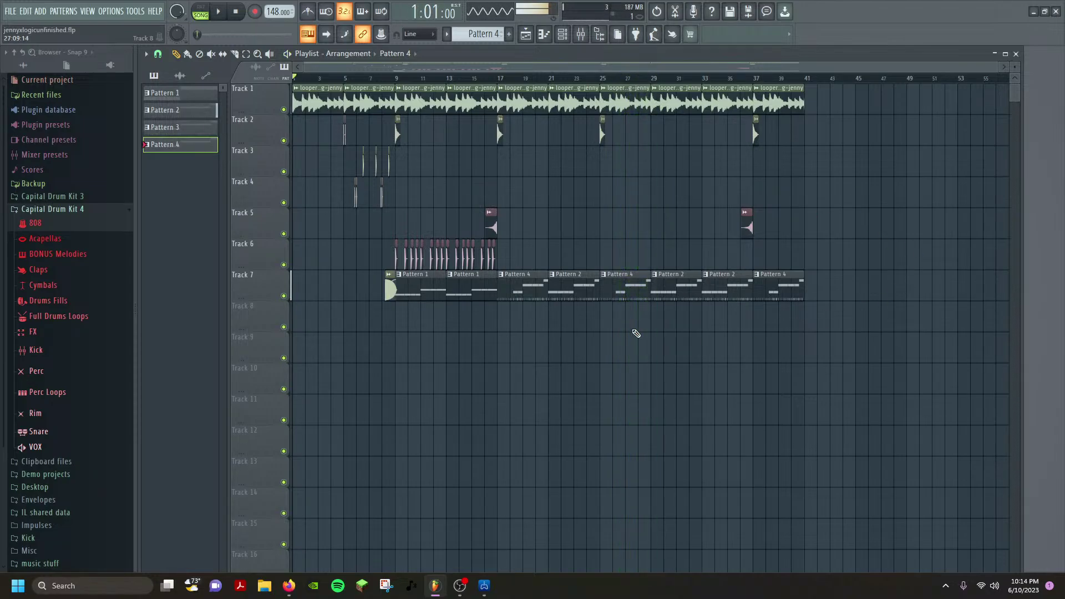
{"action": "right_click", "coordinate": [624, 291]}
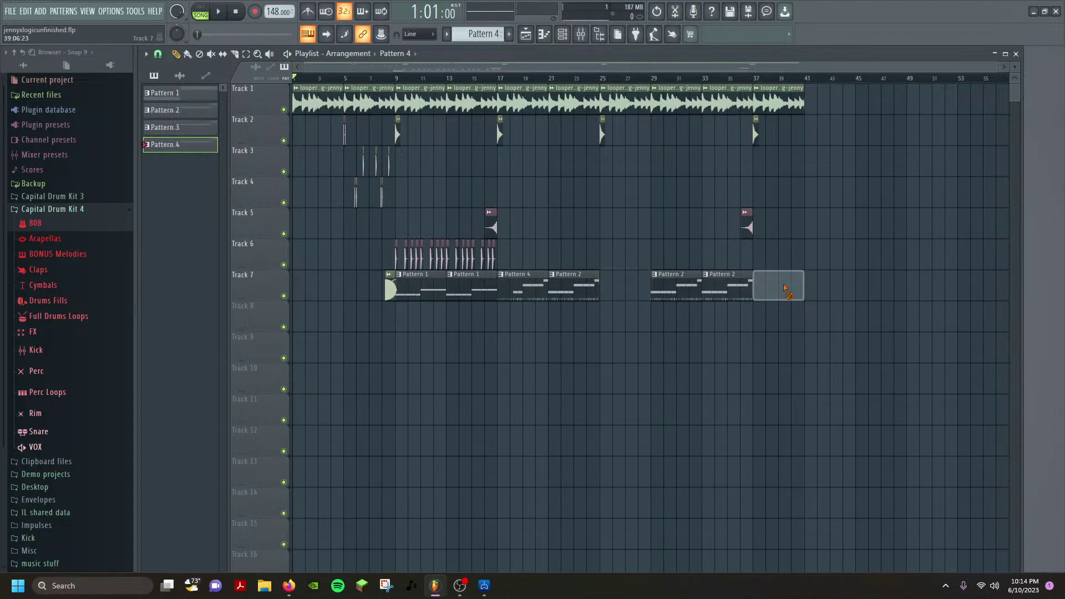
{"action": "right_click", "coordinate": [785, 290]}
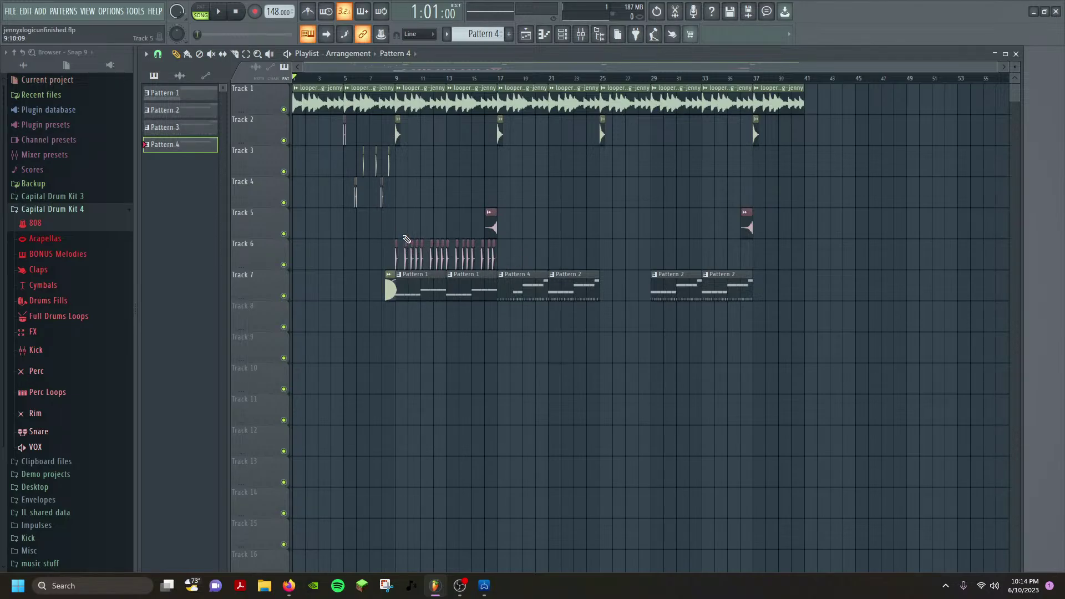
Clone Pattern 4 and show the pattern list with the copy selected.
{"action": "right_click", "coordinate": [180, 142]}
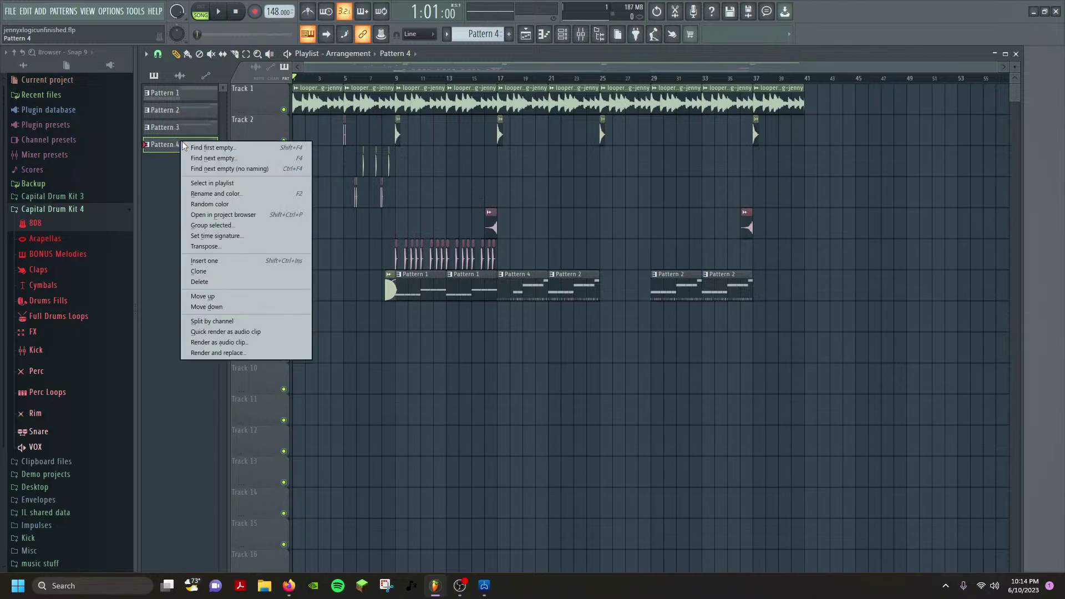
{"action": "left_click", "coordinate": [233, 272]}
{"action": "left_click", "coordinate": [181, 171]}
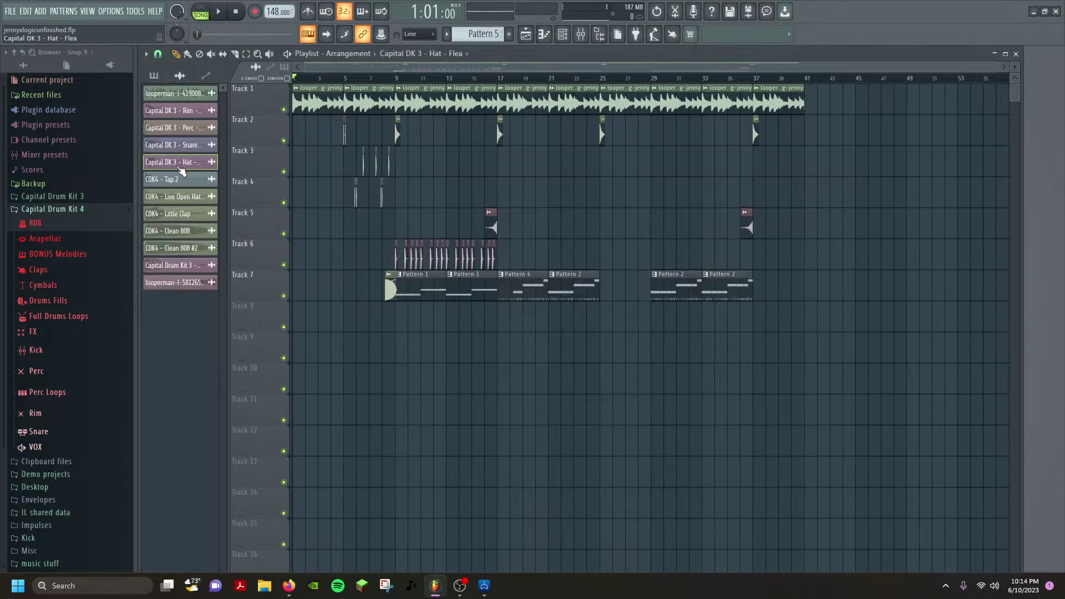
{"action": "left_click", "coordinate": [166, 80]}
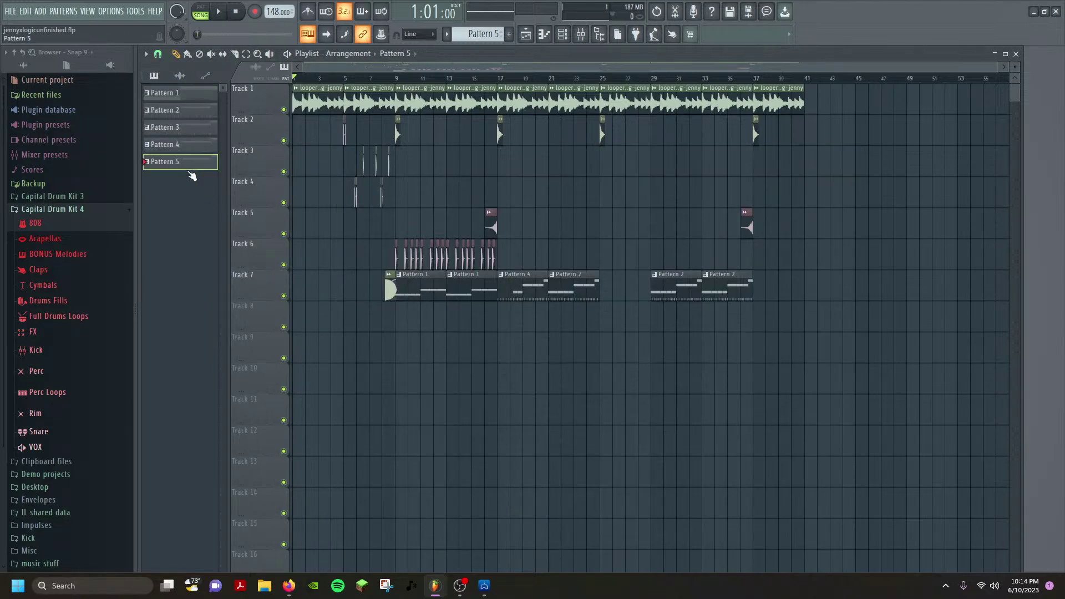
Add a D#5 note to the Clean 808 at the very start of the cloned pattern, and play it in pattern mode.
{"action": "key", "text": "F7"}
{"action": "left_click", "coordinate": [637, 157]}
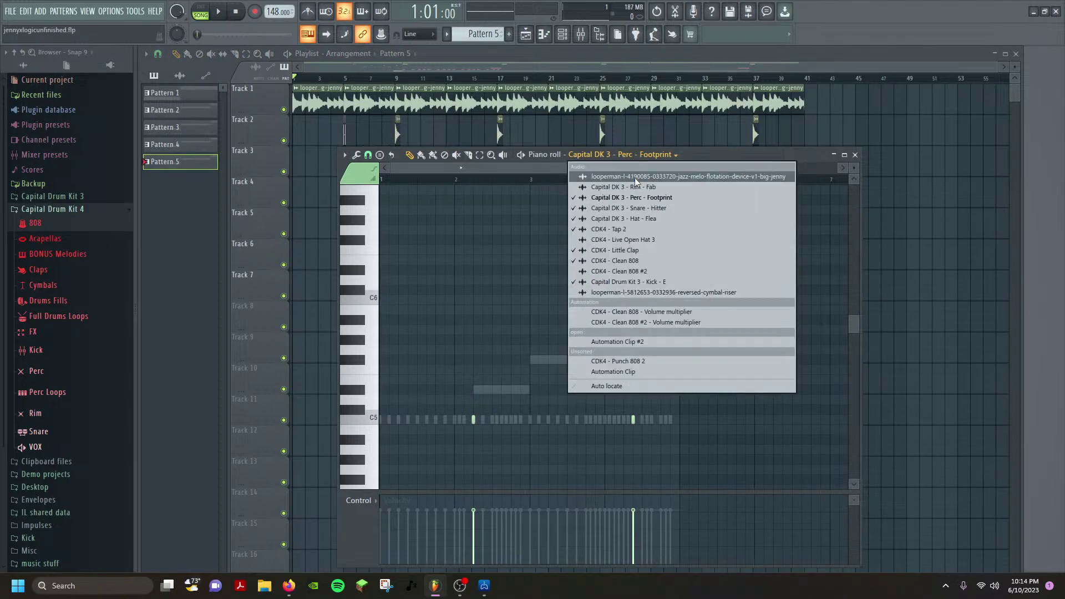
{"action": "left_click", "coordinate": [637, 272]}
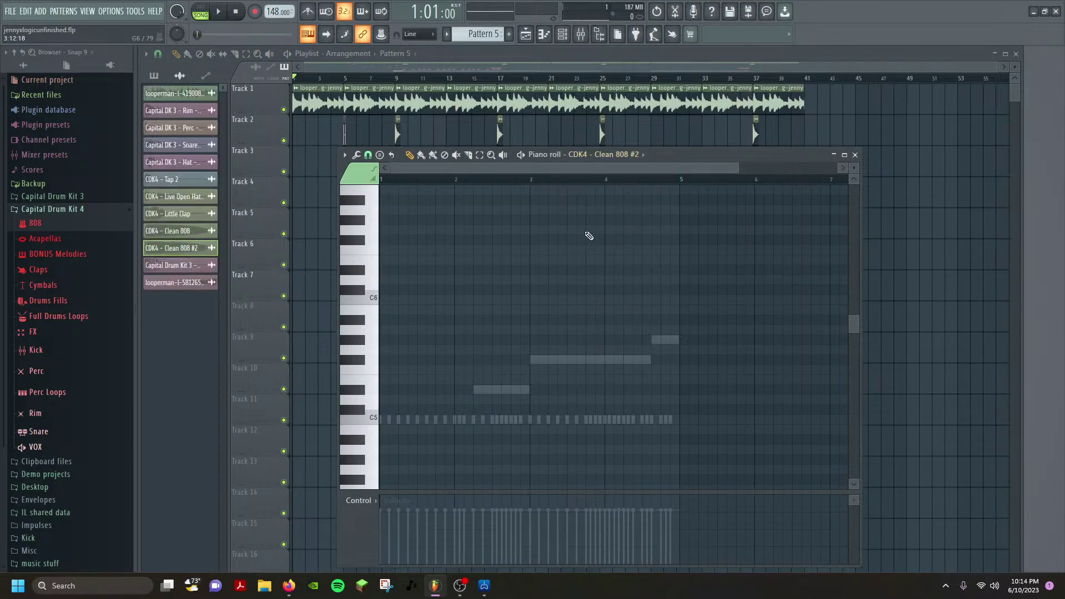
{"action": "left_click", "coordinate": [615, 158]}
{"action": "left_click", "coordinate": [664, 264]}
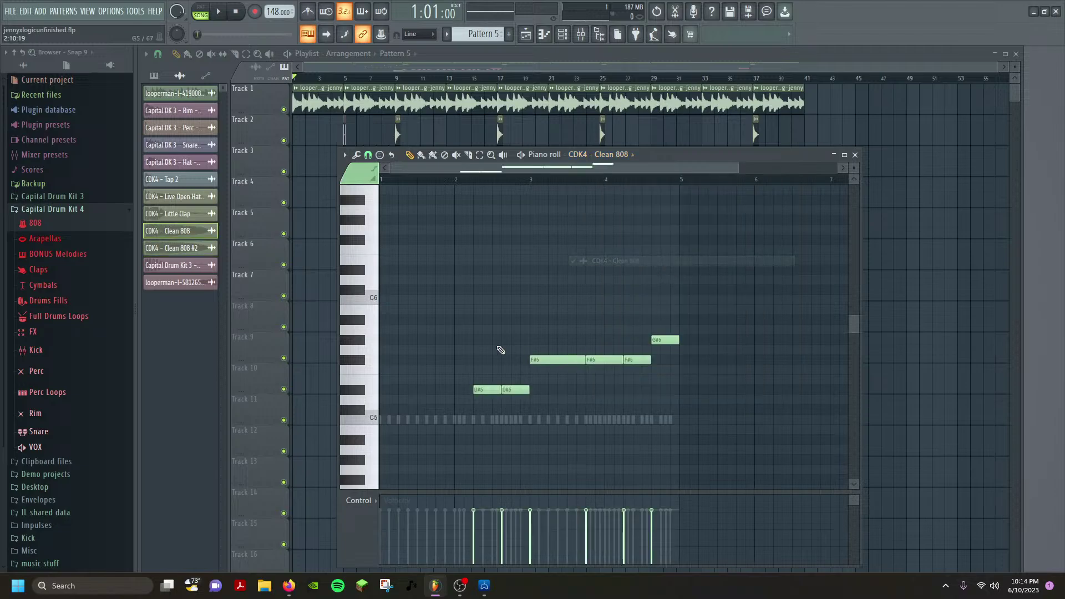
{"action": "left_click", "coordinate": [386, 391]}
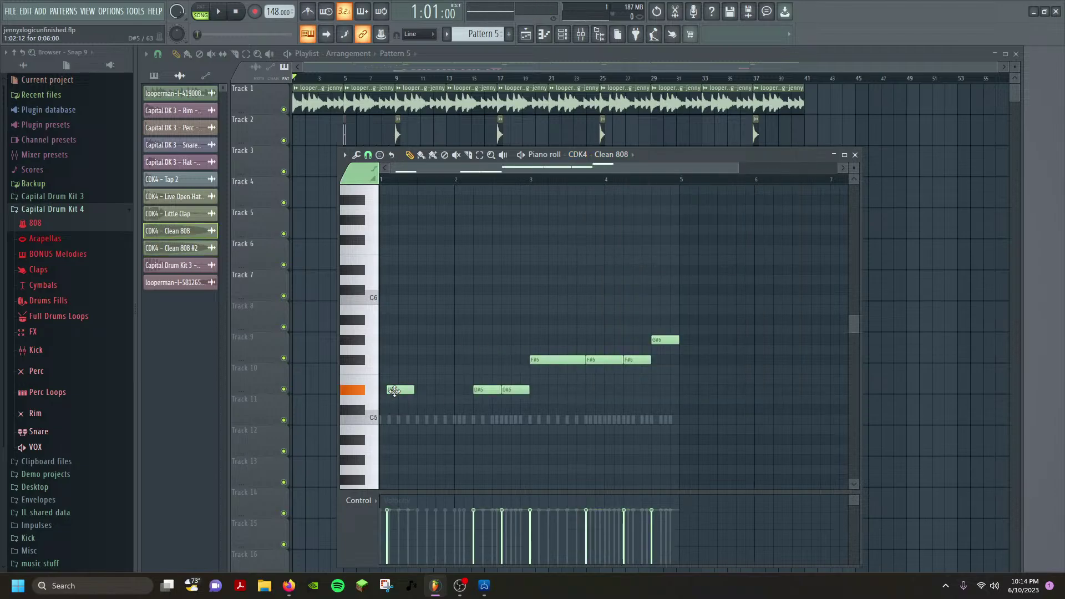
{"action": "left_click", "coordinate": [201, 13]}
{"action": "key", "text": "space"}
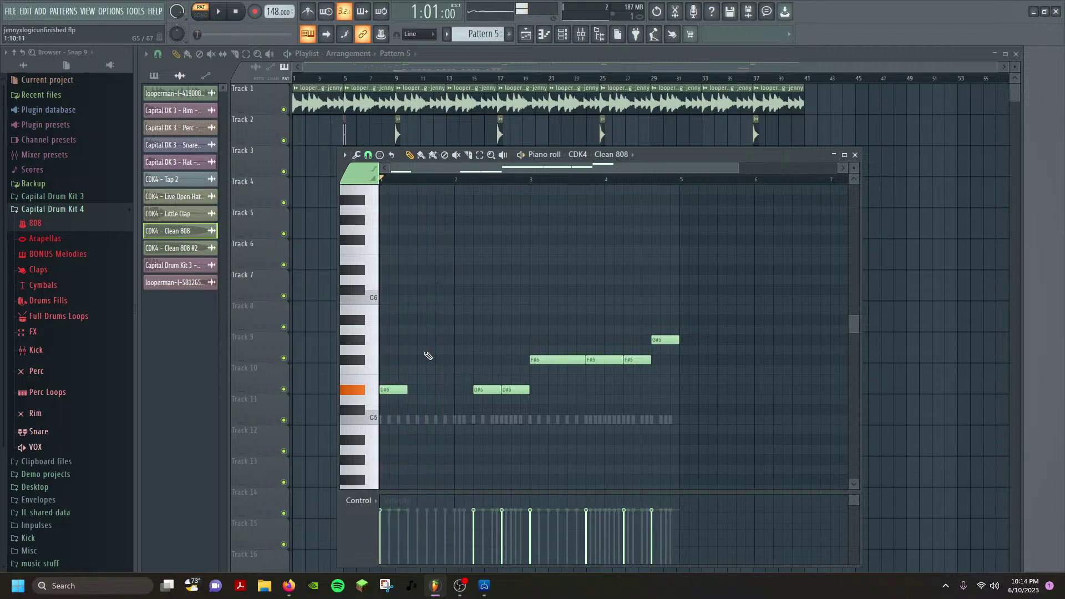
Lengthen the opening D#5 note of the Clean 808 in Pattern 5 to 12 steps and play the pattern.
{"action": "left_click_drag", "start_coordinate": [399, 390], "coordinate": [436, 390]}
{"action": "key", "text": "space"}
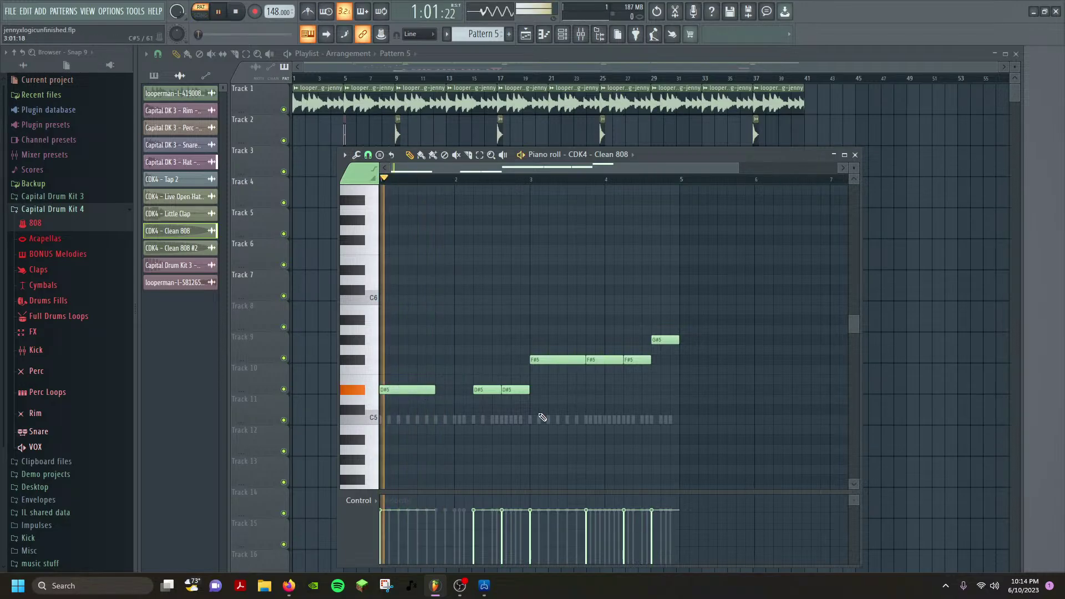
{"action": "key", "text": "space"}
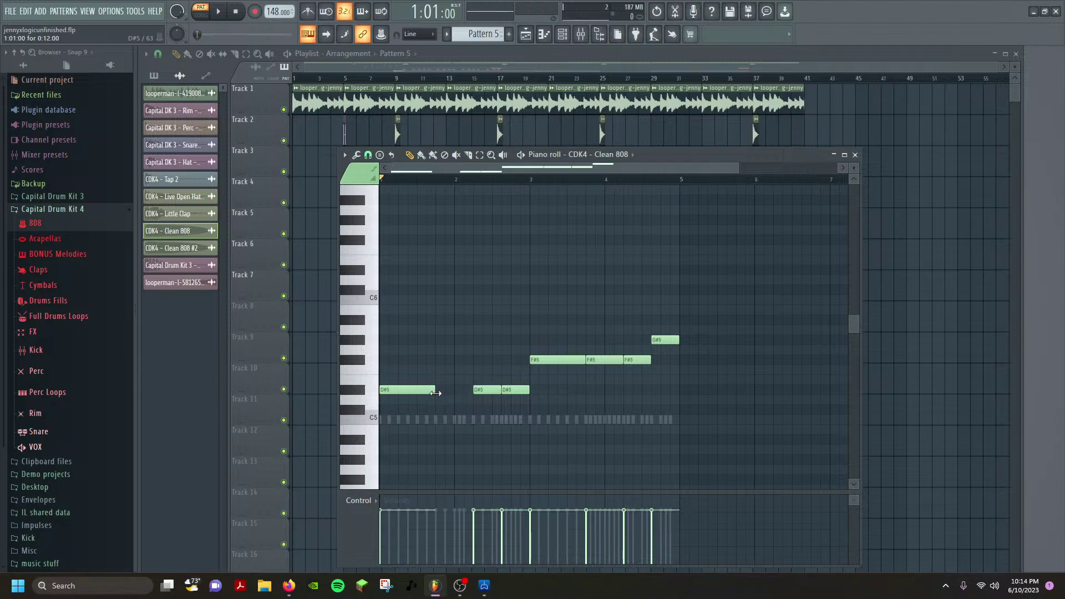
Add an 8-step D#5 note to the Clean 808 between the opening note and the following D#5, and play the pattern.
{"action": "key", "text": "space"}
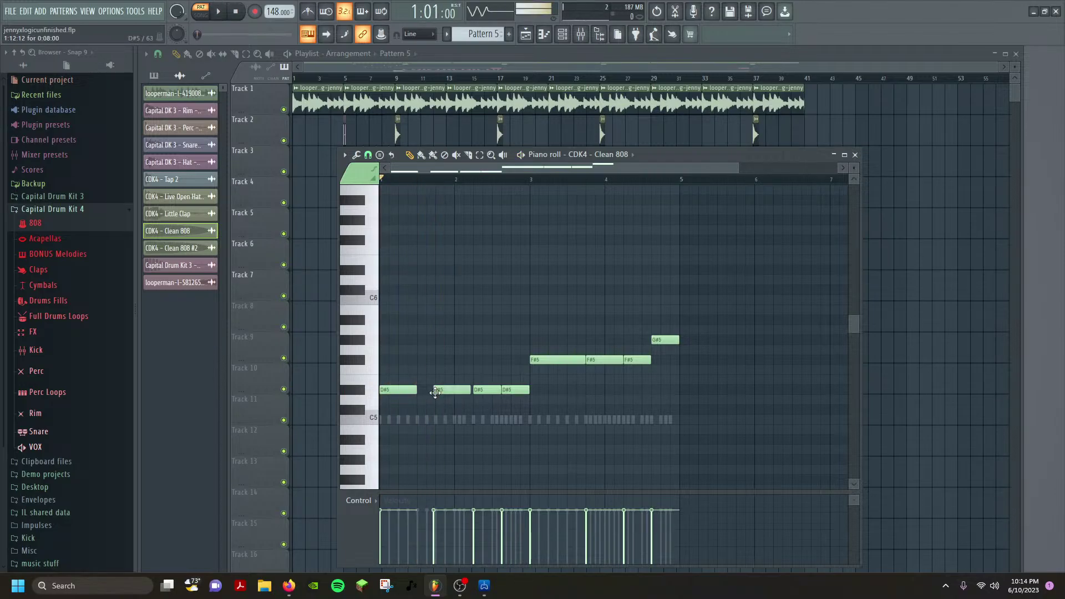
{"action": "left_click_drag", "start_coordinate": [436, 392], "coordinate": [450, 392]}
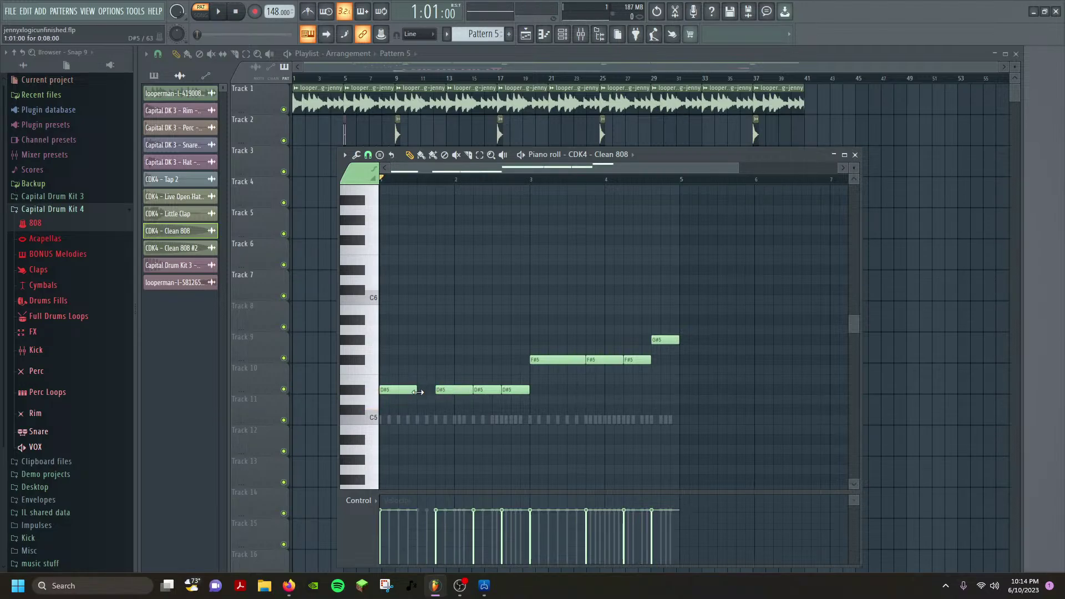
{"action": "key", "text": "space"}
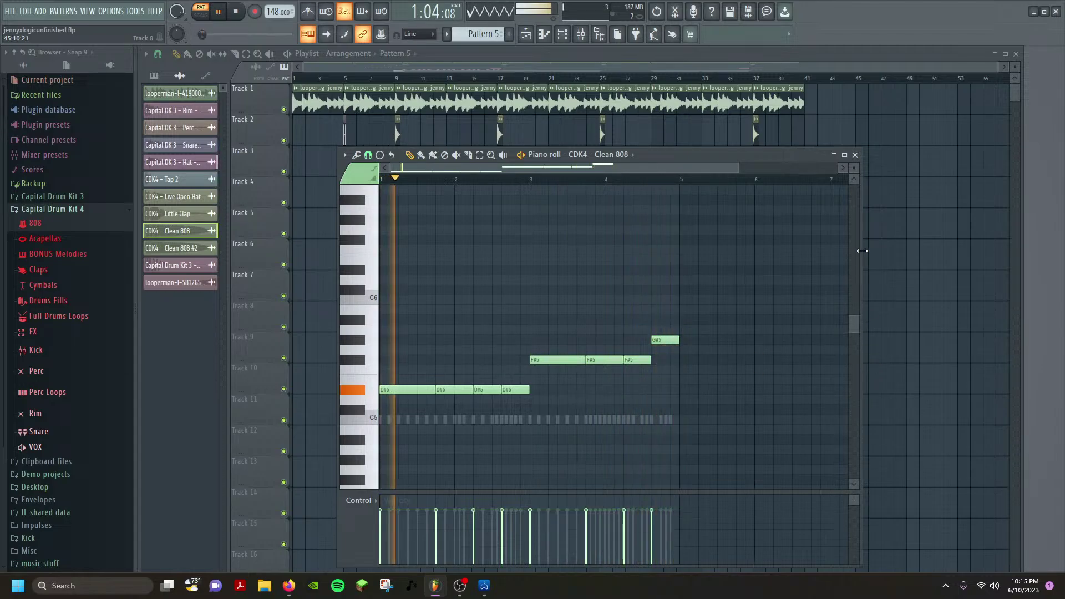
{"action": "key", "text": "space"}
{"action": "key", "text": "space"}
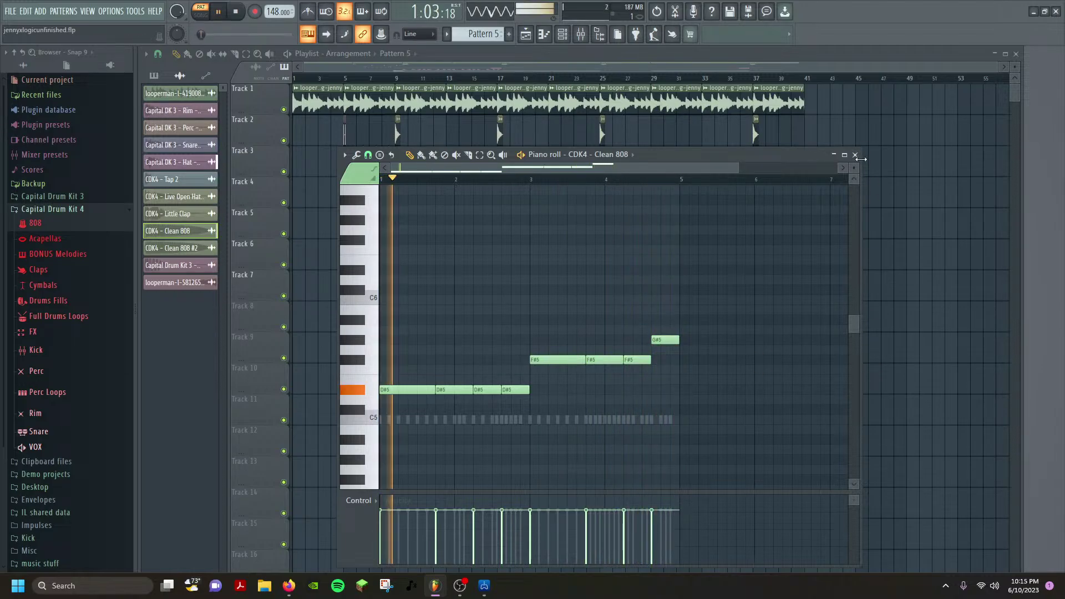
{"action": "key", "text": "space"}
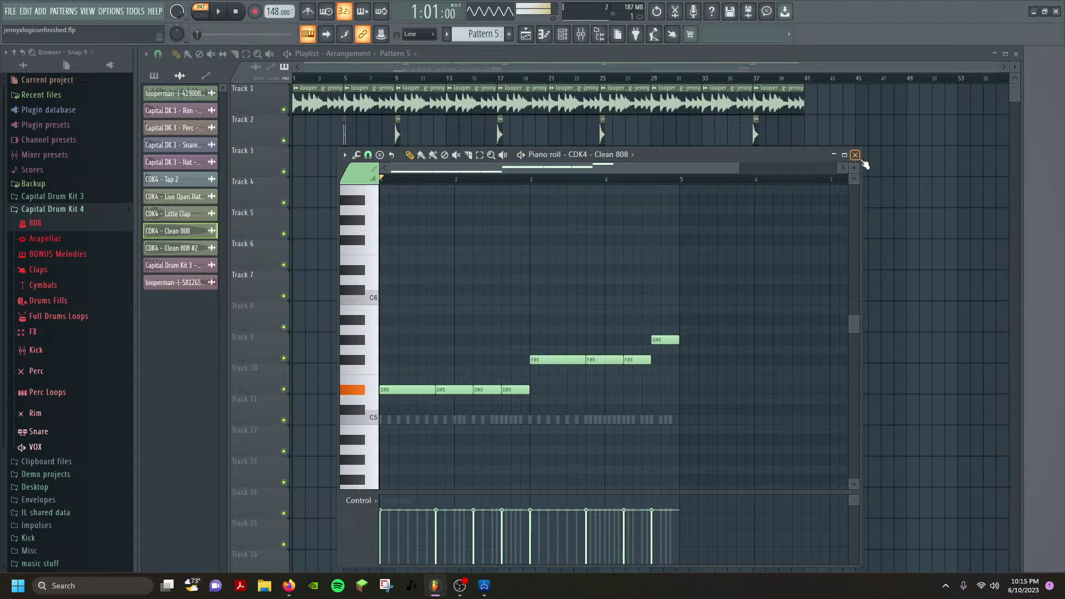
Try cut-by groups 2 and none on the Clean 808 channel while playing Pattern 5, and restore group 1.
{"action": "right_click", "coordinate": [182, 229]}
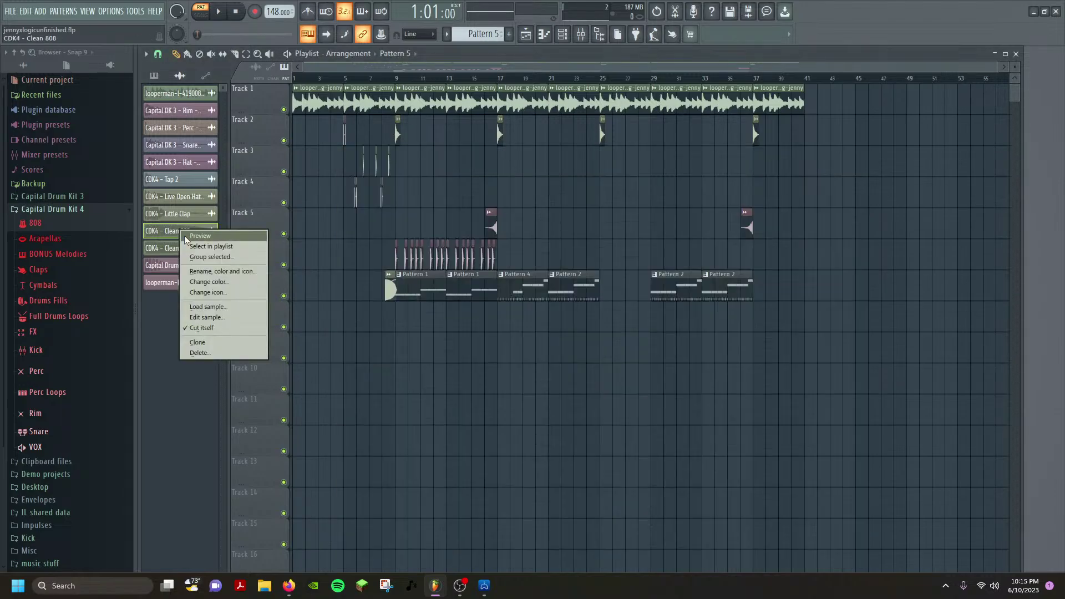
{"action": "left_click", "coordinate": [169, 236]}
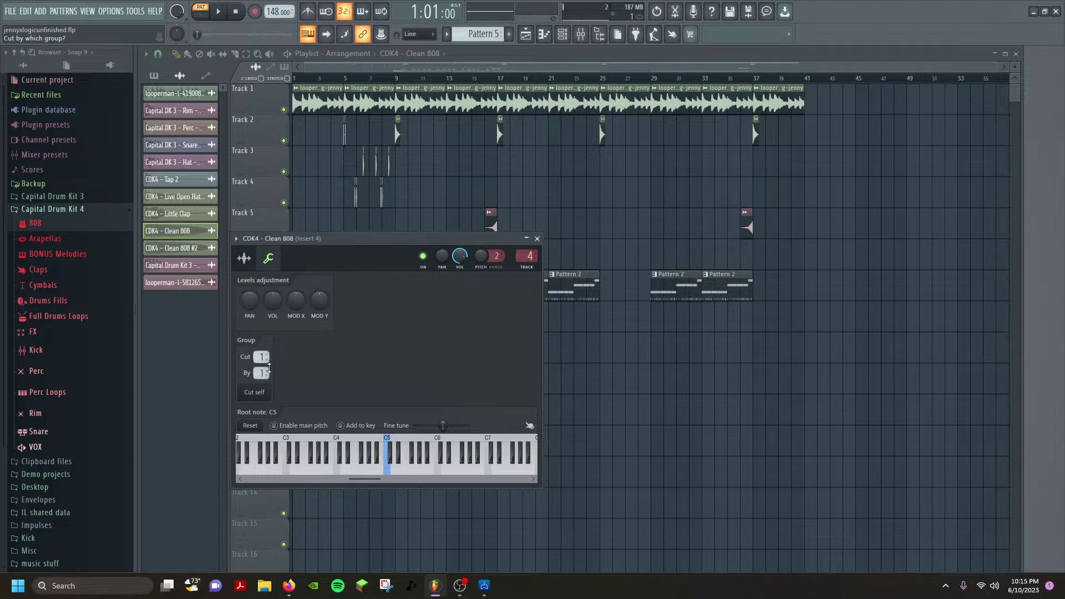
{"action": "key", "text": "space"}
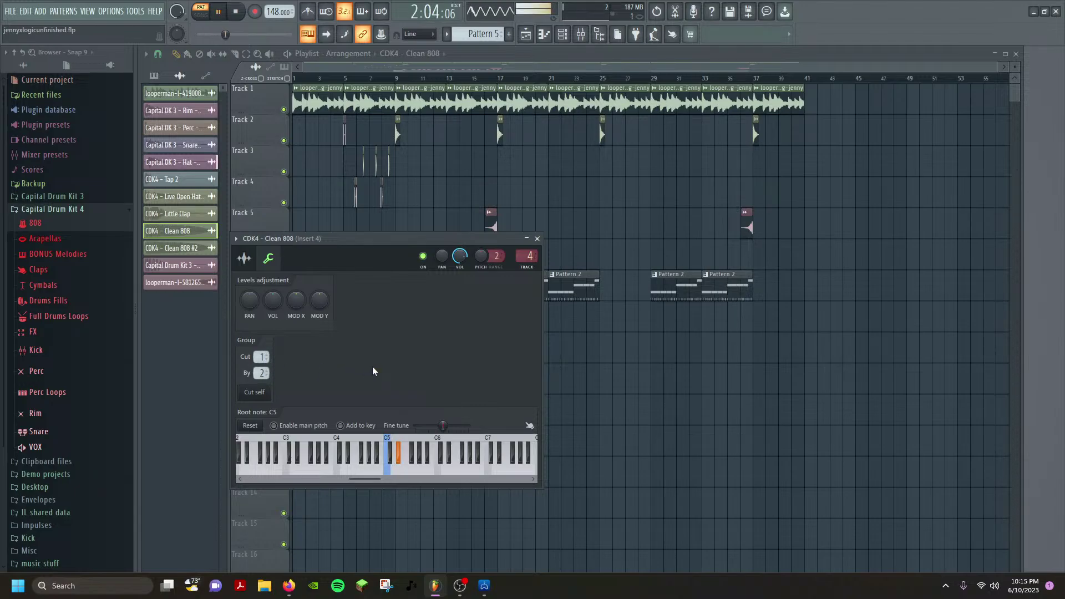
{"action": "key", "text": "space"}
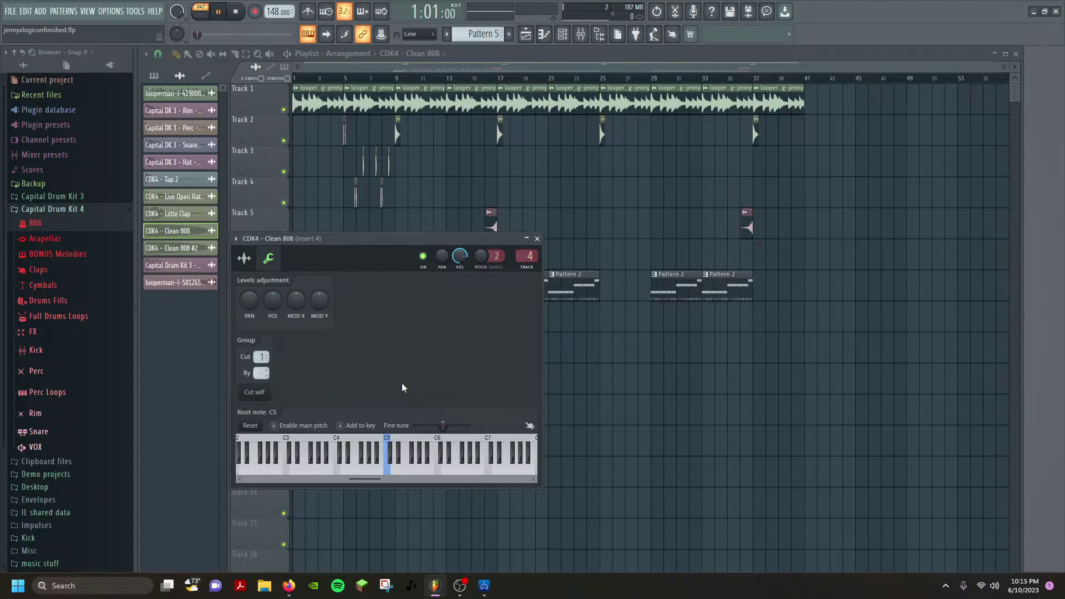
{"action": "key", "text": "space"}
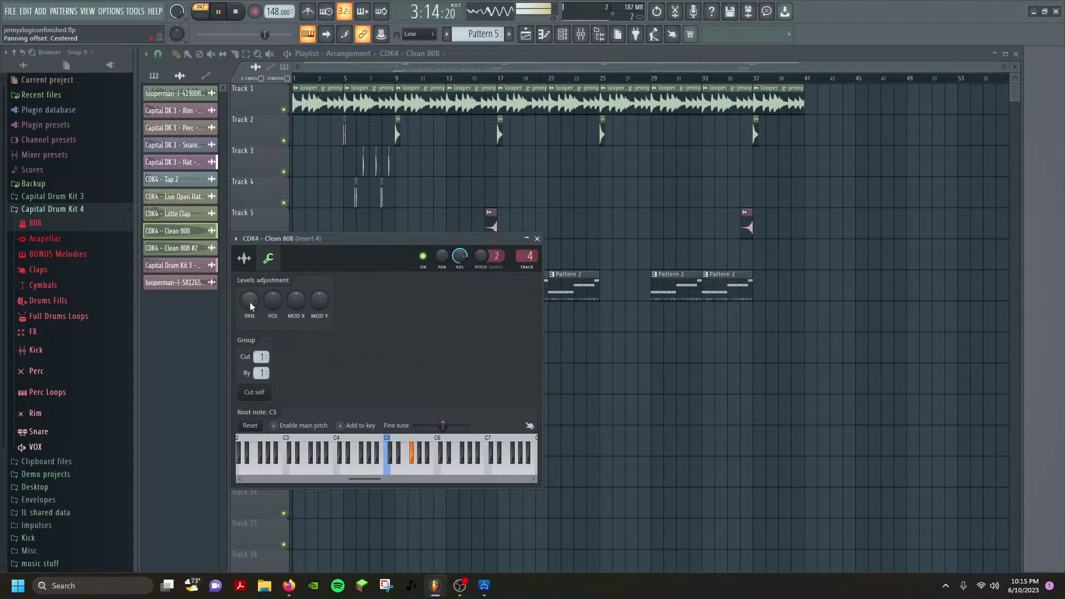
{"action": "mouse_move", "coordinate": [261, 298]}
{"action": "left_mouse_down"}
{"action": "mouse_move", "coordinate": [287, 302]}
{"action": "mouse_move", "coordinate": [249, 293]}
{"action": "left_mouse_up"}
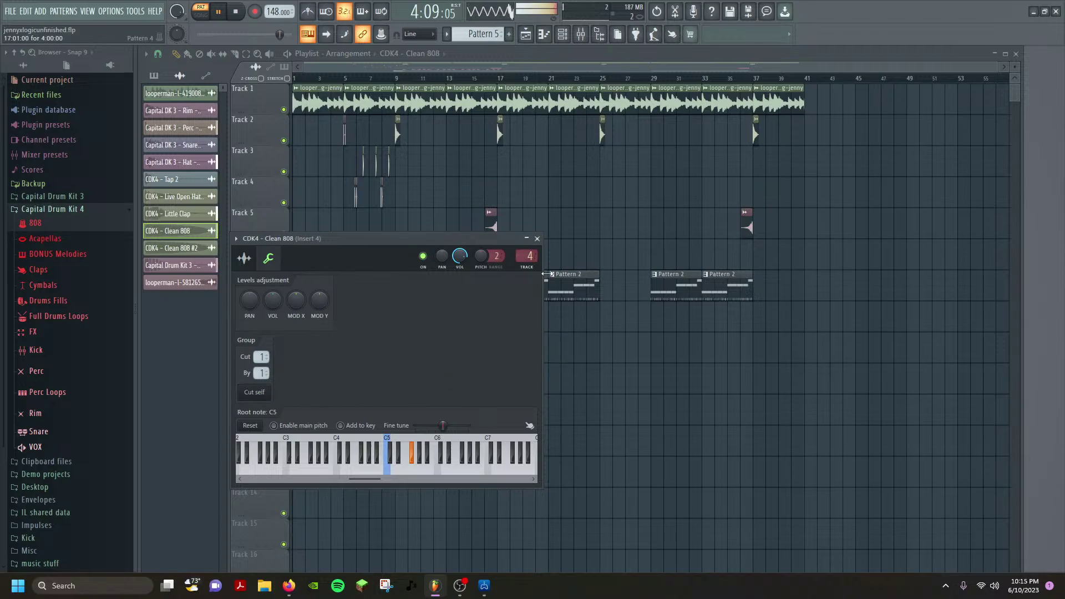
{"action": "left_click", "coordinate": [536, 239]}
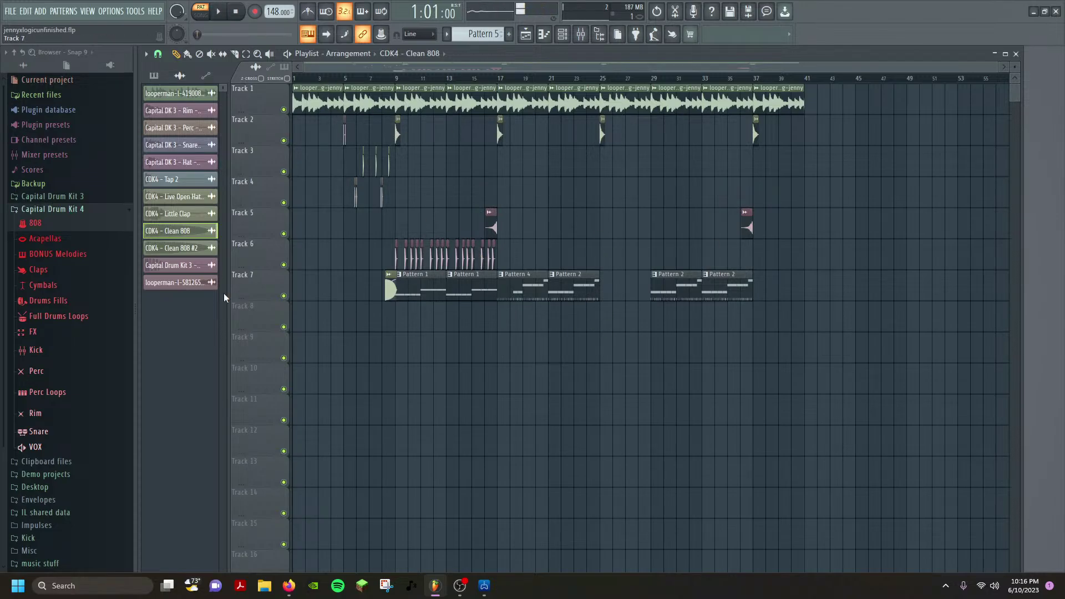
Place Pattern 5 clips on Track 7 in the gaps at bars 25 and 37, and play the arrangement in song mode.
{"action": "left_click", "coordinate": [154, 75]}
{"action": "double_click", "coordinate": [188, 164]}
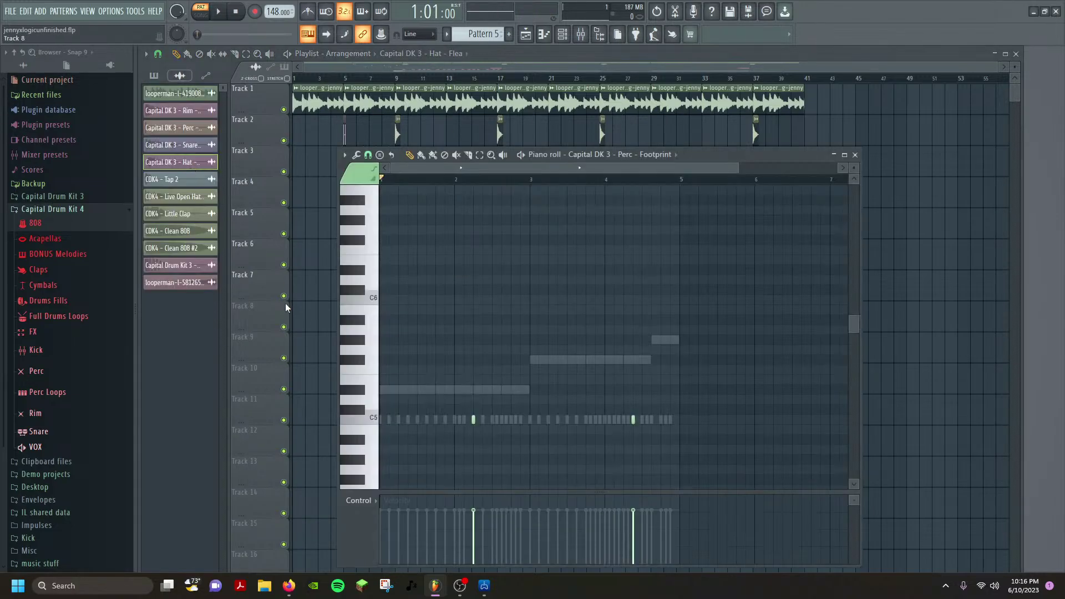
{"action": "left_click", "coordinate": [155, 74]}
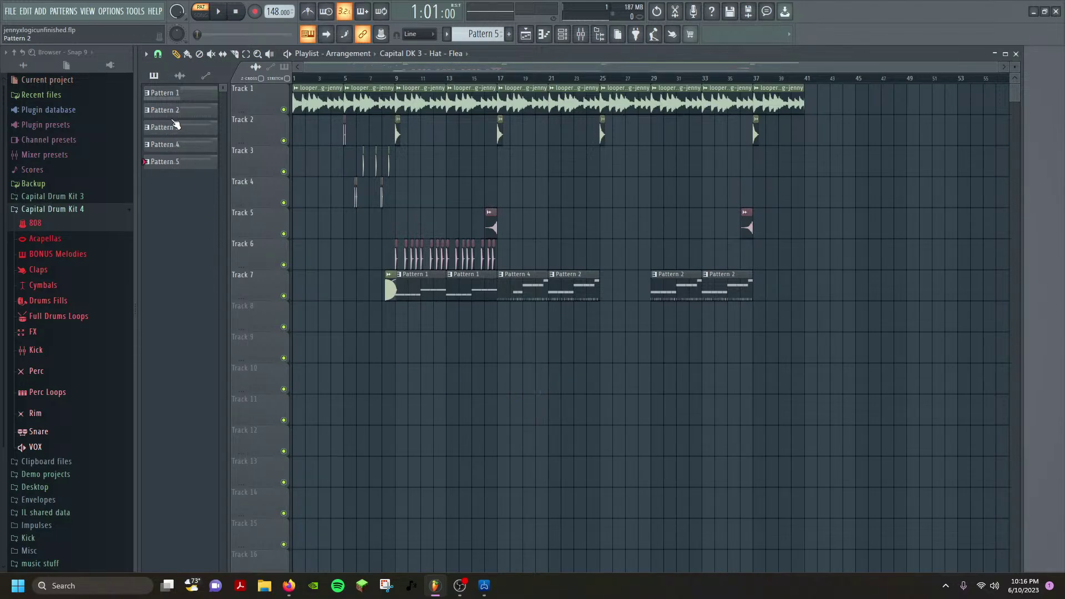
{"action": "left_click_drag", "start_coordinate": [175, 166], "coordinate": [832, 279]}
{"action": "scroll", "coordinate": [621, 271], "scroll_direction": "up", "scroll_amount": 3}
{"action": "scroll", "coordinate": [523, 290], "scroll_direction": "down", "scroll_amount": 4}
{"action": "scroll", "coordinate": [798, 266], "scroll_direction": "up", "scroll_amount": 5}
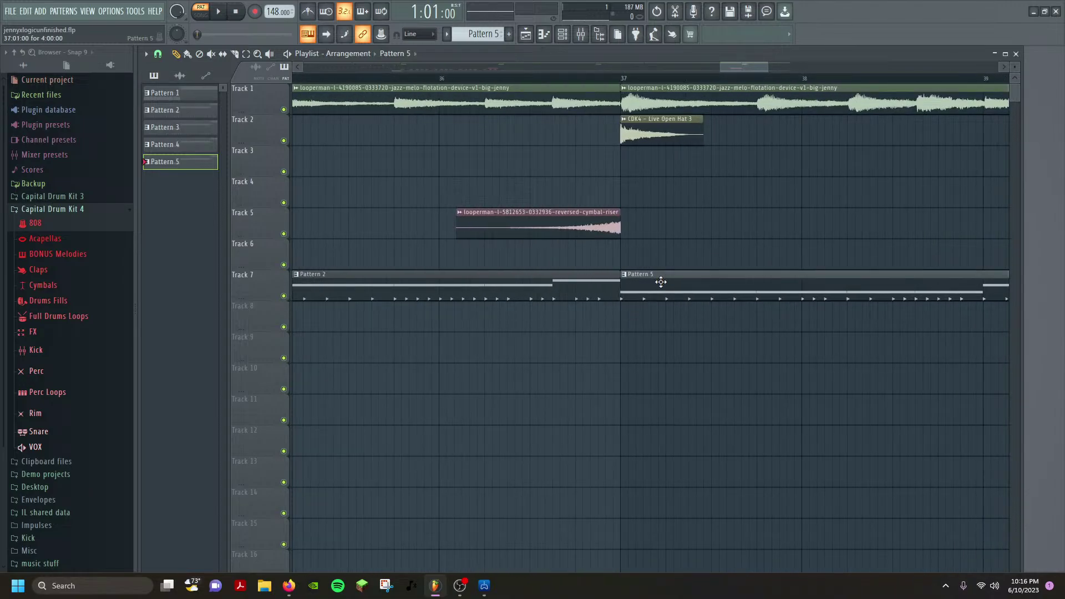
{"action": "scroll", "coordinate": [552, 281], "scroll_direction": "down", "scroll_amount": 6}
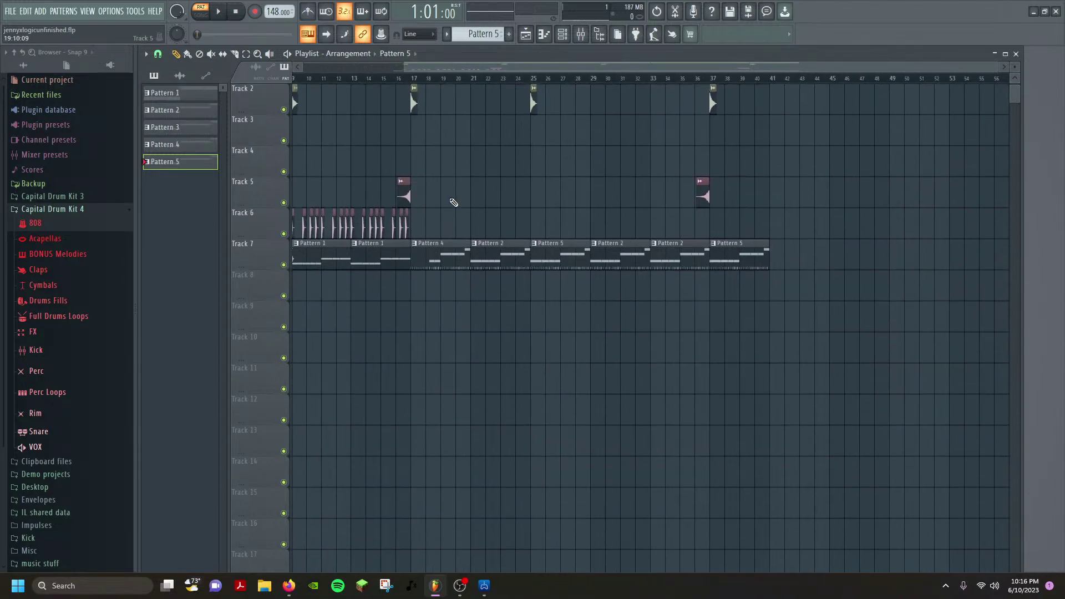
{"action": "left_click_drag", "start_coordinate": [454, 203], "coordinate": [806, 339]}
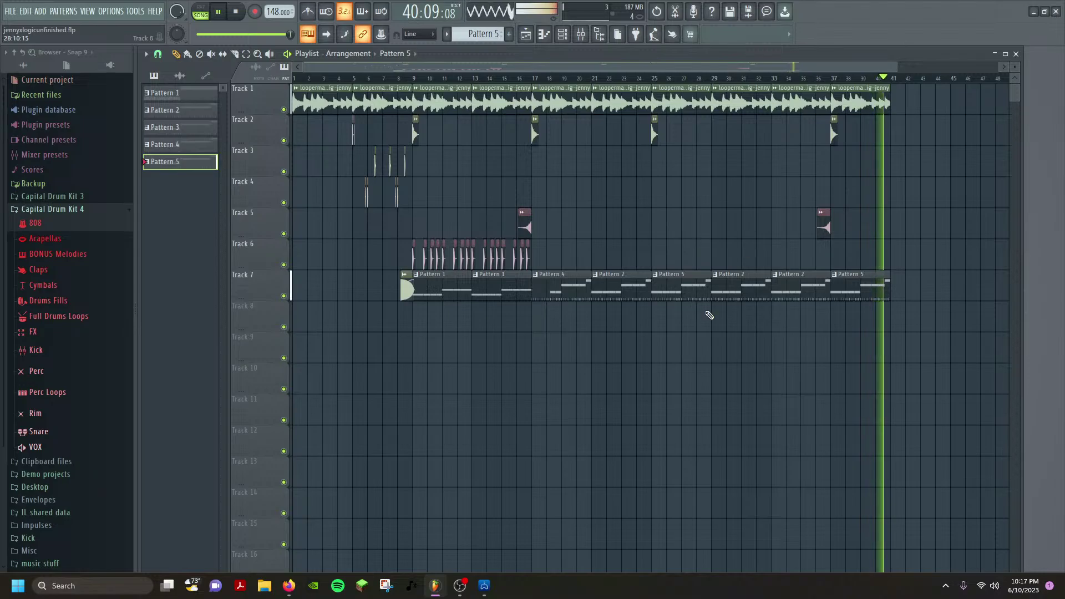
{"action": "key", "text": "space"}
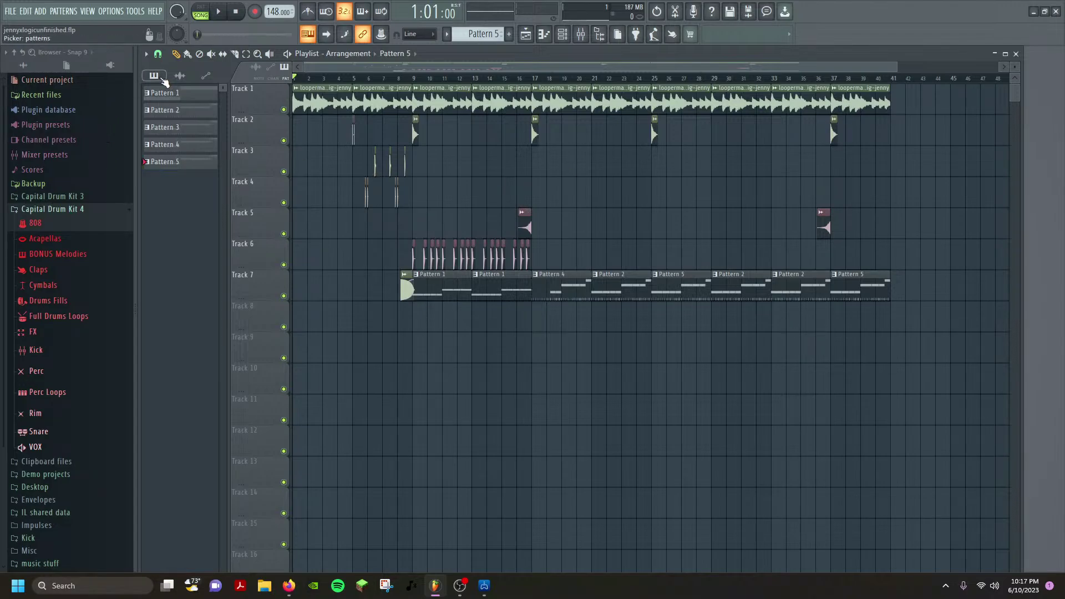
Clone the jazz melody loop's audio clip and open the channel settings of the copy.
{"action": "left_click", "coordinate": [179, 76]}
{"action": "left_click", "coordinate": [186, 96]}
{"action": "right_click", "coordinate": [185, 97]}
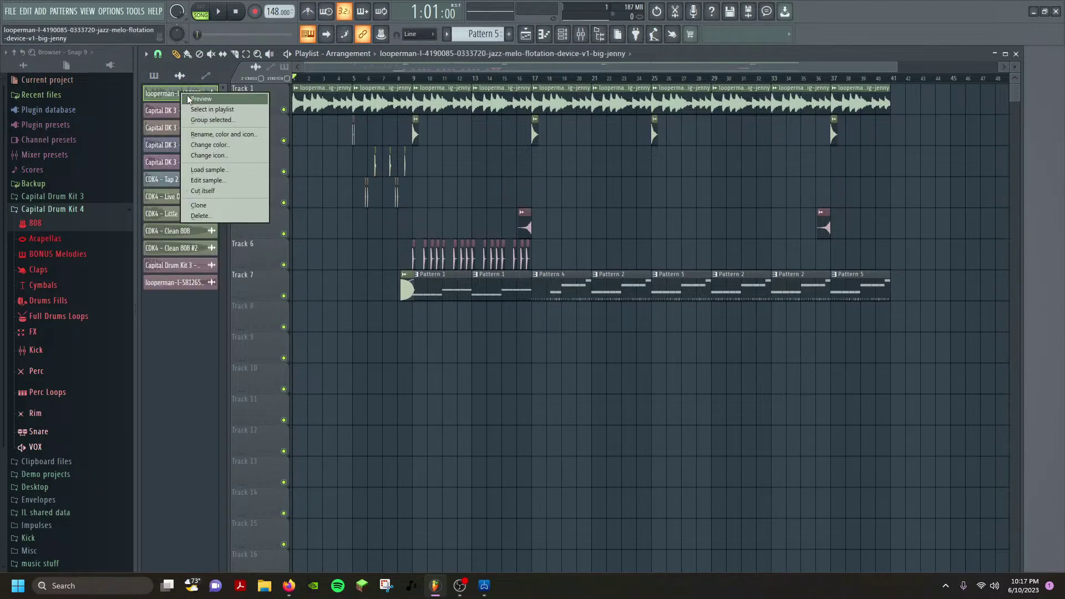
{"action": "left_click", "coordinate": [220, 204]}
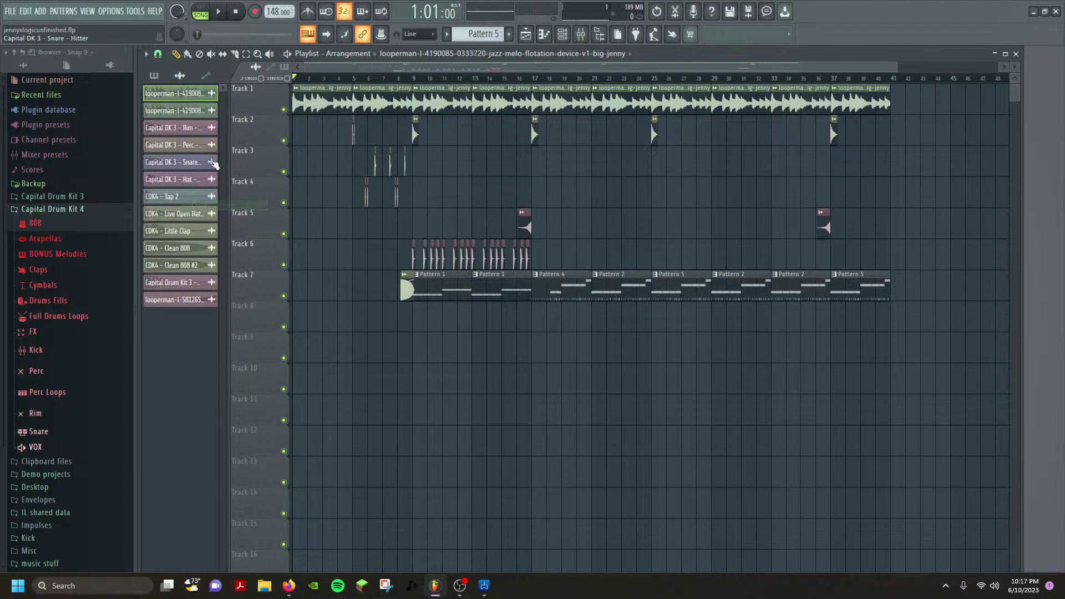
{"action": "left_click", "coordinate": [184, 119]}
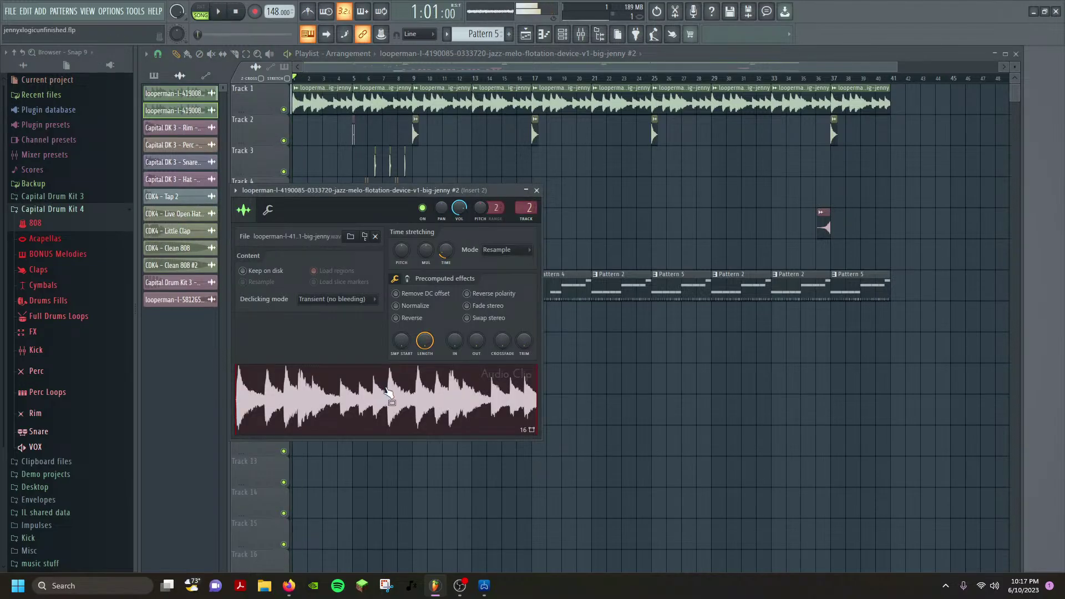
Try small channel pitch changes on the cloned melody loop while previewing its sample.
{"action": "key", "text": "space"}
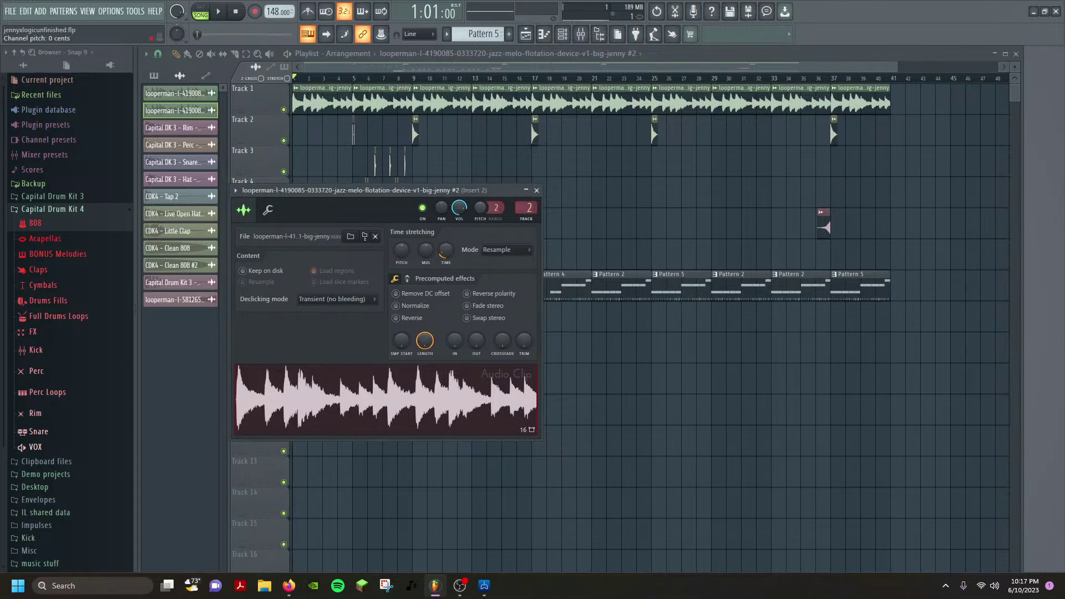
{"action": "scroll", "coordinate": [481, 208], "scroll_direction": "down", "scroll_amount": 1}
{"action": "key", "text": "space"}
{"action": "key", "text": "space"}
{"action": "key", "text": "space"}
{"action": "key", "text": "space"}
{"action": "key", "text": "space"}
{"action": "key", "text": "space"}
{"action": "key", "text": "space"}
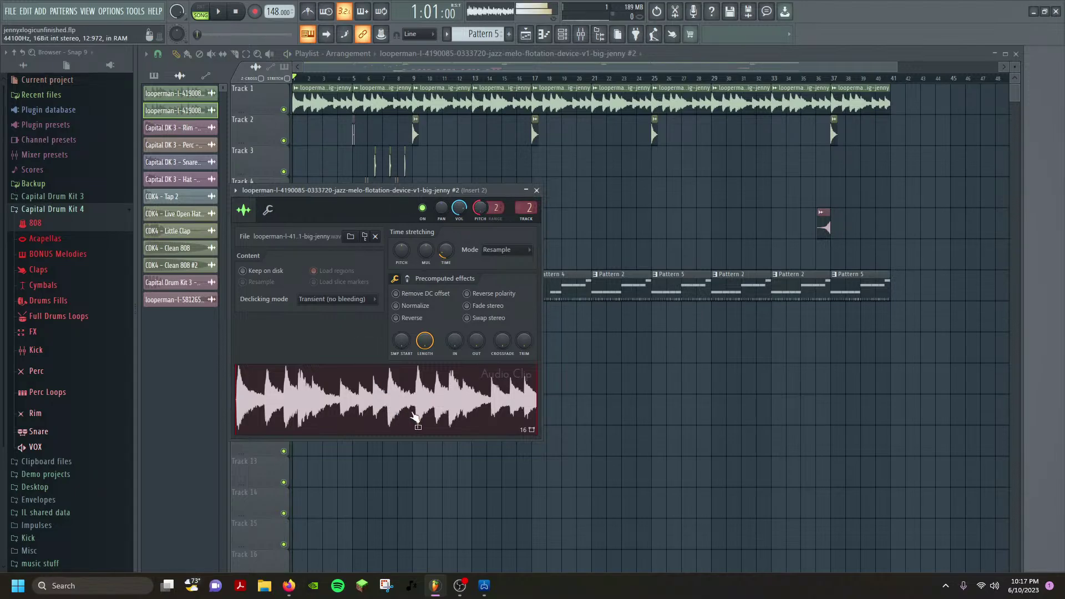
{"action": "key", "text": "ctrl+s"}
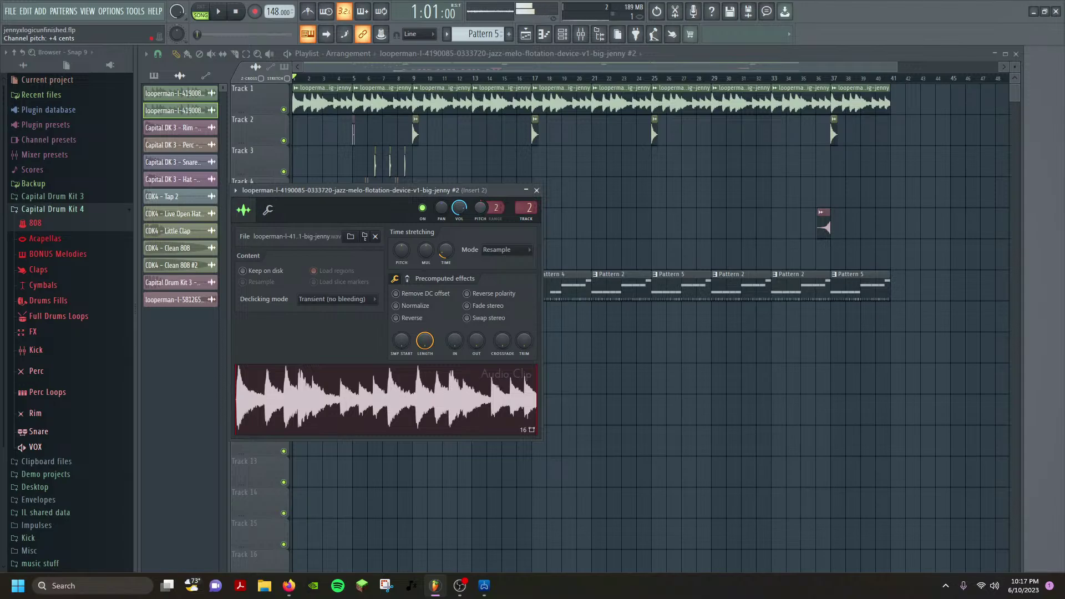
{"action": "key", "text": "space"}
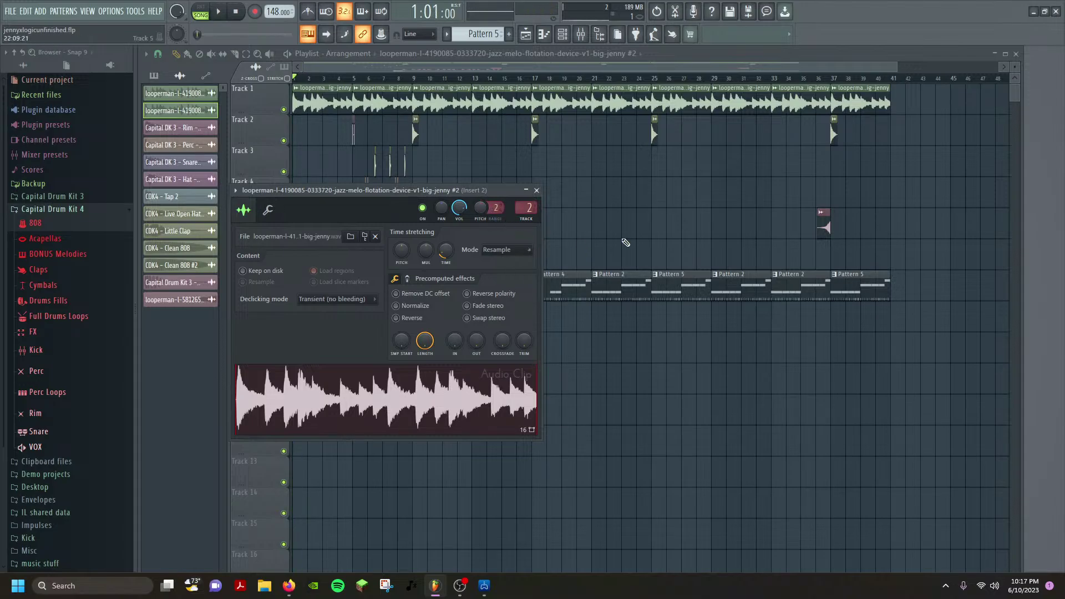
Place the cloned melody loop on Track 3 at about bar 45 and play the playlist from there.
{"action": "left_click_drag", "start_coordinate": [730, 223], "coordinate": [266, 221]}
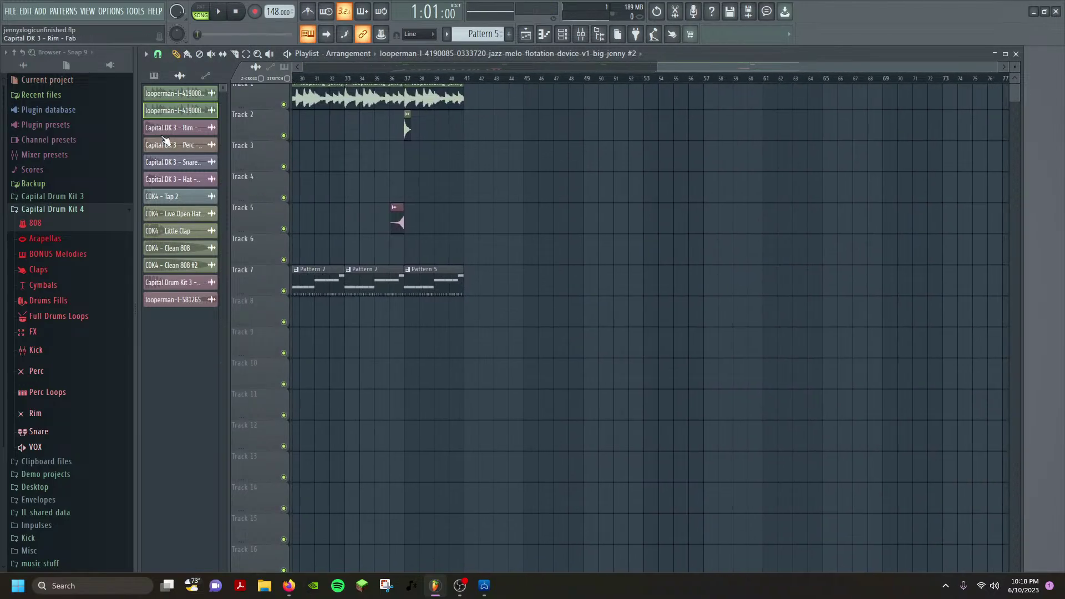
{"action": "left_click", "coordinate": [198, 115]}
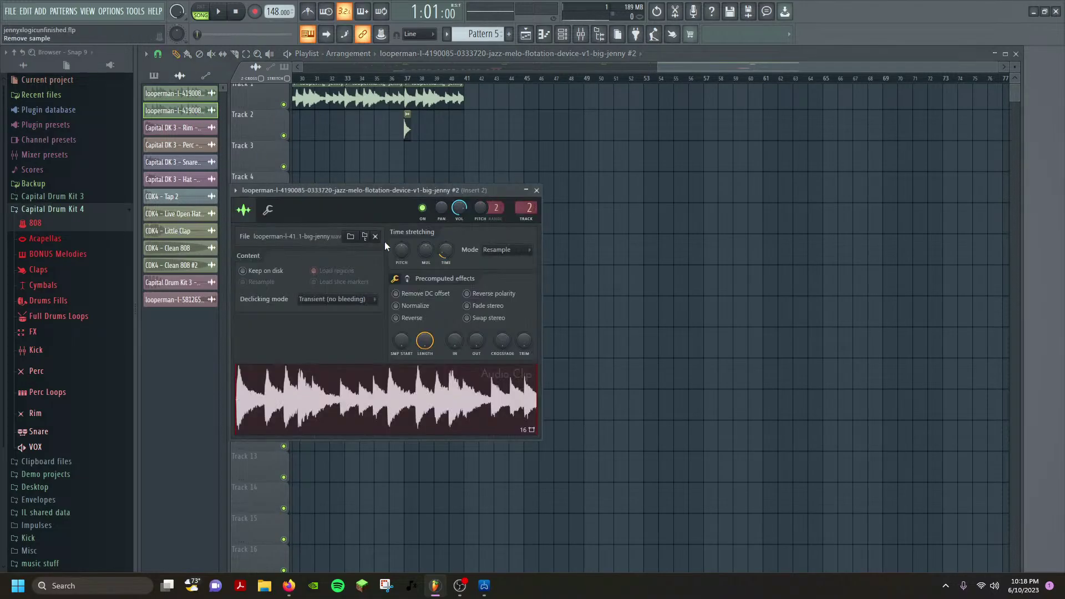
{"action": "left_click", "coordinate": [536, 190]}
{"action": "left_click", "coordinate": [547, 167]}
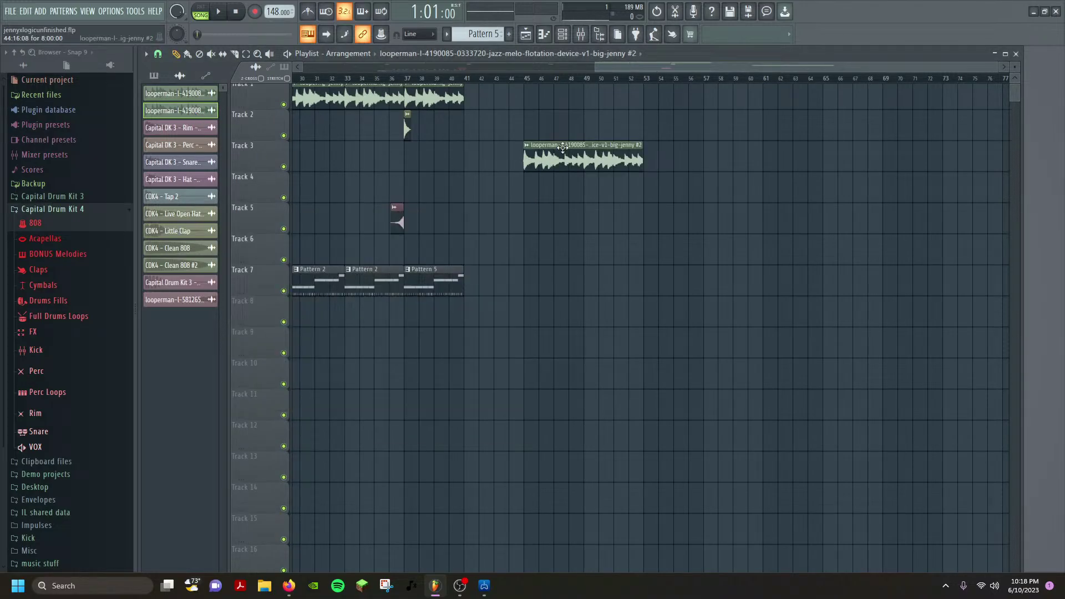
{"action": "left_click_drag", "start_coordinate": [557, 145], "coordinate": [554, 145]}
{"action": "left_click", "coordinate": [523, 79]}
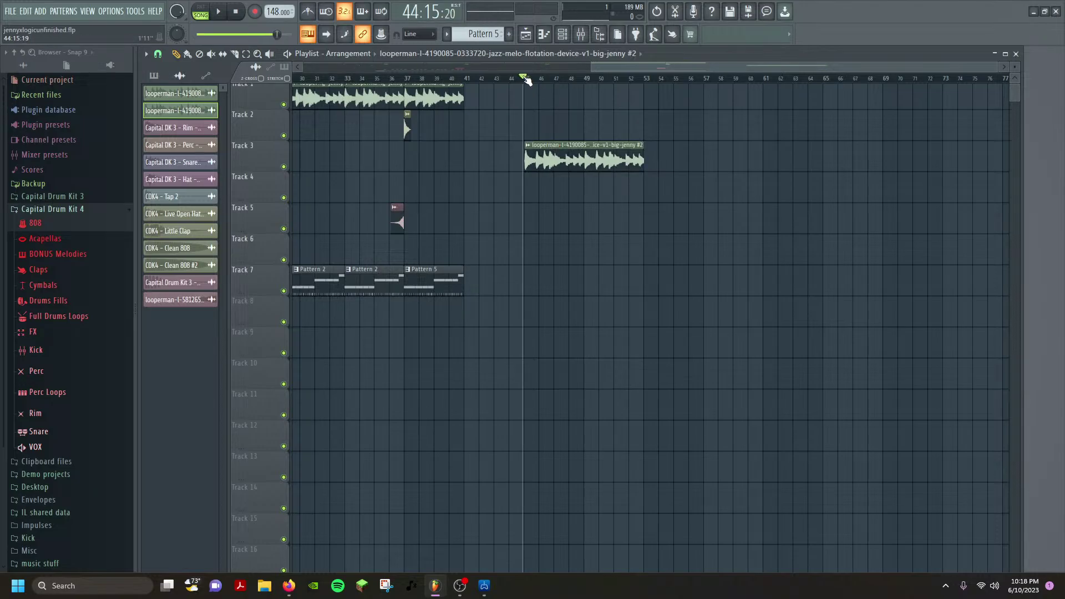
{"action": "key", "text": "space"}
{"action": "key", "text": "space"}
Set the cloned loop's time-stretching mode to Stretch, enable Reverse polarity, and play it from about bar 45.
{"action": "double_click", "coordinate": [585, 162]}
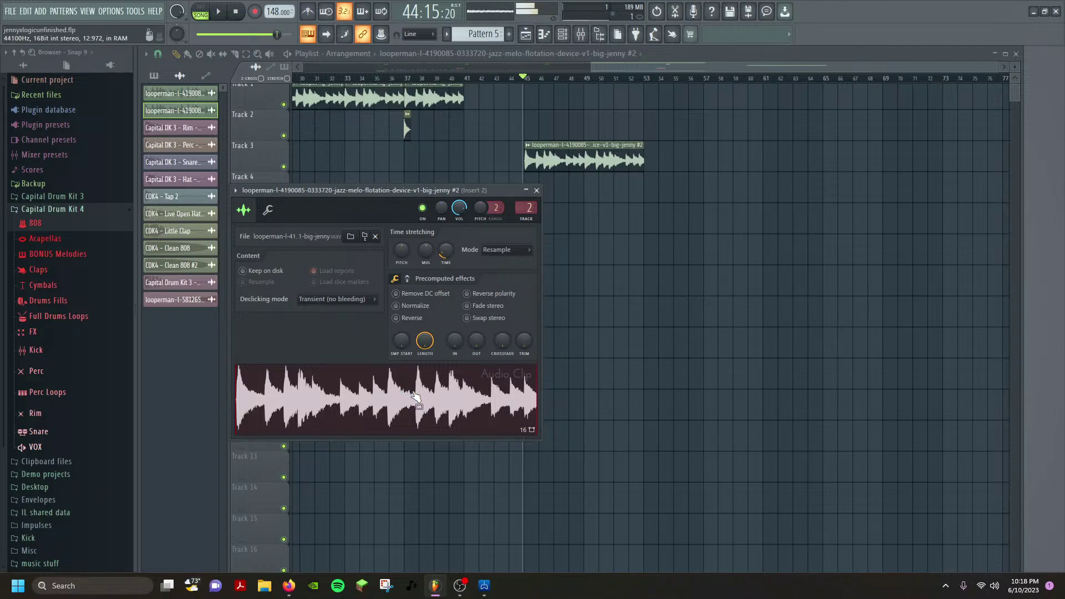
{"action": "left_click", "coordinate": [517, 251]}
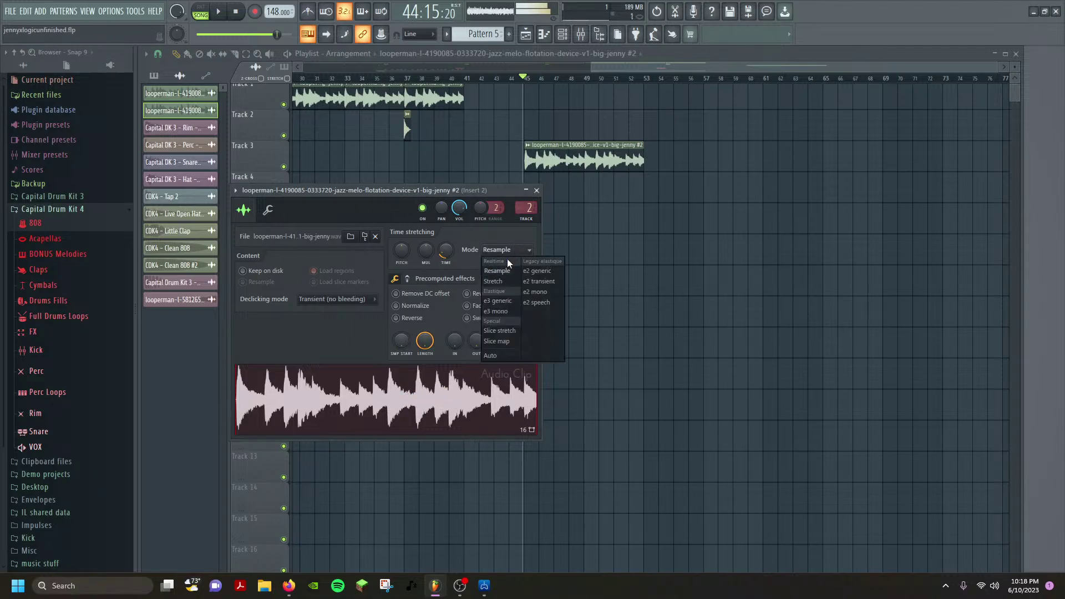
{"action": "left_click", "coordinate": [504, 278]}
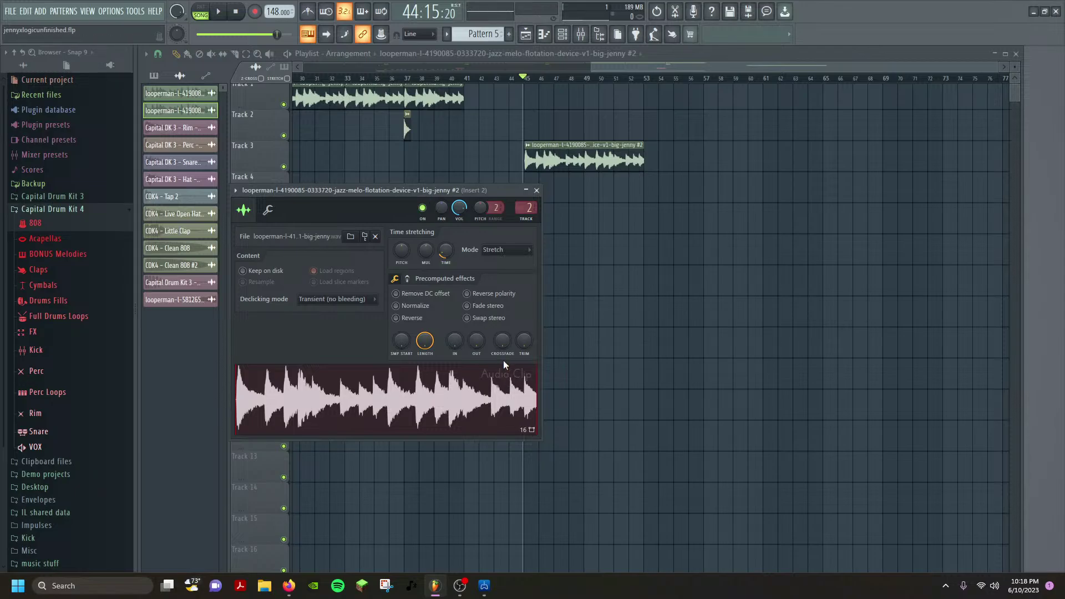
{"action": "left_click", "coordinate": [491, 296]}
{"action": "key", "text": "space"}
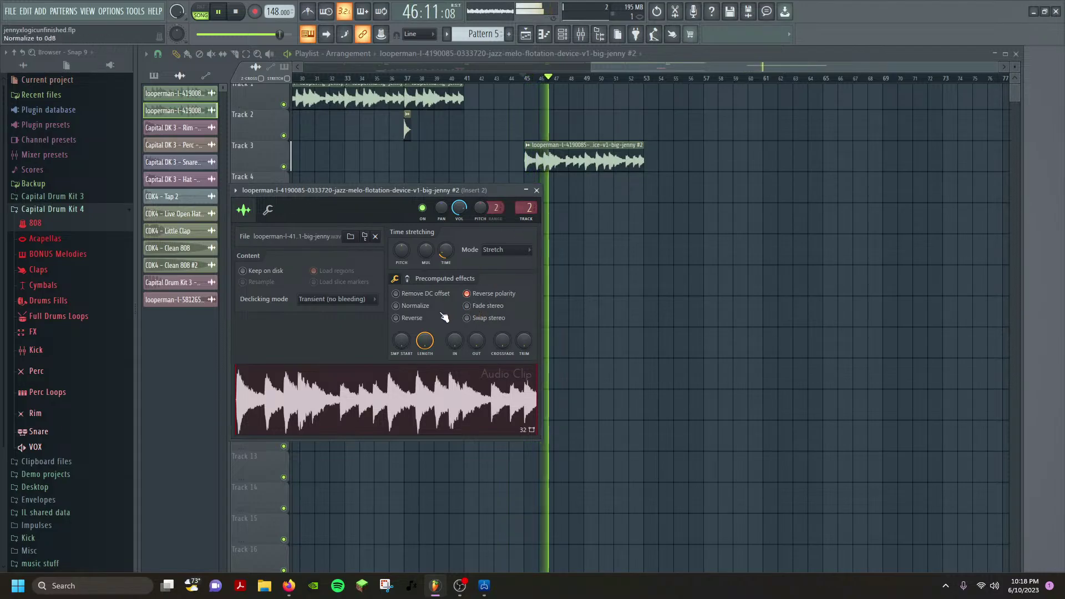
Reverse the cloned melody loop's sample, turn off Remove DC offset, Normalize and Reverse polarity, and stop playback.
{"action": "left_click", "coordinate": [404, 306]}
{"action": "left_click", "coordinate": [411, 318]}
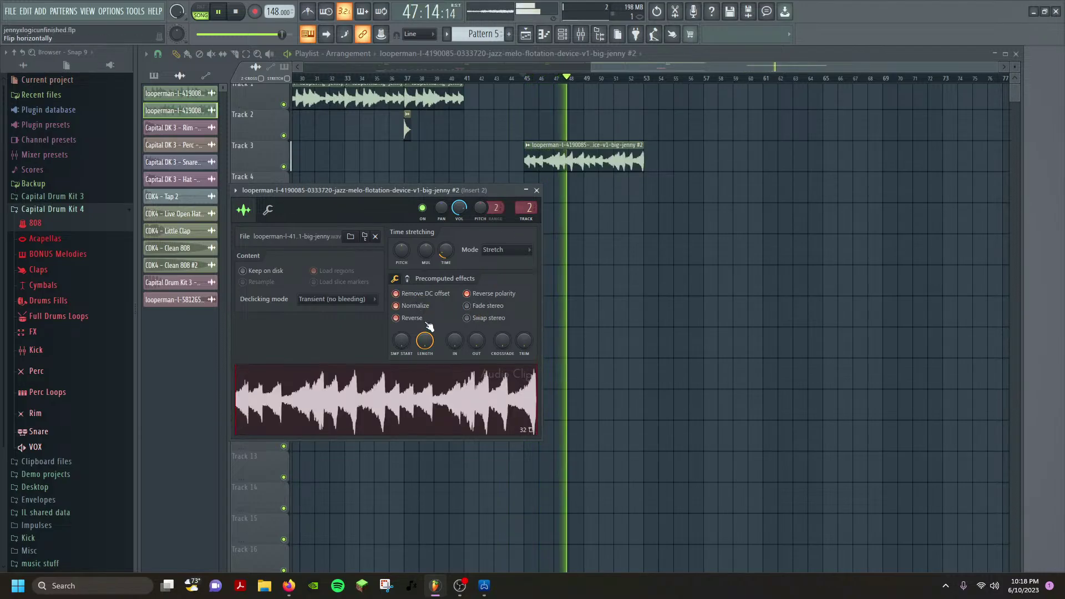
{"action": "left_click", "coordinate": [407, 305]}
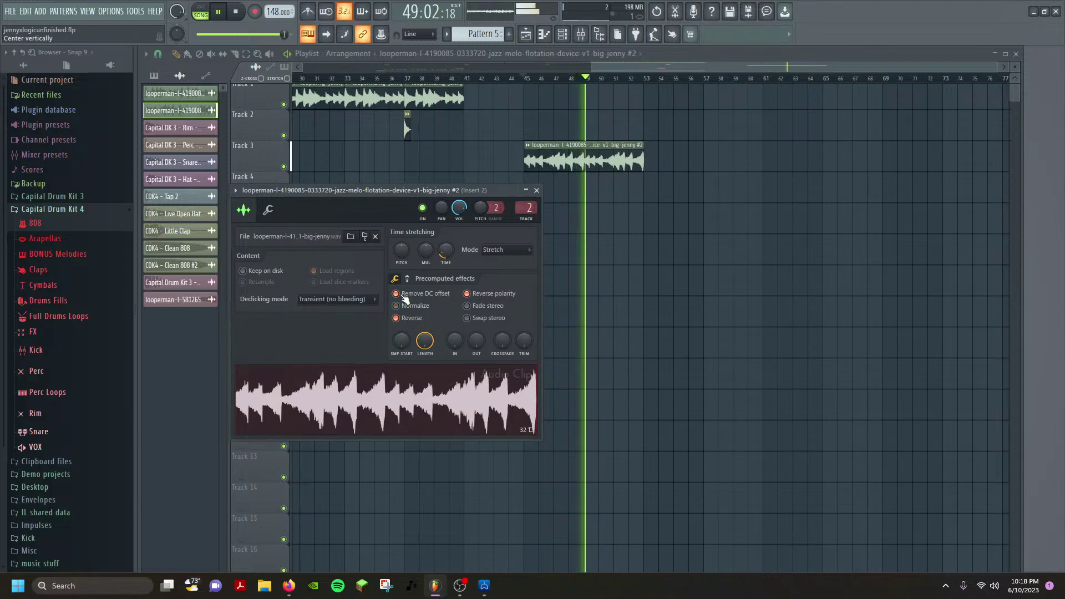
{"action": "left_click", "coordinate": [403, 293]}
{"action": "left_click", "coordinate": [467, 294]}
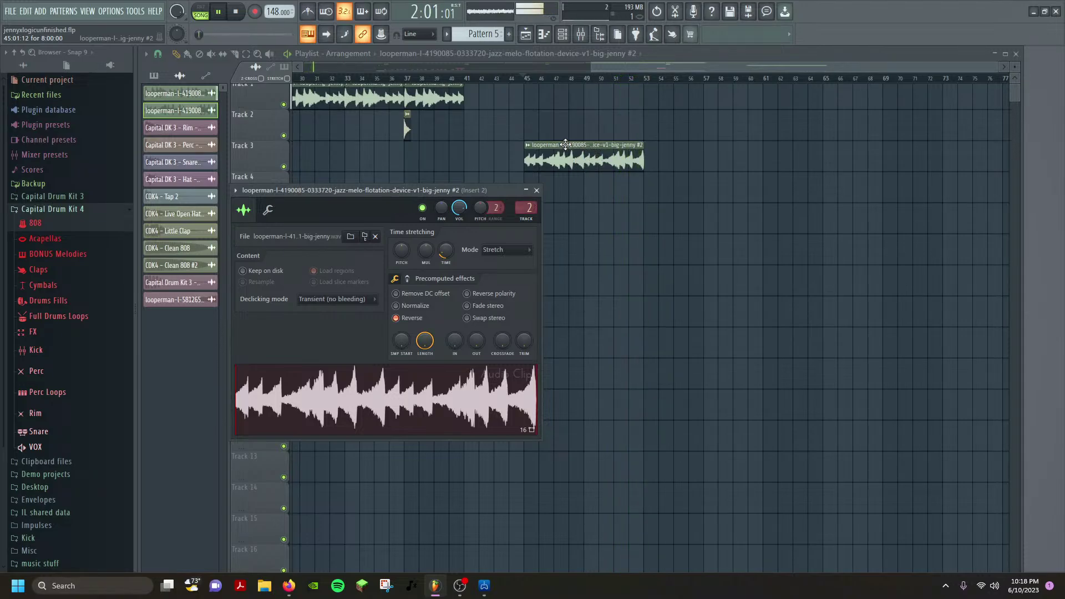
{"action": "key", "text": "space"}
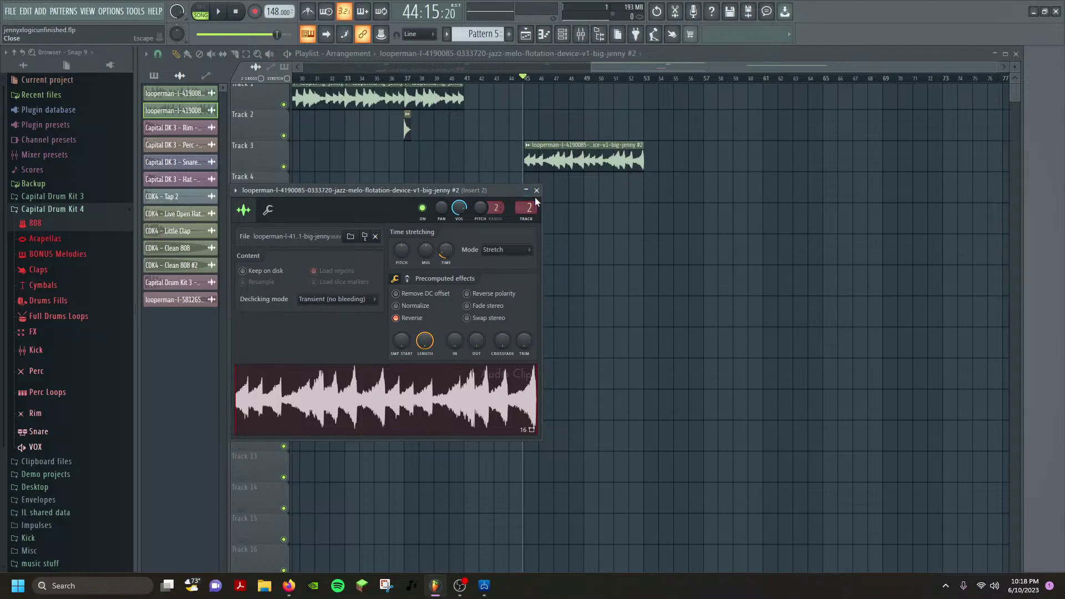
Place a Pattern 2 clip on Track 4 at bar 45, under the cloned melody loop.
{"action": "left_click_drag", "start_coordinate": [493, 192], "coordinate": [477, 384]}
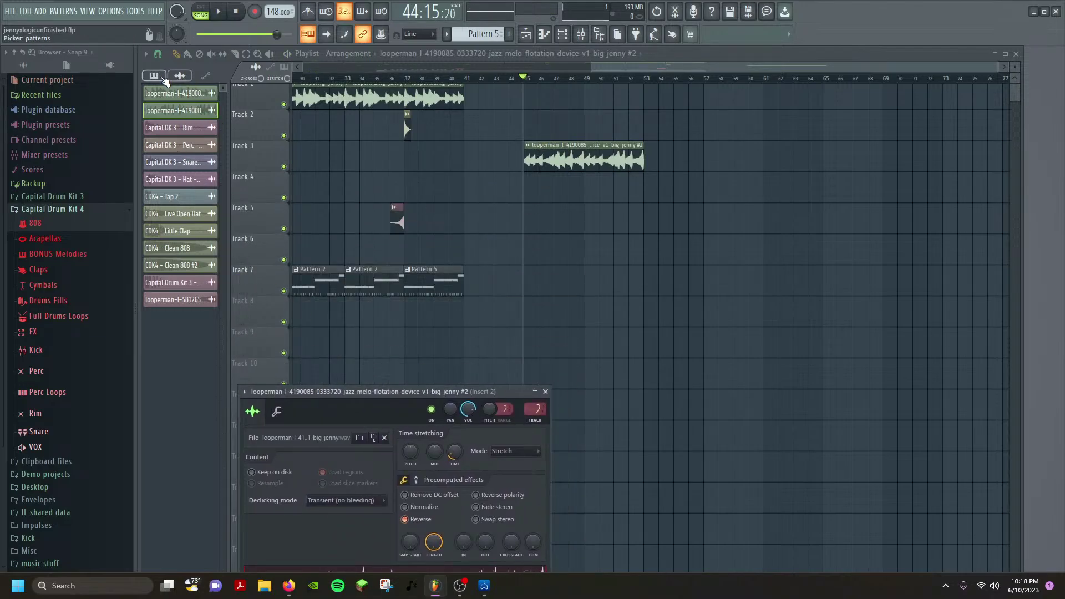
{"action": "left_click", "coordinate": [153, 75]}
{"action": "left_click", "coordinate": [182, 115]}
{"action": "left_click", "coordinate": [552, 192]}
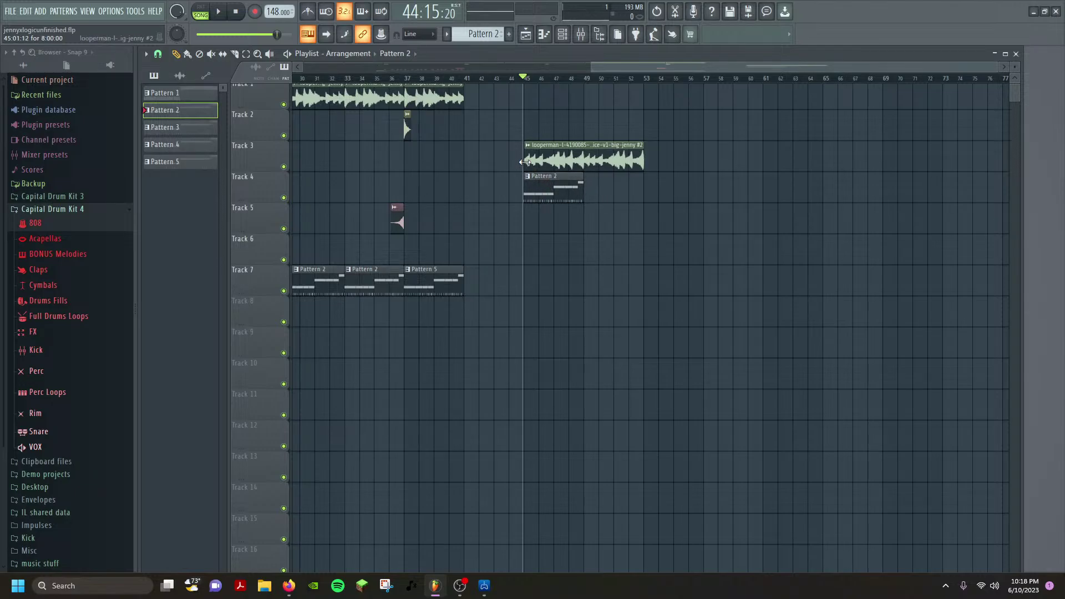
Align the start of the reversed melody loop on Track 3 with bar 45 and play it together with Pattern 2.
{"action": "scroll", "coordinate": [527, 164], "scroll_direction": "up", "scroll_amount": 8}
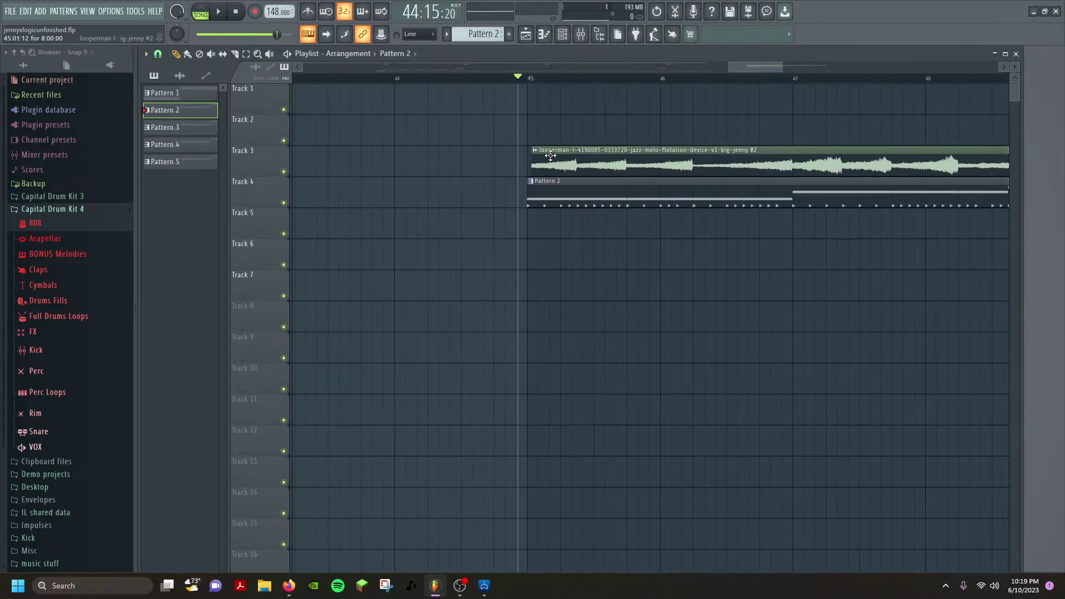
{"action": "left_click_drag", "start_coordinate": [550, 155], "coordinate": [546, 156]}
{"action": "key", "text": "space"}
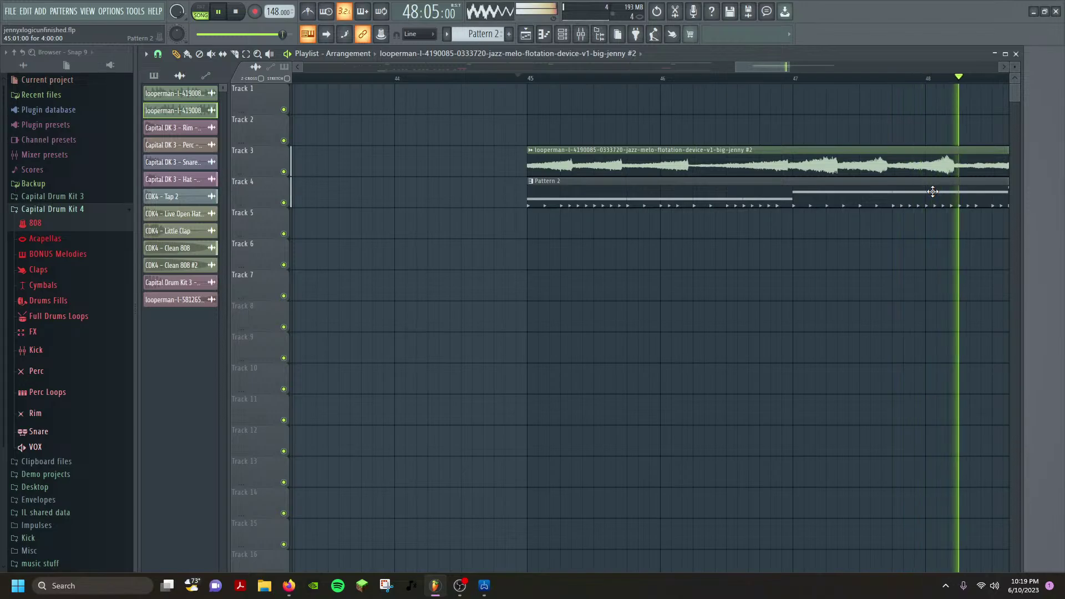
{"action": "key", "text": "space"}
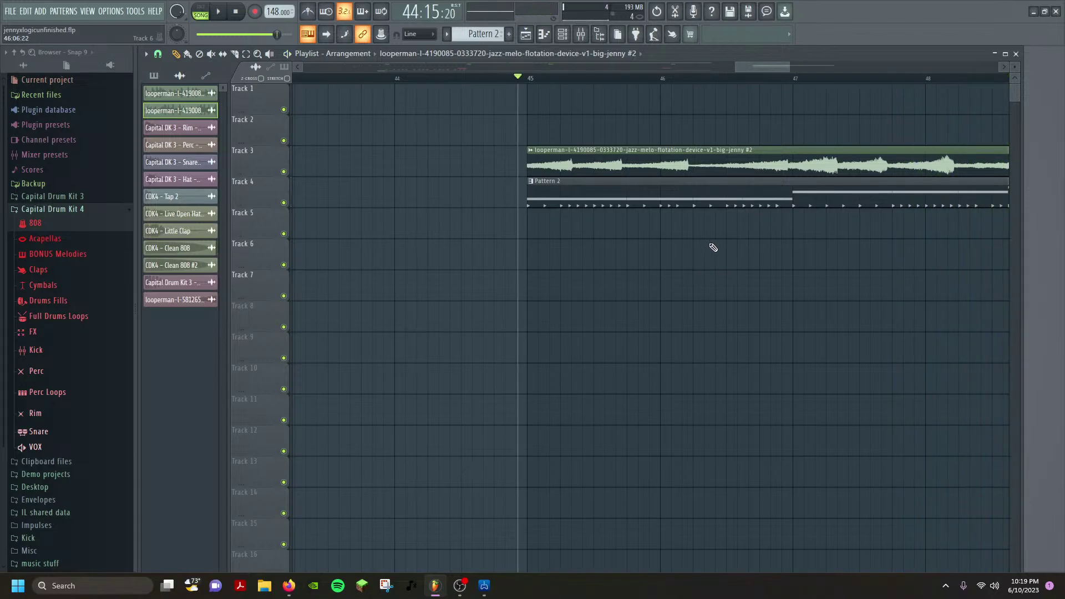
Move the reversed melody loop to Track 1 at bar 41 and the Pattern 2 clip on Track 4 to bar 41.
{"action": "scroll", "coordinate": [716, 244], "scroll_direction": "down", "scroll_amount": 4}
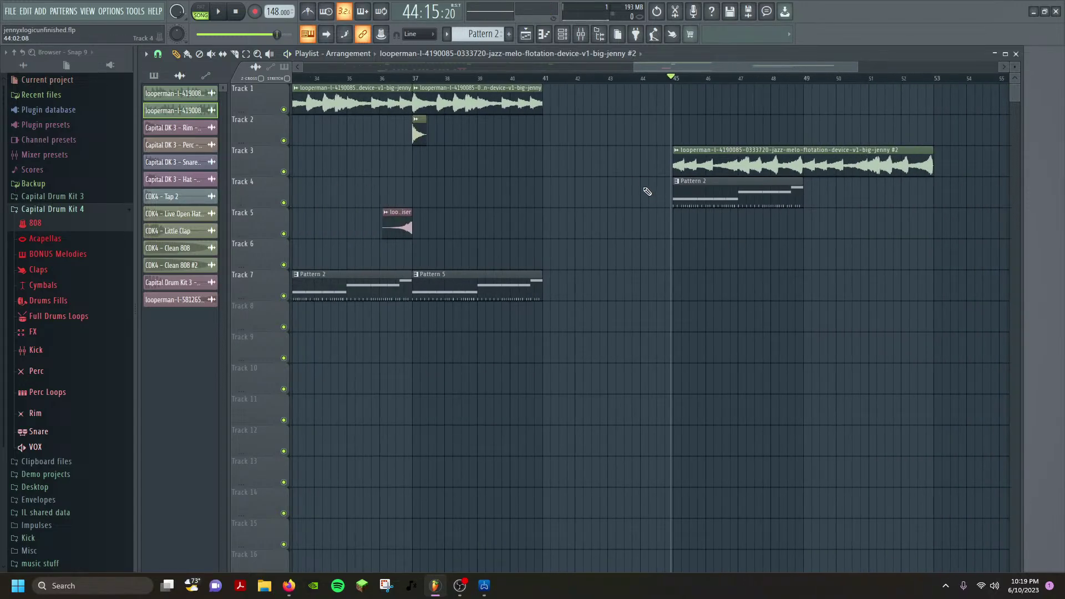
{"action": "left_click_drag", "start_coordinate": [716, 155], "coordinate": [675, 95]}
{"action": "scroll", "coordinate": [588, 99], "scroll_direction": "up", "scroll_amount": 5}
{"action": "scroll", "coordinate": [675, 94], "scroll_direction": "down", "scroll_amount": 5}
{"action": "left_click_drag", "start_coordinate": [898, 183], "coordinate": [772, 188]}
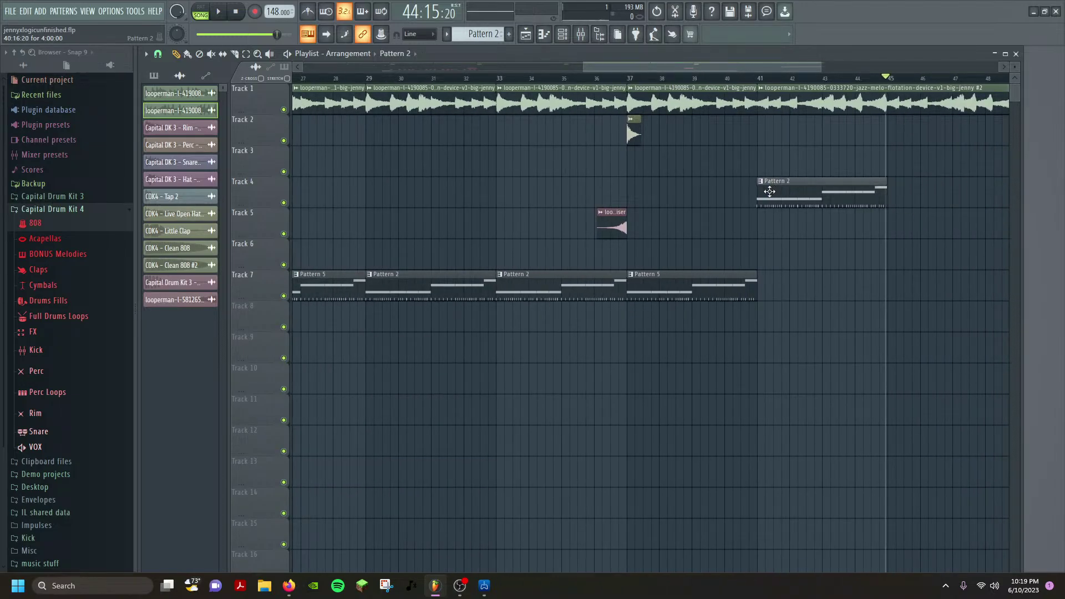
{"action": "left_click", "coordinate": [771, 191]}
{"action": "scroll", "coordinate": [773, 186], "scroll_direction": "up", "scroll_amount": 5}
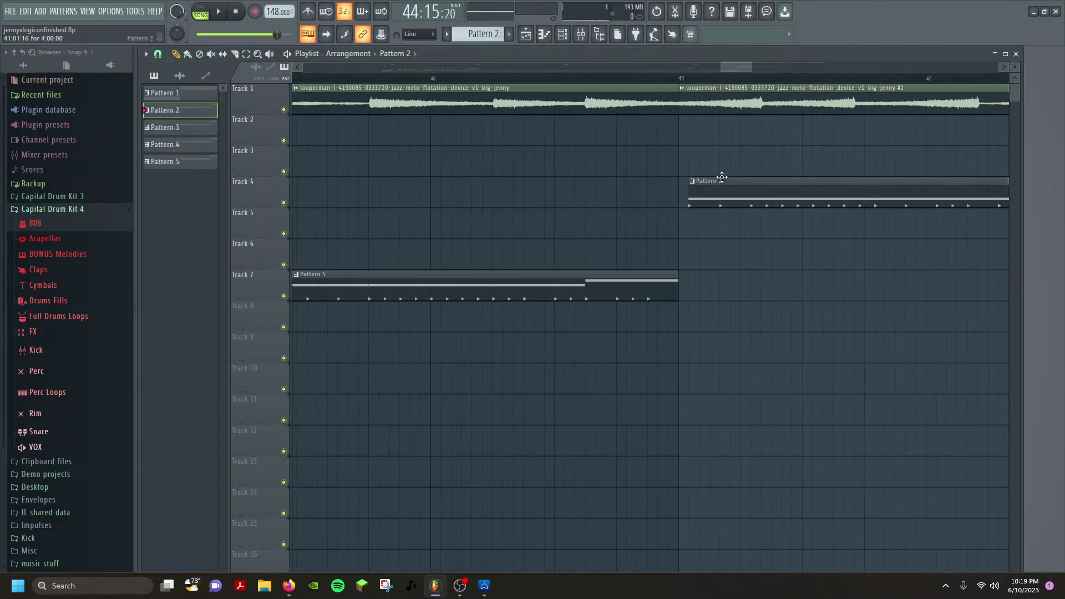
{"action": "scroll", "coordinate": [711, 185], "scroll_direction": "down", "scroll_amount": 5}
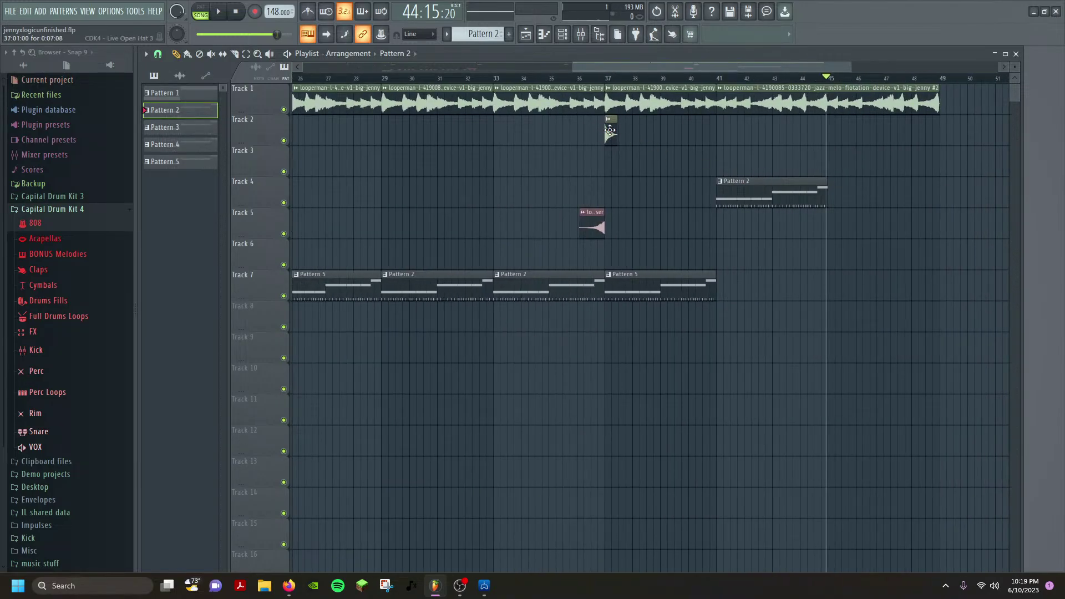
Replace the Pattern 5 clip on Track 7 at bar 37 with a Pattern 2 clip.
{"action": "right_click", "coordinate": [658, 295]}
{"action": "left_click", "coordinate": [637, 288]}
{"action": "left_click_drag", "start_coordinate": [669, 275], "coordinate": [638, 275]}
{"action": "scroll", "coordinate": [638, 275], "scroll_direction": "up", "scroll_amount": 5}
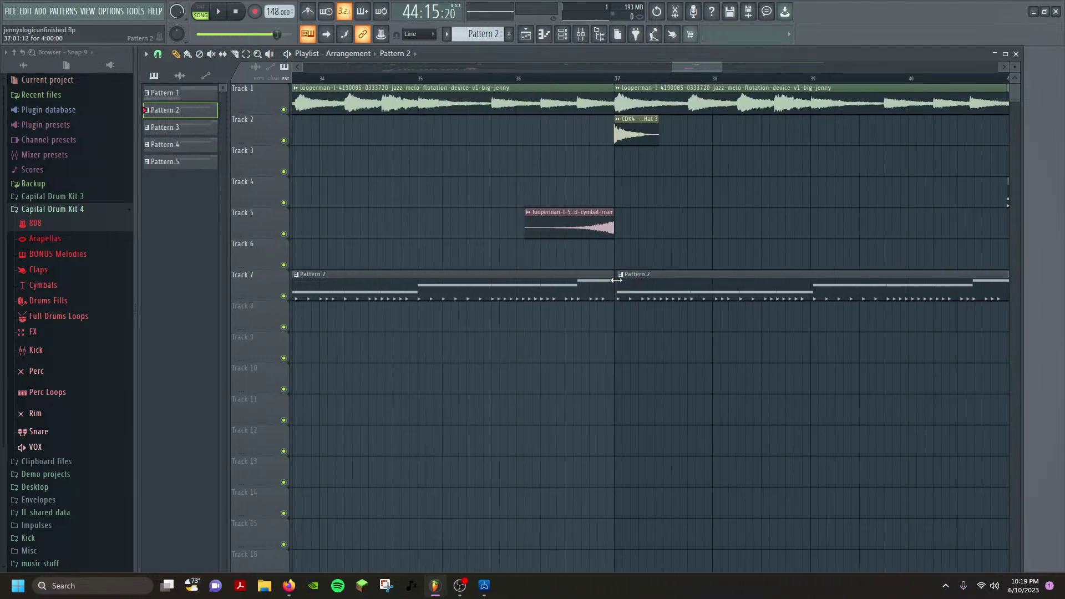
{"action": "scroll", "coordinate": [709, 244], "scroll_direction": "down", "scroll_amount": 5}
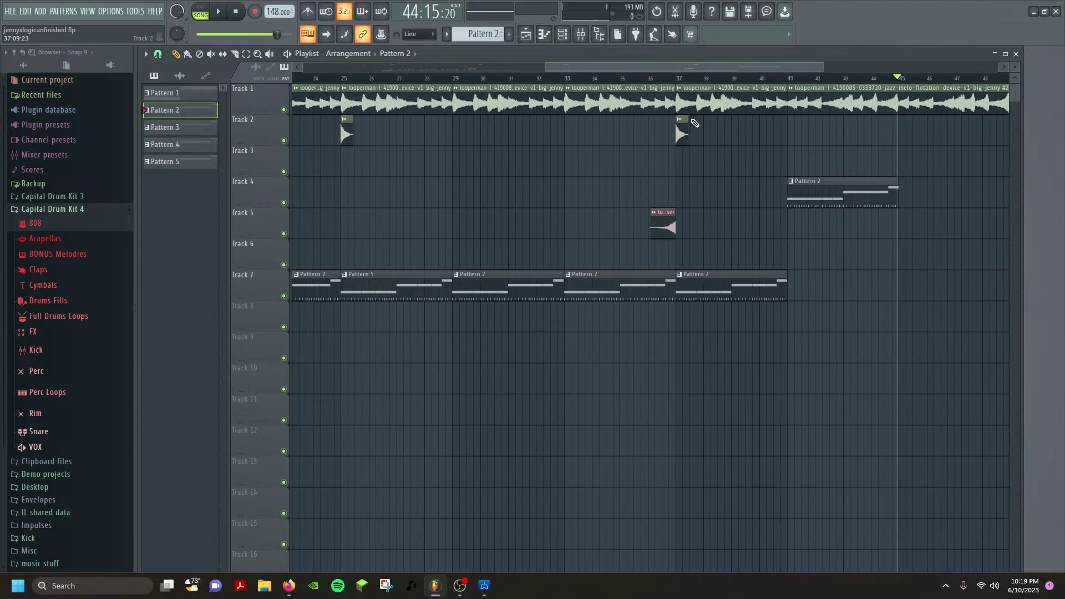
Move the Live Open Hat 3 clip at bar 37 to bar 41 on Track 2, and the cymbal riser on Track 5 to end at bar 41.
{"action": "left_click", "coordinate": [797, 141]}
{"action": "scroll", "coordinate": [799, 141], "scroll_direction": "up", "scroll_amount": 4}
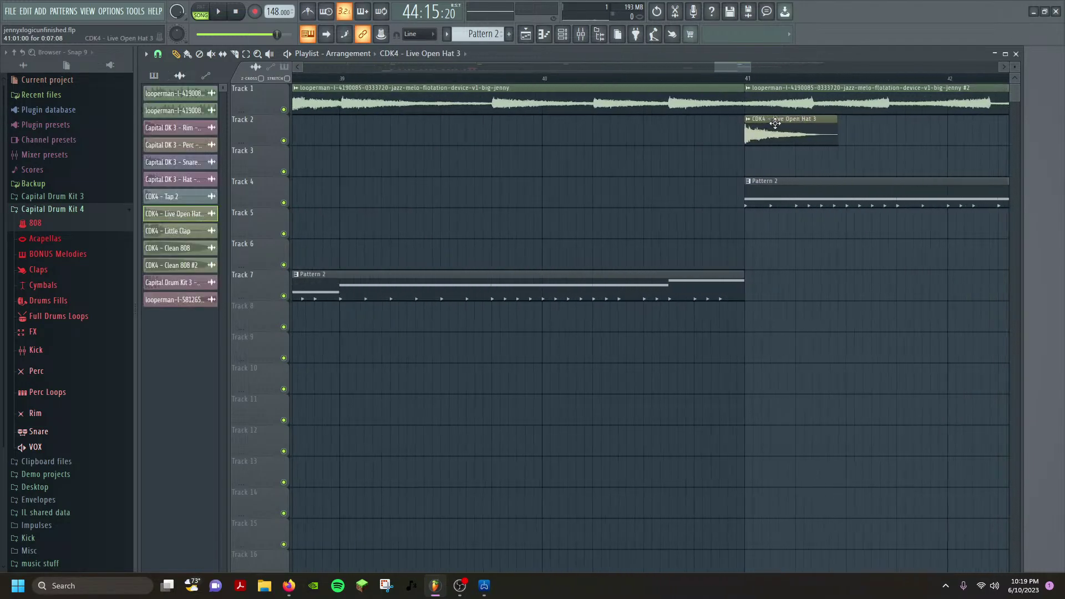
{"action": "scroll", "coordinate": [755, 149], "scroll_direction": "down", "scroll_amount": 1}
{"action": "left_click_drag", "start_coordinate": [403, 197], "coordinate": [744, 197]}
{"action": "scroll", "coordinate": [744, 198], "scroll_direction": "up", "scroll_amount": 2}
{"action": "scroll", "coordinate": [758, 201], "scroll_direction": "up", "scroll_amount": 2}
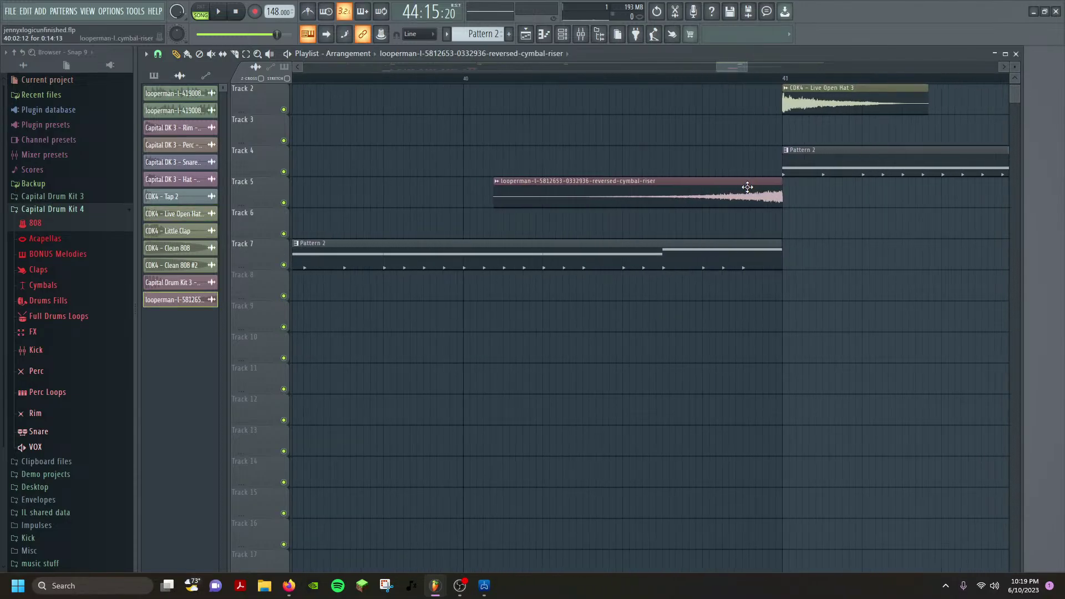
{"action": "scroll", "coordinate": [745, 190], "scroll_direction": "down", "scroll_amount": 6}
{"action": "scroll", "coordinate": [769, 184], "scroll_direction": "up", "scroll_amount": 1}
{"action": "scroll", "coordinate": [782, 206], "scroll_direction": "up", "scroll_amount": 1}
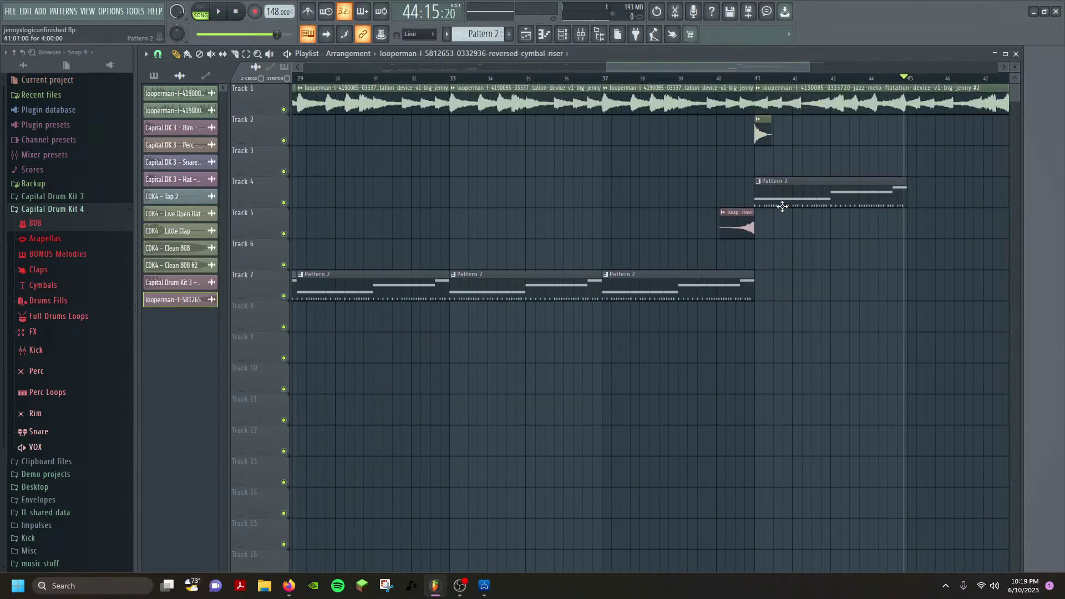
Trim the start of the Pattern 2 clip on Track 4 to 41:09:00.
{"action": "mouse_move", "coordinate": [786, 187]}
{"action": "left_mouse_down"}
{"action": "mouse_move", "coordinate": [859, 183]}
{"action": "mouse_move", "coordinate": [784, 193]}
{"action": "left_mouse_up"}
{"action": "scroll", "coordinate": [783, 193], "scroll_direction": "up", "scroll_amount": 5}
{"action": "scroll", "coordinate": [711, 189], "scroll_direction": "down", "scroll_amount": 5}
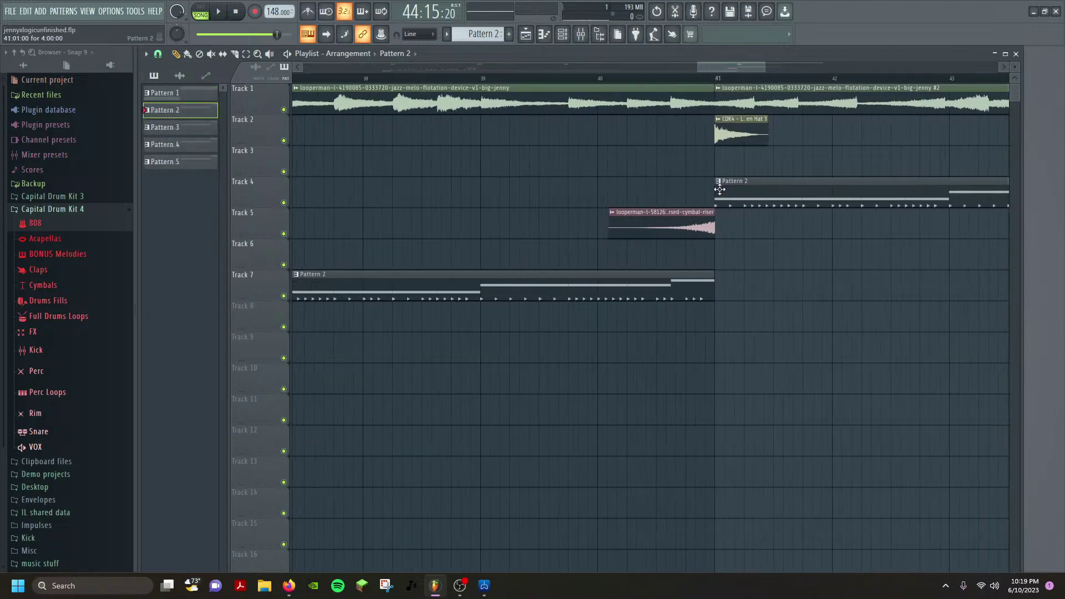
{"action": "left_click_drag", "start_coordinate": [719, 196], "coordinate": [743, 196]}
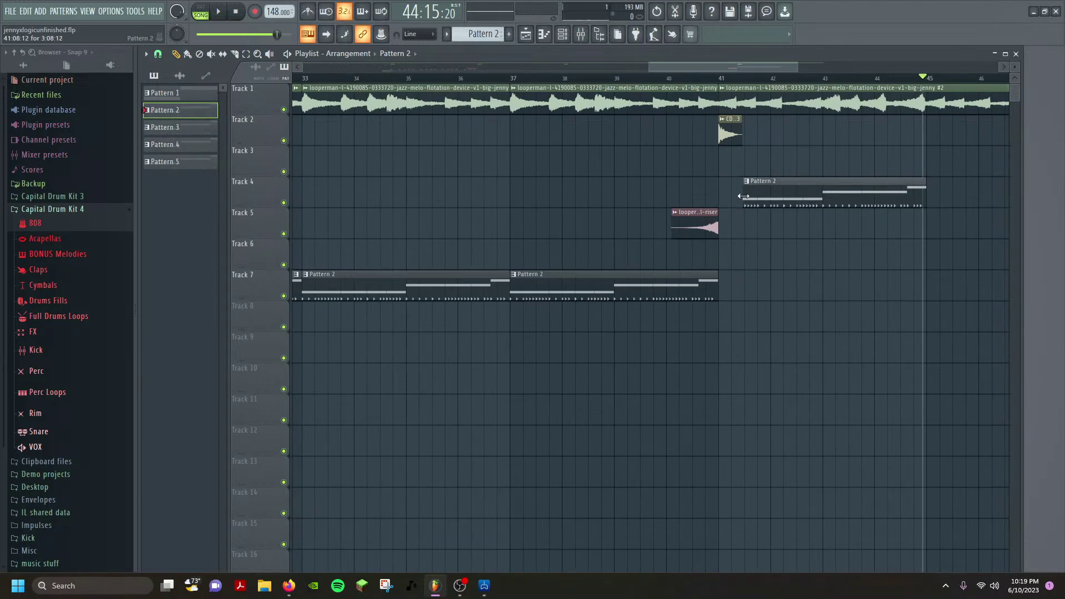
{"action": "scroll", "coordinate": [748, 194], "scroll_direction": "up", "scroll_amount": 5}
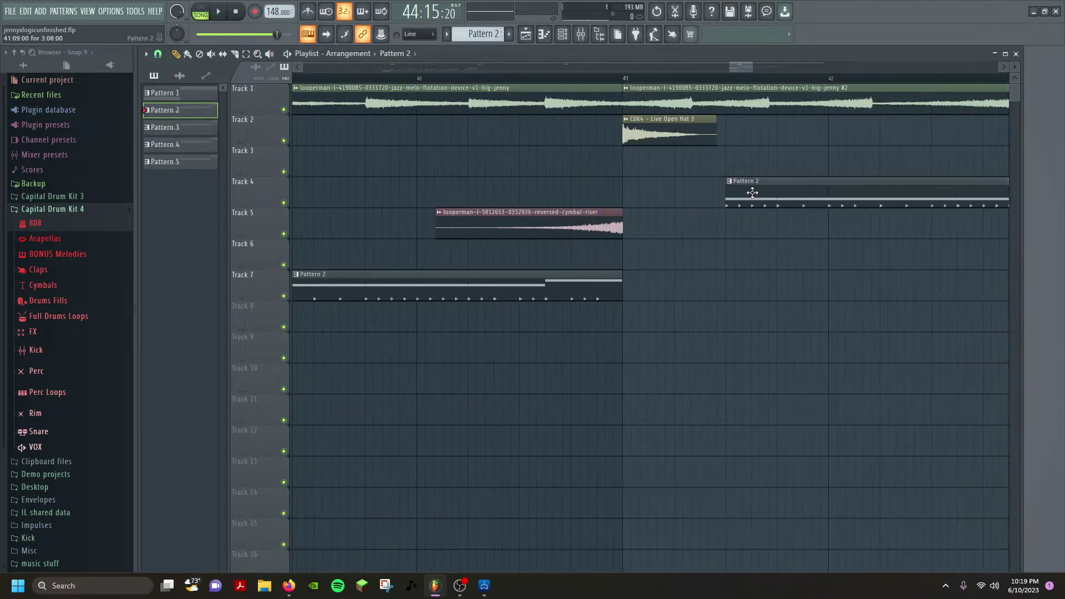
{"action": "scroll", "coordinate": [751, 191], "scroll_direction": "down", "scroll_amount": 3}
{"action": "scroll", "coordinate": [756, 191], "scroll_direction": "down", "scroll_amount": 1}
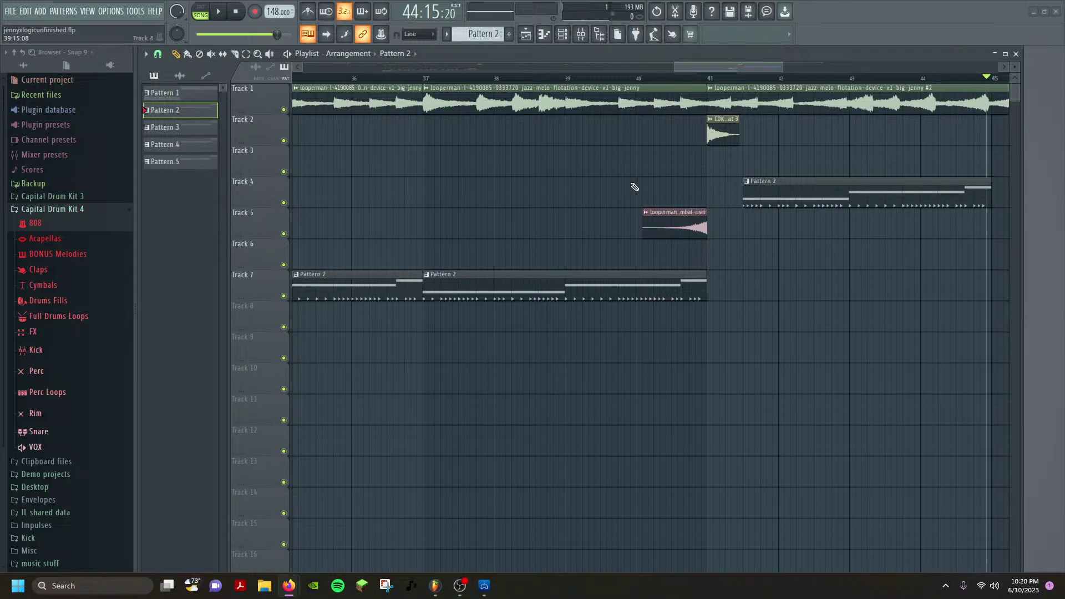
Play the arrangement from about bar 36 through the transition into the reversed melody loop.
{"action": "scroll", "coordinate": [635, 207], "scroll_direction": "down", "scroll_amount": 4}
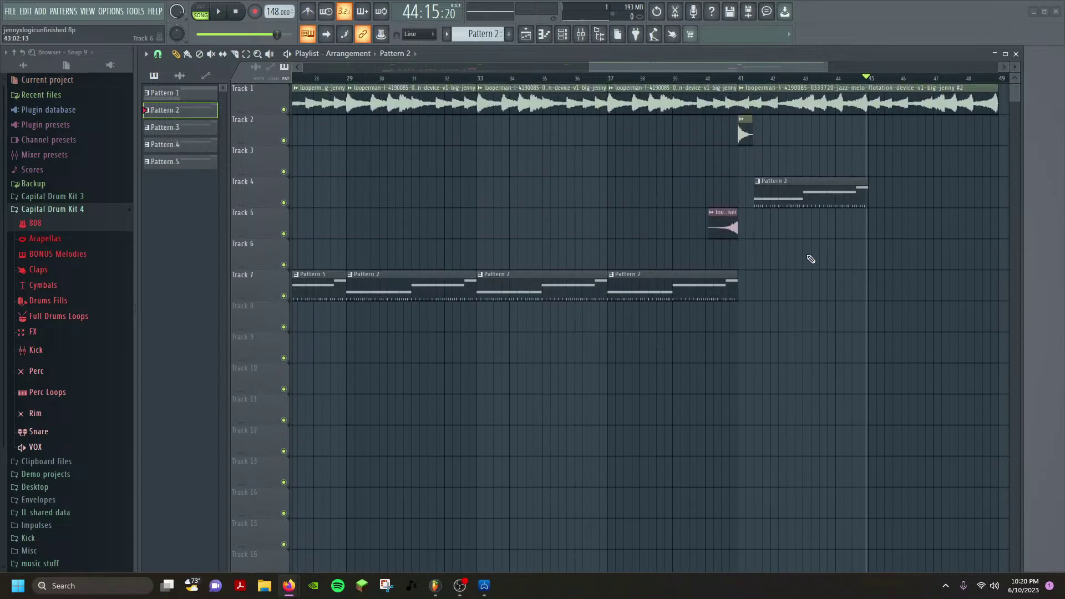
{"action": "left_click", "coordinate": [578, 84]}
{"action": "key", "text": "space"}
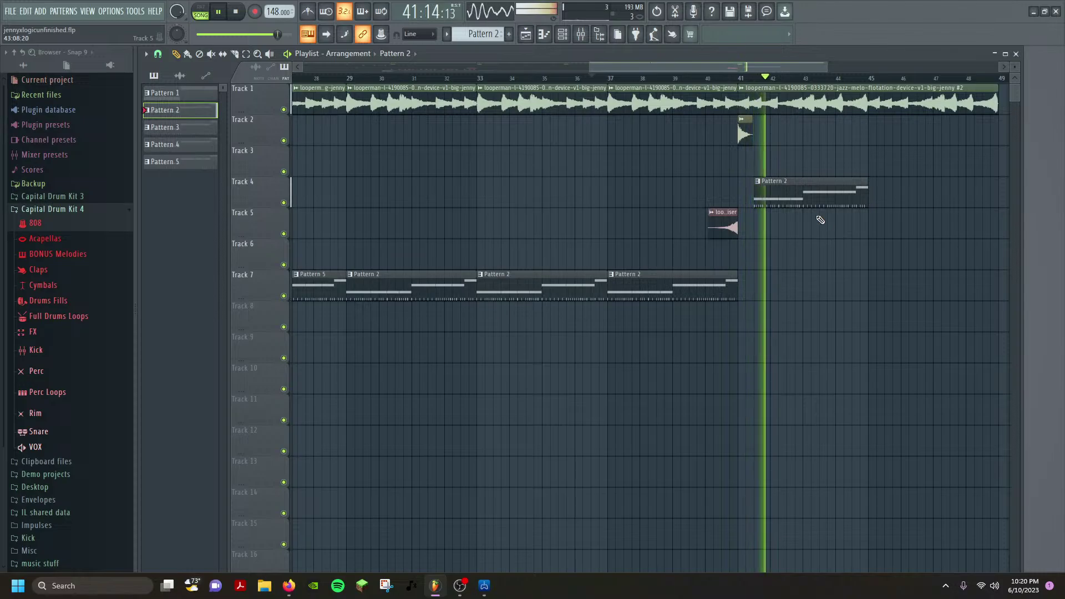
Trim the start of the Pattern 2 clip on Track 4 to bar 43, and briefly play the arrangement from about bar 36.
{"action": "key", "text": "space"}
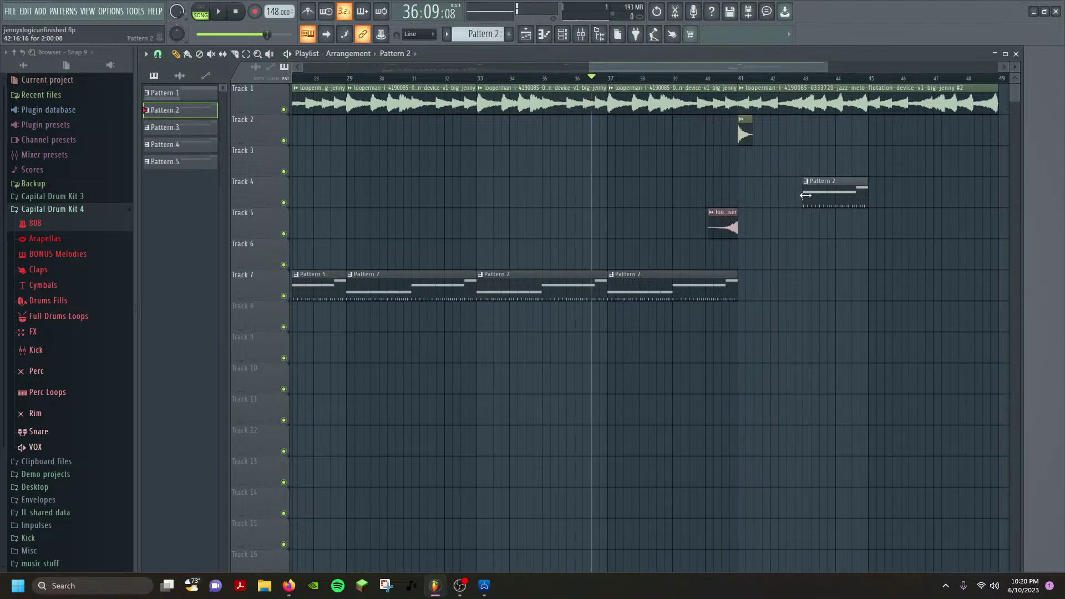
{"action": "key", "text": "space"}
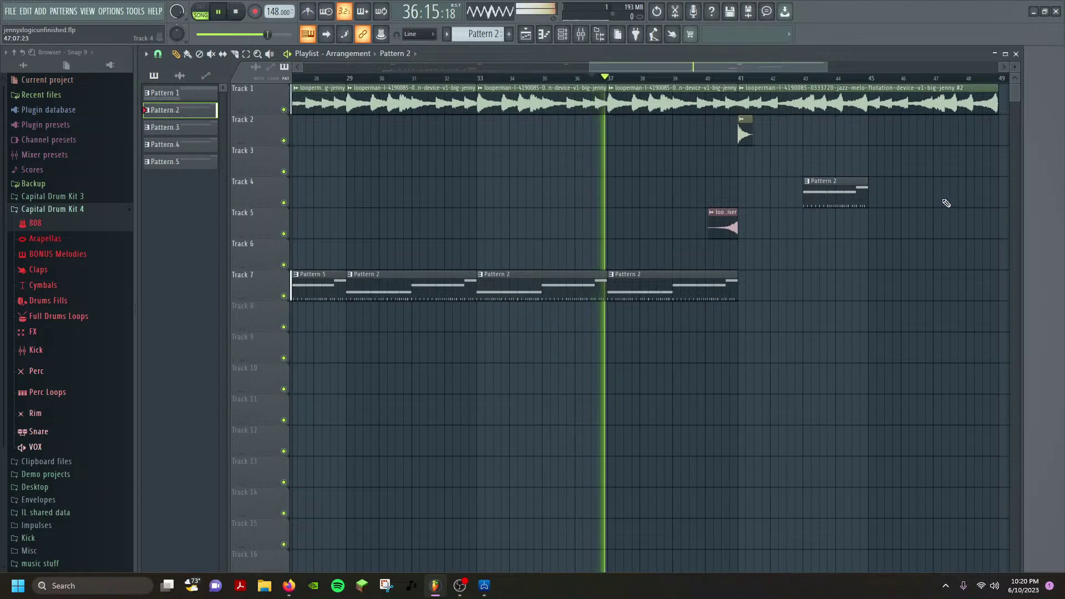
{"action": "scroll", "coordinate": [821, 172], "scroll_direction": "up", "scroll_amount": 6}
{"action": "scroll", "coordinate": [809, 179], "scroll_direction": "up", "scroll_amount": 1}
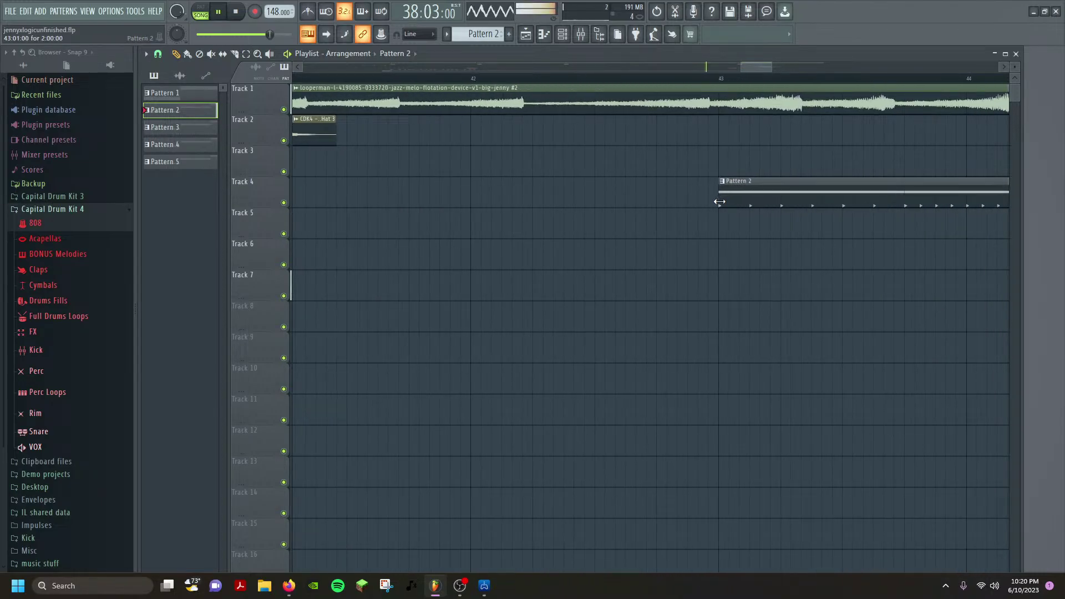
{"action": "key", "text": "space"}
{"action": "scroll", "coordinate": [738, 187], "scroll_direction": "down", "scroll_amount": 6}
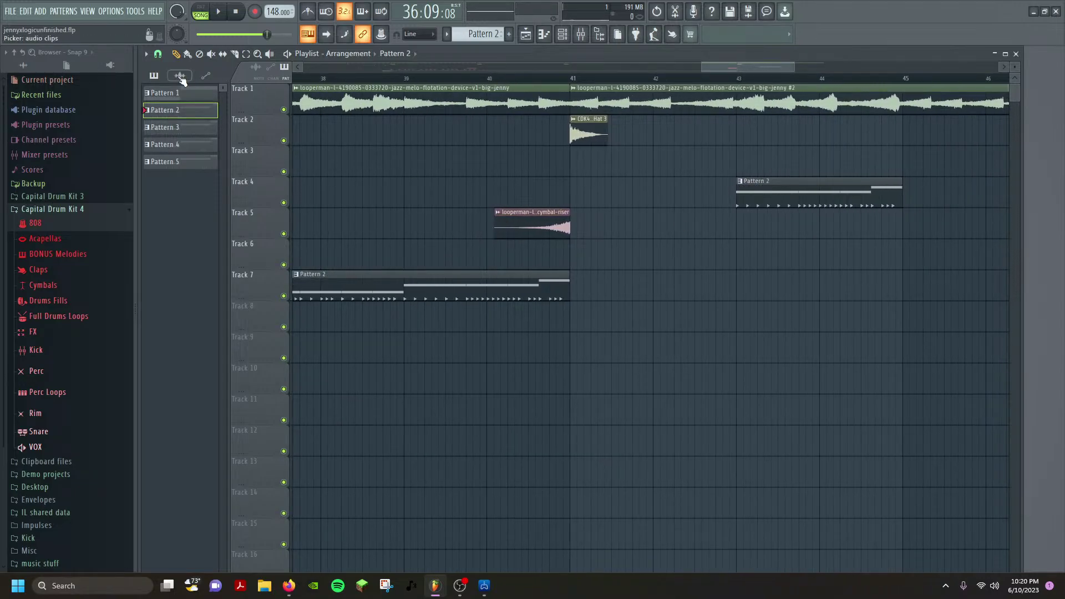
Set the playlist's snap to grid to 1/2 step.
{"action": "left_click", "coordinate": [158, 55]}
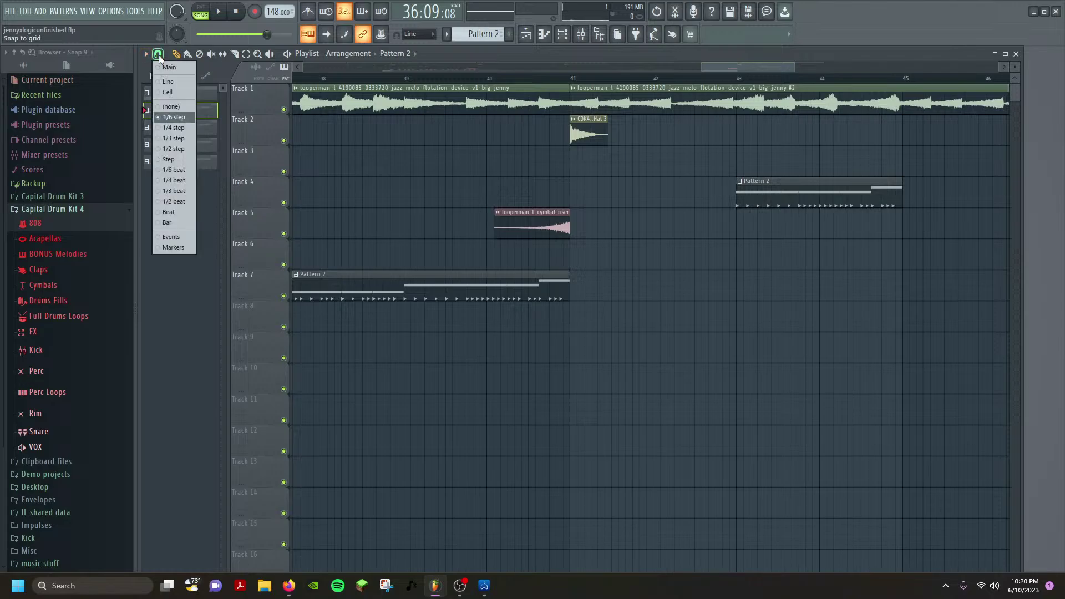
{"action": "left_click", "coordinate": [183, 149]}
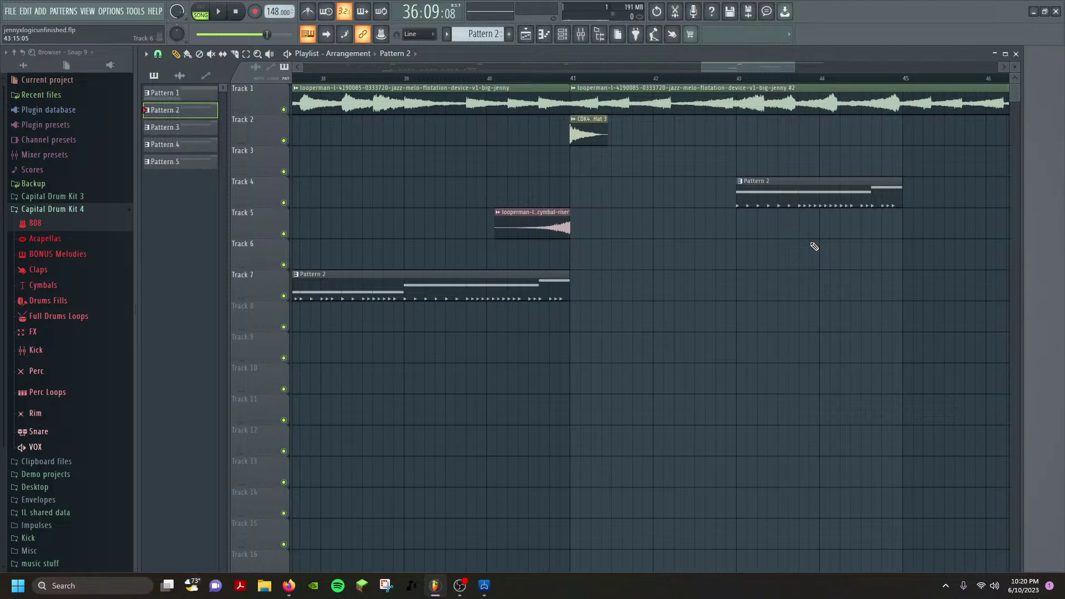
{"action": "left_click_drag", "start_coordinate": [718, 349], "coordinate": [723, 374]}
{"action": "scroll", "coordinate": [729, 348], "scroll_direction": "down", "scroll_amount": 2}
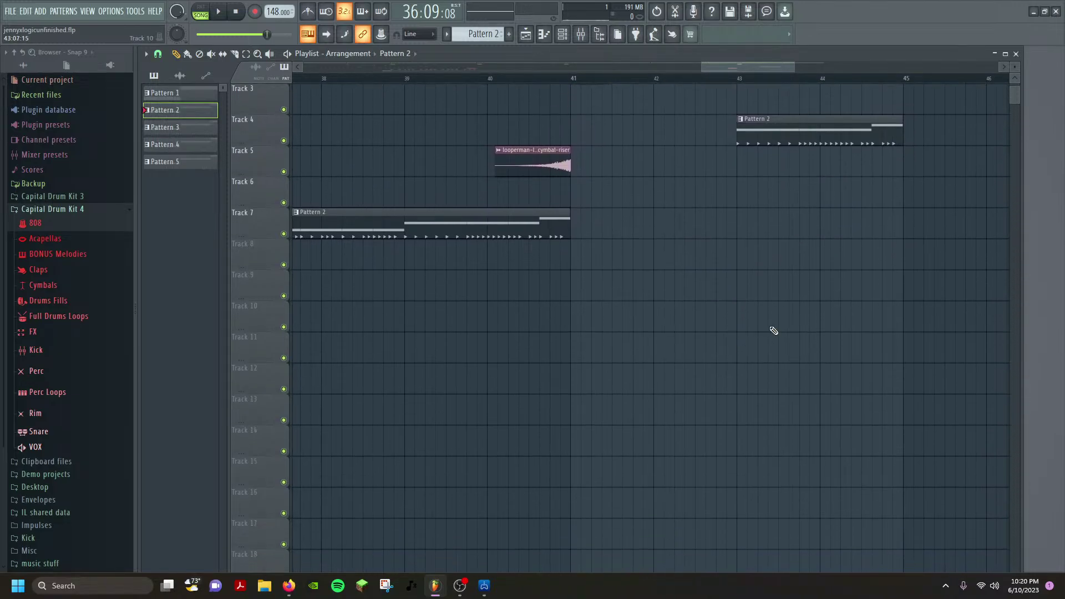
{"action": "scroll", "coordinate": [804, 327], "scroll_direction": "up", "scroll_amount": 2}
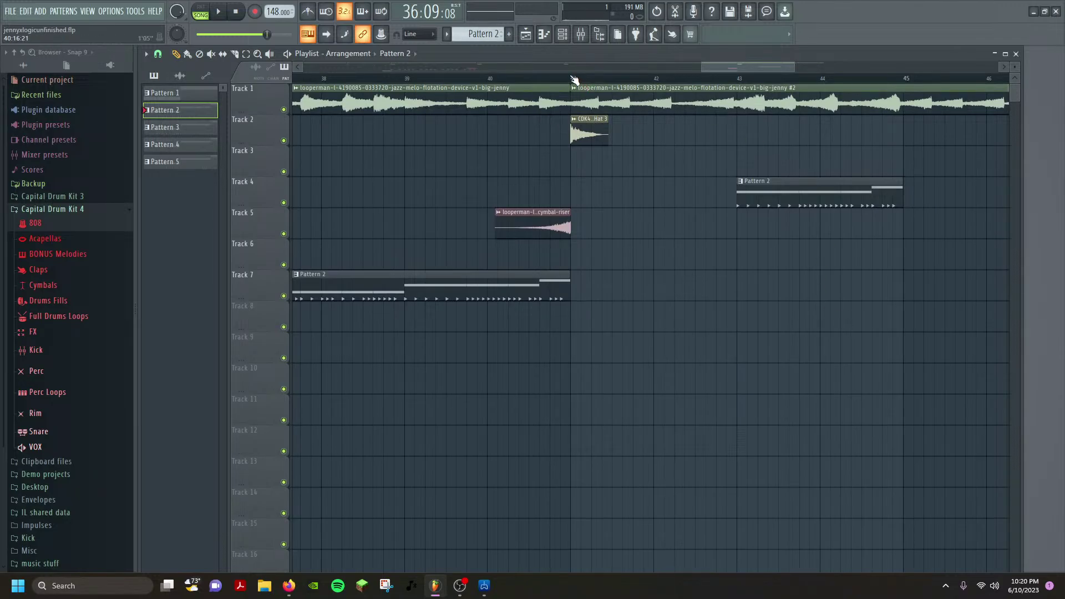
Set the playback position to 36:12:00 and briefly play the arrangement from there.
{"action": "left_click_drag", "start_coordinate": [587, 81], "coordinate": [306, 136]}
{"action": "scroll", "coordinate": [368, 143], "scroll_direction": "down", "scroll_amount": 4}
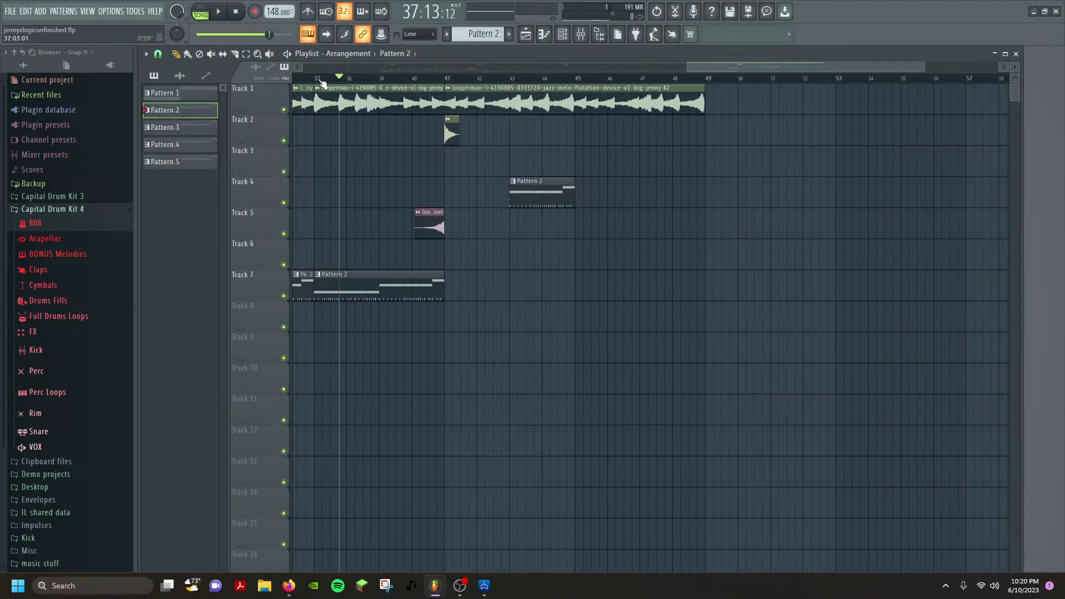
{"action": "left_click_drag", "start_coordinate": [322, 80], "coordinate": [309, 87]}
{"action": "key", "text": "space"}
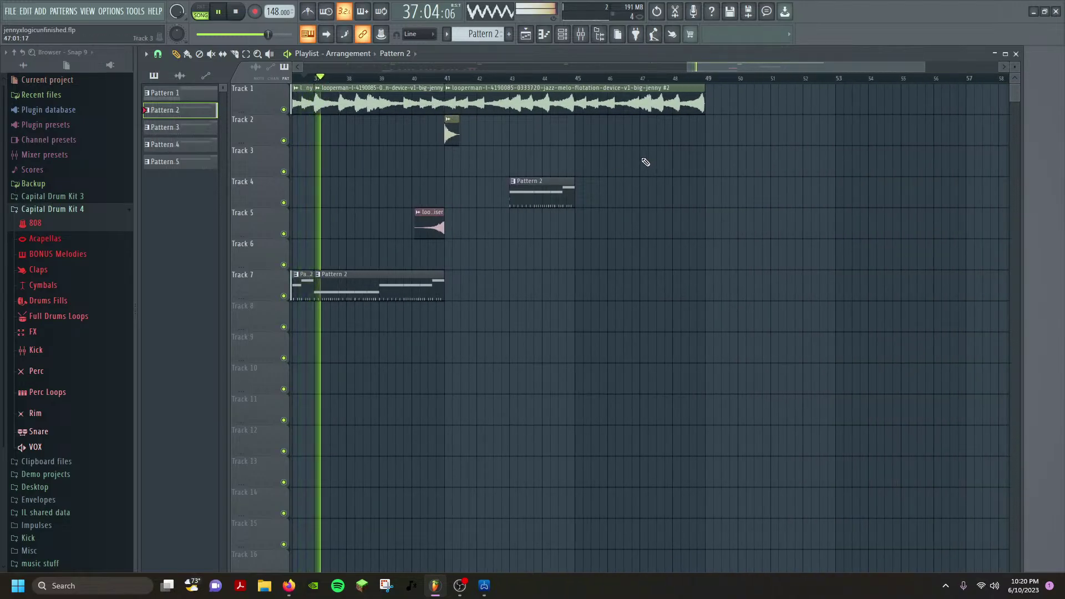
{"action": "key", "text": "space"}
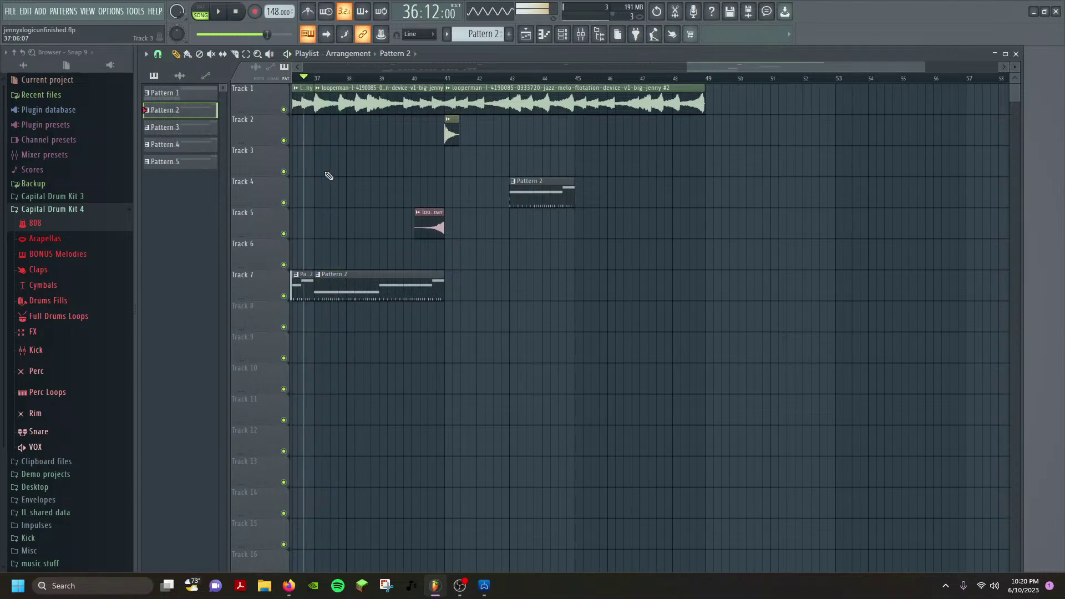
Switch the playlist's snap to grid to 1/6 step and back to 1/2 step.
{"action": "left_click", "coordinate": [157, 55]}
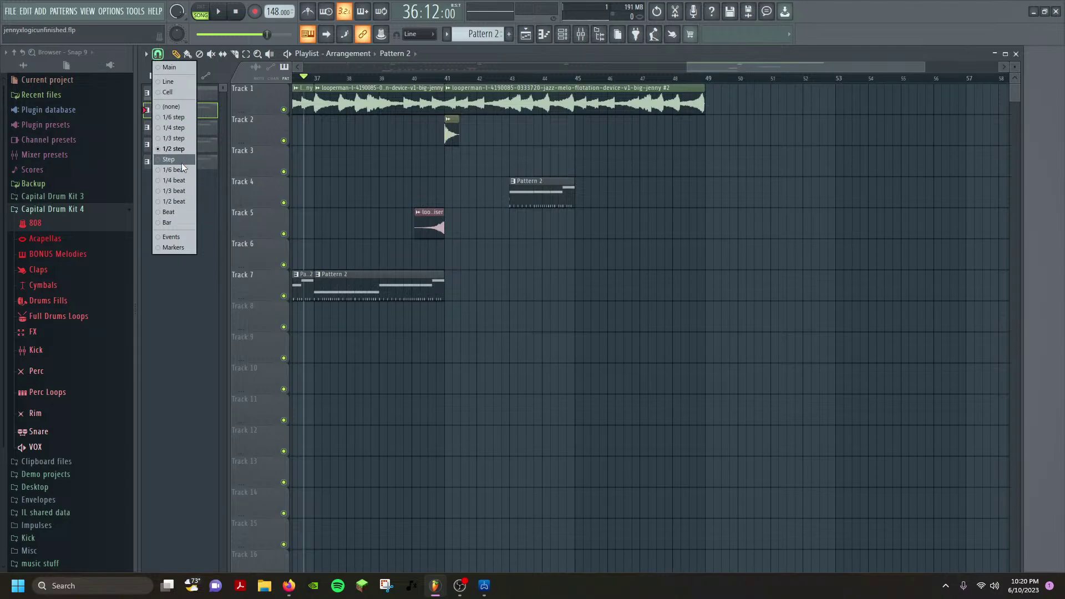
{"action": "left_click", "coordinate": [154, 50]}
{"action": "left_click", "coordinate": [158, 54]}
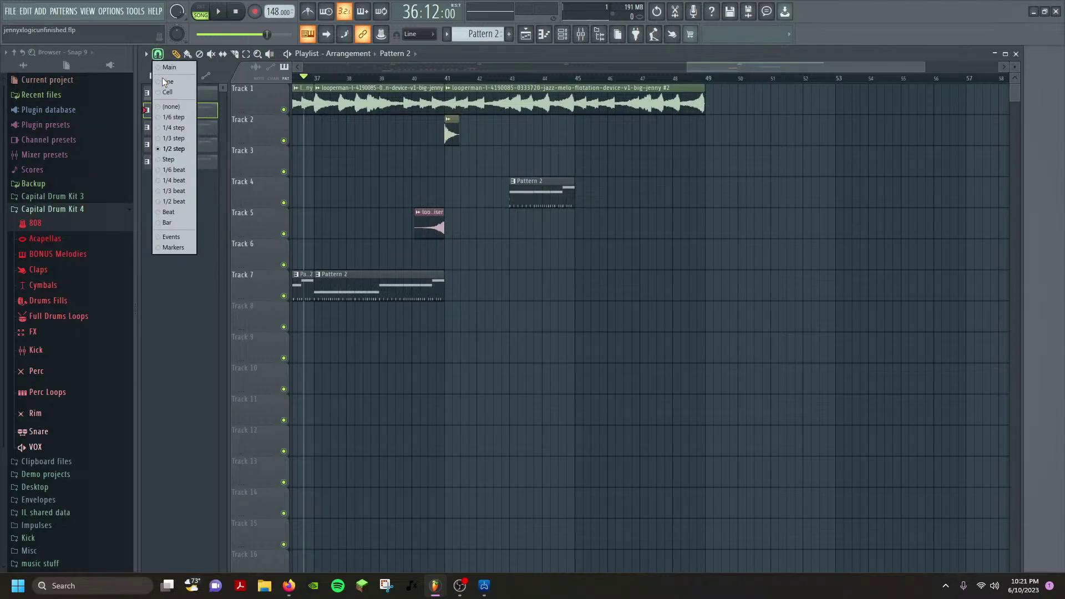
{"action": "left_click", "coordinate": [181, 130]}
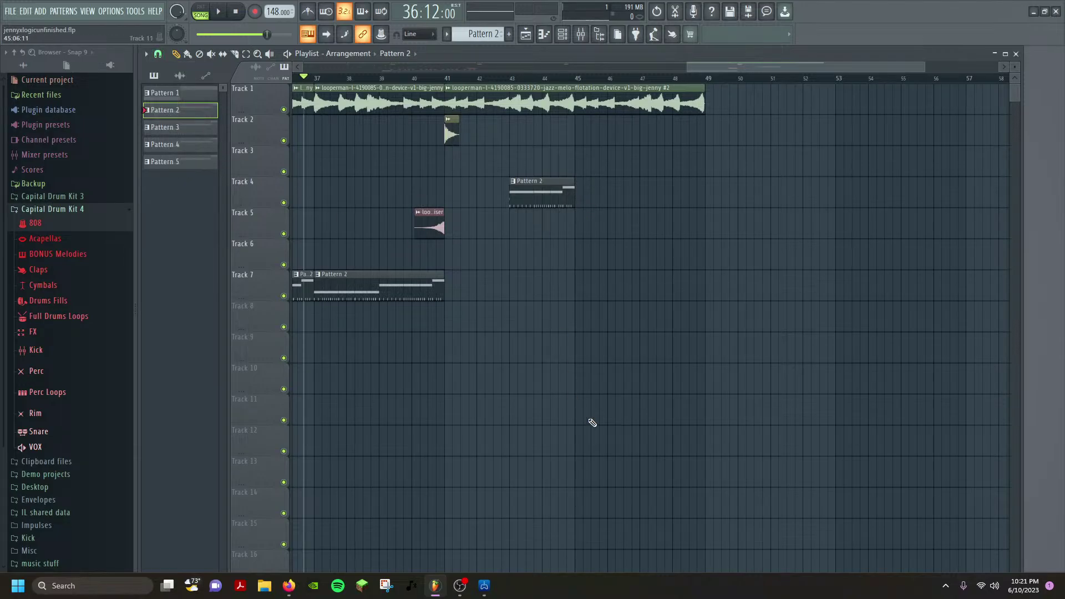
{"action": "scroll", "coordinate": [596, 426], "scroll_direction": "down", "scroll_amount": 1}
{"action": "scroll", "coordinate": [603, 430], "scroll_direction": "up", "scroll_amount": 1}
{"action": "left_click", "coordinate": [155, 55]}
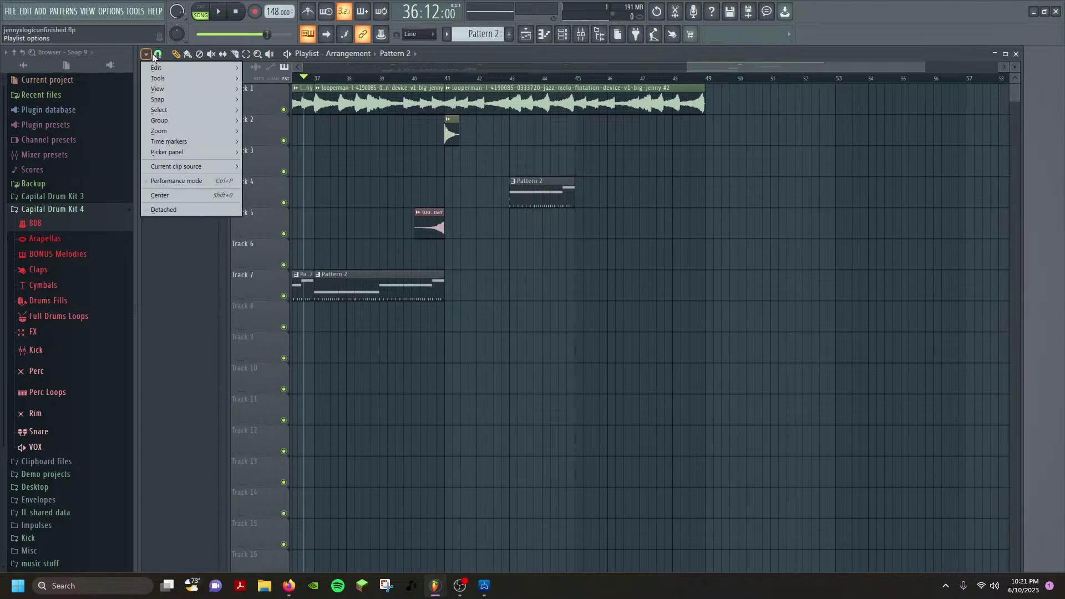
{"action": "left_click", "coordinate": [158, 54]}
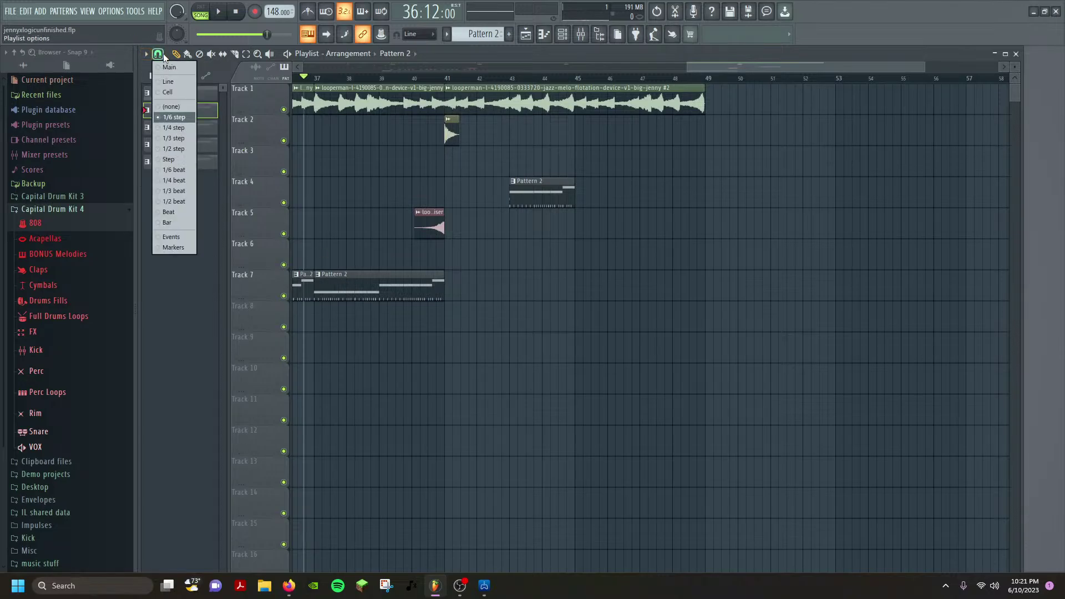
{"action": "left_click", "coordinate": [188, 148]}
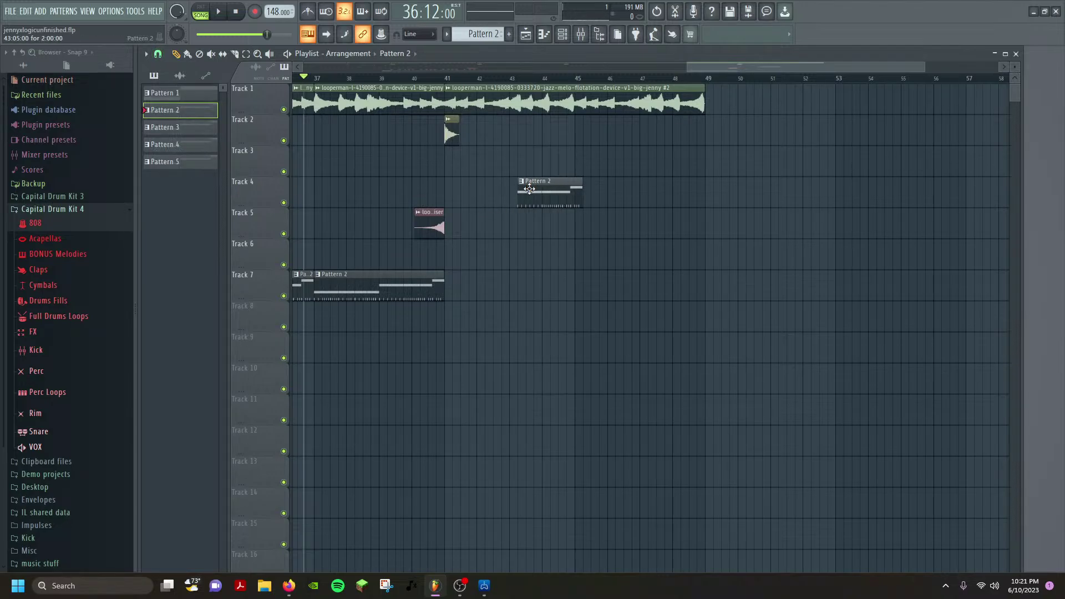
Try nudging the Pattern 2 clip on Track 4 slightly past bar 43 with 1/6 step snap, and restore 1/2 step snap.
{"action": "scroll", "coordinate": [519, 193], "scroll_direction": "up", "scroll_amount": 5}
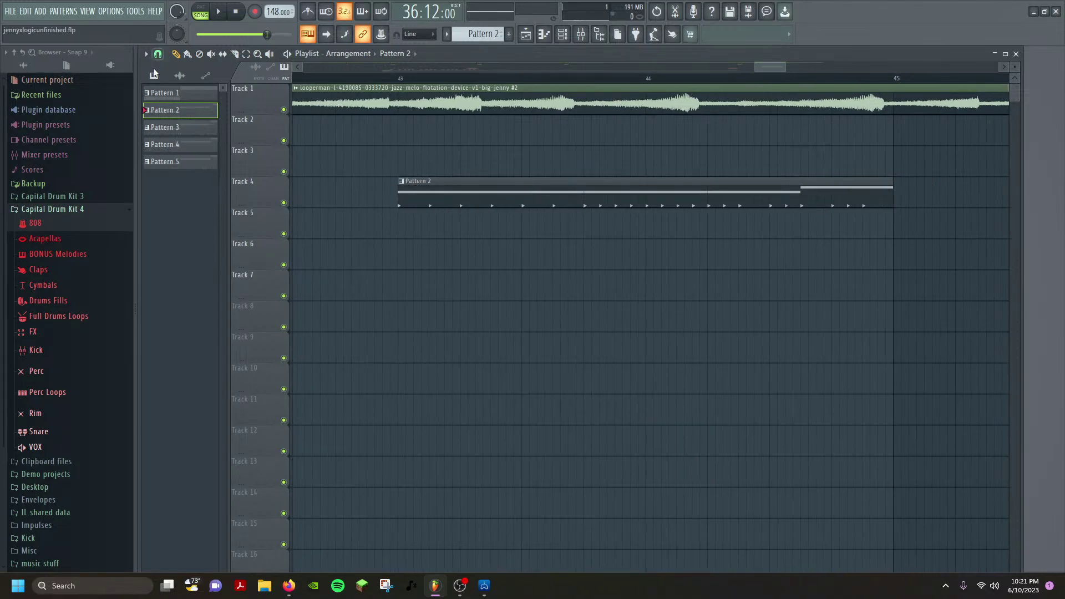
{"action": "left_click", "coordinate": [159, 54]}
{"action": "left_click", "coordinate": [183, 118]}
{"action": "left_click_drag", "start_coordinate": [417, 183], "coordinate": [422, 184]}
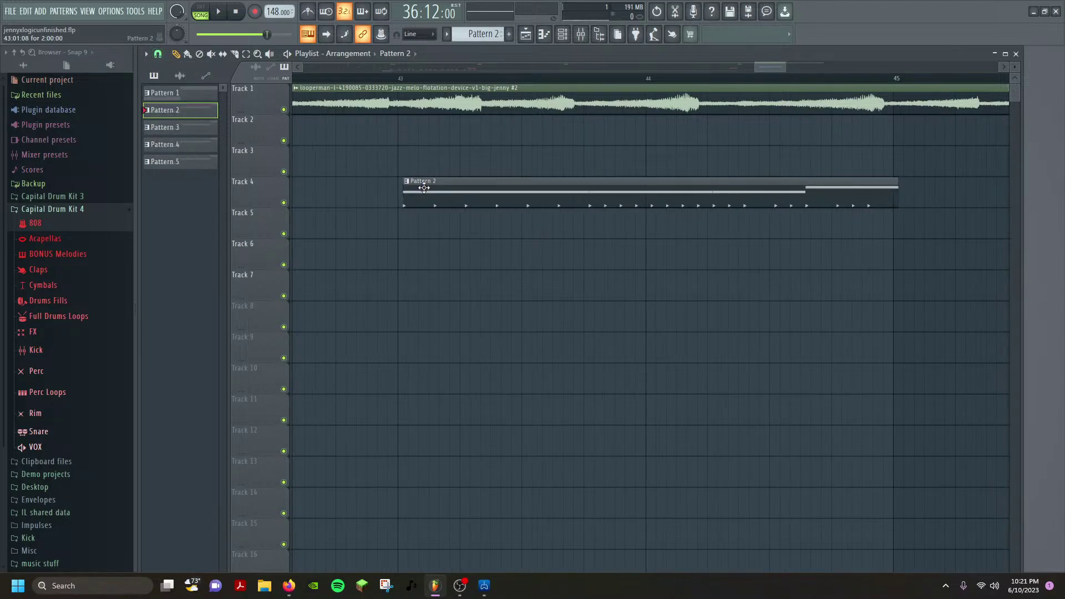
{"action": "left_click", "coordinate": [157, 54]}
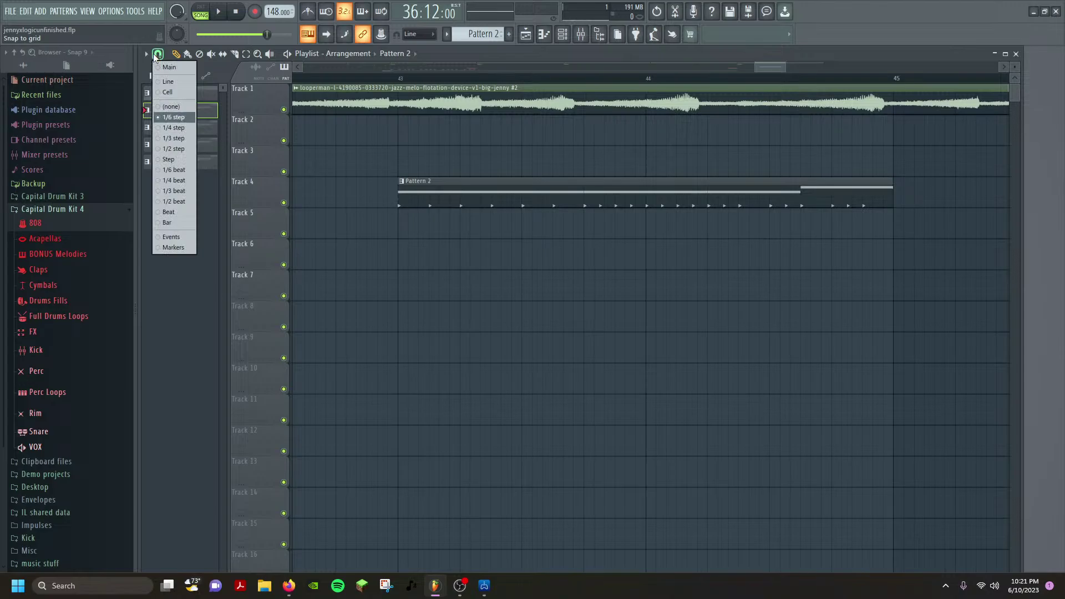
{"action": "left_click", "coordinate": [174, 148]}
{"action": "mouse_move", "coordinate": [422, 187]}
{"action": "left_mouse_down"}
{"action": "mouse_move", "coordinate": [492, 188]}
{"action": "mouse_move", "coordinate": [424, 189]}
{"action": "left_mouse_up"}
{"action": "scroll", "coordinate": [471, 177], "scroll_direction": "down", "scroll_amount": 5}
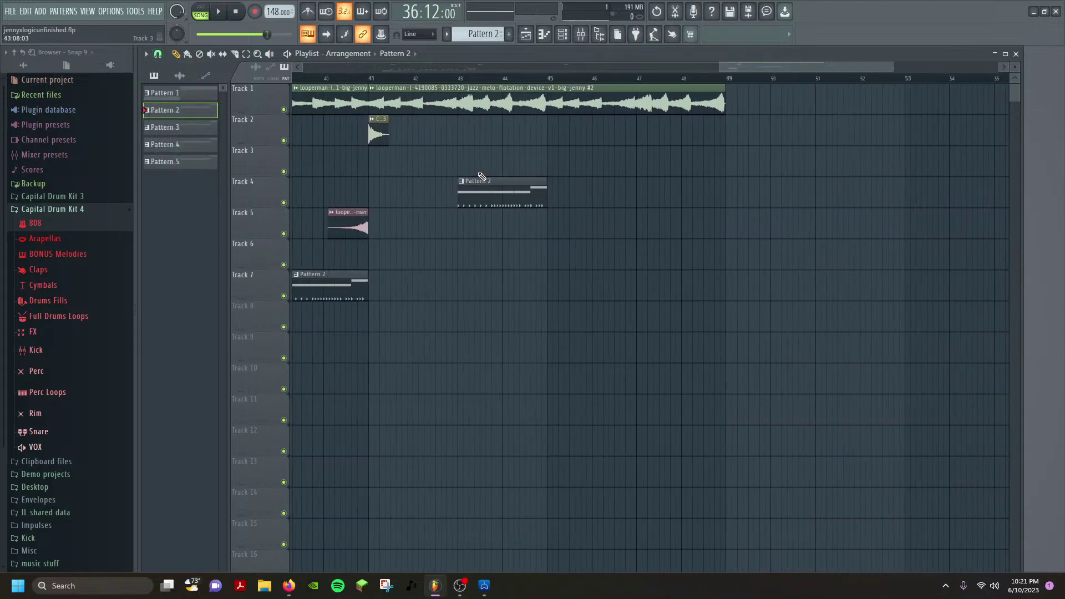
Set the playback position to 38:14:00 and play the arrangement through the Pattern 2 clip on Track 4.
{"action": "scroll", "coordinate": [488, 176], "scroll_direction": "down", "scroll_amount": 6}
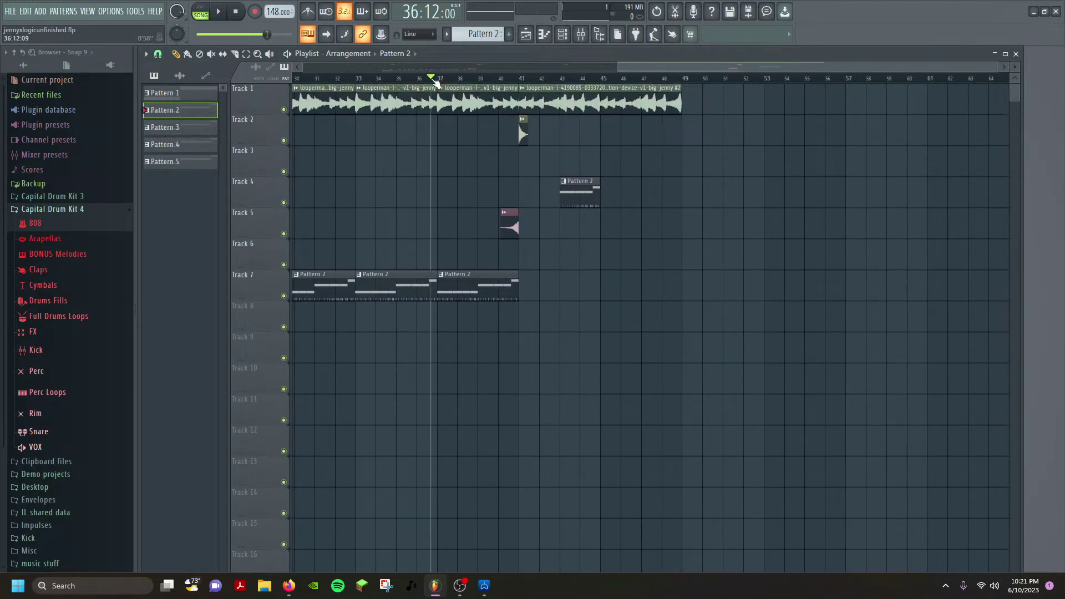
{"action": "left_click_drag", "start_coordinate": [436, 82], "coordinate": [479, 113]}
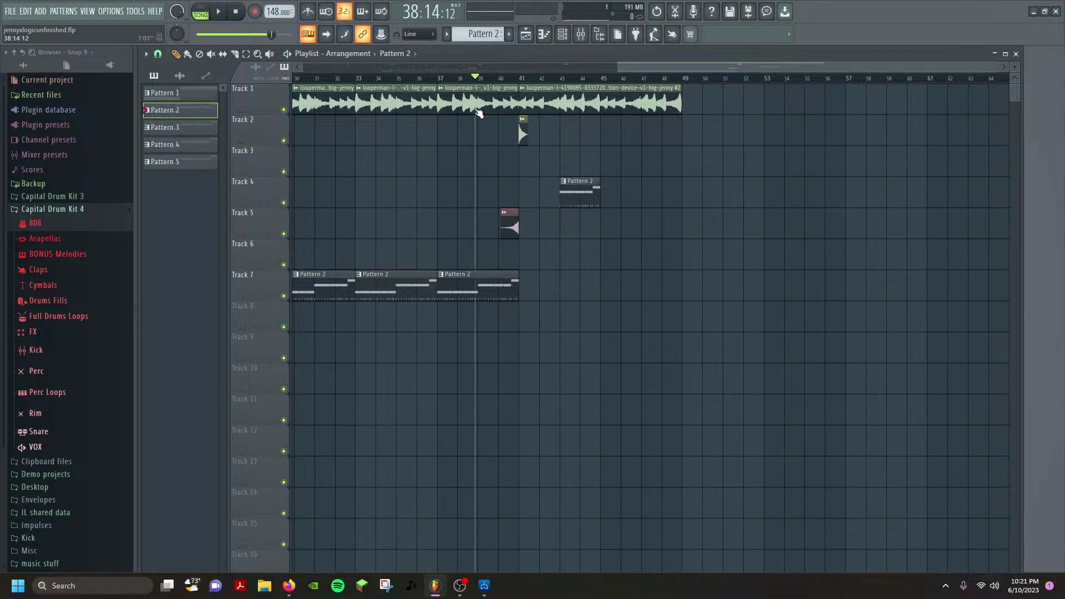
{"action": "key", "text": "space"}
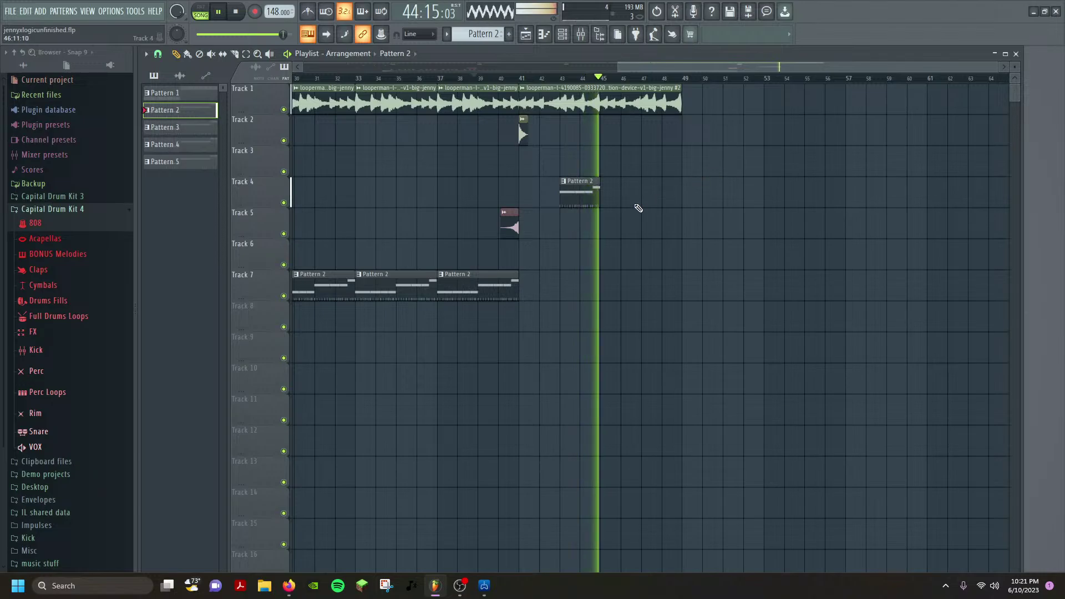
{"action": "key", "text": "space"}
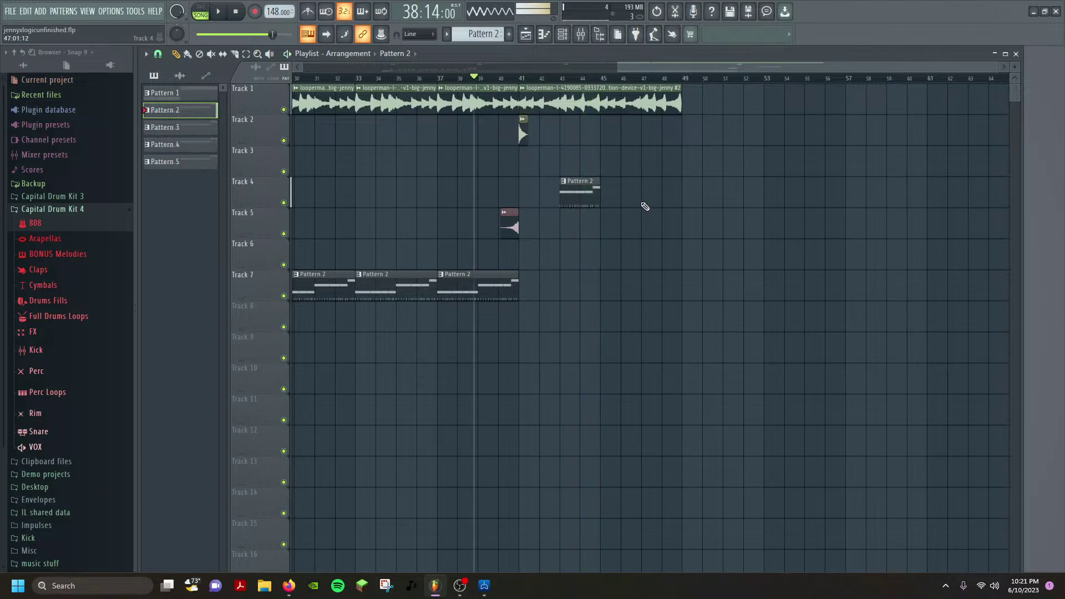
Replace the trimmed Pattern 2 clip on Track 4 with a full four-bar Pattern 2 clip starting at bar 41.
{"action": "right_click", "coordinate": [599, 205]}
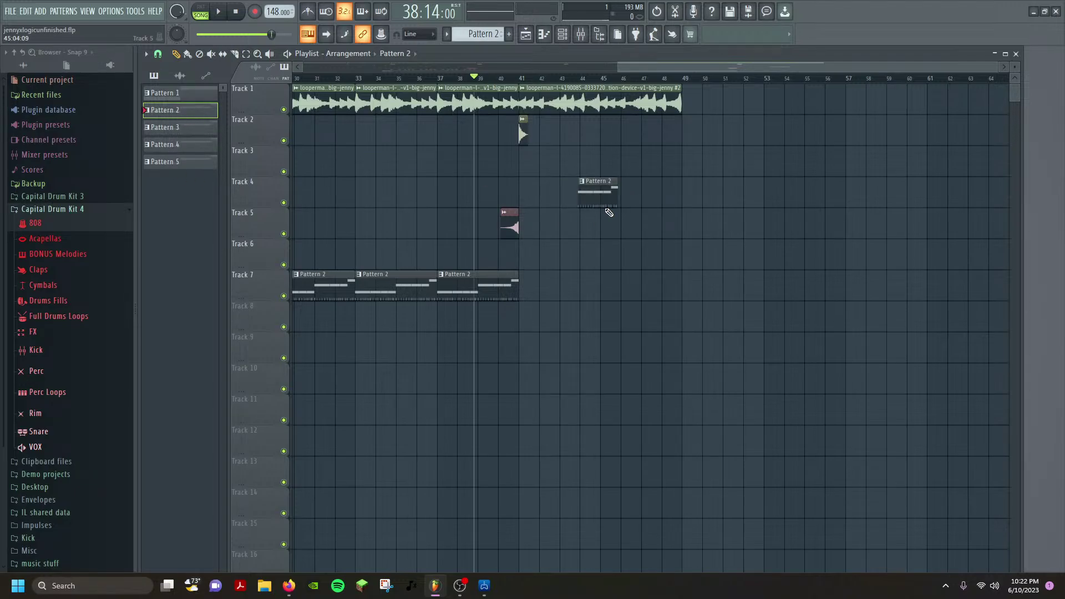
{"action": "key", "text": "F7"}
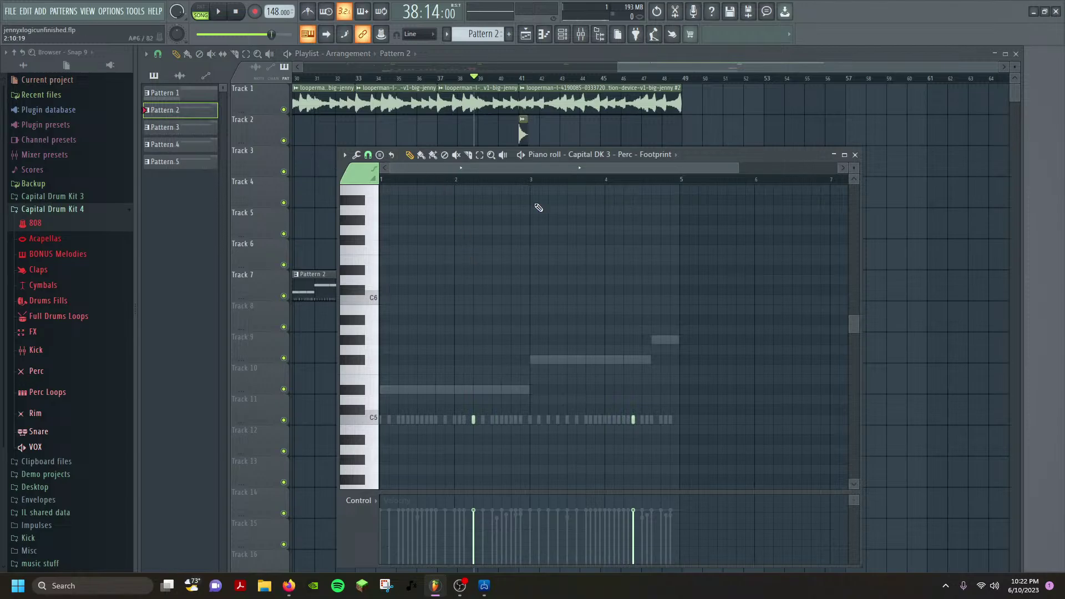
{"action": "left_click", "coordinate": [855, 155]}
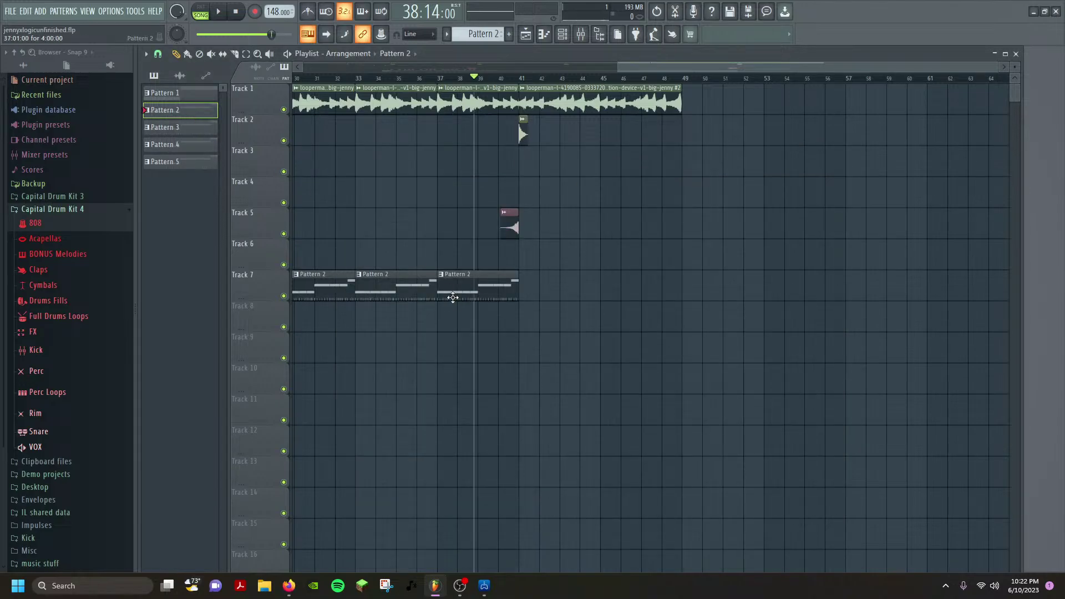
{"action": "left_click", "coordinate": [600, 189]}
{"action": "left_click_drag", "start_coordinate": [638, 178], "coordinate": [574, 185]}
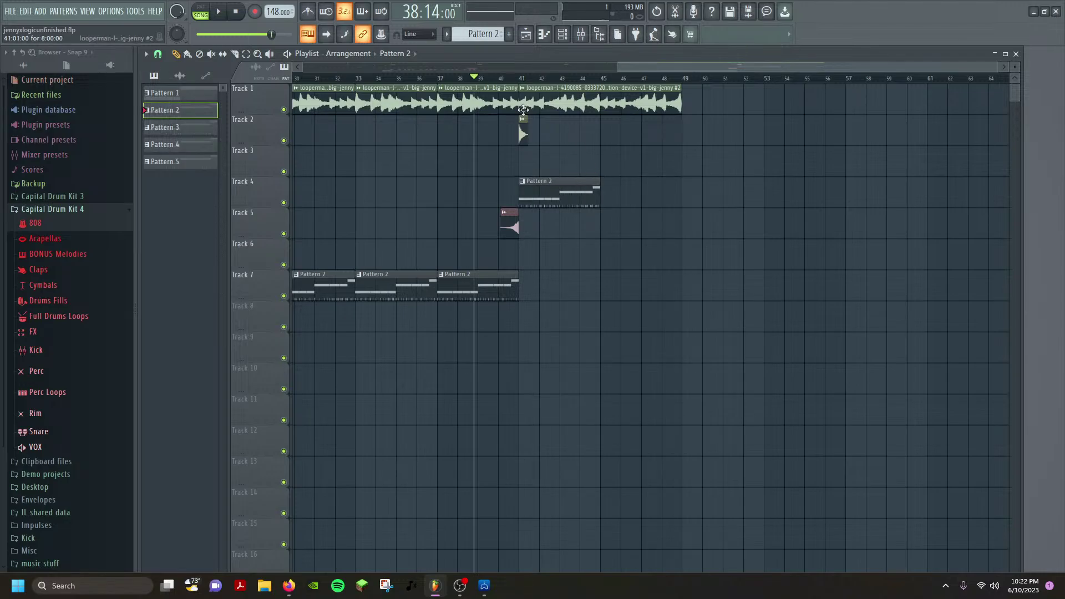
Move the Pattern 2 clip on Track 4 to start at bar 43 while playing the arrangement from 38:14:00.
{"action": "key", "text": "space"}
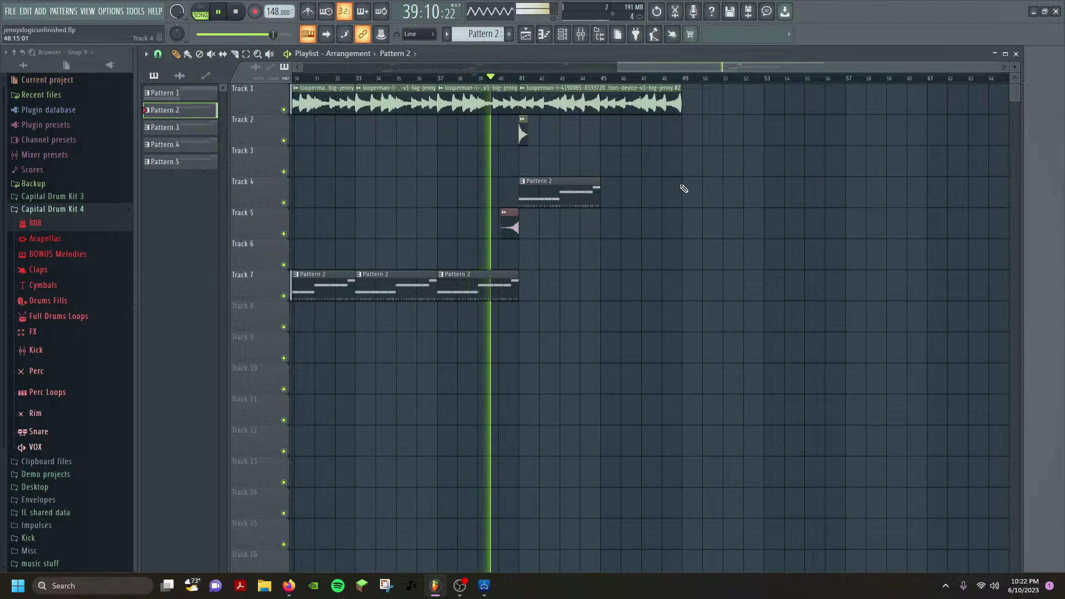
{"action": "left_click_drag", "start_coordinate": [524, 187], "coordinate": [566, 188]}
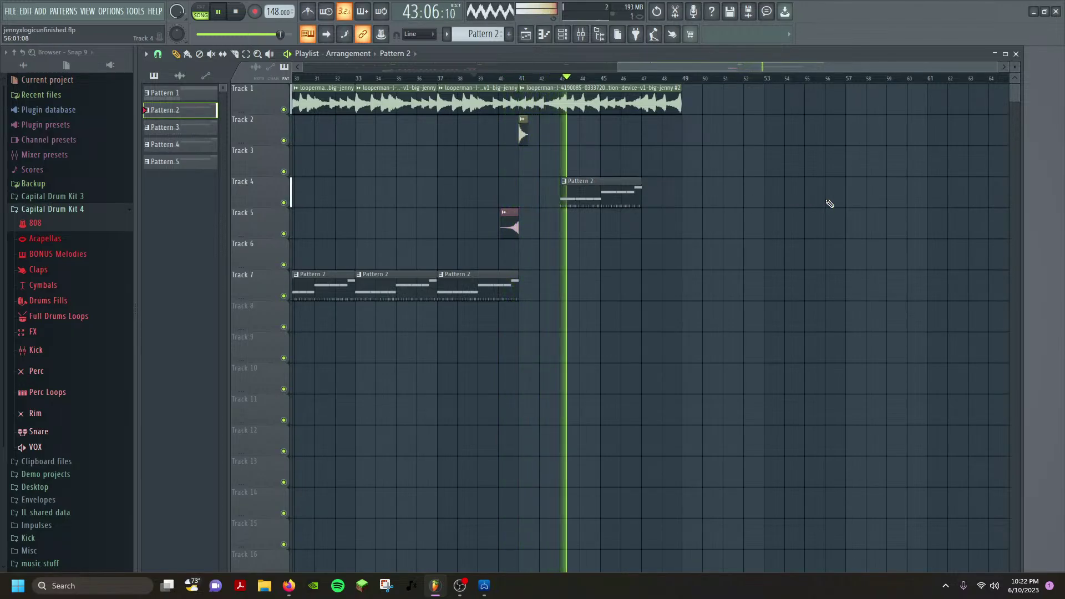
{"action": "scroll", "coordinate": [721, 228], "scroll_direction": "up", "scroll_amount": 3}
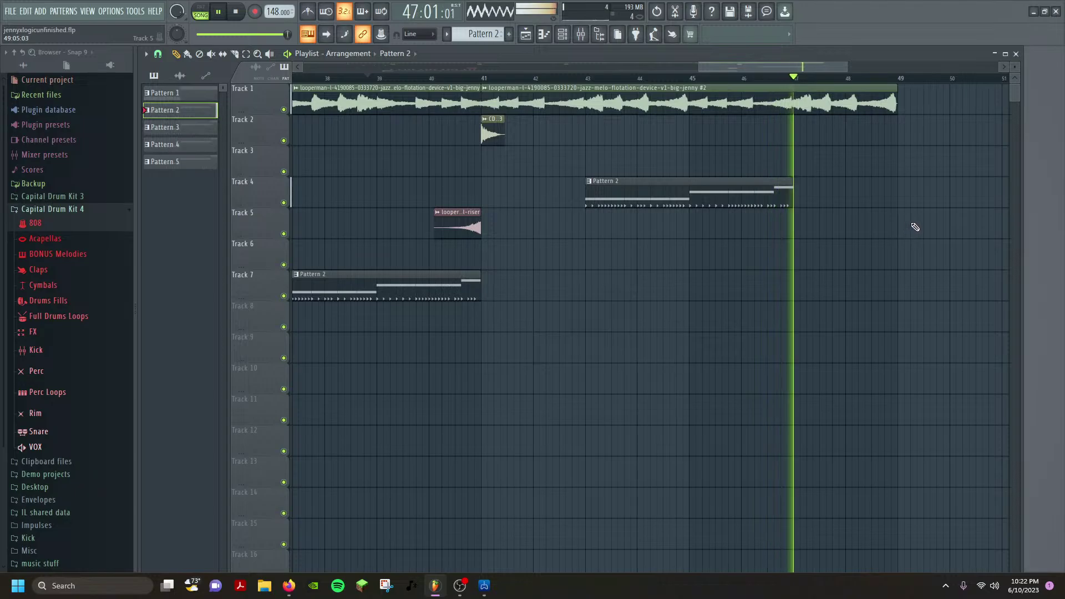
{"action": "key", "text": "space"}
{"action": "key", "text": "space"}
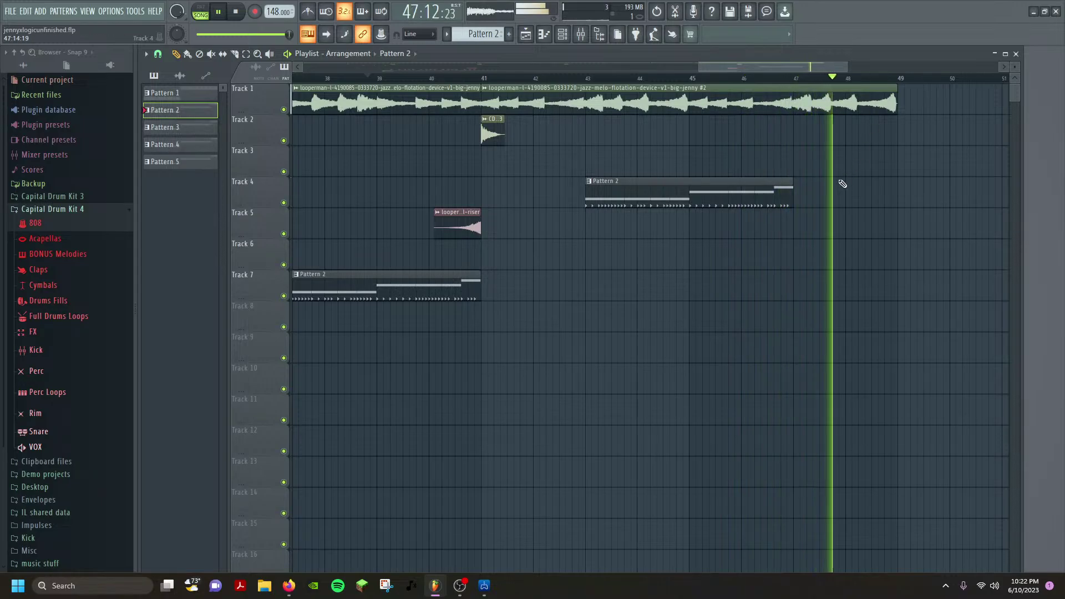
{"action": "key", "text": "space"}
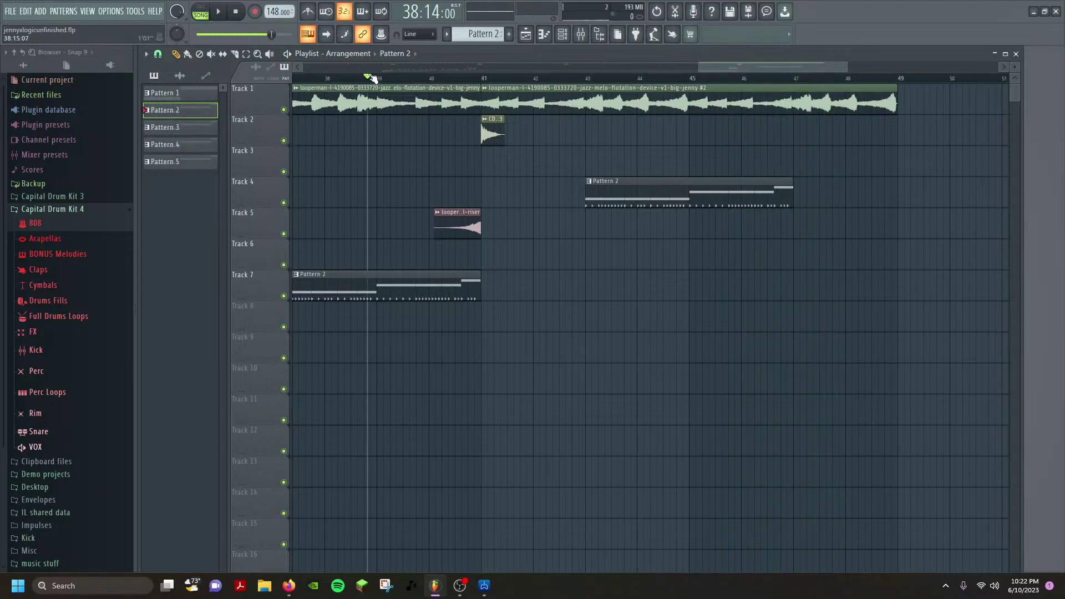
Place a second Pattern 2 clip on Track 4 at bar 47, and play the arrangement through it and again from bar 48.
{"action": "left_click", "coordinate": [828, 191]}
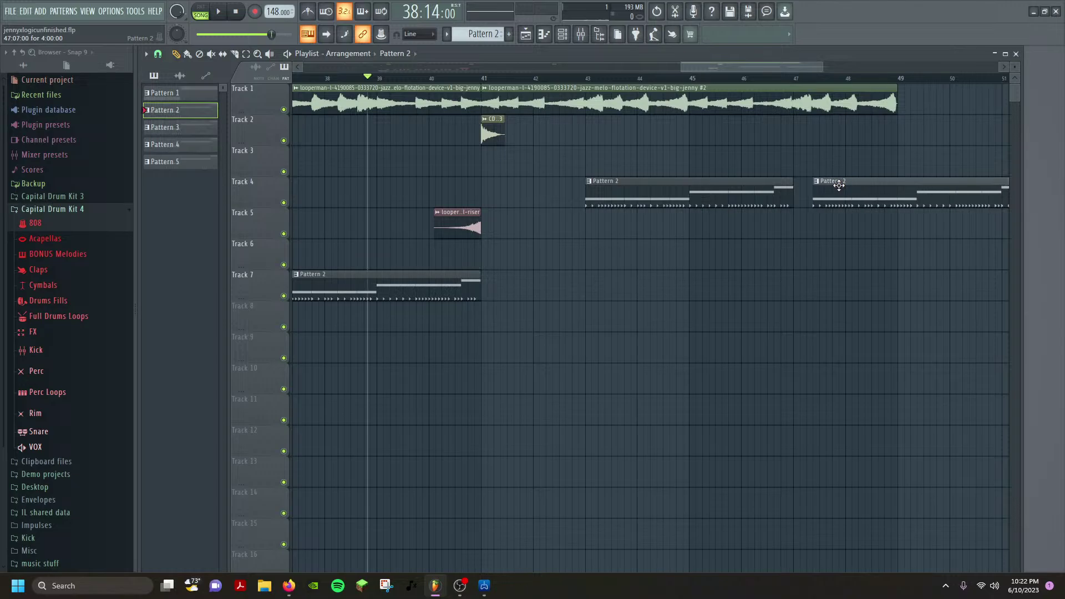
{"action": "left_click_drag", "start_coordinate": [840, 189], "coordinate": [827, 186]}
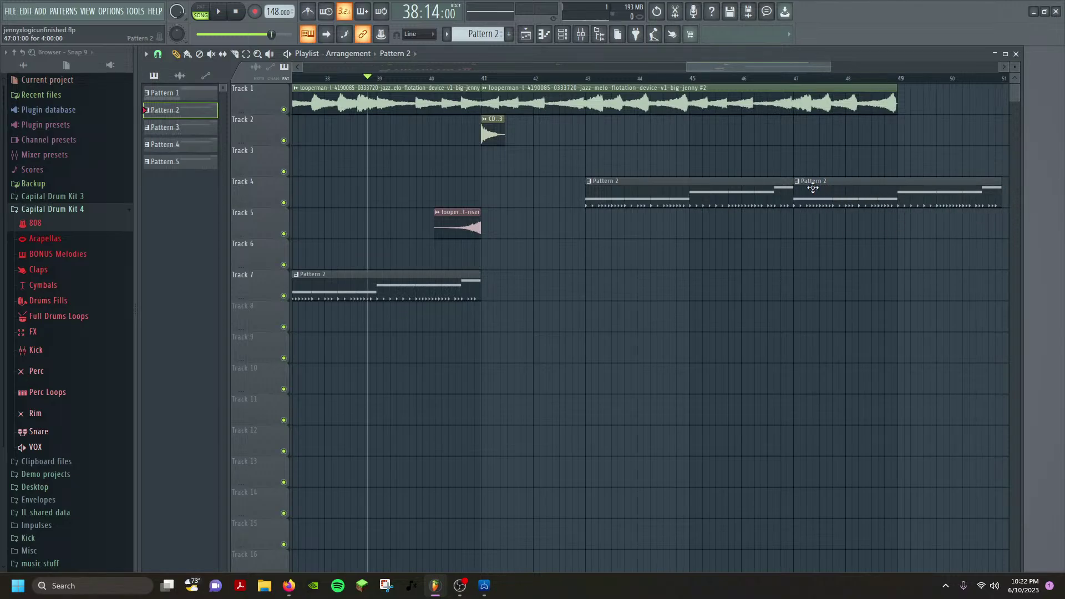
{"action": "key", "text": "space"}
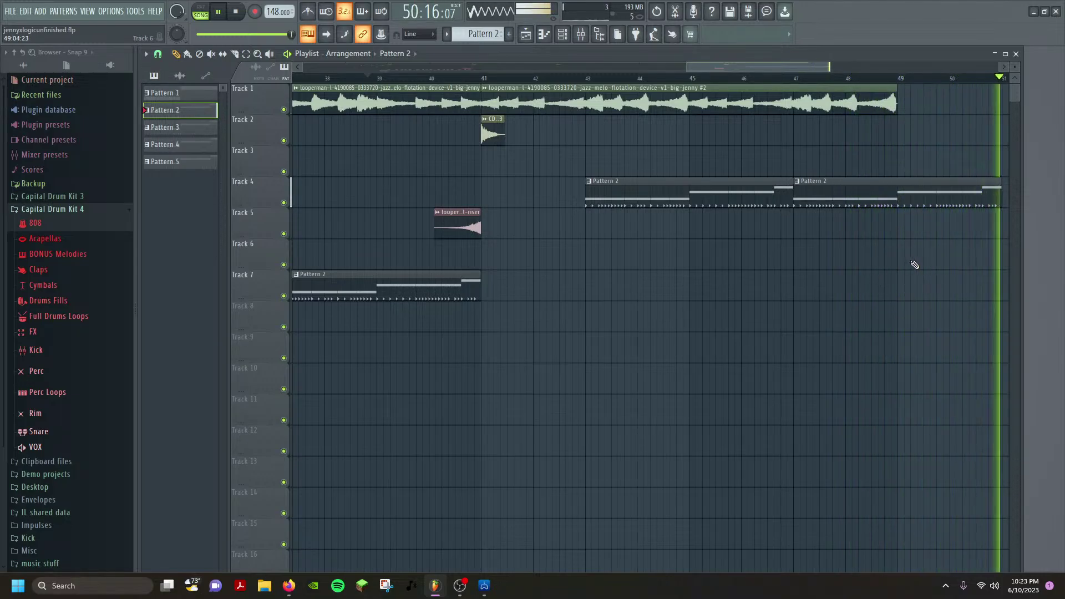
{"action": "key", "text": "space"}
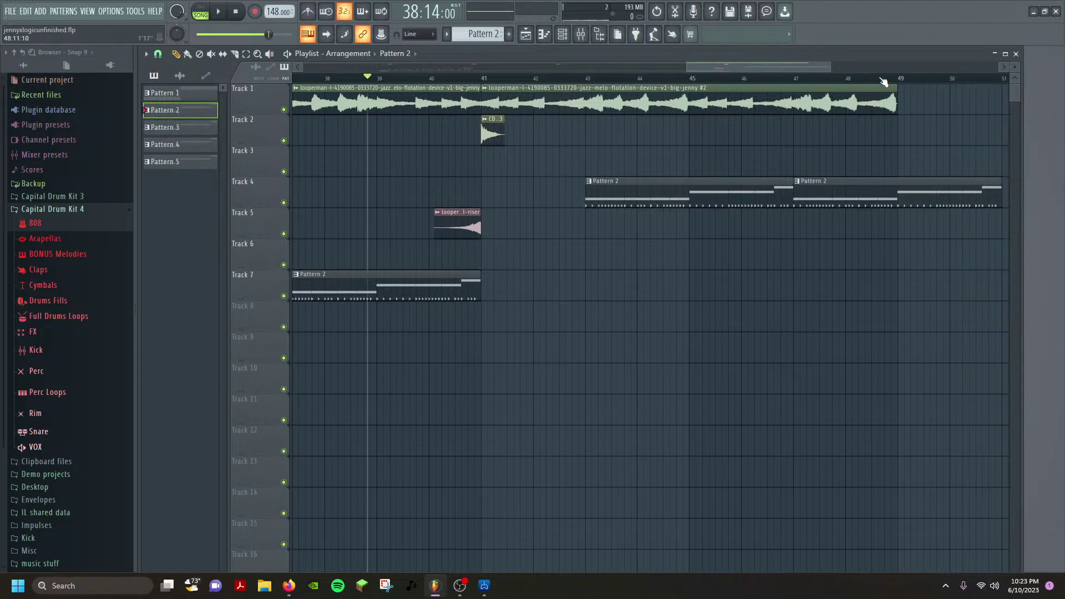
{"action": "left_click", "coordinate": [883, 82]}
{"action": "key", "text": "space"}
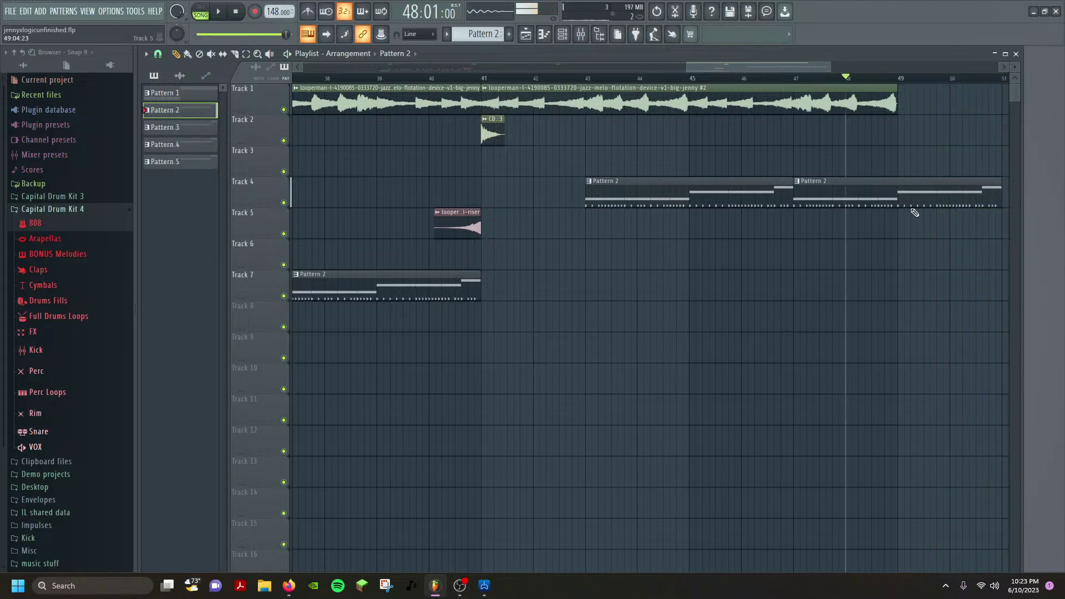
Select Pattern 2 and show its drum steps in the channel rack.
{"action": "right_click", "coordinate": [175, 113]}
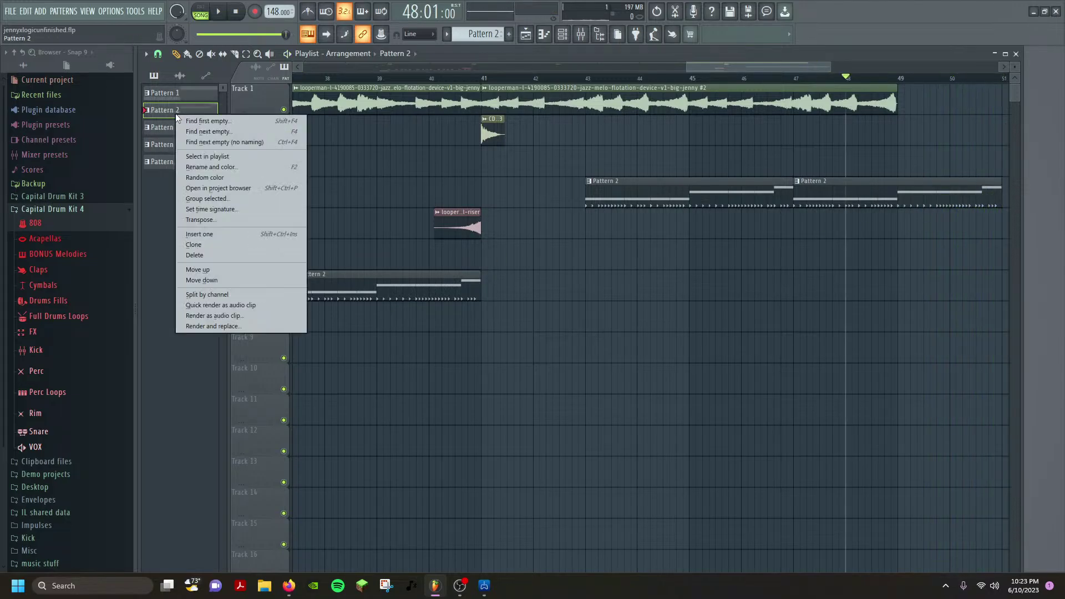
{"action": "left_click", "coordinate": [175, 113]}
{"action": "left_click", "coordinate": [168, 113]}
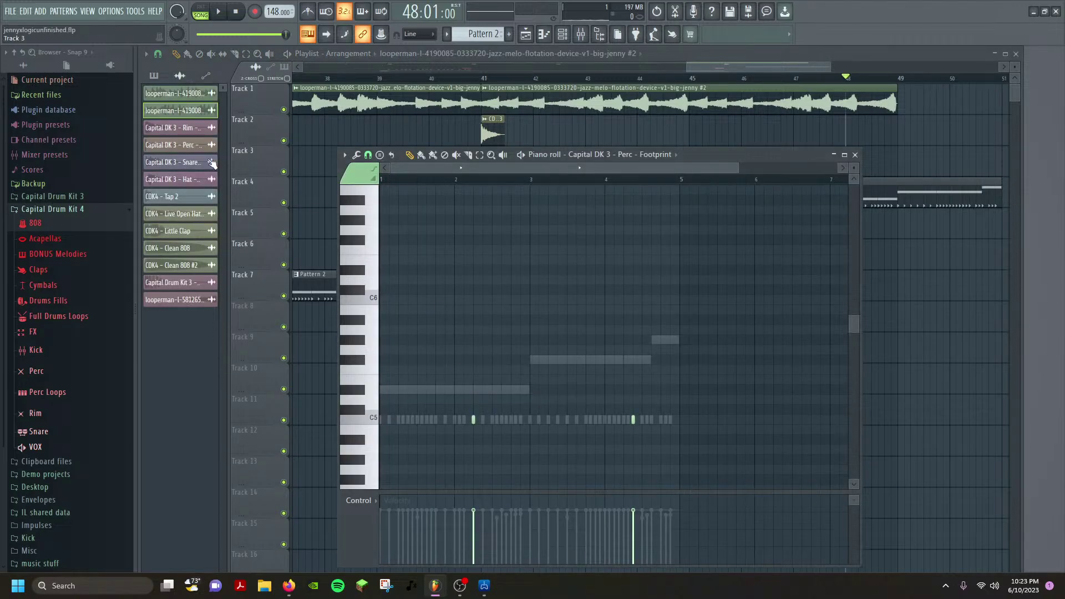
{"action": "left_click", "coordinate": [154, 76]}
{"action": "left_click", "coordinate": [183, 113]}
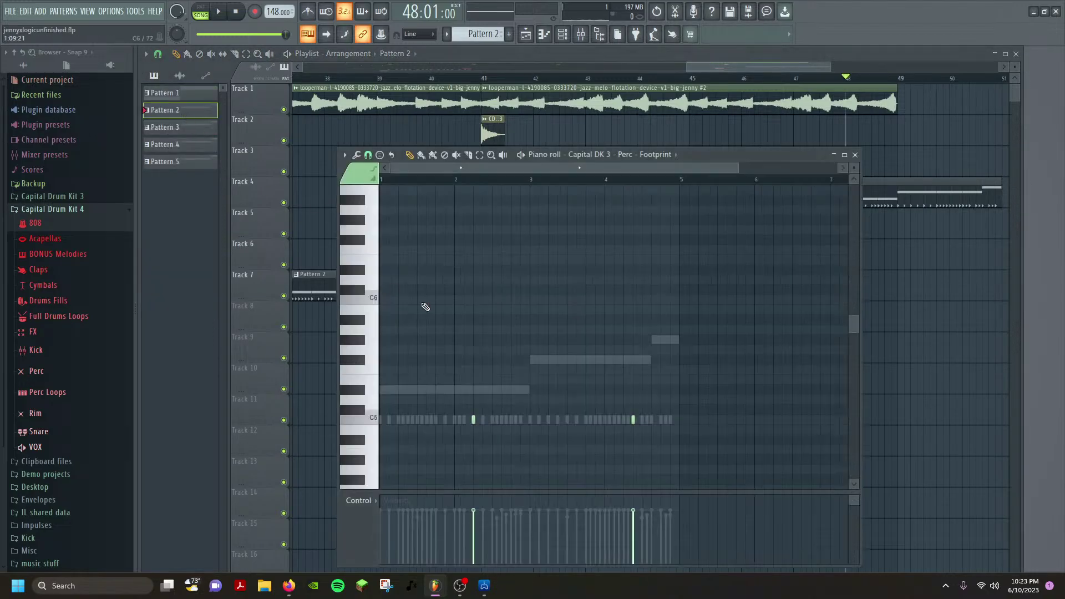
{"action": "left_click", "coordinate": [87, 11]}
{"action": "left_click", "coordinate": [108, 57]}
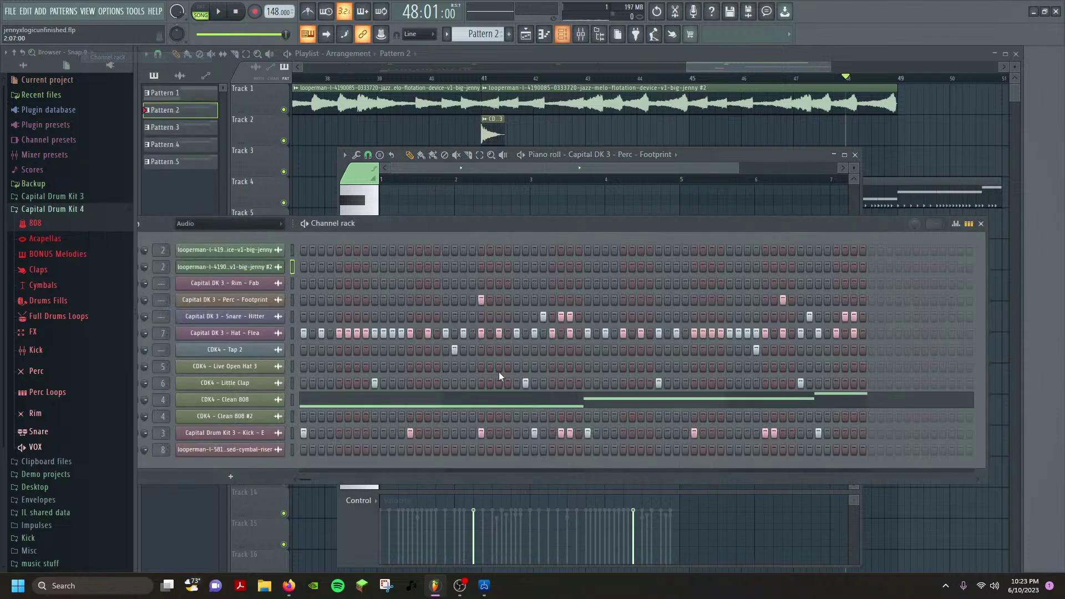
Switch playback from song to pattern mode and play Pattern 2 to review its drum steps.
{"action": "key", "text": "space"}
{"action": "key", "text": "space"}
{"action": "key", "text": "l"}
{"action": "key", "text": "space"}
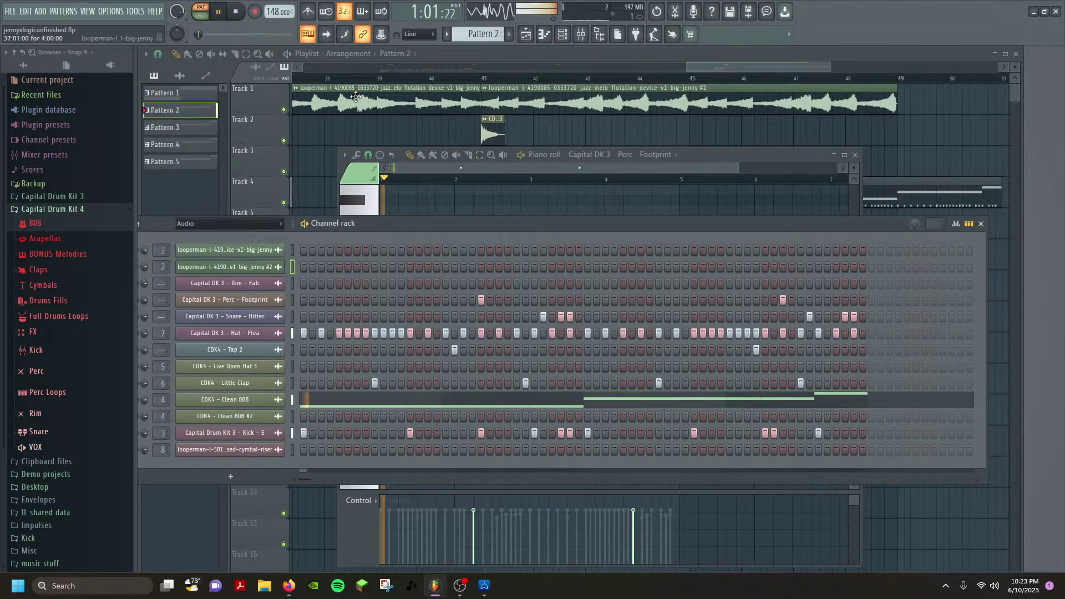
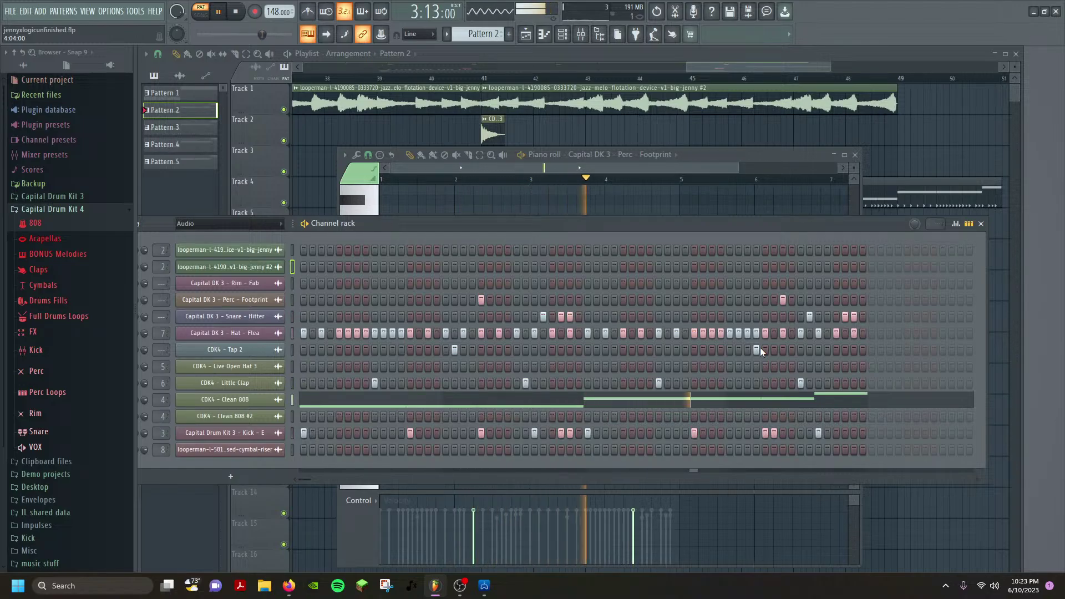
{"action": "key", "text": "space"}
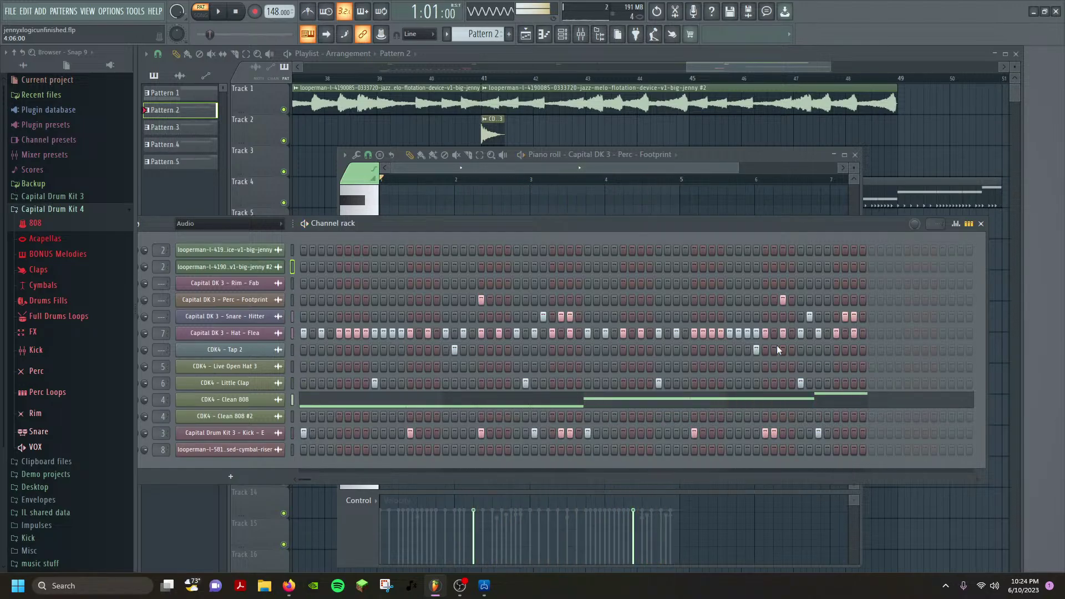
Move Pattern 2's second Tap 2 and Perc - Footprint hits two steps earlier and play the pattern.
{"action": "left_click", "coordinate": [756, 349]}
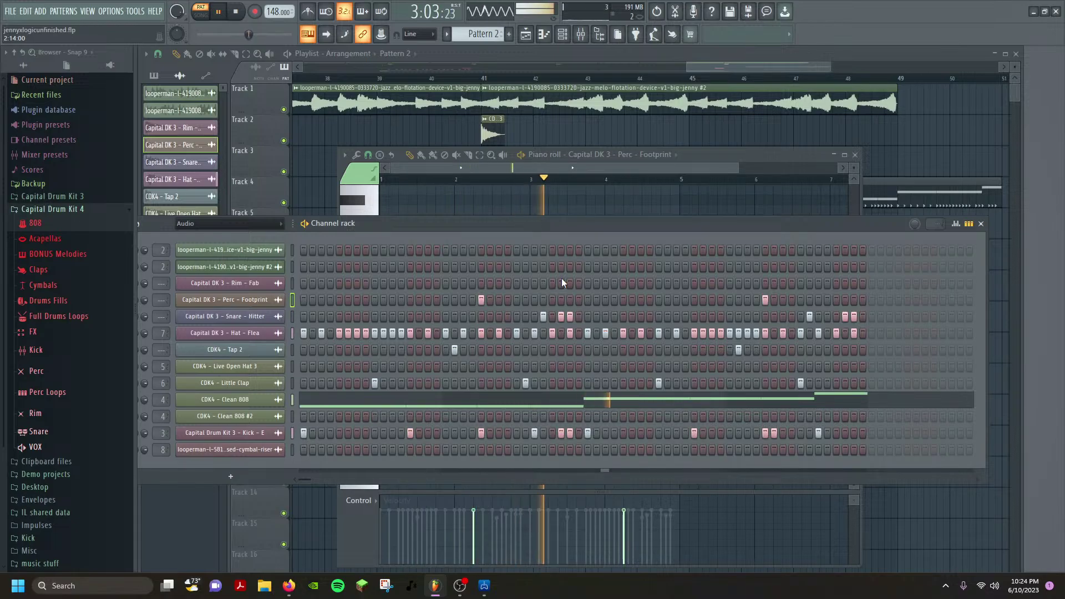
{"action": "key", "text": "space"}
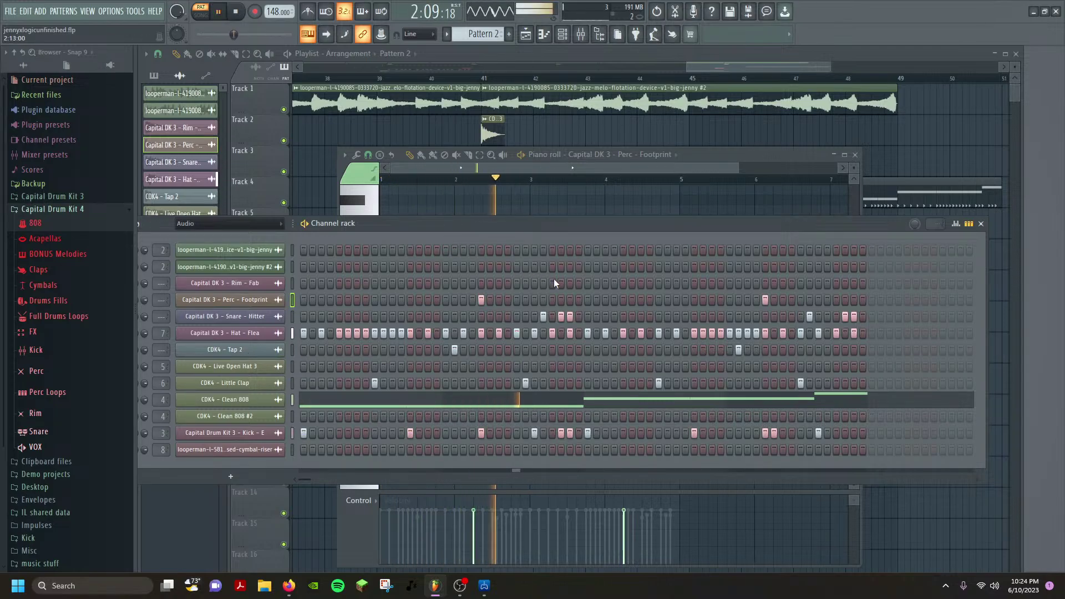
{"action": "key", "text": "space"}
Close the Perc - Footprint piano roll and the channel rack to uncover the playlist.
{"action": "left_click_drag", "start_coordinate": [821, 228], "coordinate": [785, 193]}
{"action": "left_click", "coordinate": [750, 156]}
{"action": "left_click", "coordinate": [855, 155]}
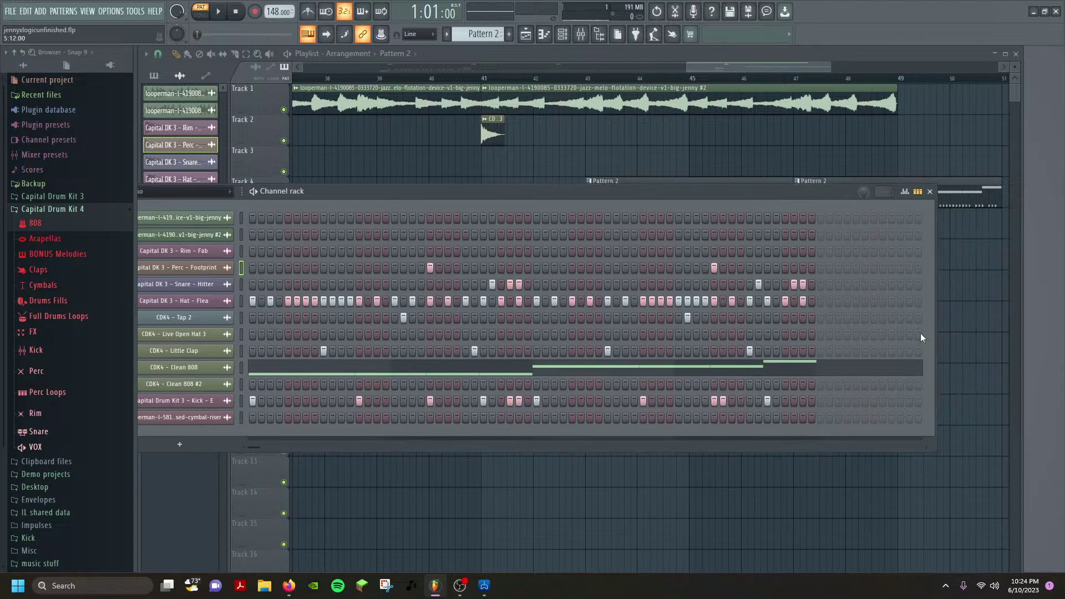
{"action": "left_click", "coordinate": [930, 191]}
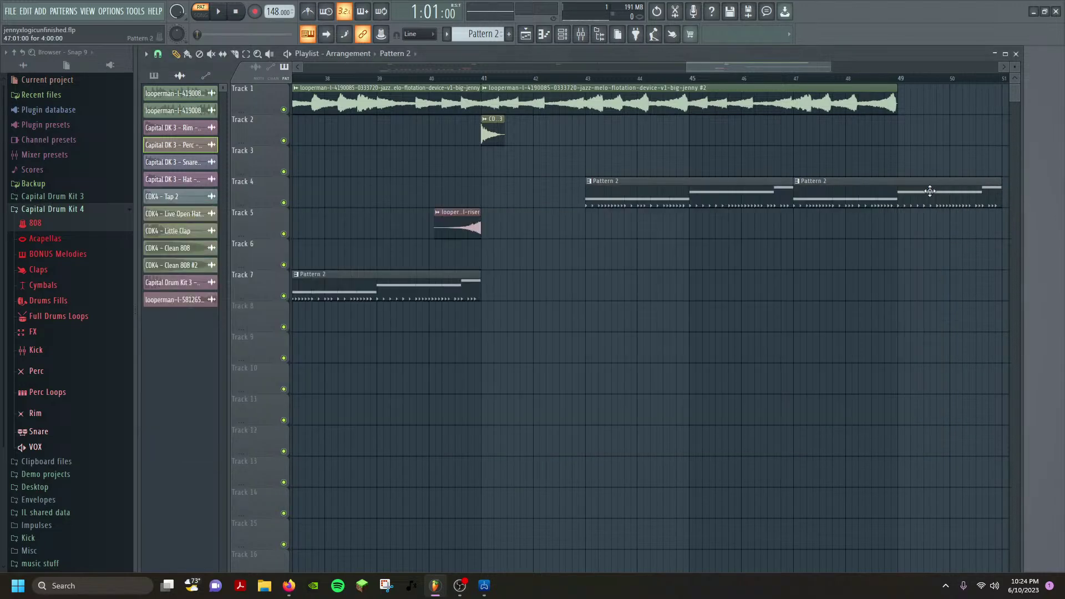
Select Pattern 4 and move its second Tap 2 and Perc - Footprint hits two steps earlier.
{"action": "left_click", "coordinate": [155, 77]}
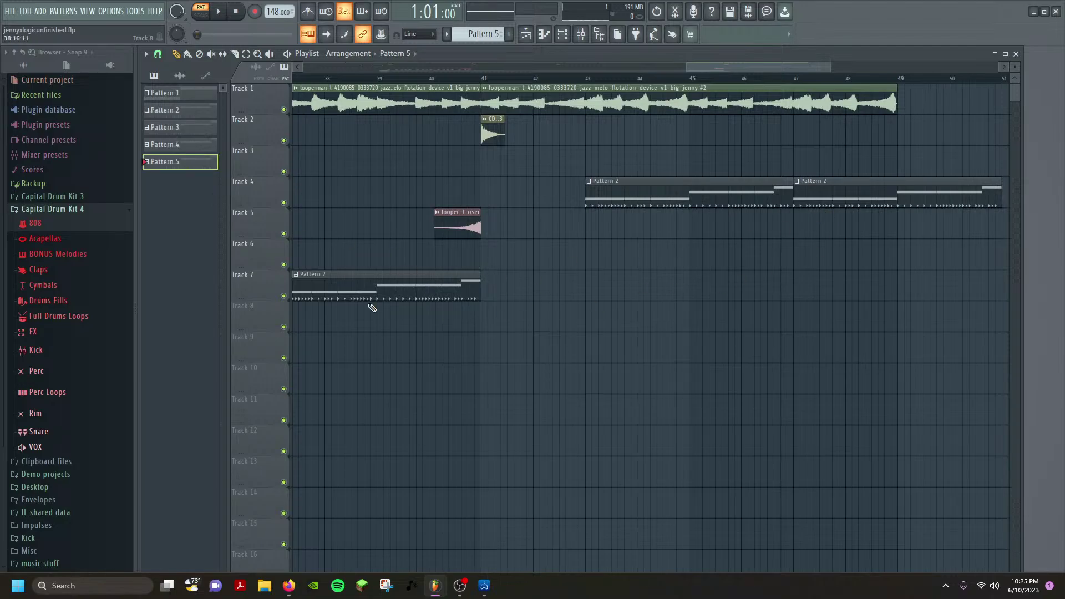
{"action": "scroll", "coordinate": [749, 254], "scroll_direction": "left", "scroll_amount": 10}
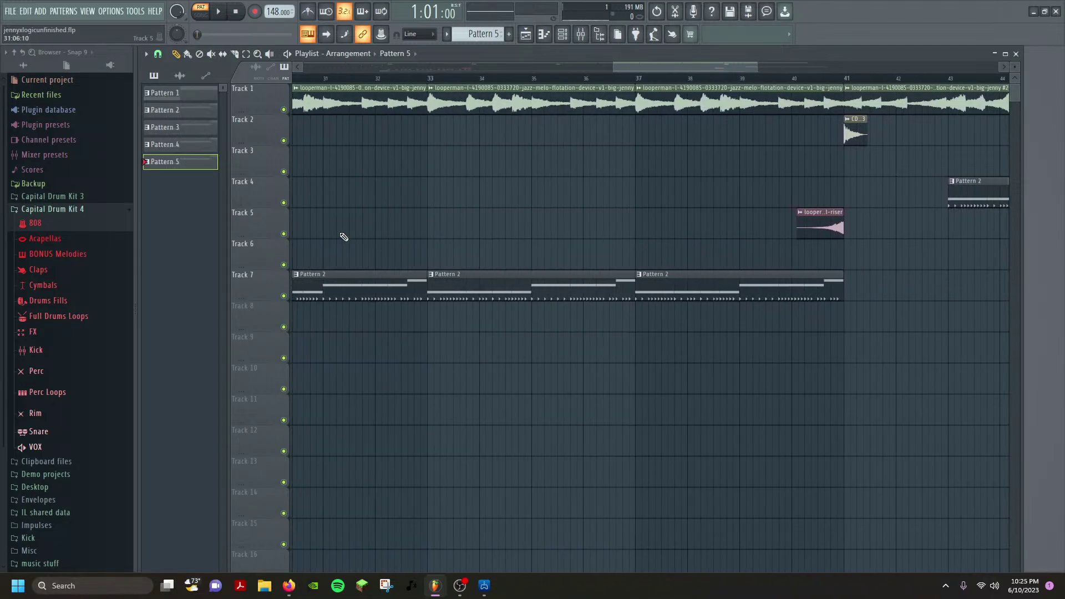
{"action": "scroll", "coordinate": [487, 242], "scroll_direction": "down", "scroll_amount": 5}
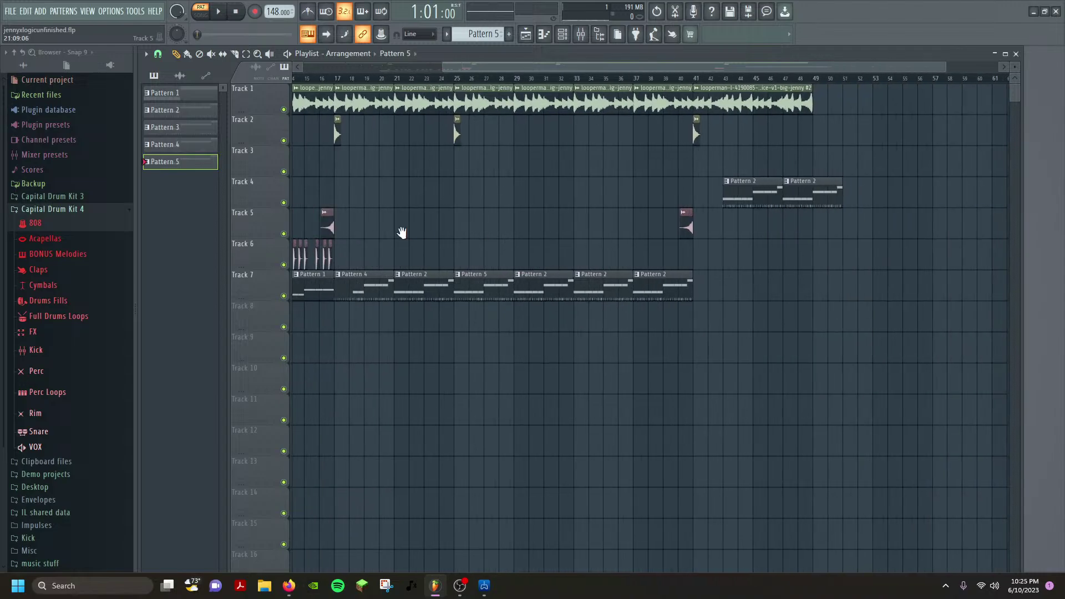
{"action": "scroll", "coordinate": [399, 231], "scroll_direction": "left", "scroll_amount": 3}
{"action": "double_click", "coordinate": [192, 146]}
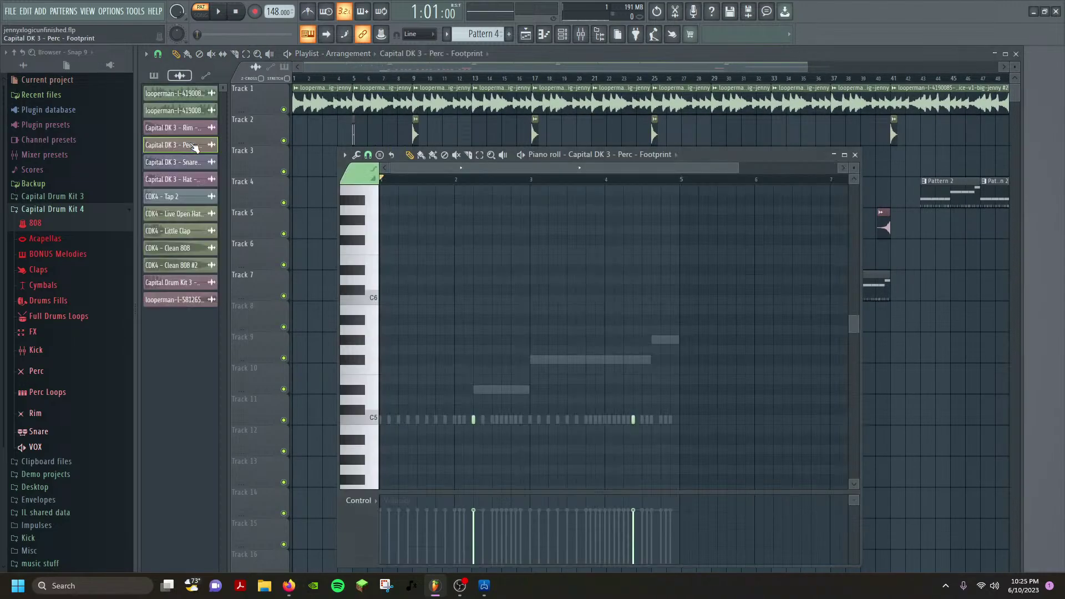
{"action": "left_click", "coordinate": [102, 18]}
{"action": "mouse_move", "coordinate": [88, 11]}
{"action": "left_click", "coordinate": [113, 61]}
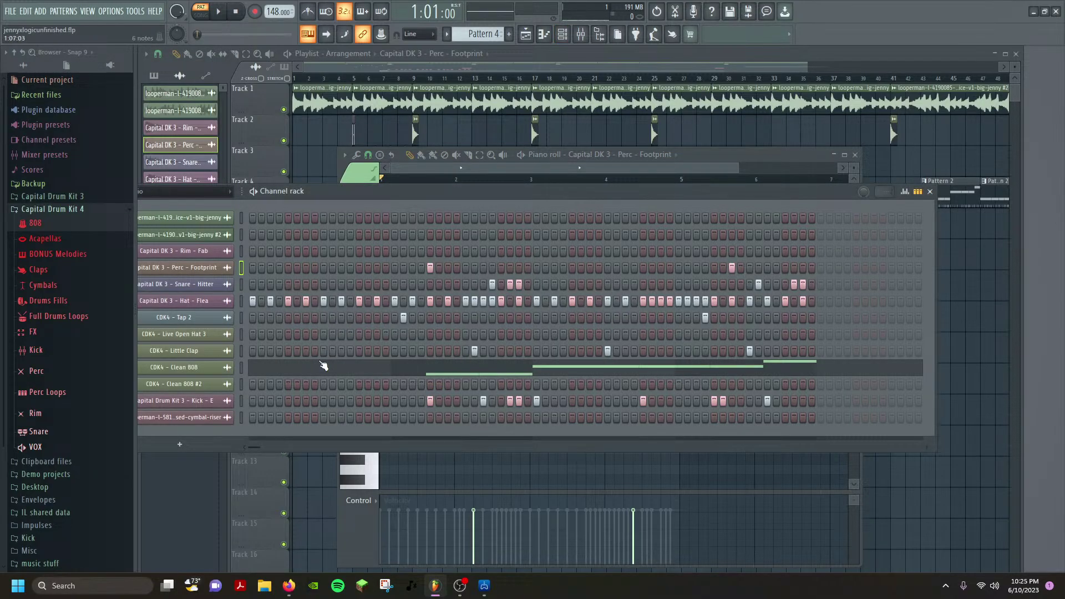
{"action": "left_click", "coordinate": [687, 318]}
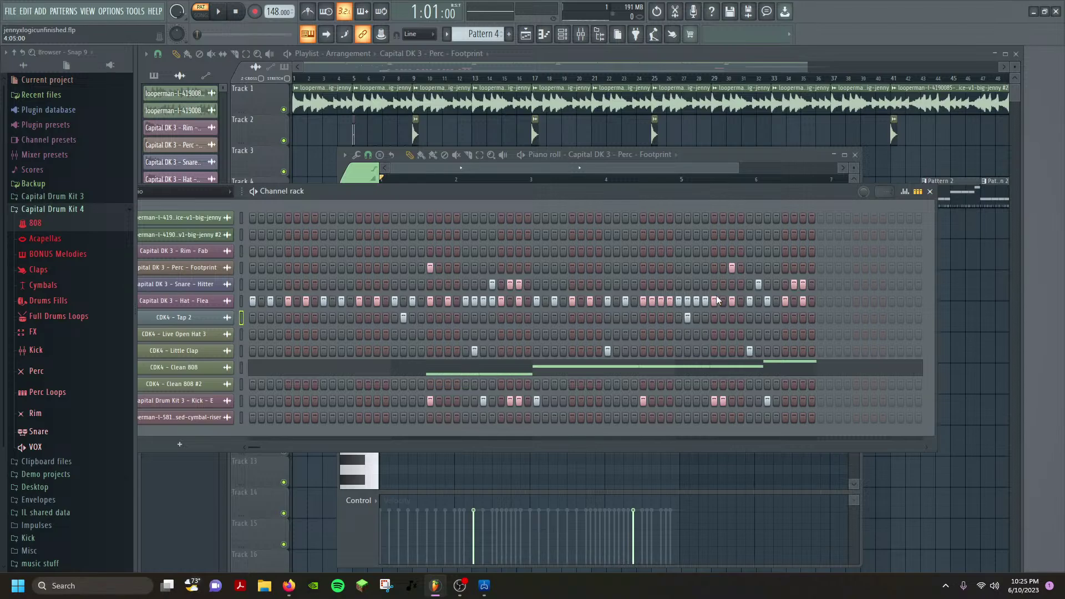
{"action": "left_click", "coordinate": [731, 268]}
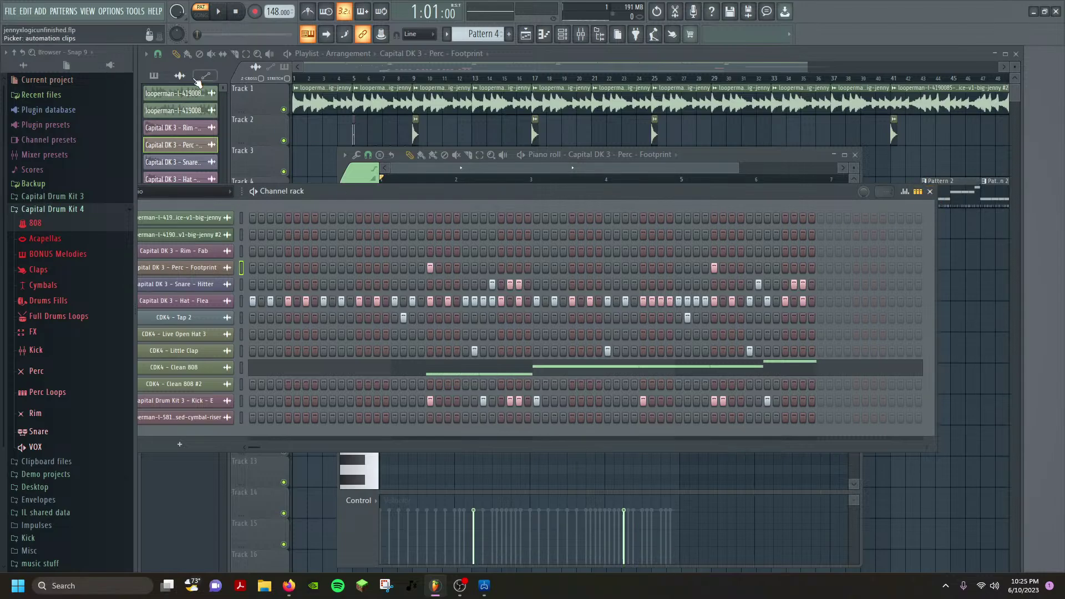
Move the second Tap 2 and Perc - Footprint hits of Pattern 5 two steps earlier and play the pattern.
{"action": "left_click", "coordinate": [154, 75]}
{"action": "left_click", "coordinate": [180, 163]}
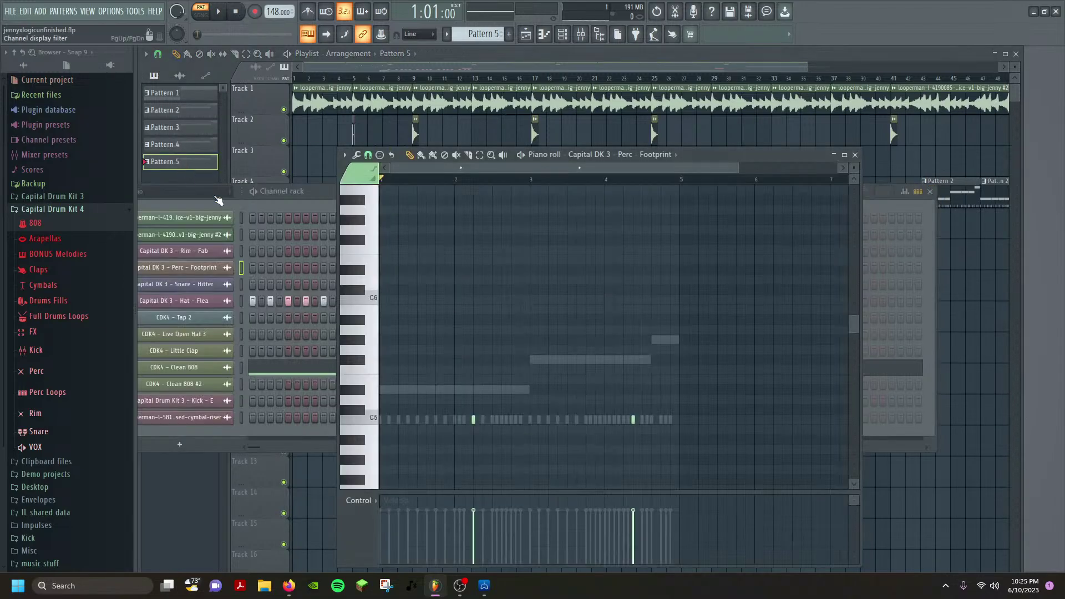
{"action": "left_click", "coordinate": [255, 207]}
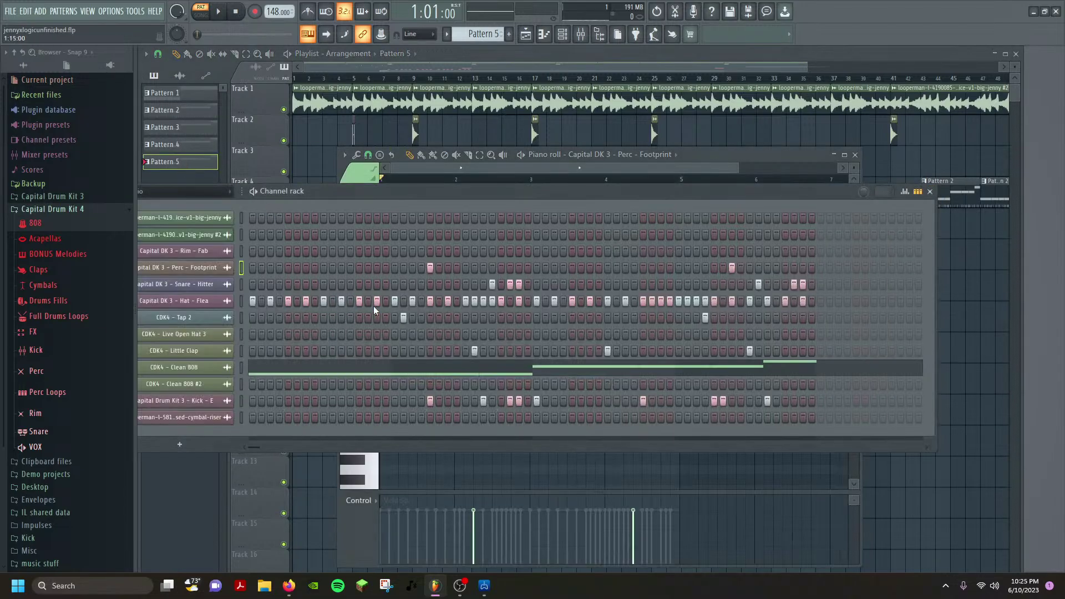
{"action": "left_click", "coordinate": [732, 269]}
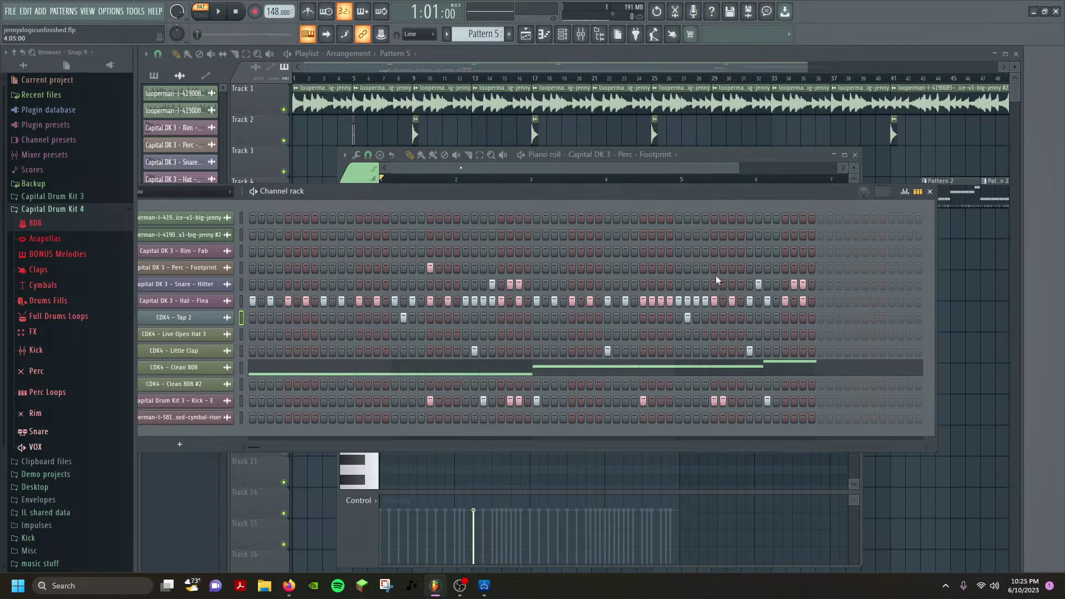
{"action": "key", "text": "space"}
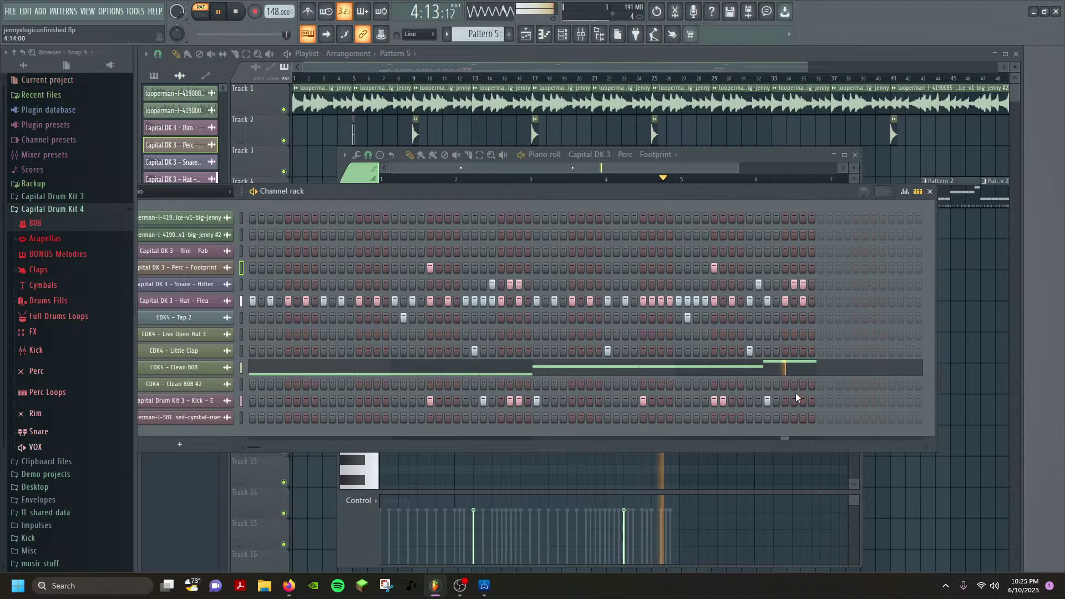
{"action": "key", "text": "space"}
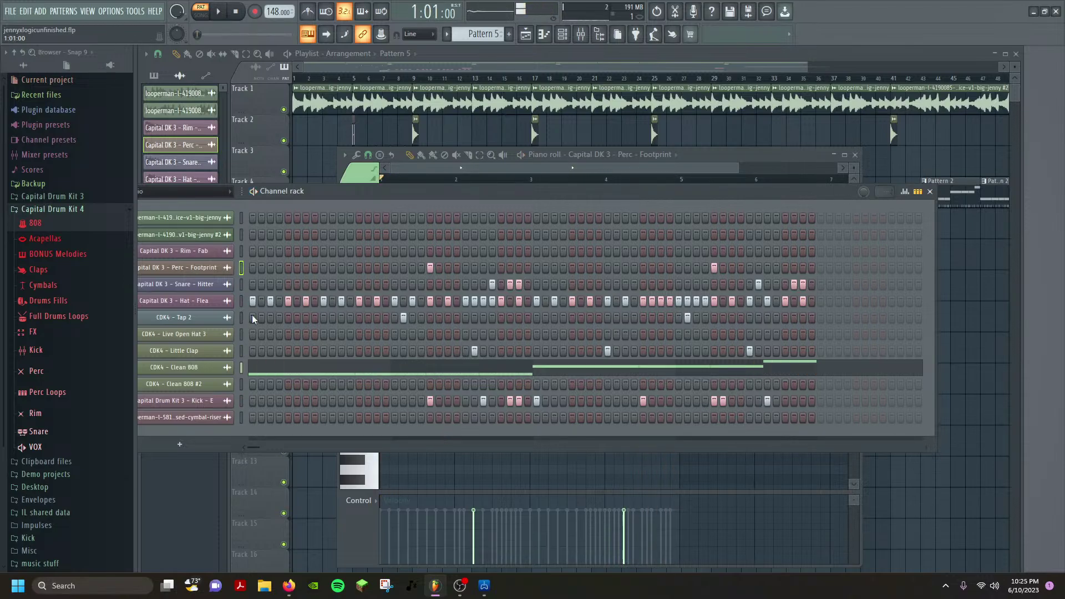
Add kick hits on steps 1 and 13 of Pattern 5, play it, and return to the playlist.
{"action": "left_click", "coordinate": [252, 401]}
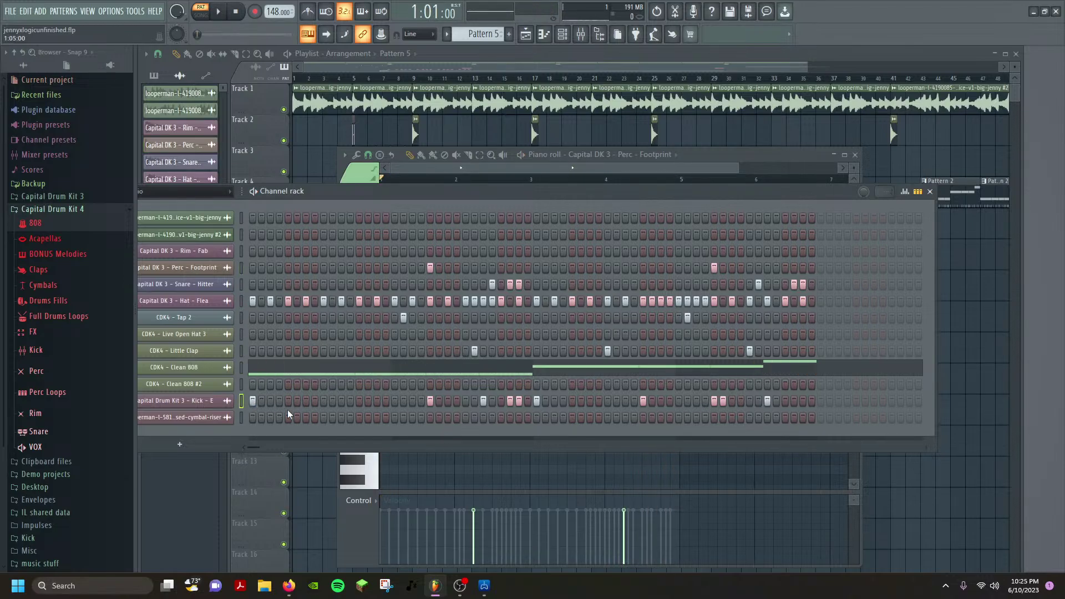
{"action": "left_click", "coordinate": [357, 400]}
{"action": "key", "text": "space"}
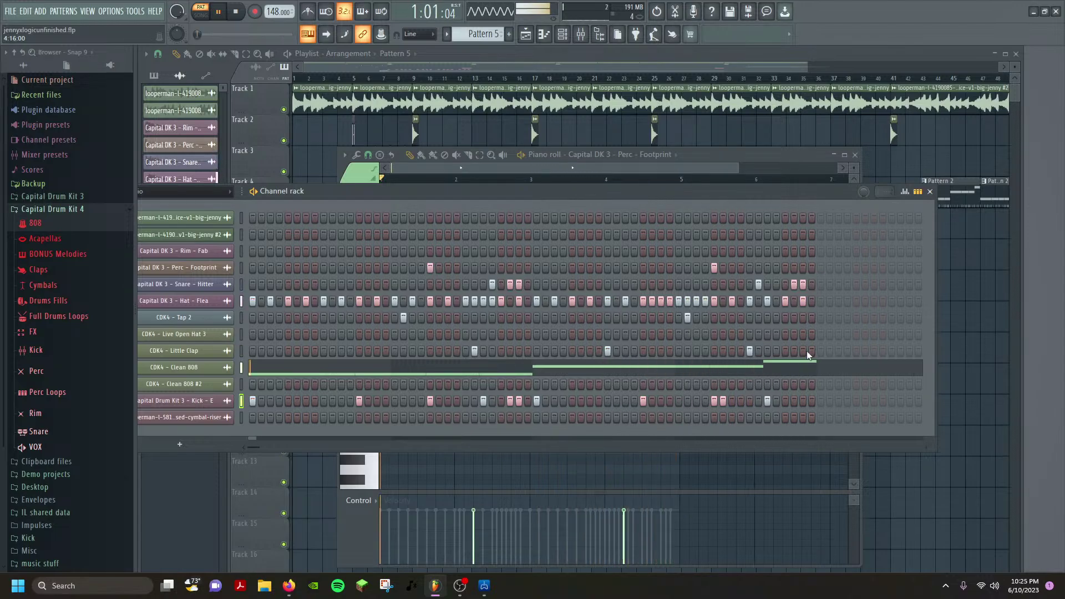
{"action": "left_click", "coordinate": [930, 192]}
{"action": "left_click", "coordinate": [833, 155]}
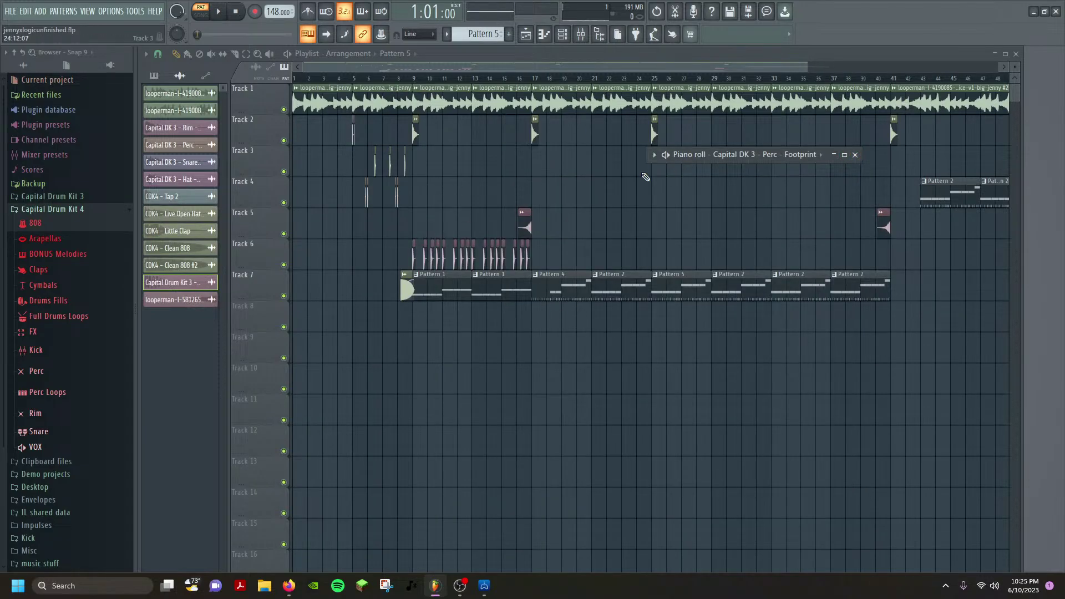
Play the arrangement from 23:08:00 through the Pattern 2 clips on Track 4 to review the edited drums.
{"action": "left_click", "coordinate": [638, 88]}
{"action": "key", "text": "space"}
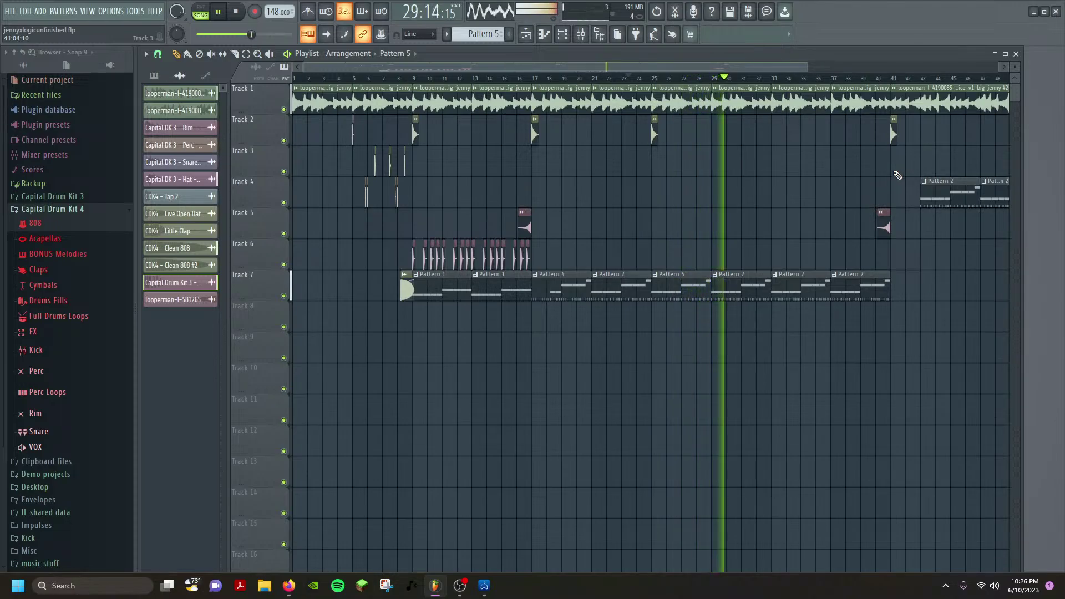
{"action": "scroll", "coordinate": [750, 385], "scroll_direction": "right", "scroll_amount": 5}
{"action": "scroll", "coordinate": [738, 388], "scroll_direction": "right", "scroll_amount": 3}
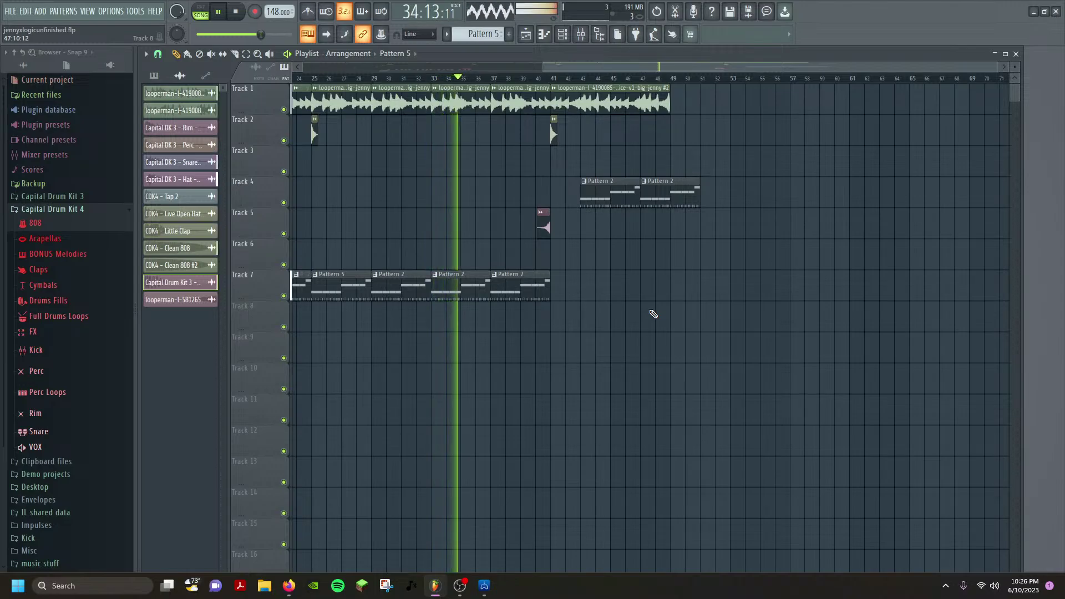
{"action": "scroll", "coordinate": [655, 315], "scroll_direction": "left", "scroll_amount": 5}
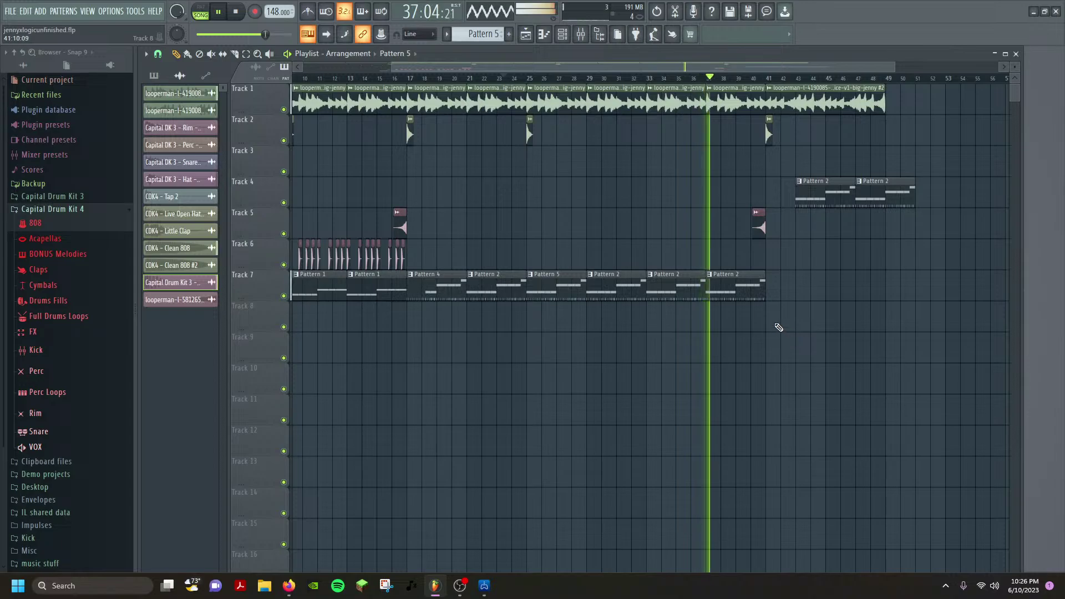
{"action": "scroll", "coordinate": [804, 317], "scroll_direction": "right", "scroll_amount": 5}
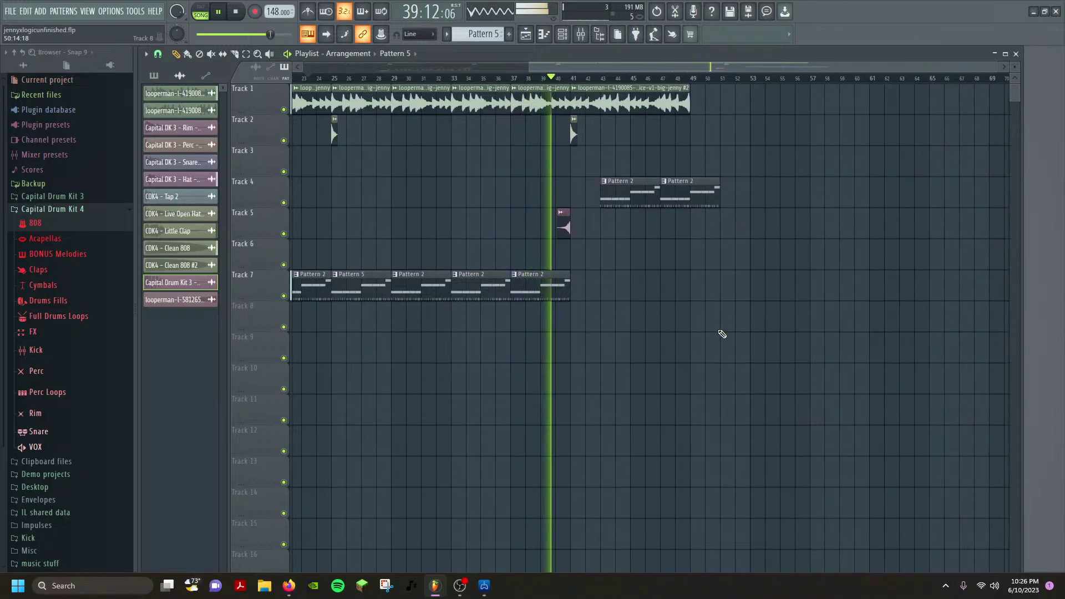
{"action": "scroll", "coordinate": [642, 340], "scroll_direction": "right", "scroll_amount": 2}
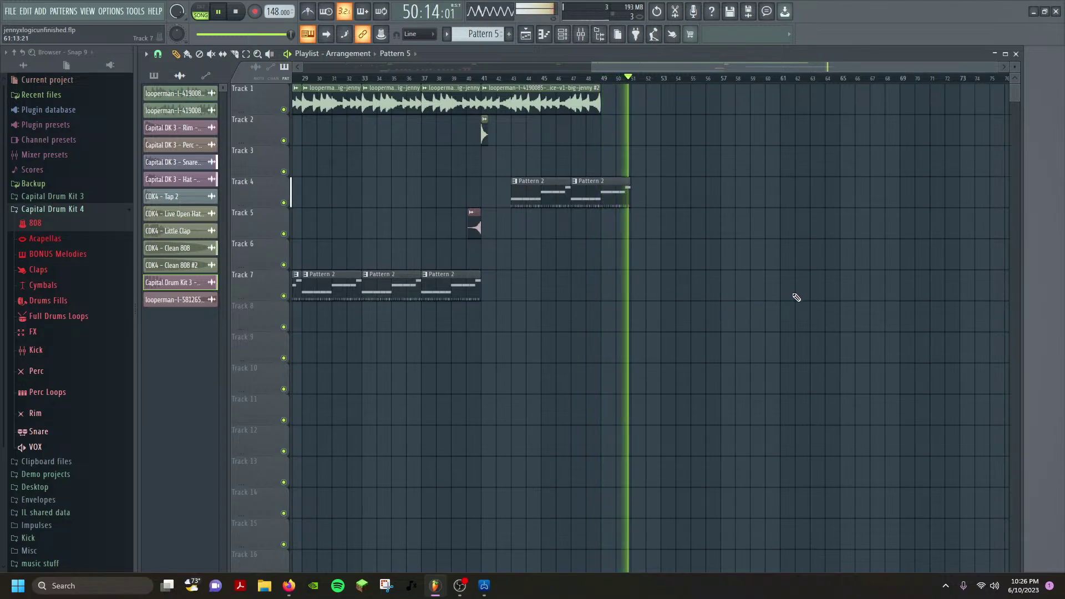
Add the reversed melody loop on Track 1 at bar 49 and Pattern 2 on Track 4 at bar 51, and play from bar 40.
{"action": "left_click", "coordinate": [539, 102]}
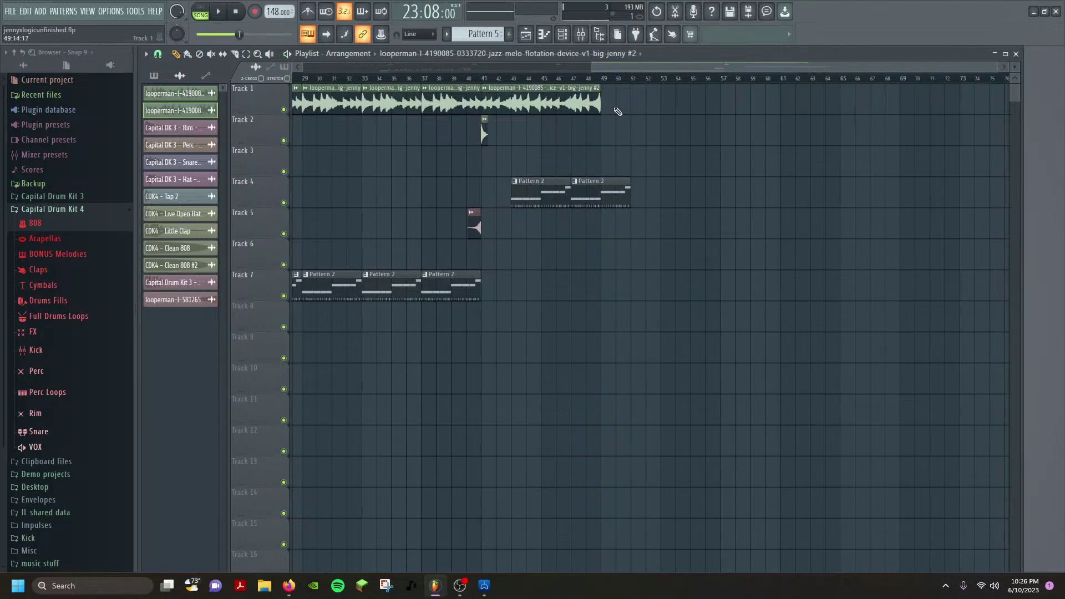
{"action": "left_click", "coordinate": [614, 105]}
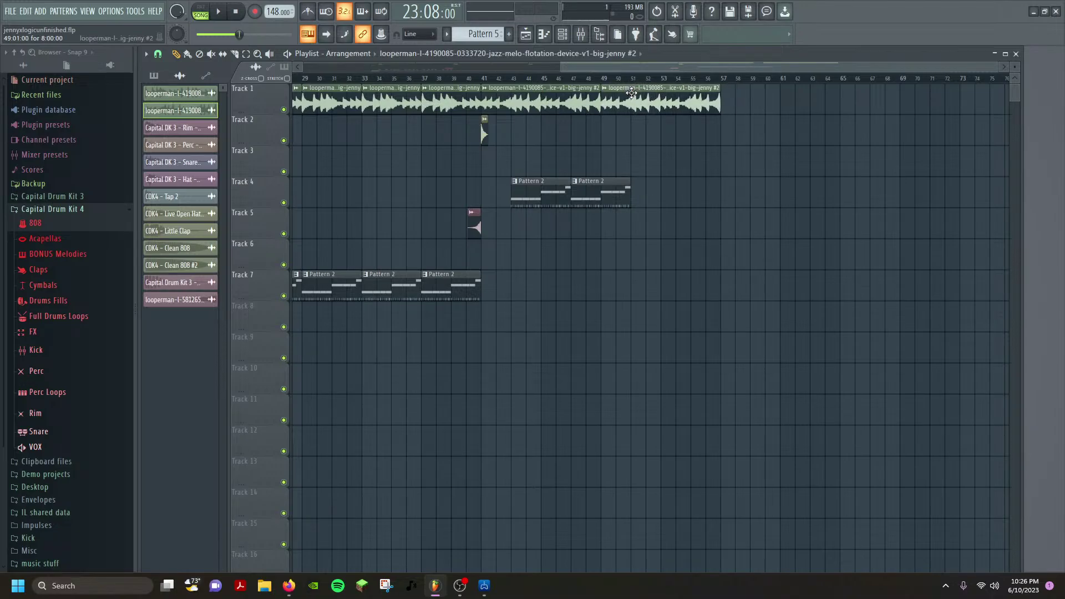
{"action": "left_click", "coordinate": [591, 198]}
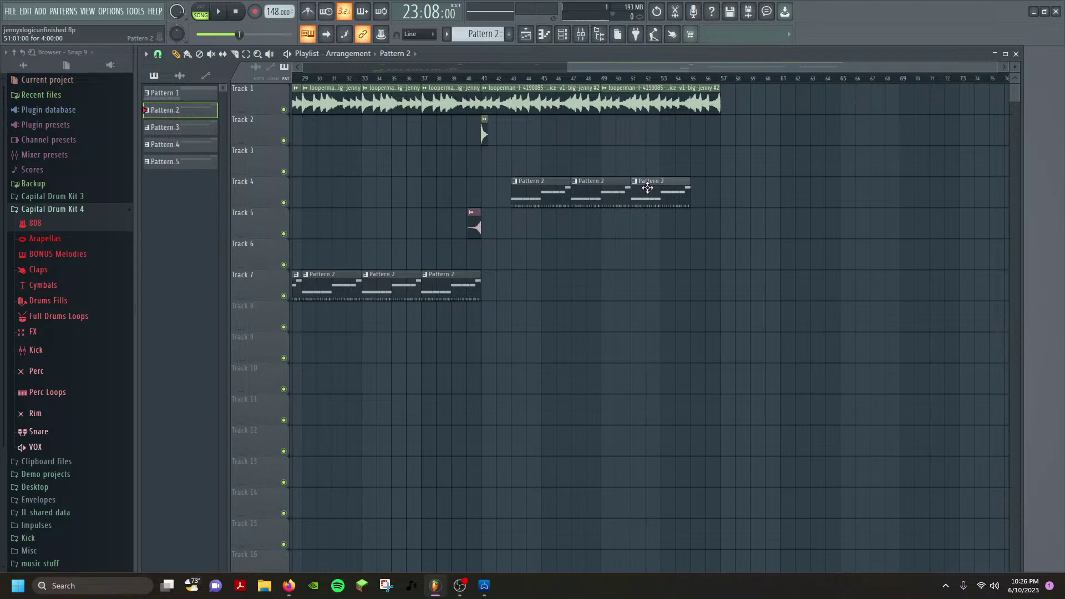
{"action": "scroll", "coordinate": [648, 187], "scroll_direction": "up", "scroll_amount": 3}
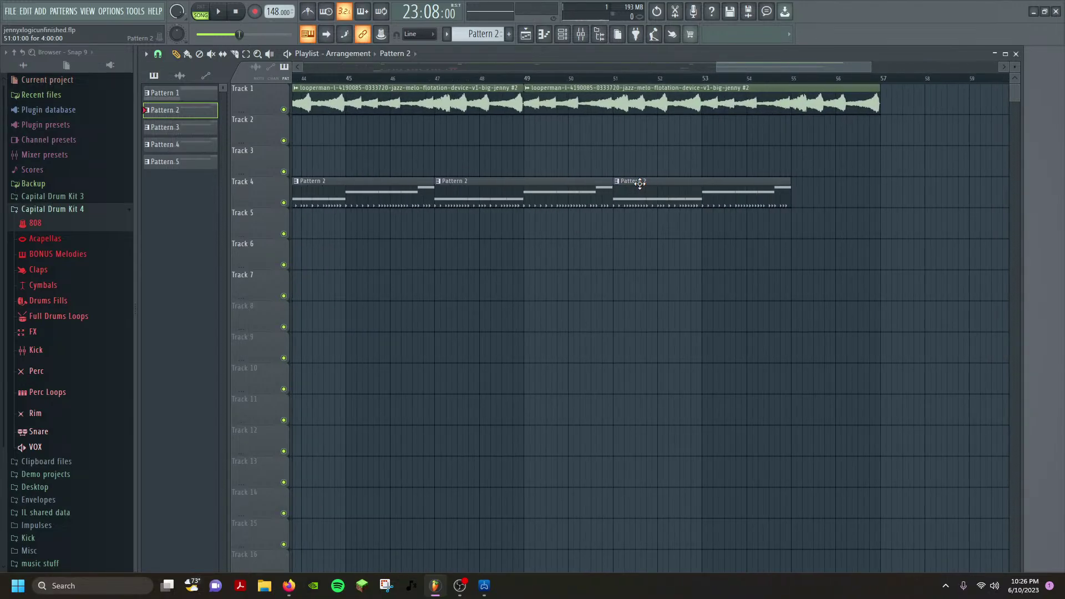
{"action": "scroll", "coordinate": [404, 130], "scroll_direction": "down", "scroll_amount": 4}
{"action": "key", "text": "space"}
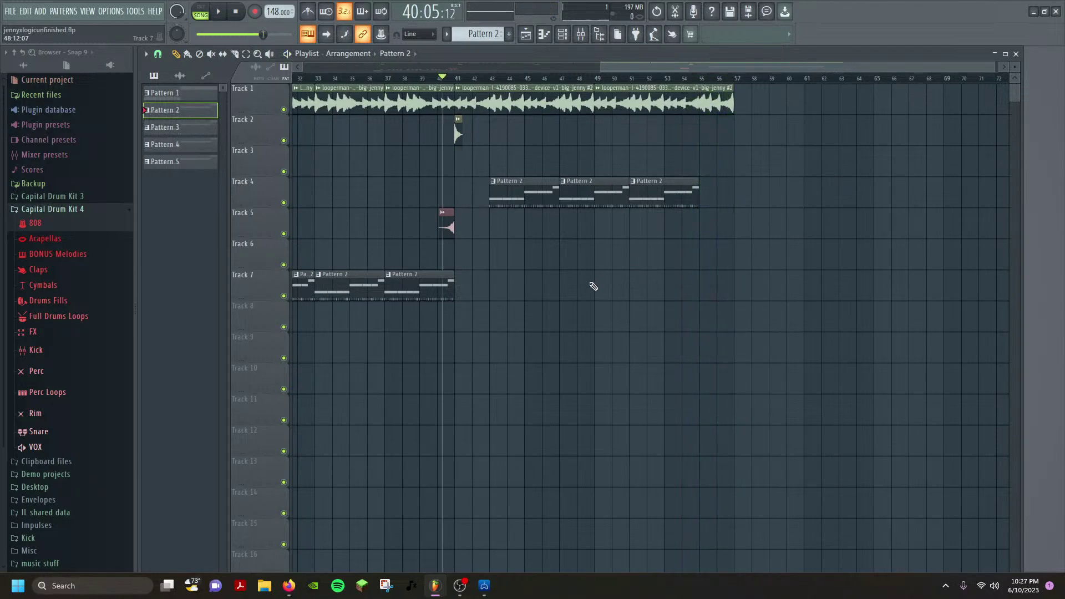
Play the whole arrangement from bar 1 to review the intro, transitions and drum patterns.
{"action": "scroll", "coordinate": [593, 286], "scroll_direction": "down", "scroll_amount": 1}
{"action": "scroll", "coordinate": [590, 275], "scroll_direction": "down", "scroll_amount": 4, "text": "ctrl"}
{"action": "scroll", "coordinate": [611, 336], "scroll_direction": "up", "scroll_amount": 1}
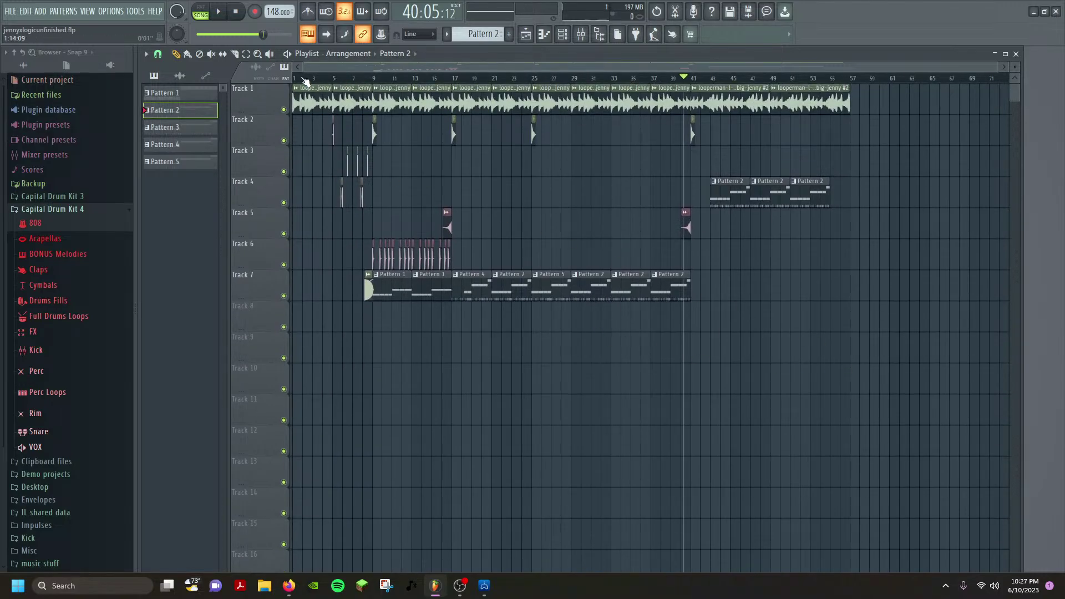
{"action": "scroll", "coordinate": [340, 244], "scroll_direction": "up", "scroll_amount": 6, "text": "ctrl"}
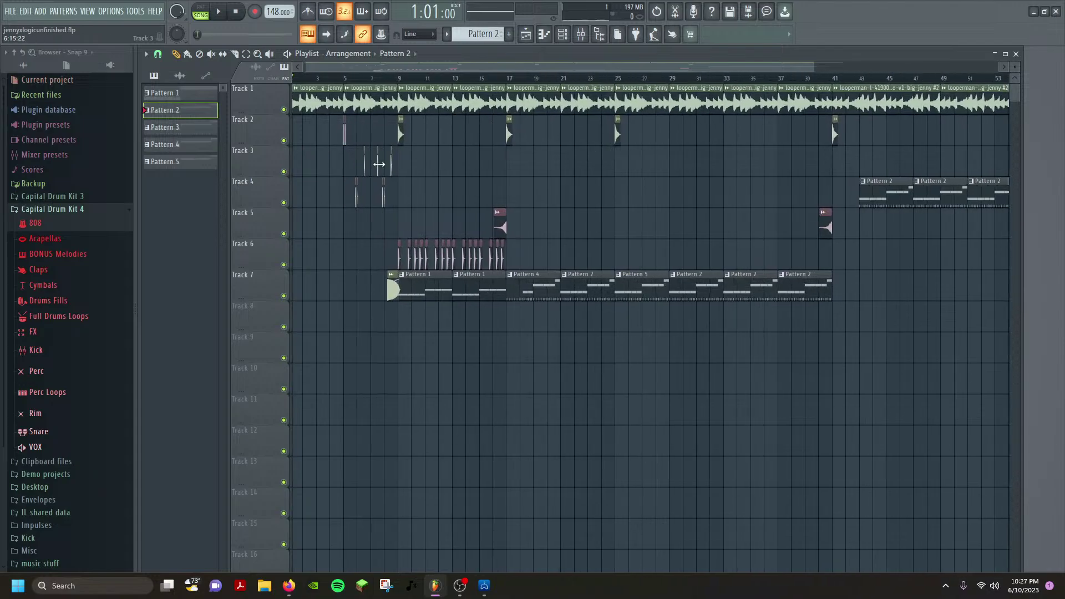
{"action": "scroll", "coordinate": [438, 155], "scroll_direction": "left", "scroll_amount": 1}
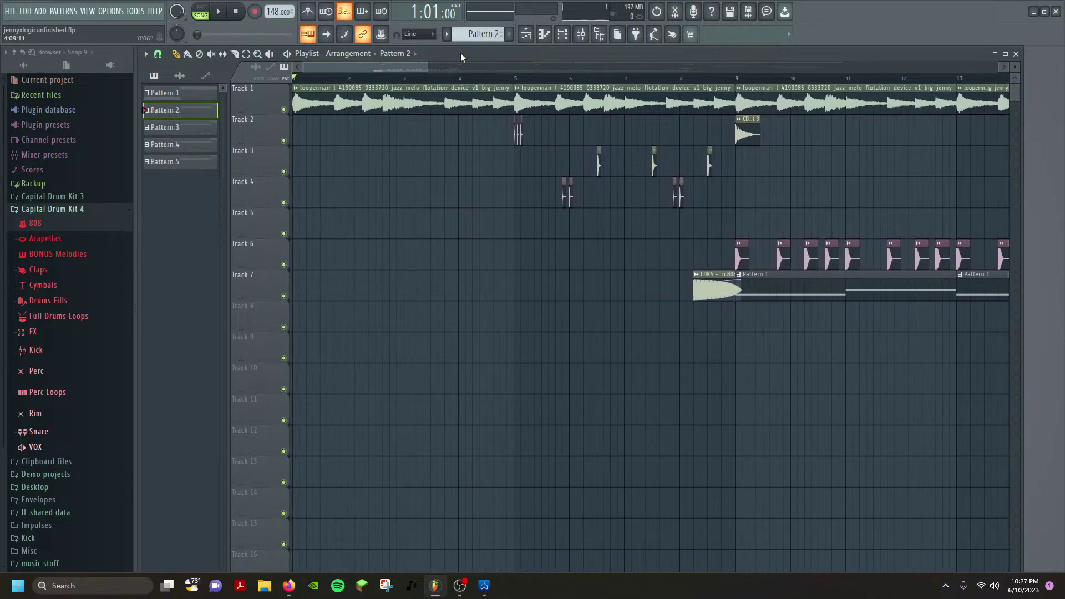
{"action": "key", "text": "space"}
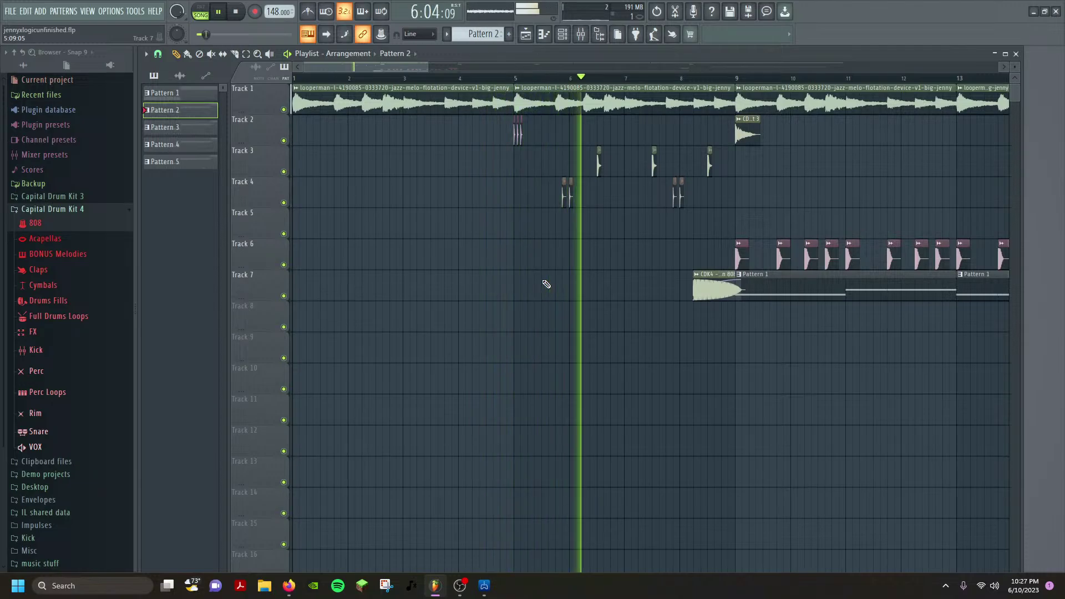
{"action": "scroll", "coordinate": [587, 382], "scroll_direction": "down", "scroll_amount": 1}
{"action": "scroll", "coordinate": [587, 383], "scroll_direction": "up", "scroll_amount": 2}
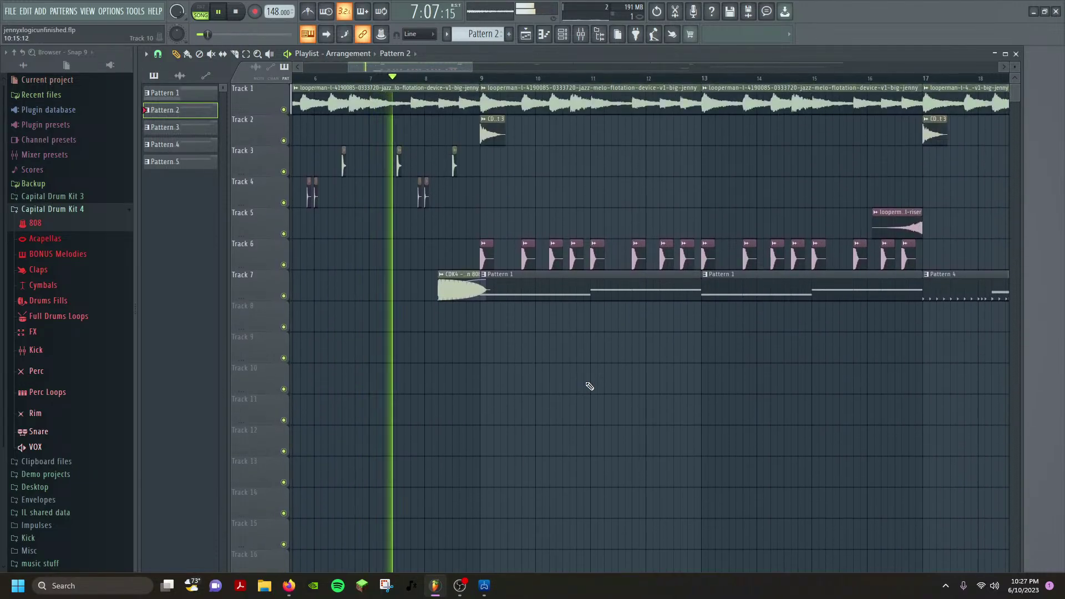
{"action": "scroll", "coordinate": [594, 385], "scroll_direction": "down", "scroll_amount": 2}
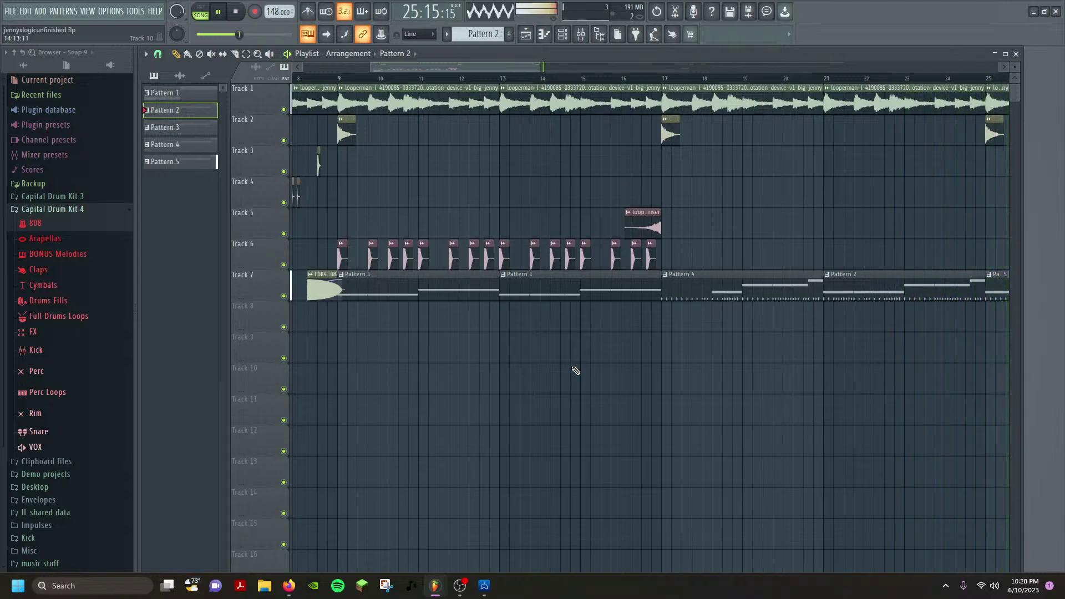
Follow the arrangement's playback from bar 25 through the reversed-loop section to bar 56, and stop it there.
{"action": "scroll", "coordinate": [705, 386], "scroll_direction": "down", "scroll_amount": 1}
{"action": "scroll", "coordinate": [733, 374], "scroll_direction": "down", "scroll_amount": 5}
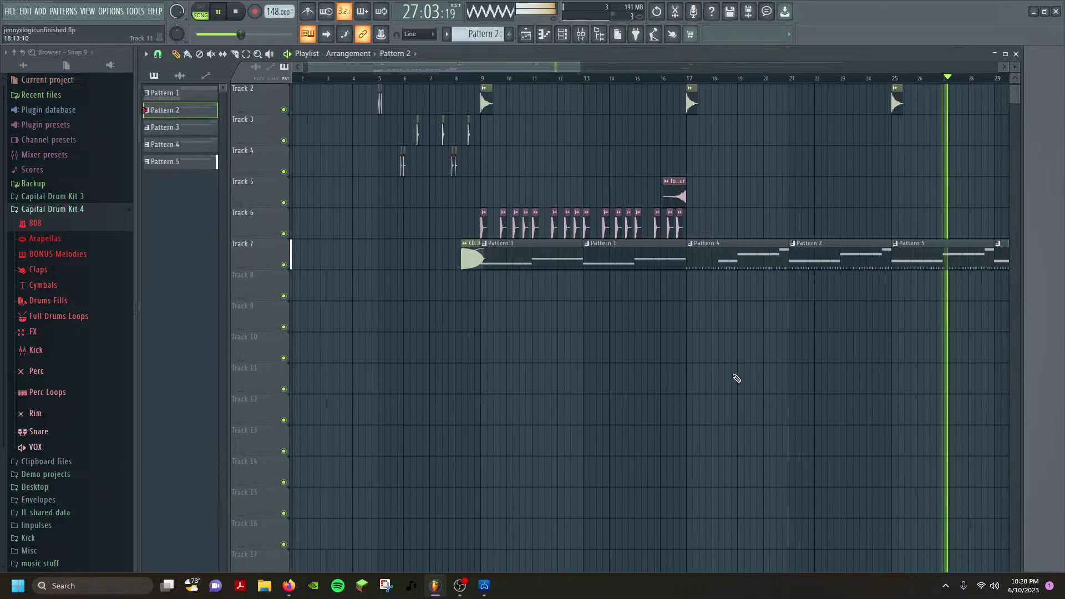
{"action": "left_click_drag", "start_coordinate": [777, 366], "coordinate": [494, 408]}
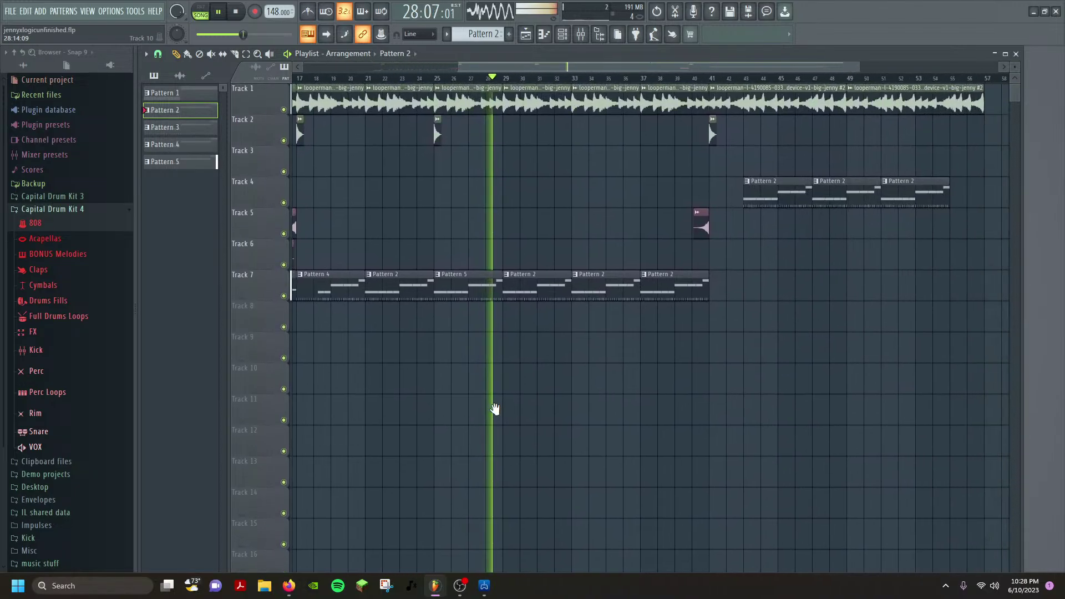
{"action": "left_click_drag", "start_coordinate": [613, 392], "coordinate": [538, 419]}
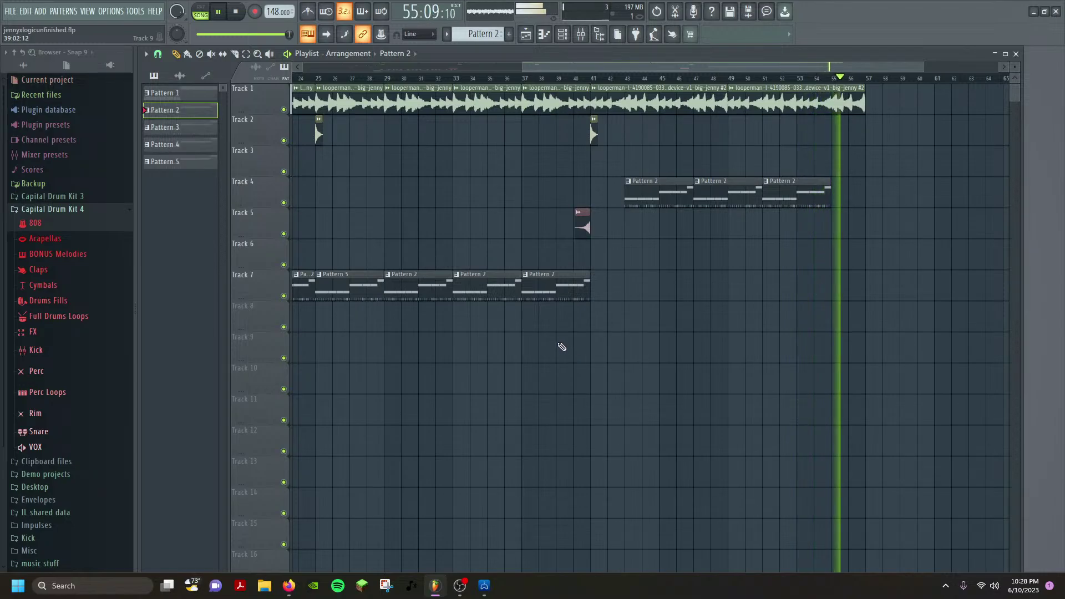
{"action": "scroll", "coordinate": [746, 90], "scroll_direction": "up", "scroll_amount": 4, "text": "ctrl"}
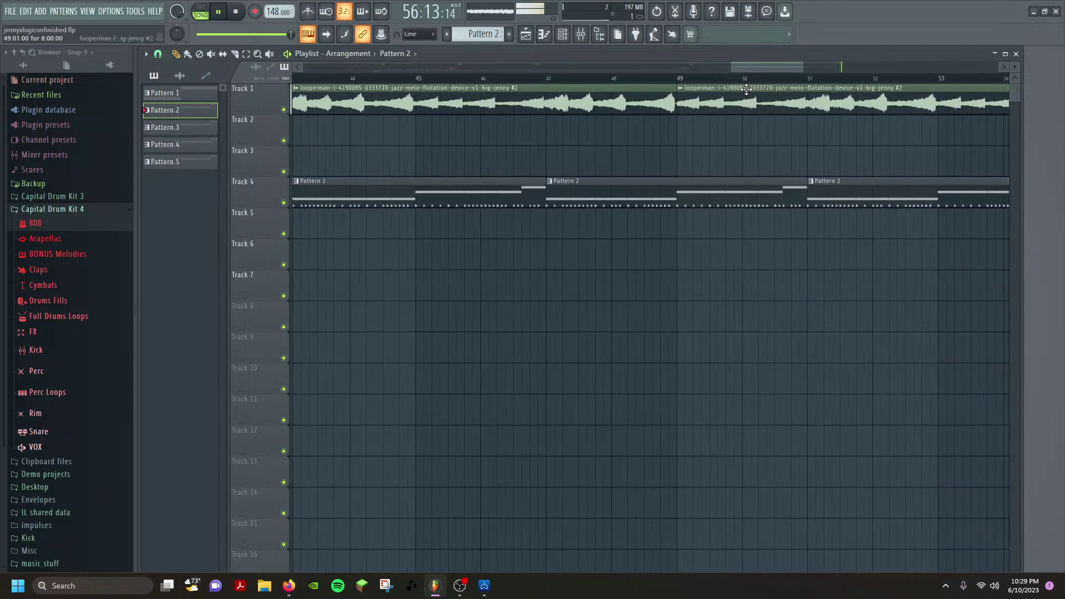
{"action": "scroll", "coordinate": [607, 122], "scroll_direction": "up", "scroll_amount": 3, "text": "ctrl"}
{"action": "key", "text": "space"}
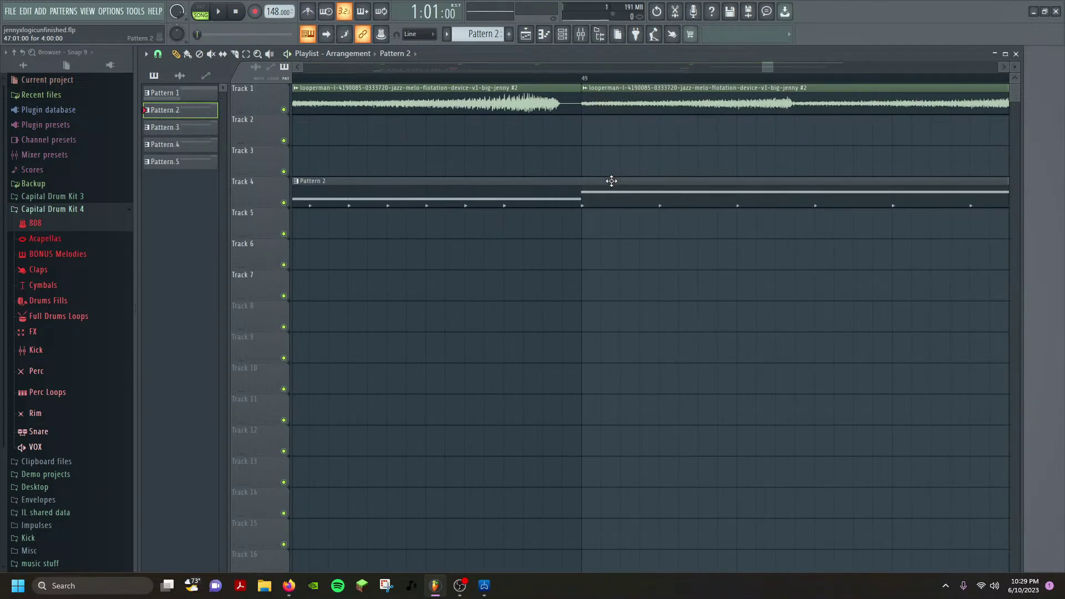
Play the join between the two reversed melody clips at bar 49 on Track 1, starting from 48:12:12 and 48:14:12.
{"action": "left_click", "coordinate": [408, 77]}
{"action": "key", "text": "space"}
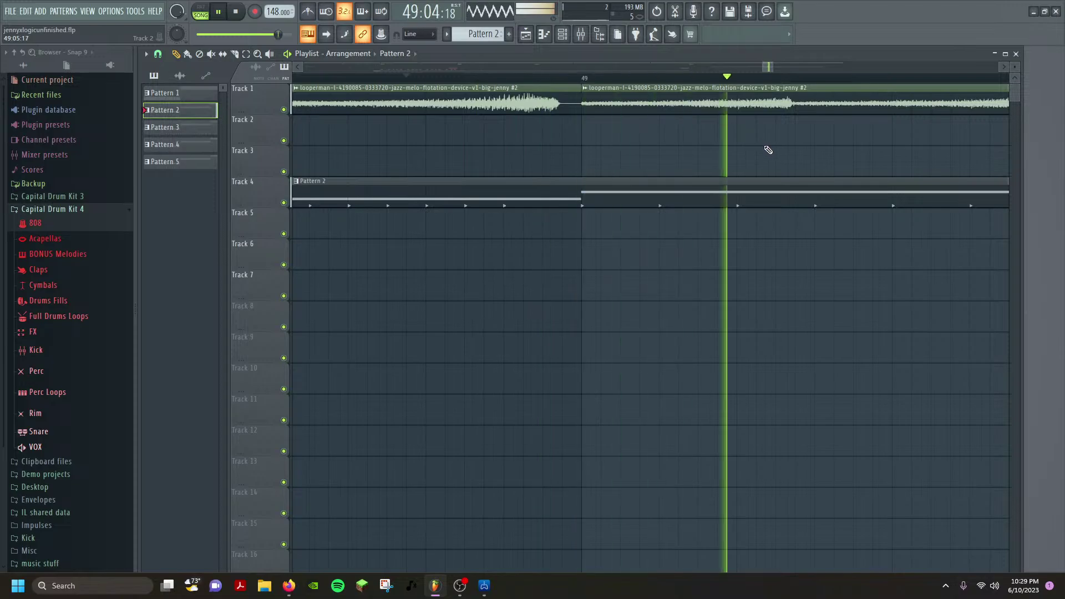
{"action": "key", "text": "space"}
{"action": "scroll", "coordinate": [548, 99], "scroll_direction": "down", "scroll_amount": 5, "text": "ctrl"}
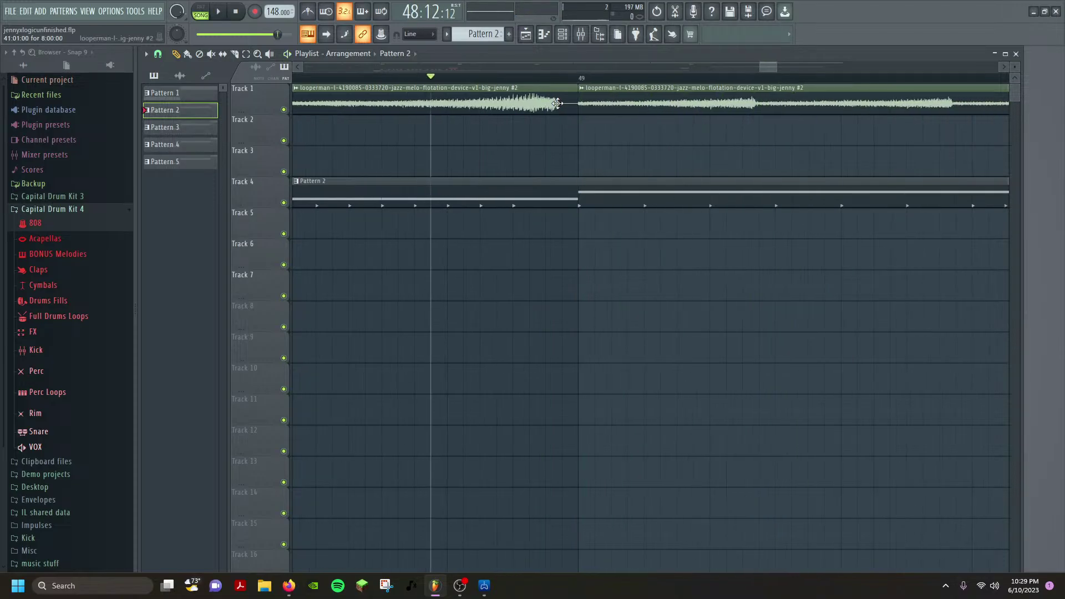
{"action": "scroll", "coordinate": [555, 104], "scroll_direction": "up", "scroll_amount": 5, "text": "ctrl"}
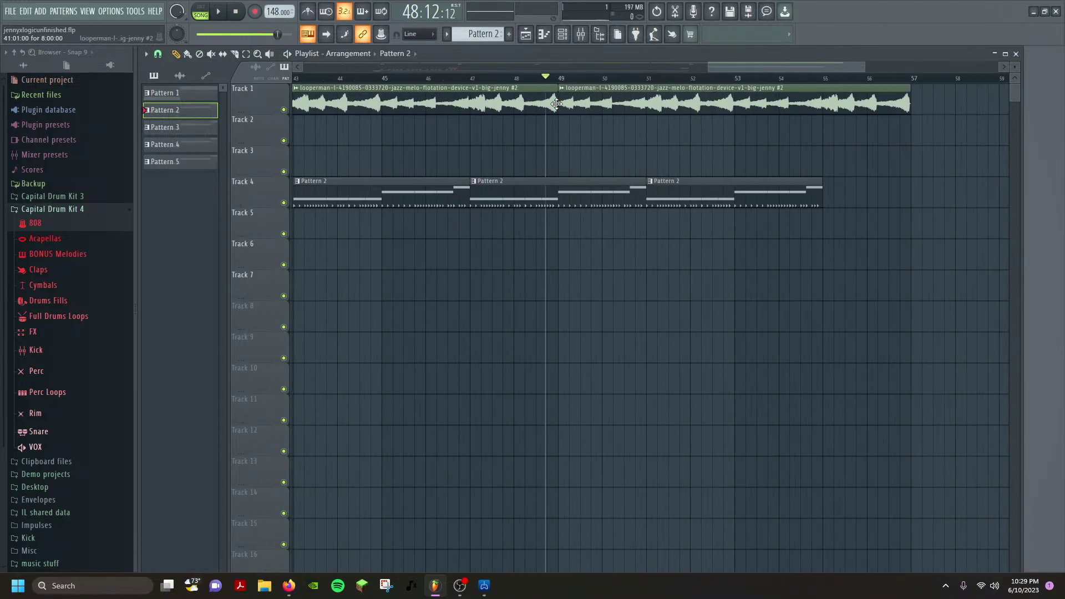
{"action": "scroll", "coordinate": [556, 104], "scroll_direction": "up", "scroll_amount": 3, "text": "ctrl"}
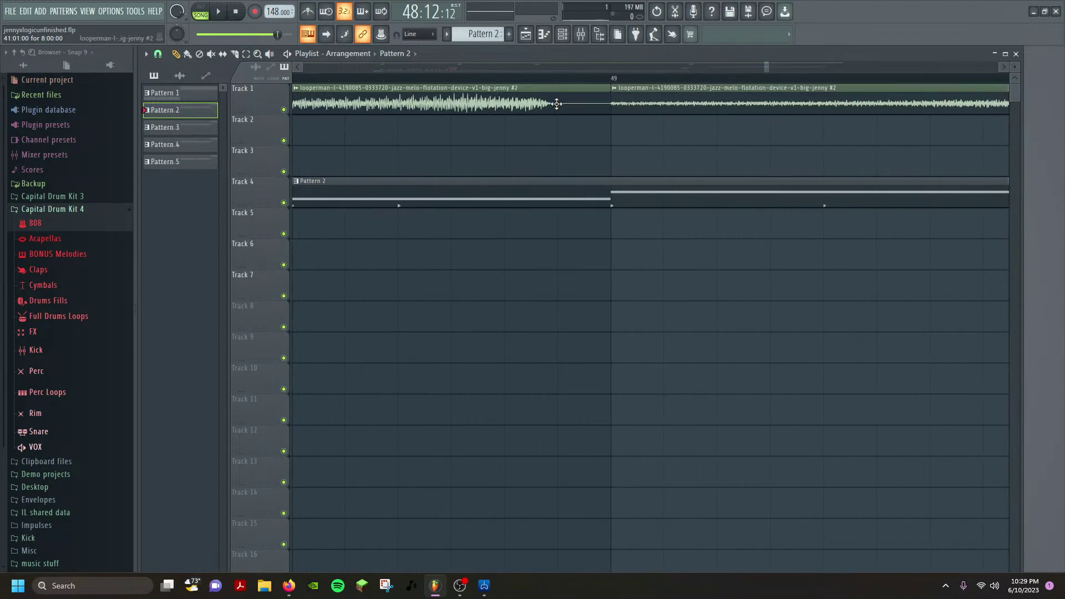
{"action": "left_click", "coordinate": [564, 97]}
{"action": "key", "text": "space"}
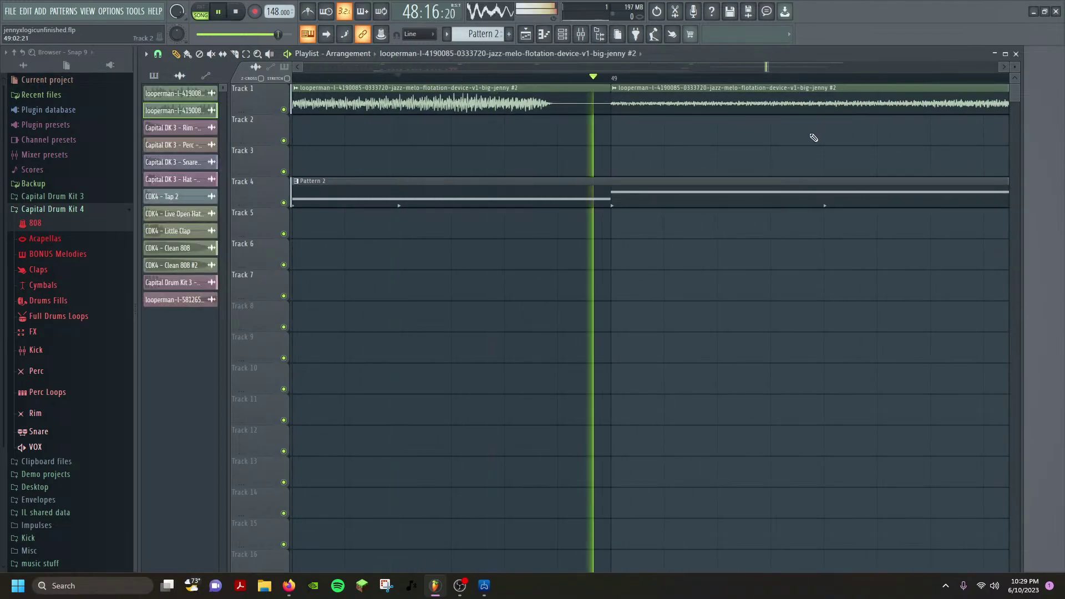
{"action": "key", "text": "space"}
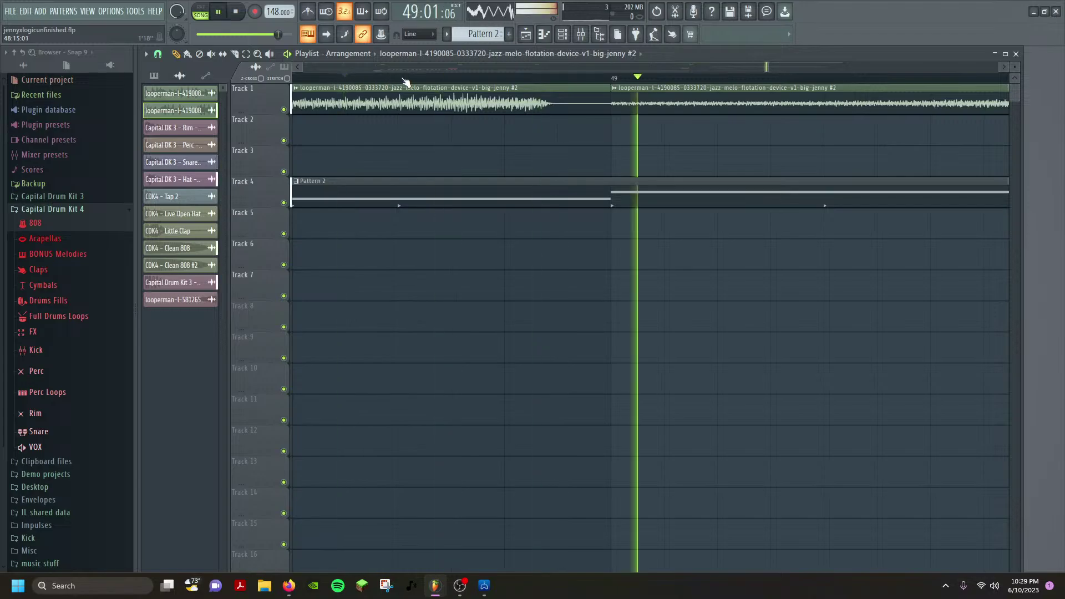
{"action": "key", "text": "space"}
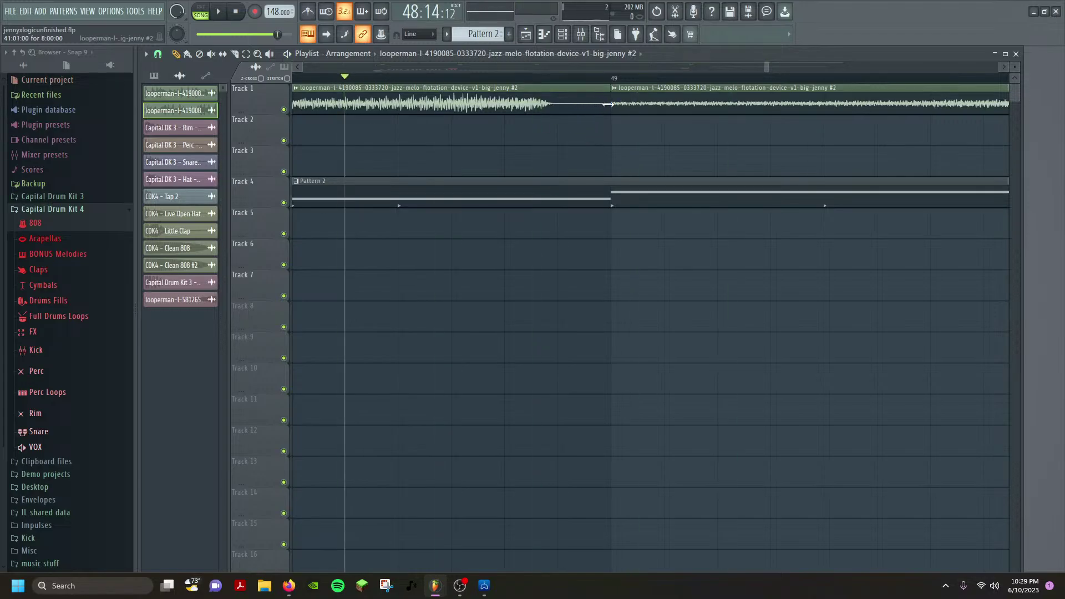
Play the reversed melody section from bar 41 into the first Pattern 2 clip on Track 4.
{"action": "scroll", "coordinate": [596, 107], "scroll_direction": "down", "scroll_amount": 10}
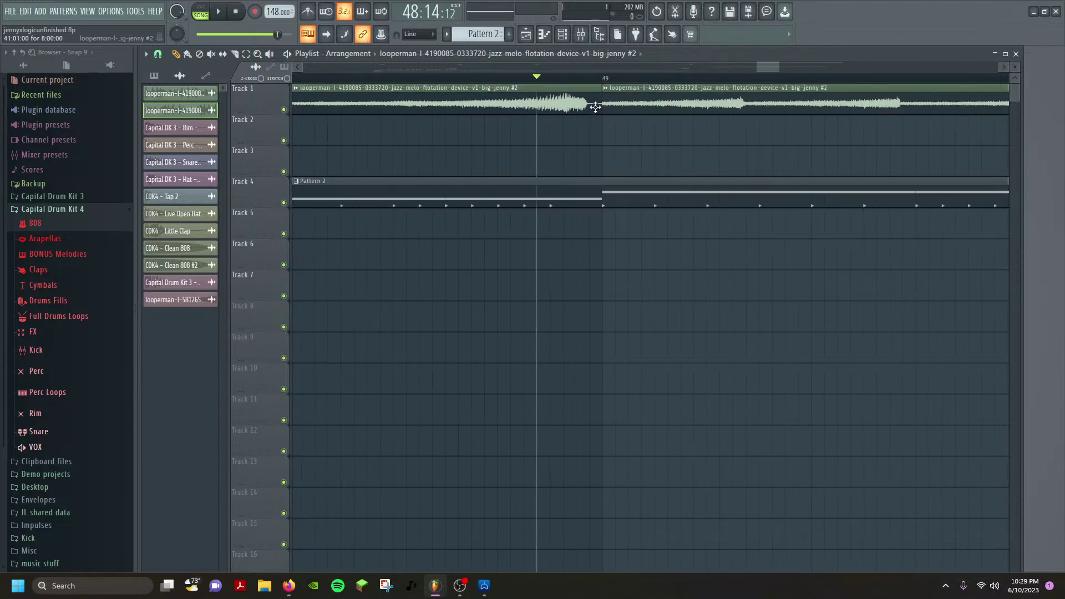
{"action": "scroll", "coordinate": [597, 107], "scroll_direction": "down", "scroll_amount": 8}
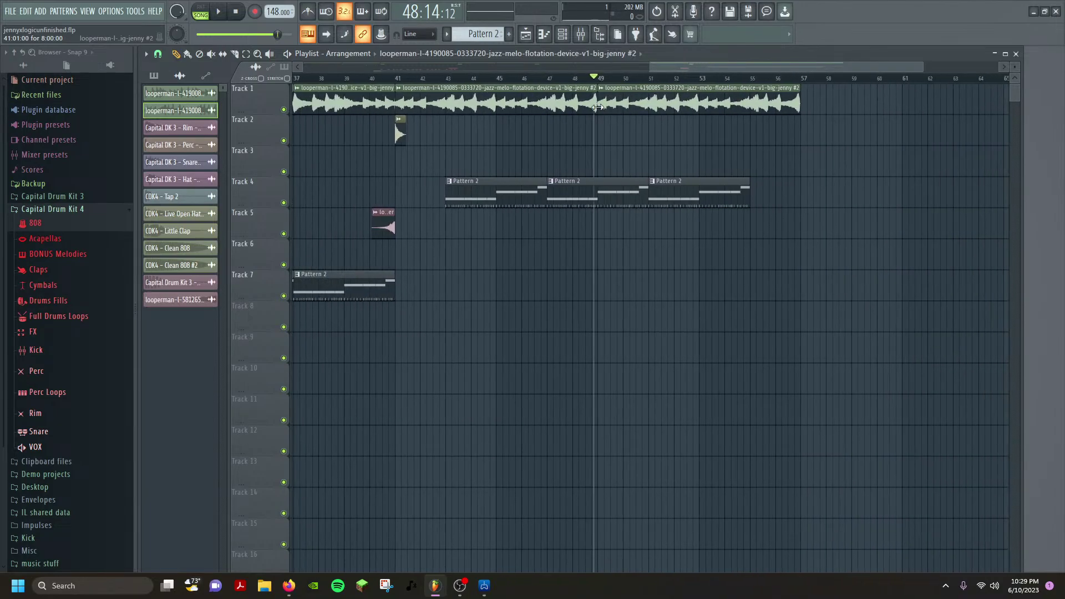
{"action": "scroll", "coordinate": [762, 150], "scroll_direction": "up", "scroll_amount": 3}
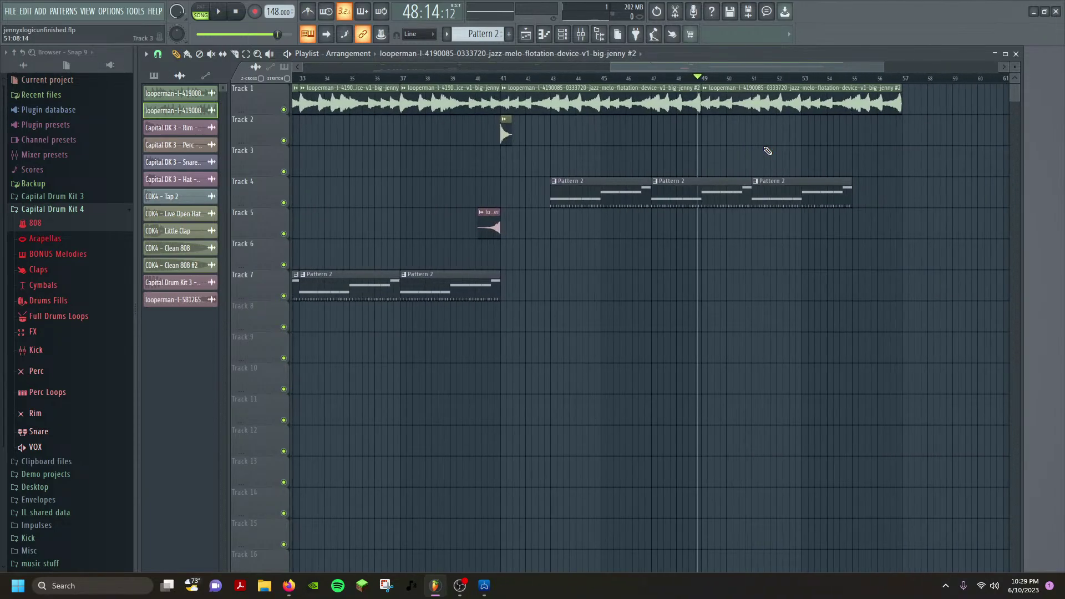
{"action": "scroll", "coordinate": [438, 76], "scroll_direction": "up", "scroll_amount": 4}
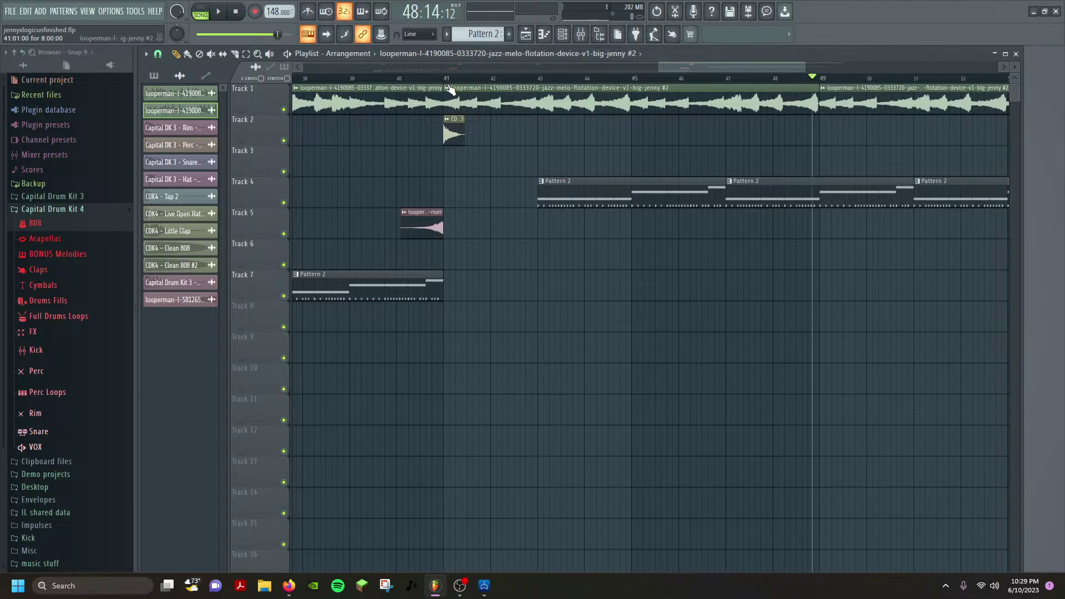
{"action": "key", "text": "space"}
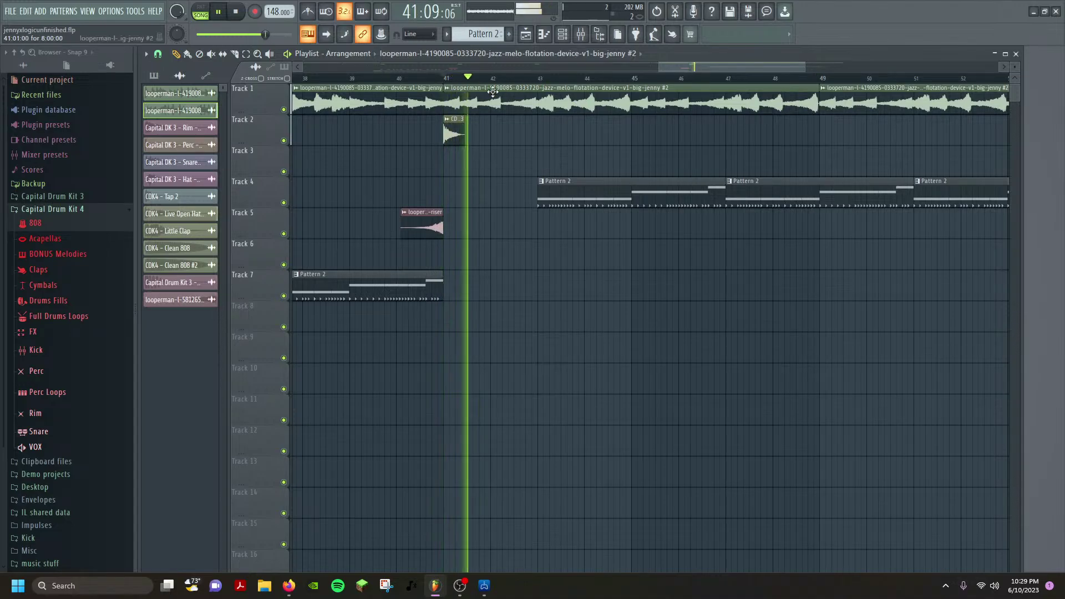
{"action": "scroll", "coordinate": [446, 83], "scroll_direction": "up", "scroll_amount": 6}
{"action": "scroll", "coordinate": [501, 119], "scroll_direction": "down", "scroll_amount": 5}
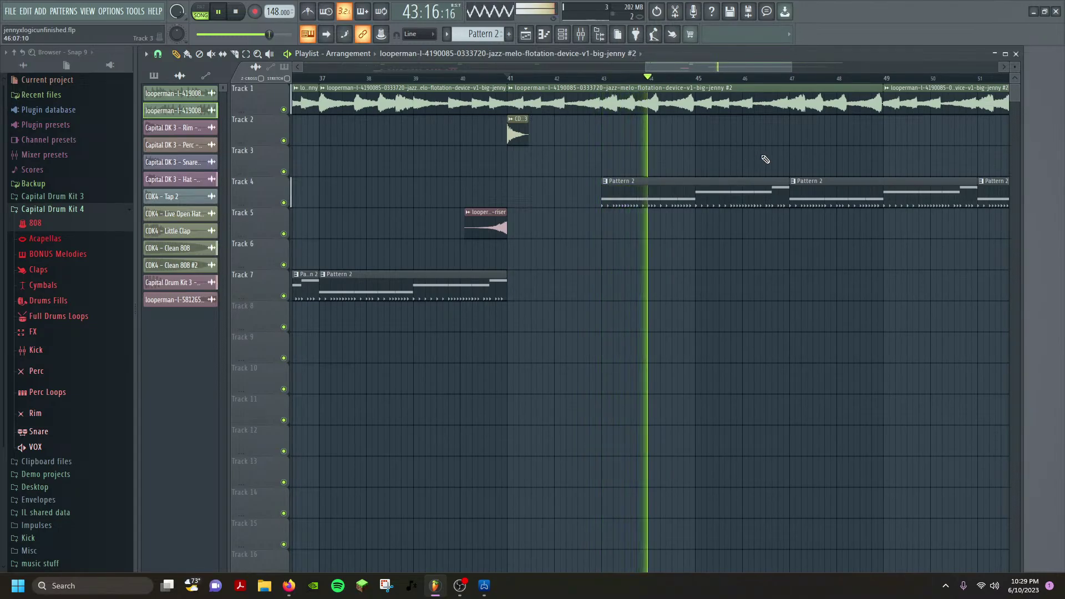
{"action": "key", "text": "space"}
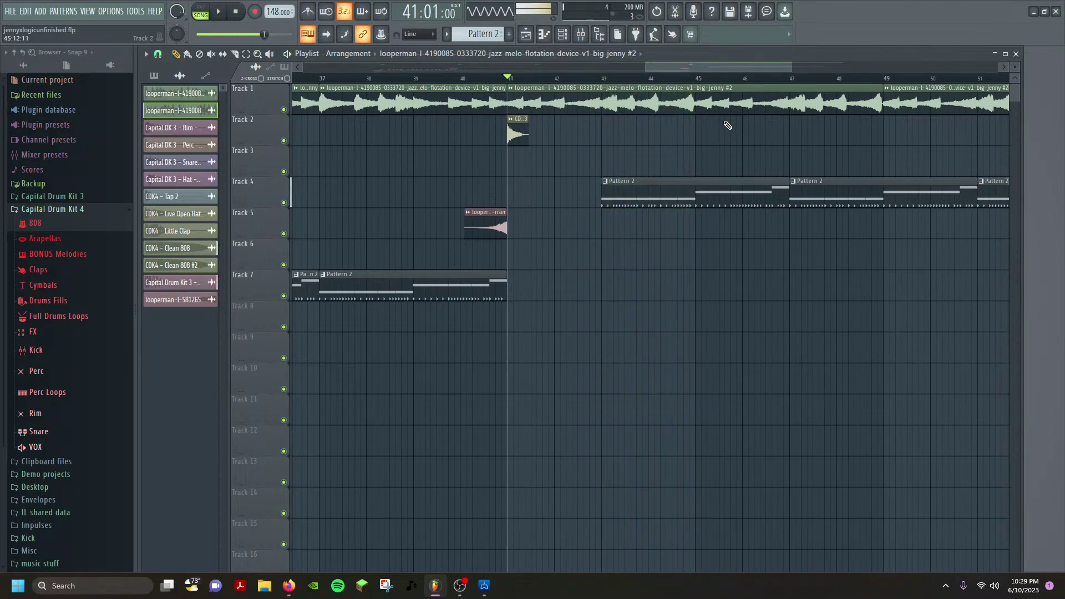
Slice the reversed melody clip on Track 1 at bar 45, start playback briefly from bar 41, and return to the Draw tool.
{"action": "scroll", "coordinate": [724, 123], "scroll_direction": "up", "scroll_amount": 8}
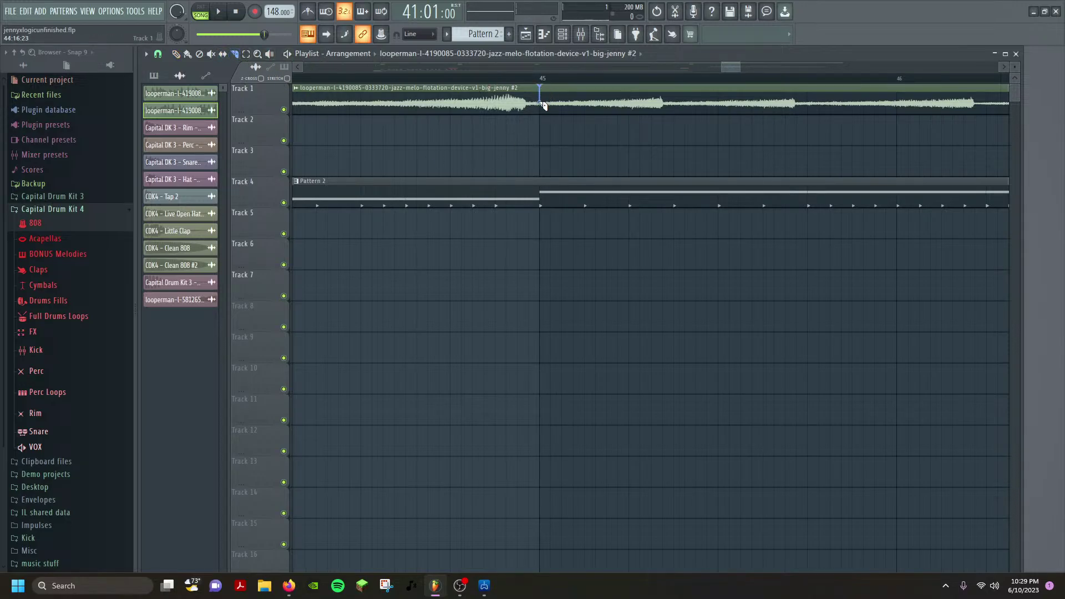
{"action": "scroll", "coordinate": [627, 139], "scroll_direction": "down", "scroll_amount": 4}
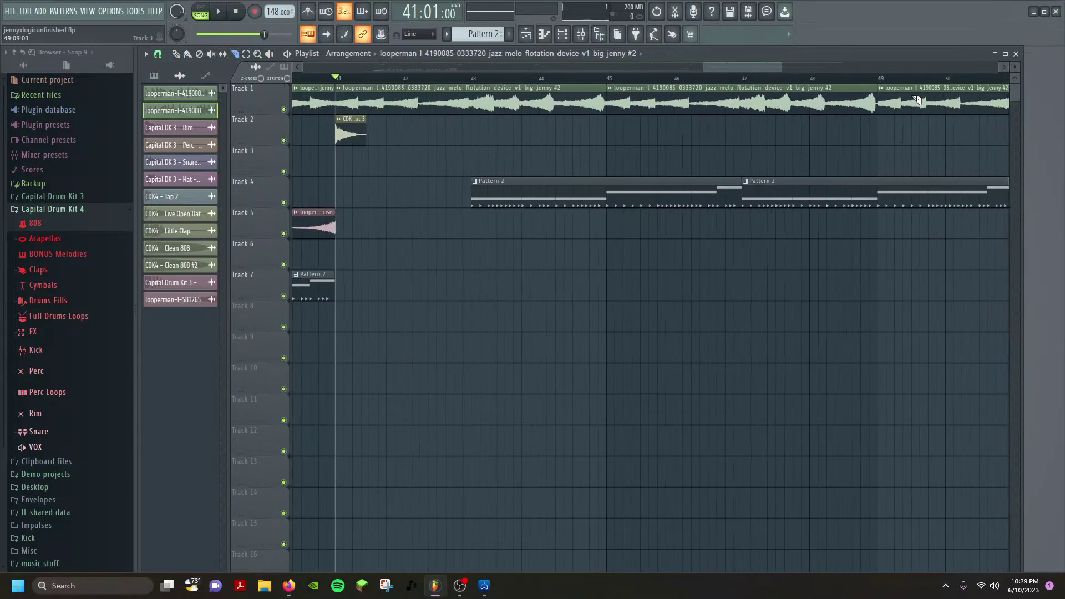
{"action": "scroll", "coordinate": [730, 117], "scroll_direction": "up", "scroll_amount": 4}
{"action": "scroll", "coordinate": [748, 116], "scroll_direction": "up", "scroll_amount": 2}
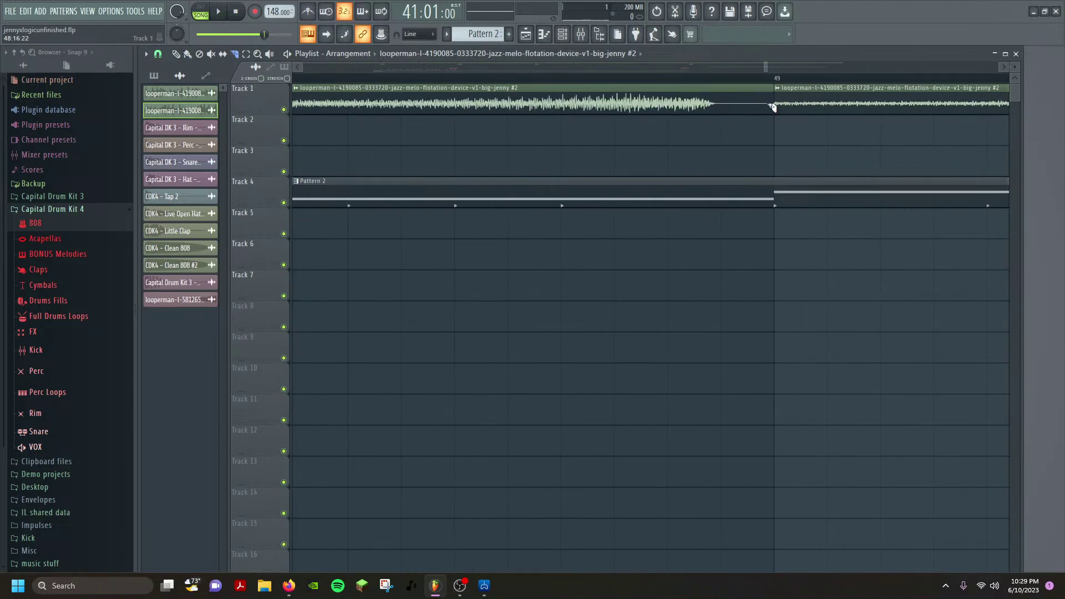
{"action": "scroll", "coordinate": [687, 109], "scroll_direction": "down", "scroll_amount": 5}
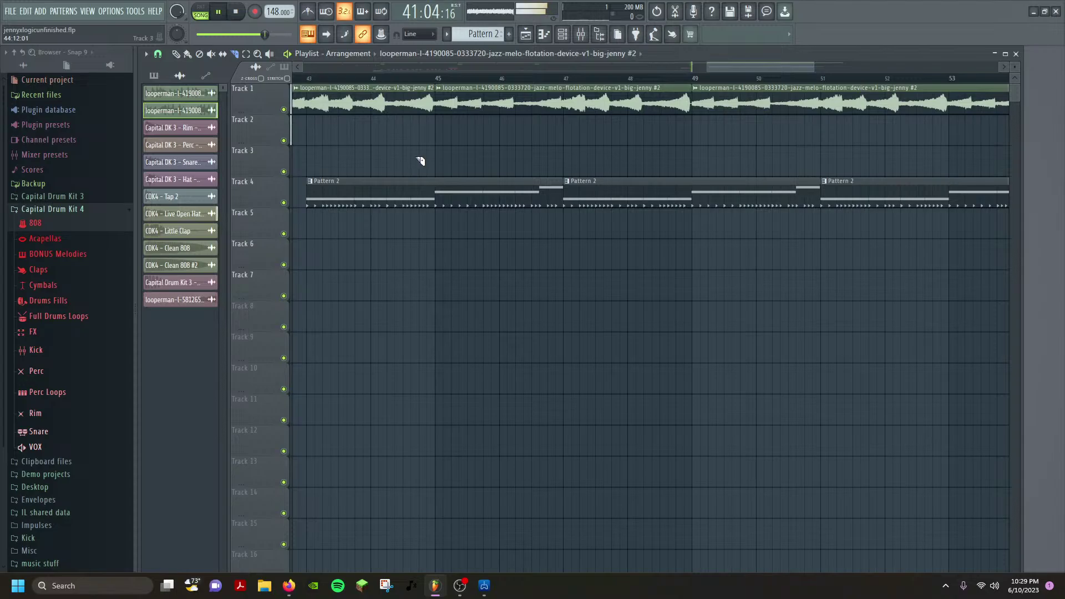
{"action": "left_click_drag", "start_coordinate": [428, 159], "coordinate": [504, 161]}
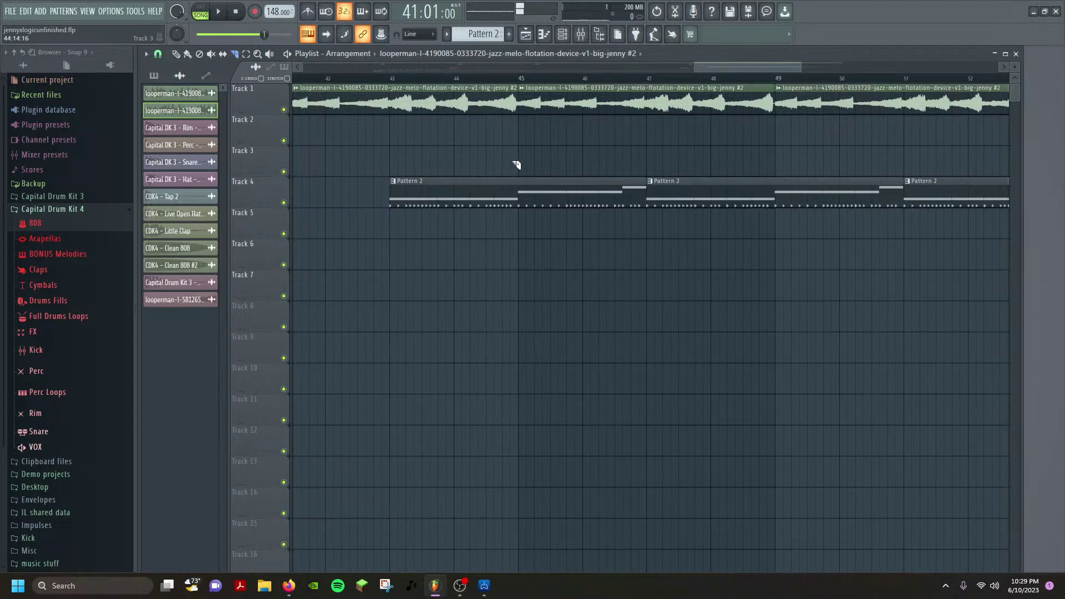
{"action": "scroll", "coordinate": [515, 165], "scroll_direction": "up", "scroll_amount": 3}
{"action": "scroll", "coordinate": [486, 100], "scroll_direction": "down", "scroll_amount": 3}
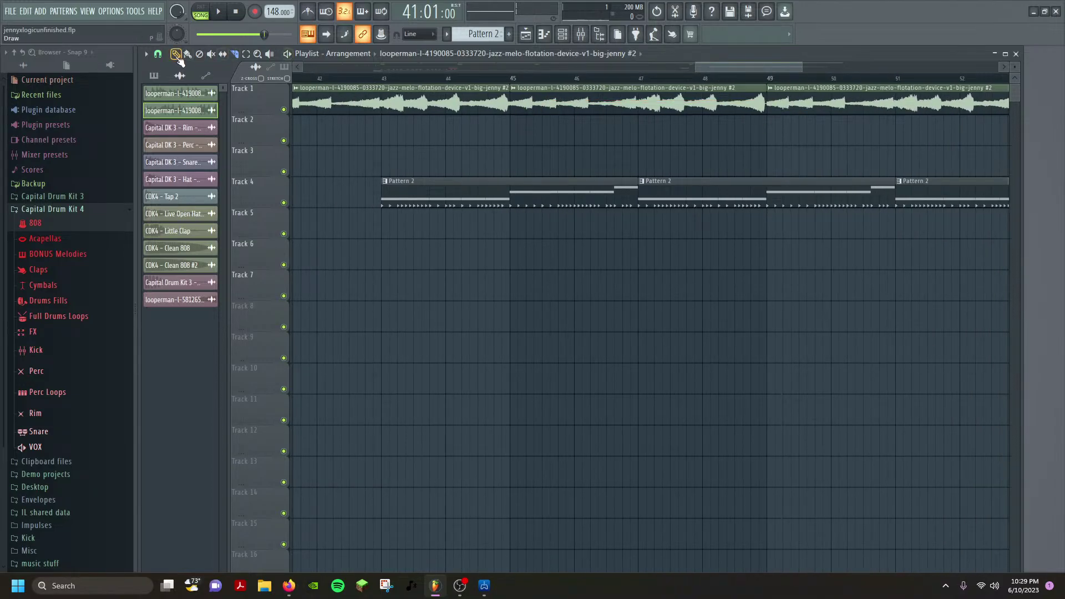
Replace the reversed melody on Track 1 after bar 45 with four-bar clips placed at bars 45, 49 and 53.
{"action": "scroll", "coordinate": [865, 136], "scroll_direction": "down", "scroll_amount": 4}
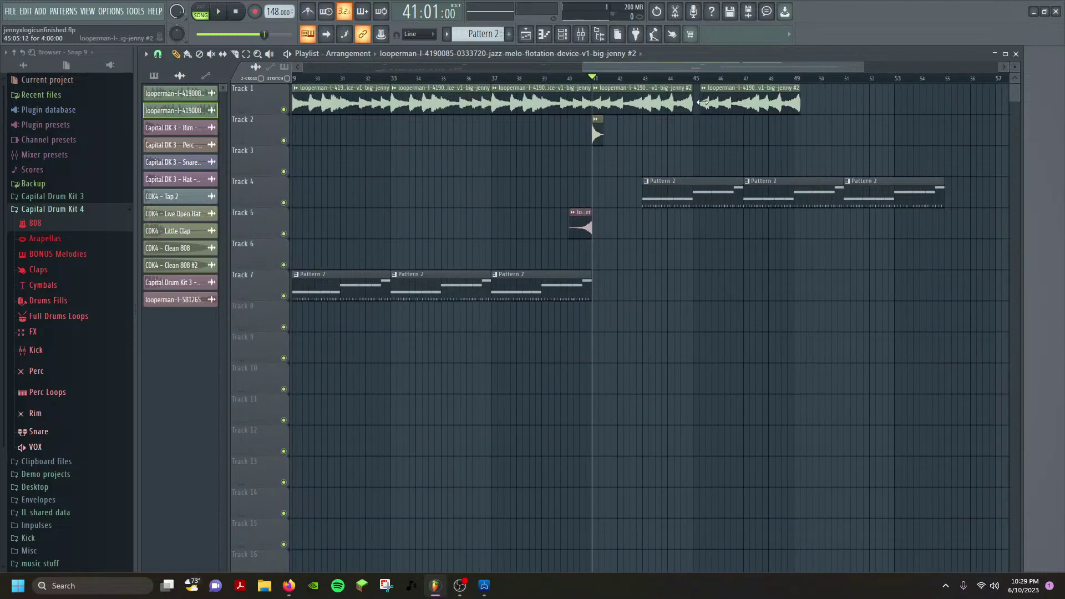
{"action": "scroll", "coordinate": [712, 96], "scroll_direction": "up", "scroll_amount": 6}
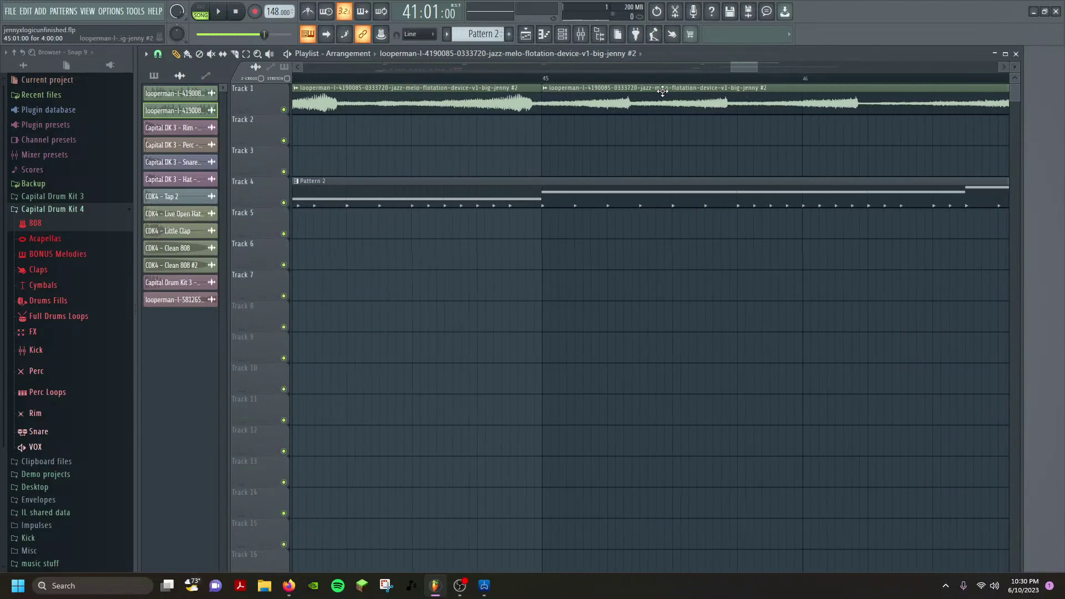
{"action": "scroll", "coordinate": [618, 112], "scroll_direction": "down", "scroll_amount": 5}
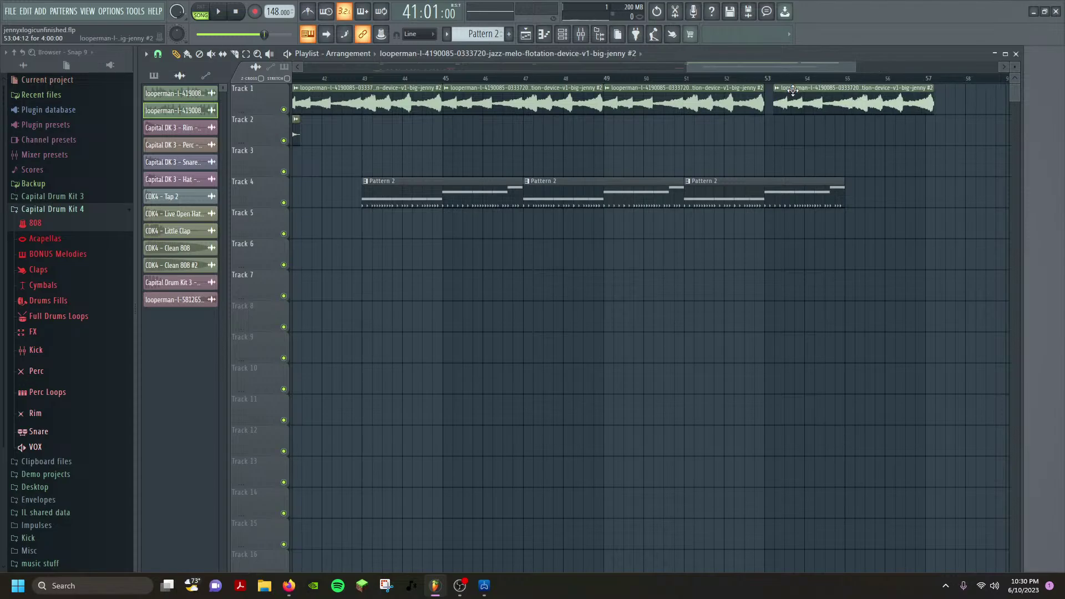
{"action": "scroll", "coordinate": [784, 96], "scroll_direction": "up", "scroll_amount": 6}
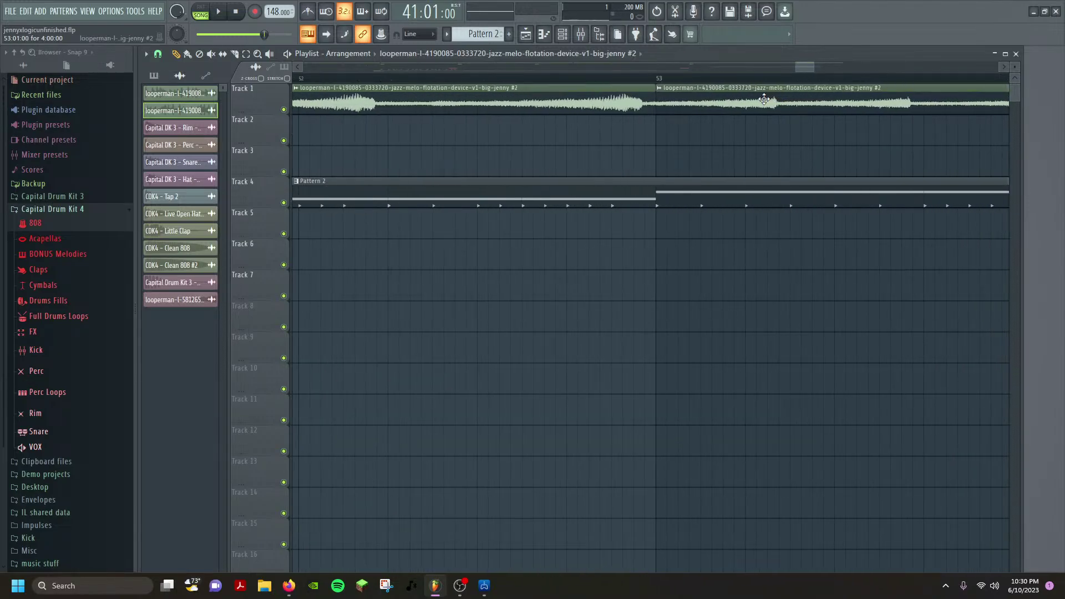
{"action": "scroll", "coordinate": [694, 97], "scroll_direction": "up", "scroll_amount": 1}
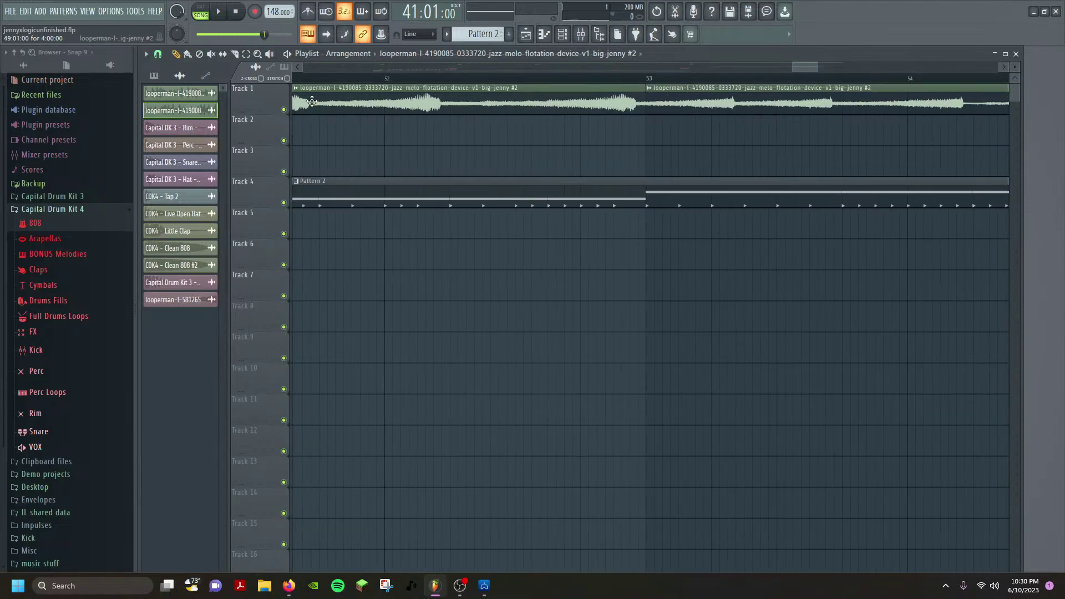
Inspect the joins between the four-bar reversed clips on Track 1, and play the section from bar 41 to bar 55.
{"action": "scroll", "coordinate": [312, 101], "scroll_direction": "down", "scroll_amount": 6}
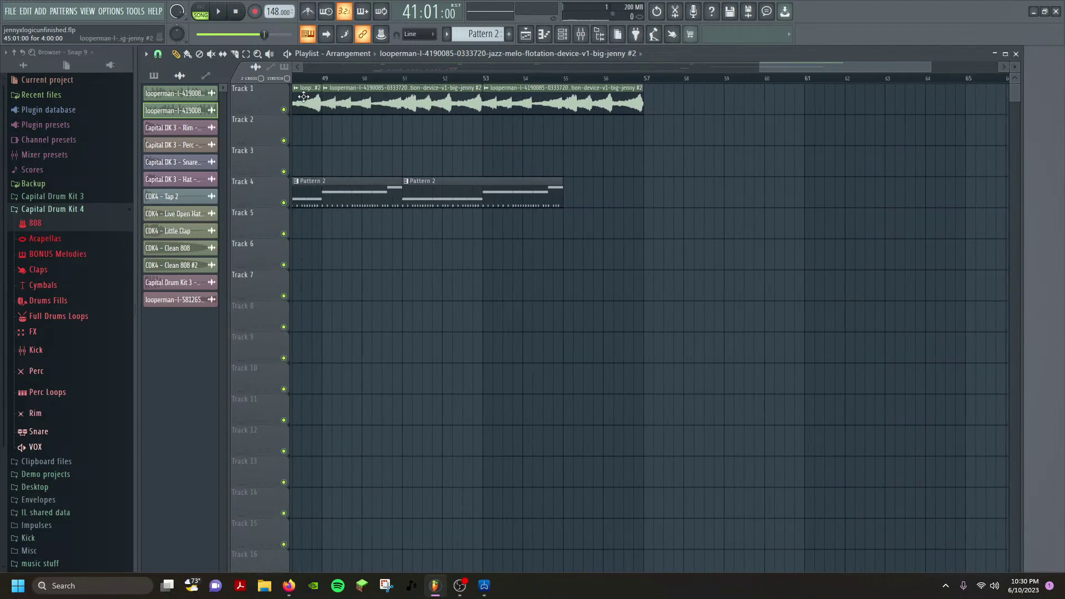
{"action": "scroll", "coordinate": [304, 97], "scroll_direction": "up", "scroll_amount": 7}
{"action": "scroll", "coordinate": [337, 87], "scroll_direction": "down", "scroll_amount": 7}
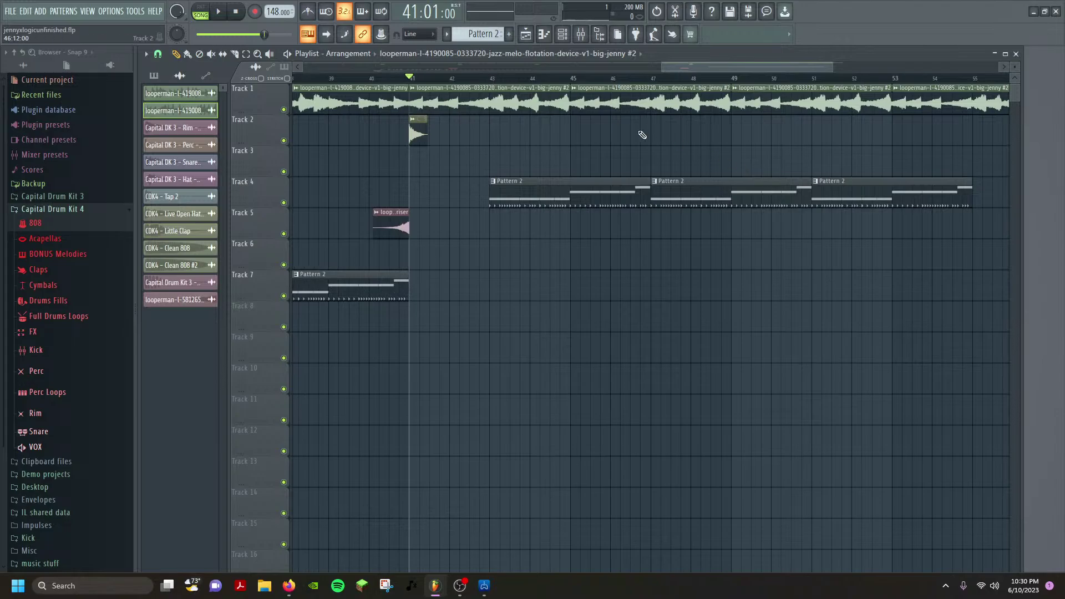
{"action": "key", "text": "space"}
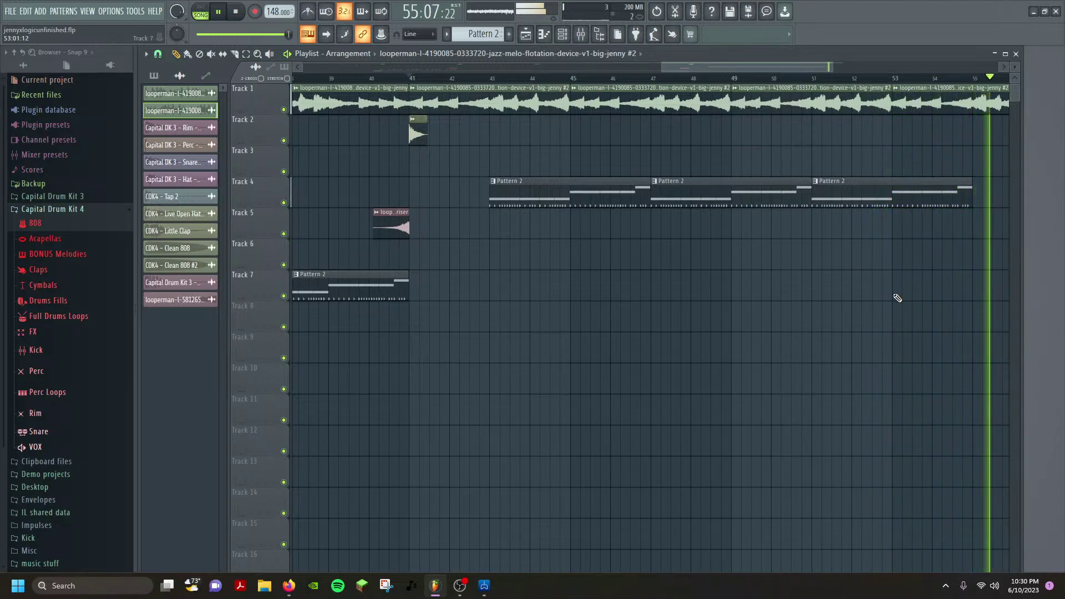
{"action": "key", "text": "space"}
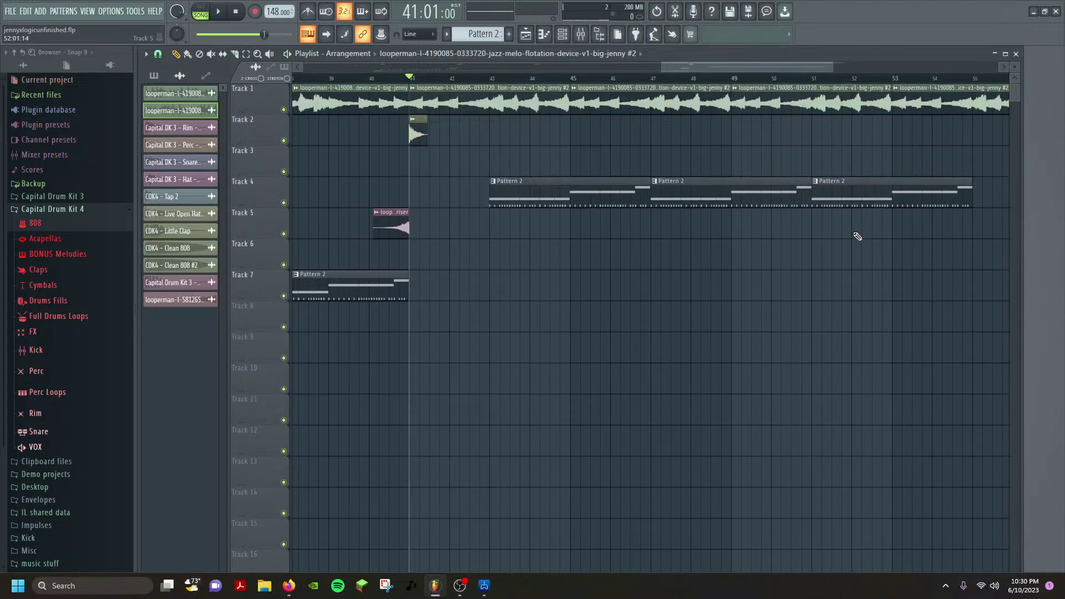
{"action": "scroll", "coordinate": [858, 237], "scroll_direction": "down", "scroll_amount": 6}
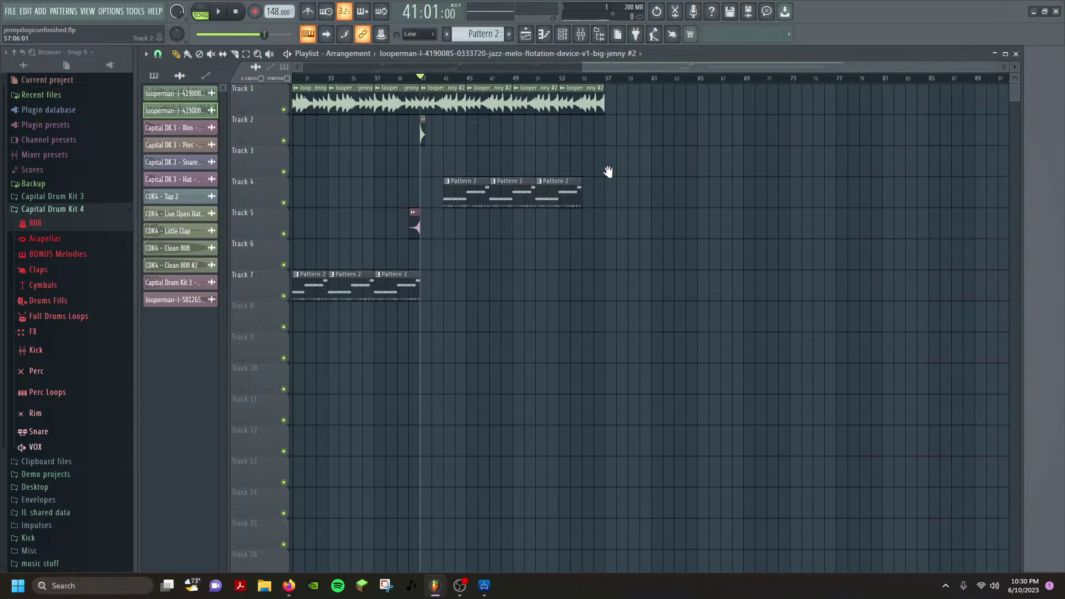
{"action": "scroll", "coordinate": [644, 122], "scroll_direction": "up", "scroll_amount": 6}
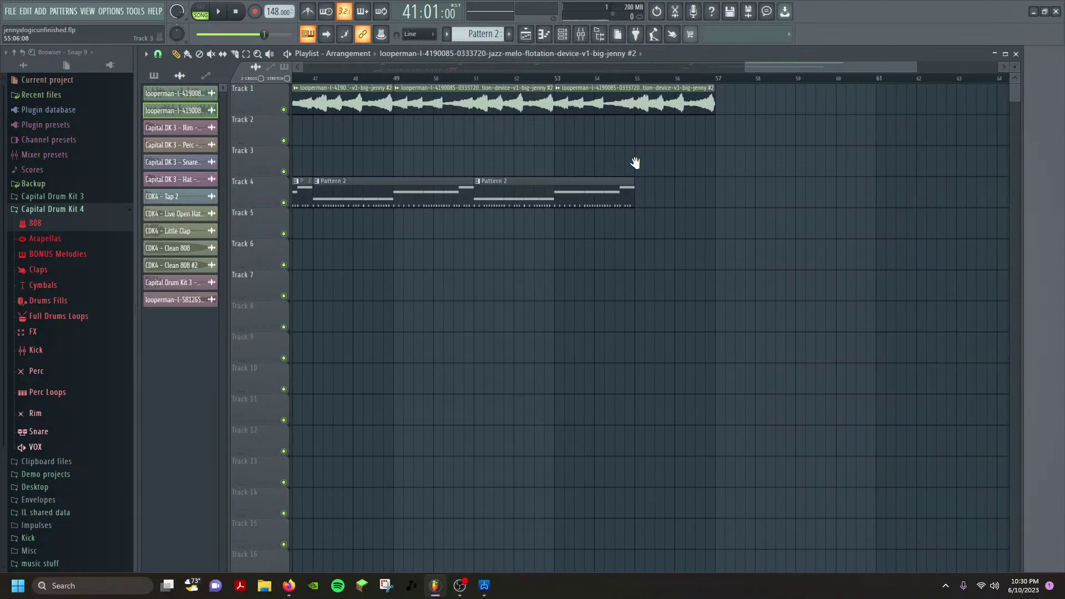
{"action": "scroll", "coordinate": [635, 163], "scroll_direction": "right", "scroll_amount": 1}
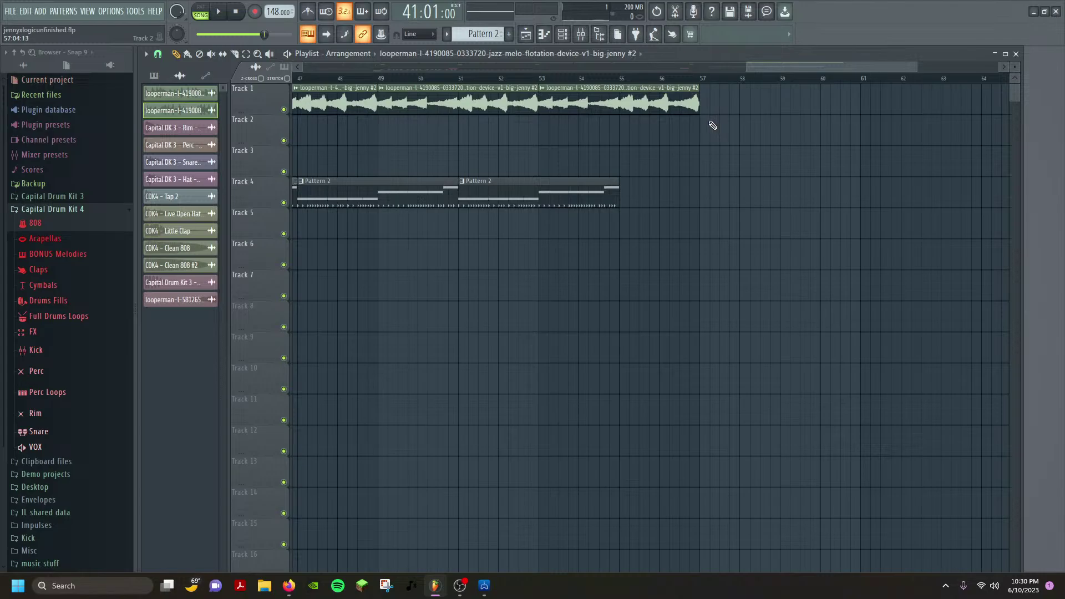
{"action": "left_click", "coordinate": [726, 106]}
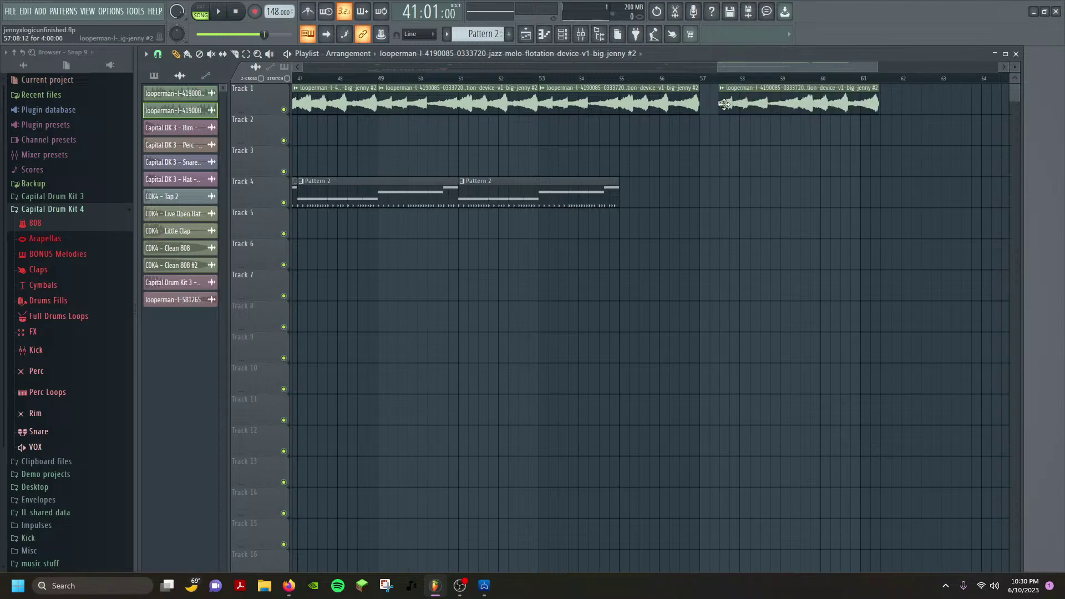
{"action": "right_click", "coordinate": [785, 104]}
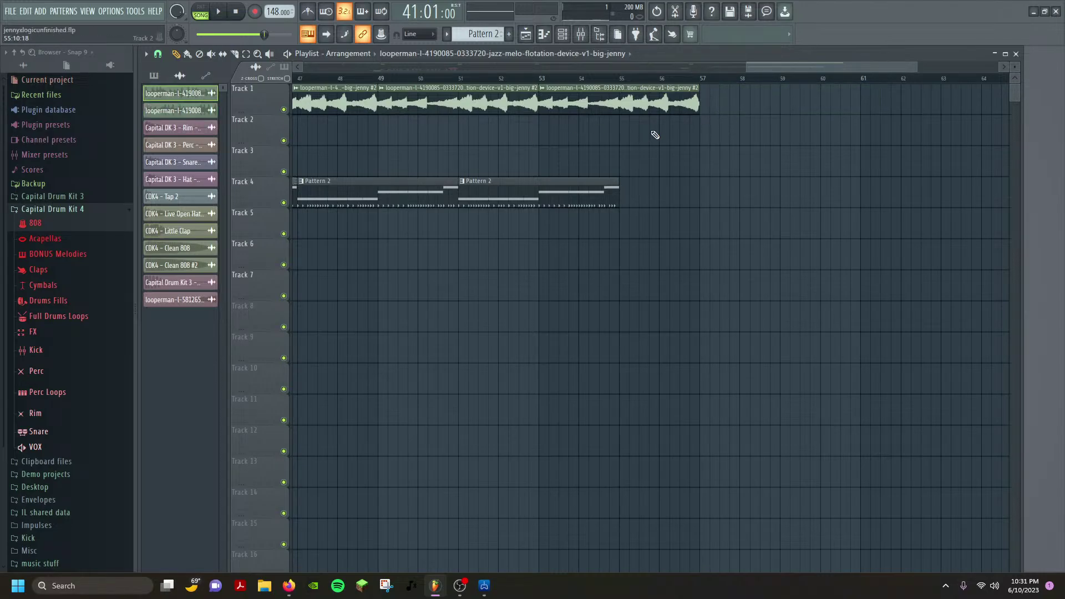
Try placing the forward melody loop on Track 1 between bars 57 and 58 with the silence trimmed off its start.
{"action": "left_click", "coordinate": [786, 111]}
{"action": "left_click_drag", "start_coordinate": [808, 94], "coordinate": [738, 100]}
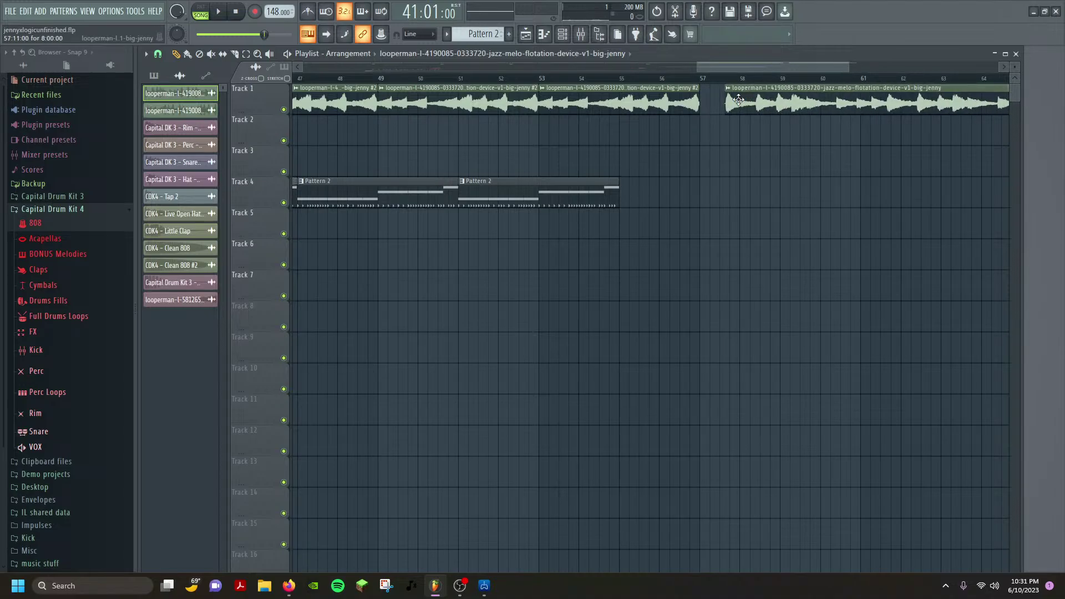
{"action": "scroll", "coordinate": [727, 103], "scroll_direction": "up", "scroll_amount": 8}
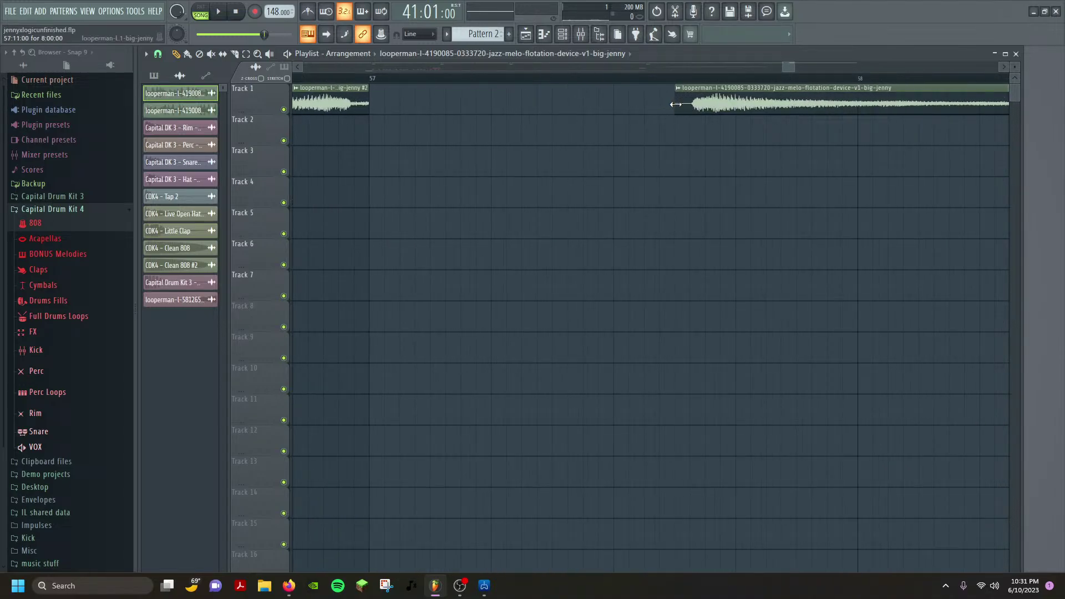
{"action": "left_click_drag", "start_coordinate": [676, 104], "coordinate": [690, 116]}
{"action": "scroll", "coordinate": [782, 111], "scroll_direction": "down", "scroll_amount": 8}
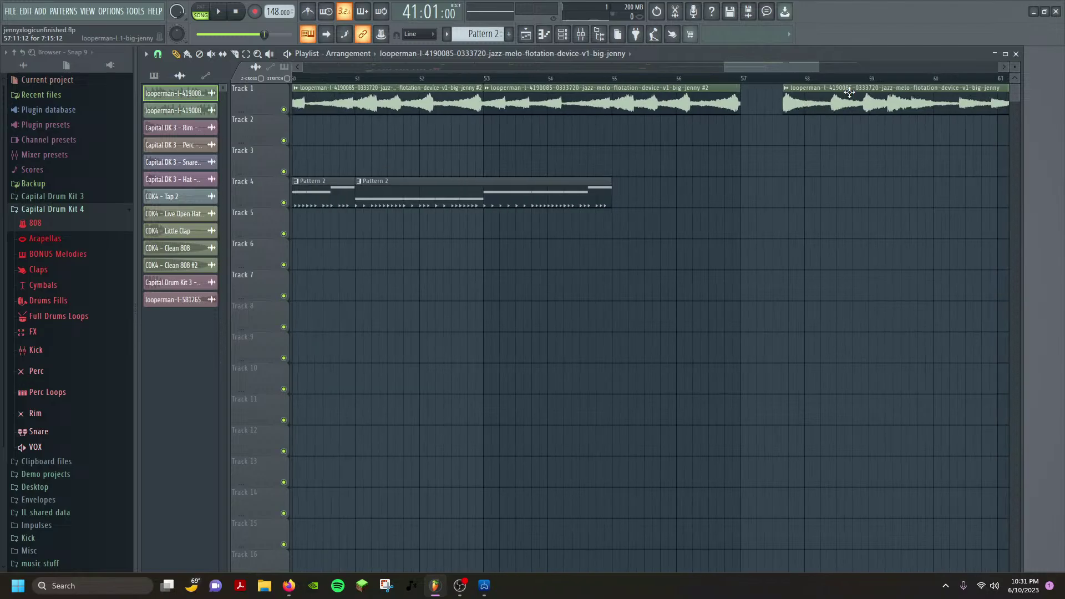
{"action": "scroll", "coordinate": [804, 147], "scroll_direction": "right", "scroll_amount": 4}
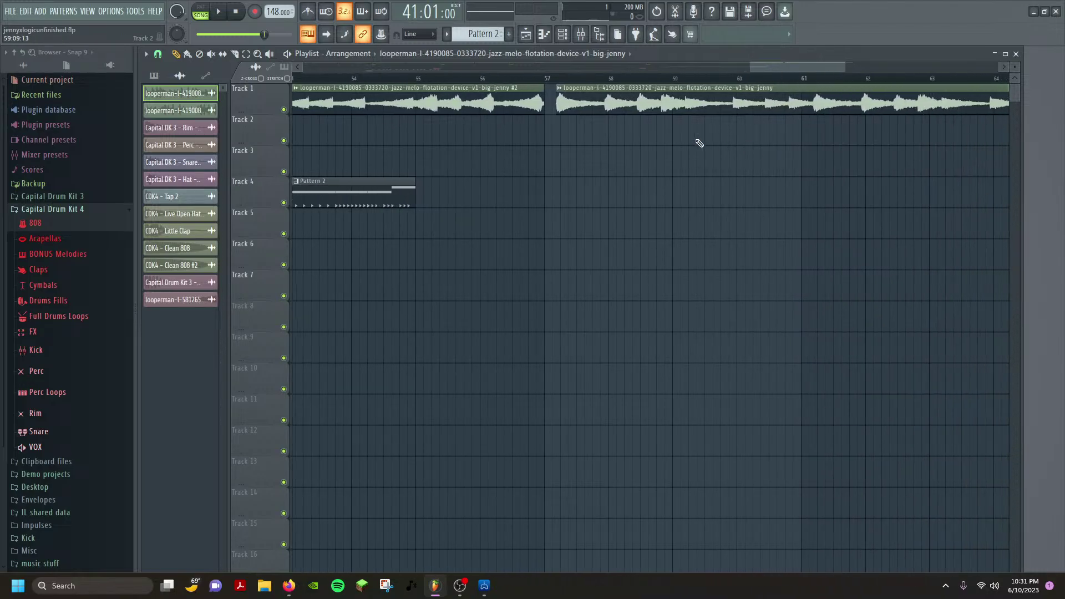
{"action": "scroll", "coordinate": [708, 103], "scroll_direction": "down", "scroll_amount": 10}
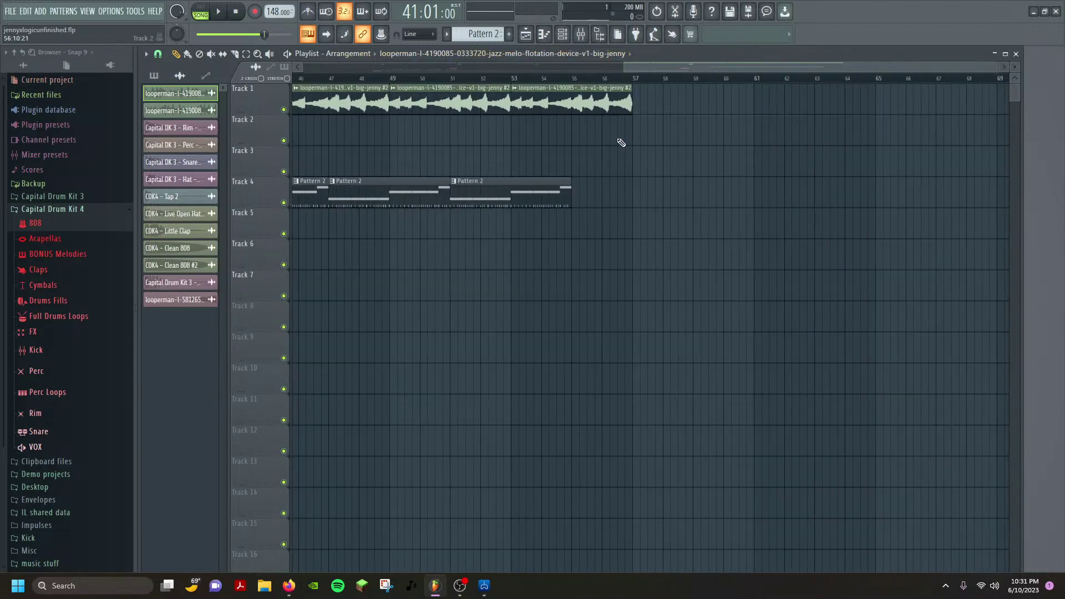
Place the forward melody loop on Track 1 after bar 57, shorten it to its opening note of about 12 steps, and play it.
{"action": "left_click", "coordinate": [920, 112]}
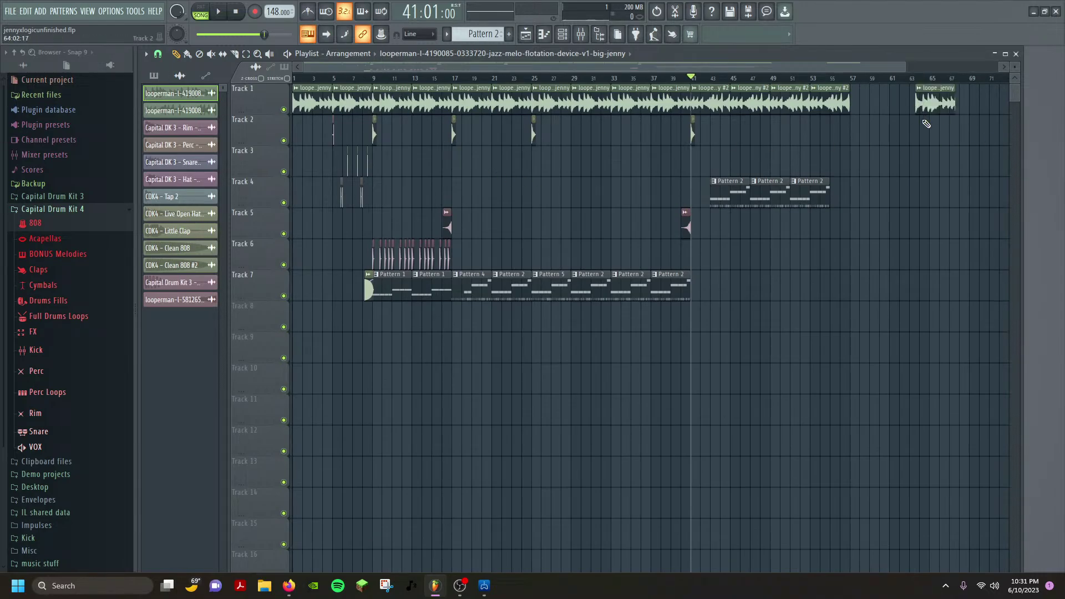
{"action": "left_click_drag", "start_coordinate": [925, 94], "coordinate": [579, 115]}
{"action": "scroll", "coordinate": [871, 95], "scroll_direction": "up", "scroll_amount": 12}
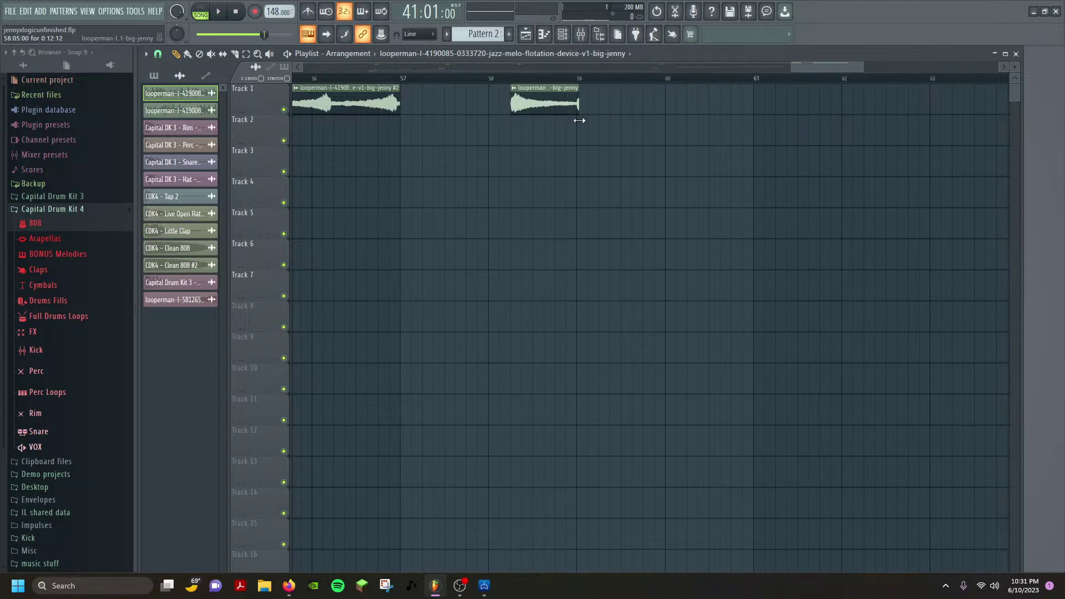
{"action": "left_click", "coordinate": [504, 79]}
{"action": "key", "text": "space"}
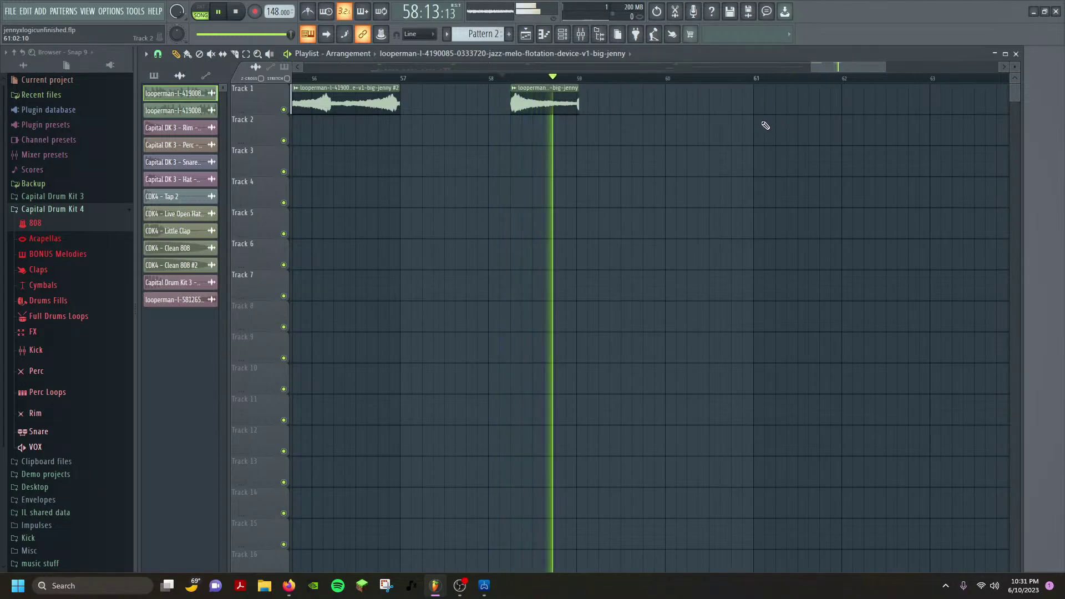
{"action": "key", "text": "space"}
{"action": "key", "text": "space"}
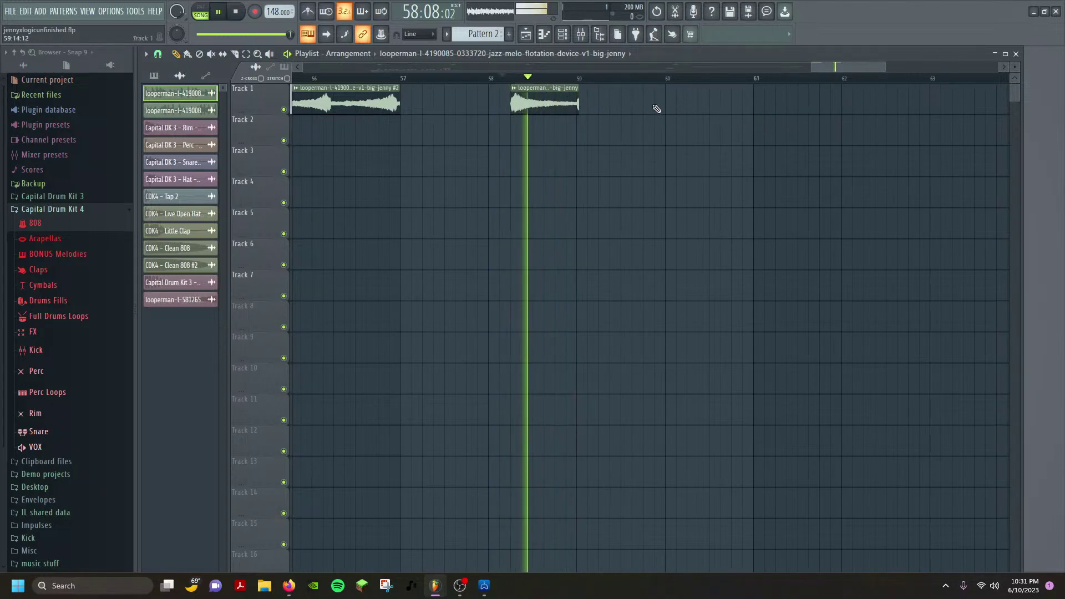
{"action": "key", "text": "space"}
Move the opening-note clip to bar 58, place a spare copy after it, trim the first clip's end to 12 steps, and play it.
{"action": "left_click_drag", "start_coordinate": [536, 94], "coordinate": [512, 94]}
{"action": "left_click", "coordinate": [610, 103]}
{"action": "key", "text": "space"}
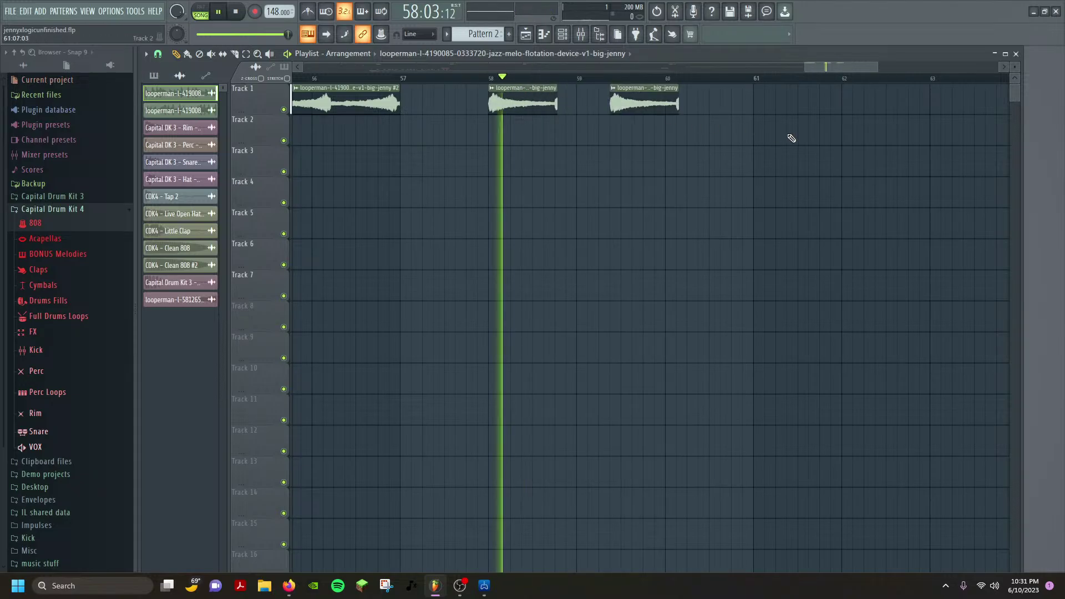
{"action": "key", "text": "space"}
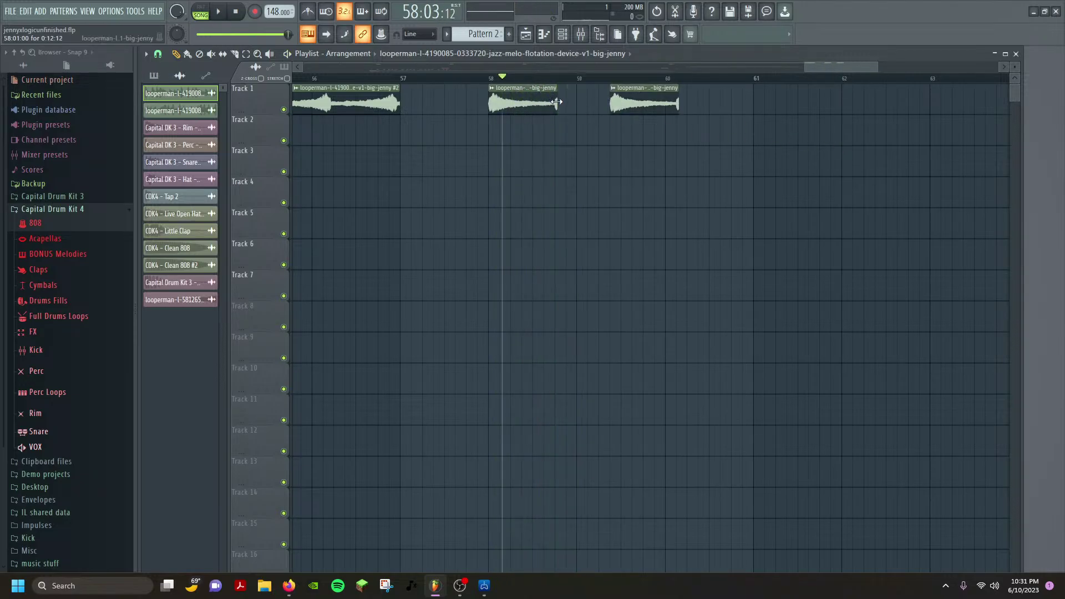
{"action": "key", "text": "space"}
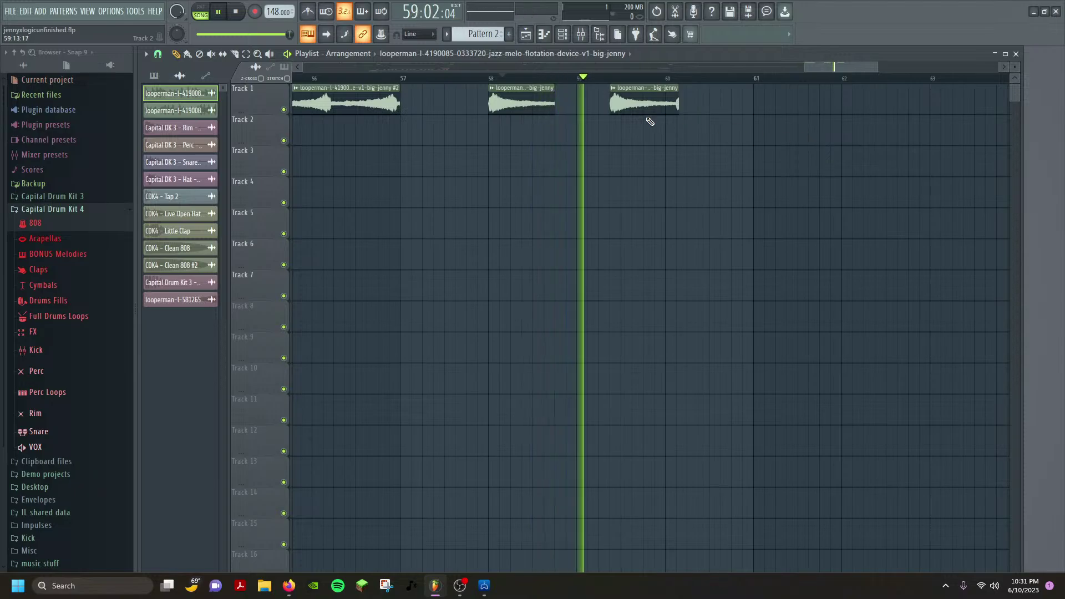
{"action": "key", "text": "space"}
{"action": "key", "text": "space"}
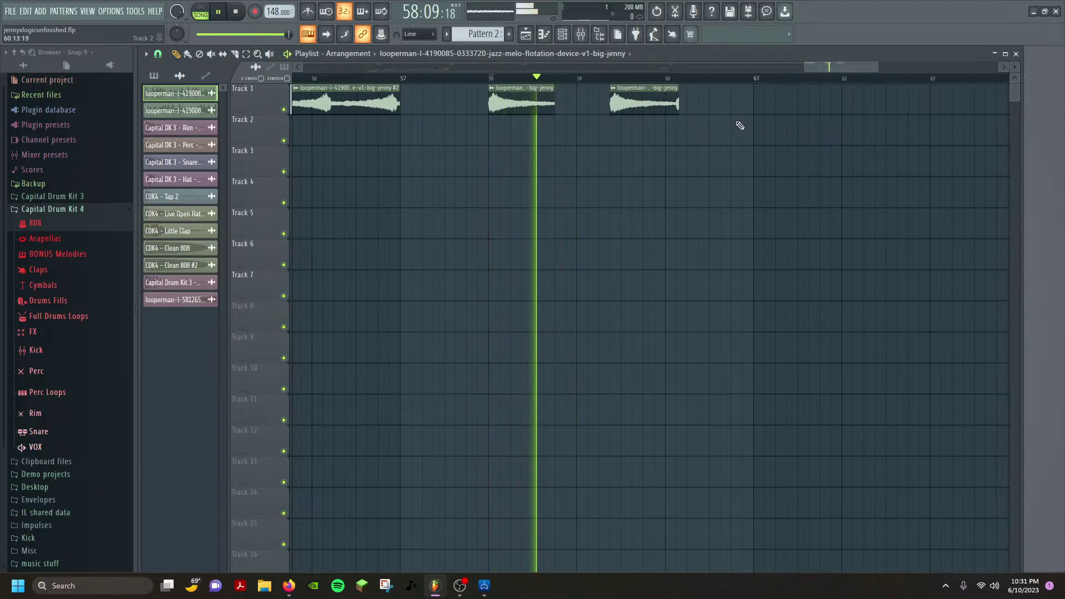
{"action": "key", "text": "space"}
Join the opening-note clip to the reversed melody at bar 57, delete the spare copy, and play the transition from just before bar 56.
{"action": "left_click_drag", "start_coordinate": [520, 91], "coordinate": [442, 105]}
{"action": "left_click", "coordinate": [308, 78]}
{"action": "key", "text": "space"}
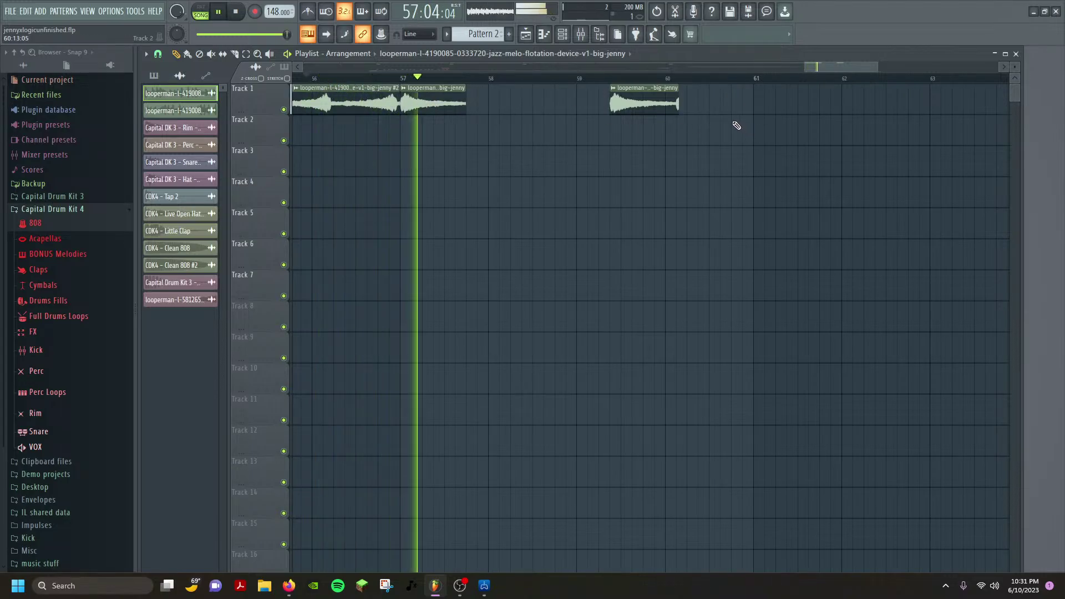
{"action": "key", "text": "space"}
{"action": "right_click", "coordinate": [617, 102]}
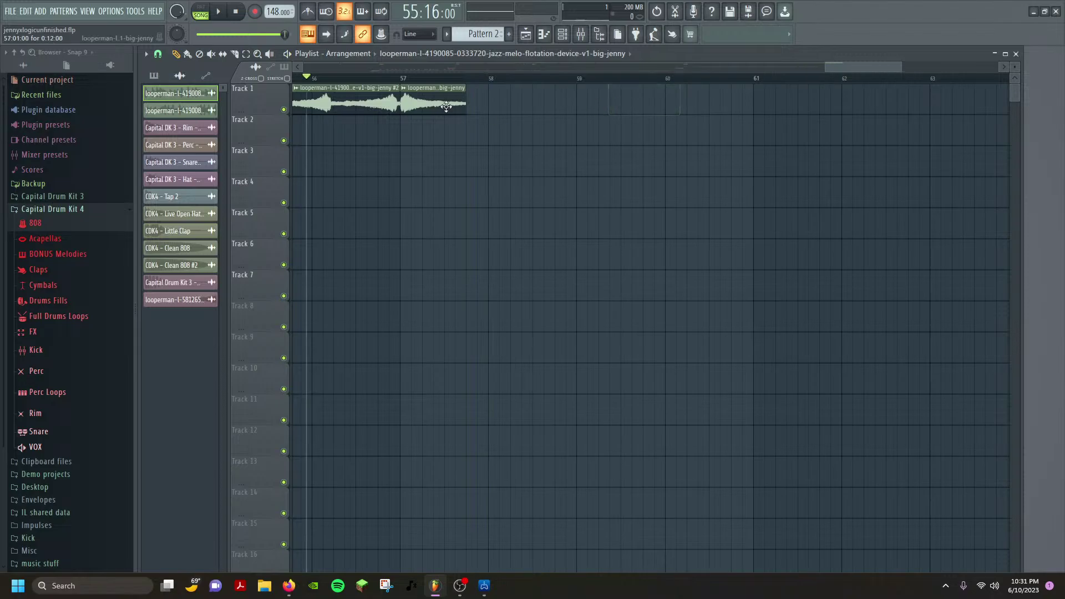
{"action": "key", "text": "space"}
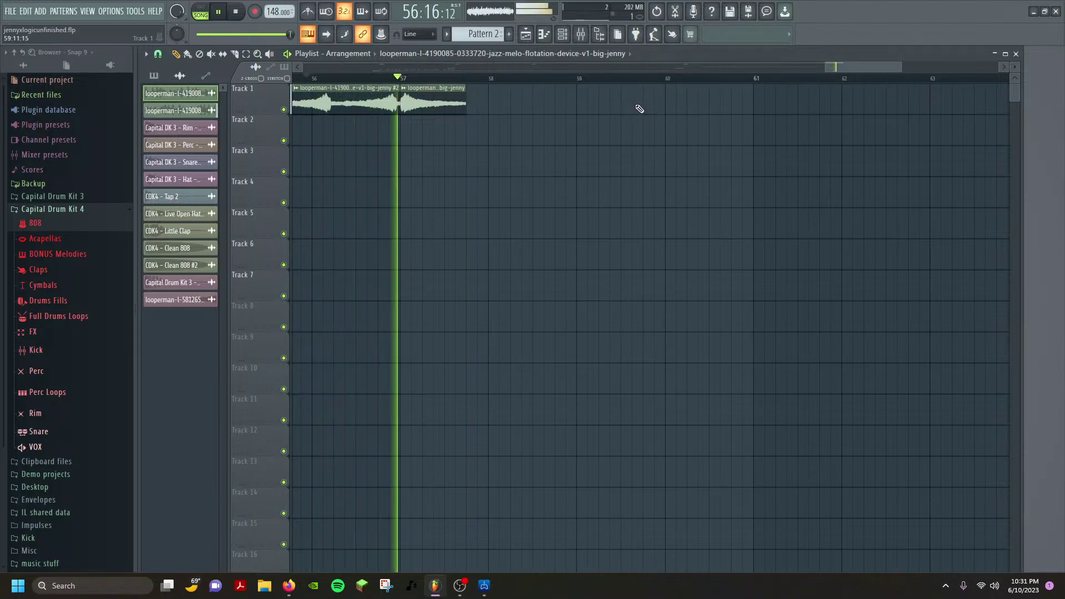
{"action": "key", "text": "space"}
Set the playlist snap to 1/6 step, trim the silence off the note clip's start, realign it to bar 57, and play the join.
{"action": "scroll", "coordinate": [404, 106], "scroll_direction": "up", "scroll_amount": 5}
{"action": "scroll", "coordinate": [403, 107], "scroll_direction": "up", "scroll_amount": 2}
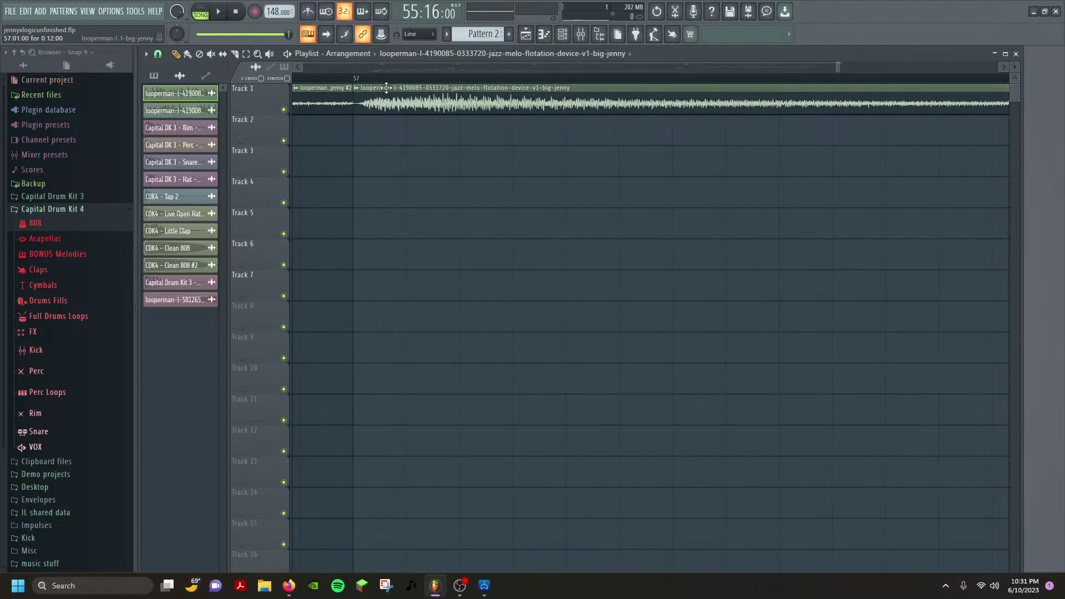
{"action": "left_click_drag", "start_coordinate": [387, 87], "coordinate": [438, 89]}
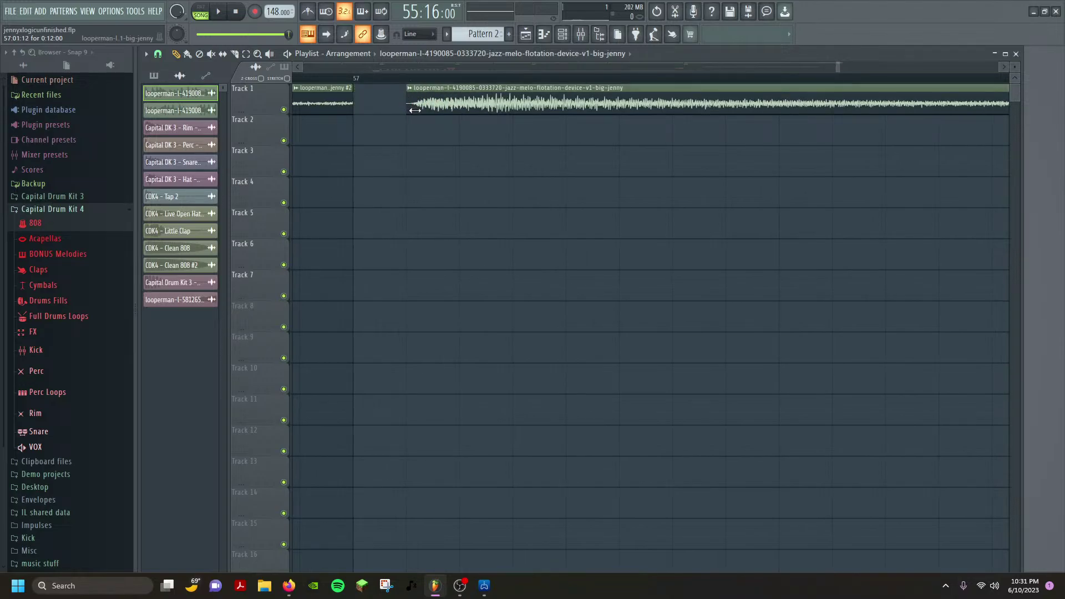
{"action": "left_click", "coordinate": [158, 54]}
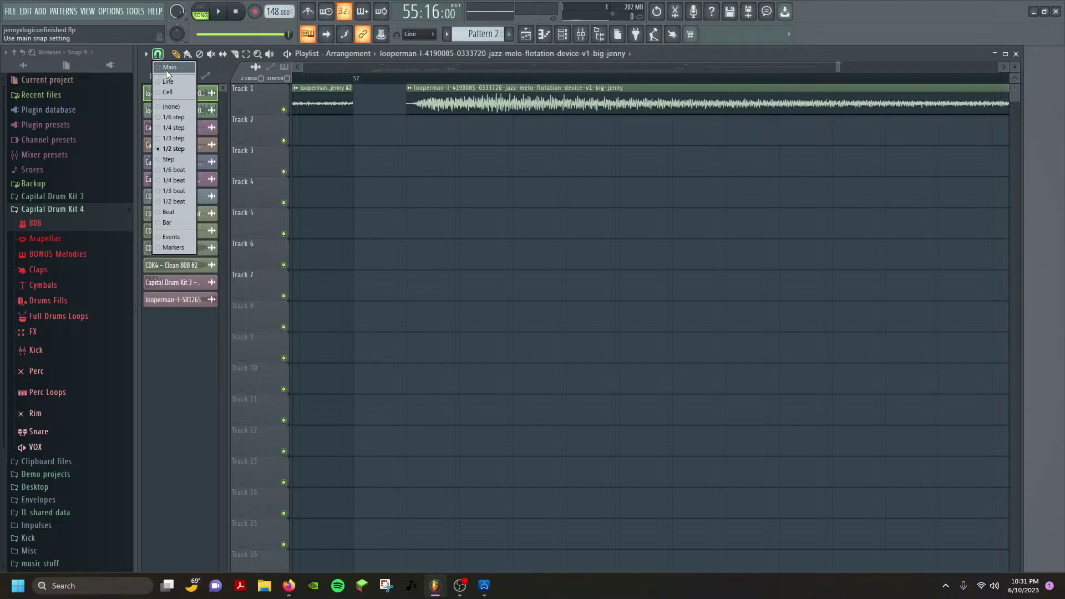
{"action": "left_click", "coordinate": [186, 118]}
{"action": "left_click_drag", "start_coordinate": [416, 112], "coordinate": [344, 111]}
{"action": "key", "text": "space"}
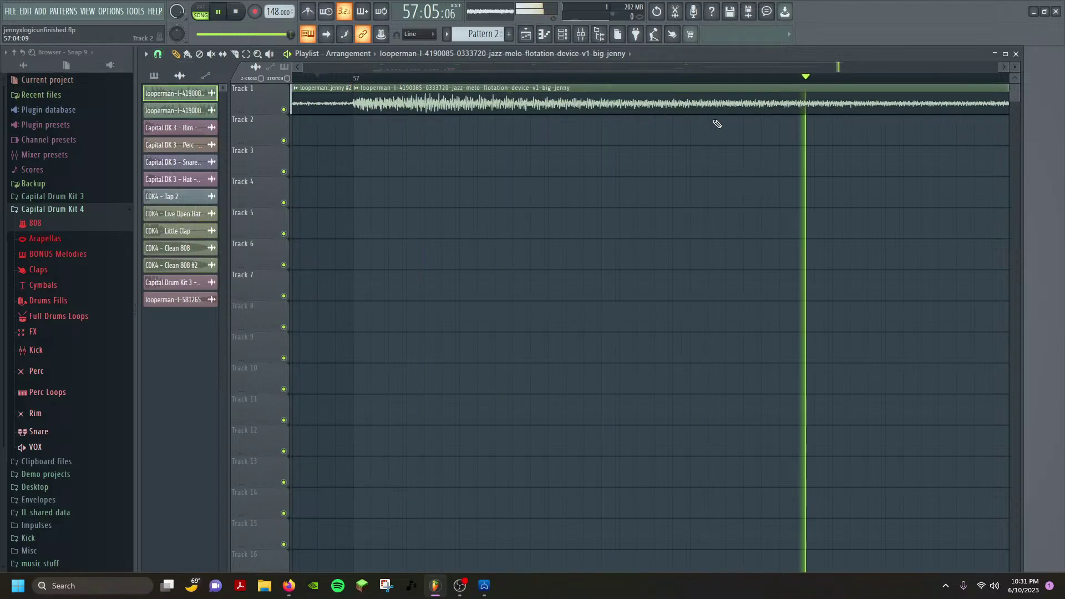
{"action": "key", "text": "space"}
Play the join between the reversed melody and the trimmed note clip from the middle of bar 56.
{"action": "scroll", "coordinate": [663, 128], "scroll_direction": "up", "scroll_amount": 4}
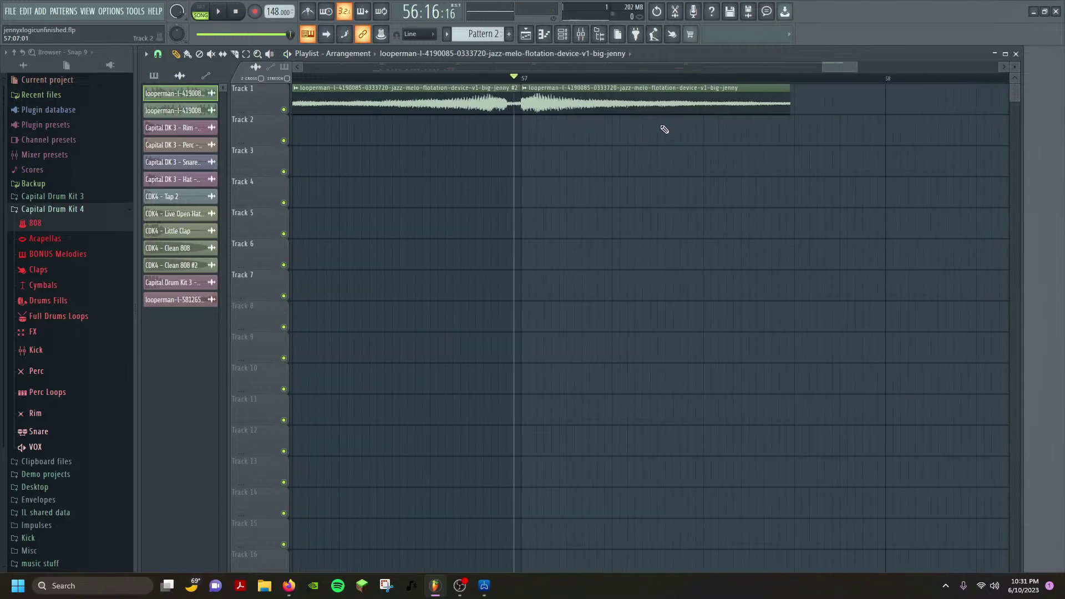
{"action": "left_click", "coordinate": [535, 79]}
{"action": "key", "text": "space"}
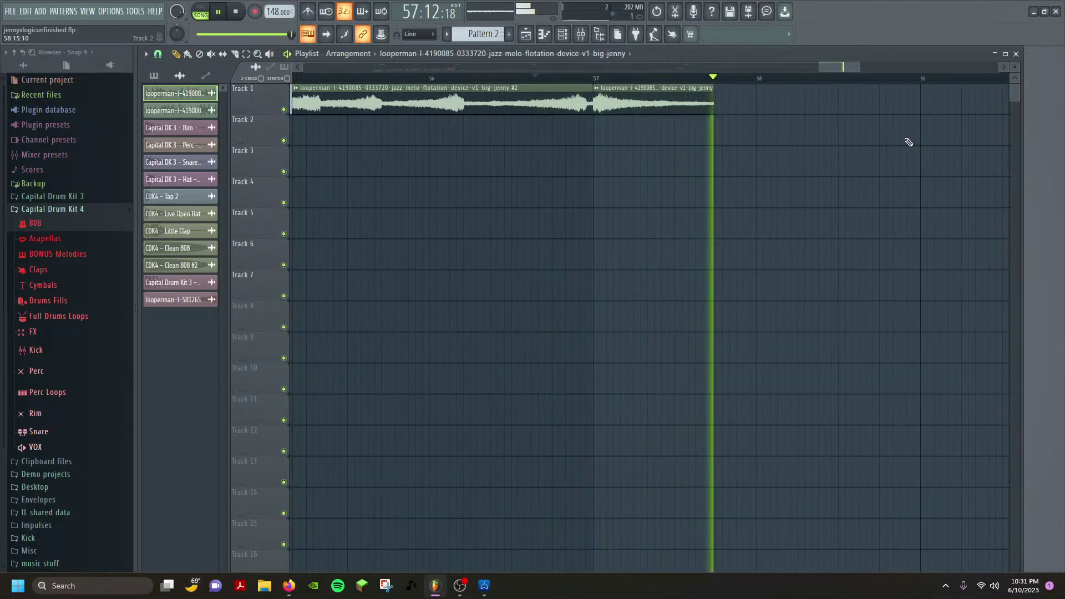
{"action": "key", "text": "space"}
Copy the note clip to Track 2 after bar 58, set the snap to 1/2 step, and delete the note clips on Tracks 1 and 2.
{"action": "left_click", "coordinate": [766, 130]}
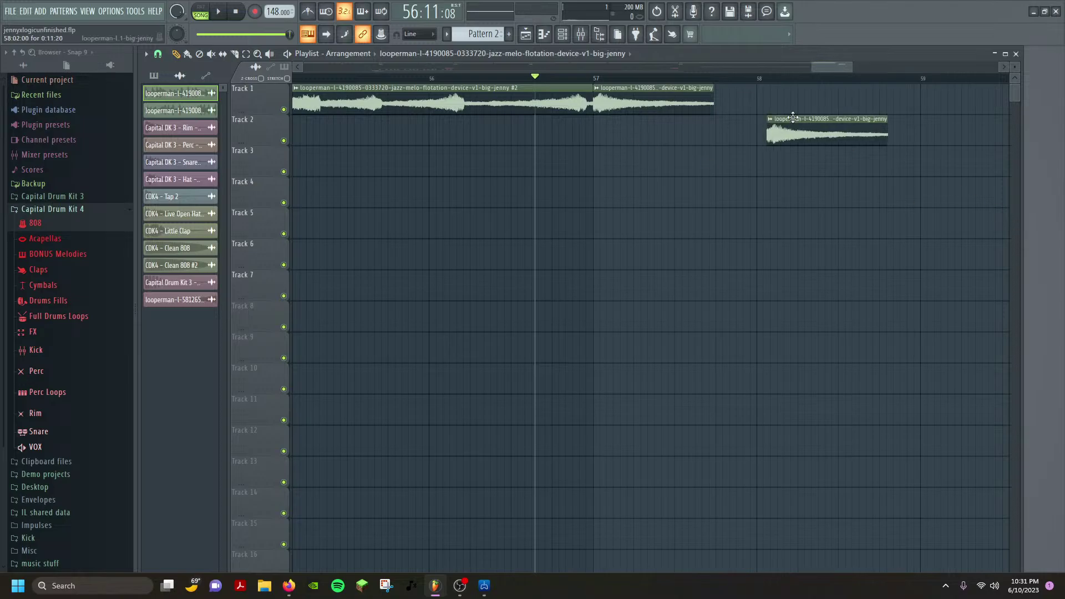
{"action": "left_click", "coordinate": [158, 53]}
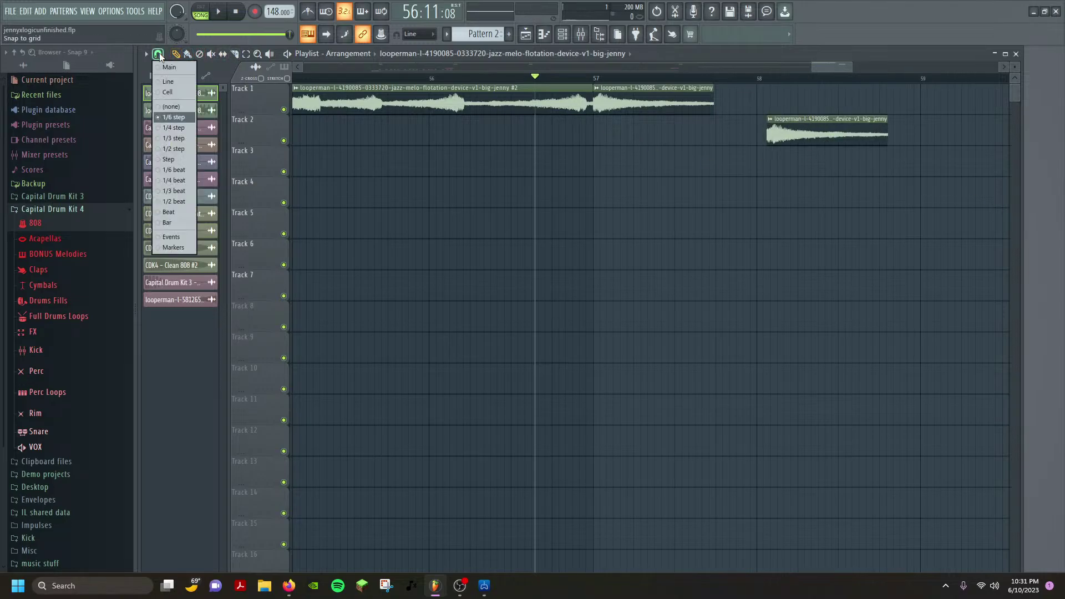
{"action": "left_click", "coordinate": [173, 149]}
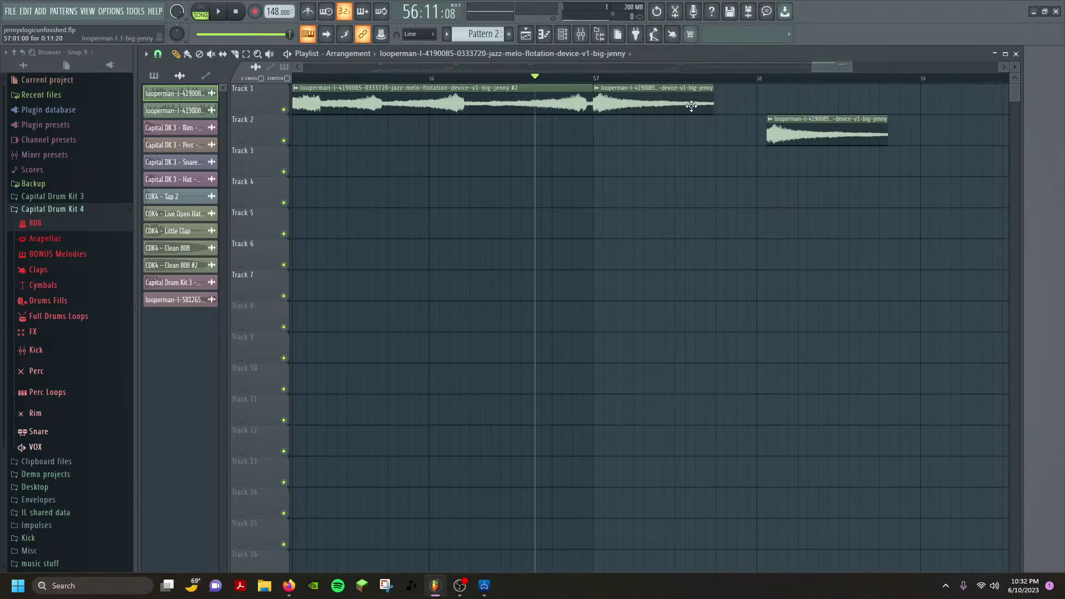
{"action": "right_click", "coordinate": [655, 101]}
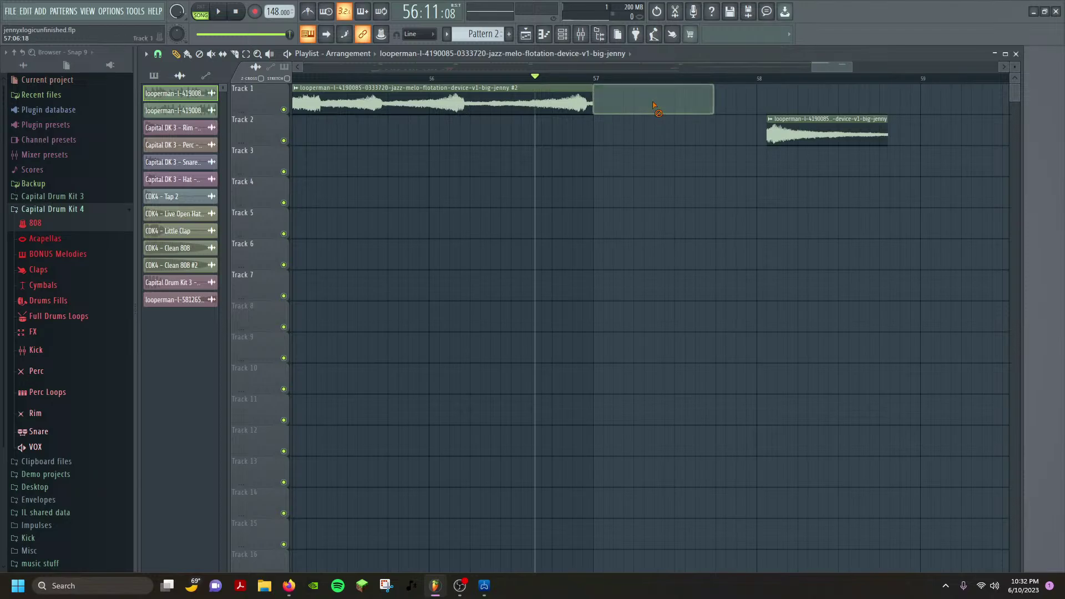
{"action": "right_click", "coordinate": [798, 130]}
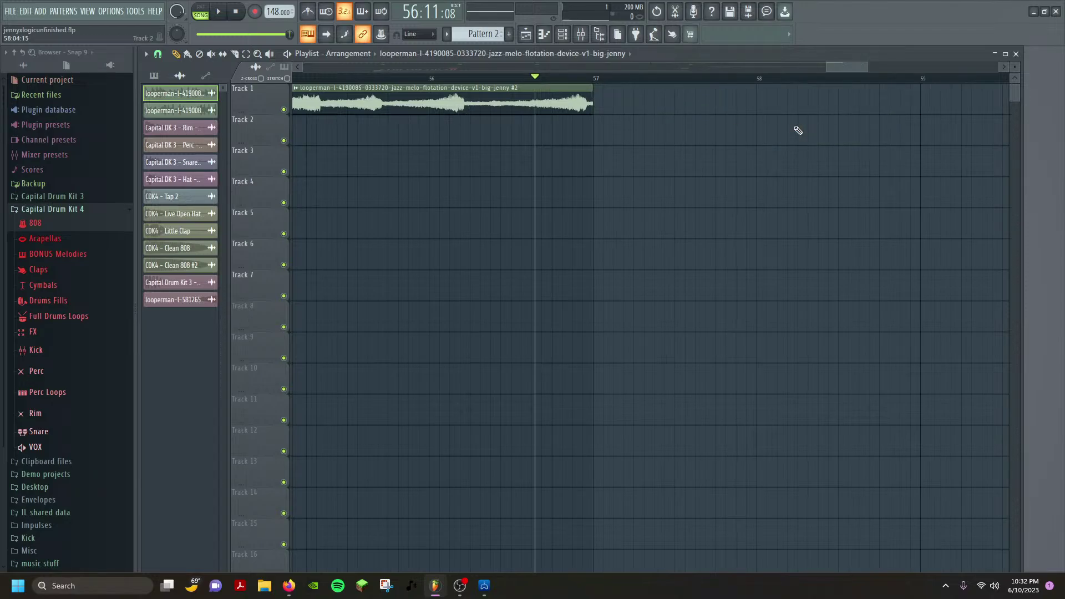
Clone the forward melody audio clip and place the clone on Track 3 just after bar 57.
{"action": "scroll", "coordinate": [835, 164], "scroll_direction": "down", "scroll_amount": 2}
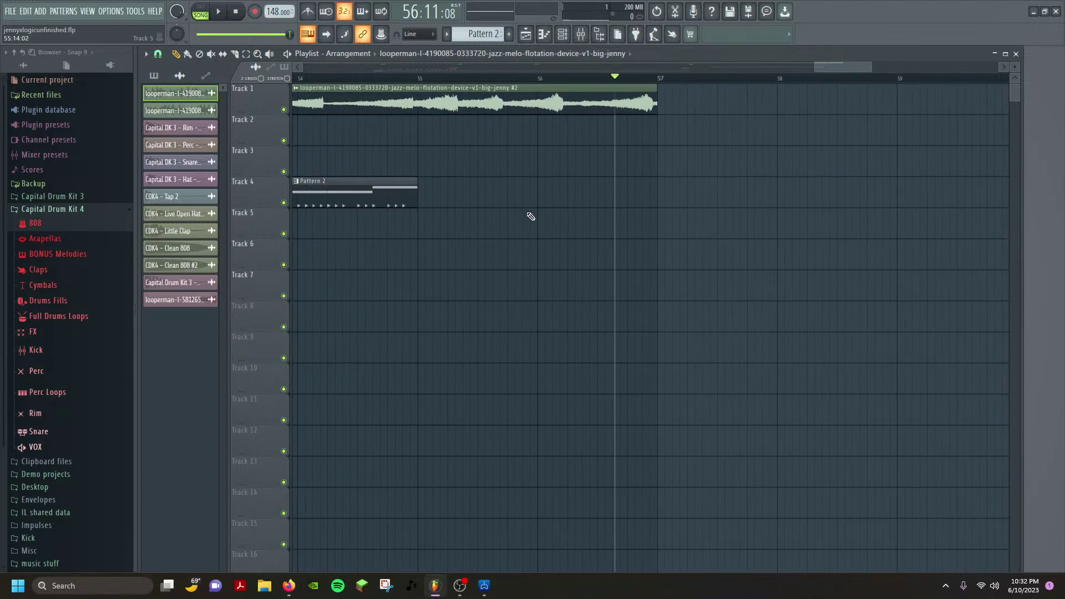
{"action": "right_click", "coordinate": [169, 94]}
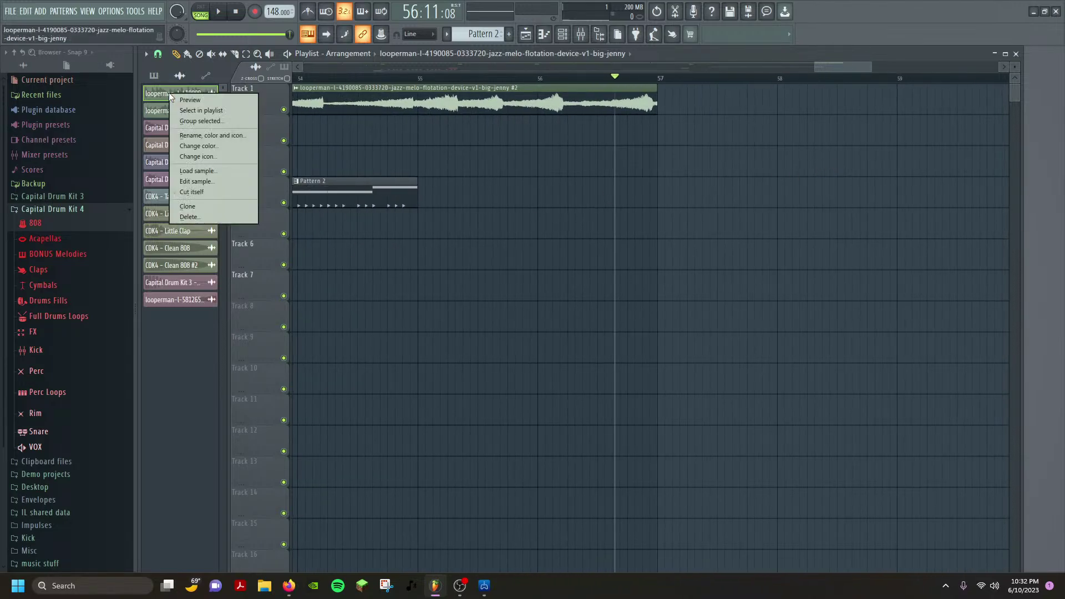
{"action": "left_click", "coordinate": [189, 207]}
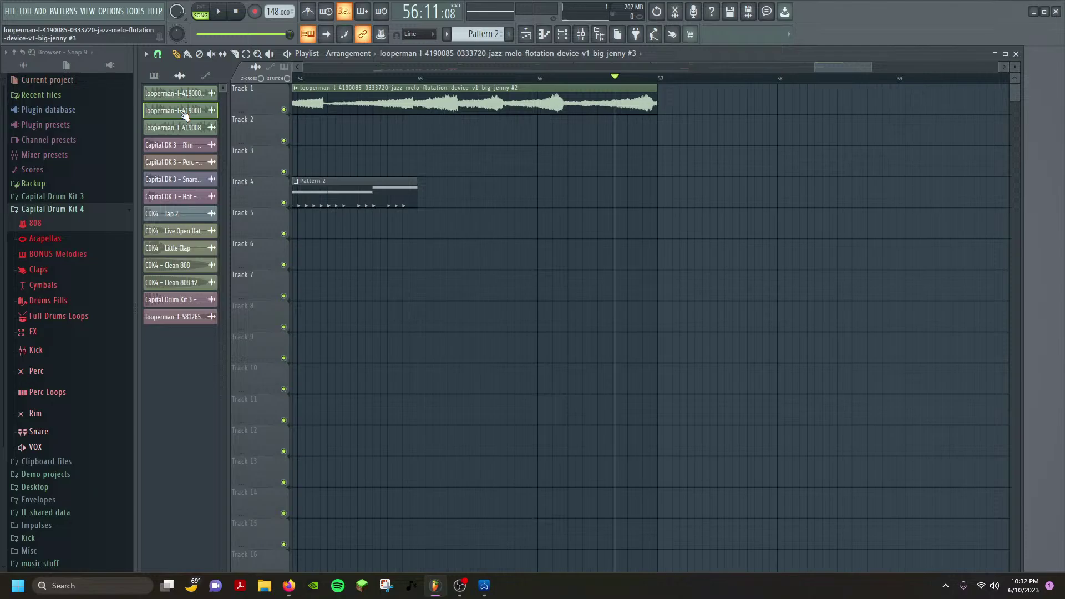
{"action": "left_click_drag", "start_coordinate": [185, 115], "coordinate": [678, 176]}
{"action": "scroll", "coordinate": [679, 167], "scroll_direction": "up", "scroll_amount": 5}
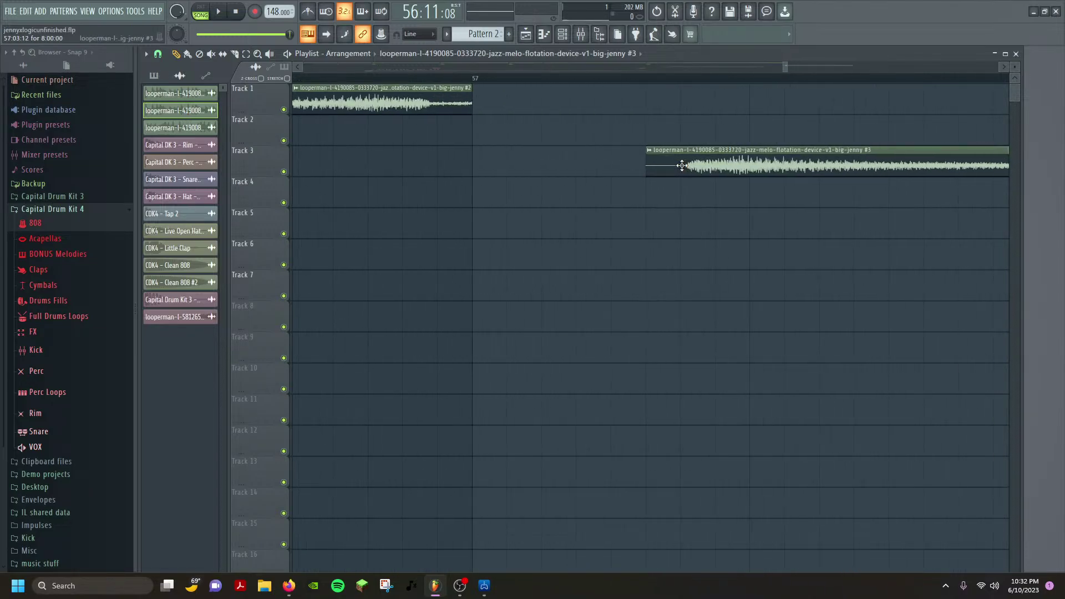
Trim the silence off the start of the cloned melody clip, move it to bar 57 on Track 1, and play the join.
{"action": "left_click_drag", "start_coordinate": [643, 167], "coordinate": [469, 94]}
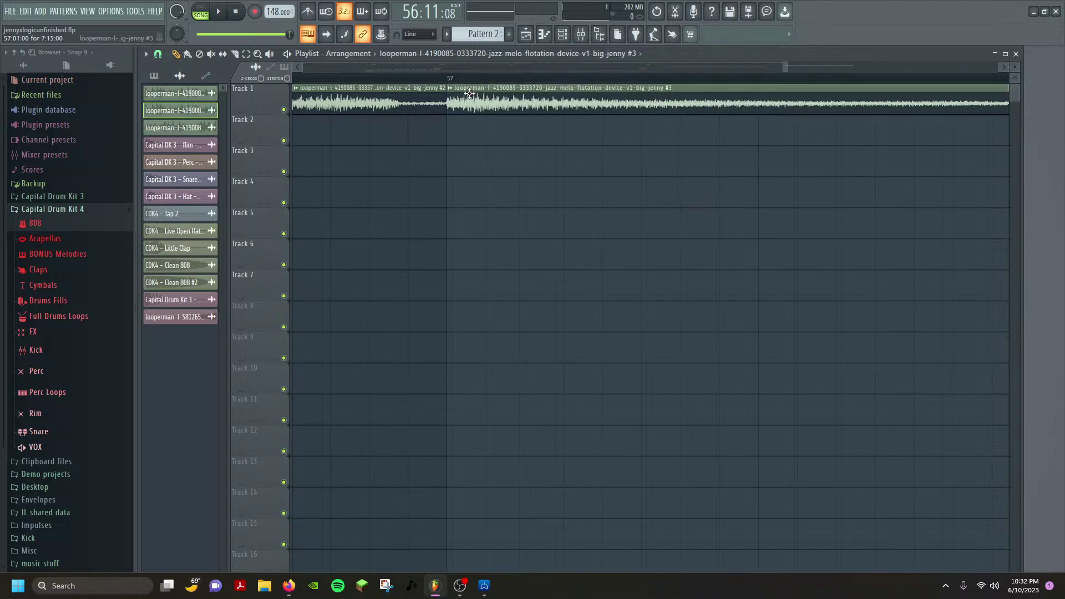
{"action": "scroll", "coordinate": [361, 167], "scroll_direction": "up", "scroll_amount": 3}
{"action": "key", "text": "space"}
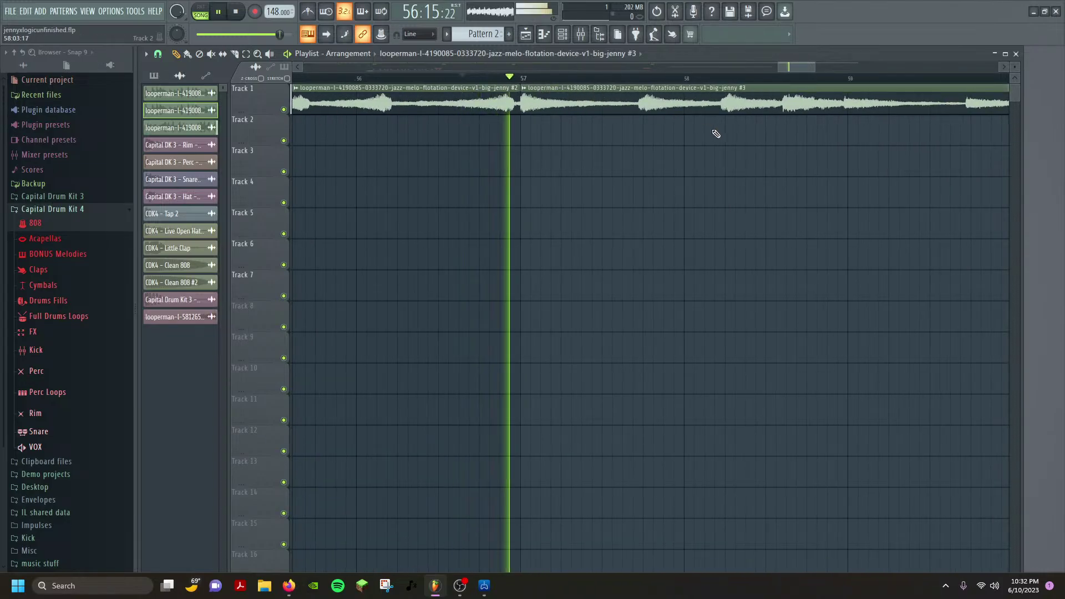
{"action": "key", "text": "space"}
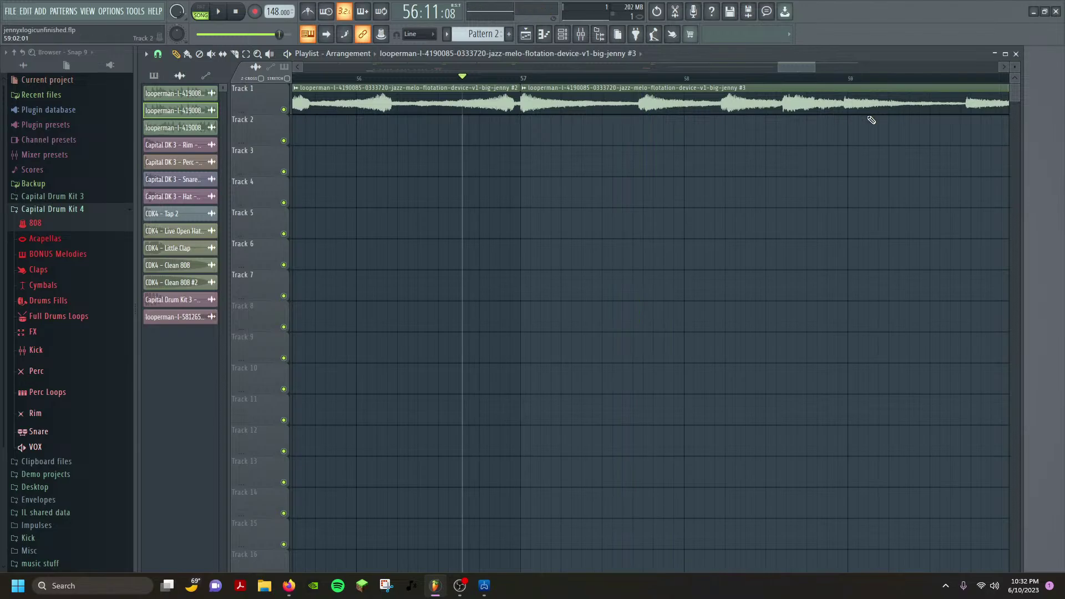
Shorten the cloned melody clip to its first note, place a copy on Track 1 after bar 58, and play the section.
{"action": "scroll", "coordinate": [937, 112], "scroll_direction": "down", "scroll_amount": 5}
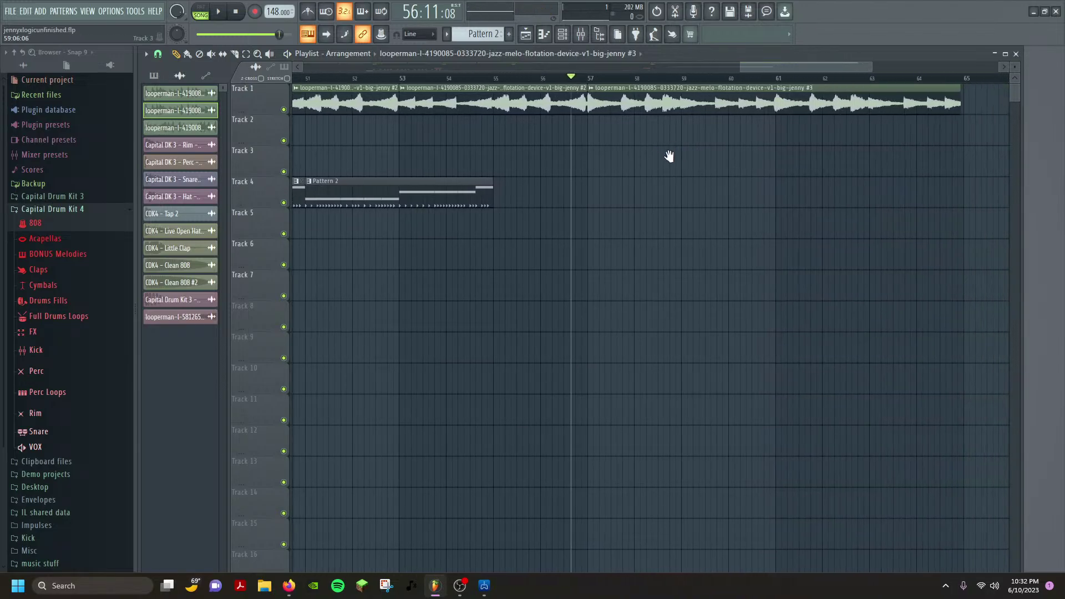
{"action": "left_click_drag", "start_coordinate": [873, 97], "coordinate": [541, 135]}
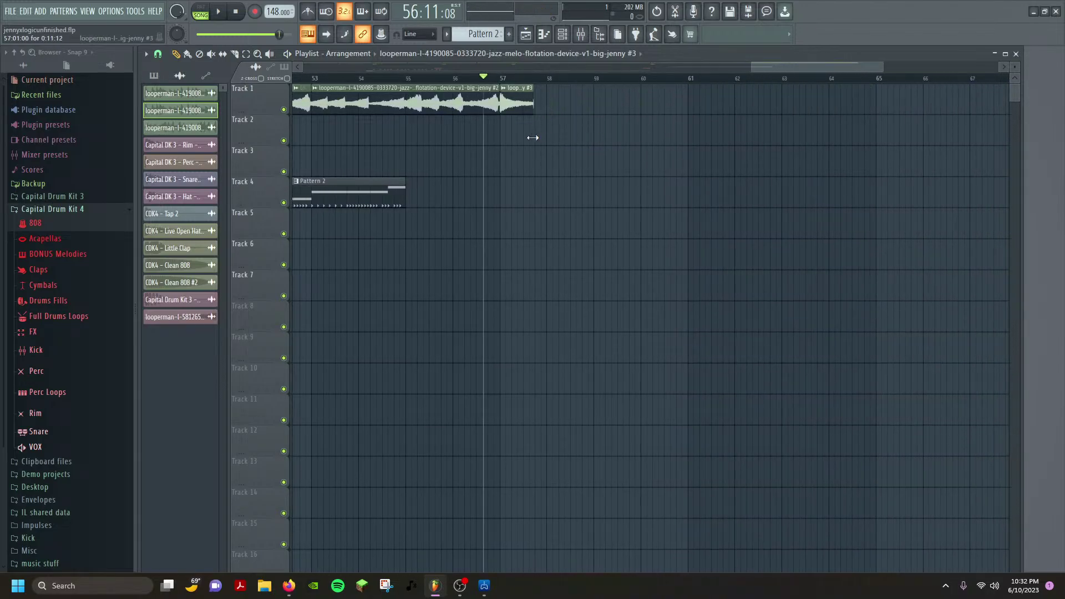
{"action": "key", "text": "space"}
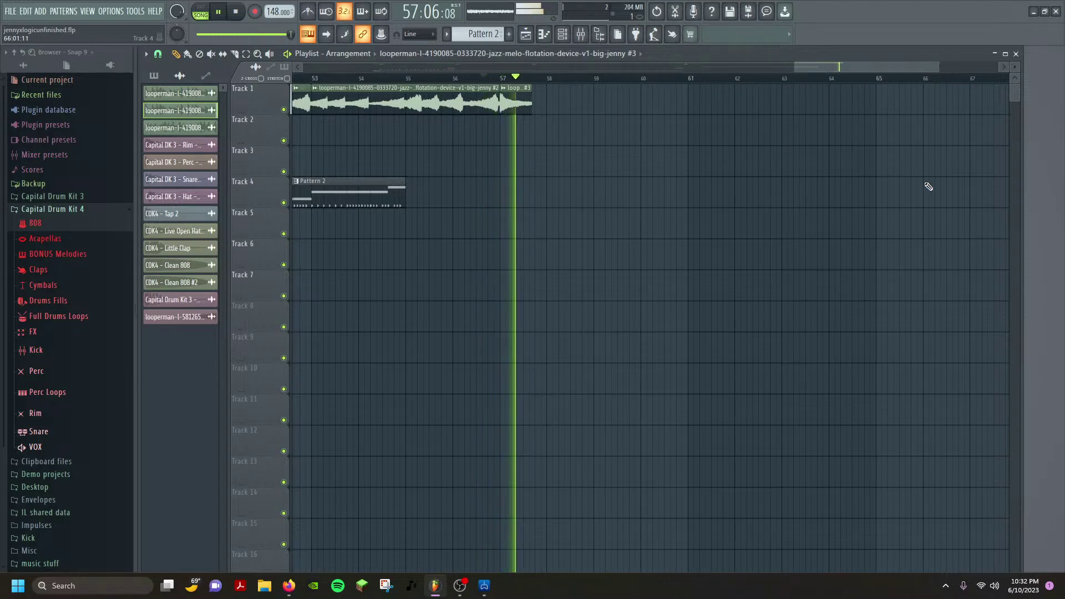
{"action": "left_click", "coordinate": [596, 110]}
{"action": "scroll", "coordinate": [589, 124], "scroll_direction": "up", "scroll_amount": 5}
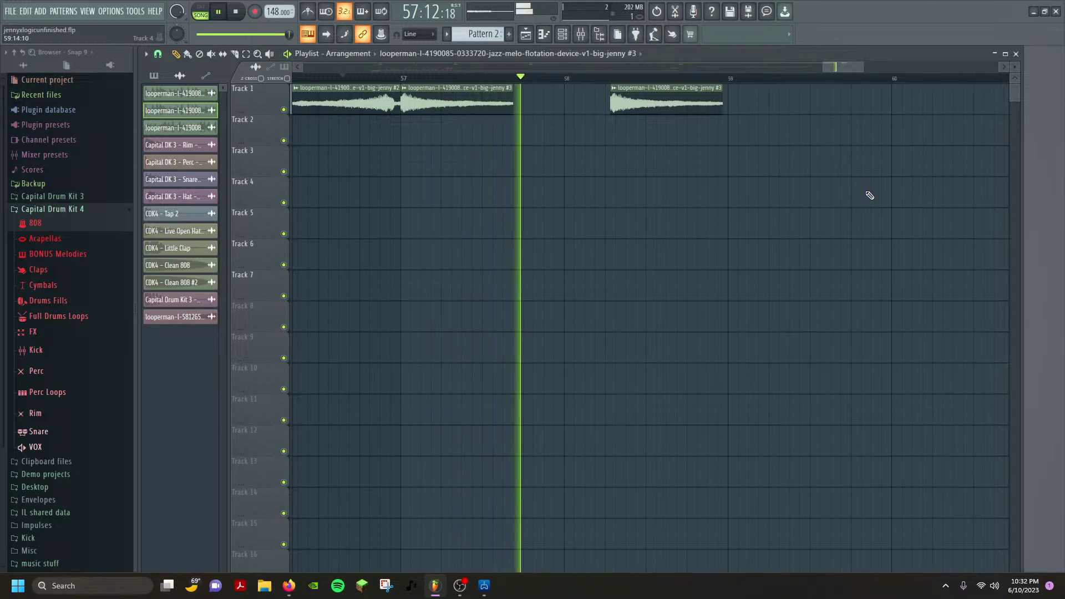
{"action": "key", "text": "space"}
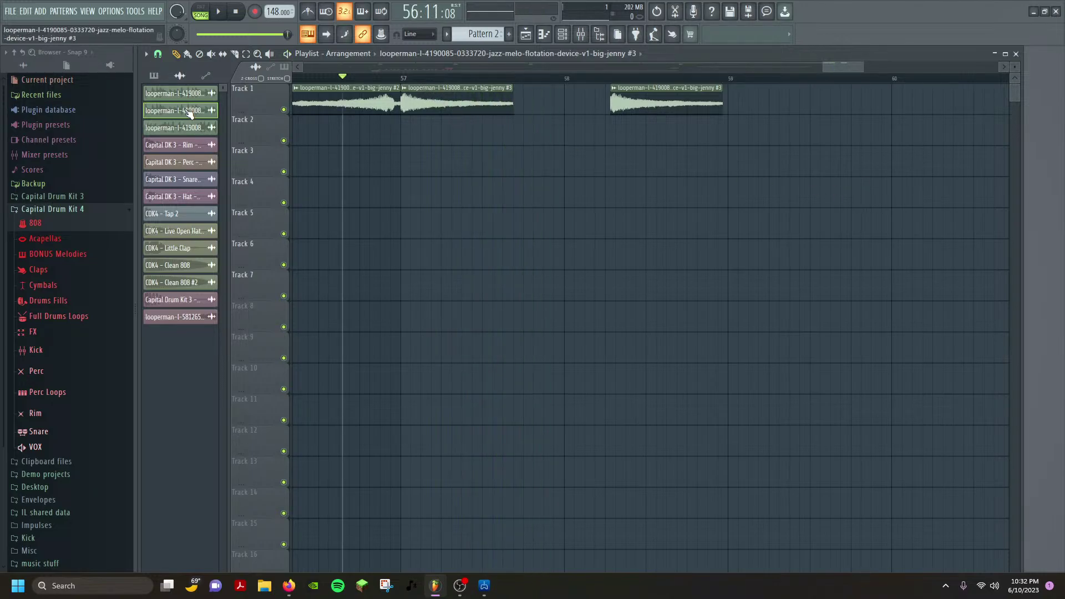
Open the channel rack and route the melody clone ending in #3 to mixer track 9.
{"action": "left_click", "coordinate": [88, 13]}
{"action": "left_click", "coordinate": [109, 57]}
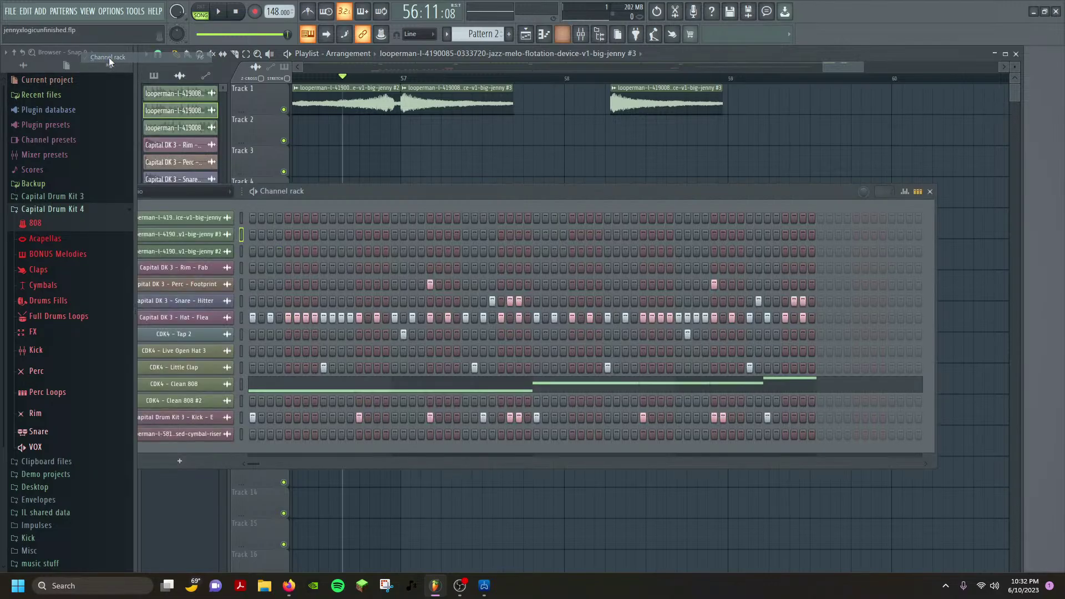
{"action": "left_click_drag", "start_coordinate": [307, 190], "coordinate": [451, 189]}
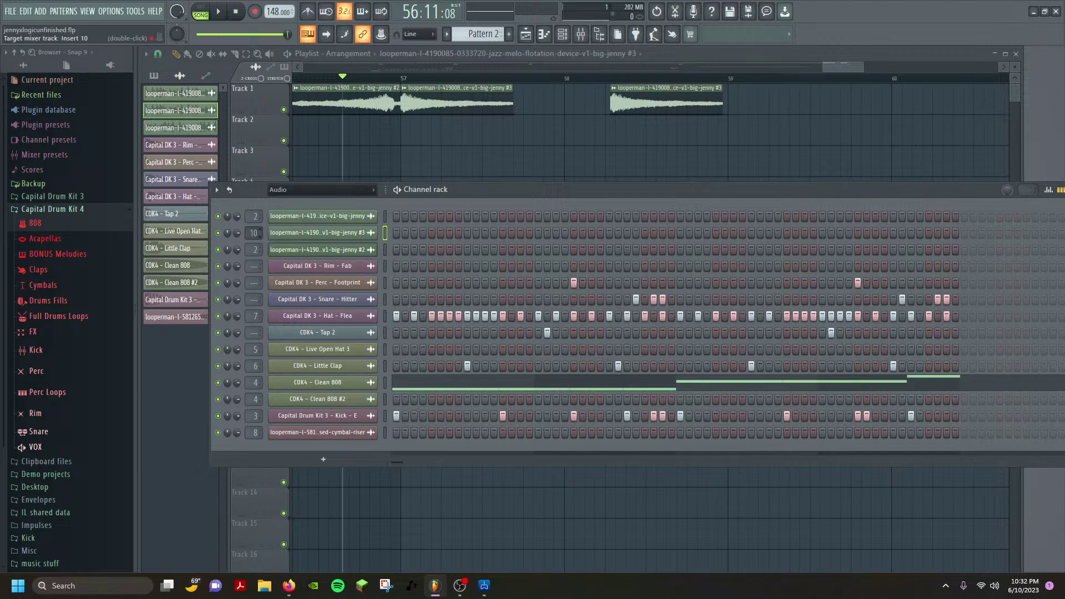
{"action": "scroll", "coordinate": [254, 233], "scroll_direction": "down", "scroll_amount": 1}
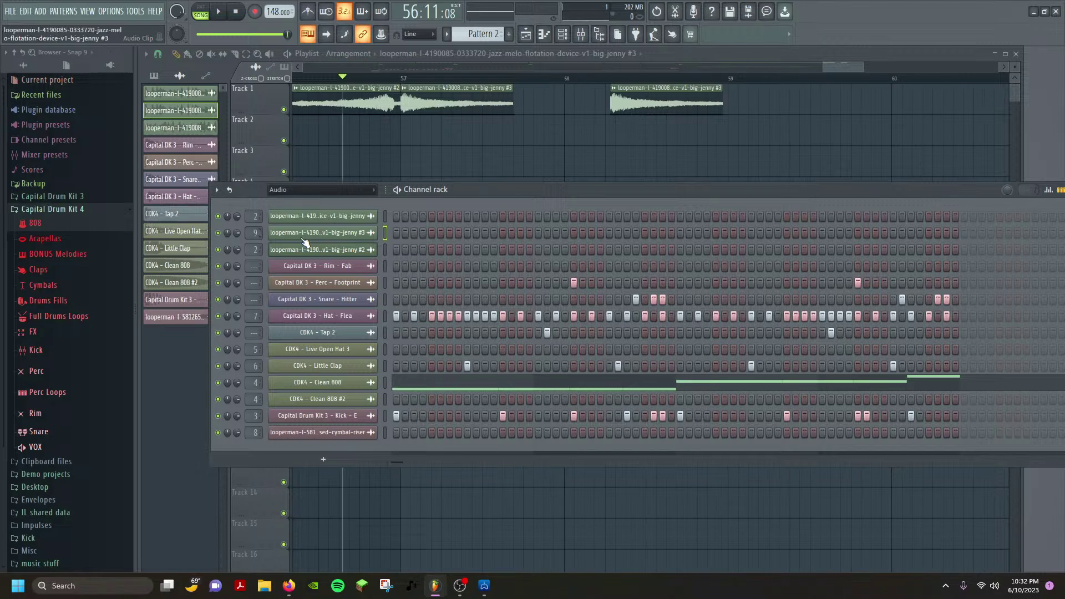
Open the mixer and restore its window to full view.
{"action": "left_click", "coordinate": [87, 11]}
{"action": "left_click", "coordinate": [107, 76]}
{"action": "left_click", "coordinate": [84, 11]}
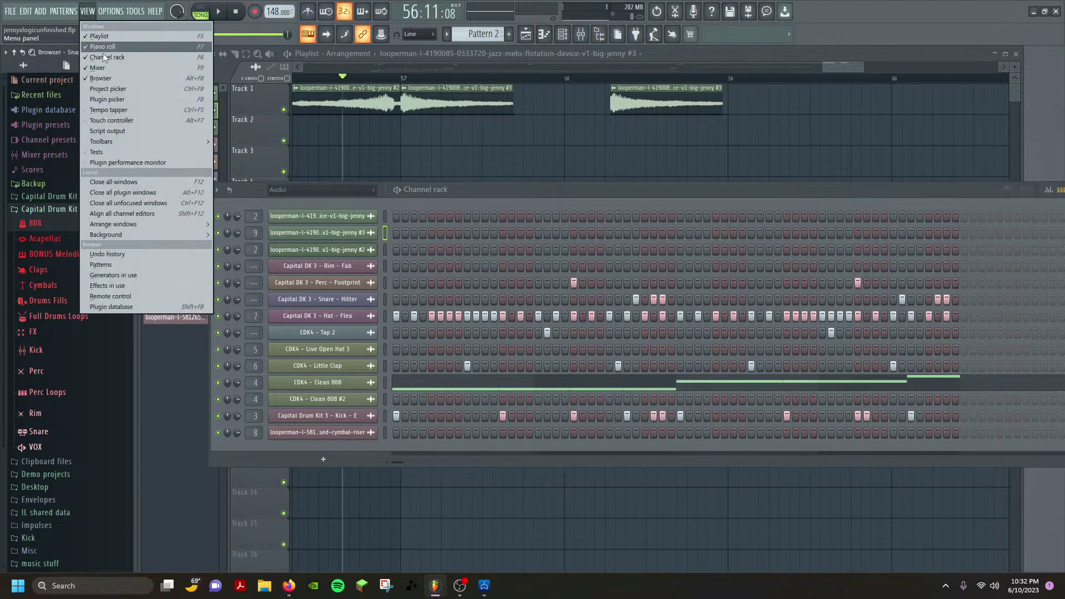
{"action": "left_click", "coordinate": [107, 68]}
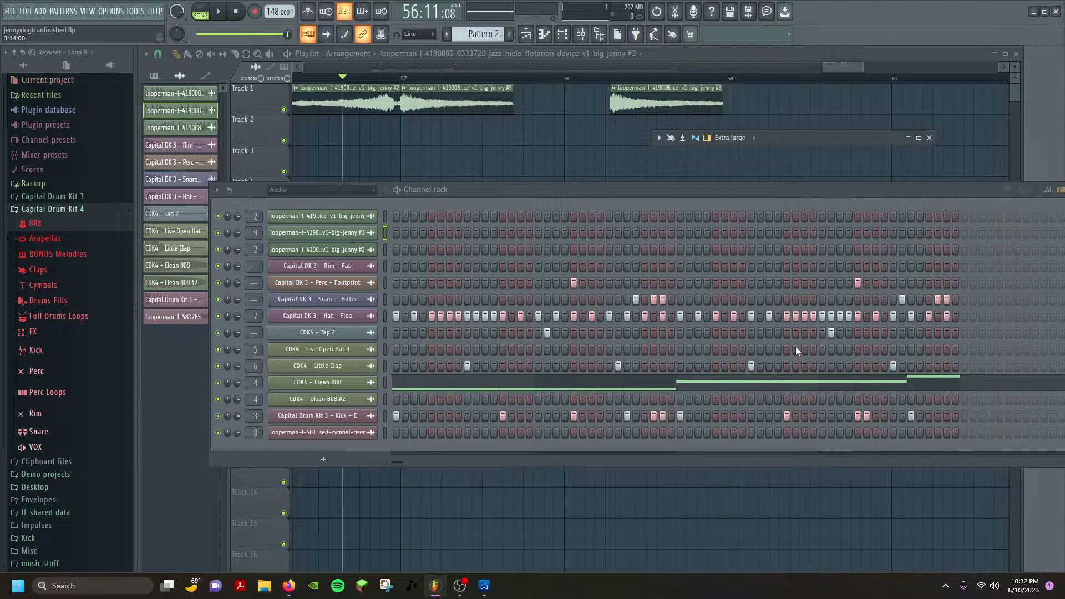
{"action": "left_click", "coordinate": [908, 139]}
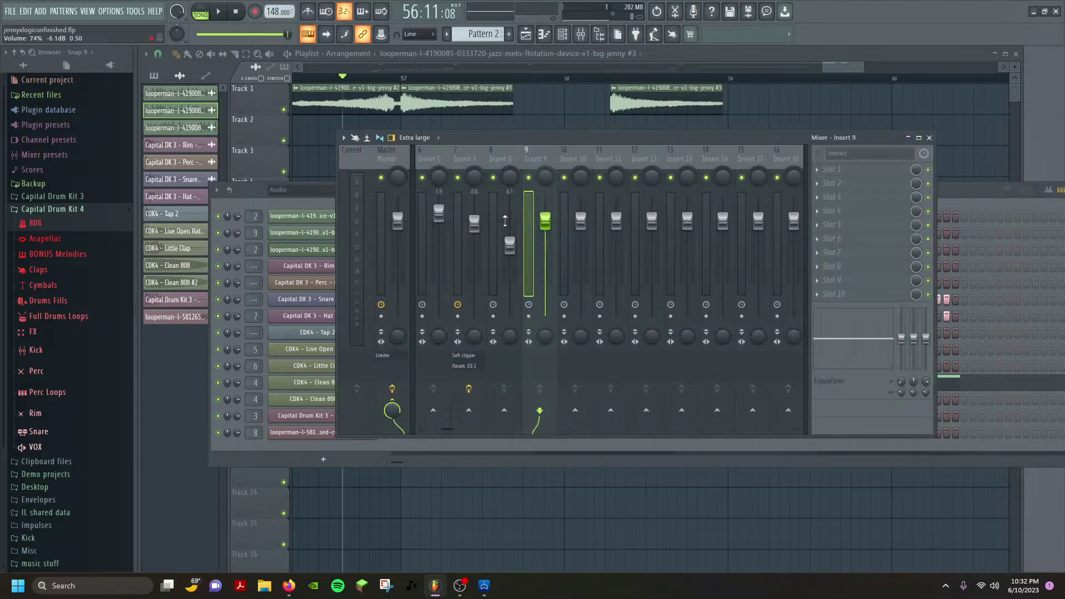
Try Fruity Delay 2 in the first effect slot of mixer Insert 9, and delete the plugin.
{"action": "left_click", "coordinate": [844, 175]}
{"action": "mouse_move", "coordinate": [837, 183]}
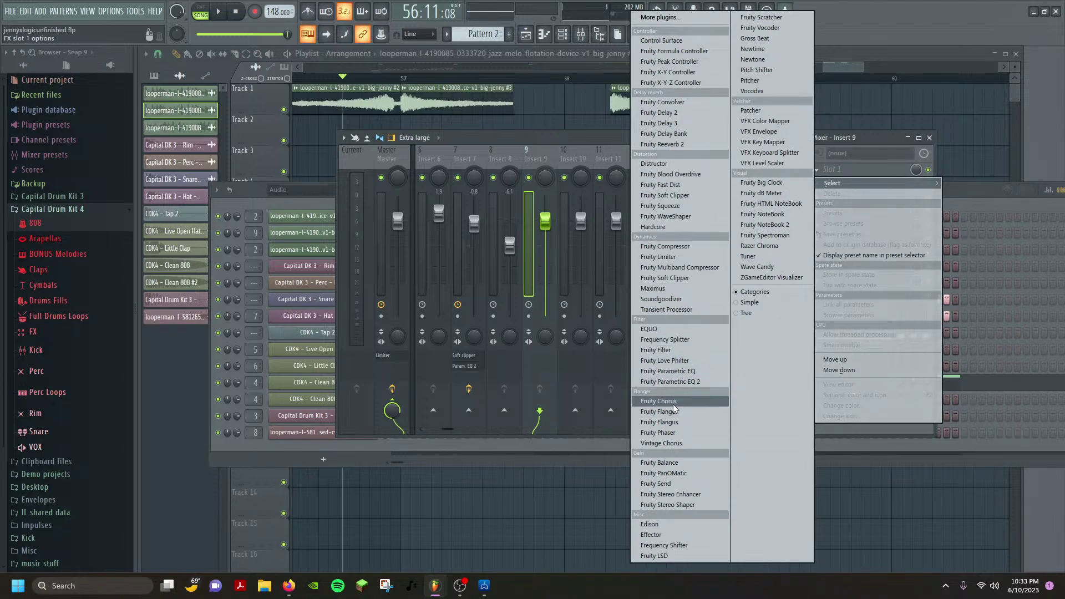
{"action": "left_click", "coordinate": [692, 114]}
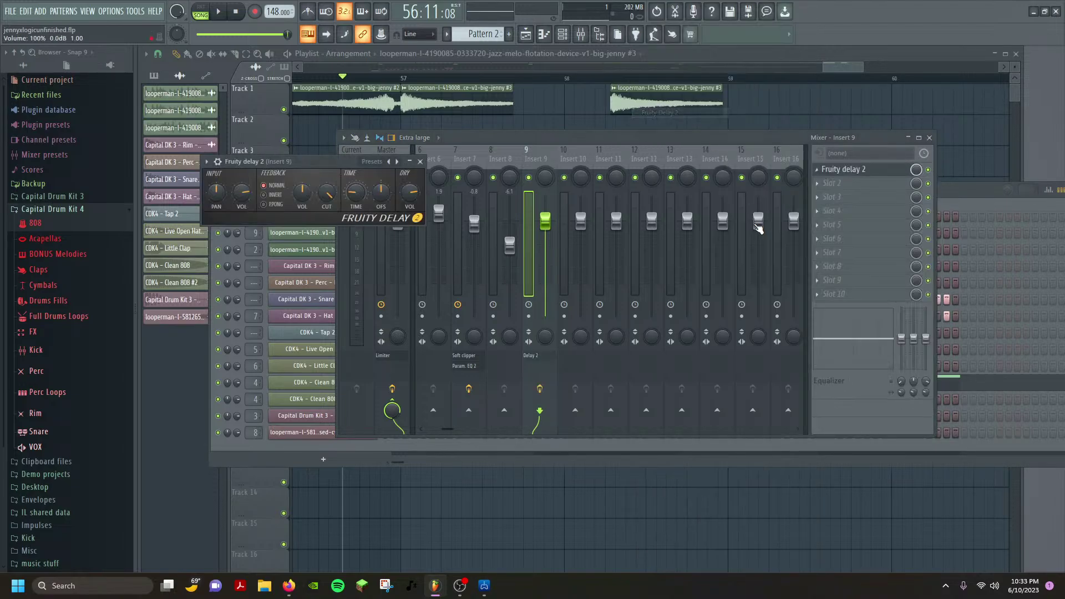
{"action": "left_click", "coordinate": [420, 161]}
{"action": "left_click", "coordinate": [869, 175]}
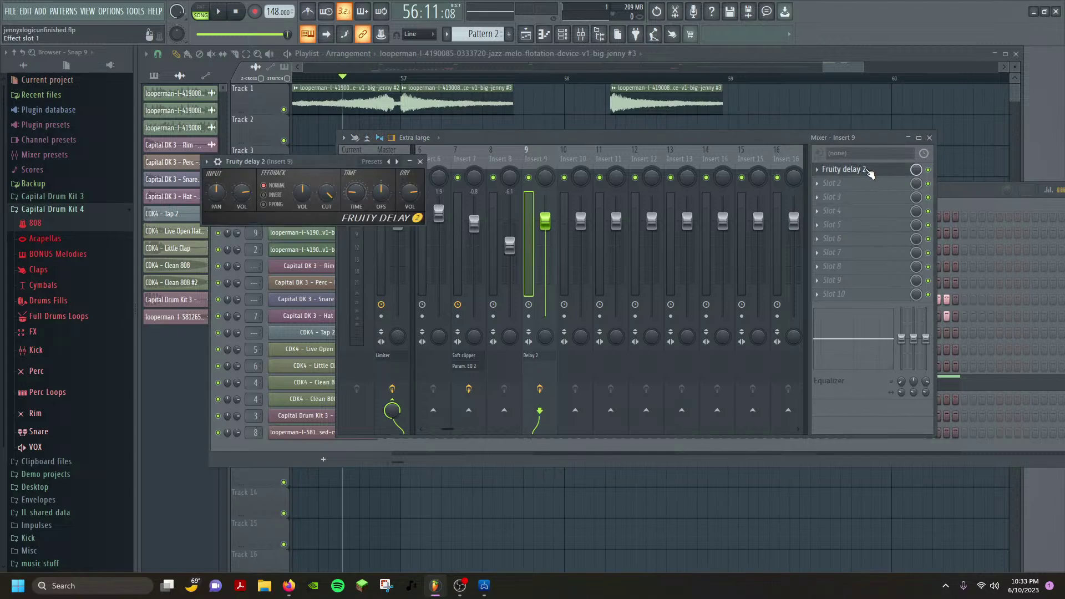
{"action": "left_click", "coordinate": [208, 162]}
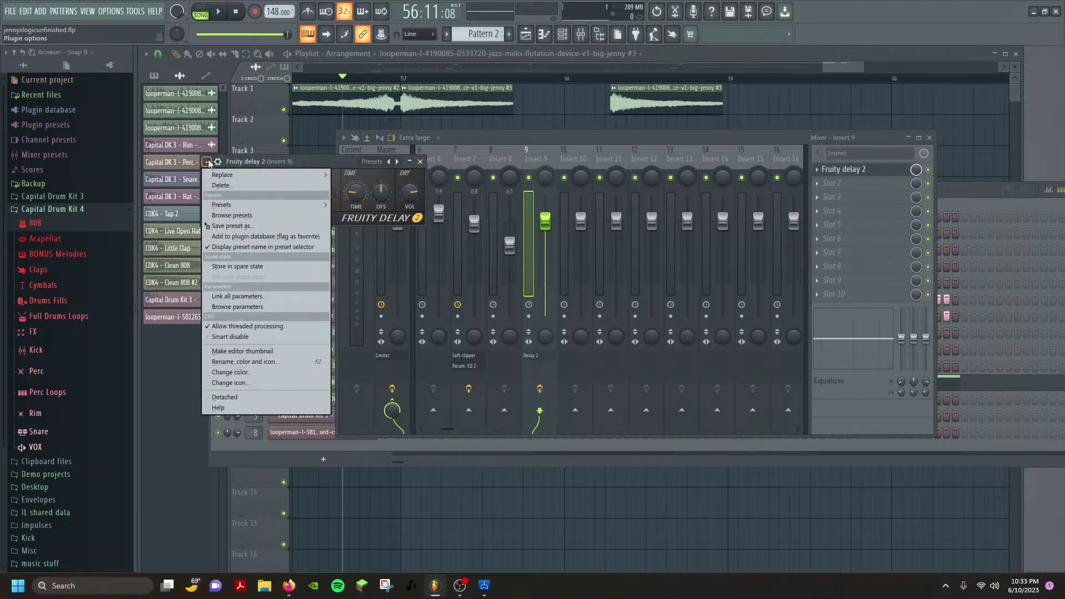
{"action": "left_click", "coordinate": [220, 186]}
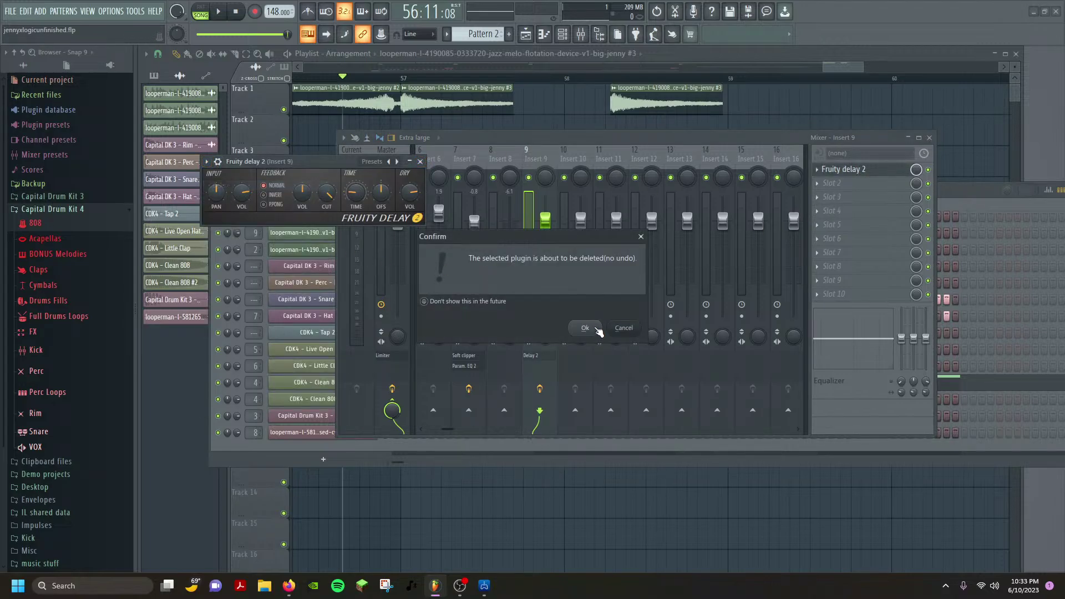
{"action": "left_click", "coordinate": [585, 328]}
Load Fruity Delay 3 into the first effect slot of mixer Insert 9 and play the note clip through it.
{"action": "left_click", "coordinate": [832, 169]}
{"action": "left_click", "coordinate": [679, 134]}
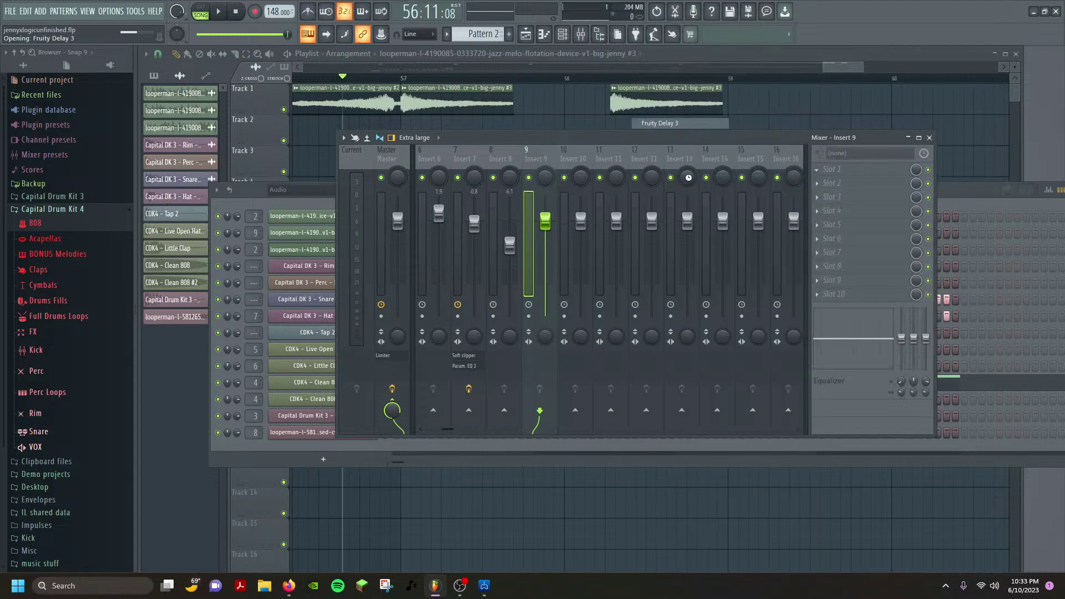
{"action": "key", "text": "space"}
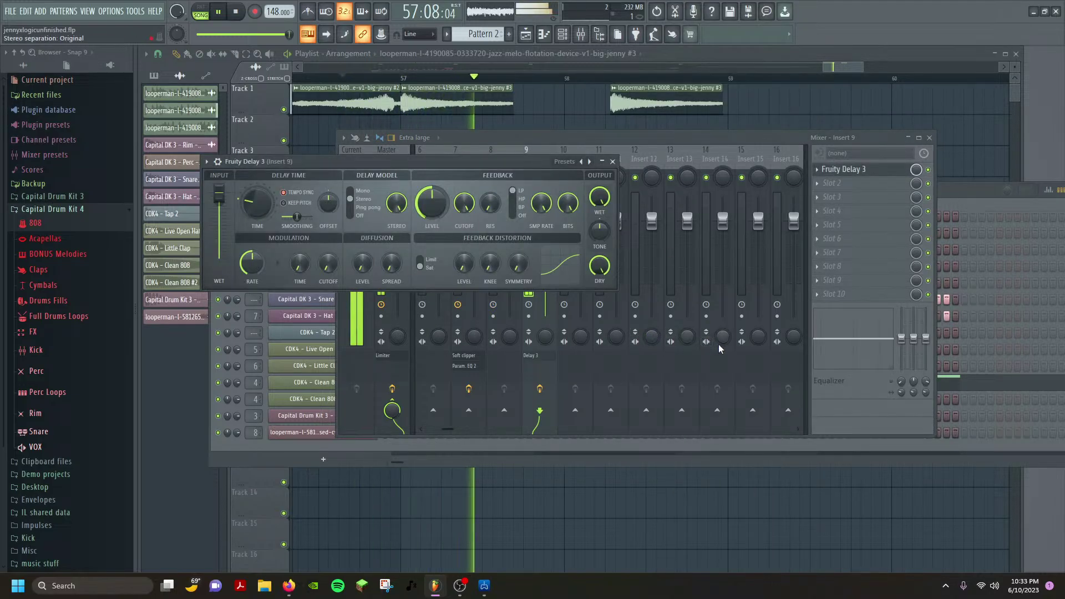
{"action": "key", "text": "space"}
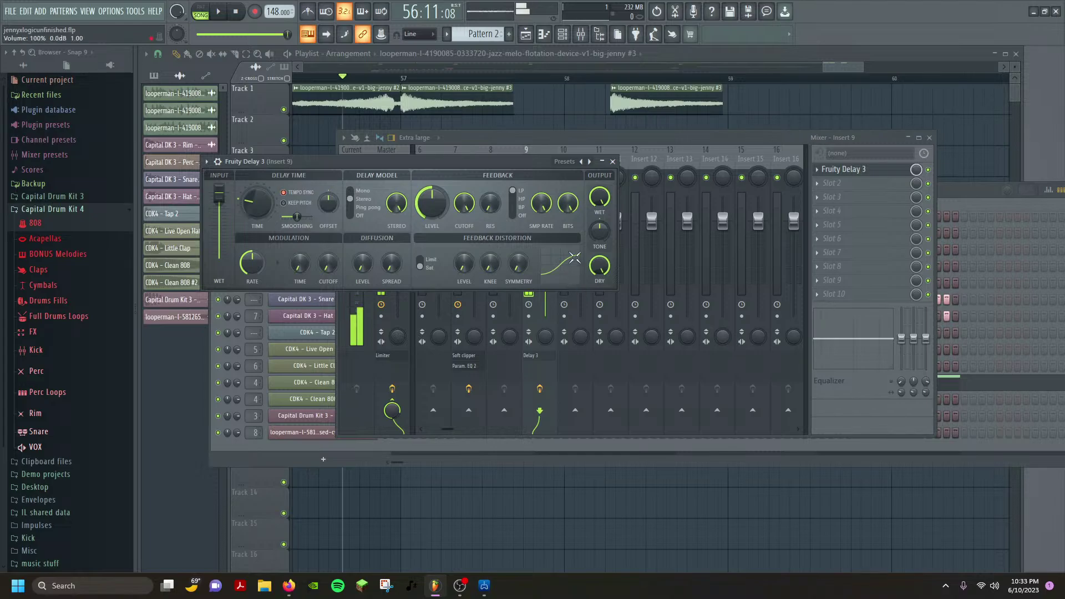
Try the Saturated preset in Fruity Delay 3 while playing the note clip.
{"action": "left_click", "coordinate": [564, 162]}
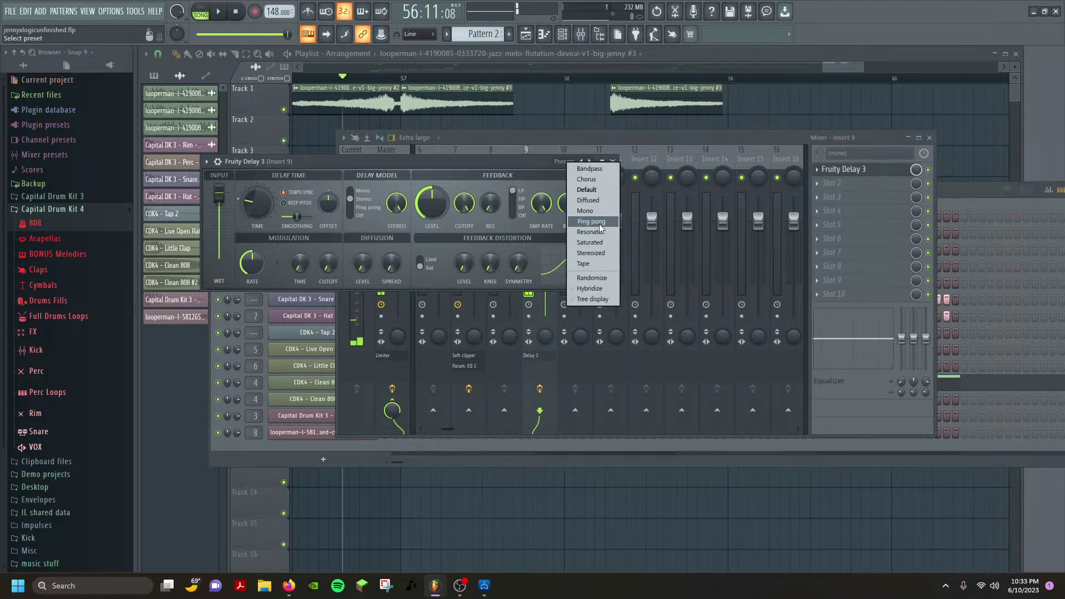
{"action": "left_click", "coordinate": [602, 241]}
{"action": "key", "text": "space"}
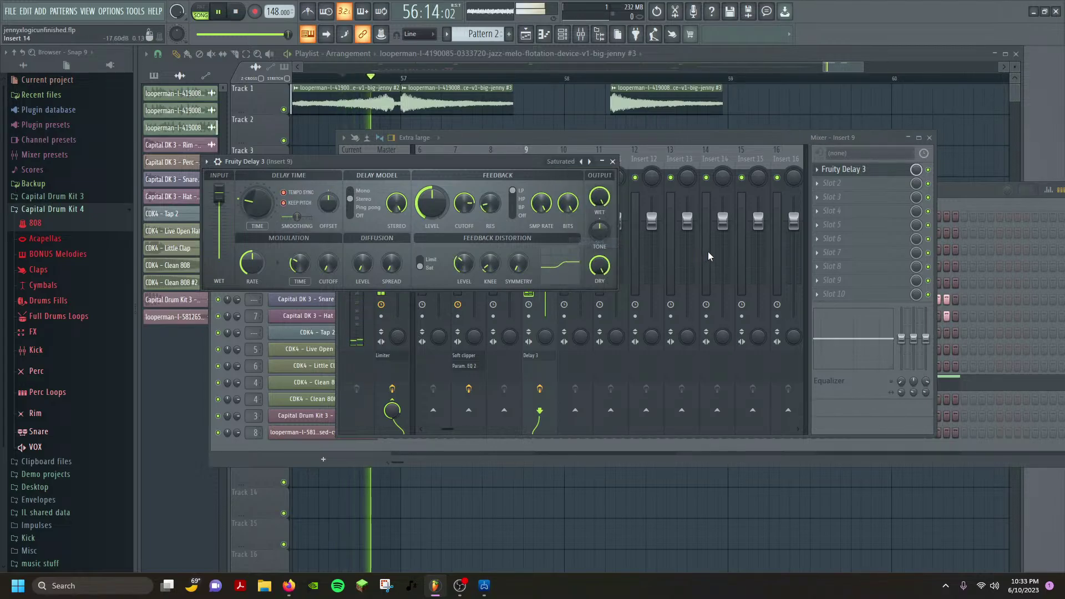
{"action": "key", "text": "space"}
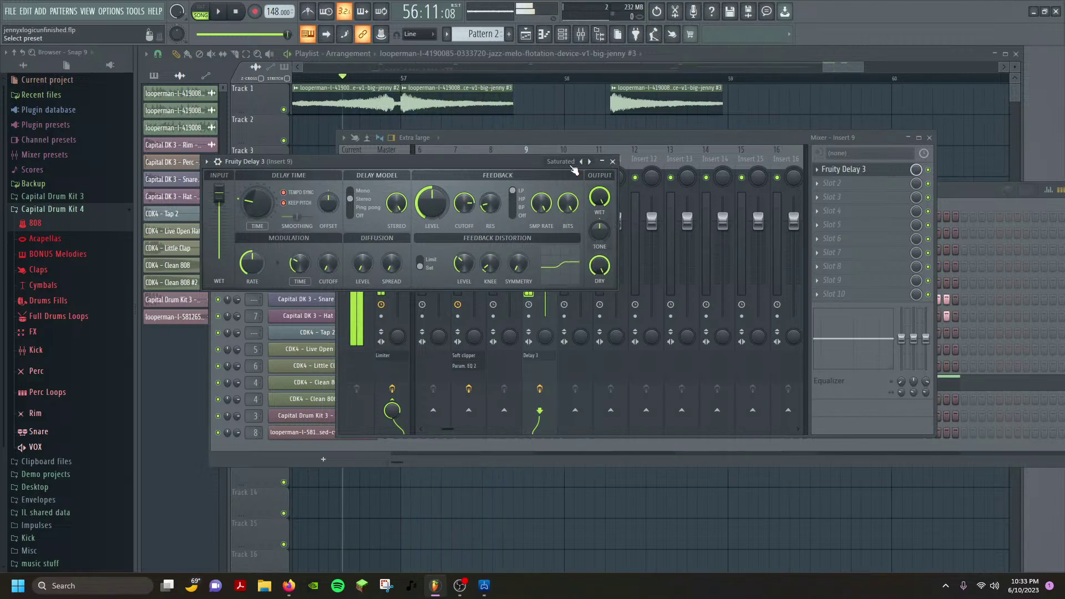
Try the Bandpass preset in Fruity Delay 3 and audition it from the middle of bar 56.
{"action": "left_click", "coordinate": [565, 162]}
{"action": "left_click", "coordinate": [582, 171]}
{"action": "key", "text": "space"}
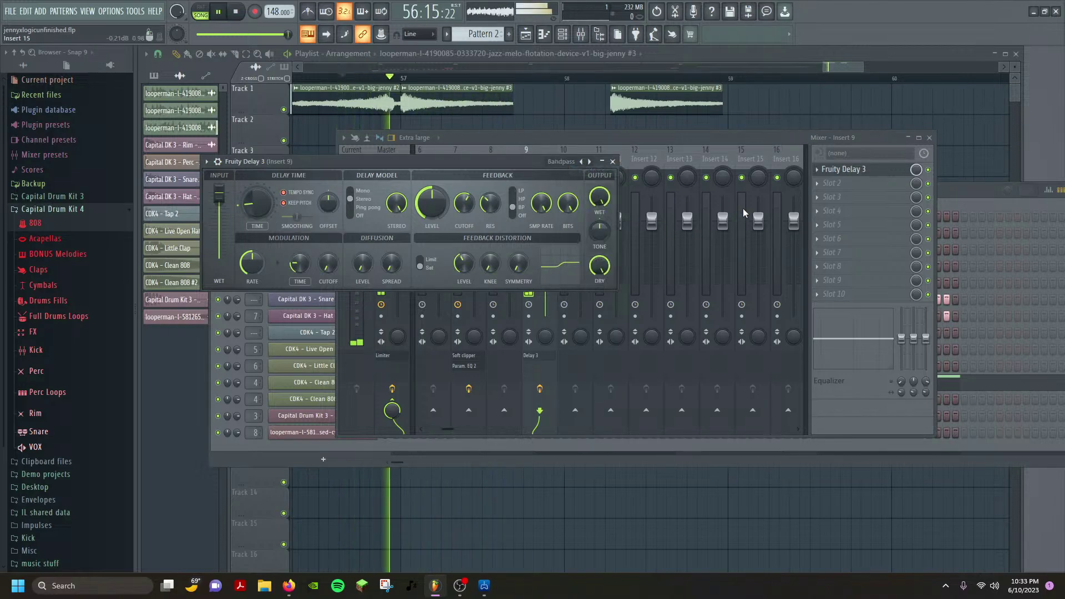
{"action": "key", "text": "space"}
Randomize the Fruity Delay 3 settings and listen to the effect on the note clip.
{"action": "left_click", "coordinate": [565, 161]}
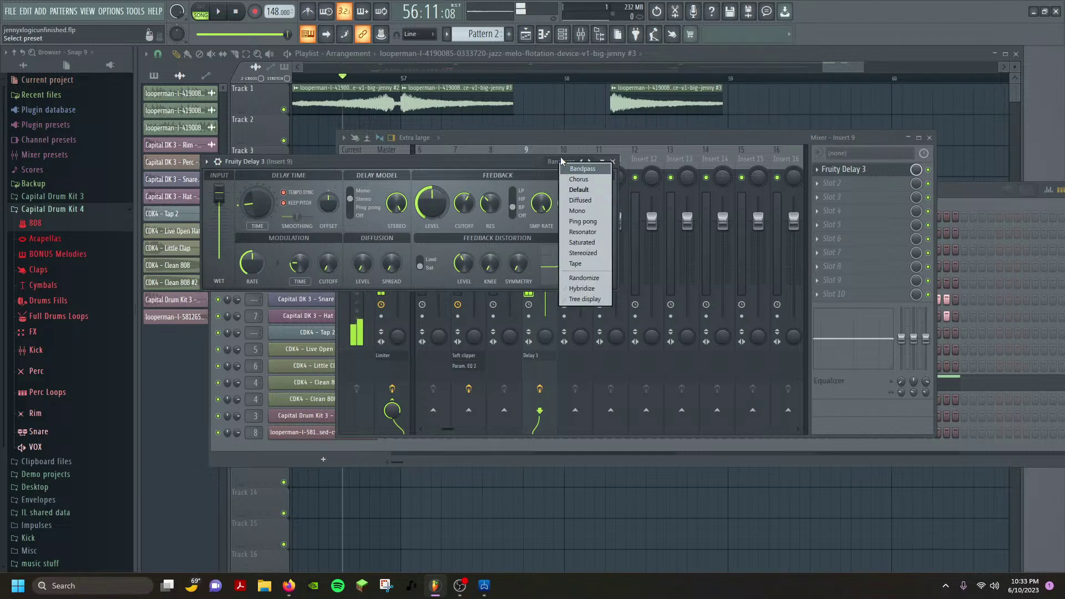
{"action": "left_click", "coordinate": [583, 278]}
{"action": "key", "text": "space"}
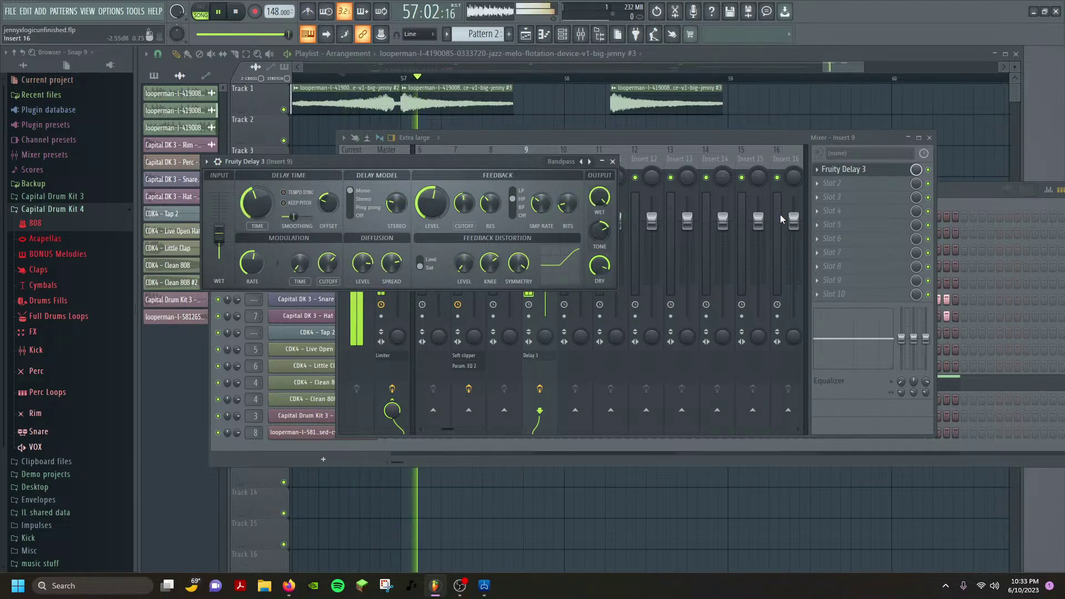
{"action": "key", "text": "space"}
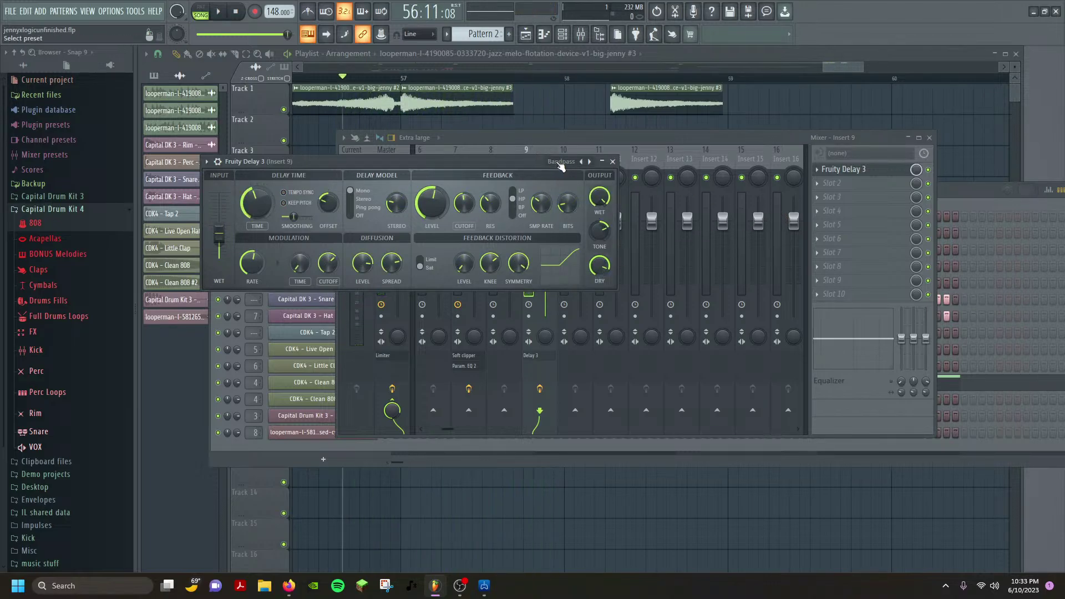
Load the Default preset in Fruity Delay 3 and play the note clip with it.
{"action": "left_click", "coordinate": [561, 162]}
{"action": "left_click", "coordinate": [586, 190]}
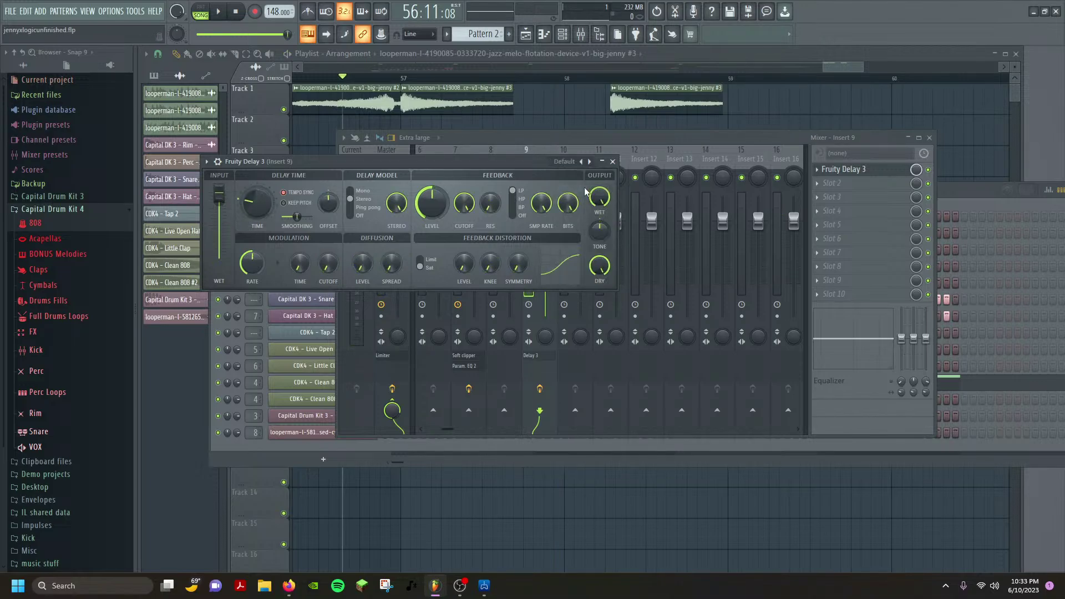
{"action": "key", "text": "space"}
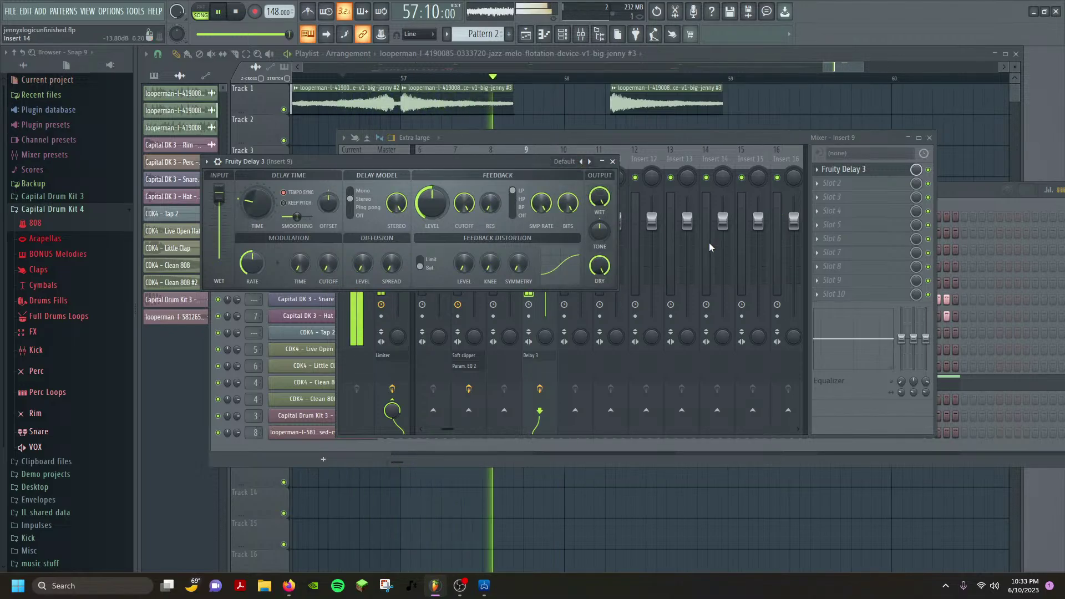
{"action": "key", "text": "space"}
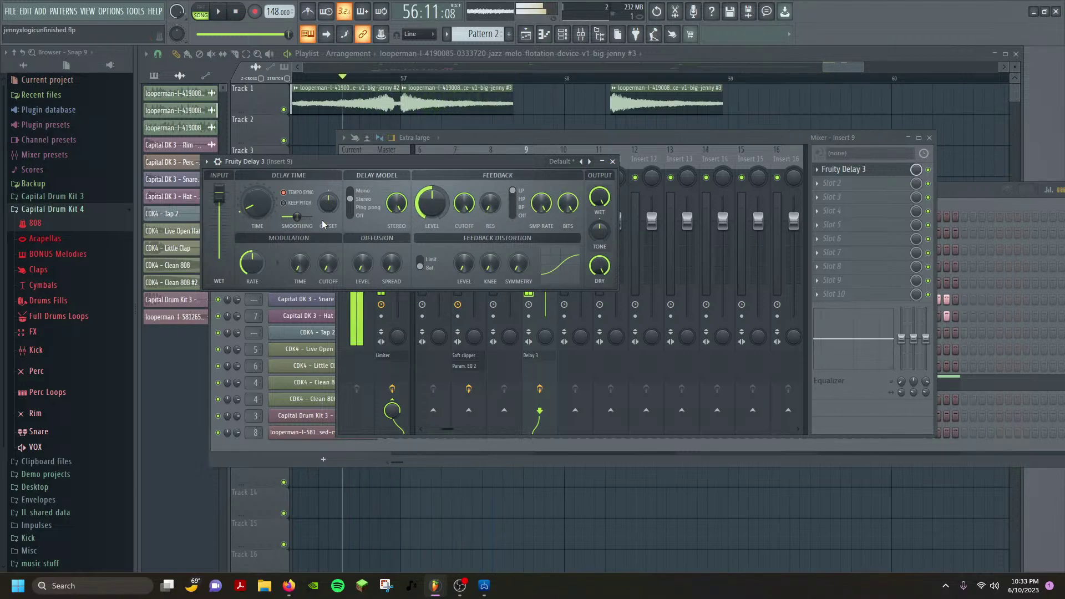
Play both note clips with the delay, and turn down the modulation rate in Fruity Delay 3.
{"action": "key", "text": "space"}
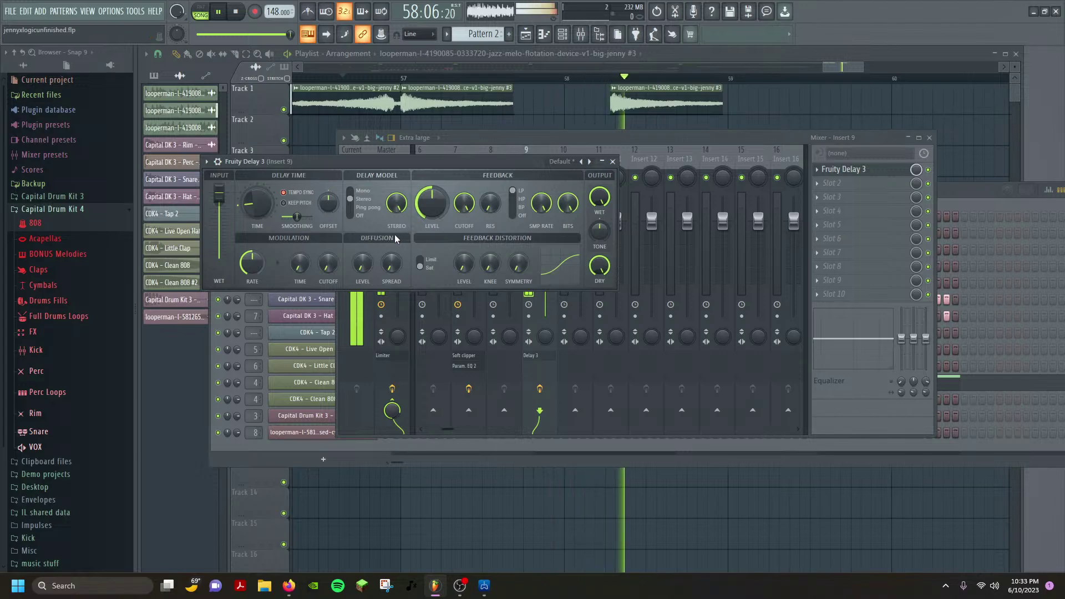
{"action": "key", "text": "space"}
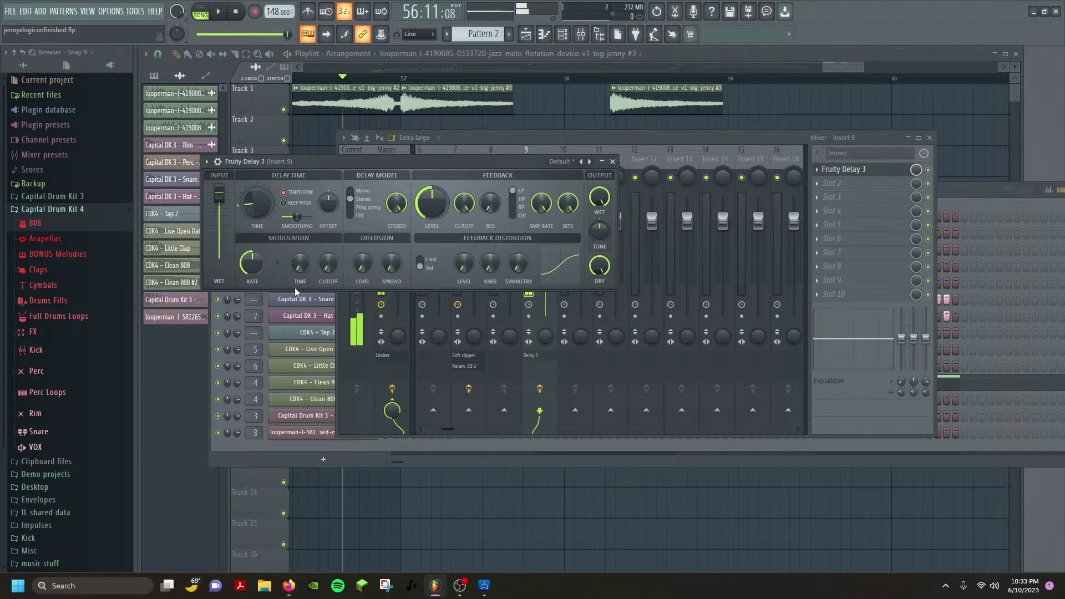
{"action": "left_click_drag", "start_coordinate": [261, 258], "coordinate": [261, 280]}
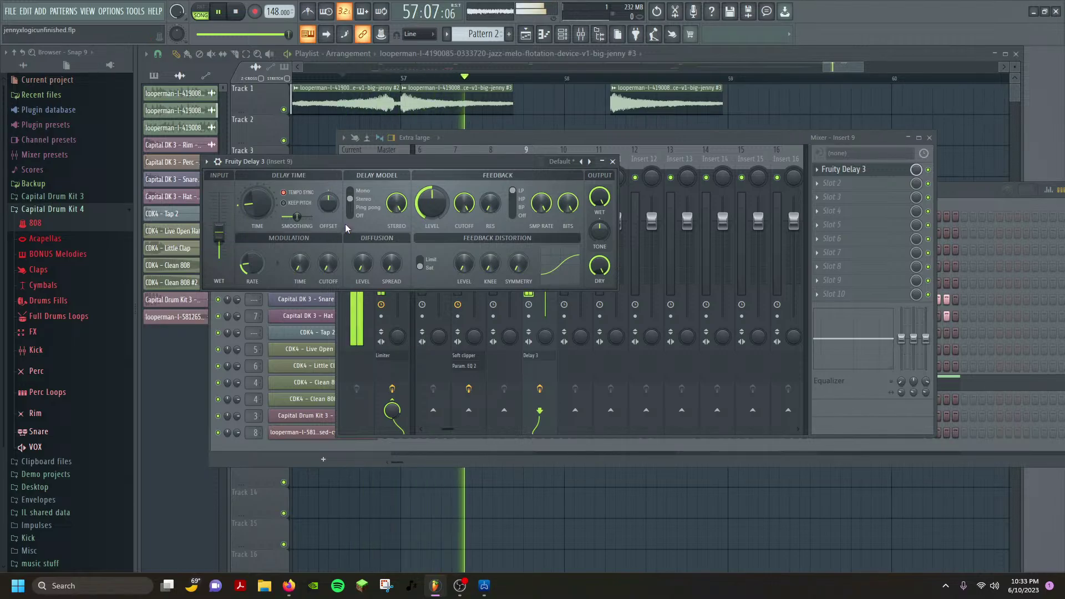
Turn down the wet output of Fruity Delay 3, delete the spare note clip in bar 58 on Track 1, and play the ending.
{"action": "key", "text": "space"}
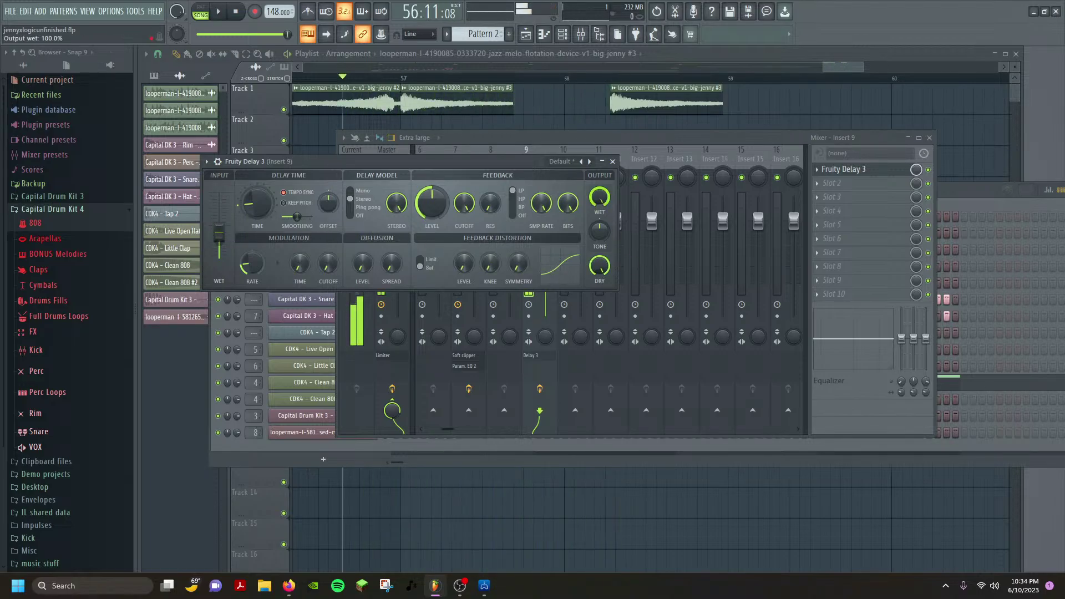
{"action": "key", "text": "space"}
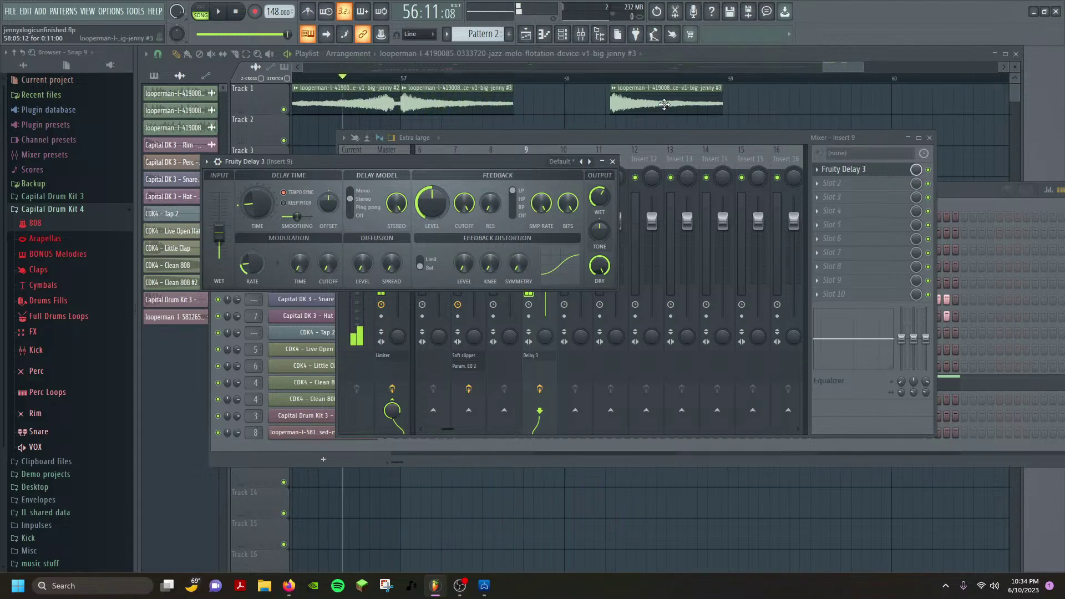
{"action": "right_click", "coordinate": [827, 159]}
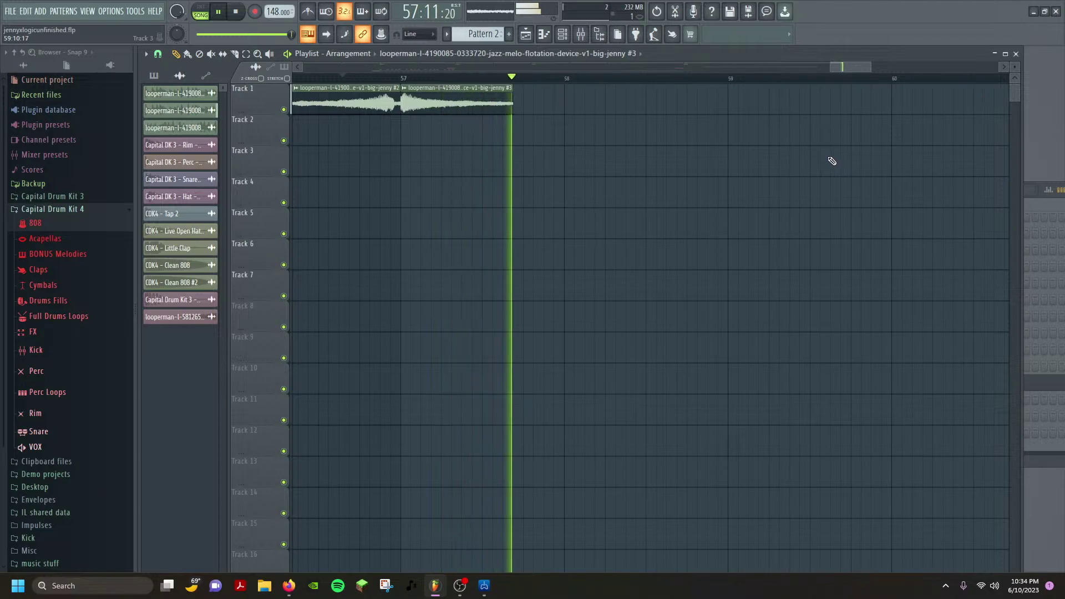
{"action": "key", "text": "space"}
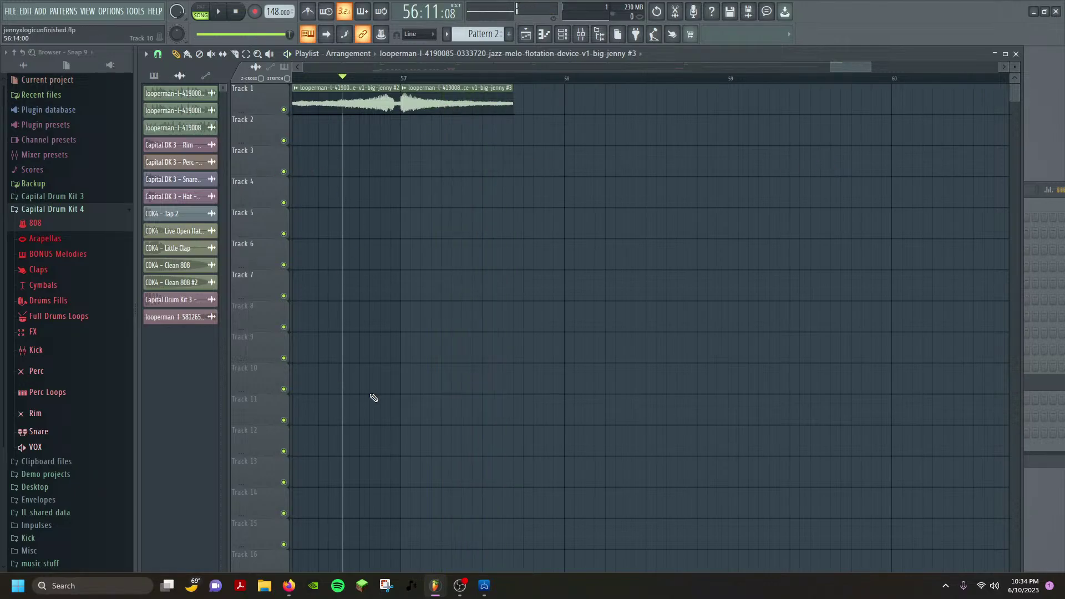
Place a copy of the note clip on Track 1 in the last quarter of bar 58, and audition the section.
{"action": "left_click", "coordinate": [87, 12]}
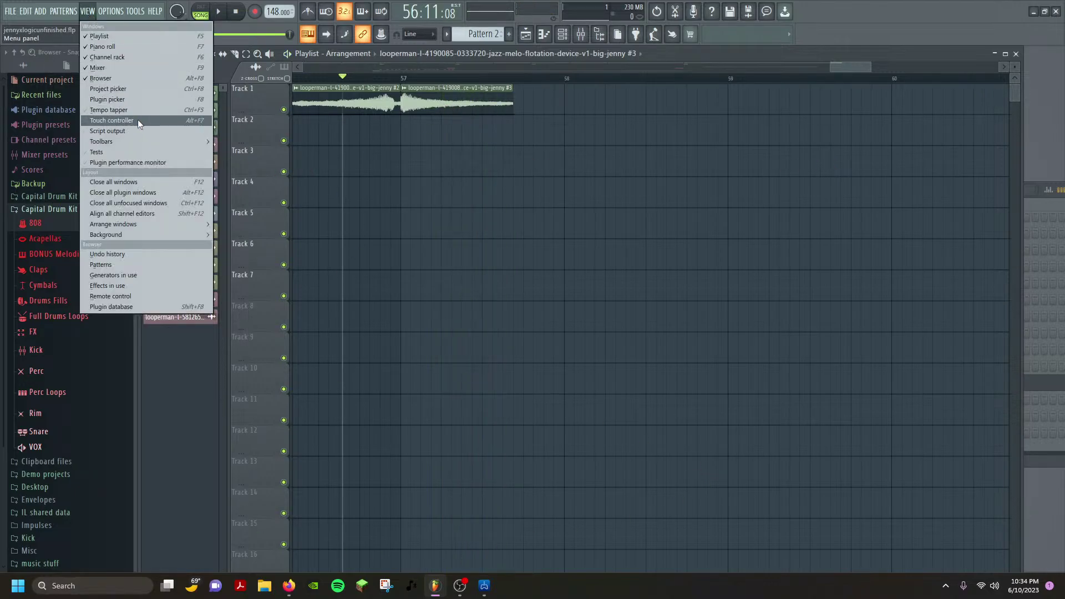
{"action": "left_click", "coordinate": [128, 68]}
{"action": "left_click", "coordinate": [689, 105]}
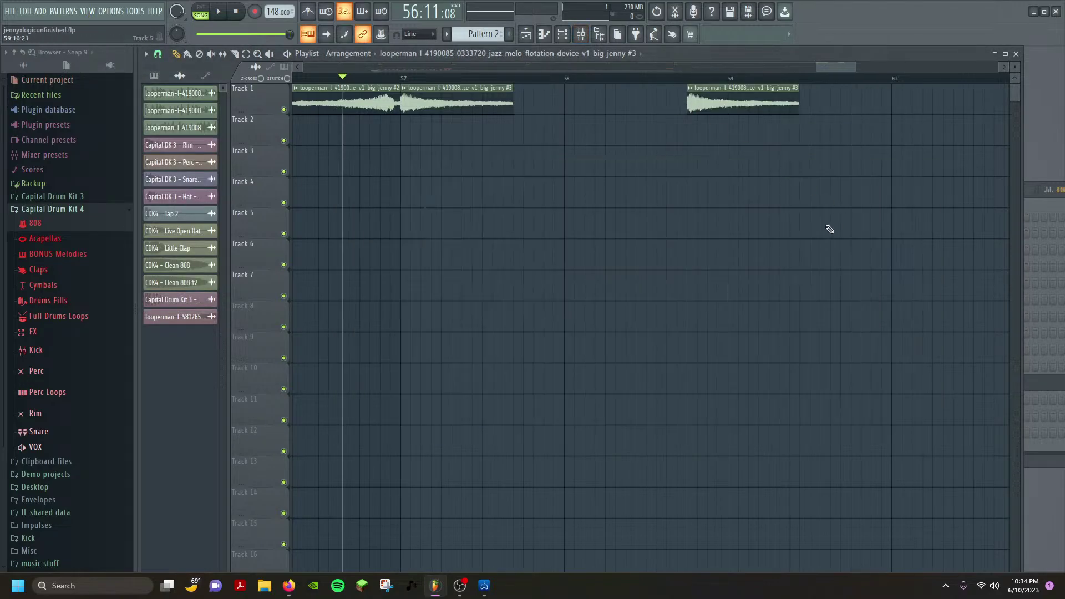
{"action": "key", "text": "space"}
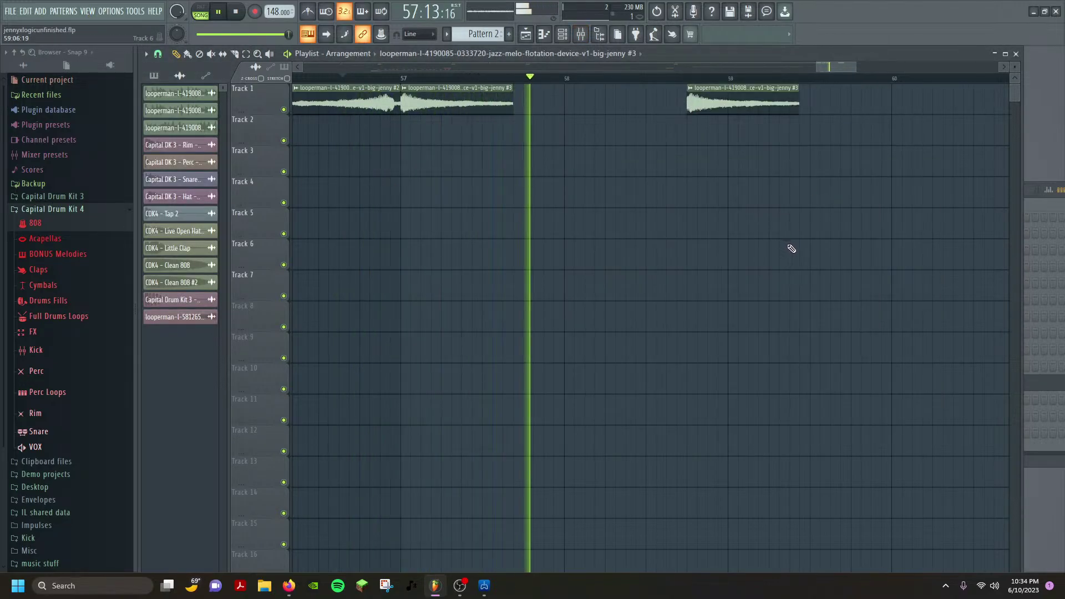
{"action": "key", "text": "space"}
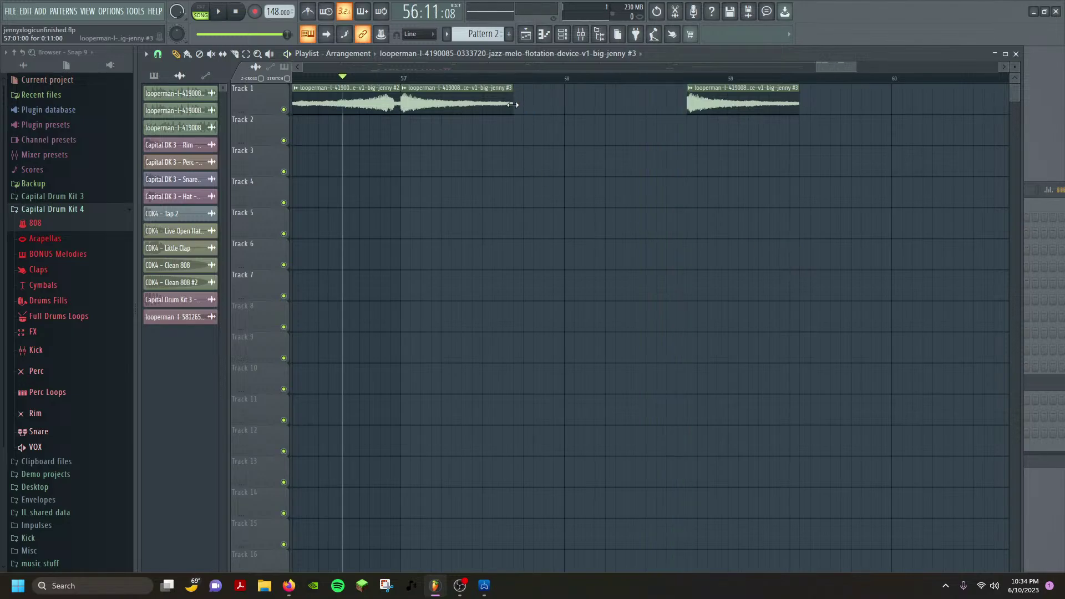
Set the playback start to 56:06:00 and listen to the reversed clip leading into the note clip.
{"action": "left_click", "coordinate": [89, 10]}
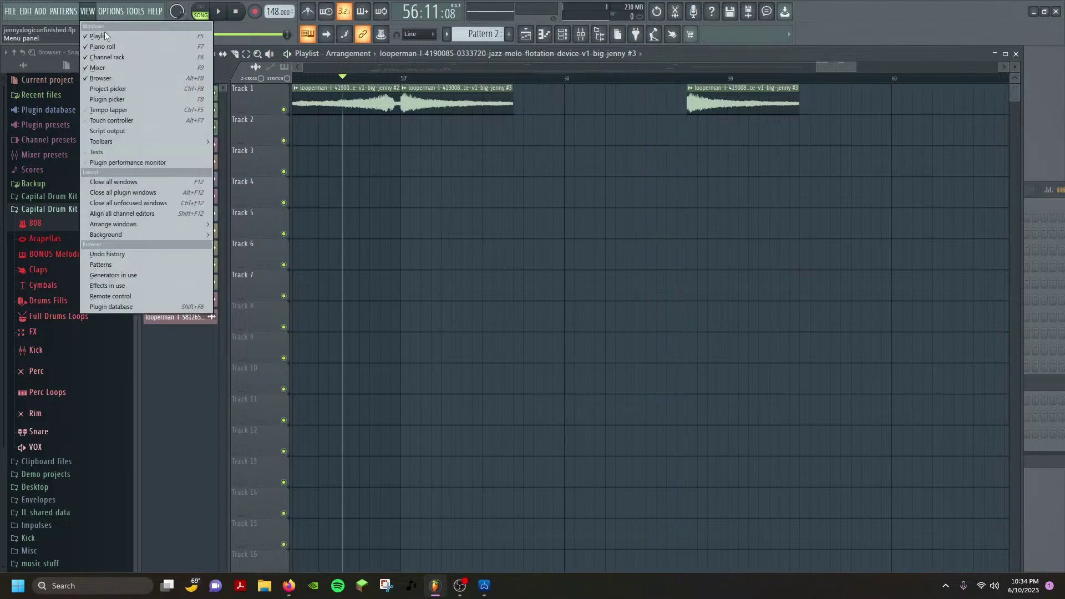
{"action": "left_click", "coordinate": [114, 70]}
{"action": "left_click", "coordinate": [306, 81]}
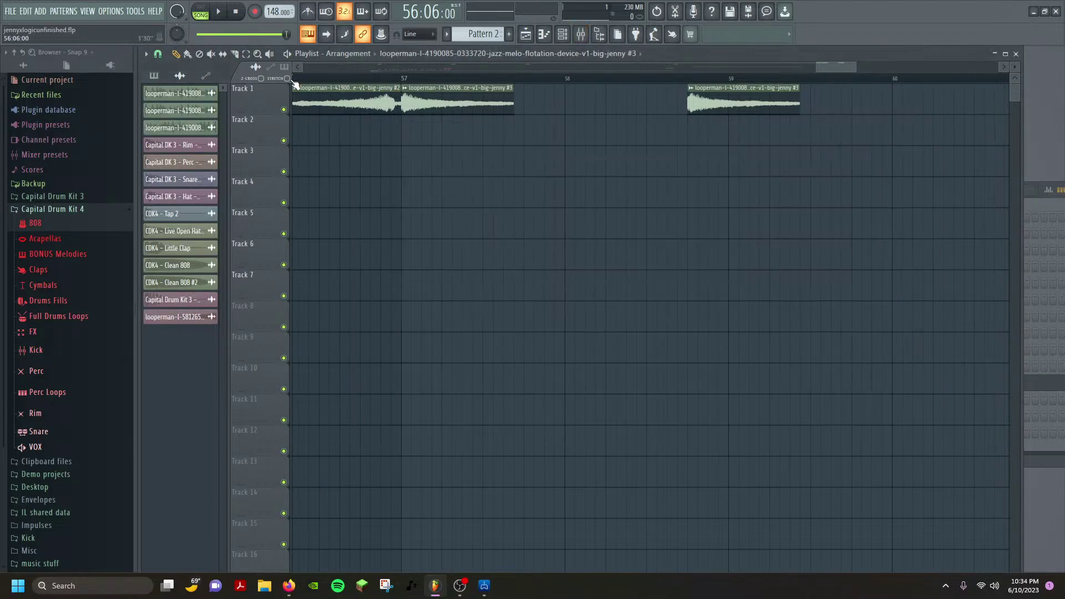
{"action": "key", "text": "space"}
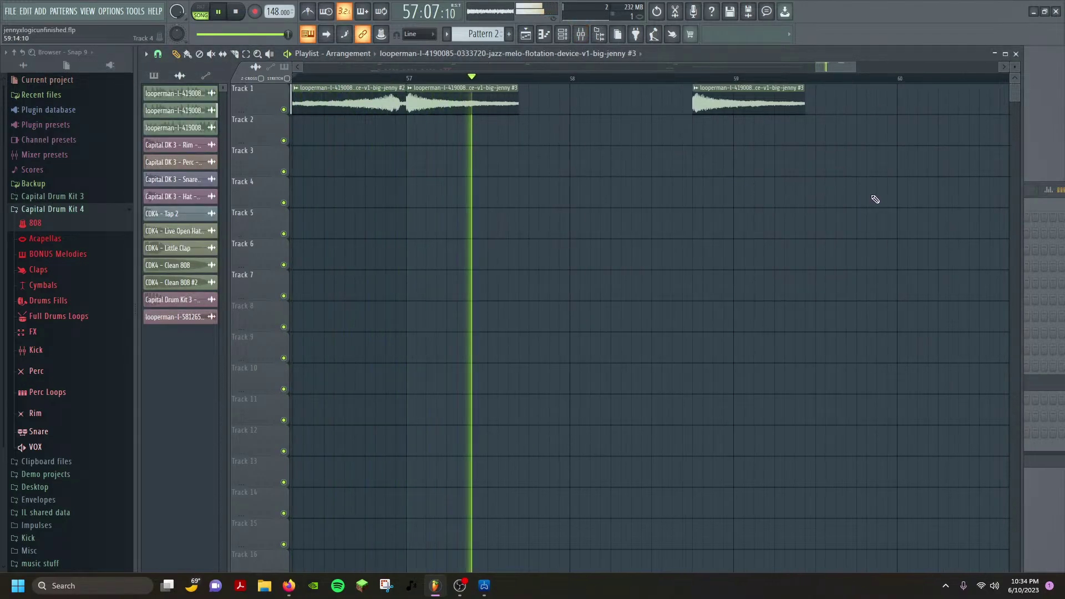
{"action": "key", "text": "space"}
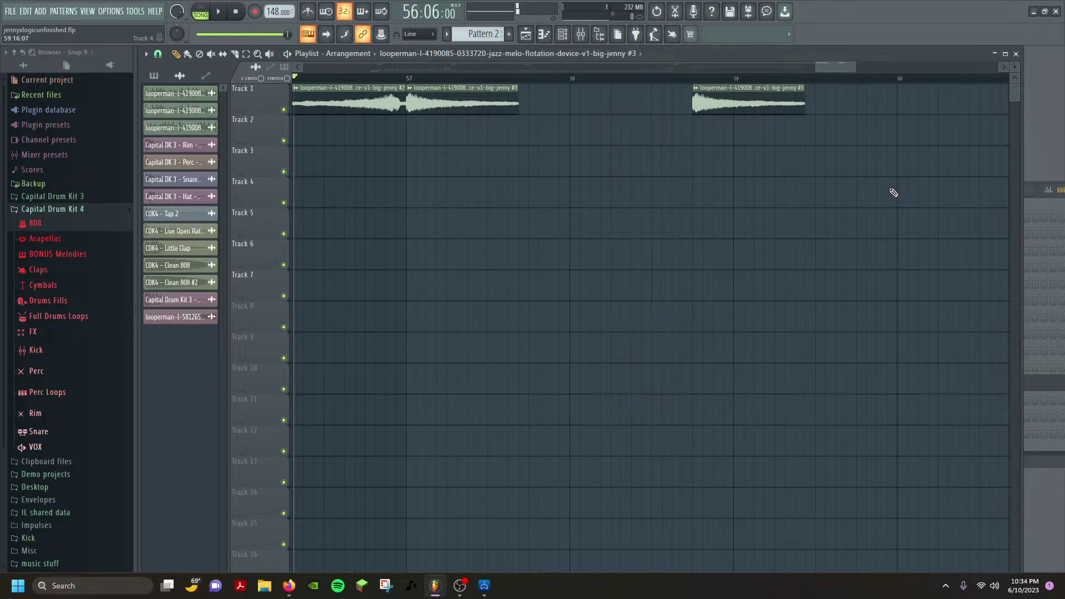
Bring up the mixer below the clips, open Fruity Delay 3 on Insert 9, and audition the note clips with it.
{"action": "left_click", "coordinate": [88, 11]}
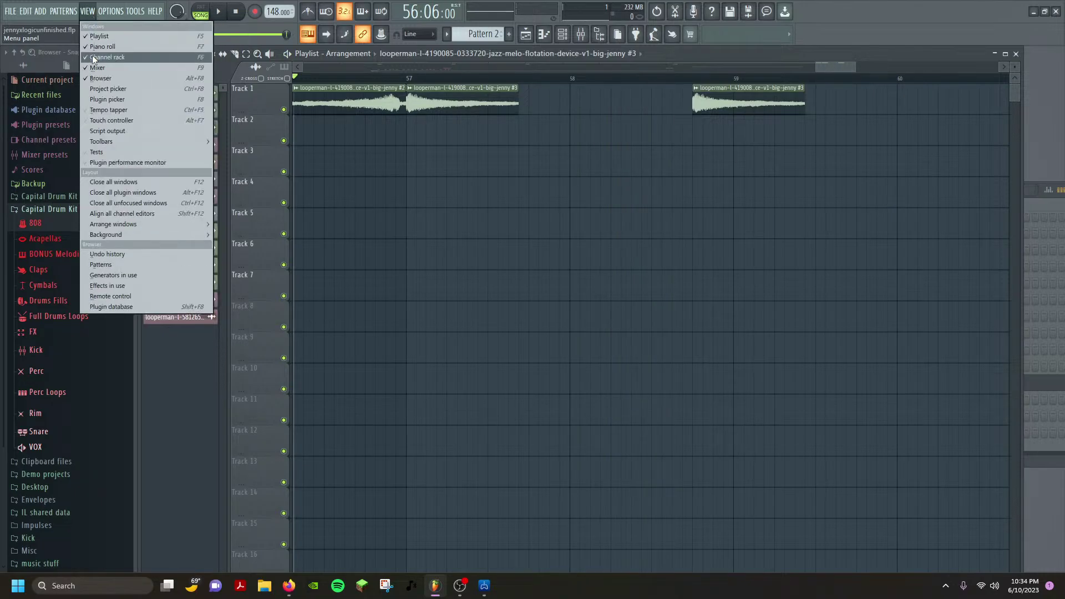
{"action": "left_click", "coordinate": [111, 67]}
{"action": "left_click_drag", "start_coordinate": [511, 135], "coordinate": [496, 181]}
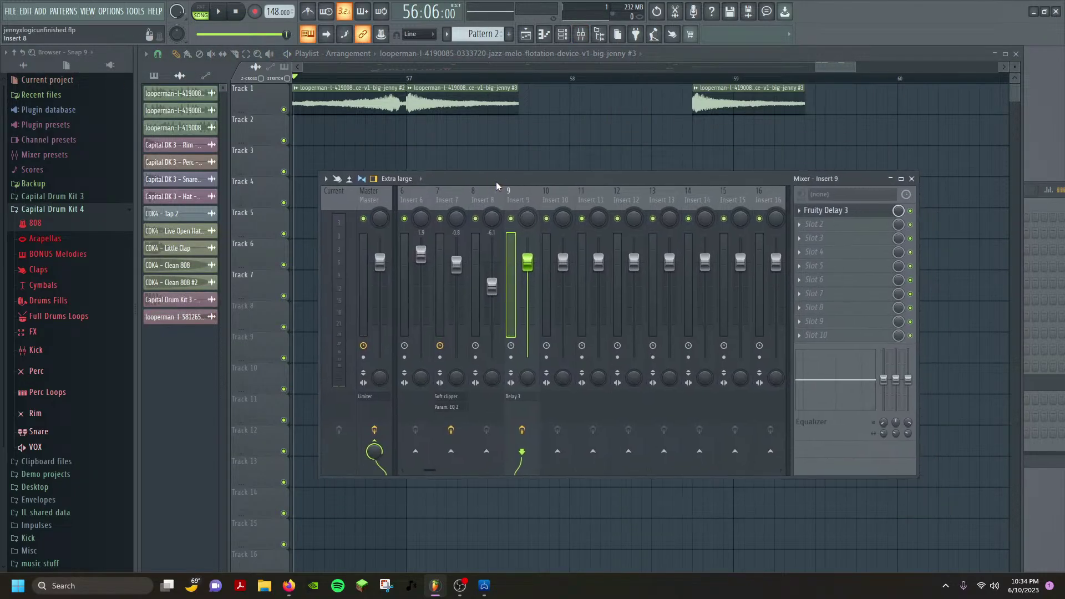
{"action": "left_click", "coordinate": [827, 214]}
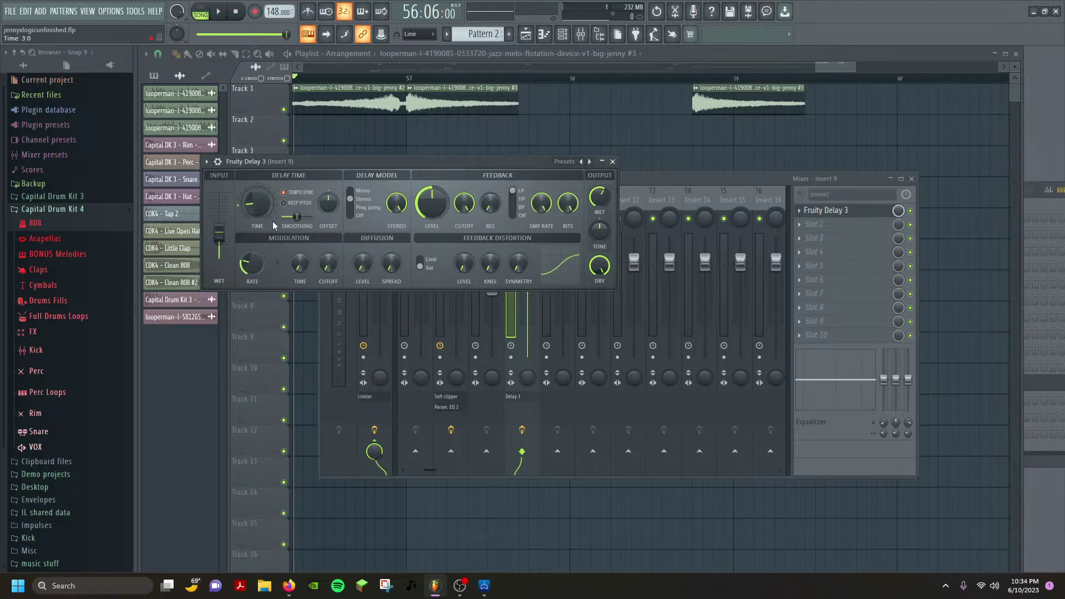
{"action": "key", "text": "space"}
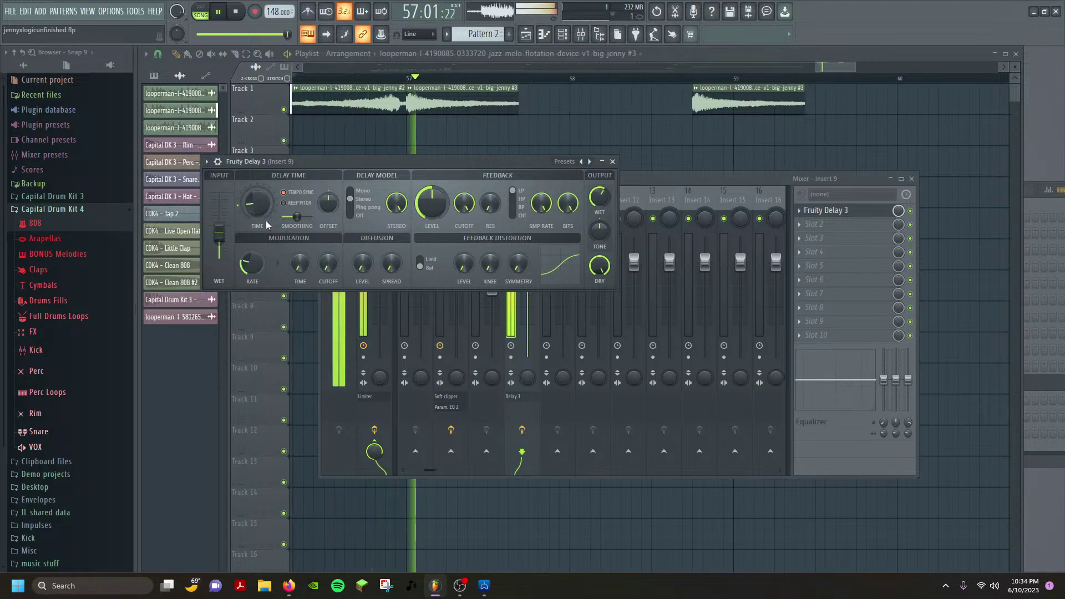
{"action": "key", "text": "space"}
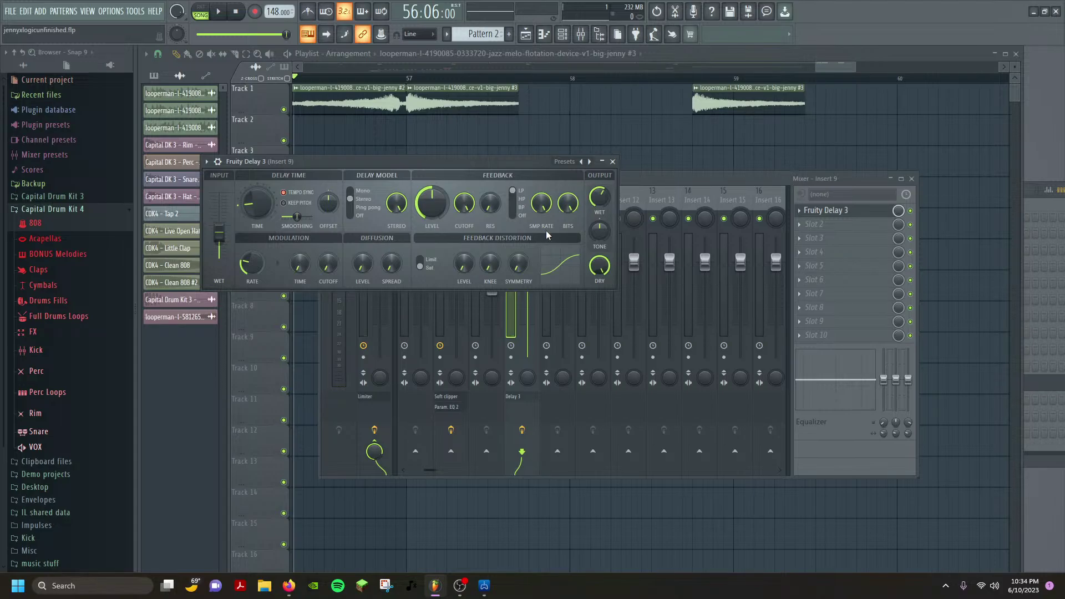
Raise the wet output and lower the feedback level in Fruity Delay 3 while replaying the section from bar 56.
{"action": "key", "text": "space"}
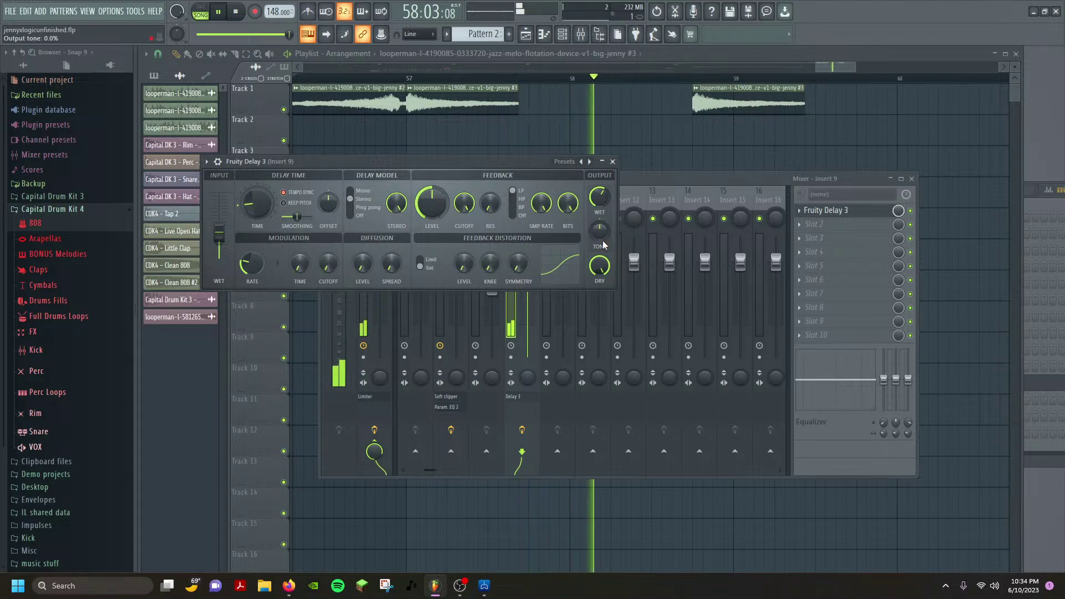
{"action": "key", "text": "space"}
{"action": "key", "text": "space"}
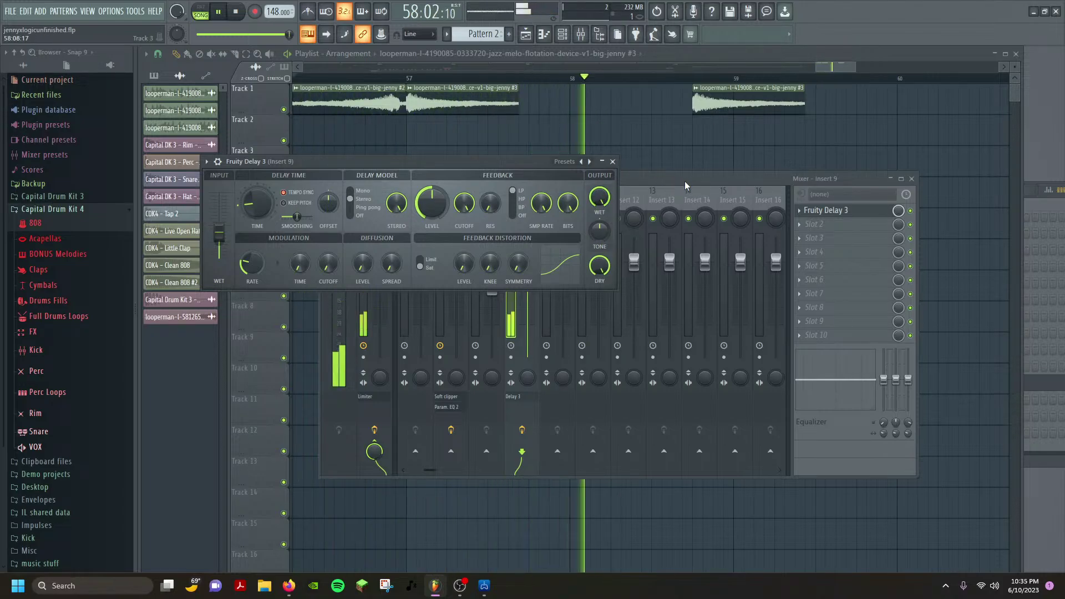
{"action": "key", "text": "space"}
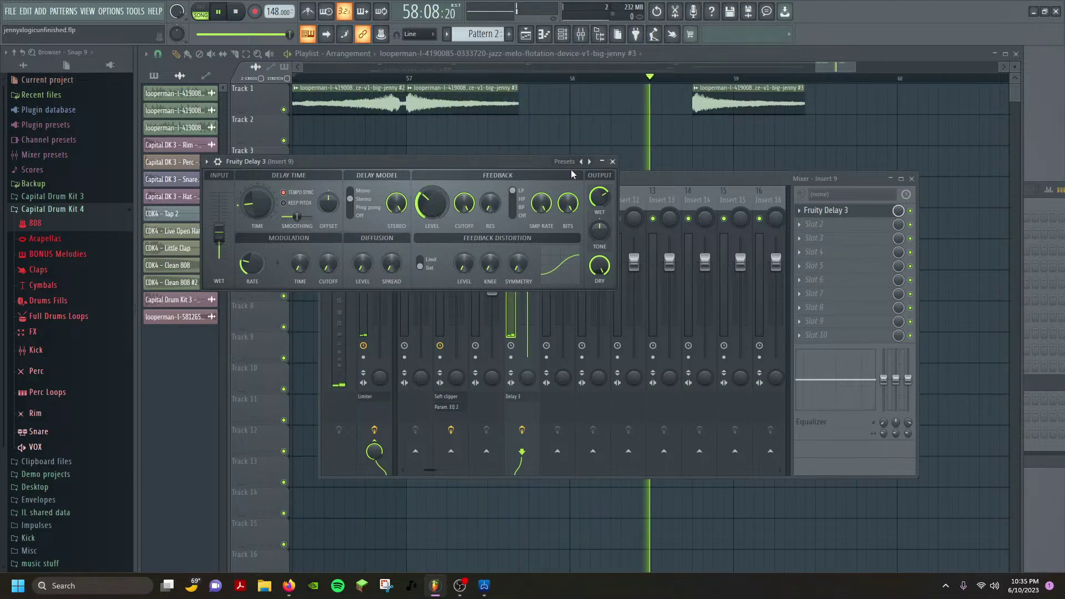
{"action": "key", "text": "space"}
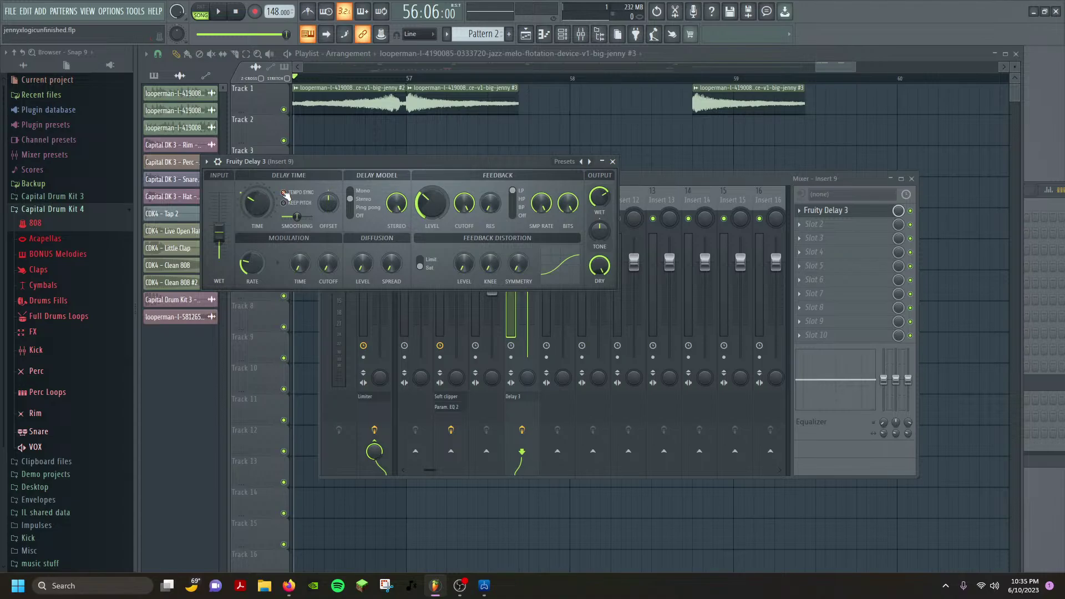
Try a longer delay time of 7:0 in Fruity Delay 3 and replay the note clips to compare the echoes.
{"action": "key", "text": "space"}
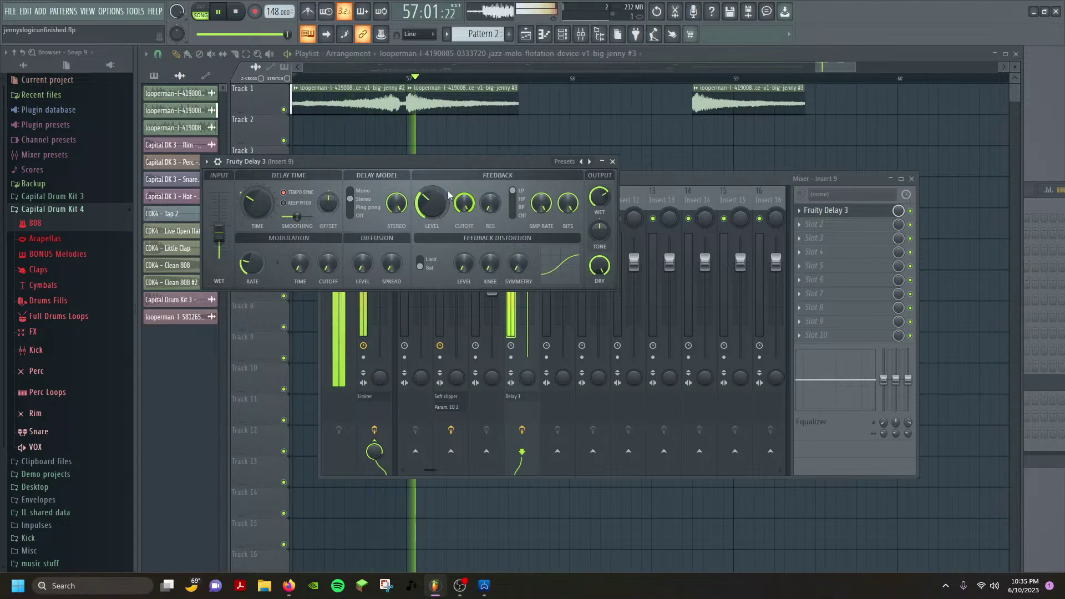
{"action": "key", "text": "space"}
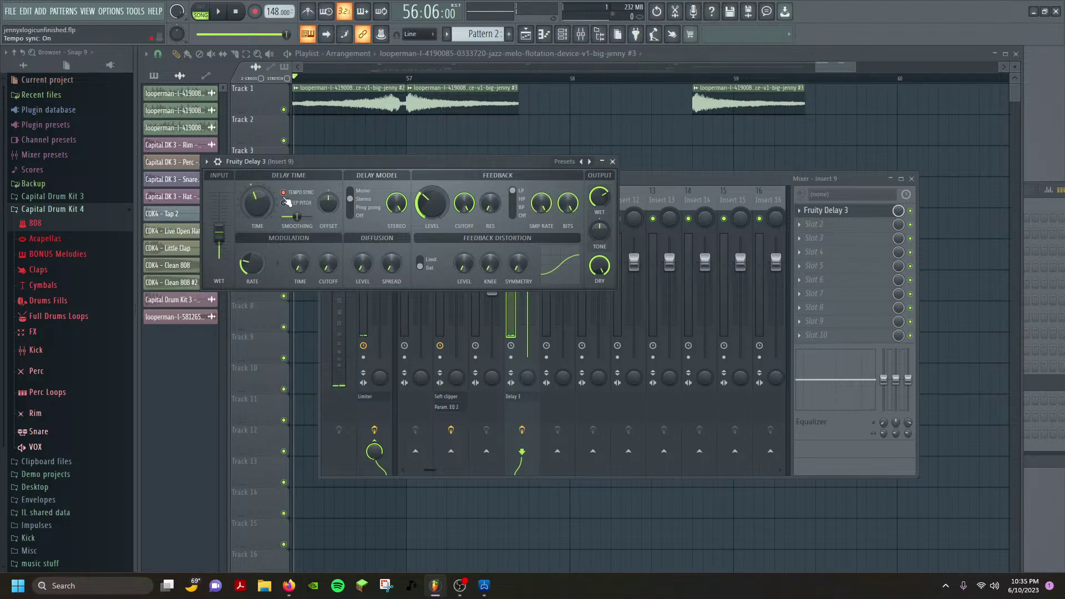
{"action": "key", "text": "space"}
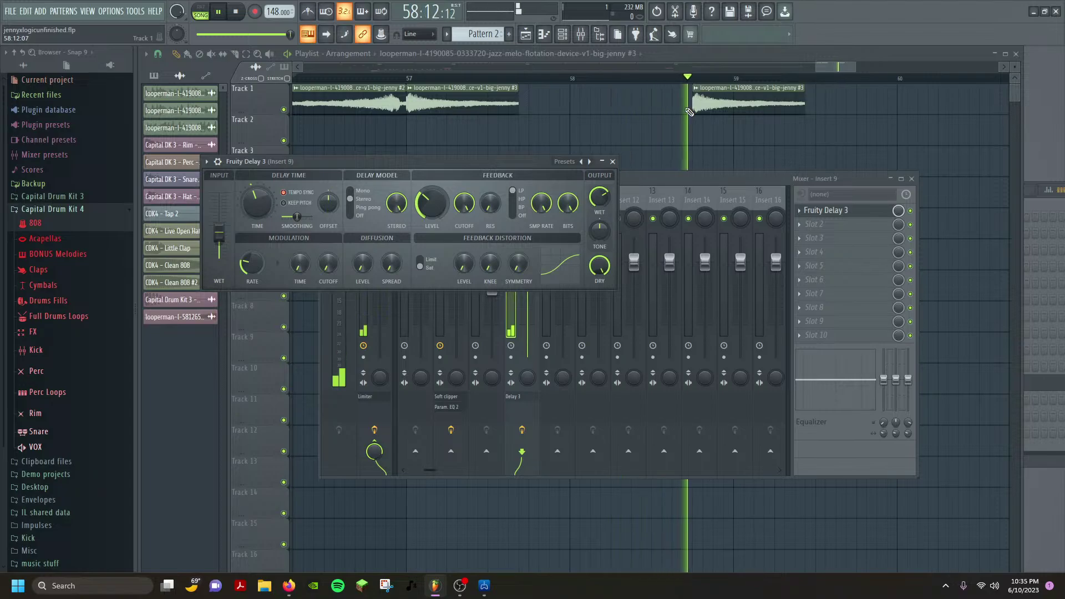
{"action": "key", "text": "space"}
{"action": "key", "text": "space"}
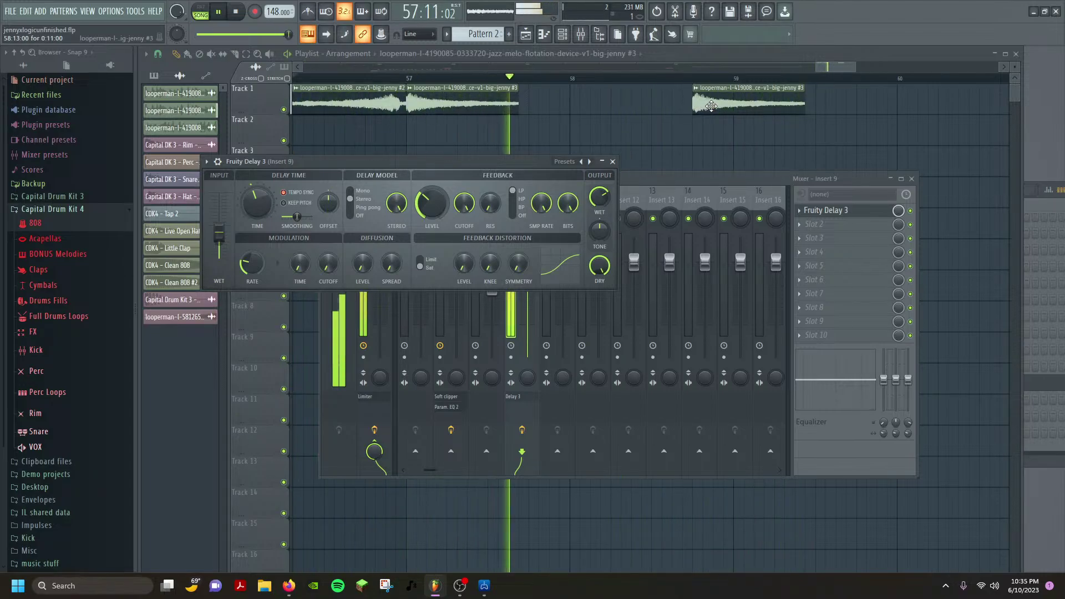
{"action": "key", "text": "space"}
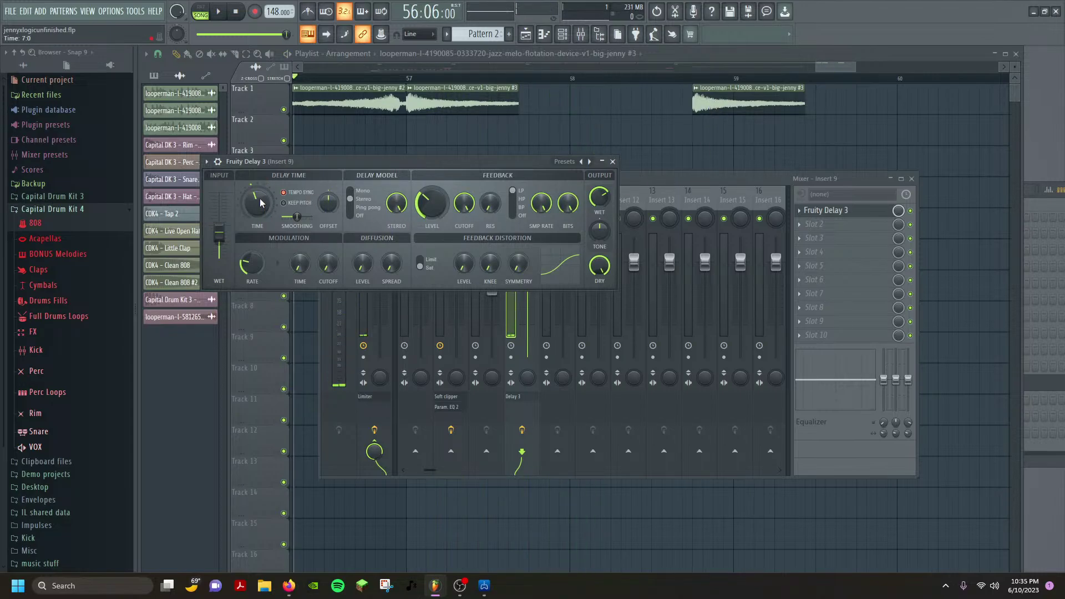
Try an even longer delay time in Fruity Delay 3 and listen to the echo after the first note clip.
{"action": "key", "text": "space"}
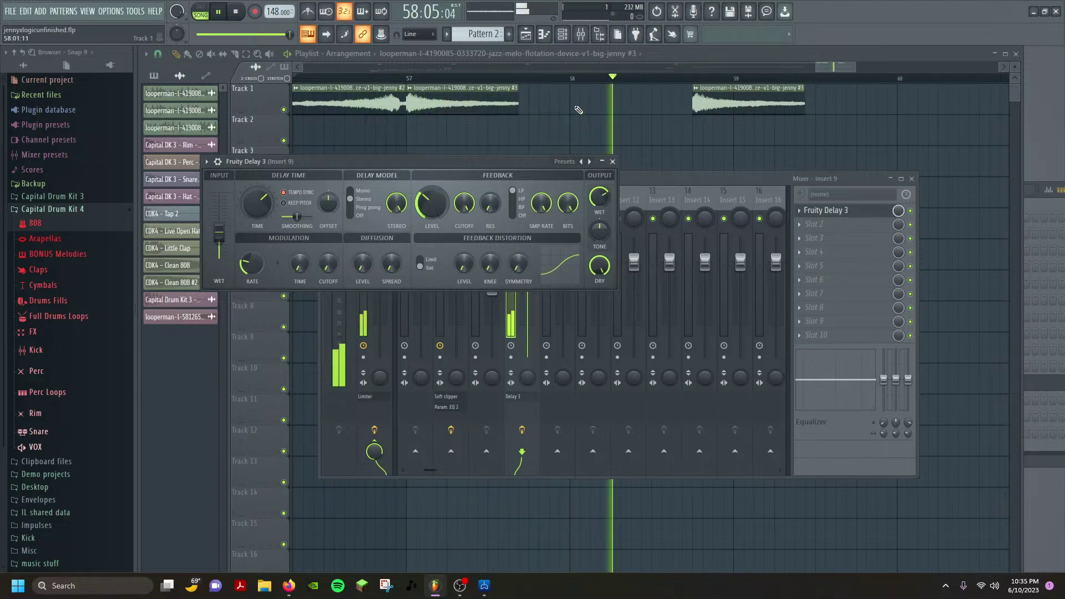
{"action": "key", "text": "space"}
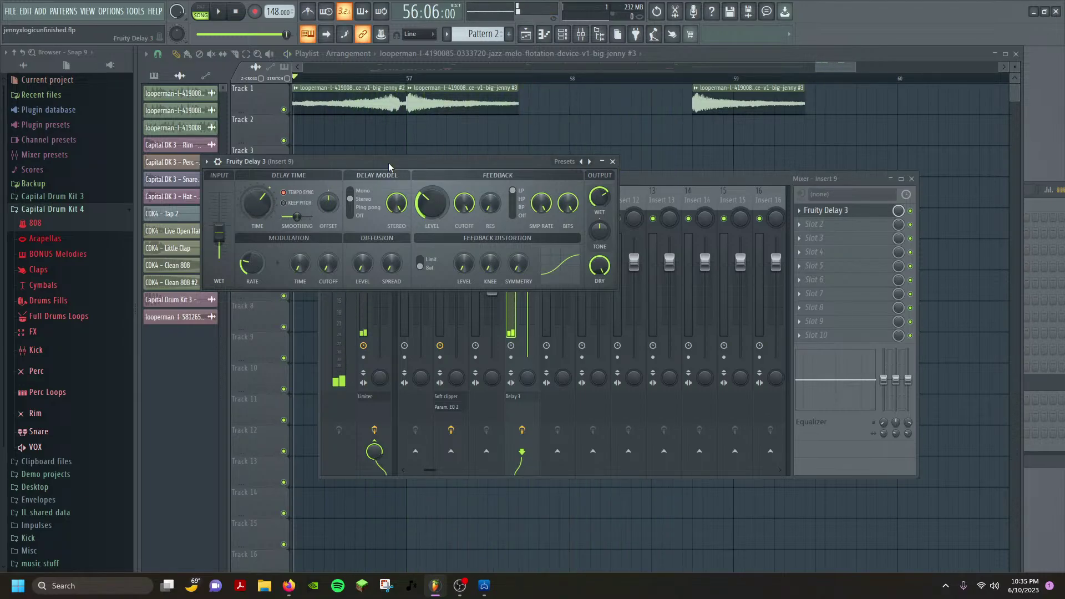
{"action": "key", "text": "space"}
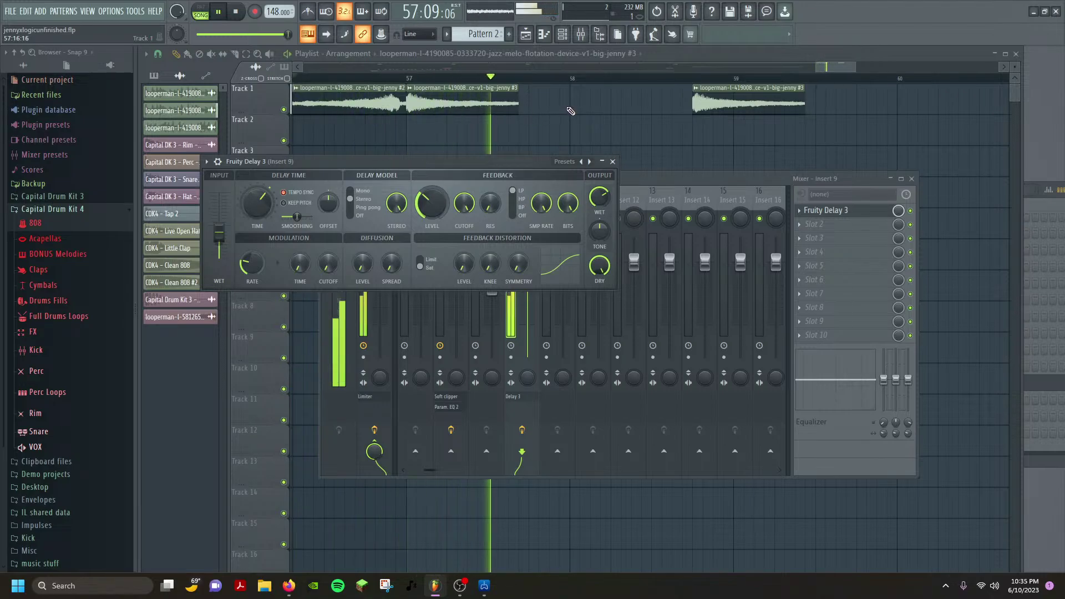
{"action": "key", "text": "space"}
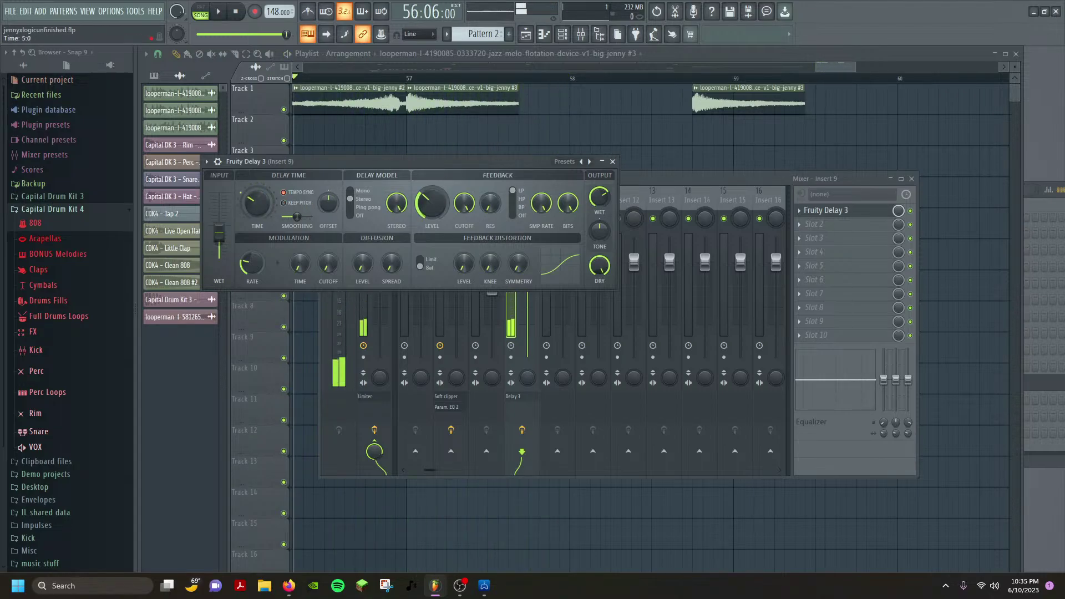
Shorten the delay time in Fruity Delay 3 while replaying the section from bar 56.
{"action": "key", "text": "space"}
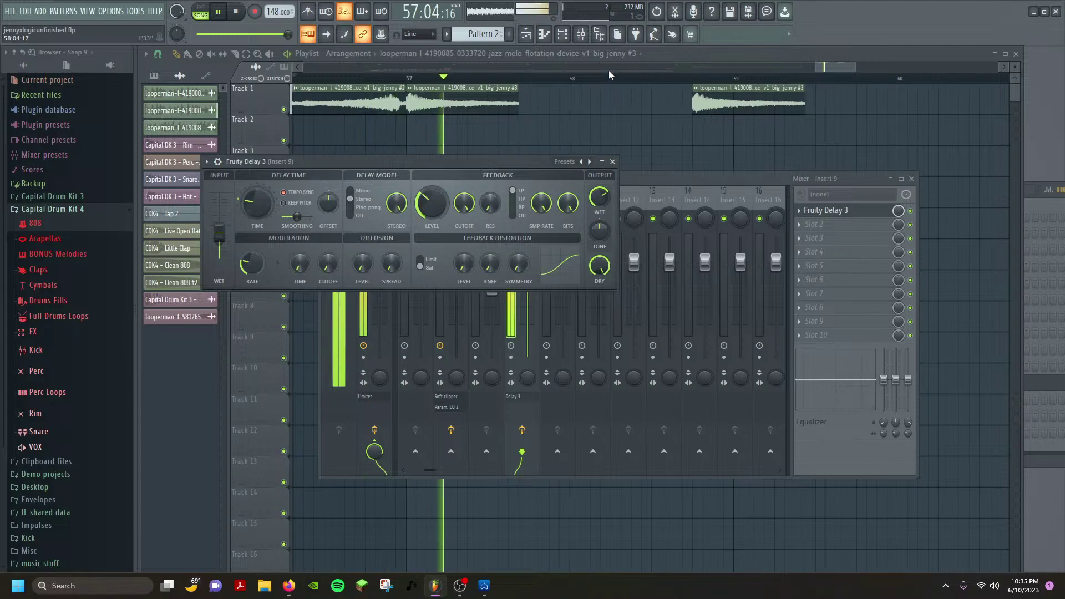
{"action": "key", "text": "space"}
{"action": "key", "text": "space"}
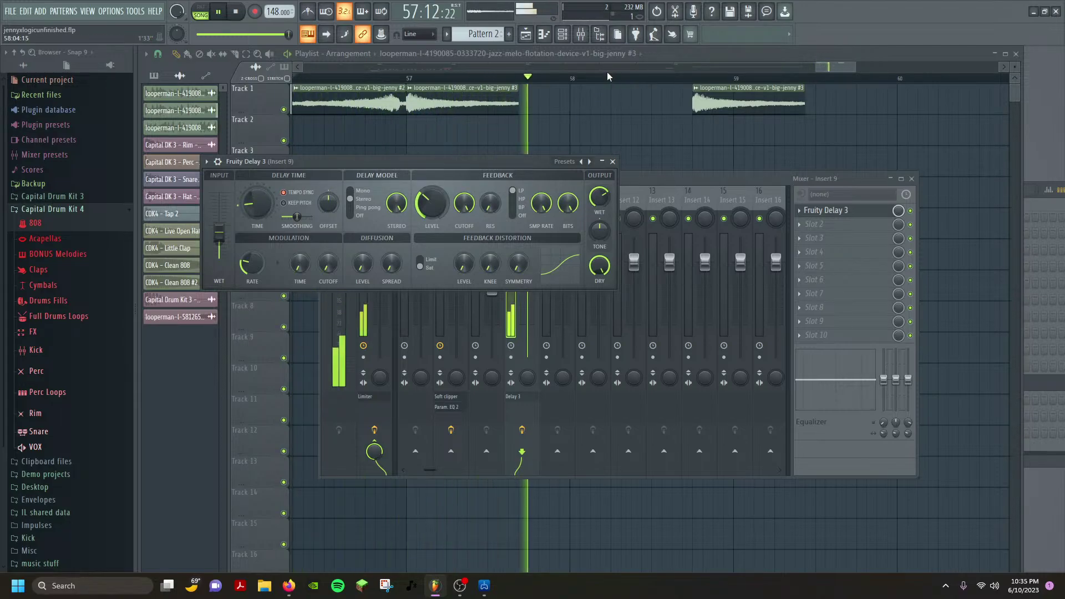
{"action": "key", "text": "space"}
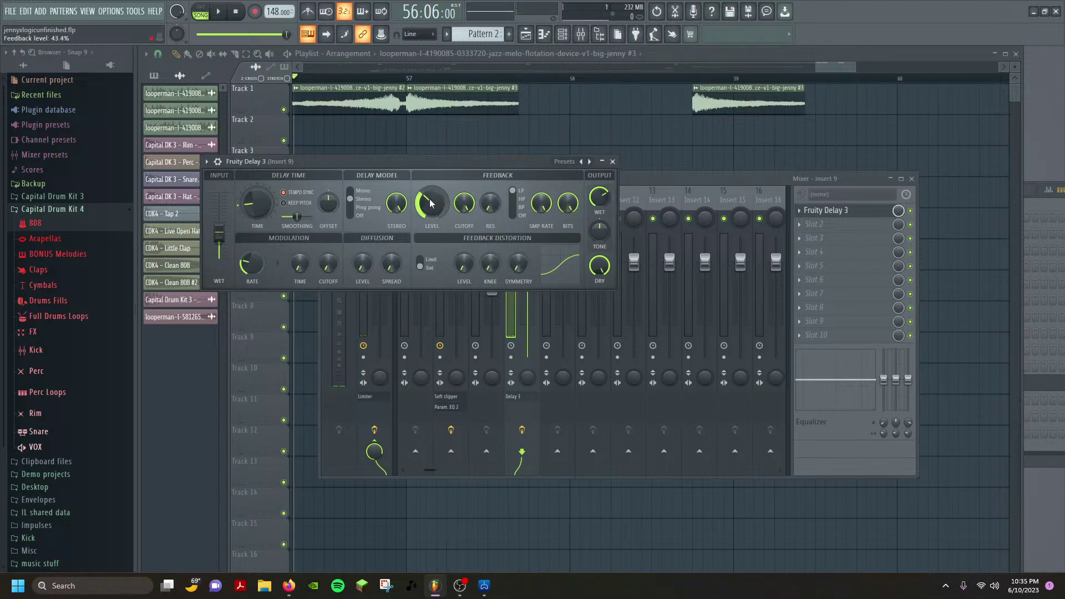
Audition the note clip with the feedback level at maximum, and turn the feedback down to about 19.5%.
{"action": "left_click_drag", "start_coordinate": [431, 203], "coordinate": [432, 191]}
{"action": "key", "text": "space"}
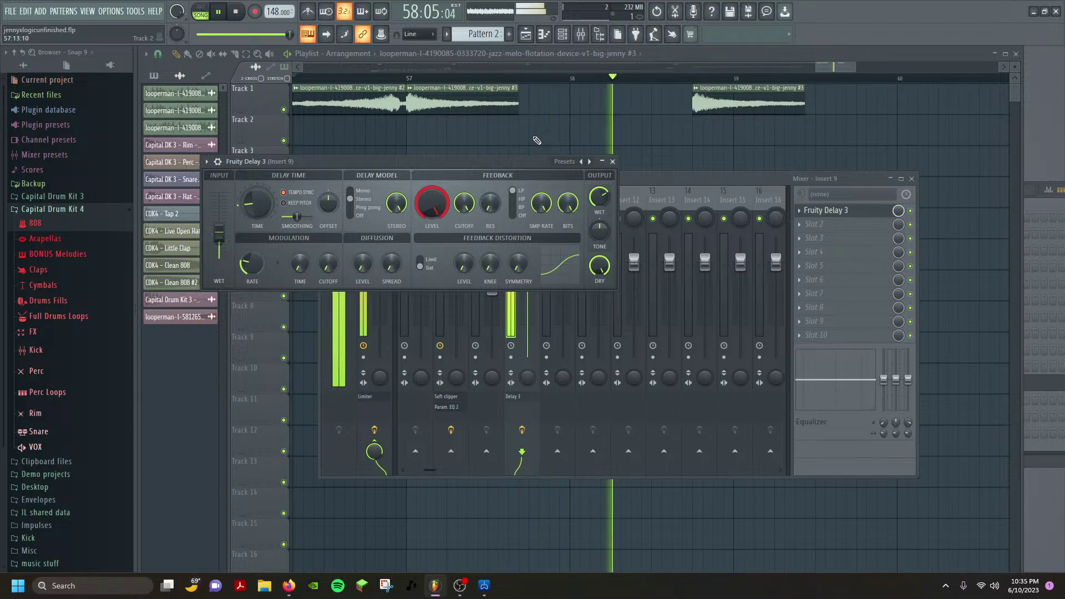
{"action": "key", "text": "space"}
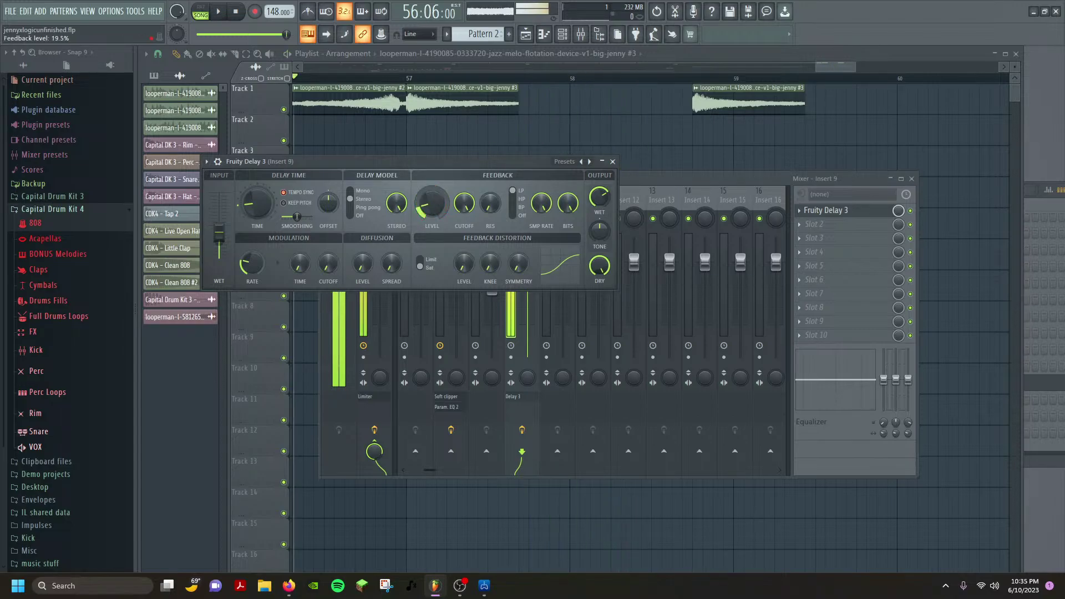
Turn Fruity Delay 3's feedback down to a low level and adjust the diffusion spread while replaying the note clips from bar 56.
{"action": "scroll", "coordinate": [432, 203], "scroll_direction": "down", "scroll_amount": 2}
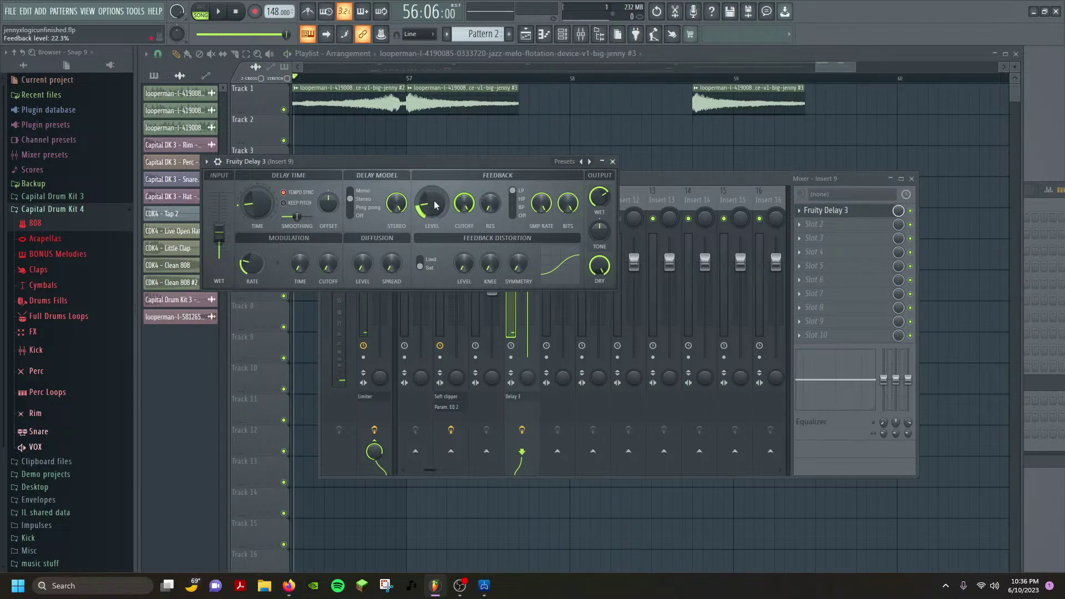
{"action": "key", "text": "space"}
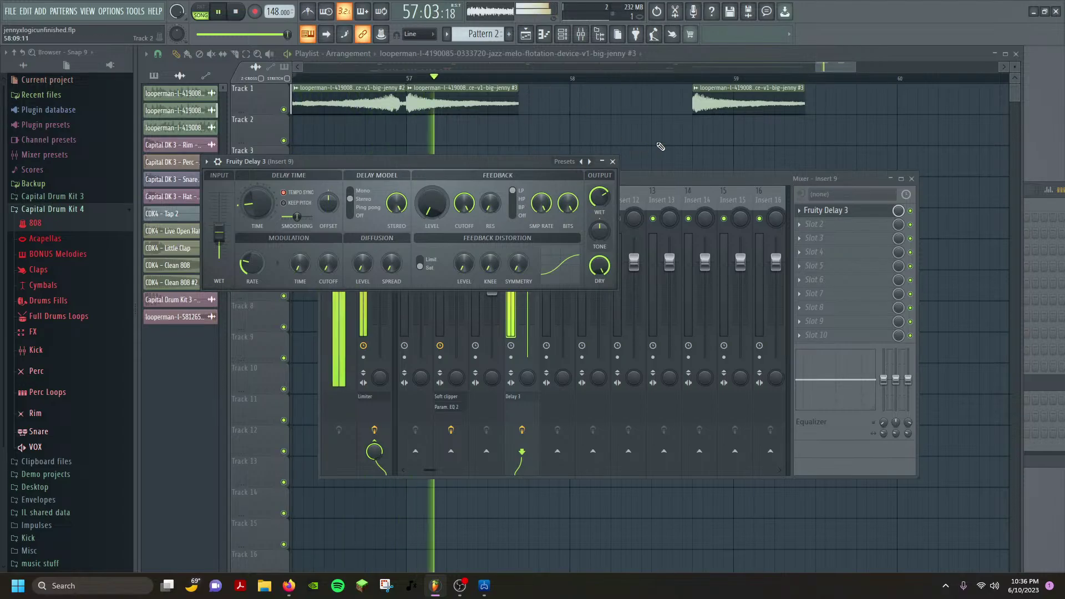
{"action": "key", "text": "space"}
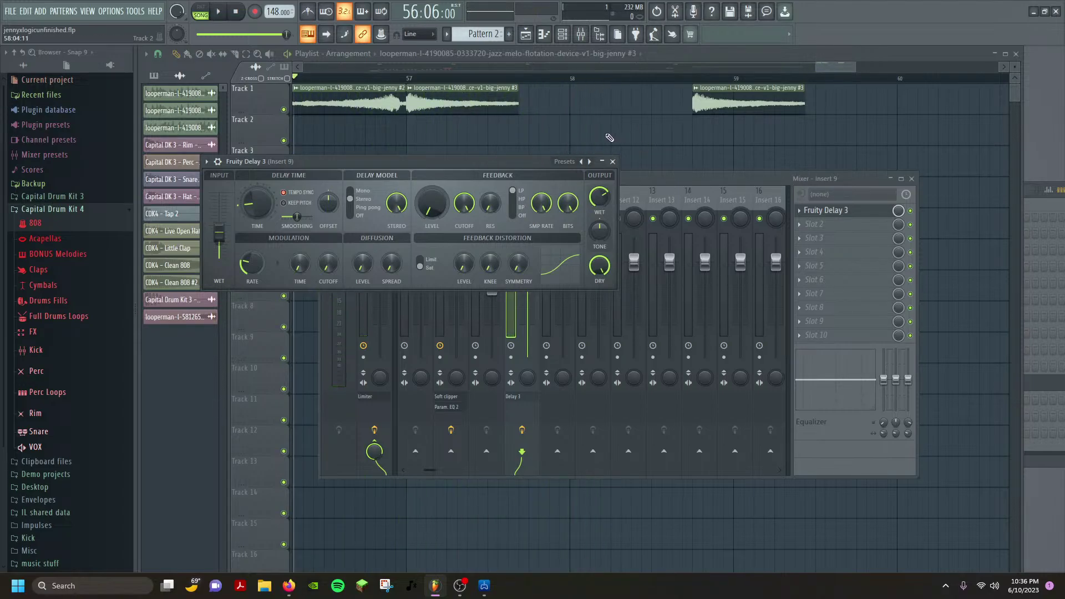
{"action": "key", "text": "space"}
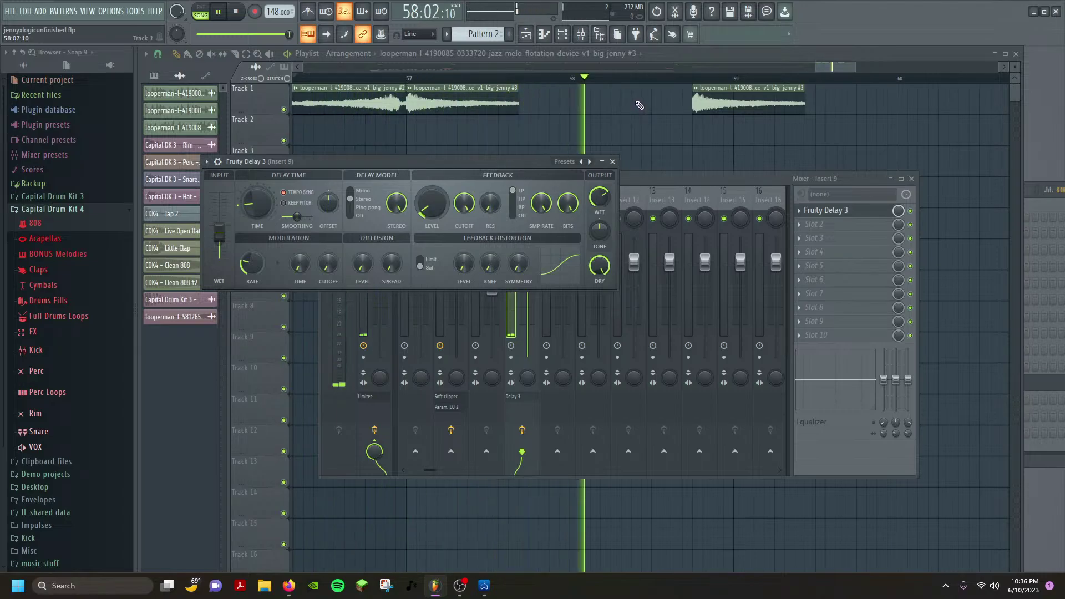
{"action": "key", "text": "space"}
{"action": "key", "text": "space"}
{"action": "key", "text": "space"}
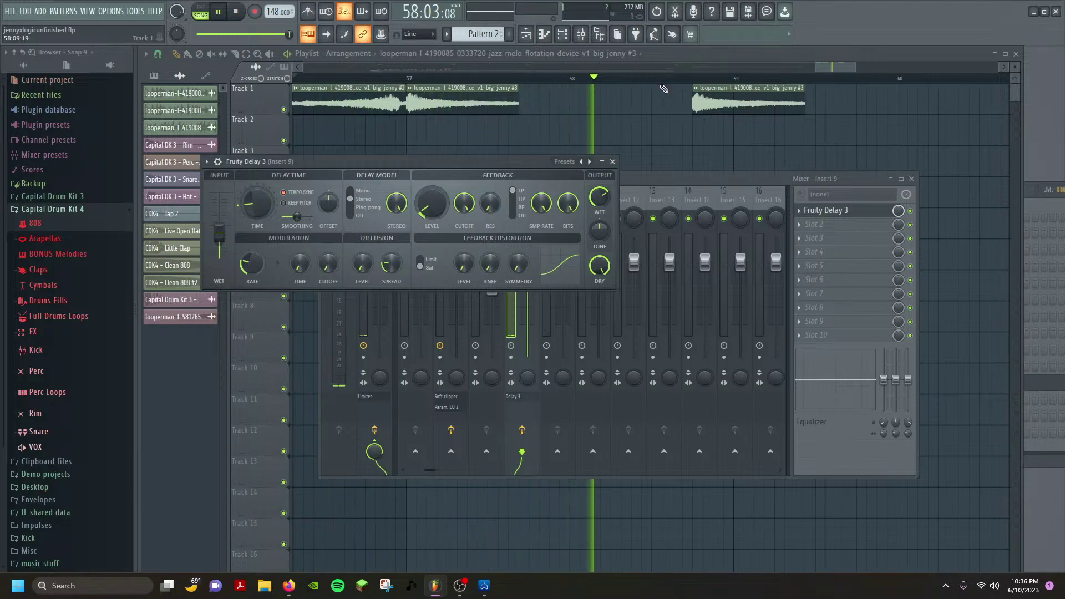
{"action": "key", "text": "space"}
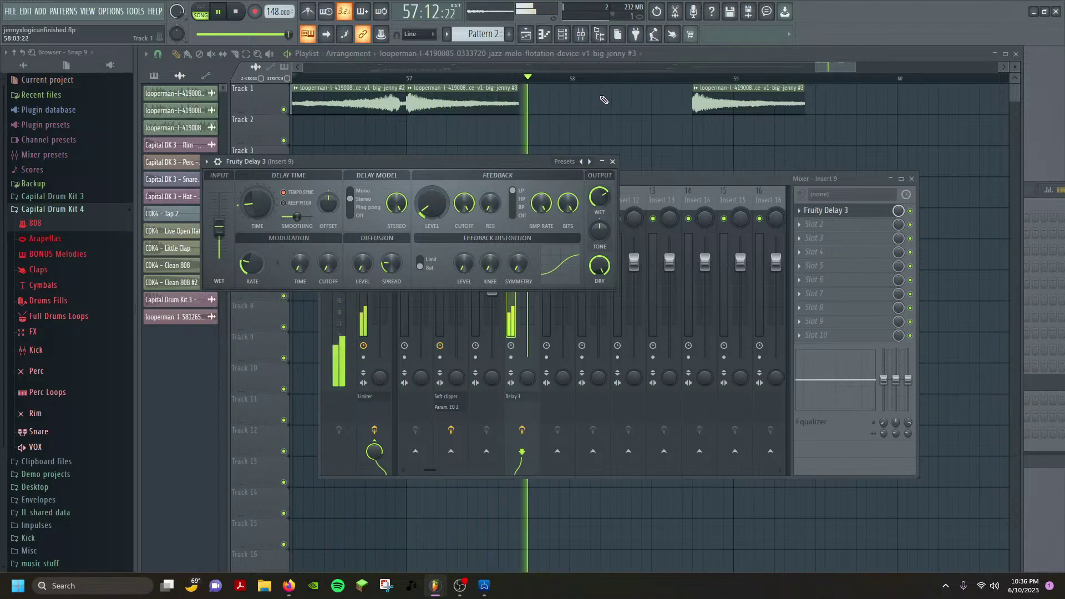
Try a low and a maximum input wet level in Fruity Delay 3, replaying the note clips after each change.
{"action": "key", "text": "space"}
{"action": "left_click_drag", "start_coordinate": [219, 235], "coordinate": [219, 259]}
{"action": "key", "text": "space"}
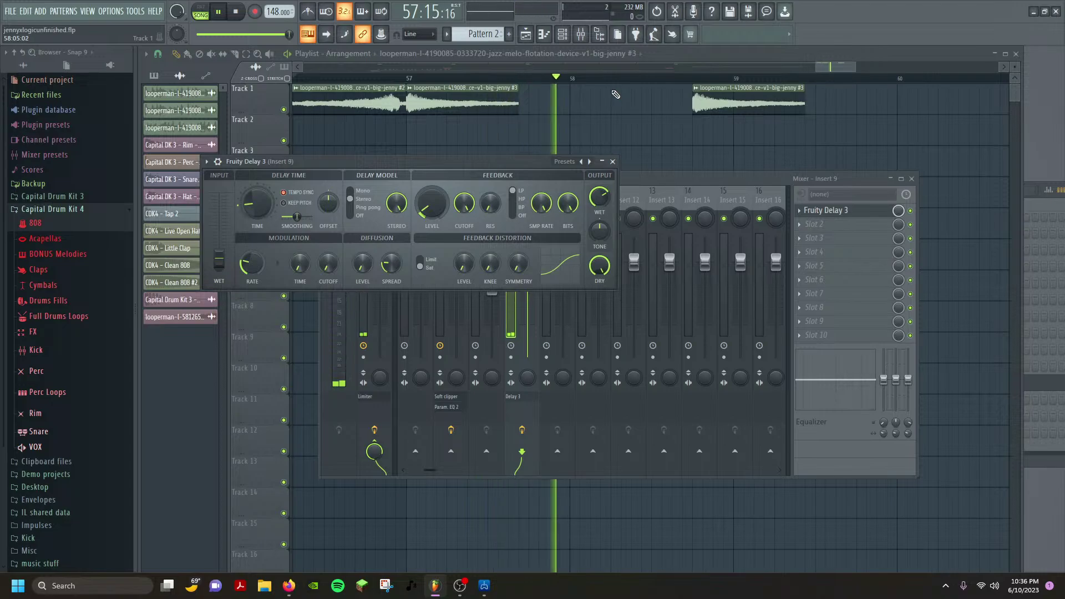
{"action": "key", "text": "space"}
{"action": "left_click_drag", "start_coordinate": [217, 261], "coordinate": [219, 194]}
{"action": "key", "text": "space"}
{"action": "key", "text": "space"}
{"action": "key", "text": "space"}
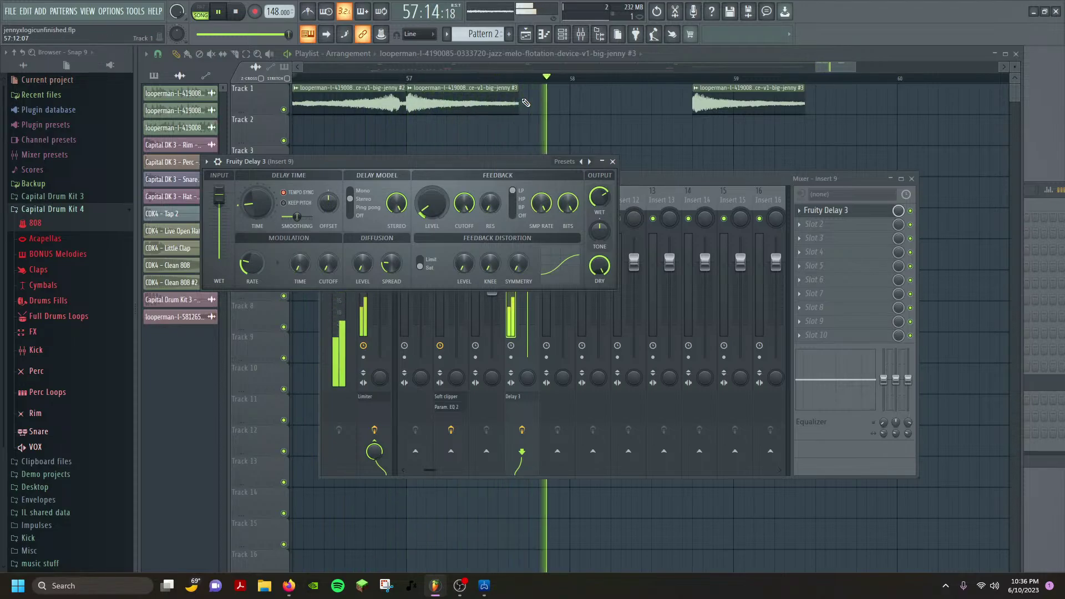
Compare the echoes with the delay's output wet level at minimum and at 100%.
{"action": "key", "text": "space"}
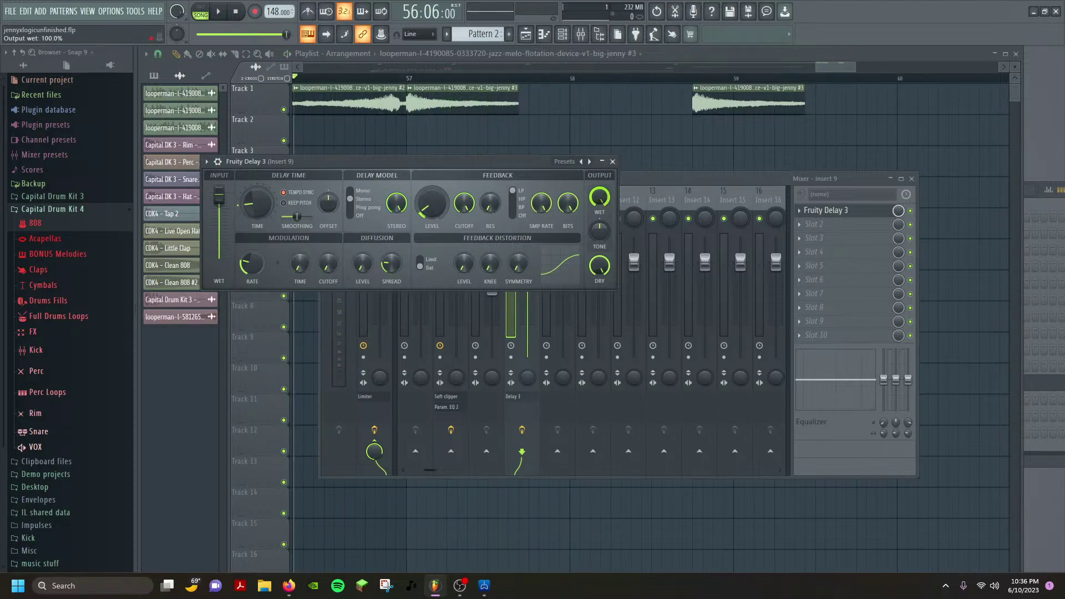
{"action": "key", "text": "space"}
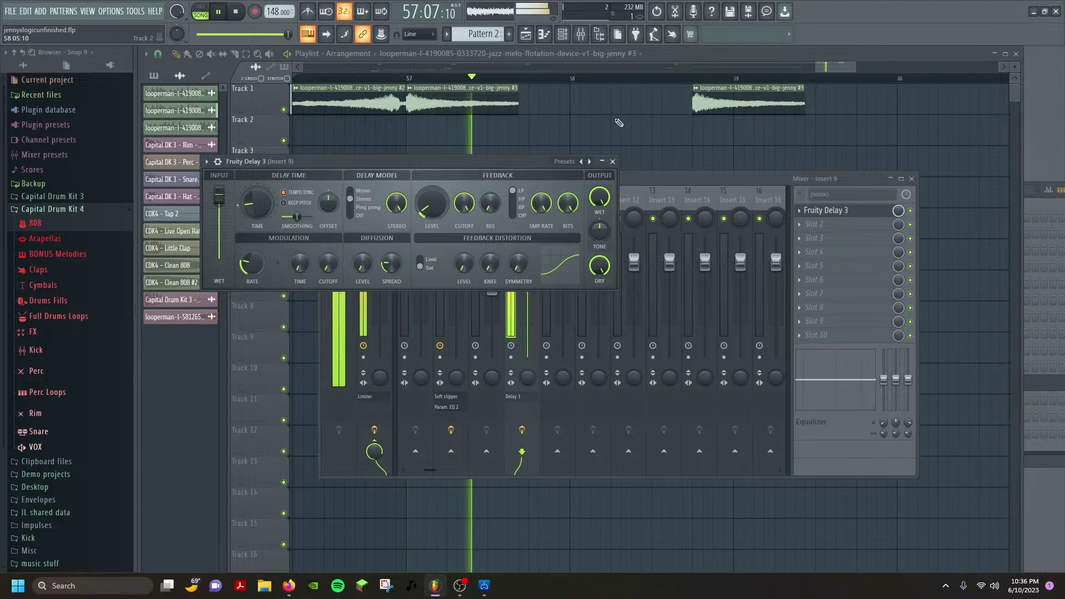
{"action": "key", "text": "space"}
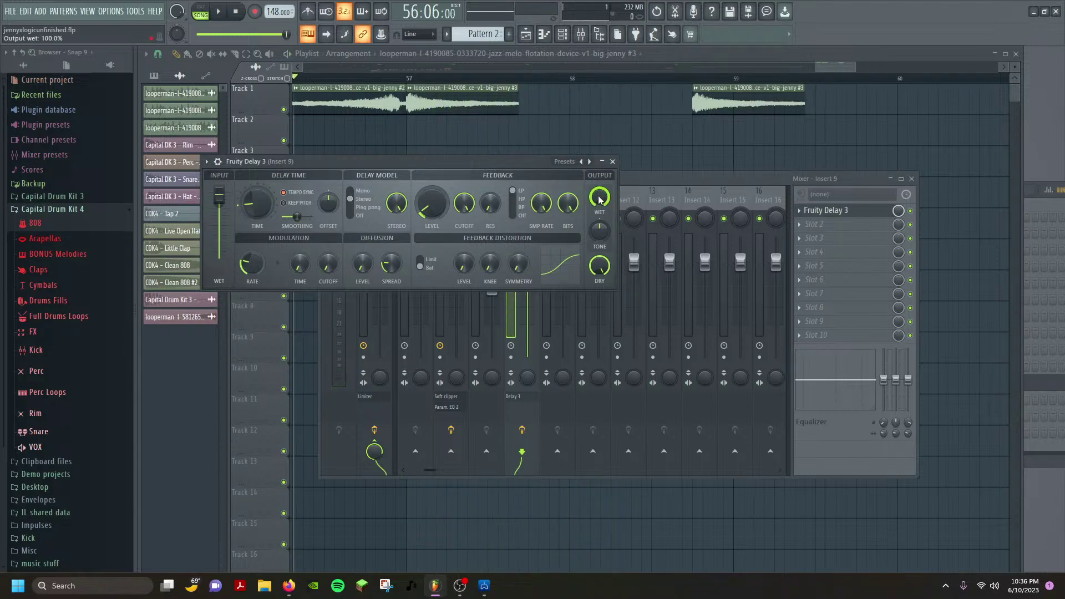
{"action": "key", "text": "space"}
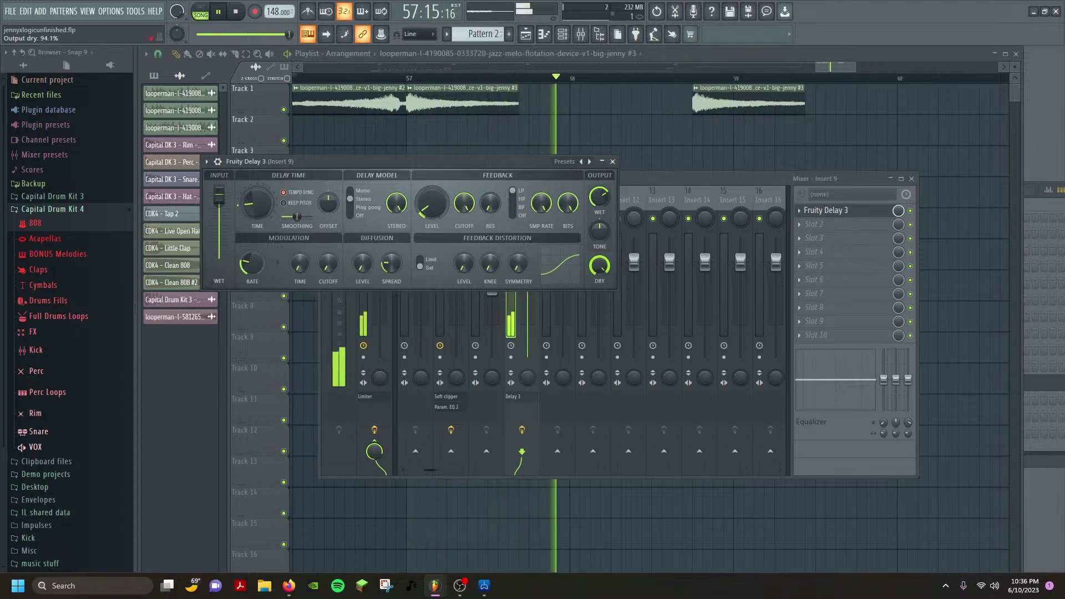
Lower the delay's output dry level and return its input wet level to about midway, replaying the note clips to check the balance.
{"action": "key", "text": "space"}
{"action": "key", "text": "space"}
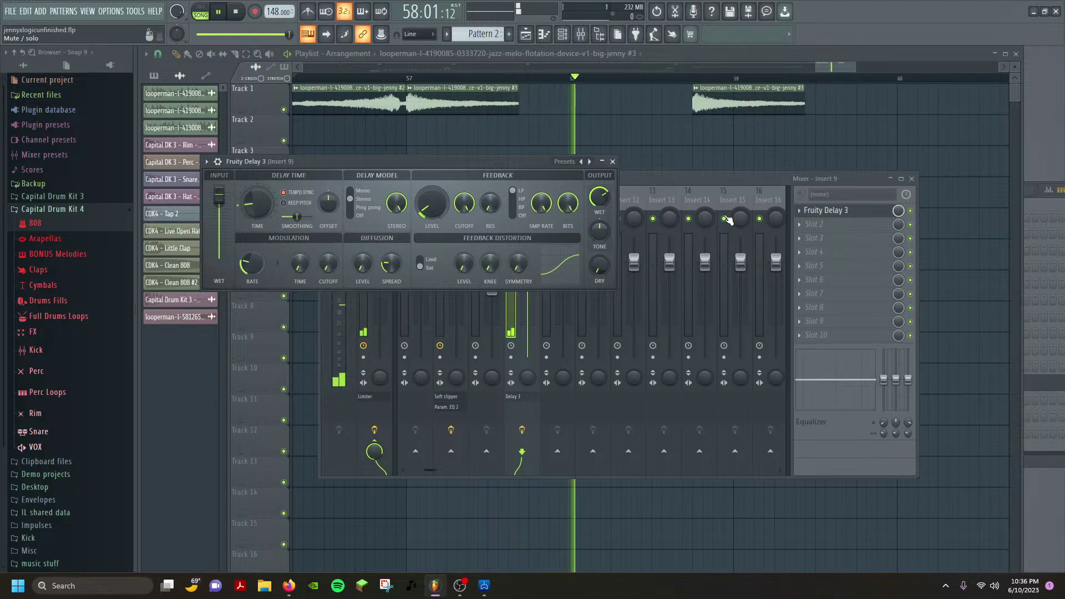
{"action": "key", "text": "space"}
{"action": "key", "text": "space"}
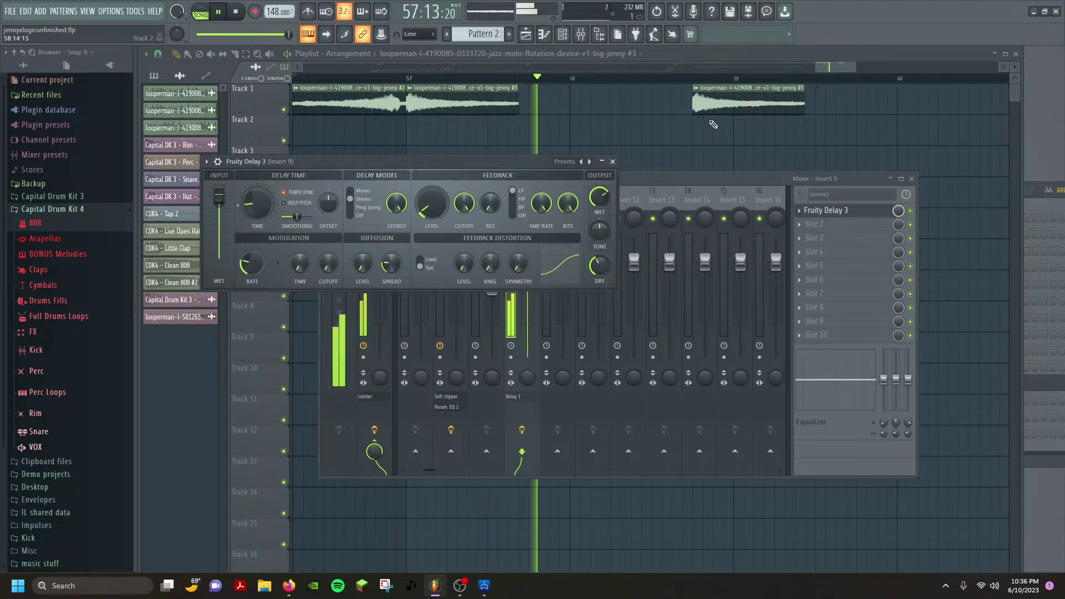
{"action": "key", "text": "space"}
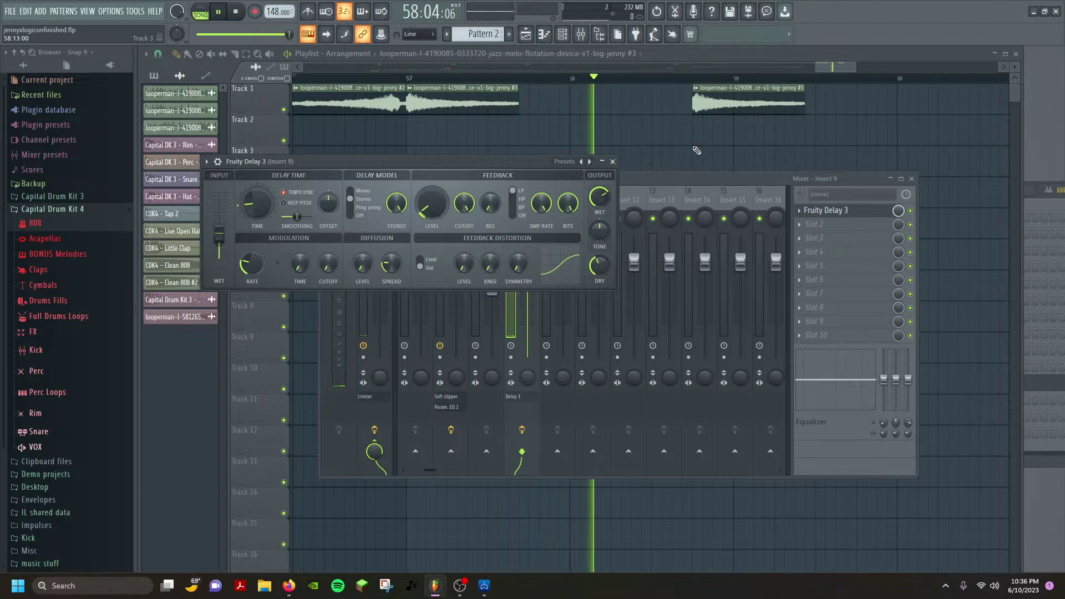
{"action": "key", "text": "space"}
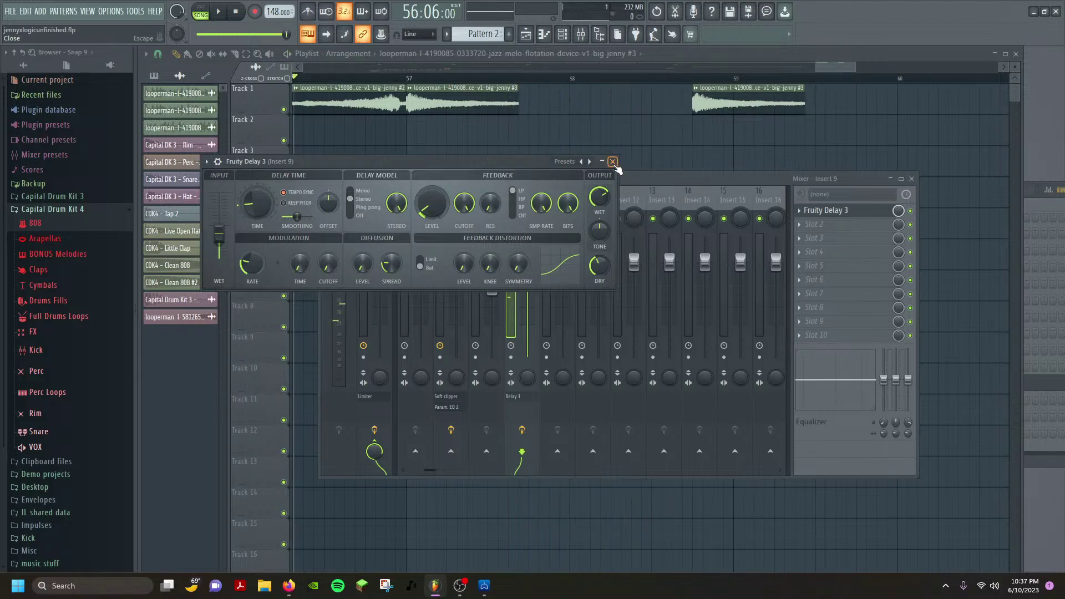
Add Fruity Reeverb 2 to the second effect slot of Insert 9, audition the note clips, and close the reverb and mixer.
{"action": "left_click", "coordinate": [613, 162]}
{"action": "left_click", "coordinate": [828, 224]}
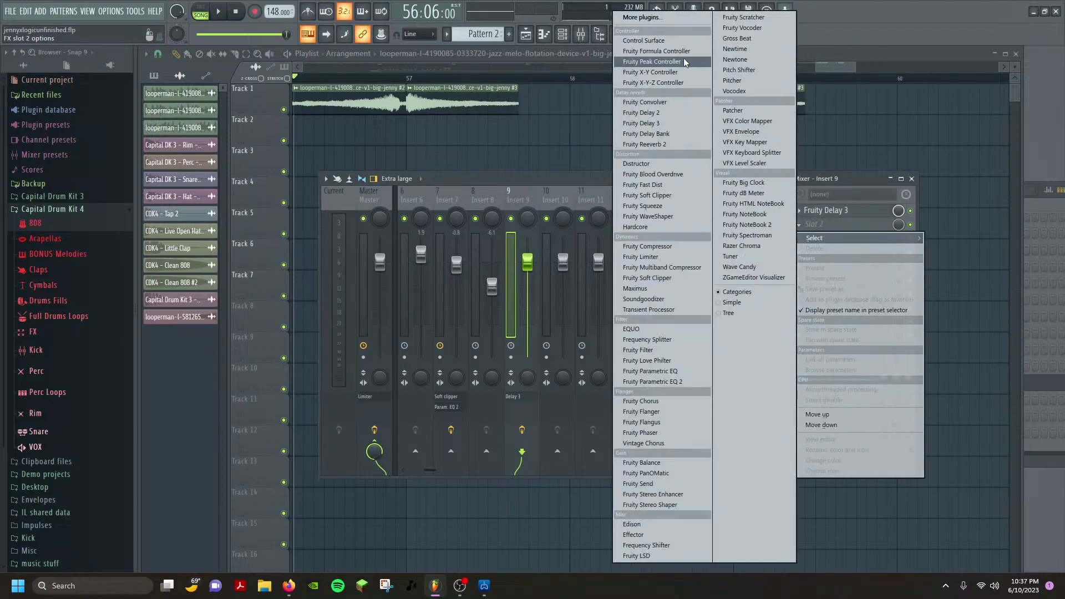
{"action": "left_click", "coordinate": [644, 144]}
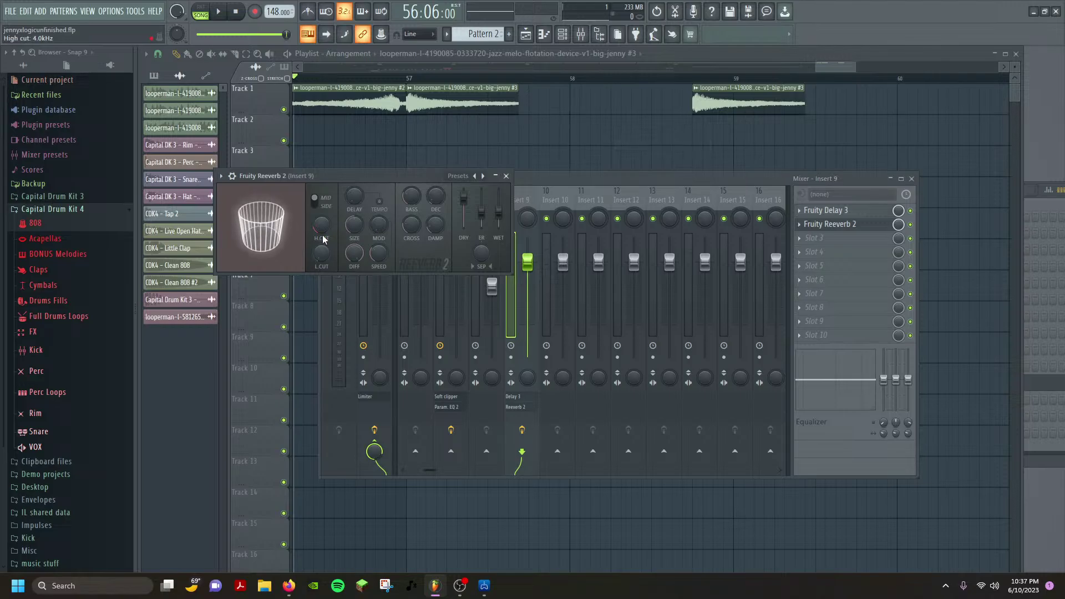
{"action": "key", "text": "space"}
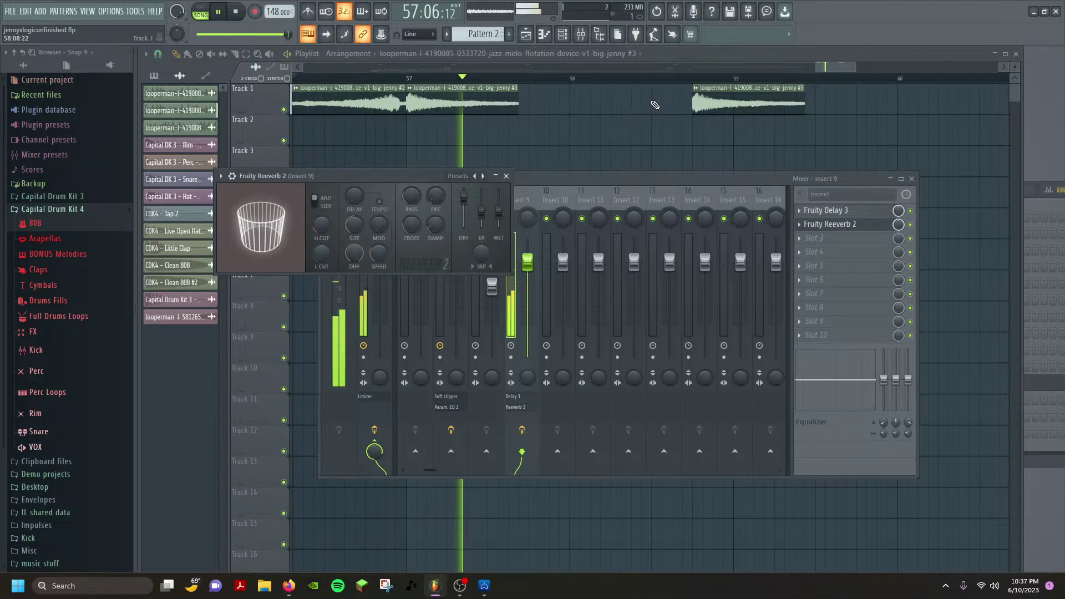
{"action": "key", "text": "space"}
{"action": "left_click", "coordinate": [506, 177]}
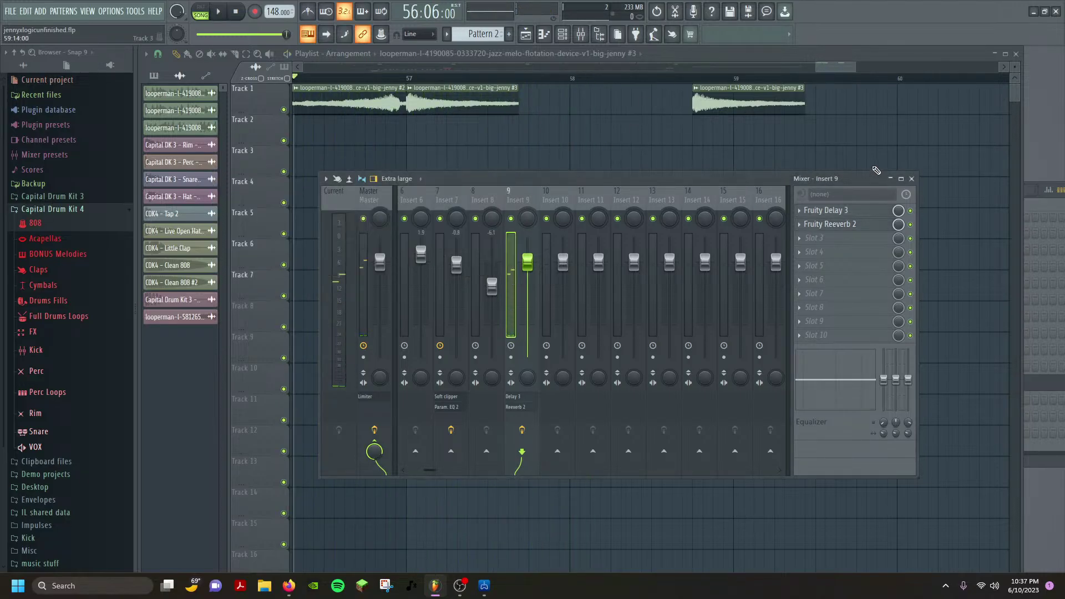
{"action": "left_click", "coordinate": [911, 178]}
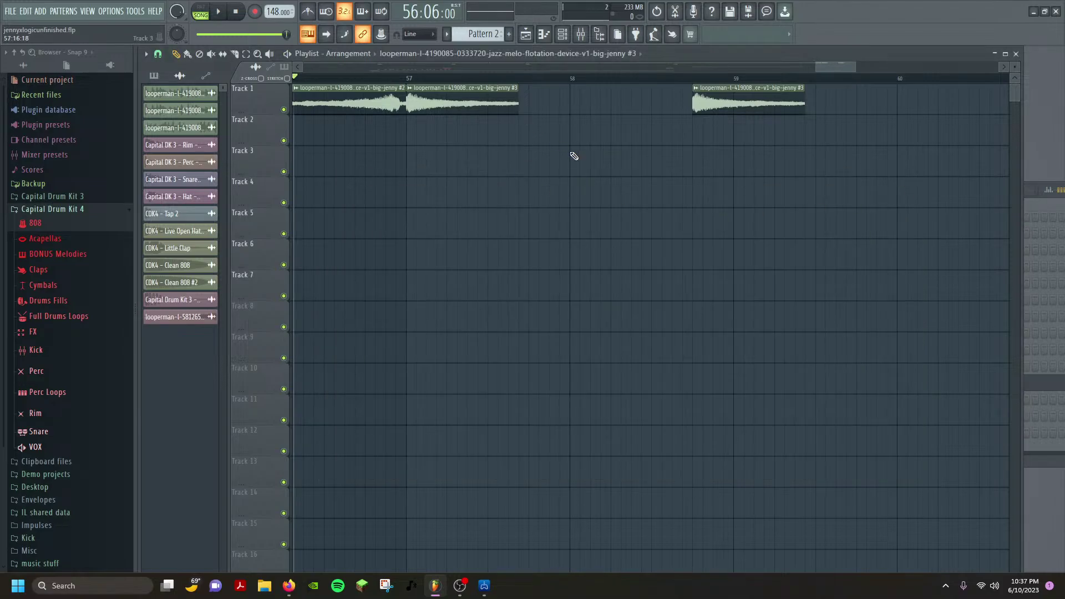
Show the whole arrangement in the playlist and play it from bar 1 to review the beat.
{"action": "scroll", "coordinate": [574, 156], "scroll_direction": "down", "scroll_amount": 2}
{"action": "scroll", "coordinate": [502, 170], "scroll_direction": "down", "scroll_amount": 6}
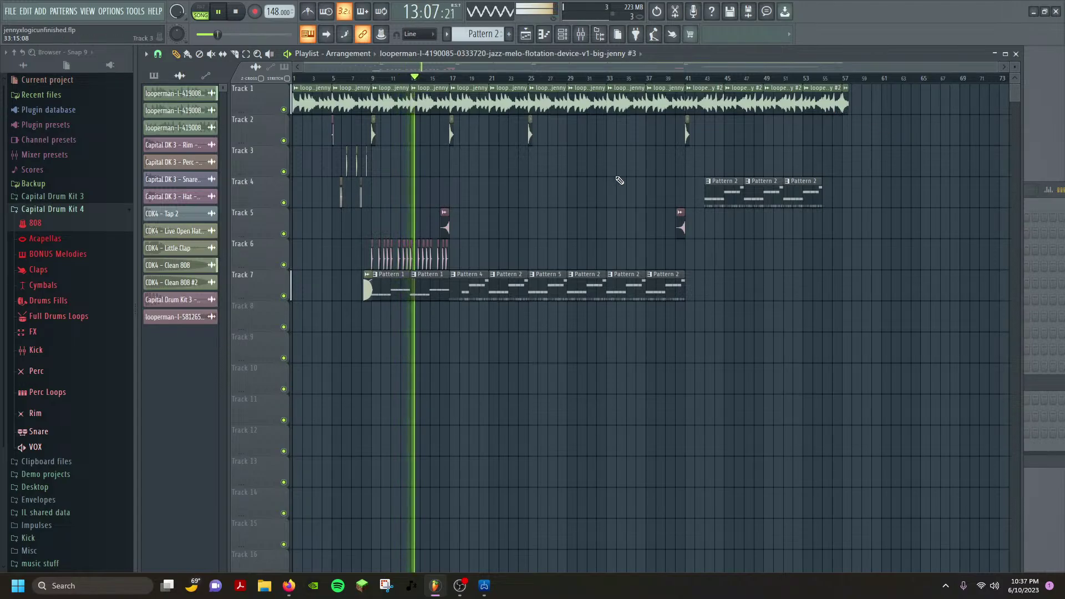
{"action": "key", "text": "space"}
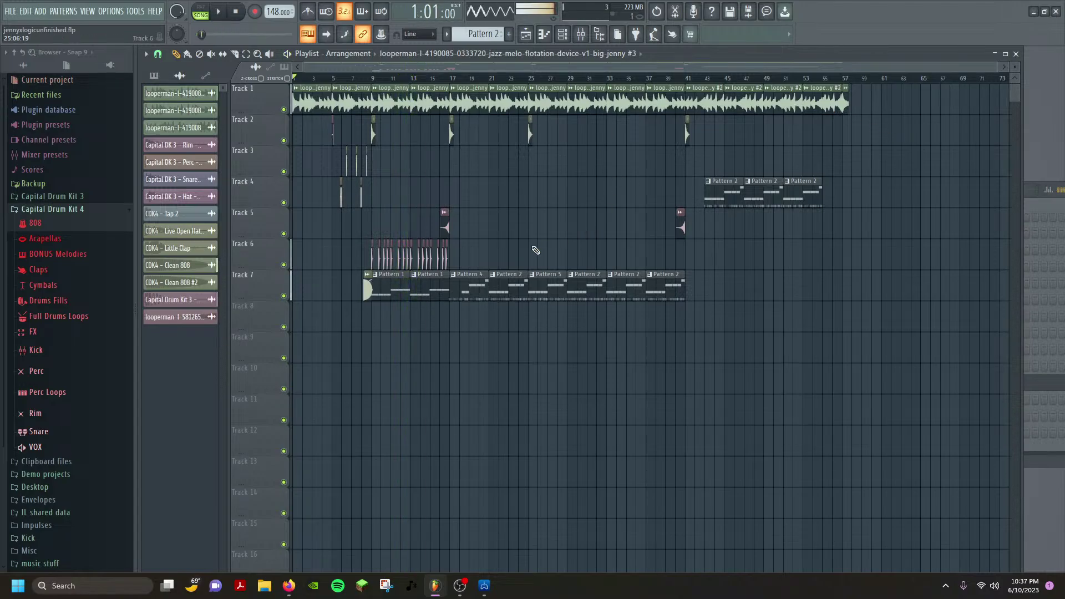
Open the mixer and examine the Fruity Blood Overdrive settings on Insert 3 while the arrangement plays.
{"action": "left_click", "coordinate": [88, 12]}
{"action": "left_click", "coordinate": [98, 67]}
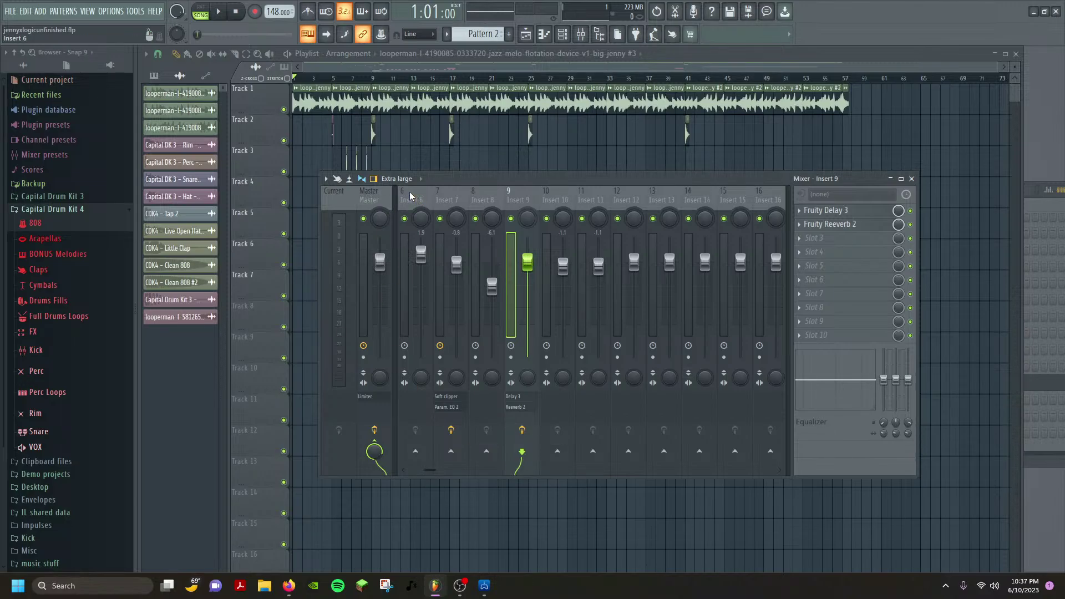
{"action": "scroll", "coordinate": [501, 457], "scroll_direction": "up", "scroll_amount": 5}
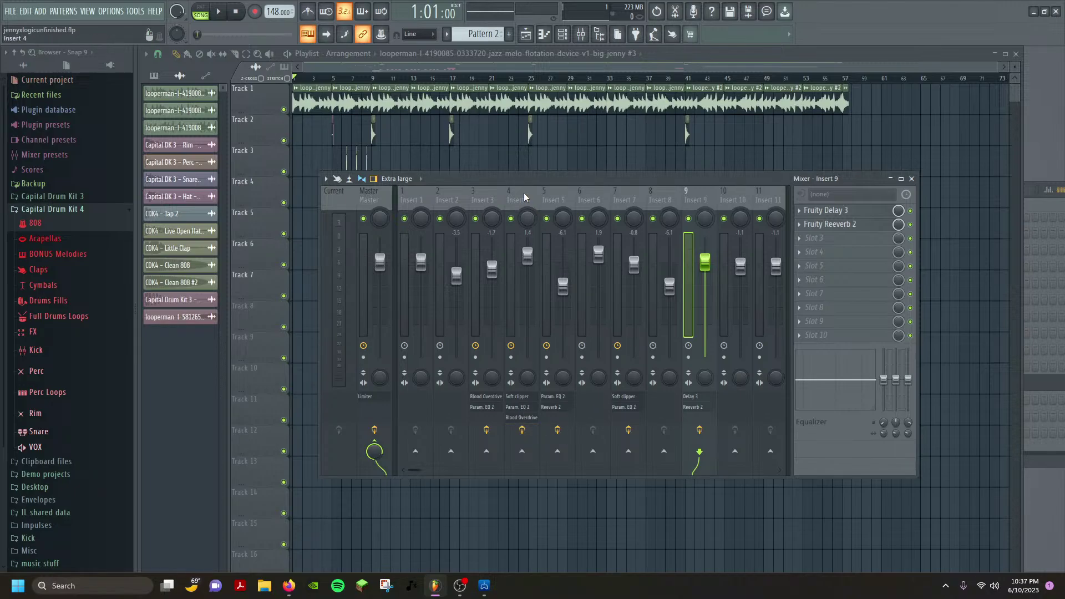
{"action": "left_click", "coordinate": [487, 201]}
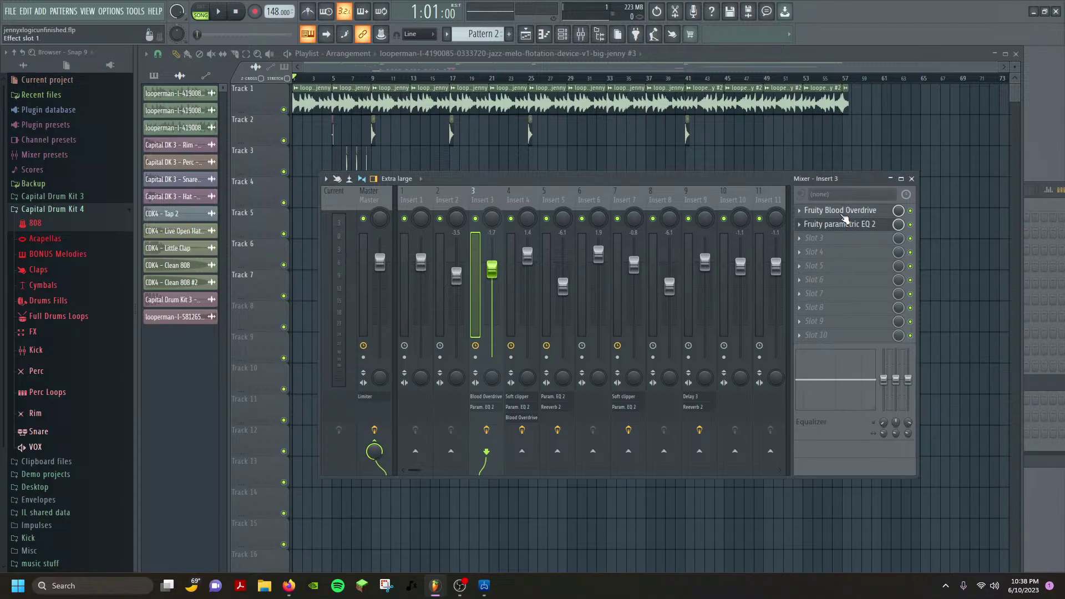
{"action": "left_click", "coordinate": [843, 214]}
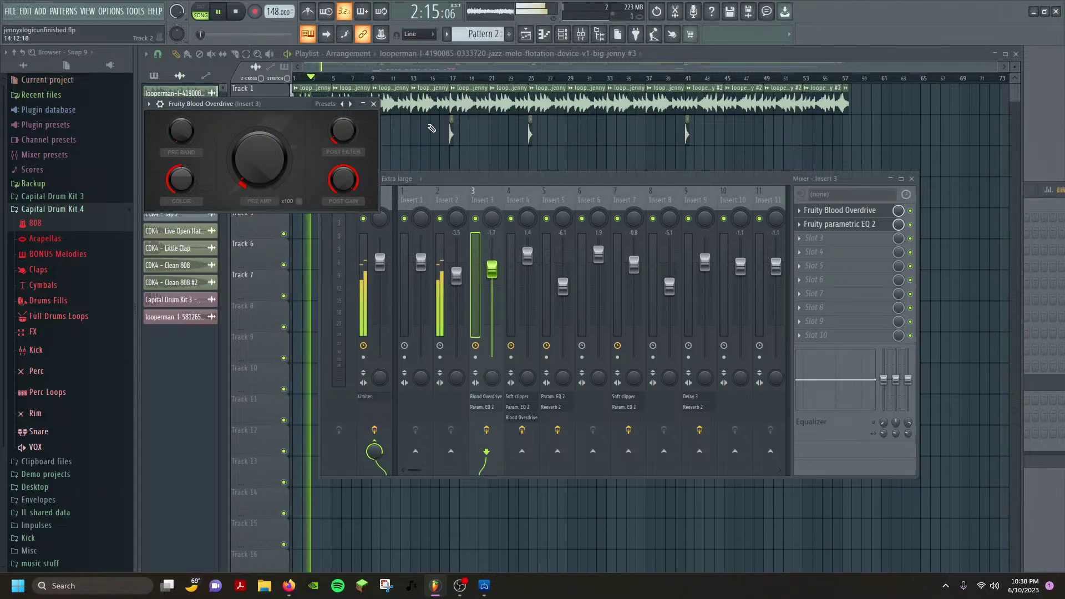
{"action": "key", "text": "Escape"}
{"action": "left_click", "coordinate": [890, 179]}
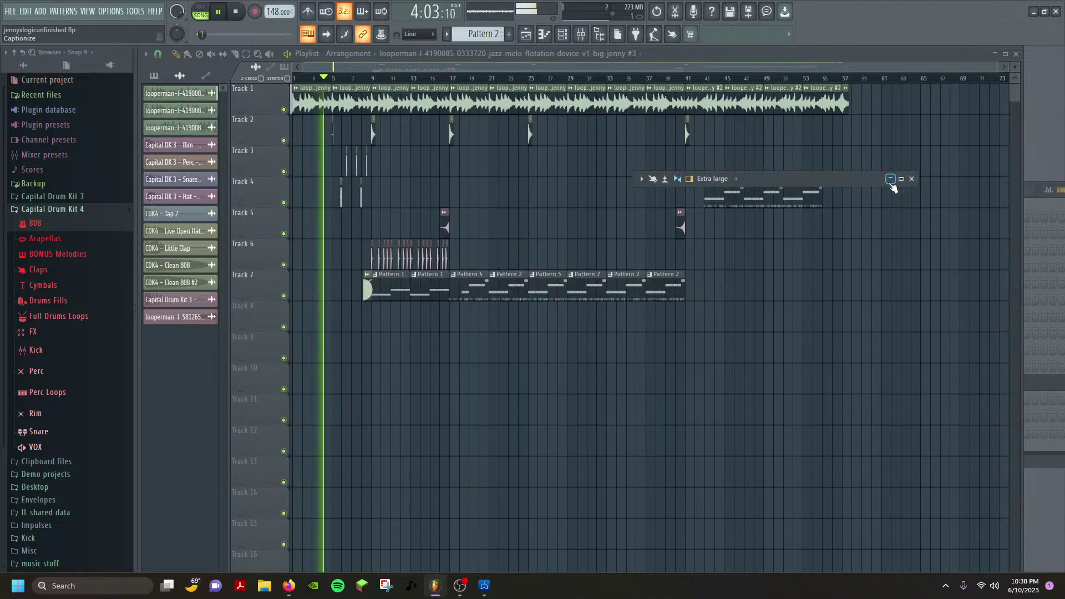
{"action": "left_click", "coordinate": [900, 179]}
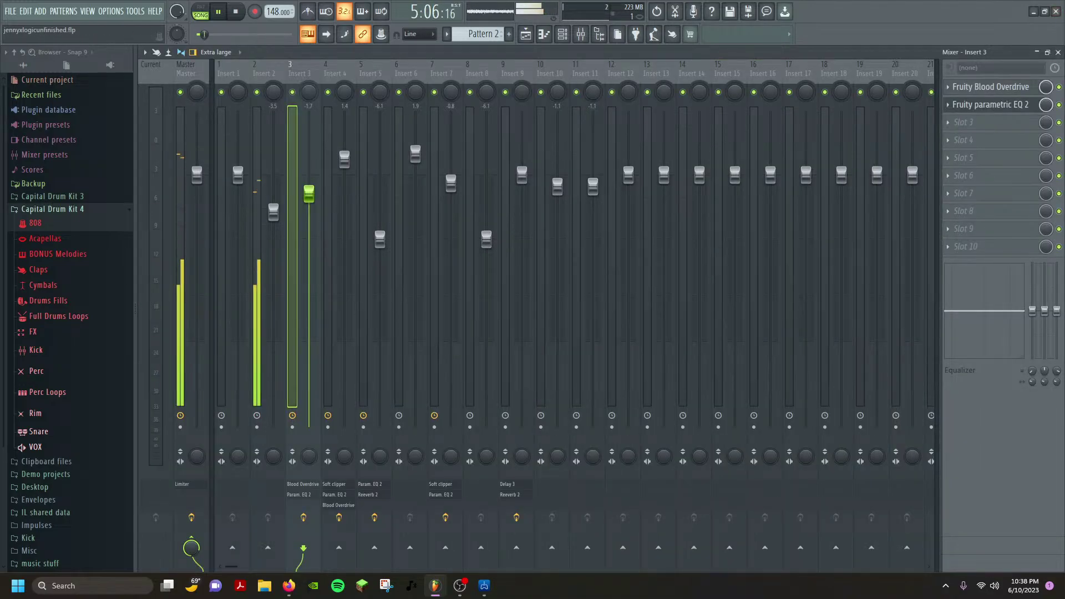
{"action": "left_click", "coordinate": [1044, 12]}
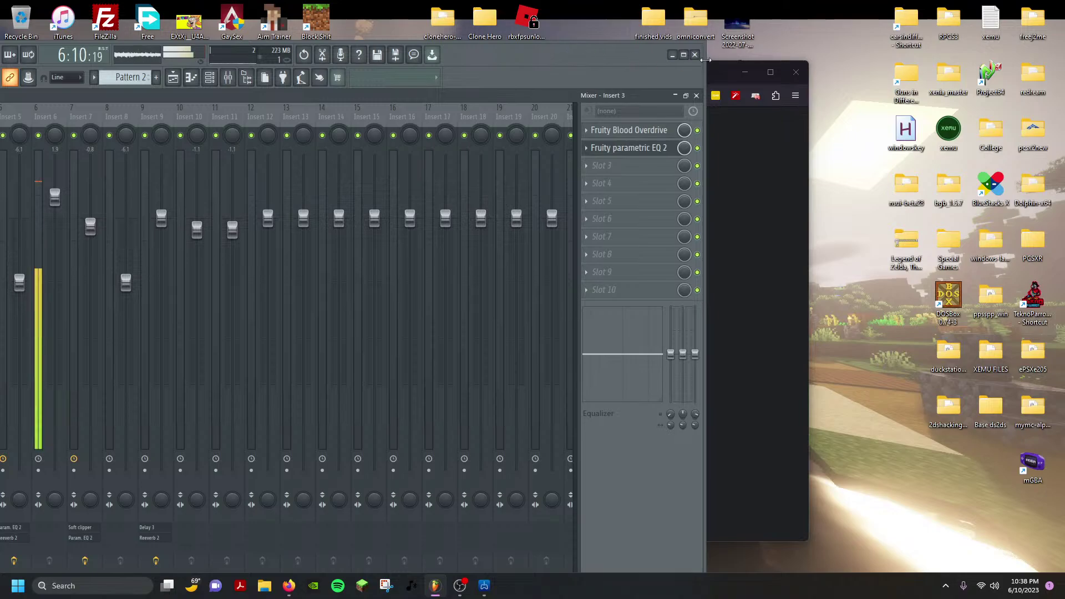
{"action": "left_click", "coordinate": [683, 55]}
{"action": "left_click", "coordinate": [1048, 53]}
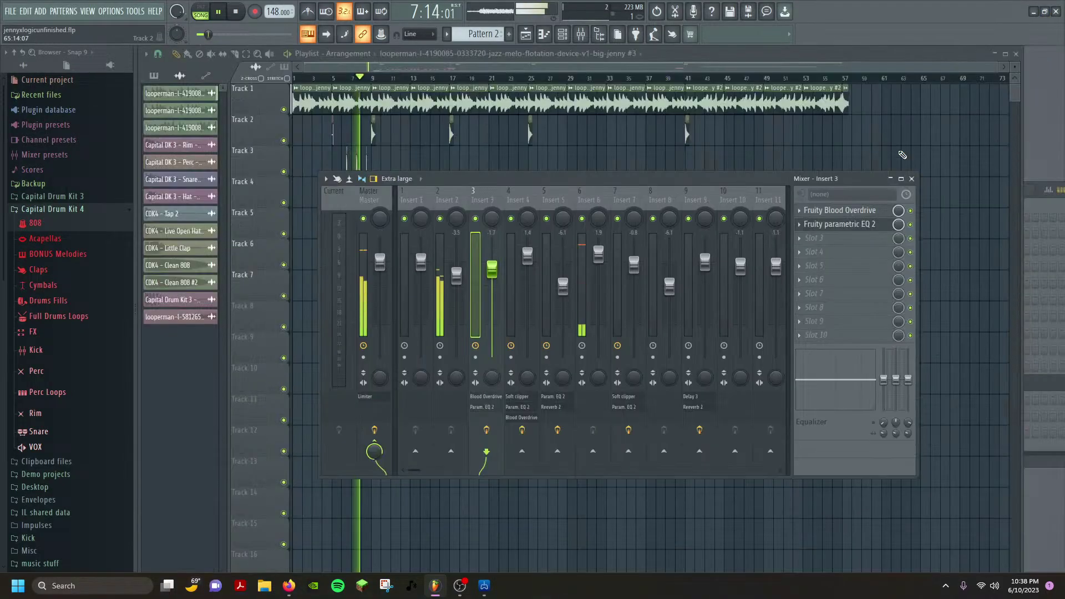
Move the mixer to watch the track levels during playback, then close it and stop the arrangement.
{"action": "left_click_drag", "start_coordinate": [628, 178], "coordinate": [583, 144]}
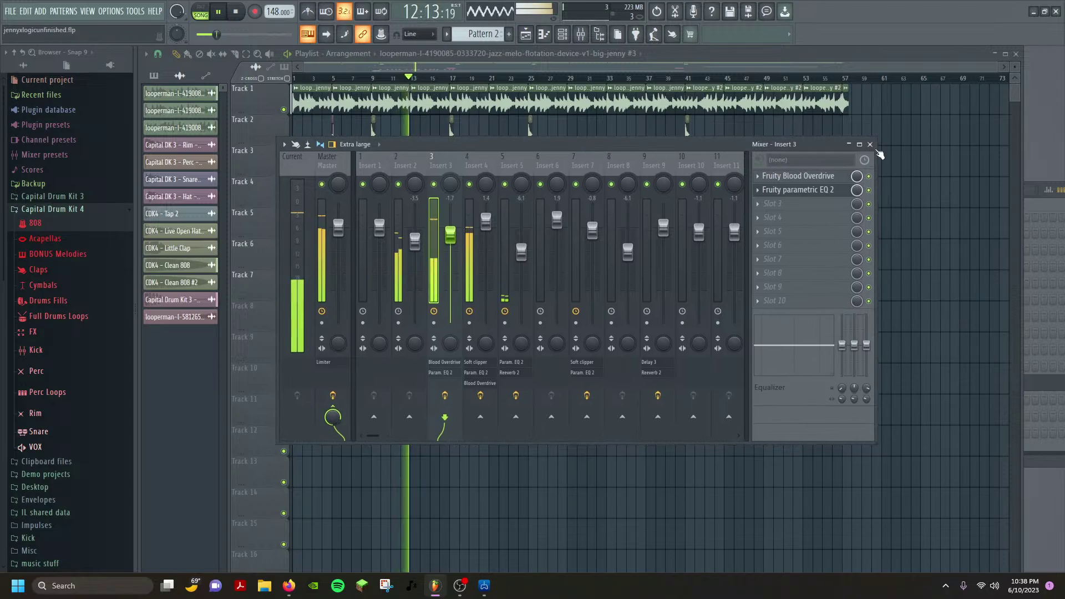
{"action": "key", "text": "F9"}
{"action": "key", "text": "space"}
Listen to the drum and 808 section around bars 9 to 17 with a close view of its clips.
{"action": "scroll", "coordinate": [410, 265], "scroll_direction": "up", "scroll_amount": 5}
{"action": "scroll", "coordinate": [410, 265], "scroll_direction": "up", "scroll_amount": 3}
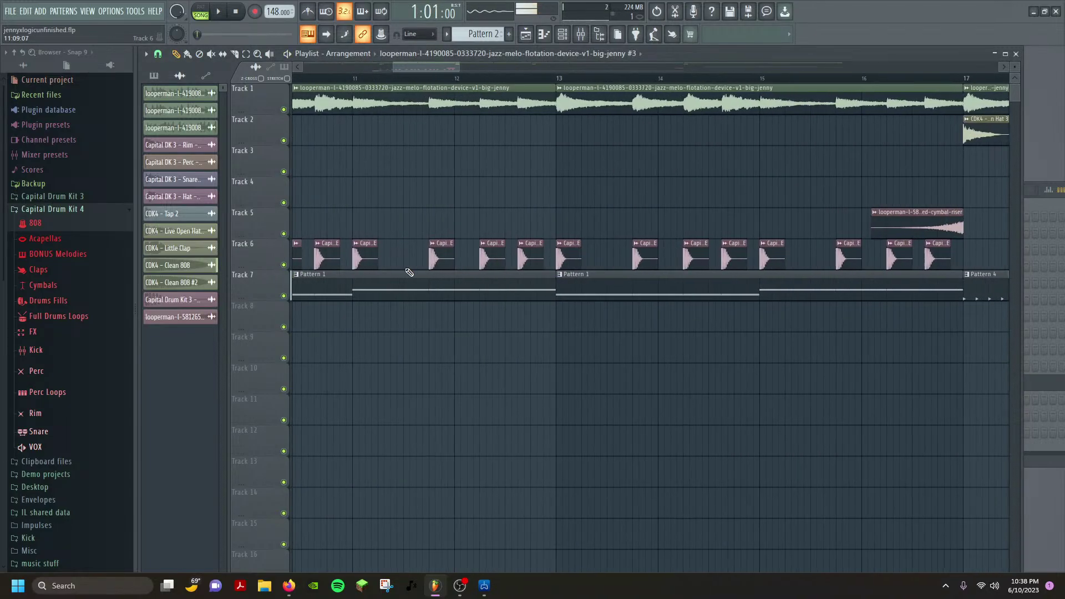
{"action": "key", "text": "space"}
{"action": "key", "text": "space"}
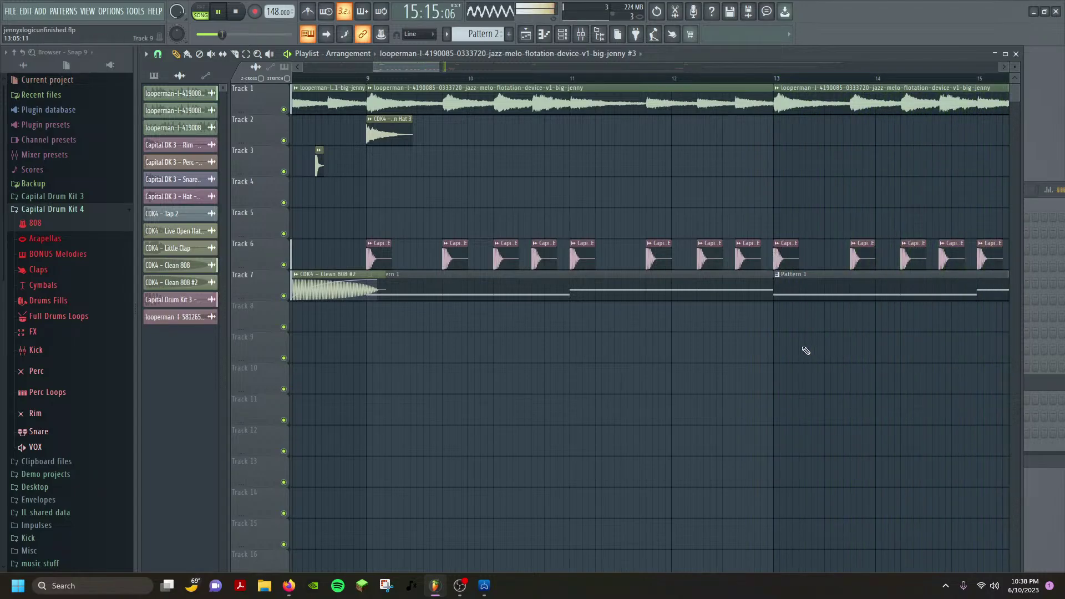
{"action": "left_click_drag", "start_coordinate": [799, 380], "coordinate": [364, 421]}
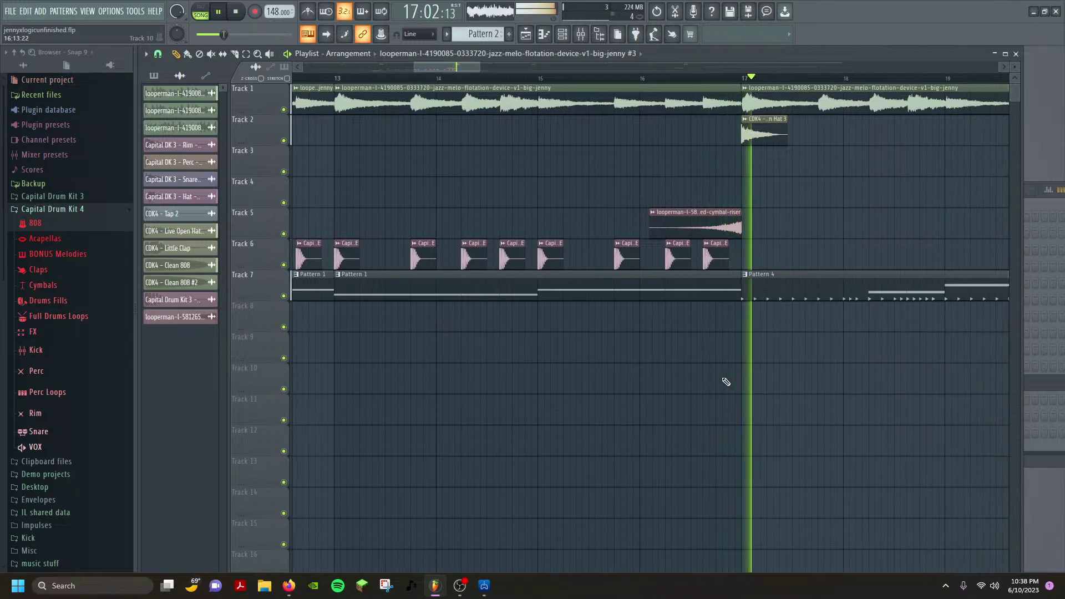
Follow the playing arrangement in the playlist from bar 17 through the Pattern 4, 2 and 5 clips to about bar 41.
{"action": "left_click_drag", "start_coordinate": [725, 380], "coordinate": [249, 388]}
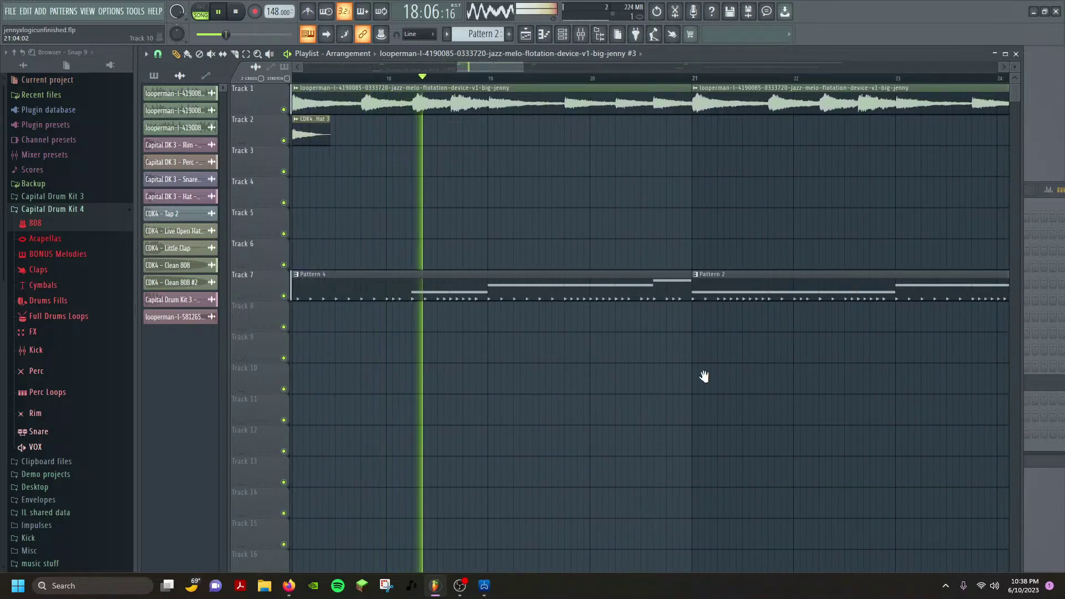
{"action": "left_click_drag", "start_coordinate": [703, 375], "coordinate": [549, 394]}
{"action": "scroll", "coordinate": [578, 340], "scroll_direction": "down", "scroll_amount": 4}
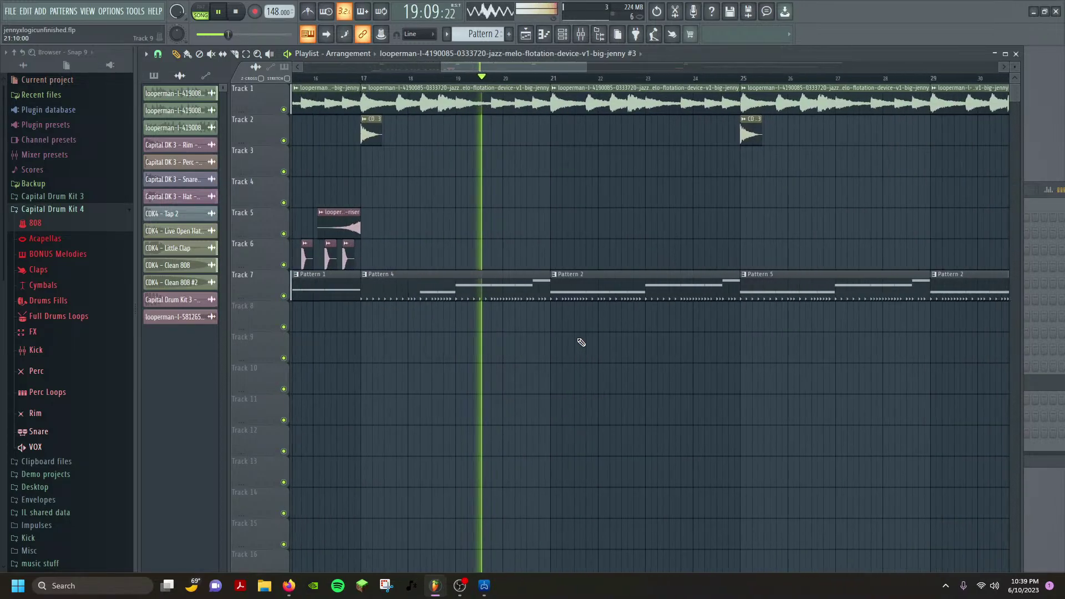
{"action": "left_click_drag", "start_coordinate": [706, 352], "coordinate": [554, 370]}
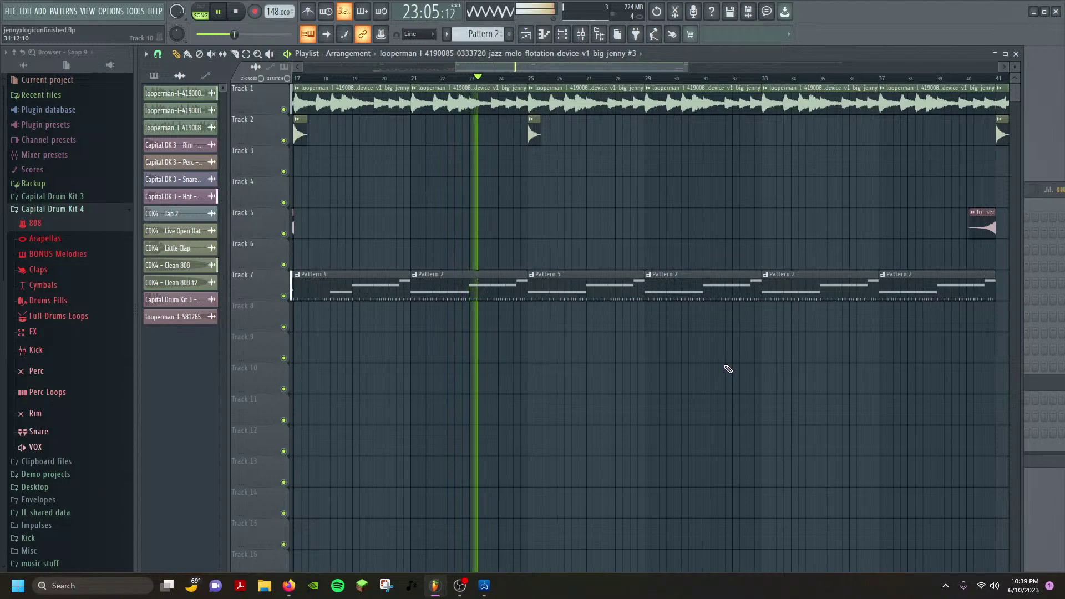
{"action": "left_click_drag", "start_coordinate": [704, 389], "coordinate": [545, 420]}
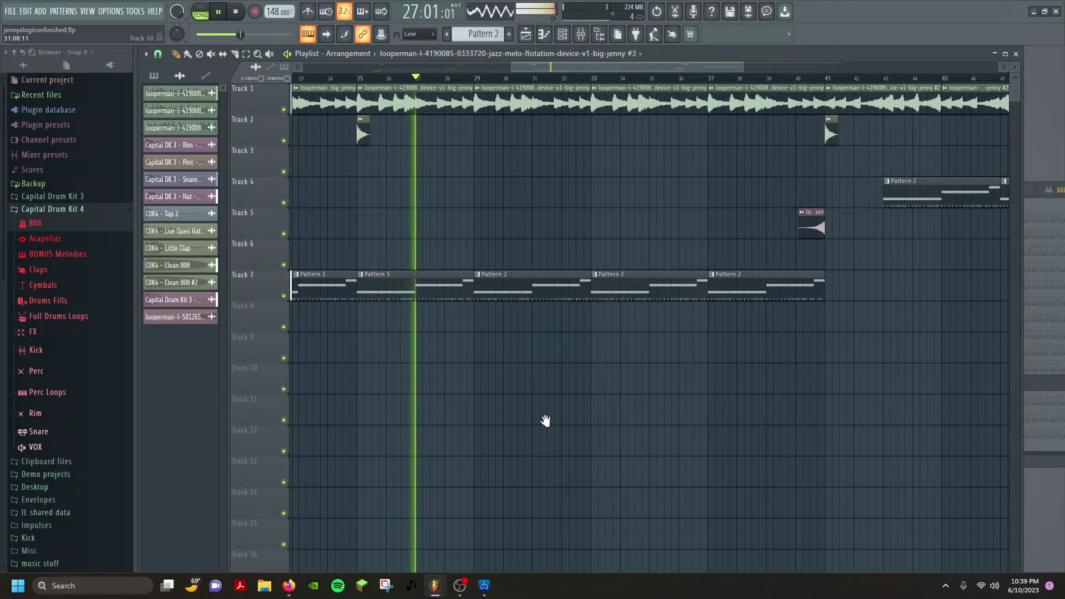
{"action": "left_click_drag", "start_coordinate": [545, 420], "coordinate": [457, 445]}
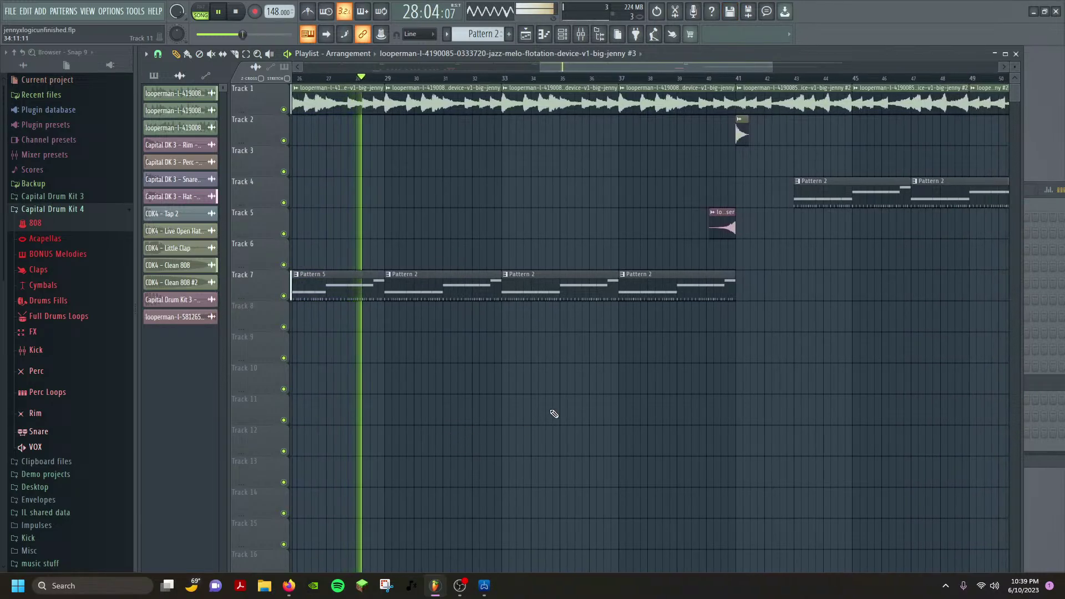
{"action": "left_click_drag", "start_coordinate": [772, 421], "coordinate": [622, 440]}
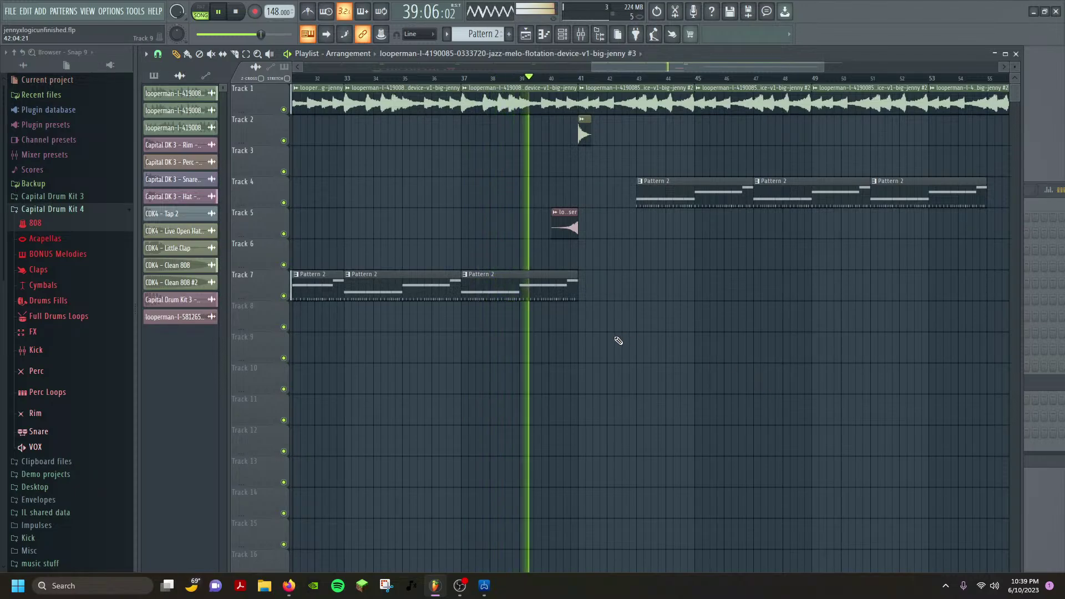
Play the ending of the arrangement from about bar 55 to hear how it finishes, and stop playback.
{"action": "scroll", "coordinate": [600, 337], "scroll_direction": "down", "scroll_amount": 3}
{"action": "scroll", "coordinate": [587, 347], "scroll_direction": "down", "scroll_amount": 1}
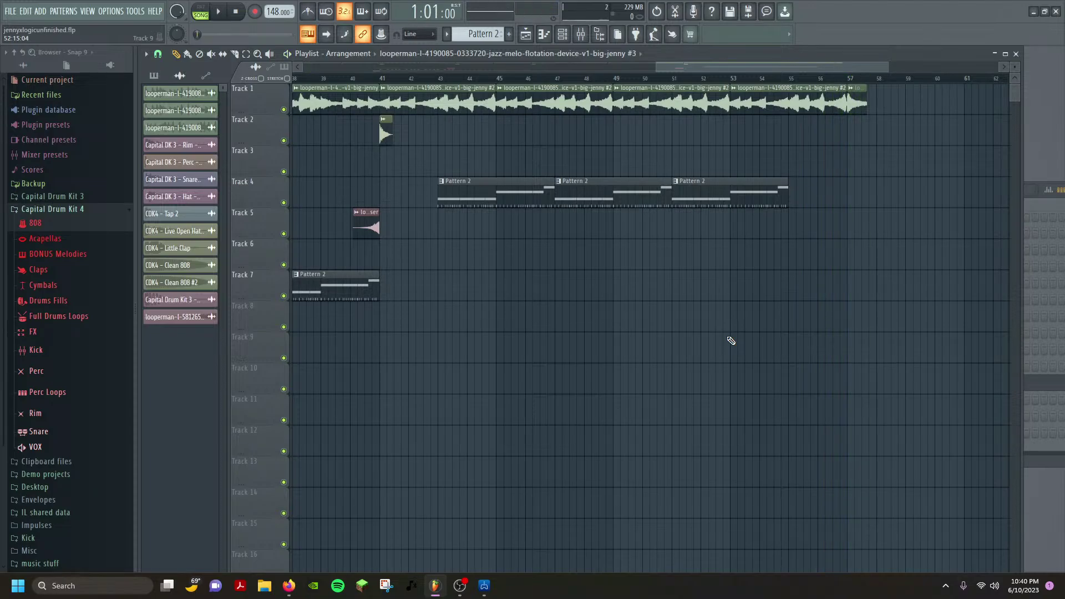
{"action": "left_click", "coordinate": [787, 79]}
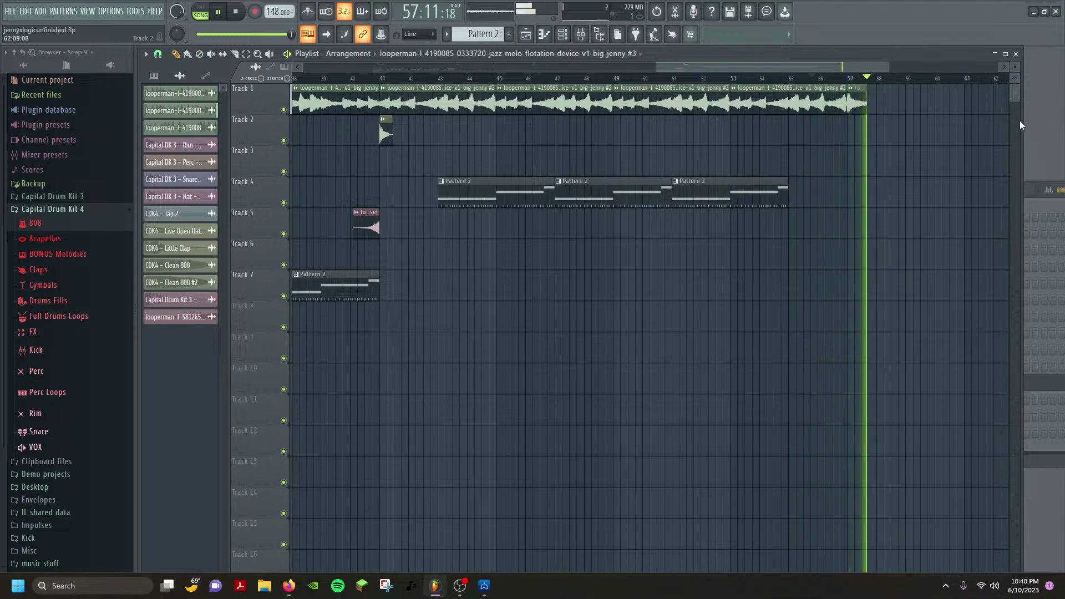
{"action": "key", "text": "space"}
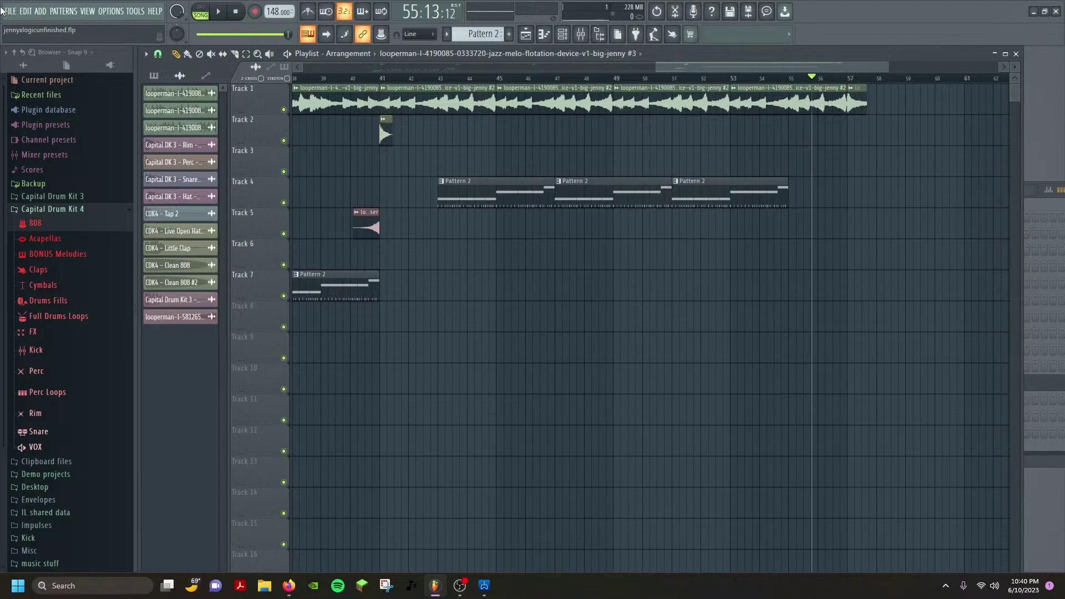
Start exporting the project as a wave file.
{"action": "left_click", "coordinate": [9, 11]}
{"action": "left_click", "coordinate": [43, 64]}
{"action": "left_click", "coordinate": [9, 13]}
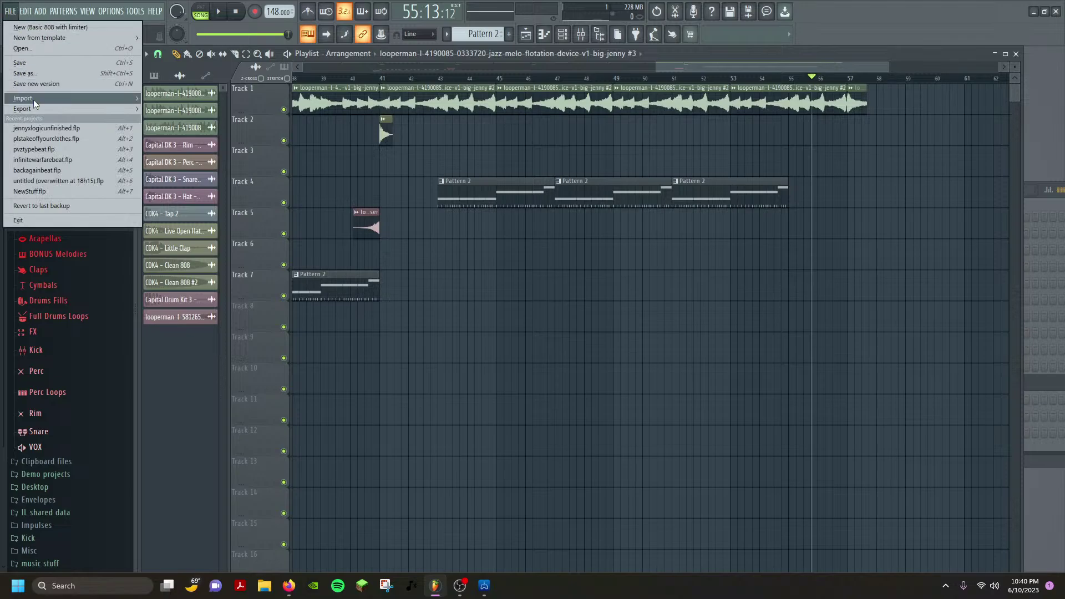
{"action": "mouse_move", "coordinate": [34, 107]}
{"action": "left_click", "coordinate": [181, 120]}
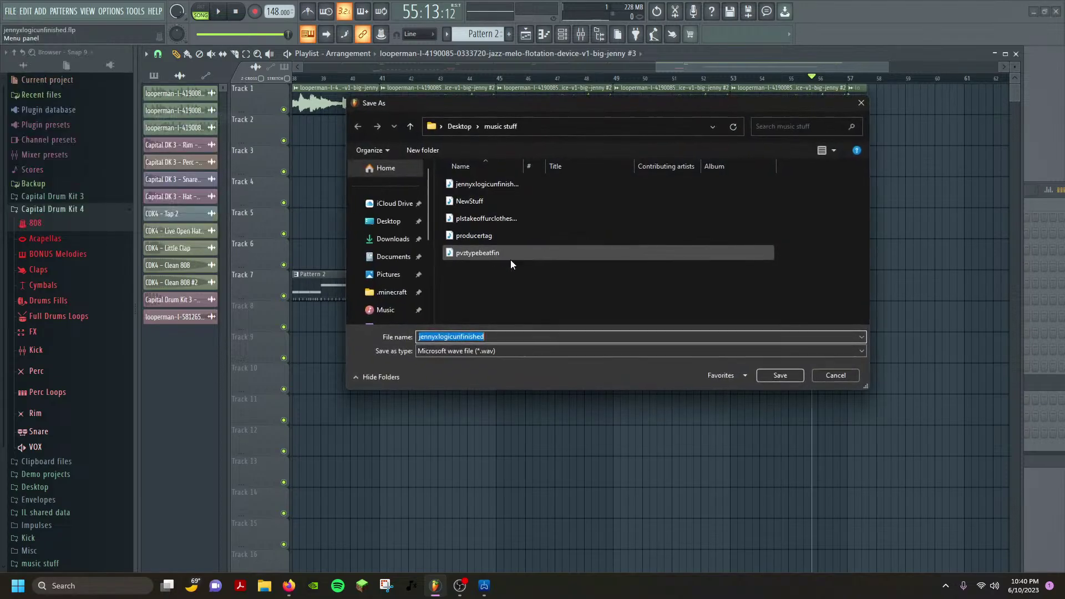
Try to save the wave export under the name "bigjennysamplebeatfinished?" in the music stuff folder.
{"action": "left_click", "coordinate": [510, 339]}
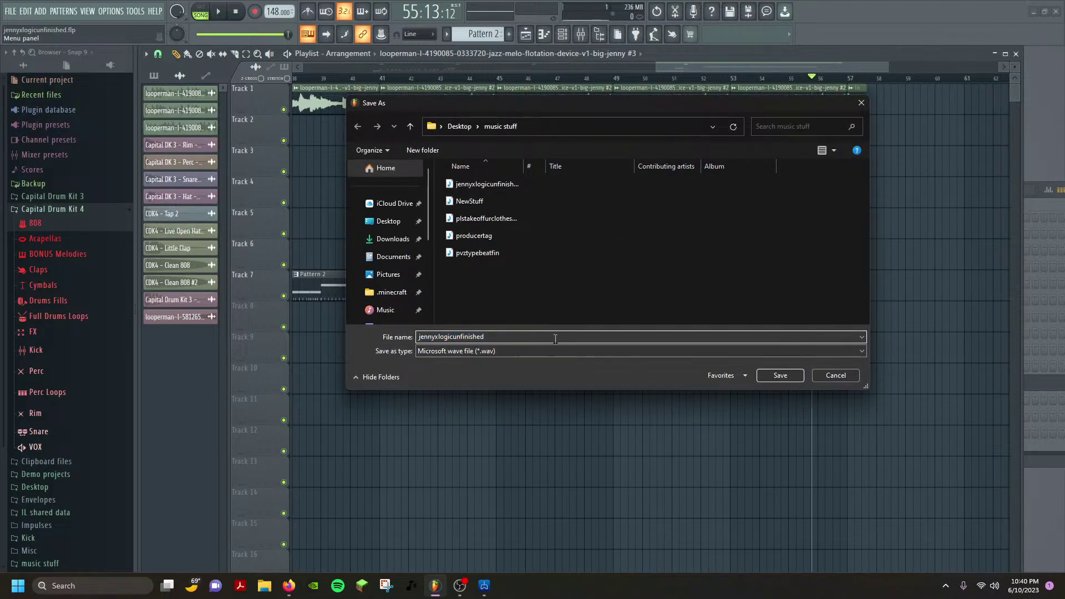
{"action": "key", "text": "BackSpace"}
{"action": "key", "text": "BackSpace"}
{"action": "key", "text": "BackSpace"}
{"action": "key", "text": "BackSpace"}
{"action": "key", "text": "BackSpace"}
{"action": "key", "text": "BackSpace"}
{"action": "key", "text": "BackSpace"}
{"action": "key", "text": "BackSpace"}
{"action": "key", "text": "BackSpace"}
{"action": "key", "text": "BackSpace"}
{"action": "key", "text": "BackSpace"}
{"action": "key", "text": "BackSpace"}
{"action": "key", "text": "BackSpace"}
{"action": "key", "text": "BackSpace"}
{"action": "key", "text": "BackSpace"}
{"action": "key", "text": "BackSpace"}
{"action": "key", "text": "BackSpace"}
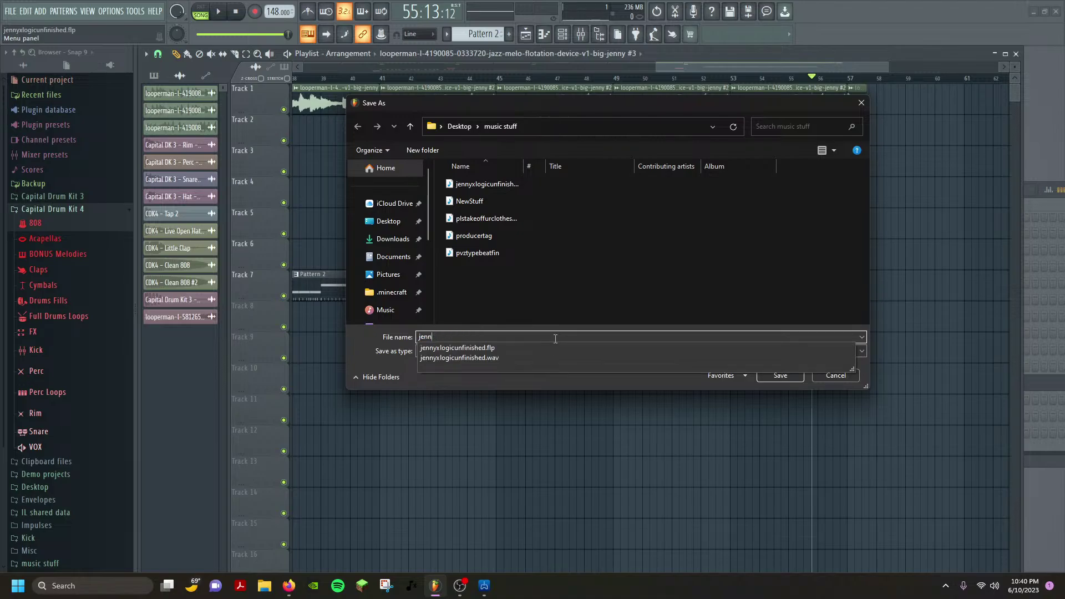
{"action": "key", "text": "BackSpace"}
{"action": "key", "text": "BackSpace"}
{"action": "key", "text": "BackSpace"}
{"action": "key", "text": "BackSpace"}
{"action": "type", "text": "big"}
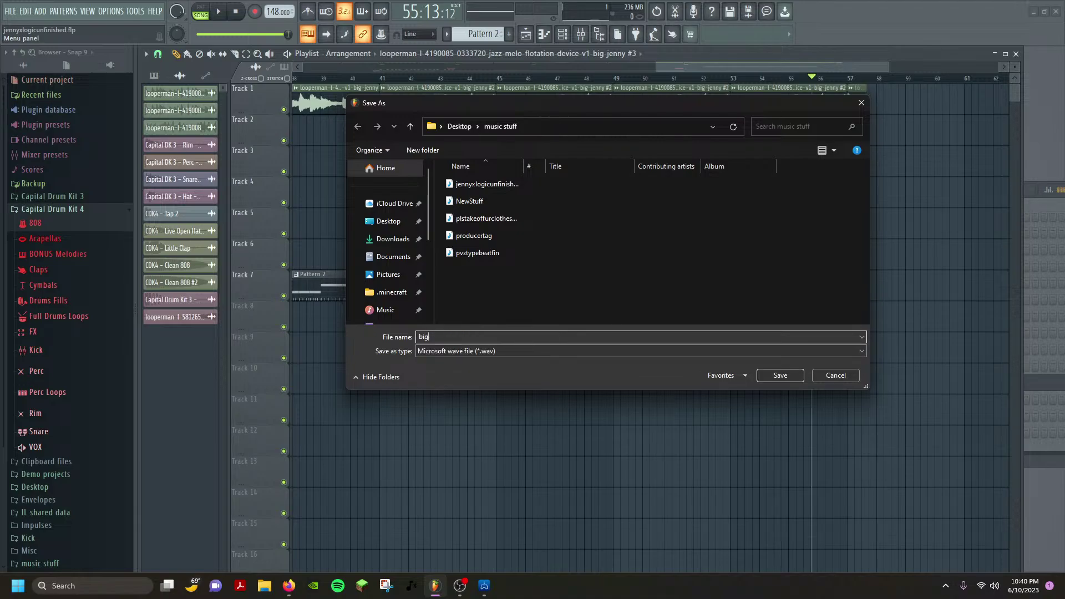
{"action": "type", "text": "jennysamplebeatfinished?"}
{"action": "left_click", "coordinate": [774, 377]}
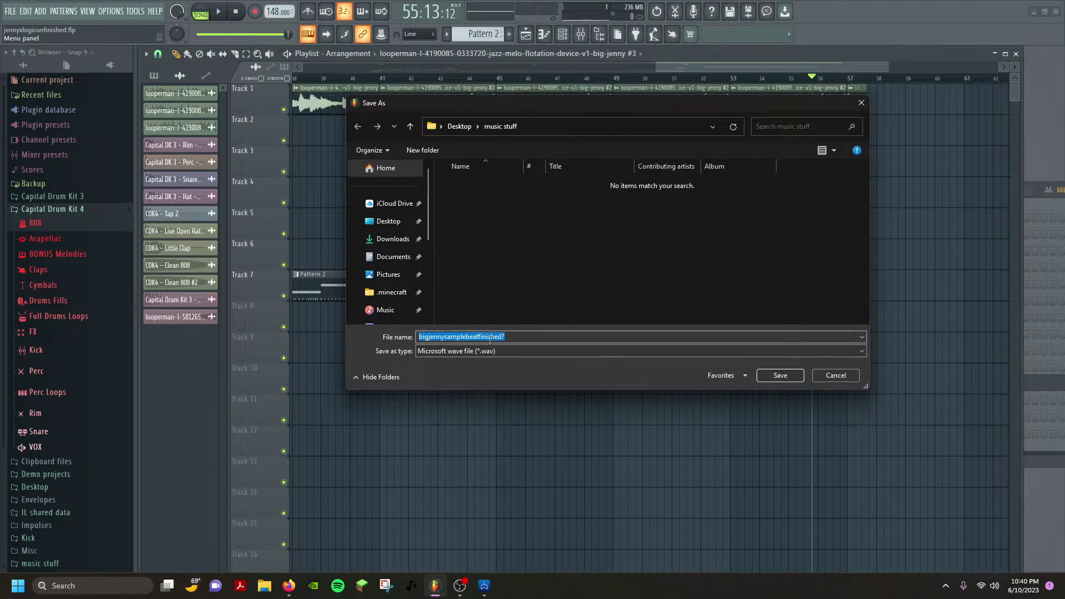
Name the wave export "bigjennybeatfinished." and save it in the music stuff folder.
{"action": "key", "text": "BackSpace"}
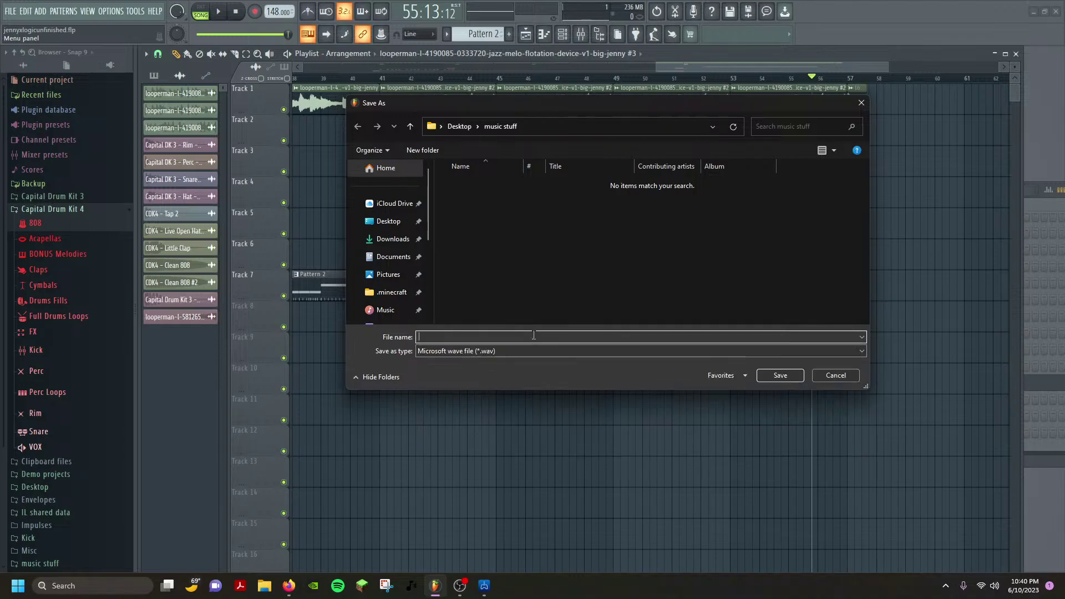
{"action": "type", "text": "bigjennybeatfinished."}
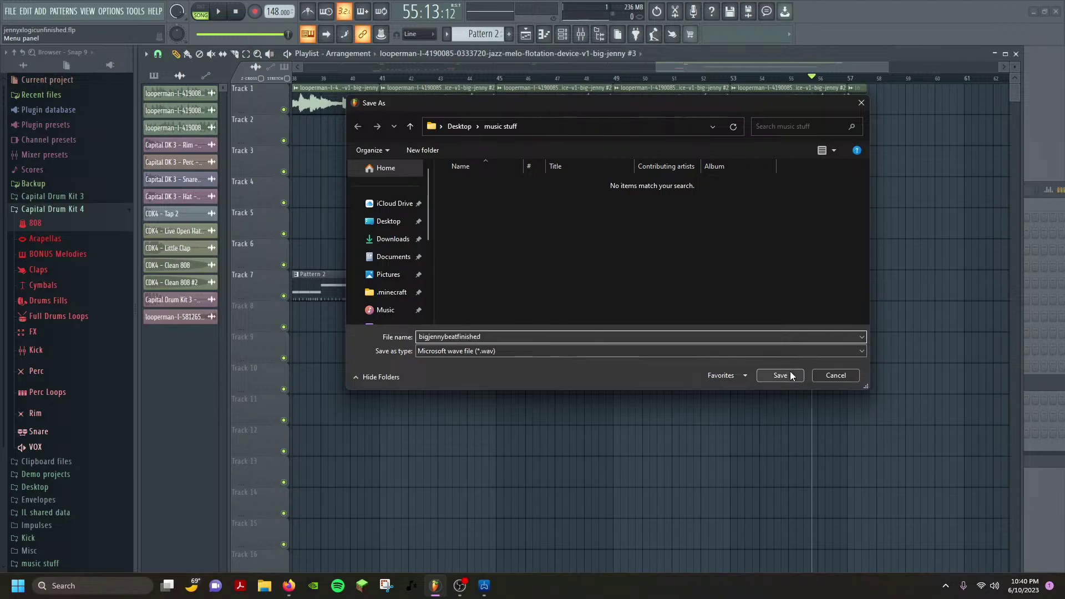
{"action": "left_click", "coordinate": [789, 375]}
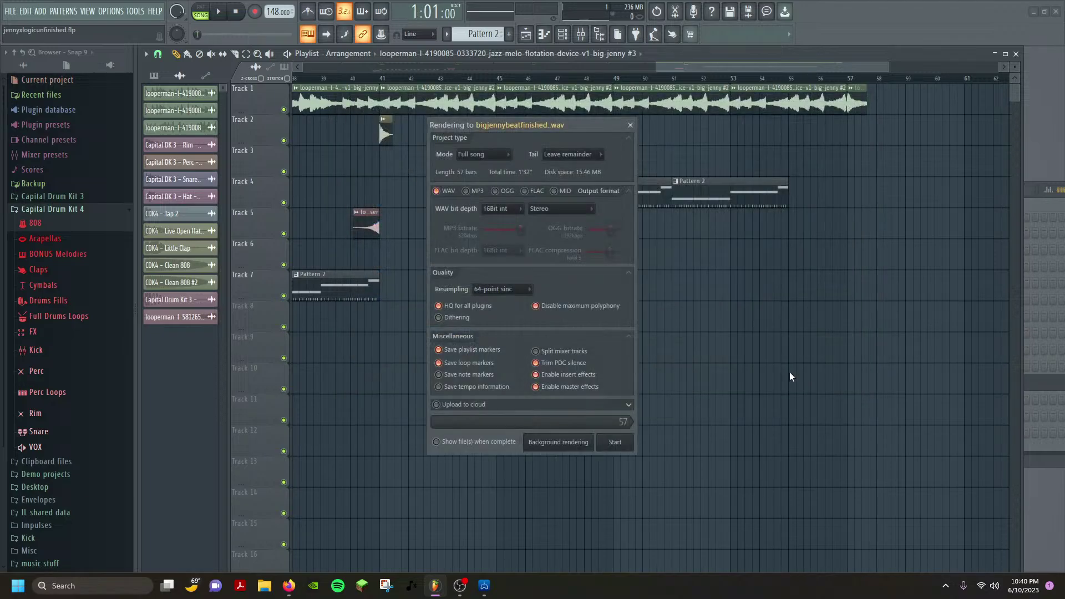
Check the tail options and render the full song to a 16-bit stereo WAV file.
{"action": "left_click", "coordinate": [569, 154]}
{"action": "left_click", "coordinate": [569, 151]}
{"action": "left_click", "coordinate": [613, 441]}
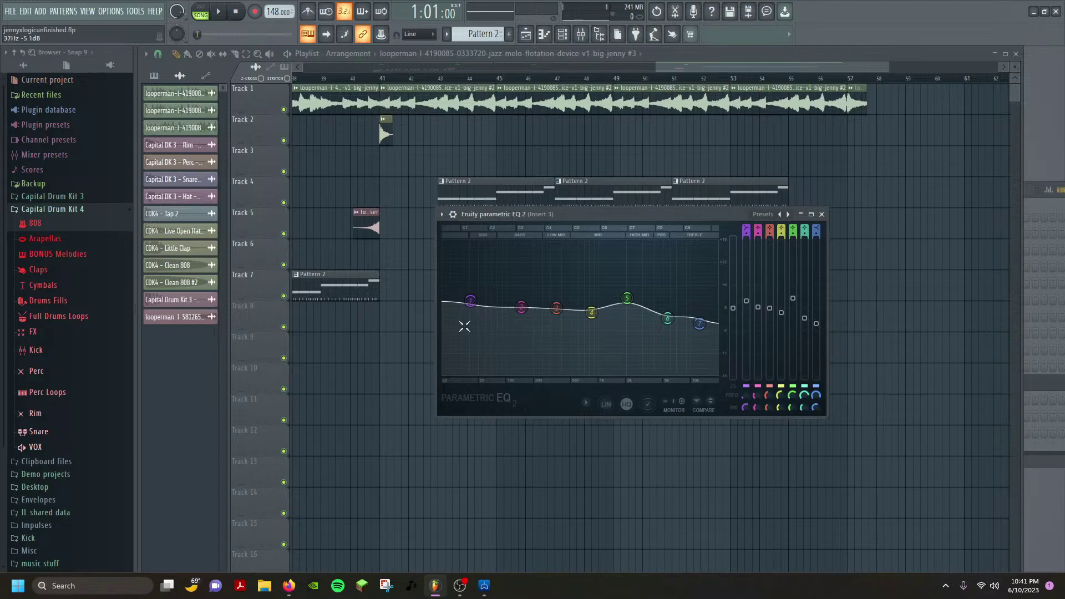
Close the open project windows and exit FL Studio, and clear the browser with the fade tutorial off the desktop.
{"action": "left_click", "coordinate": [1016, 54]}
{"action": "left_click", "coordinate": [821, 215]}
{"action": "left_click", "coordinate": [847, 191]}
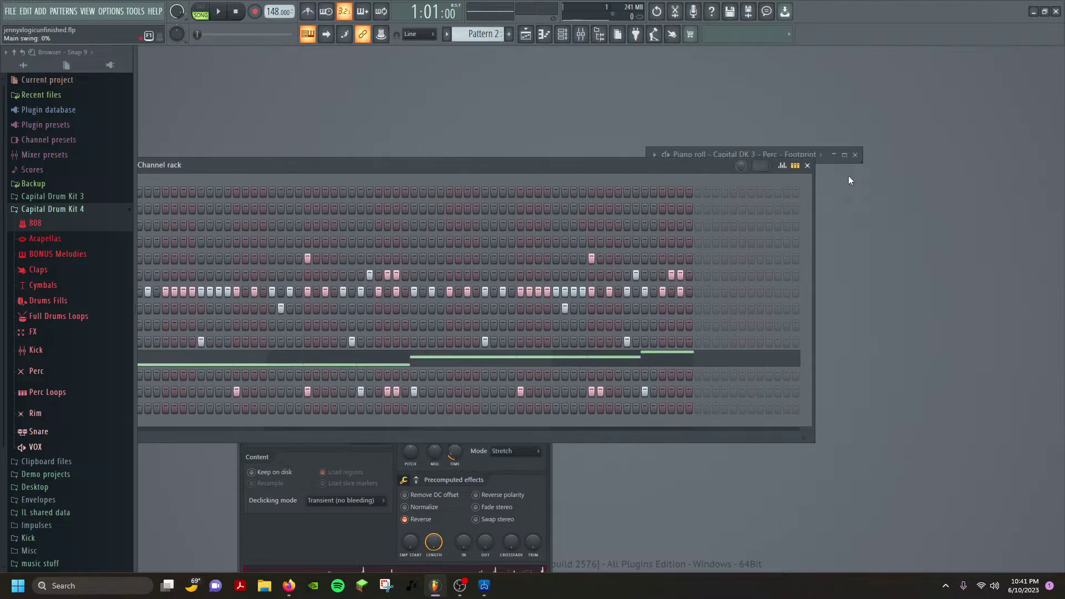
{"action": "left_click", "coordinate": [807, 165]}
{"action": "left_click", "coordinate": [1055, 11]}
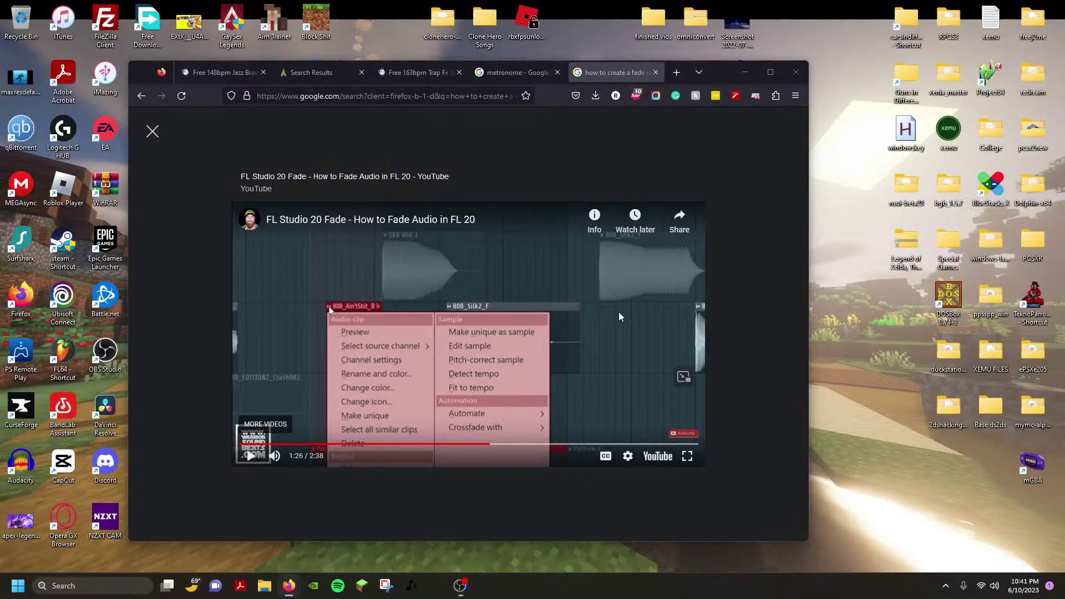
{"action": "left_click", "coordinate": [656, 73]}
{"action": "left_click", "coordinate": [745, 72]}
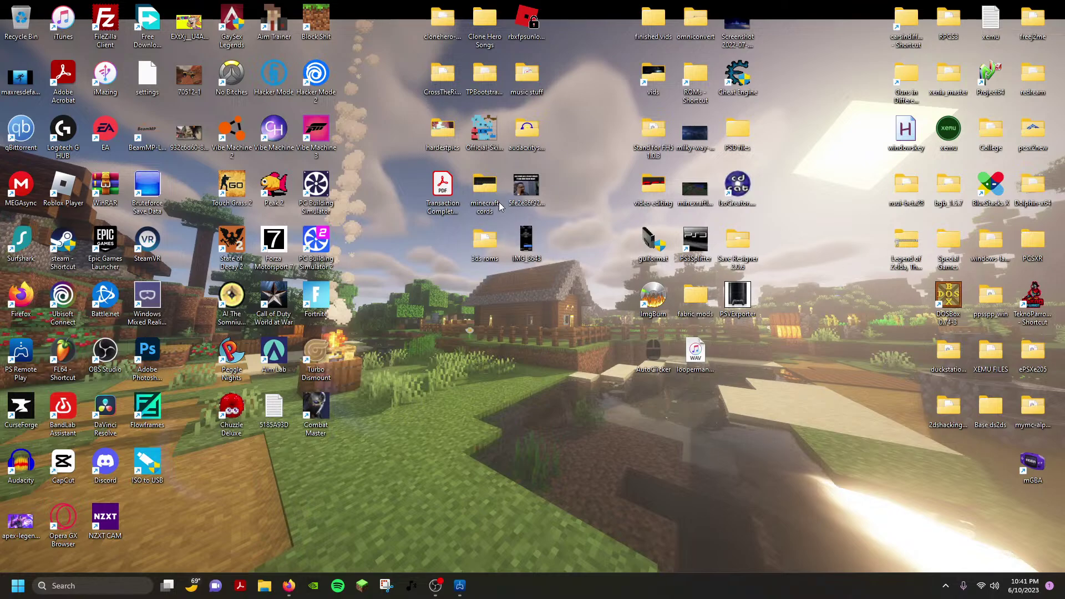
Open the music stuff folder on the desktop and play the rendered file "bigjennybeatfinished." in the media player.
{"action": "double_click", "coordinate": [527, 74]}
{"action": "left_click_drag", "start_coordinate": [419, 222], "coordinate": [474, 134]}
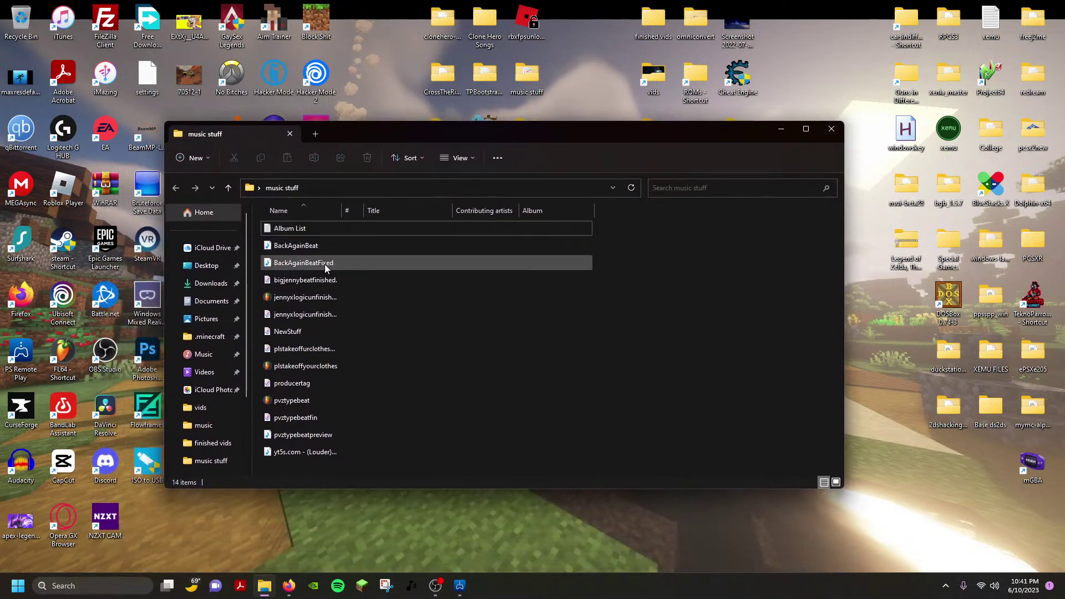
{"action": "left_click", "coordinate": [321, 281]}
{"action": "double_click", "coordinate": [321, 282]}
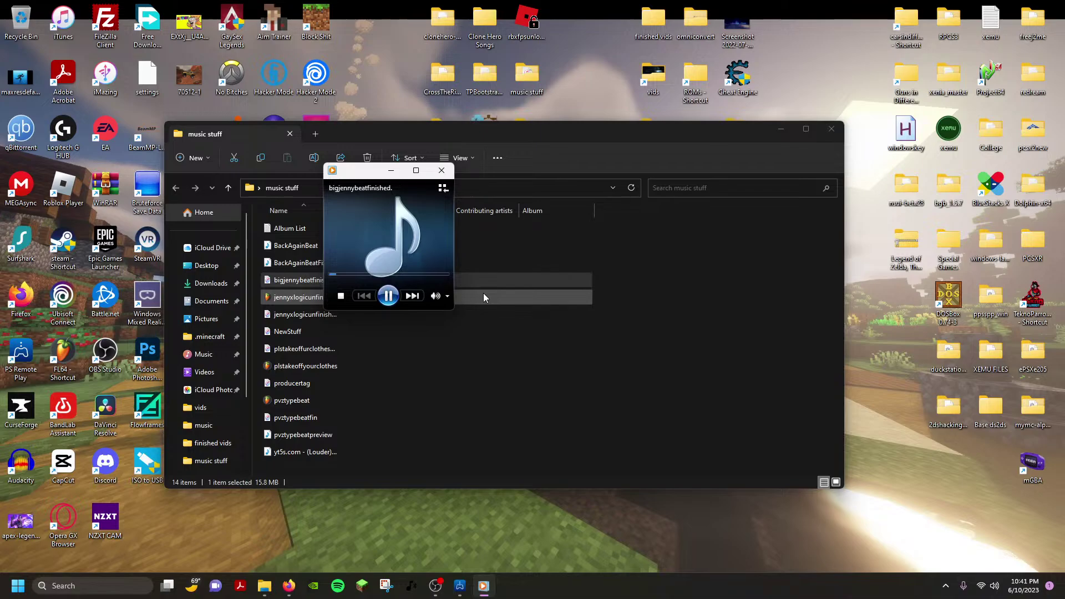
Skip to the end of the rendered beat, replay it from the start and close the media player.
{"action": "left_click_drag", "start_coordinate": [337, 274], "coordinate": [445, 279]}
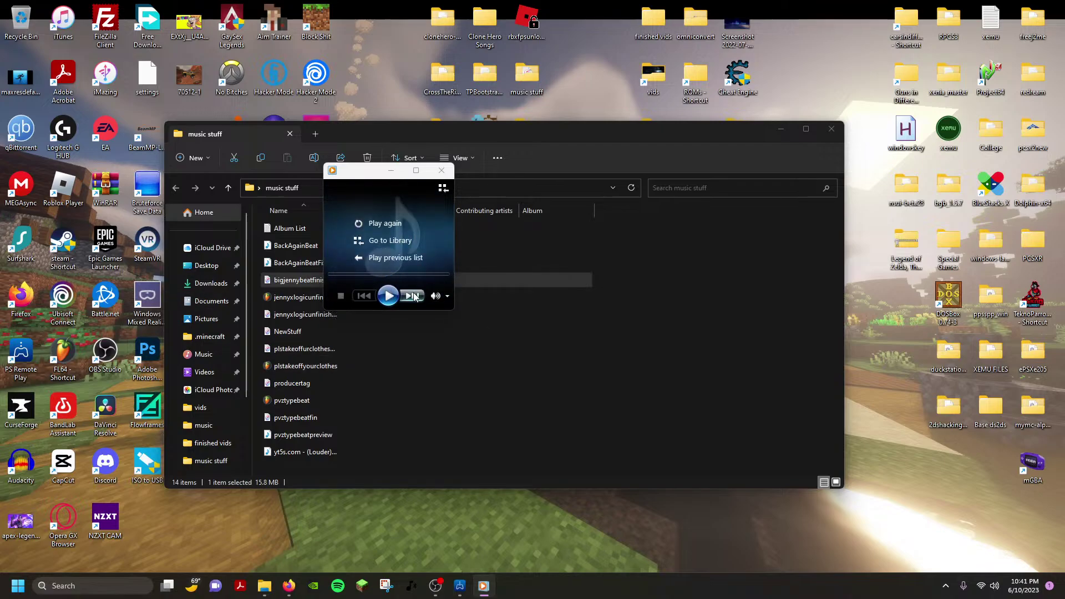
{"action": "left_click", "coordinate": [388, 295]}
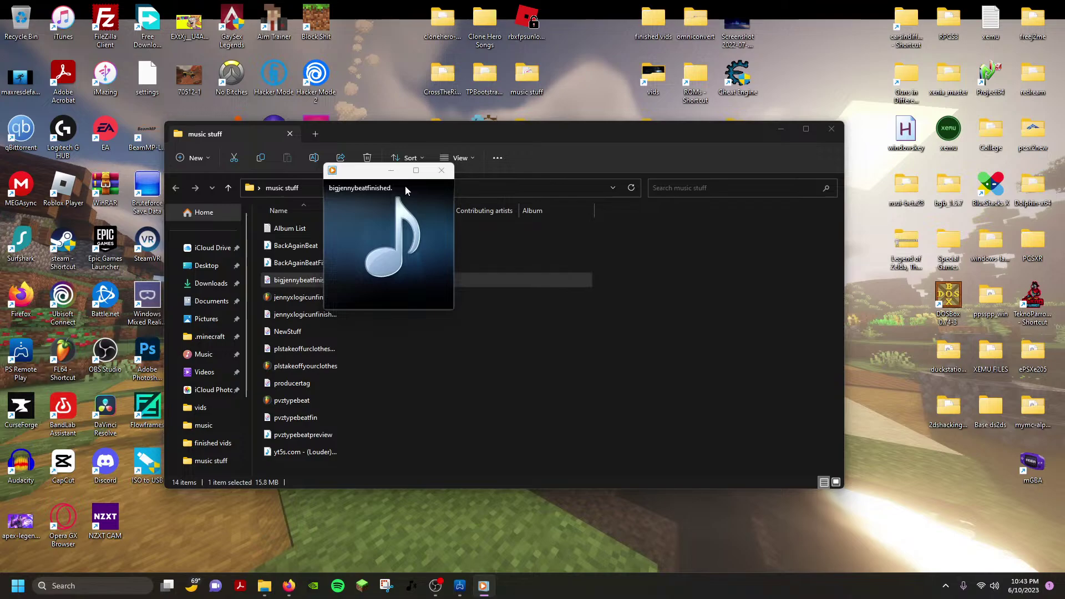
{"action": "mouse_move", "coordinate": [413, 254]}
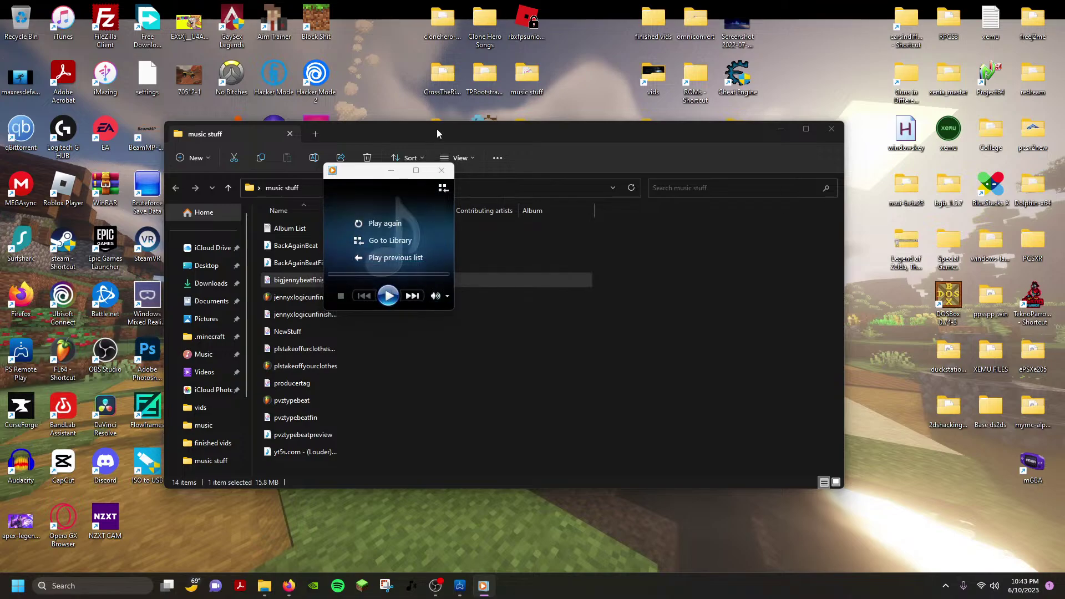
{"action": "left_click", "coordinate": [449, 176]}
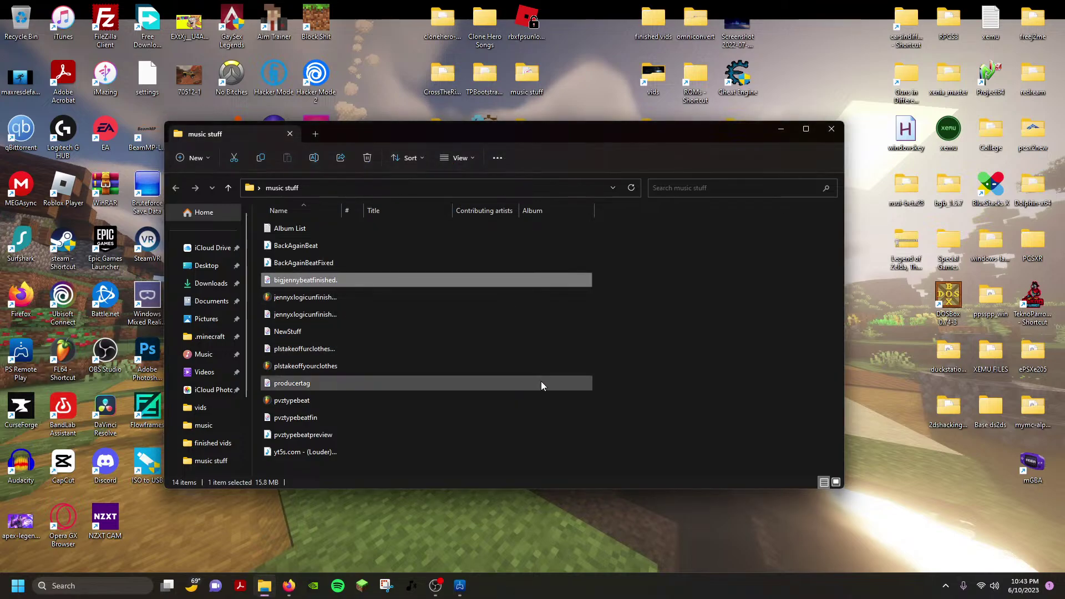
Upload "bigjennybeatfinished." to the /music folder on MEGA, dismiss the upload notification and close the music stuff folder.
{"action": "right_click", "coordinate": [338, 287]}
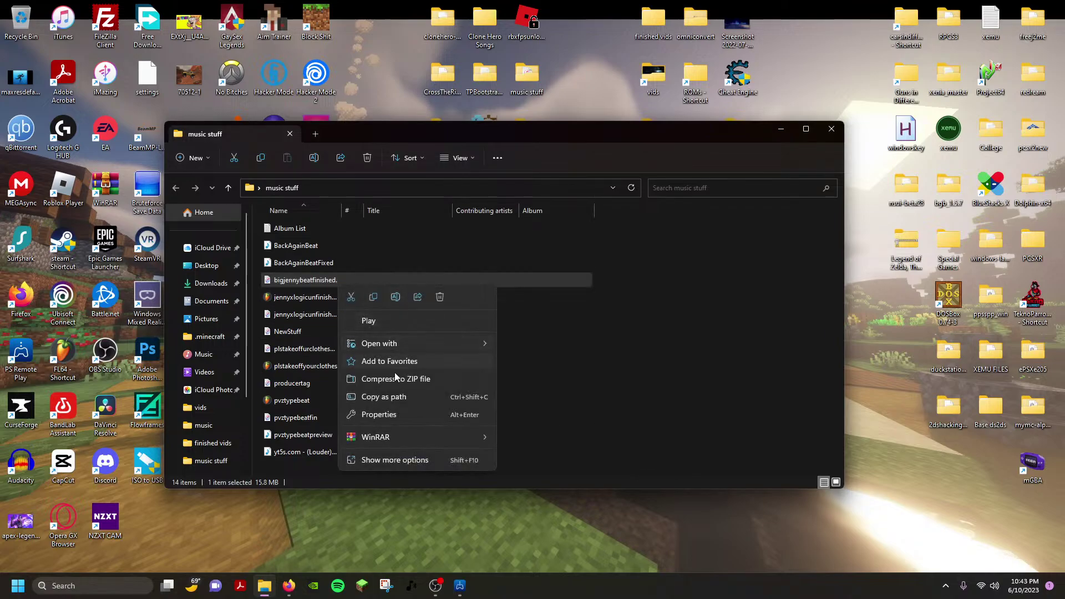
{"action": "left_click", "coordinate": [403, 460]}
{"action": "left_click", "coordinate": [452, 276]}
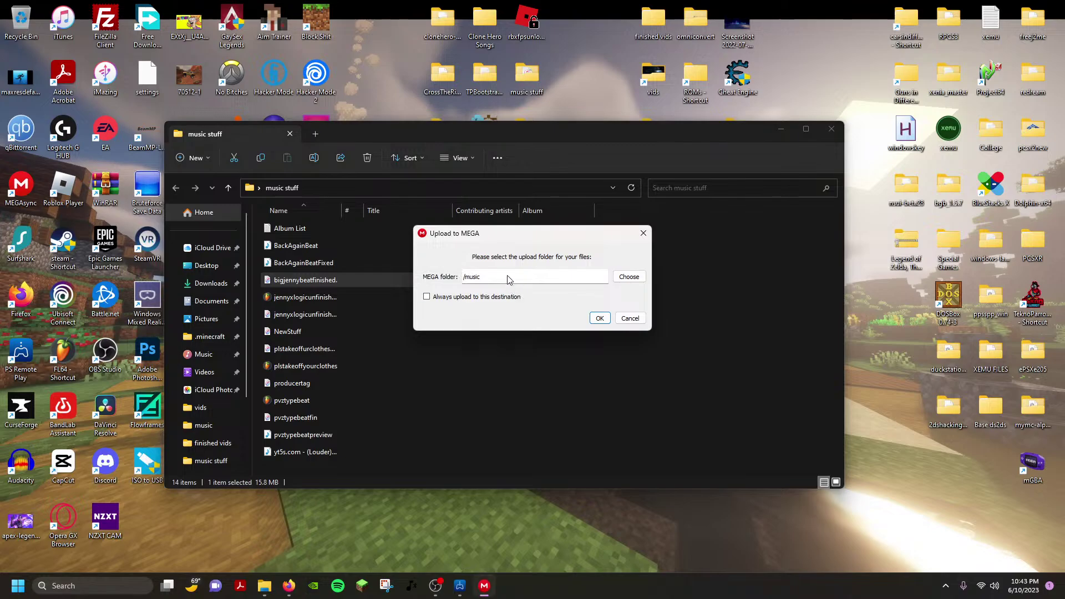
{"action": "left_click", "coordinate": [597, 317]}
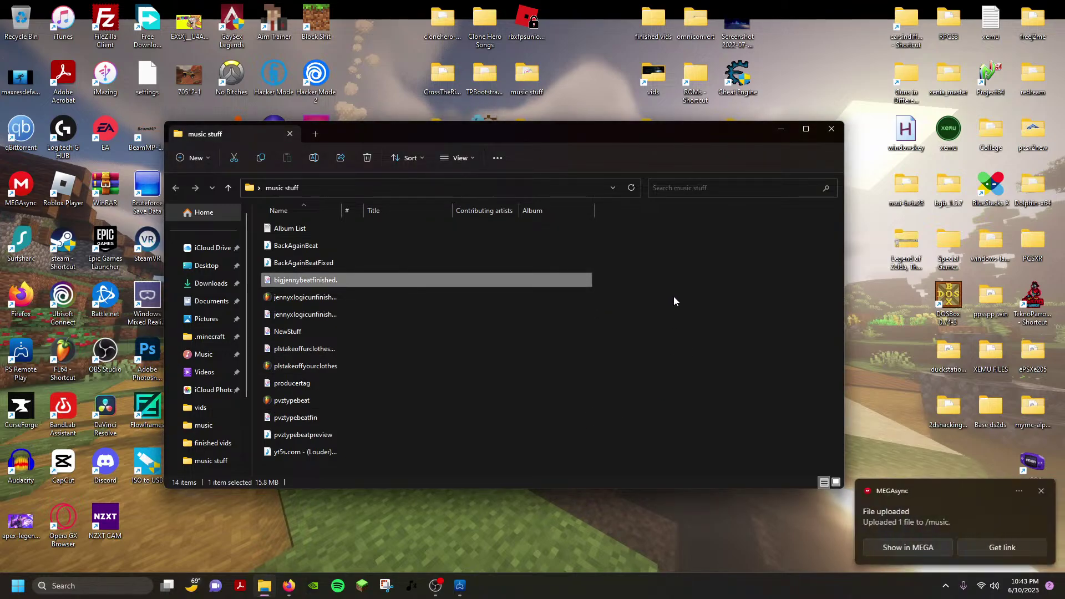
{"action": "left_click", "coordinate": [1042, 491]}
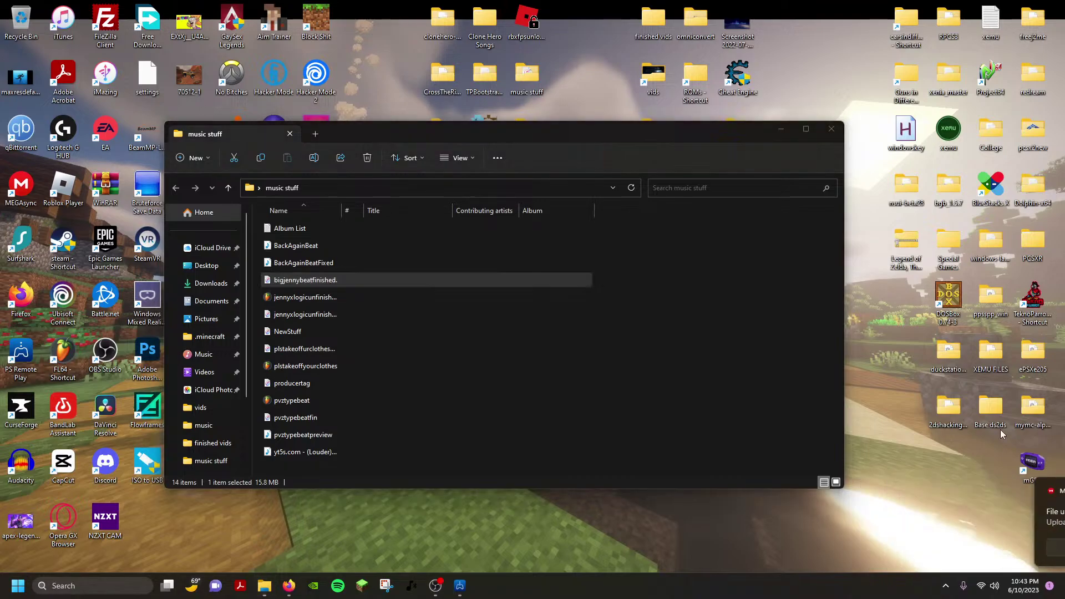
{"action": "left_click", "coordinate": [841, 132]}
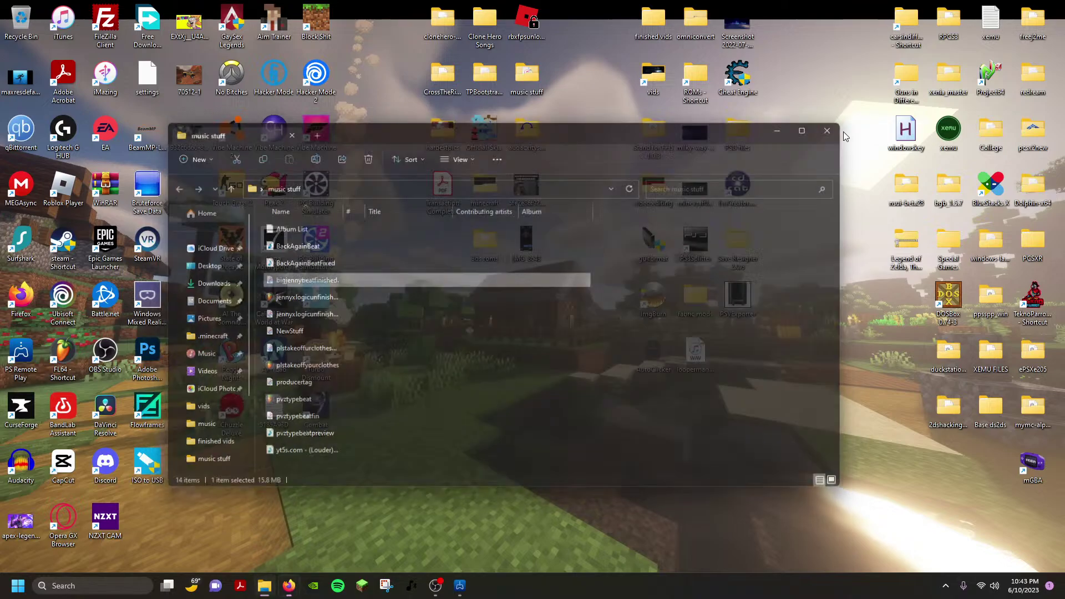